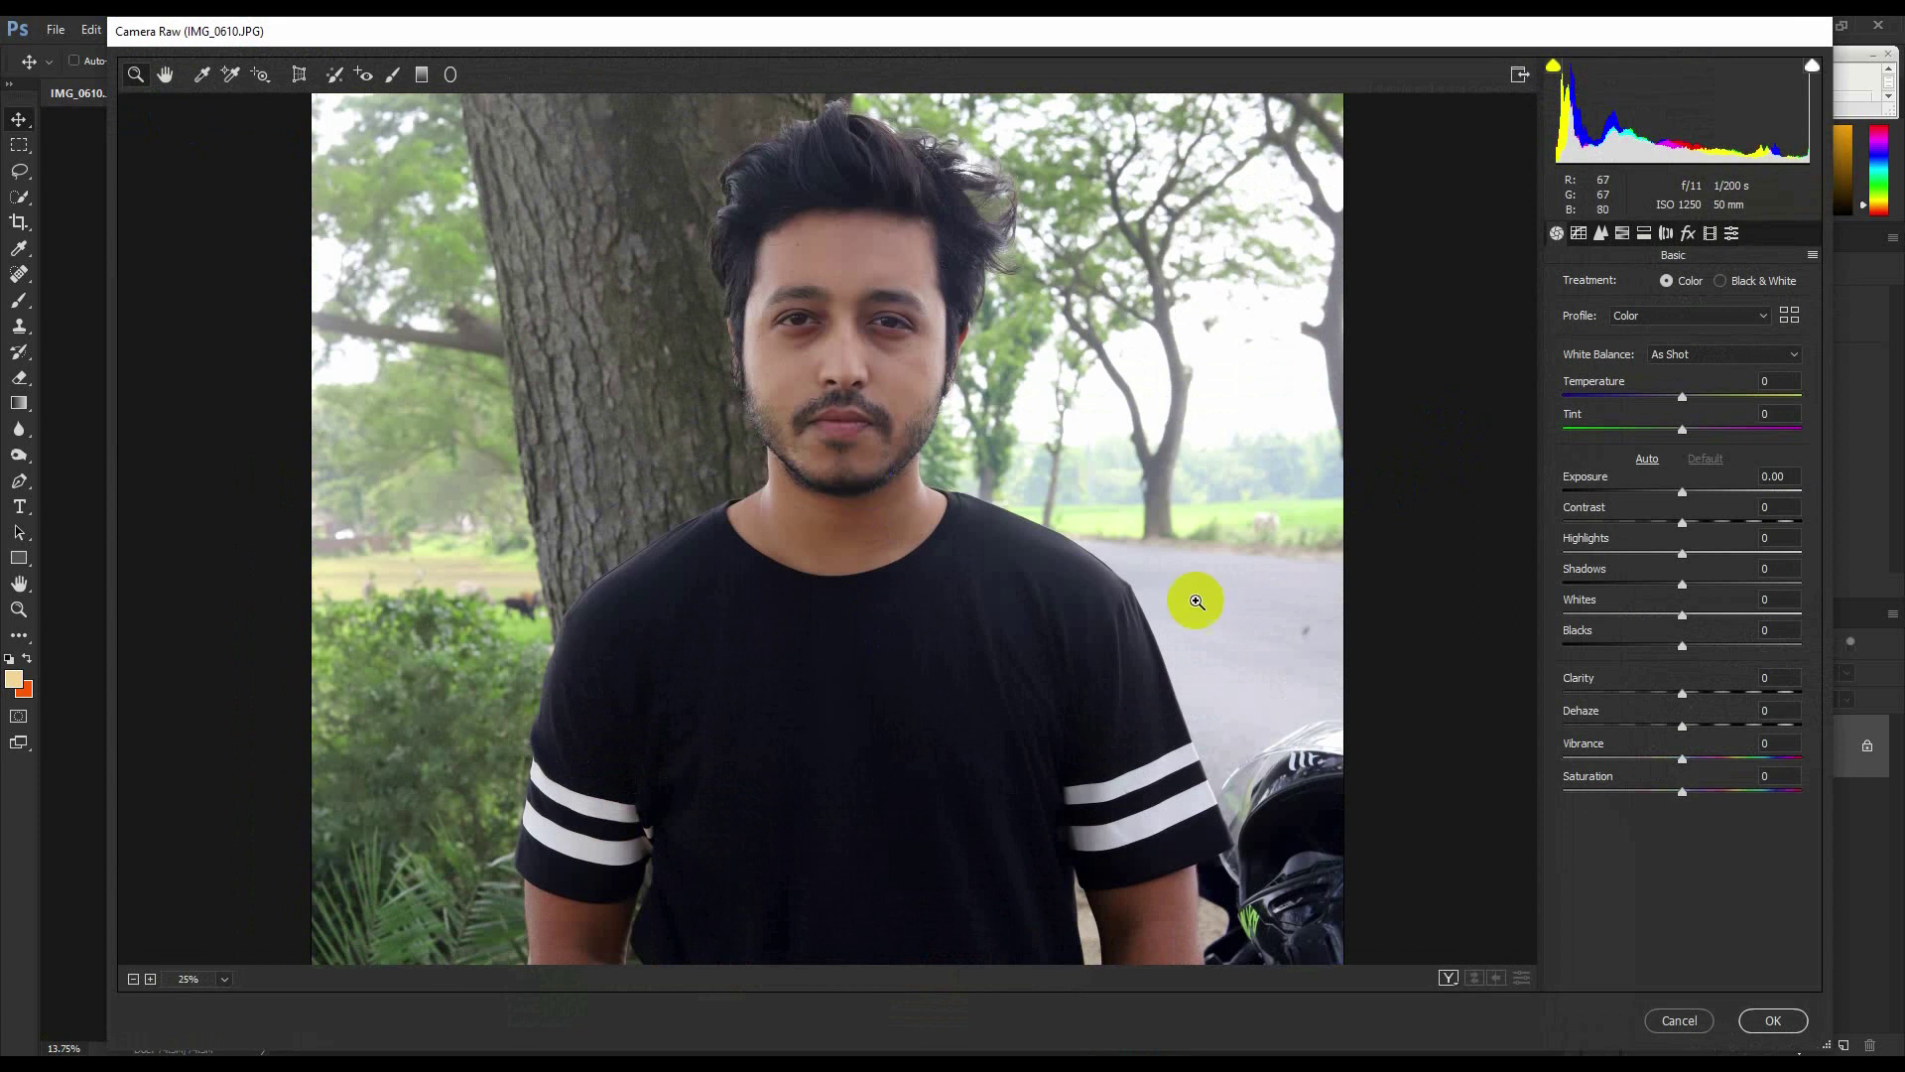
Set the photo's Highlights to -100, Shadows to +100, Whites to +42 and Blacks to -68 in Camera Raw.
drag(1682, 555, 1564, 554)
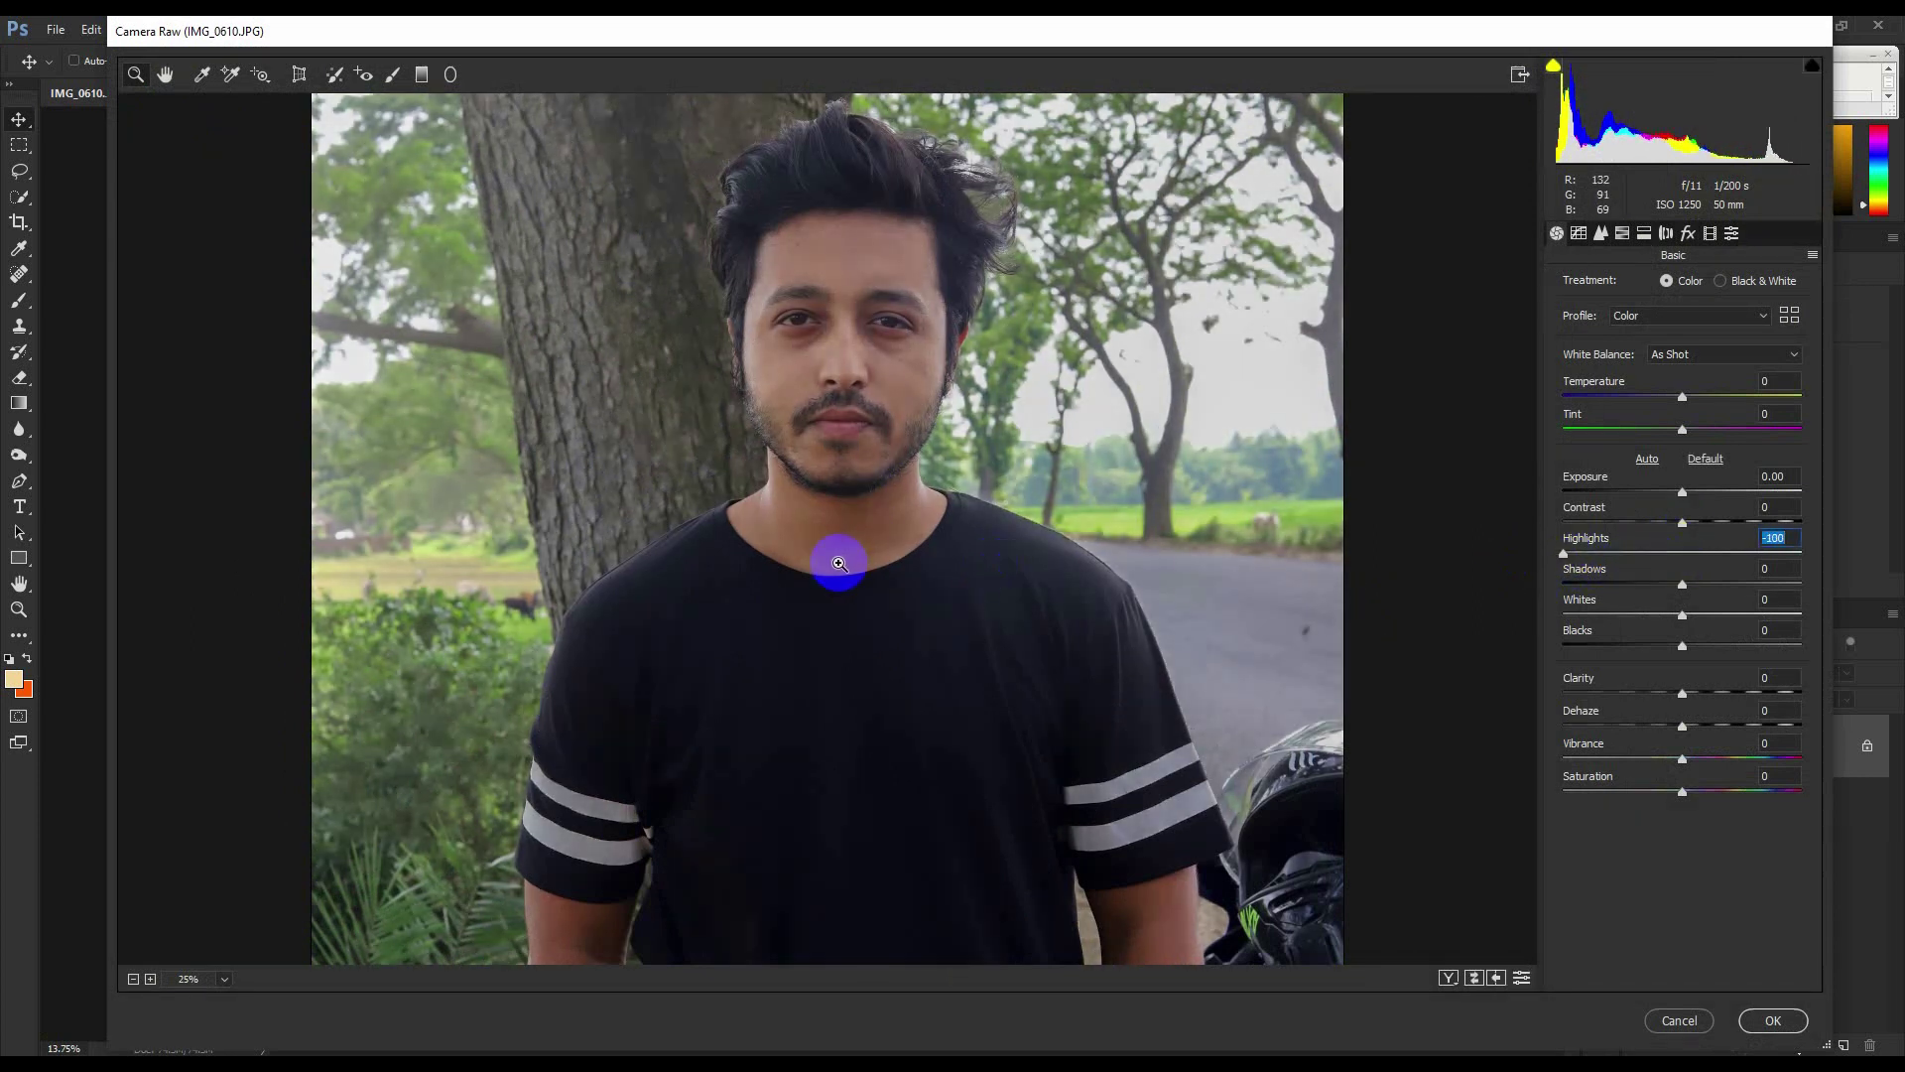
drag(1687, 586, 1810, 588)
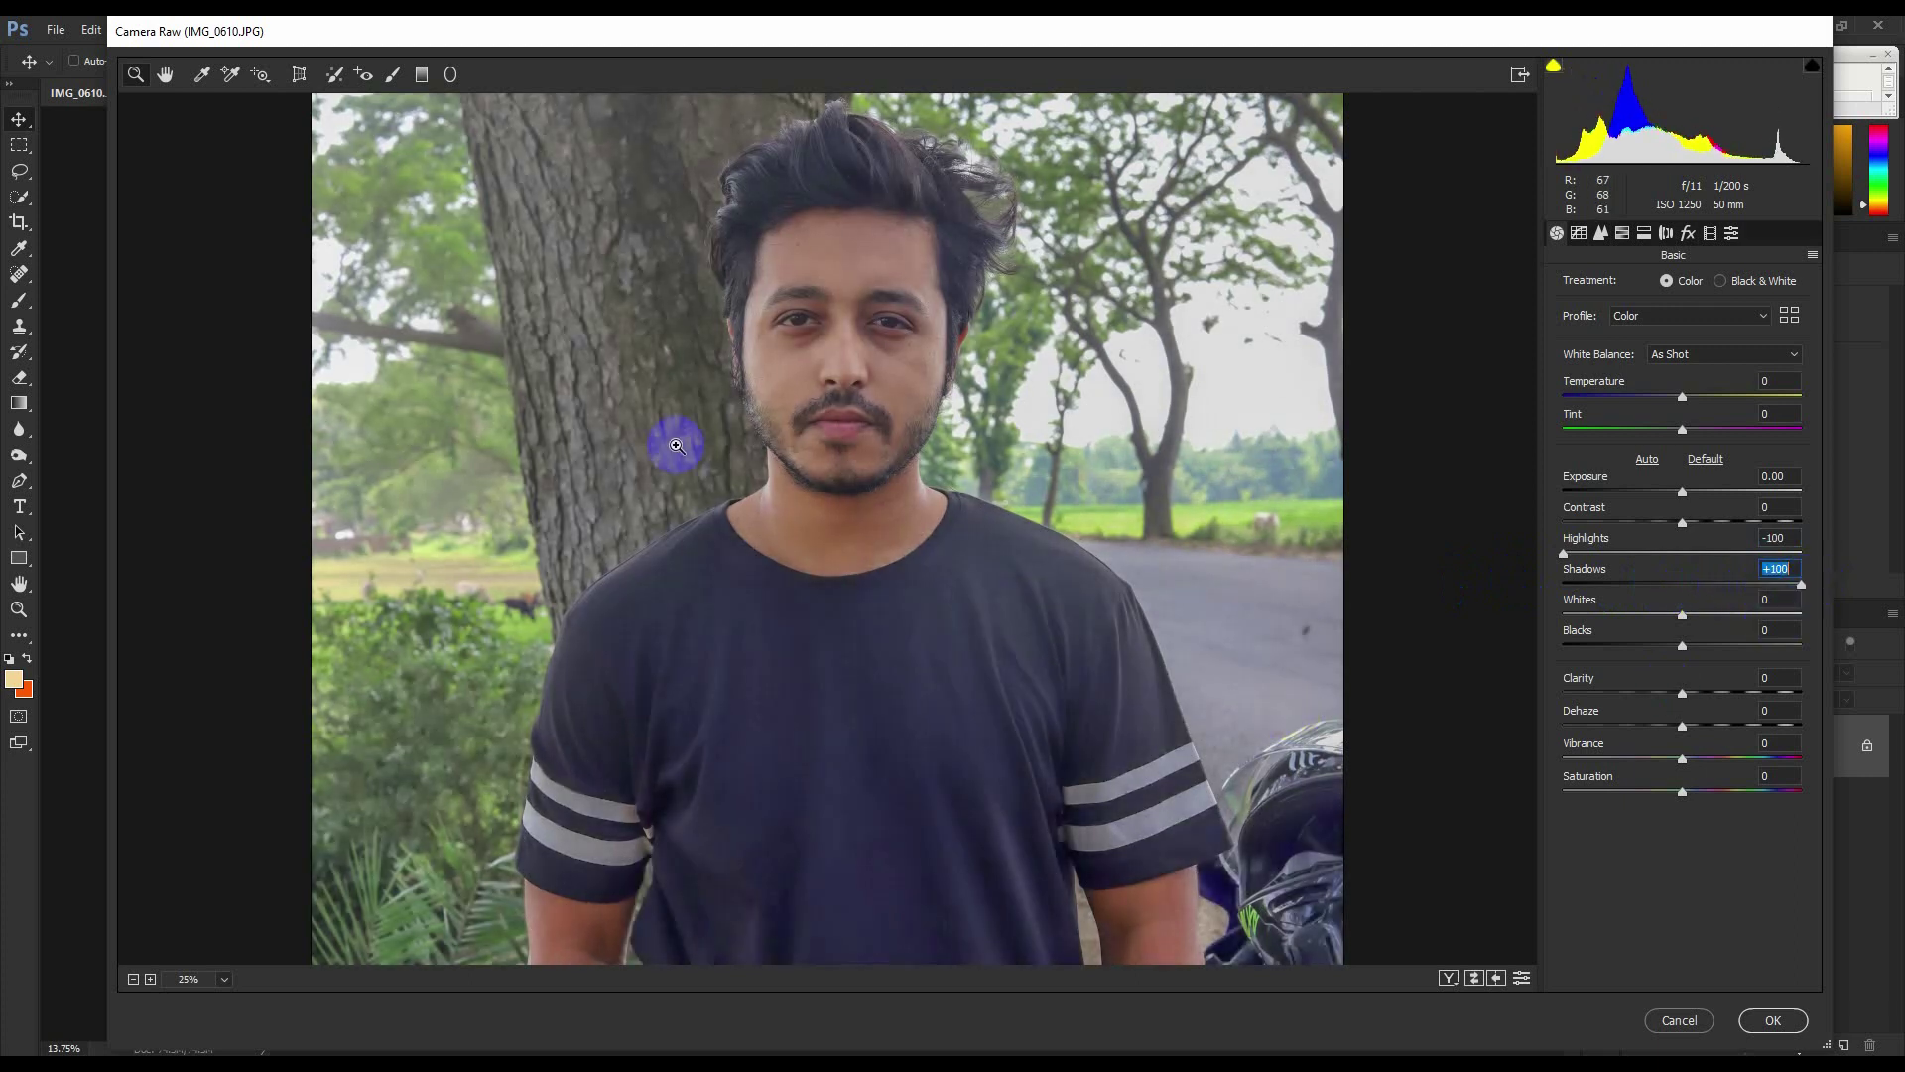
drag(1690, 618, 1605, 652)
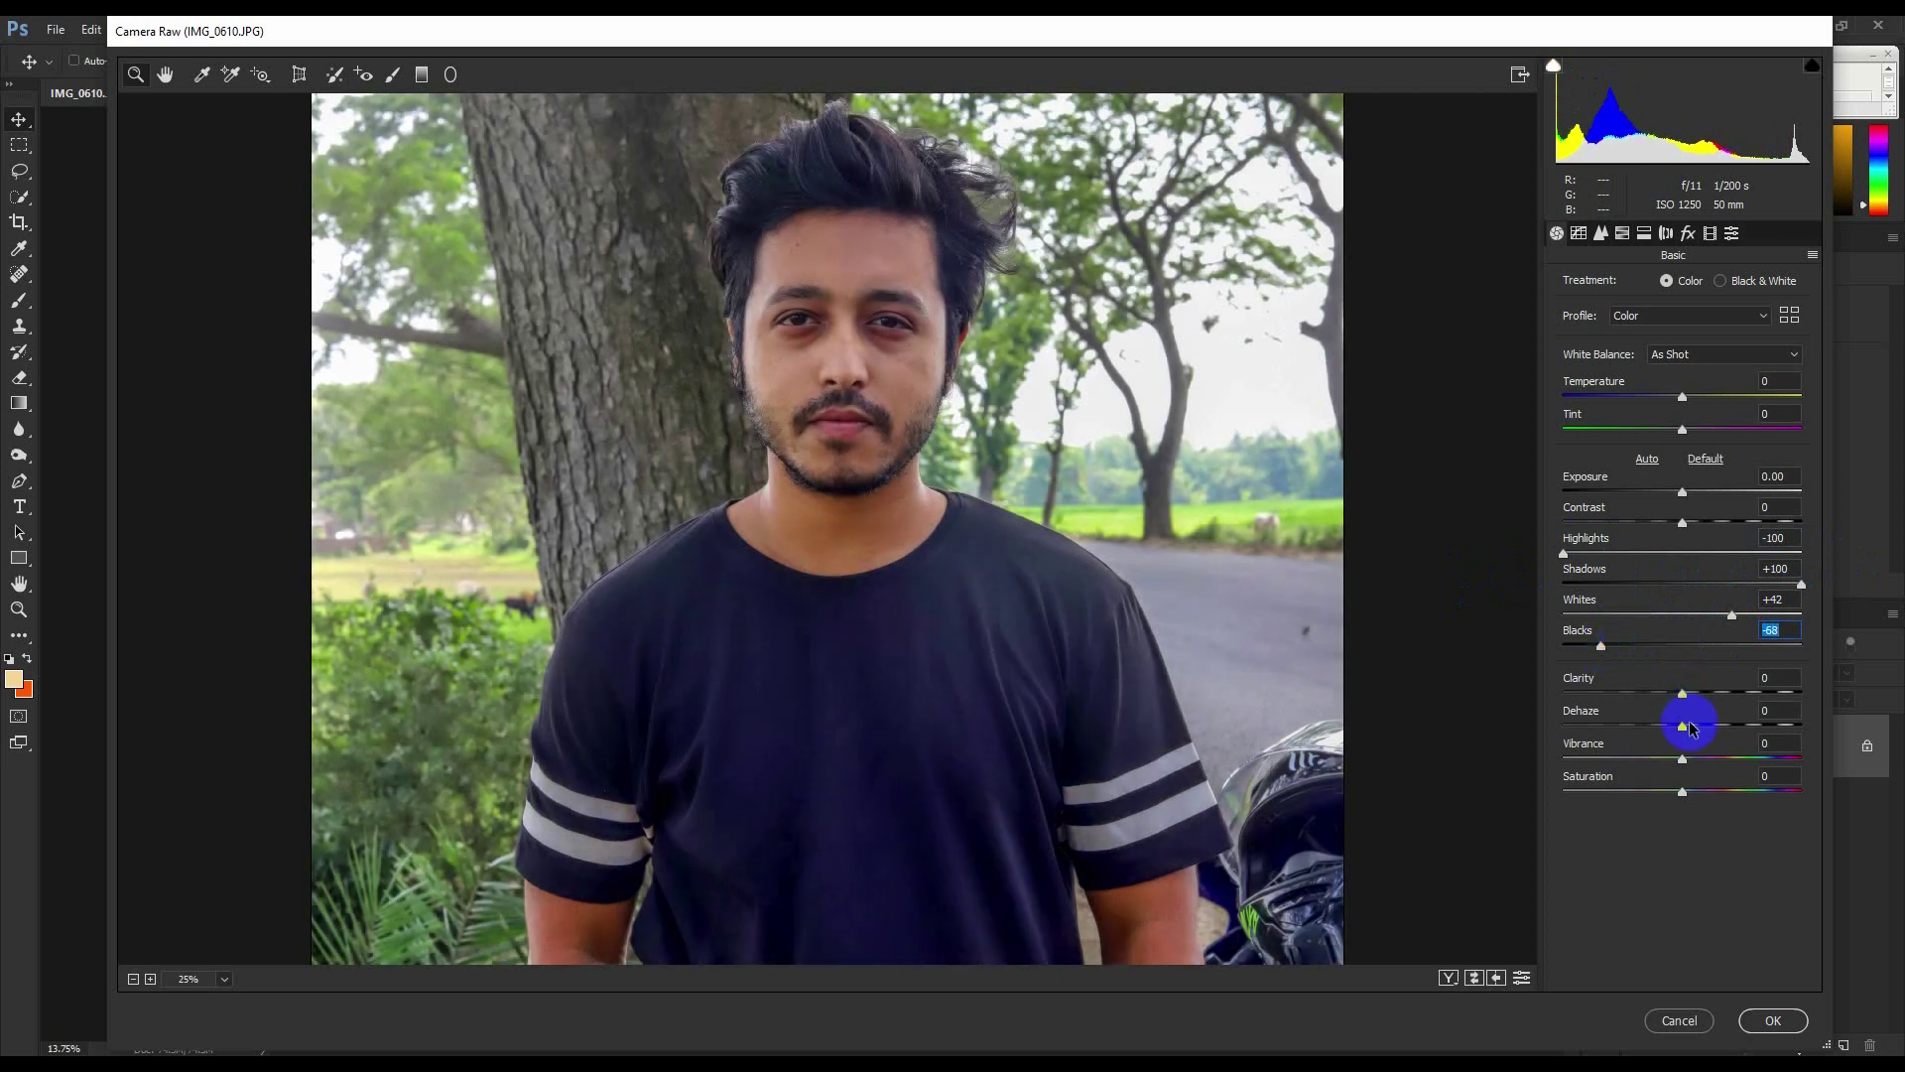
Set Exposure to +0.15, Contrast to -1, Clarity to about +13, Dehaze to +21 and Vibrance to +30, and apply the Camera Raw adjustments.
drag(1694, 726, 1705, 724)
drag(1689, 501, 1693, 499)
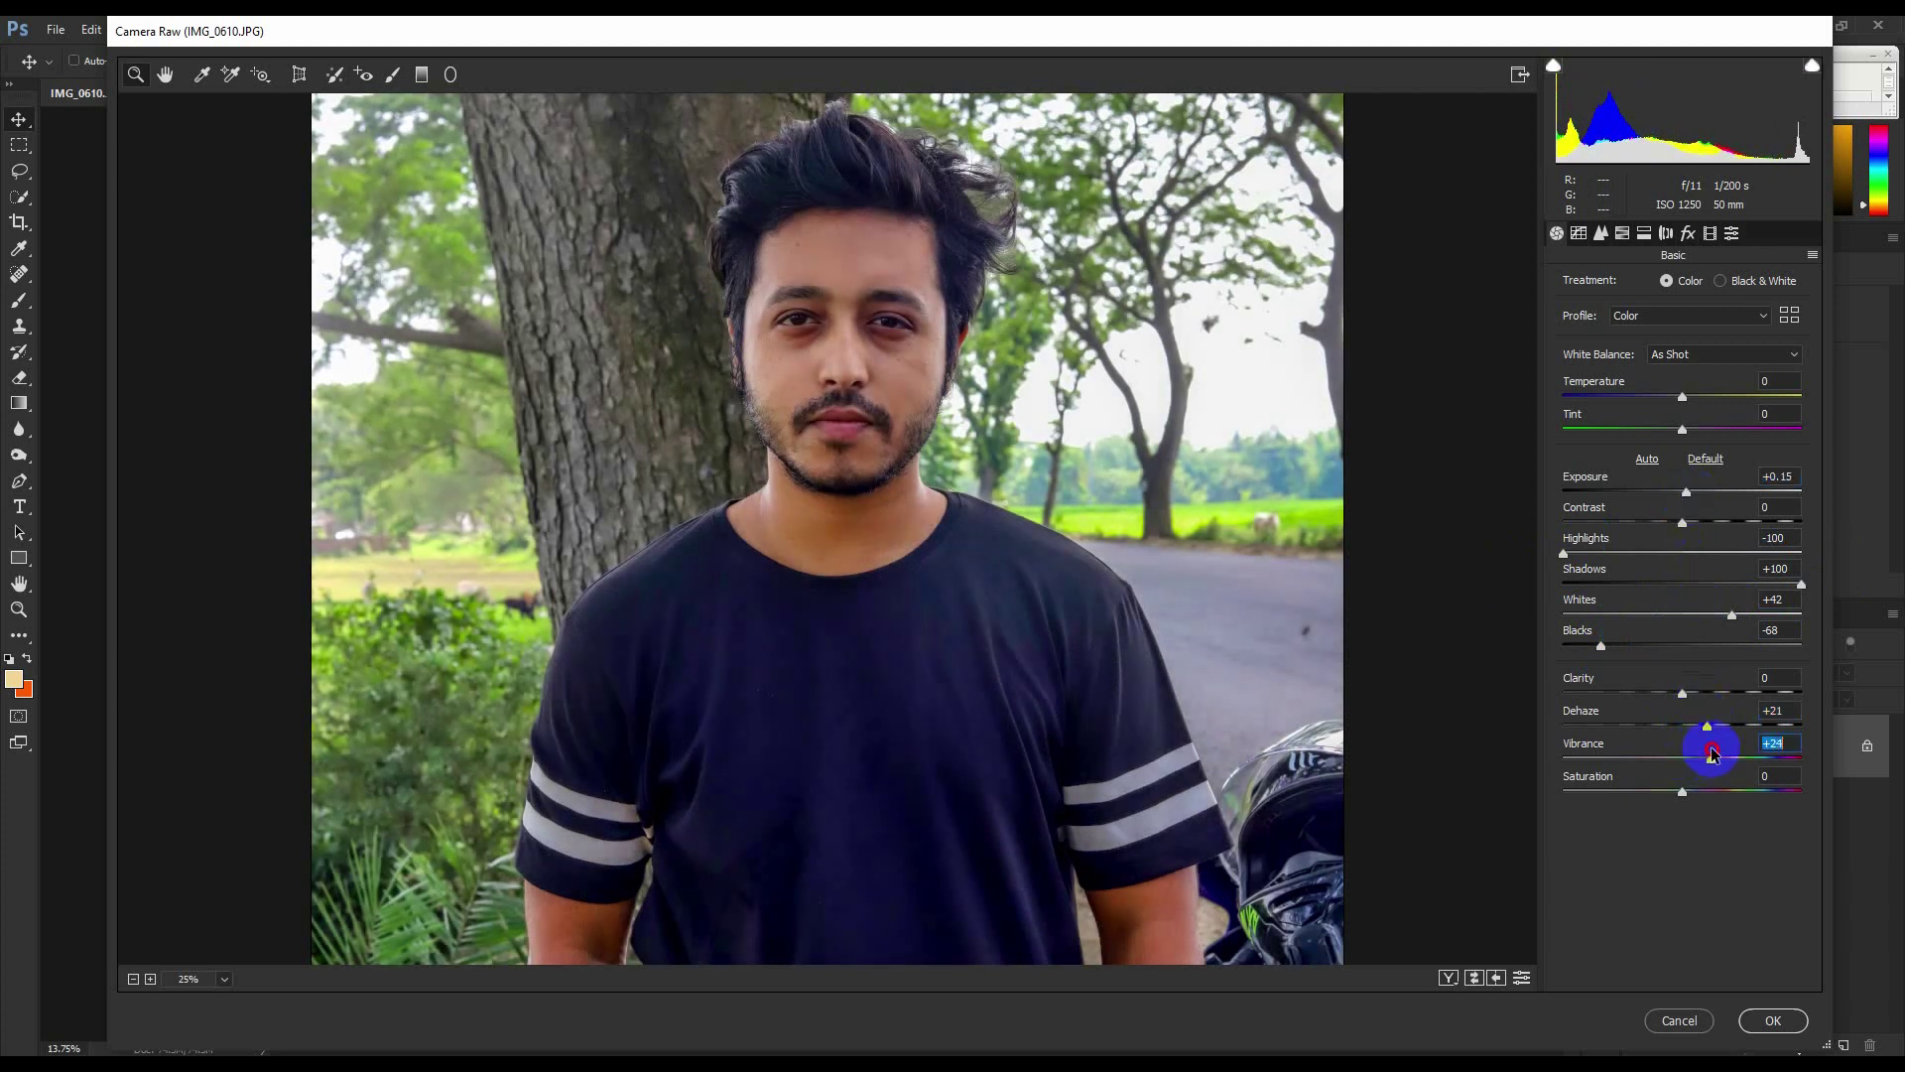
mouse_move(1683, 526)
mouse_down()
mouse_move(1724, 526)
mouse_move(1684, 533)
mouse_up()
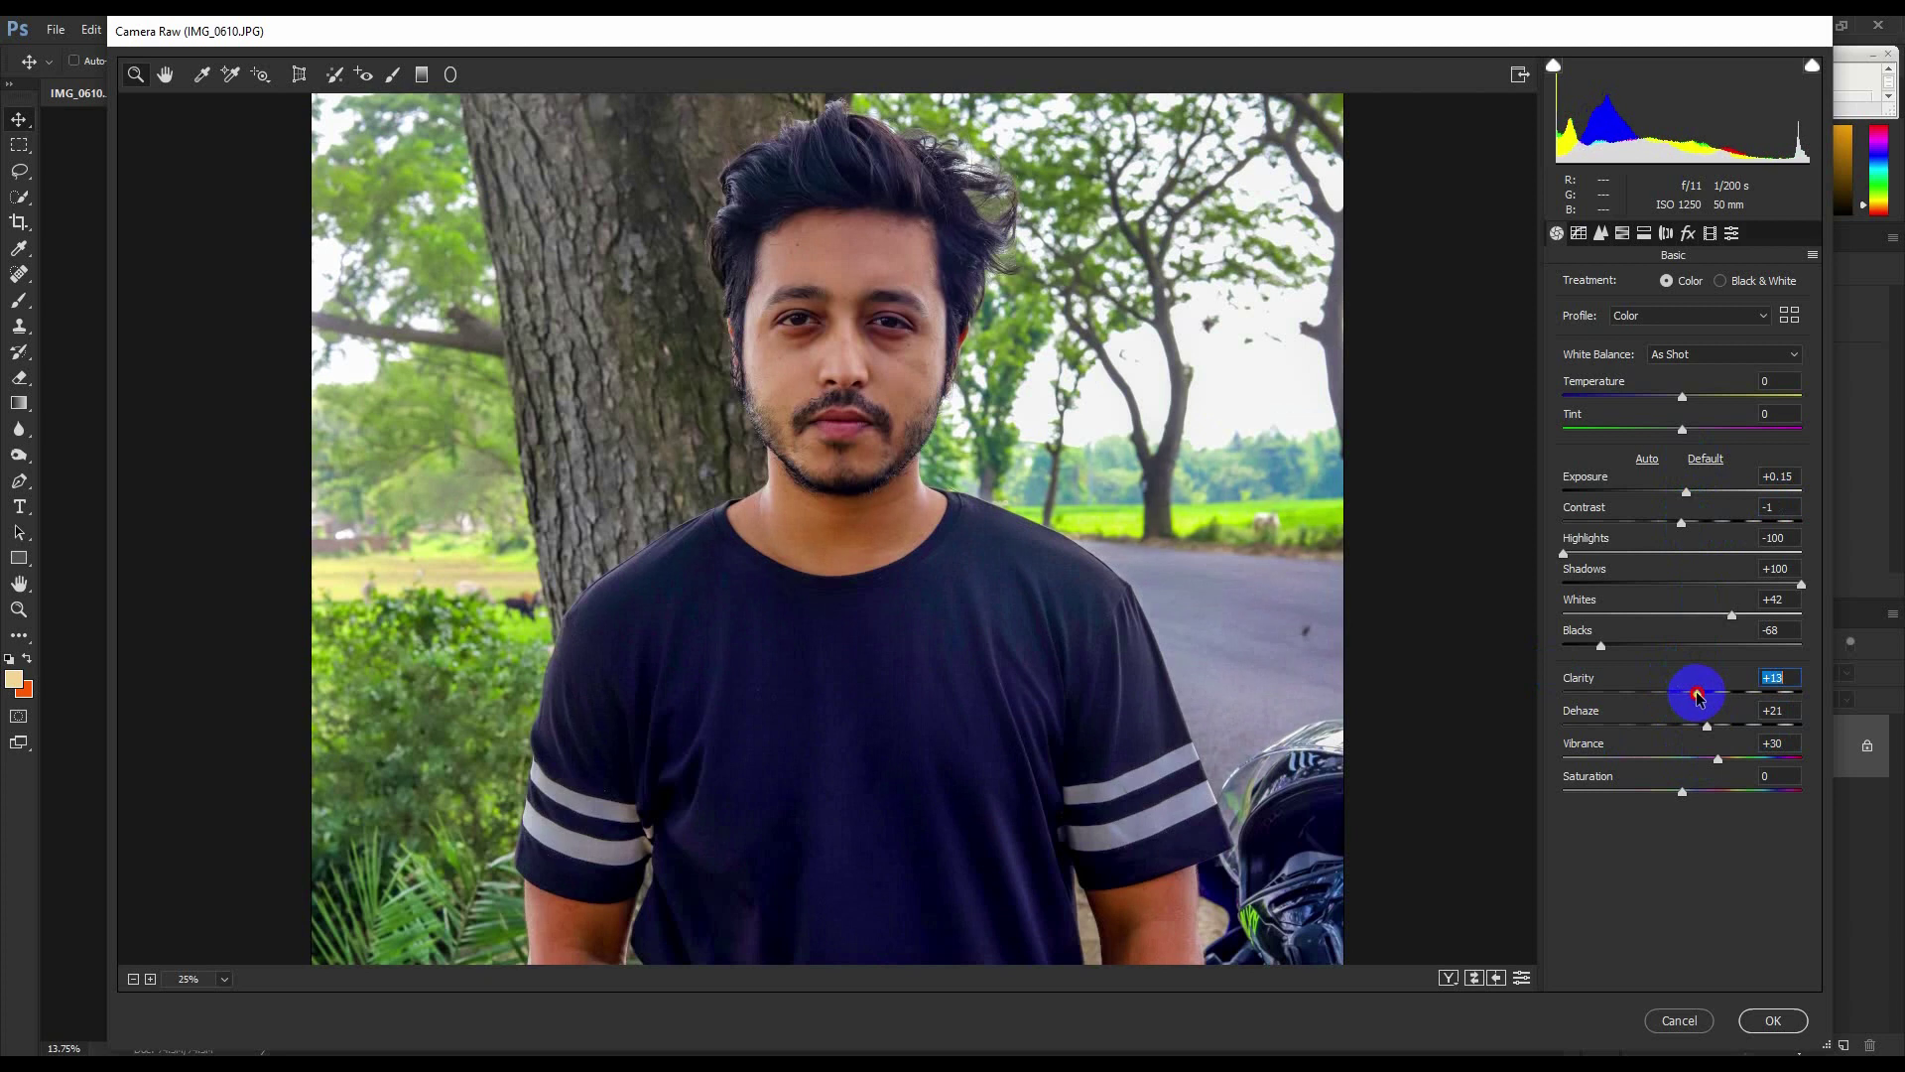
click(1600, 234)
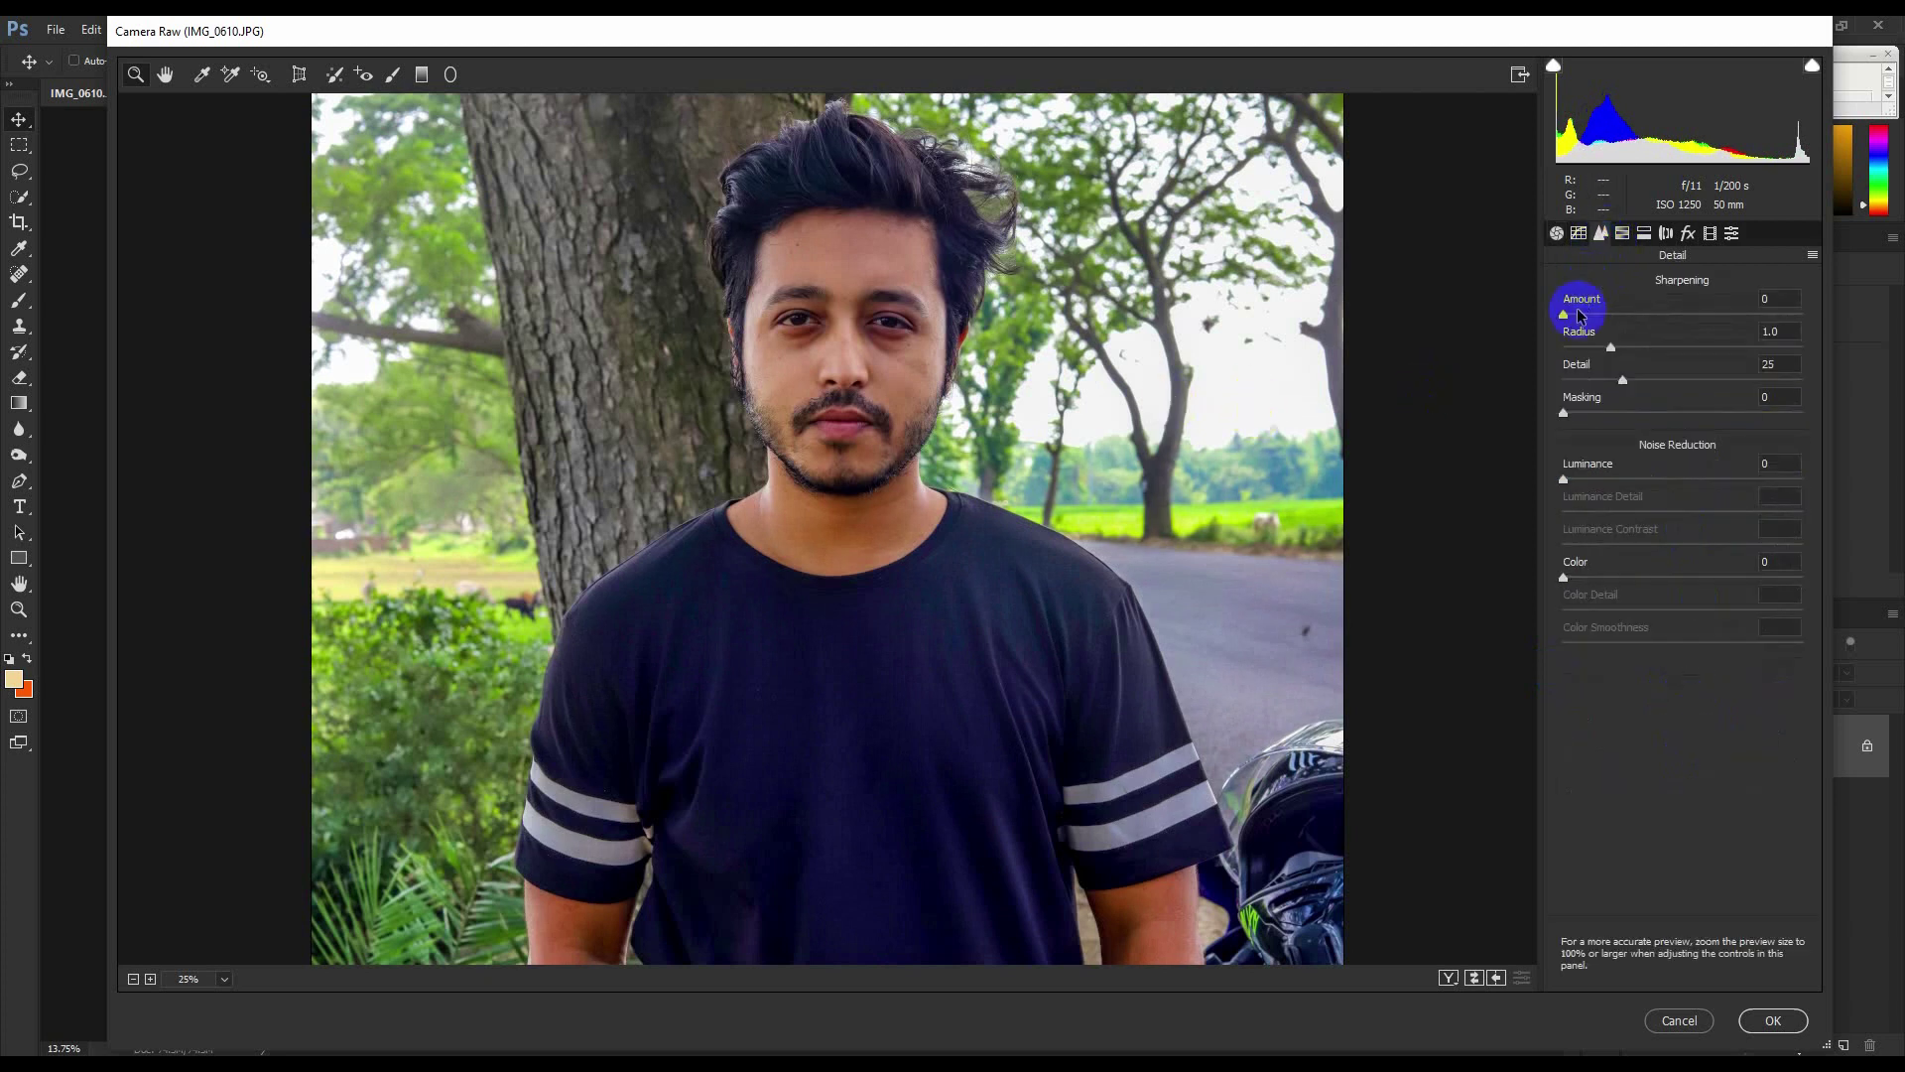
click(1774, 1020)
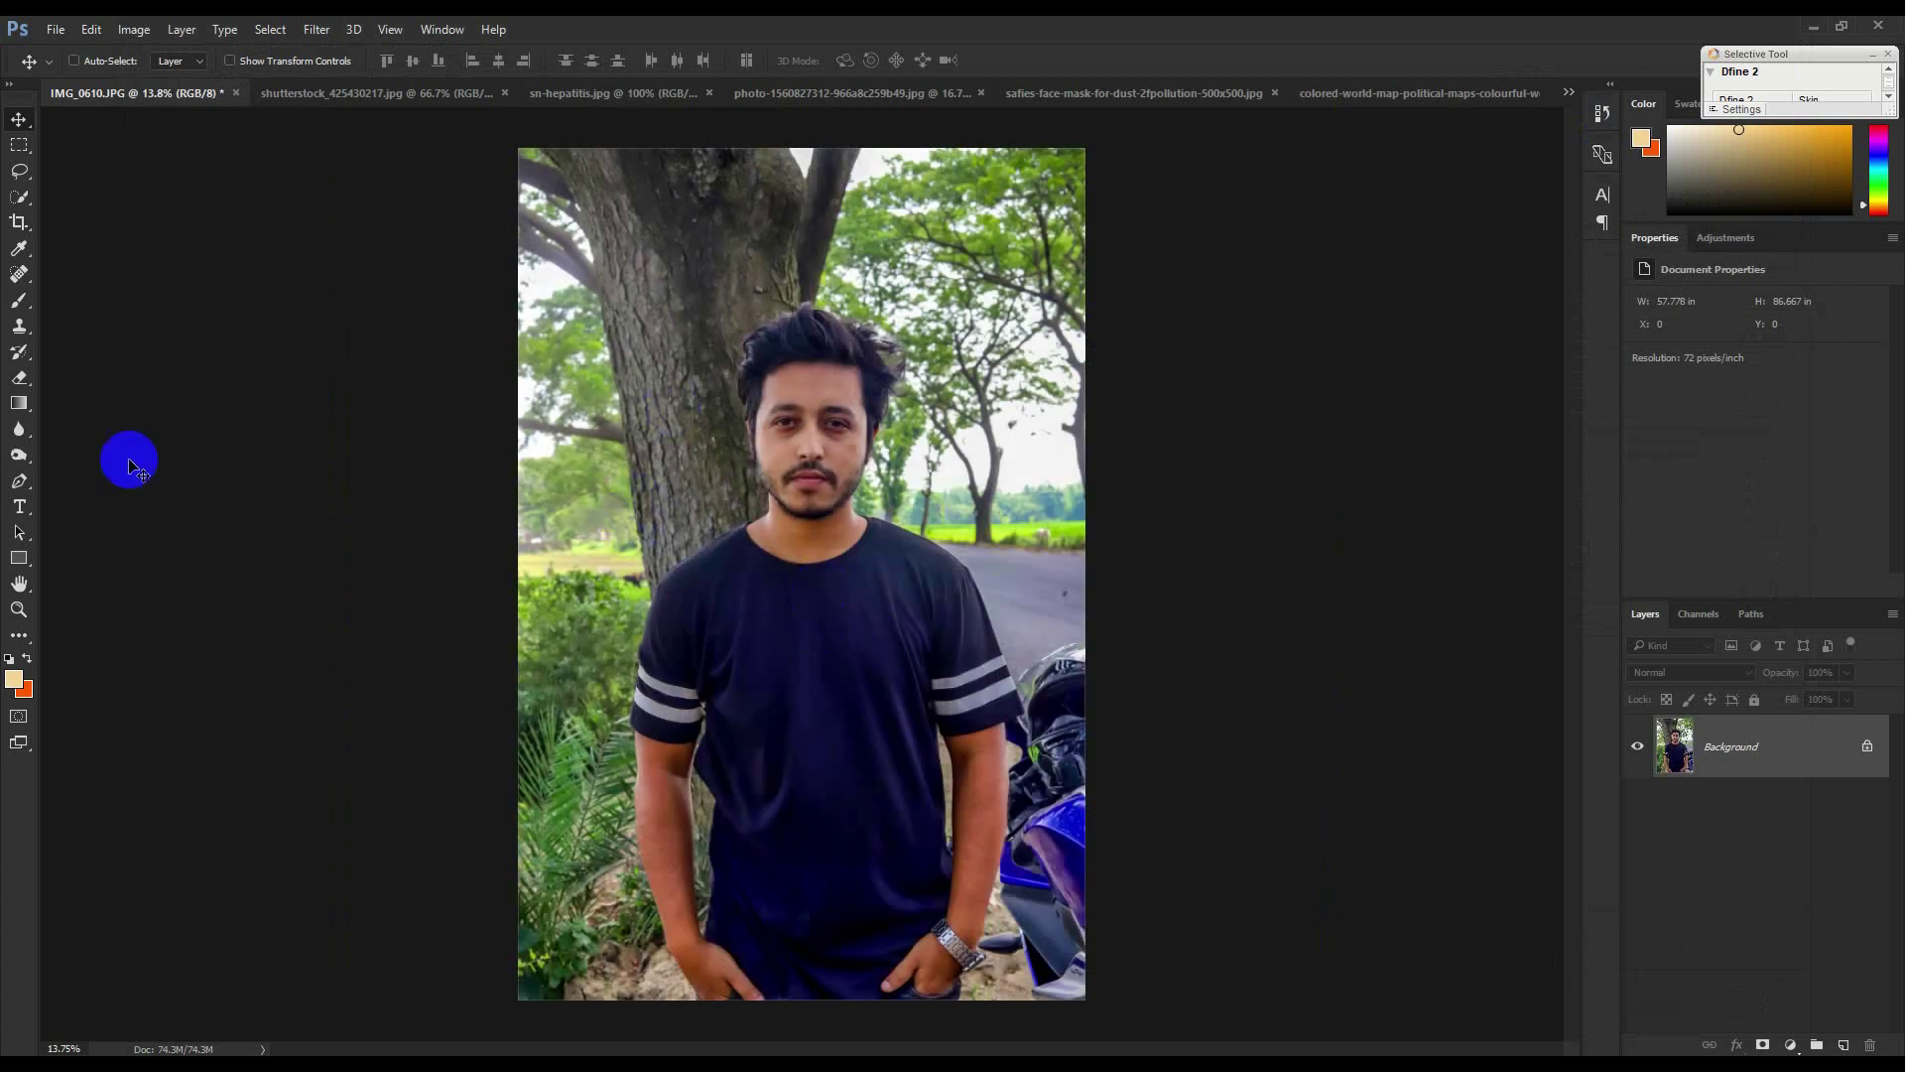
Remove the small dark blemishes from the man's face with the Spot Healing Brush.
scroll(821, 407, up, 8)
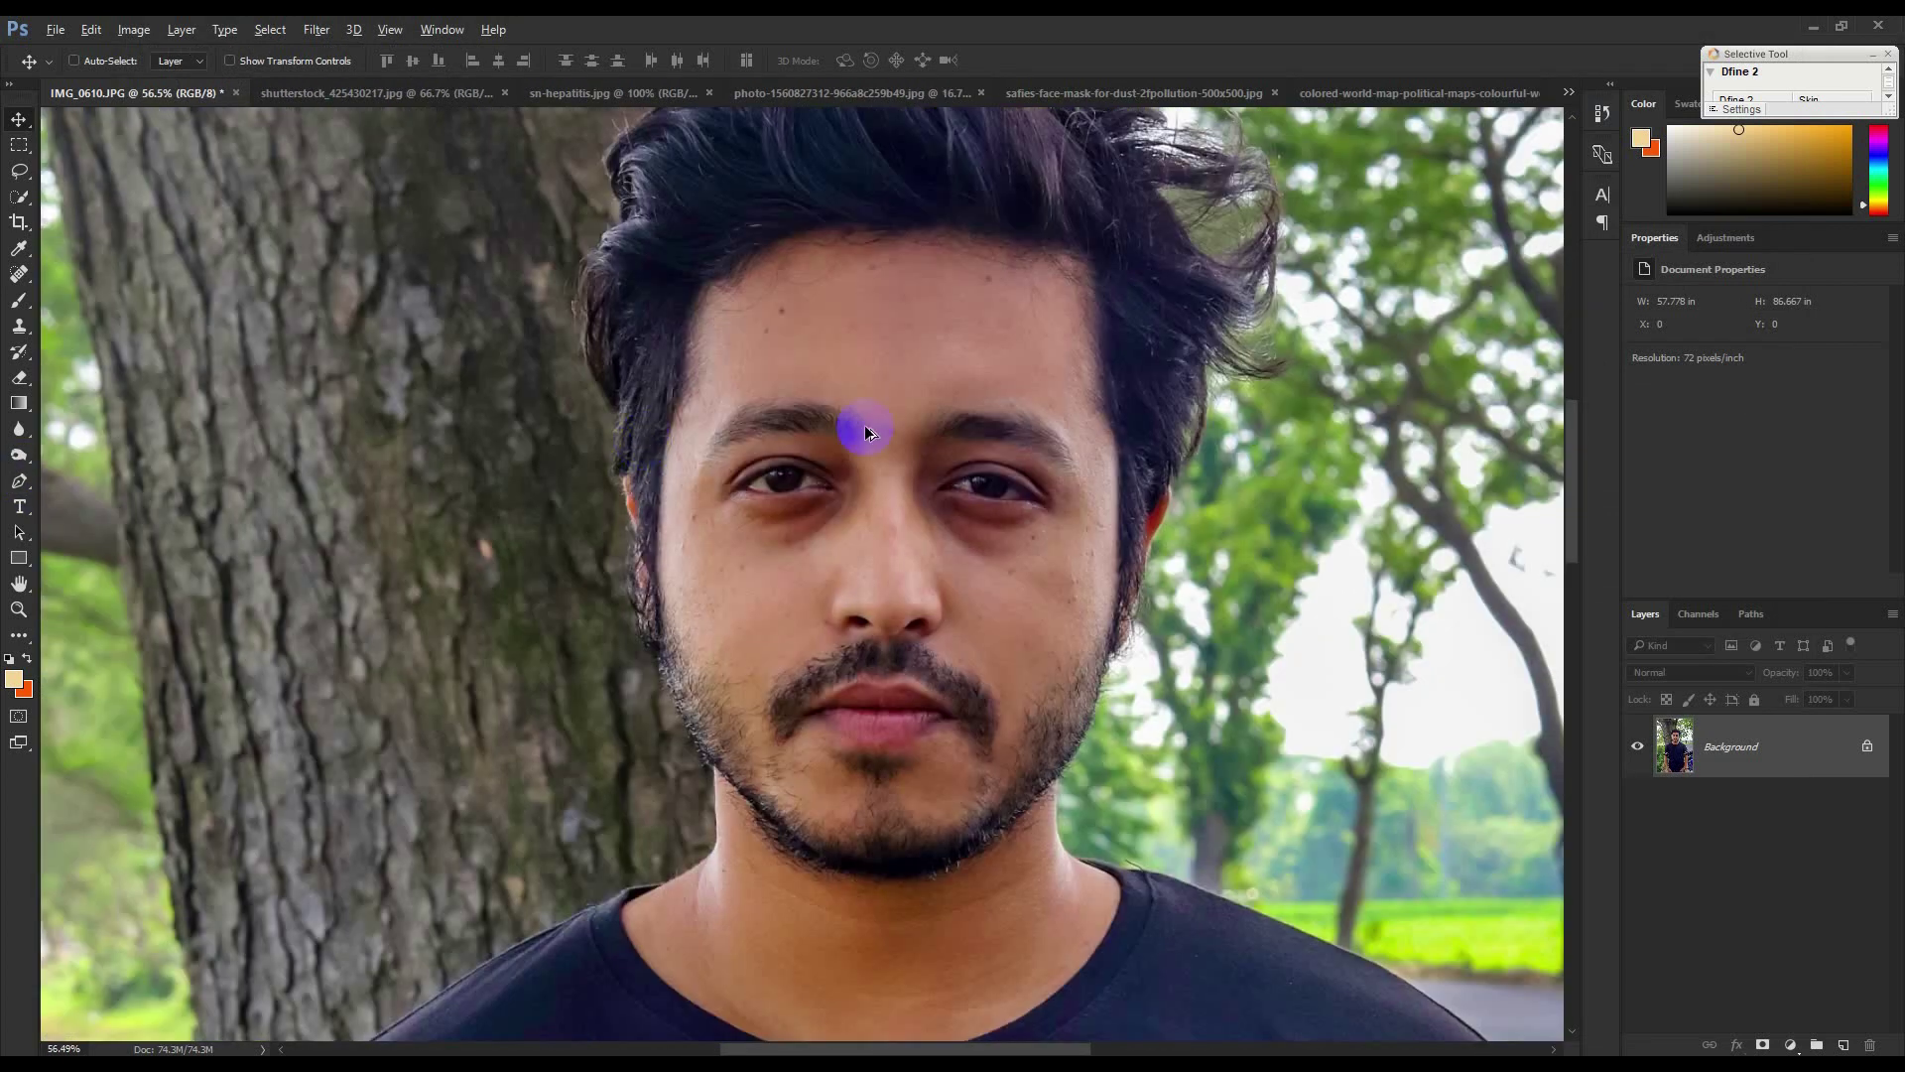
scroll(865, 432, up, 2)
right_click(19, 273)
click(99, 265)
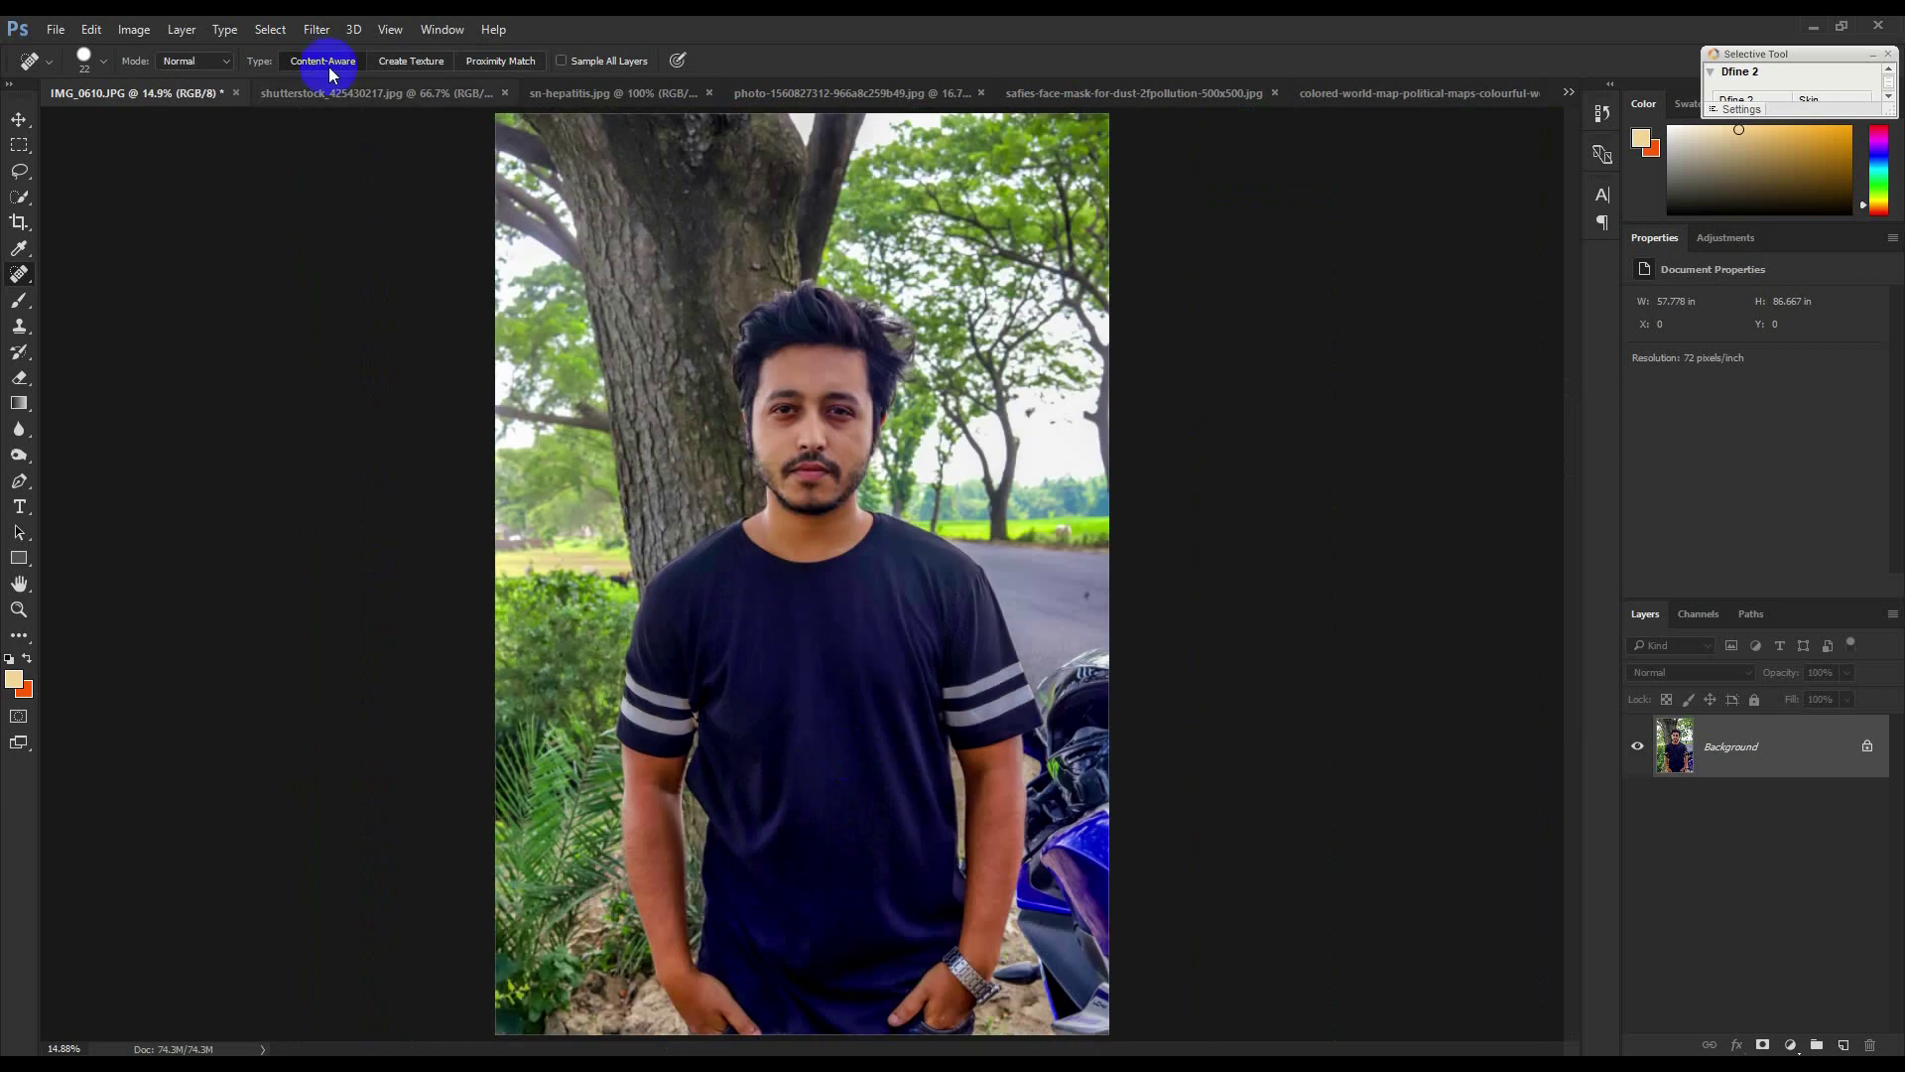
Smooth the man's skin by applying the Photo-Toolbox SkinFiner filter with its preset values.
click(316, 29)
mouse_move(377, 448)
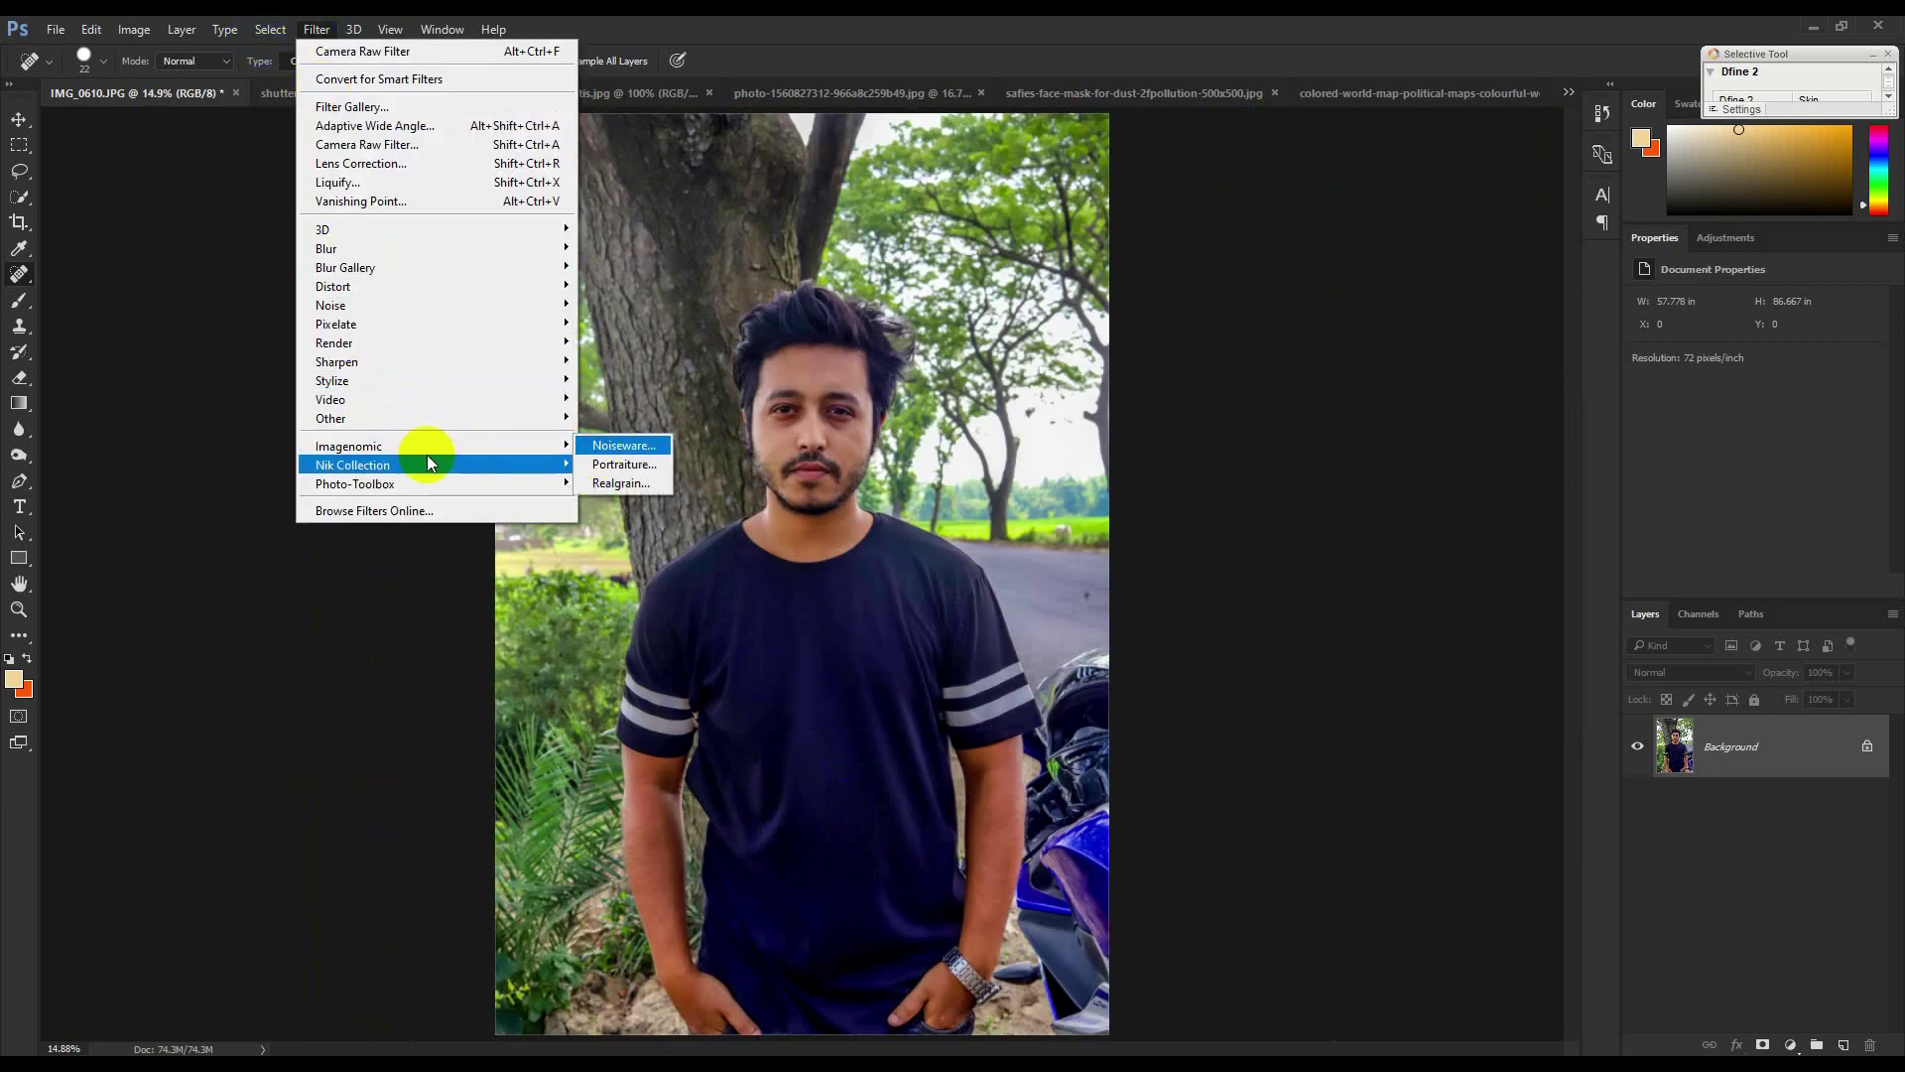
mouse_move(333, 483)
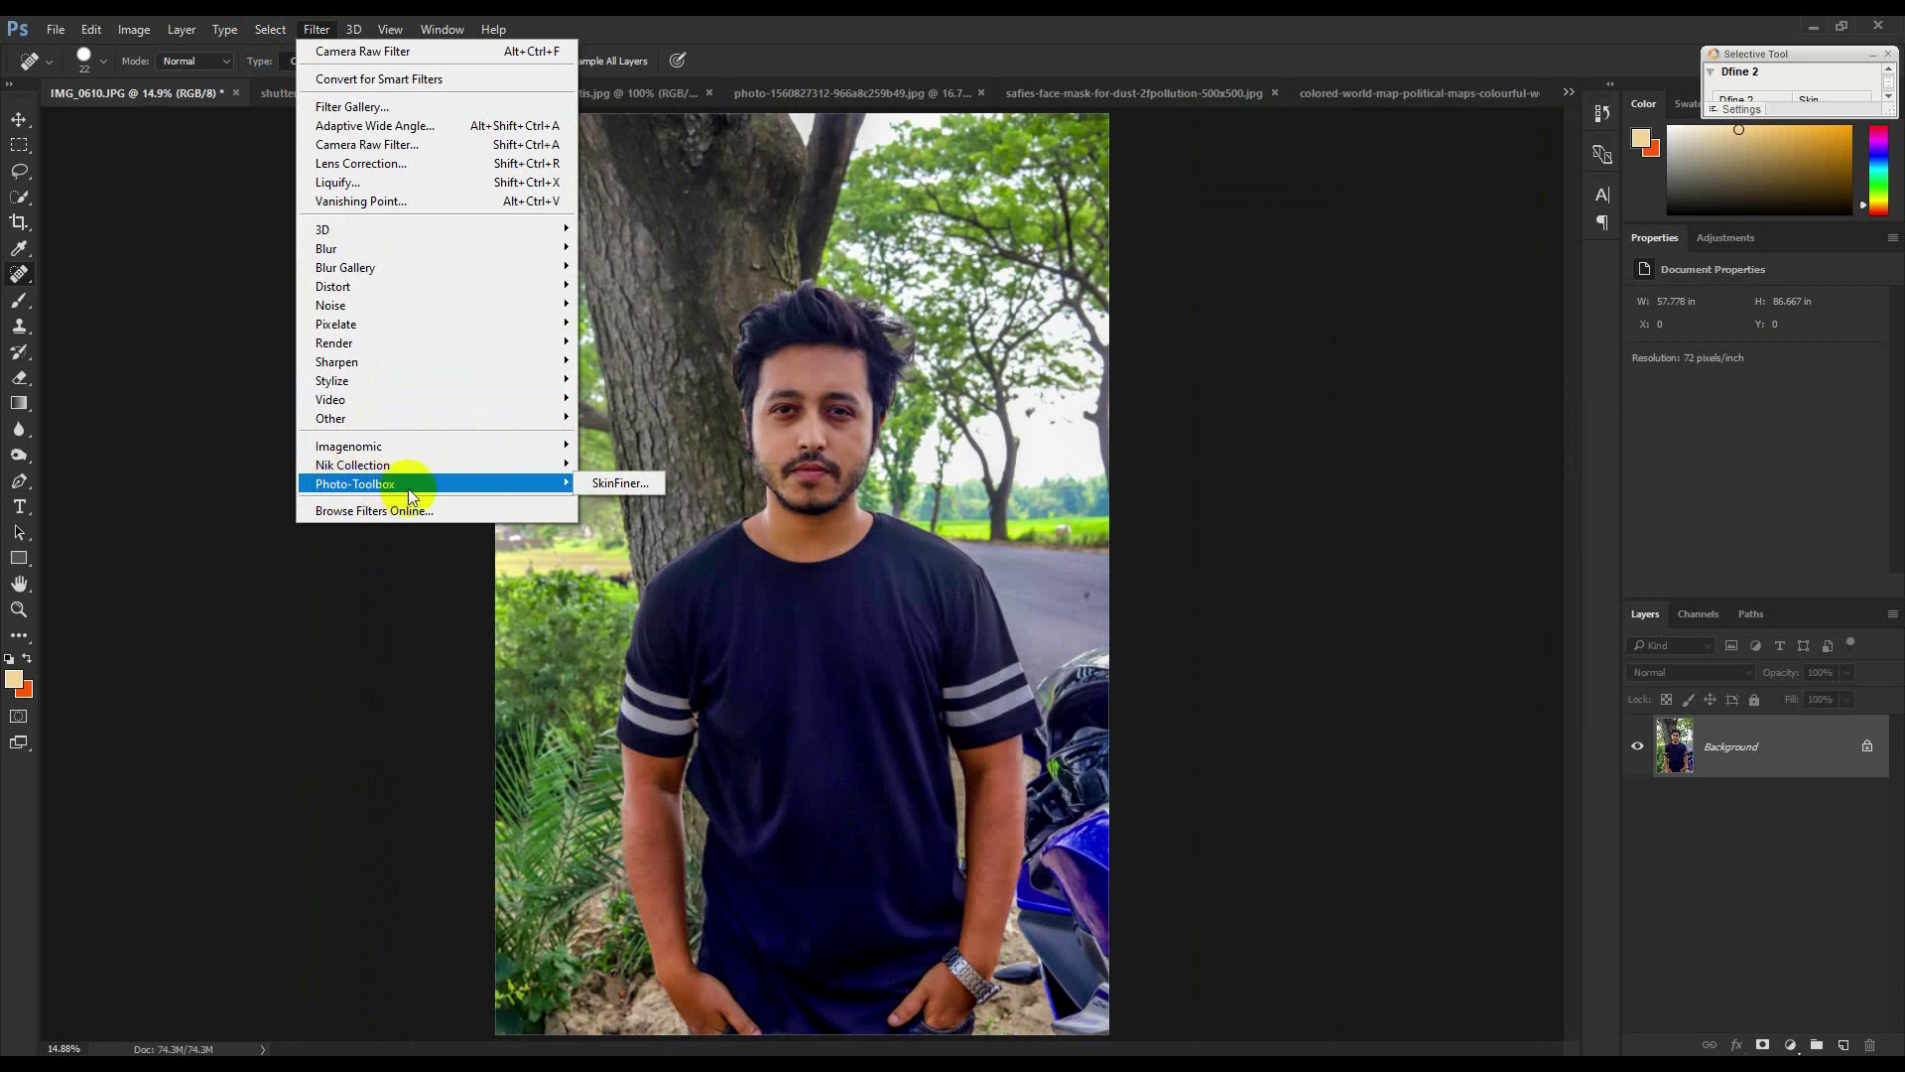
click(631, 484)
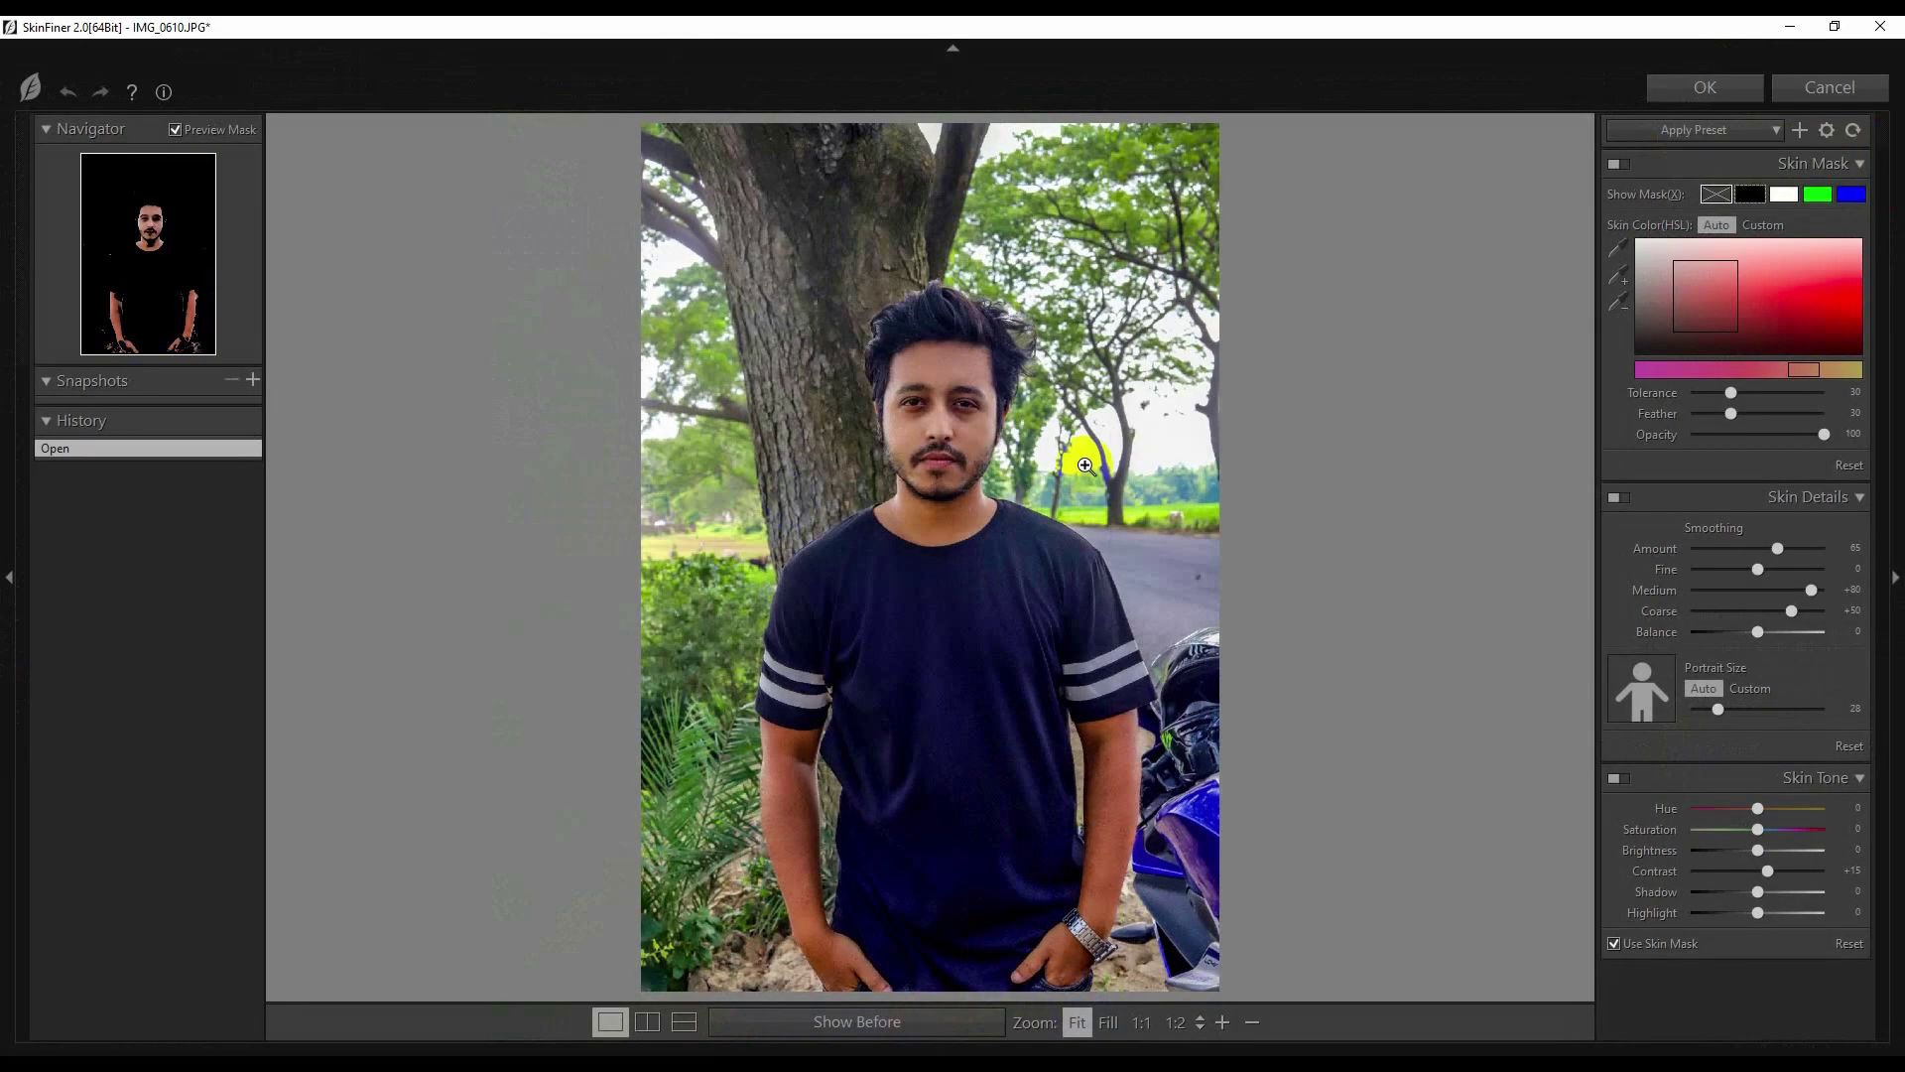
click(1077, 454)
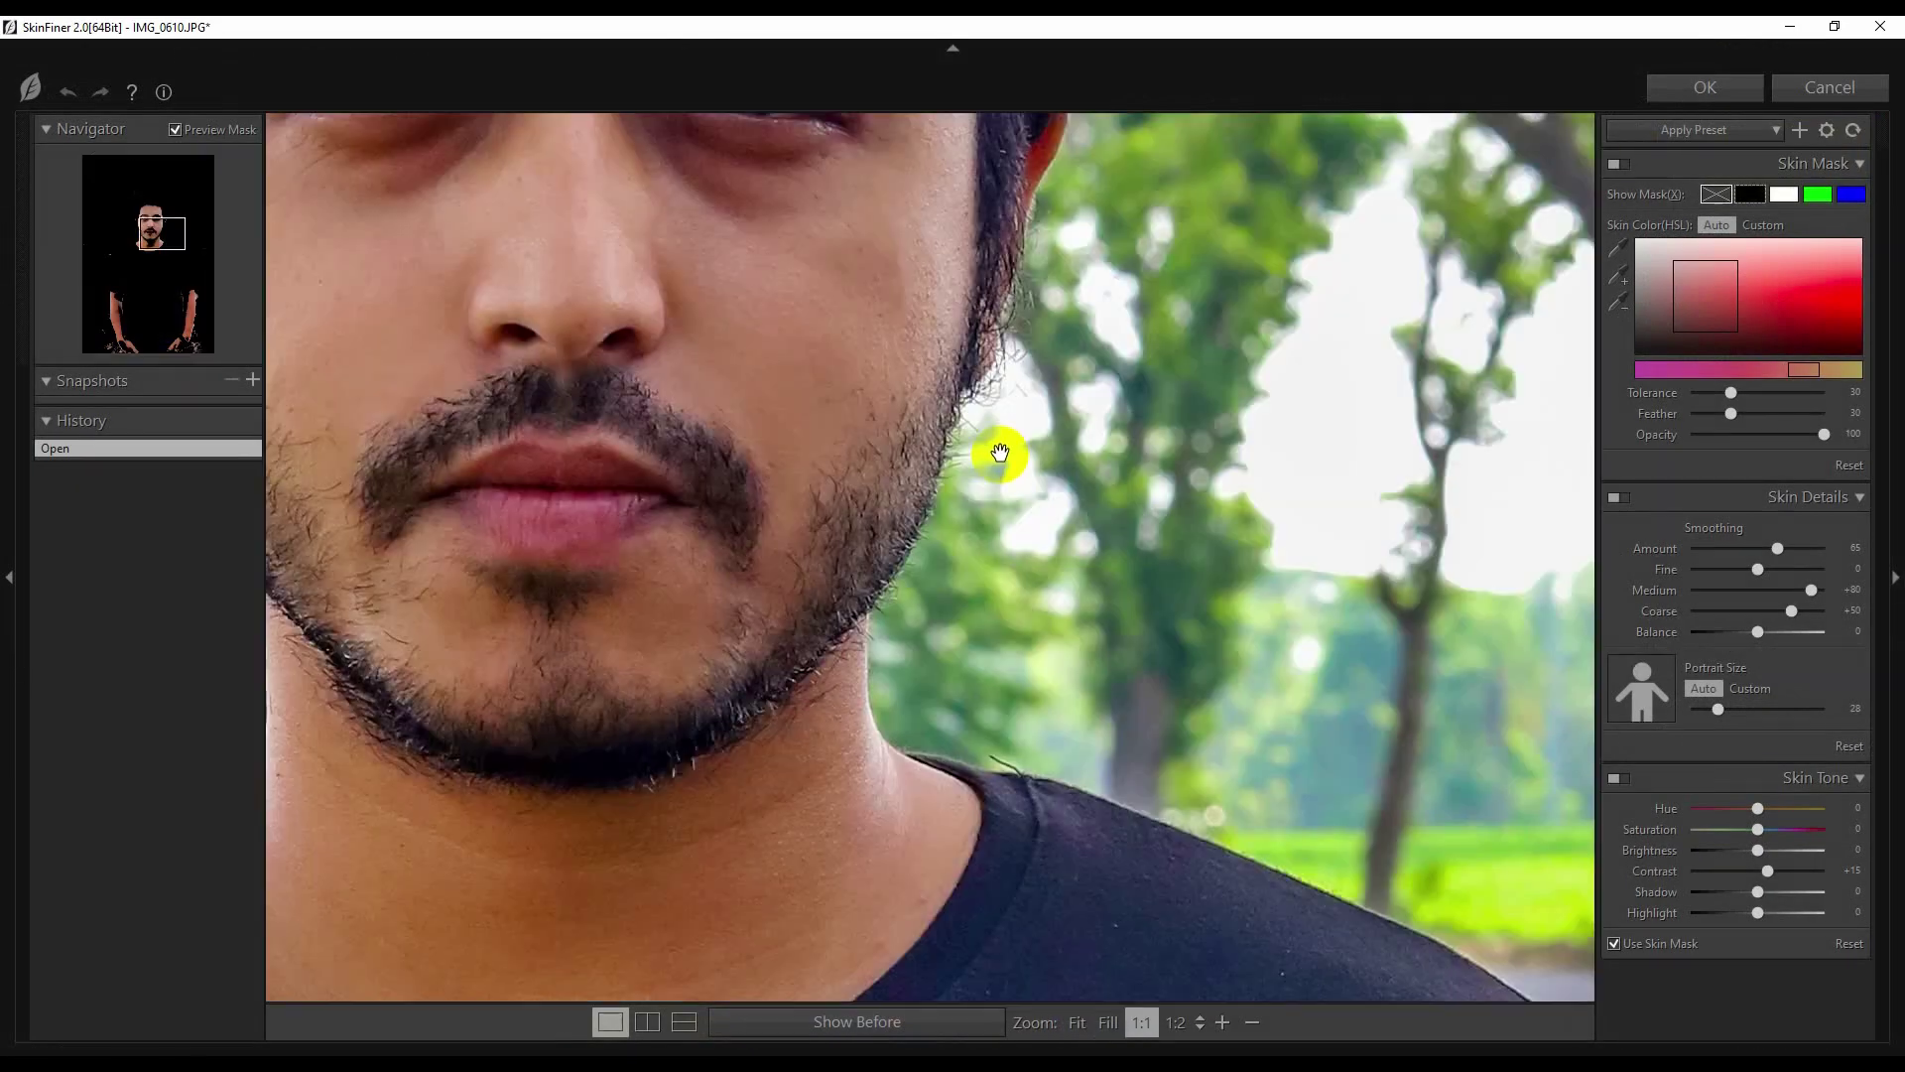
drag(837, 430, 998, 695)
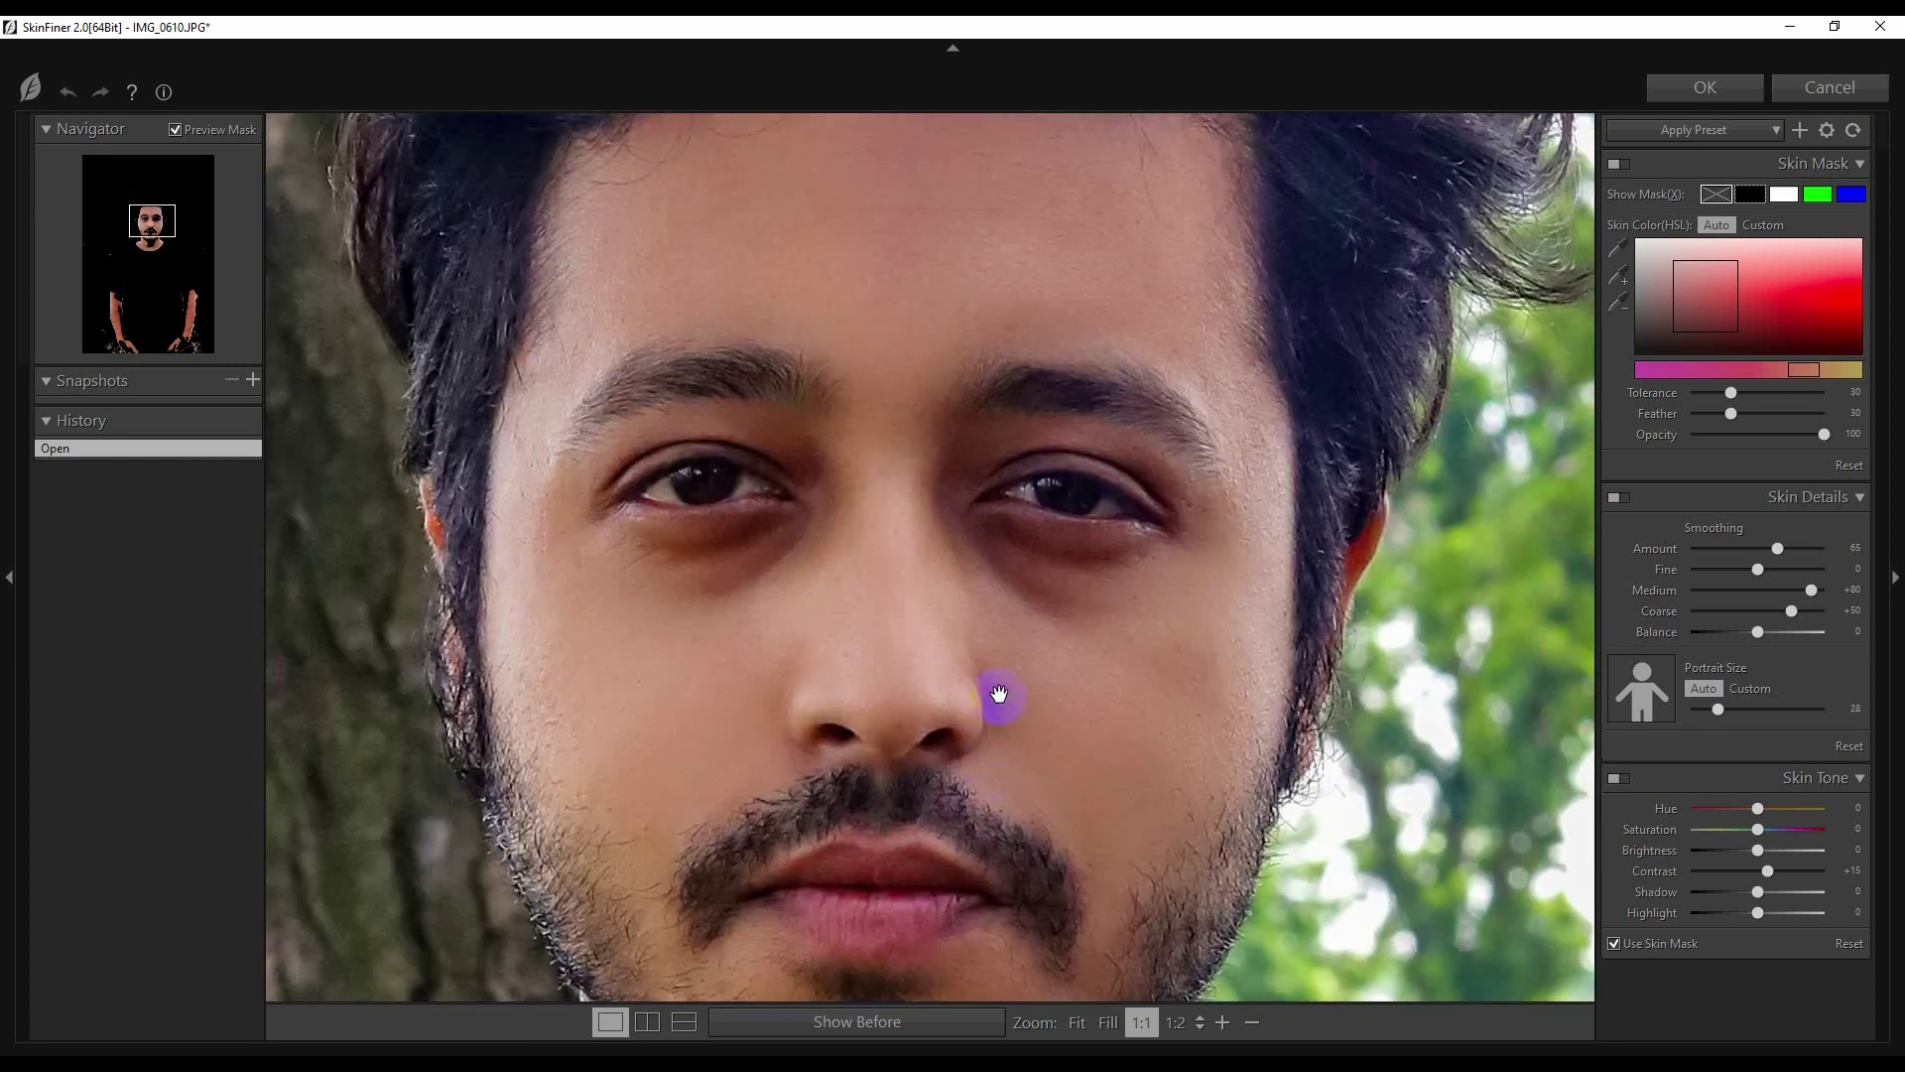
click(998, 695)
click(1732, 91)
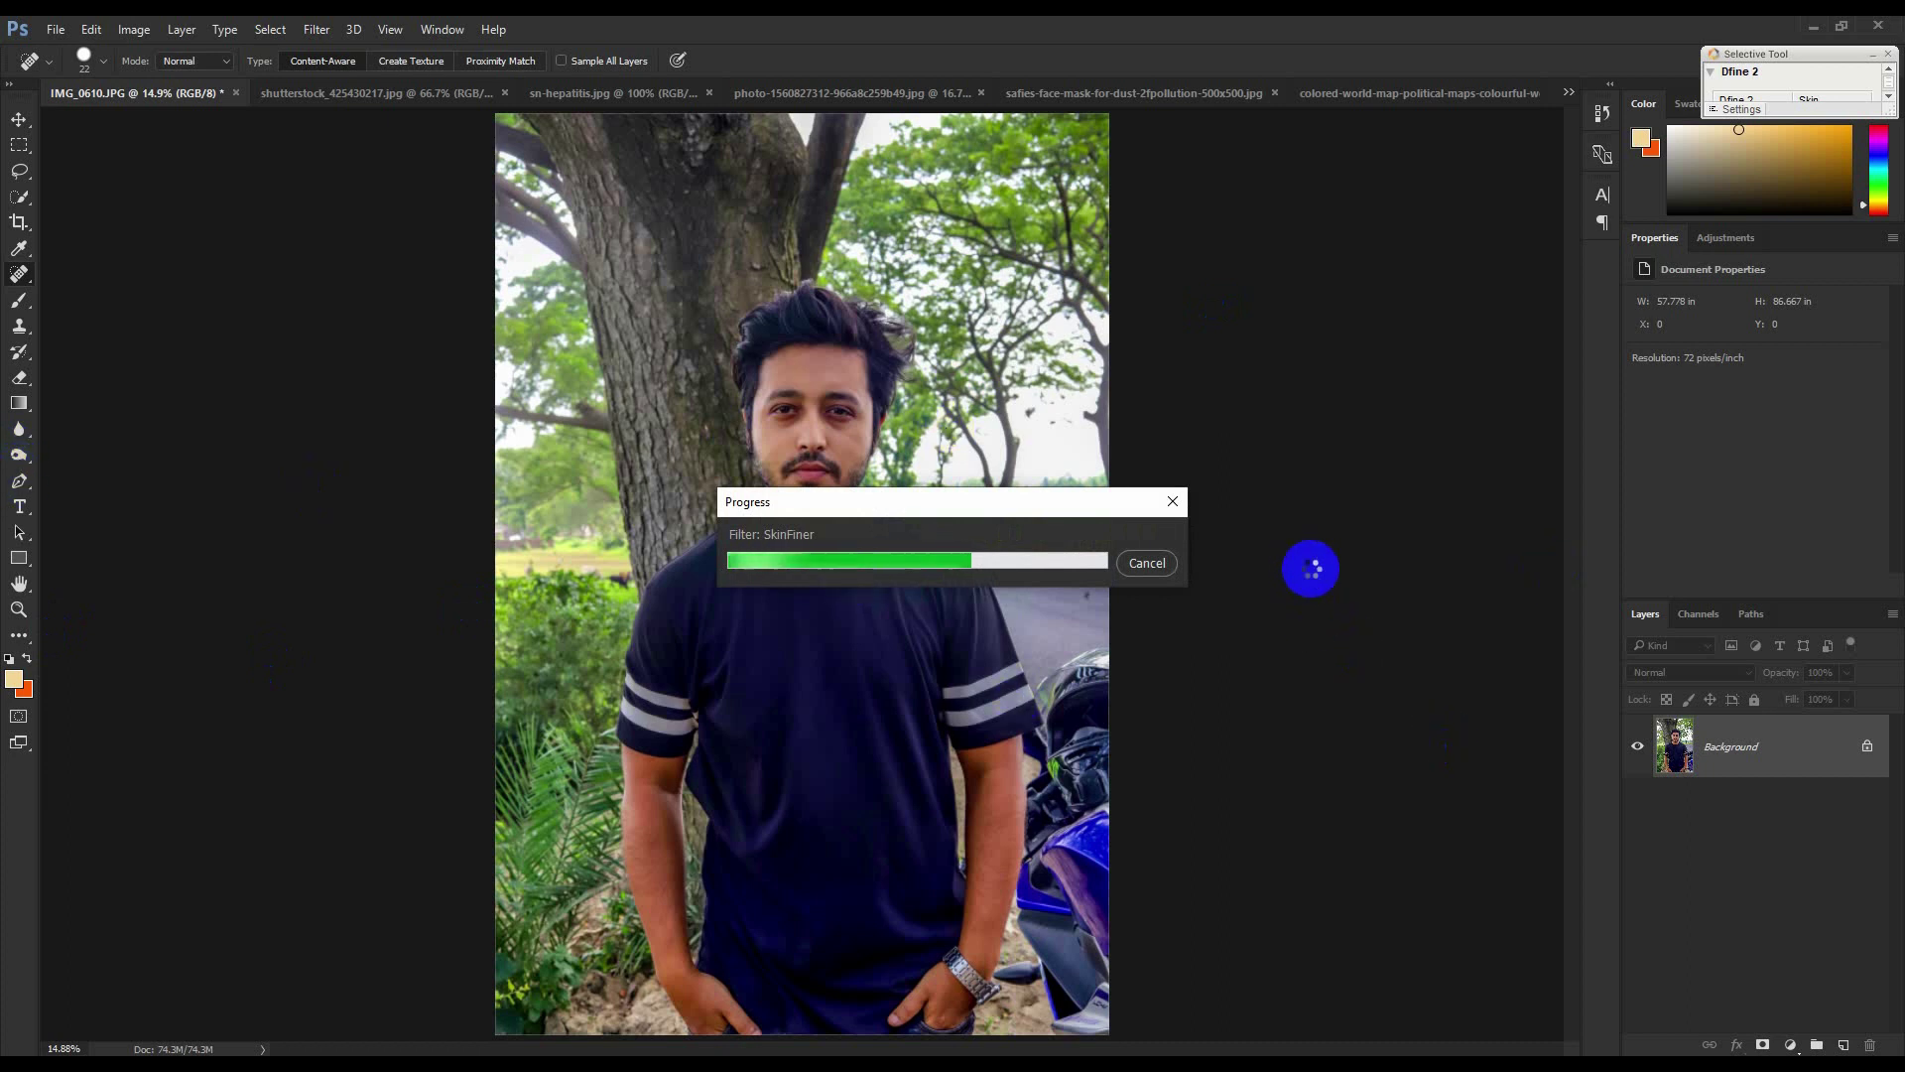
Select the Pen tool and apply the Imagenomic Portraiture filter to the photo with the Default preset.
right_click(19, 486)
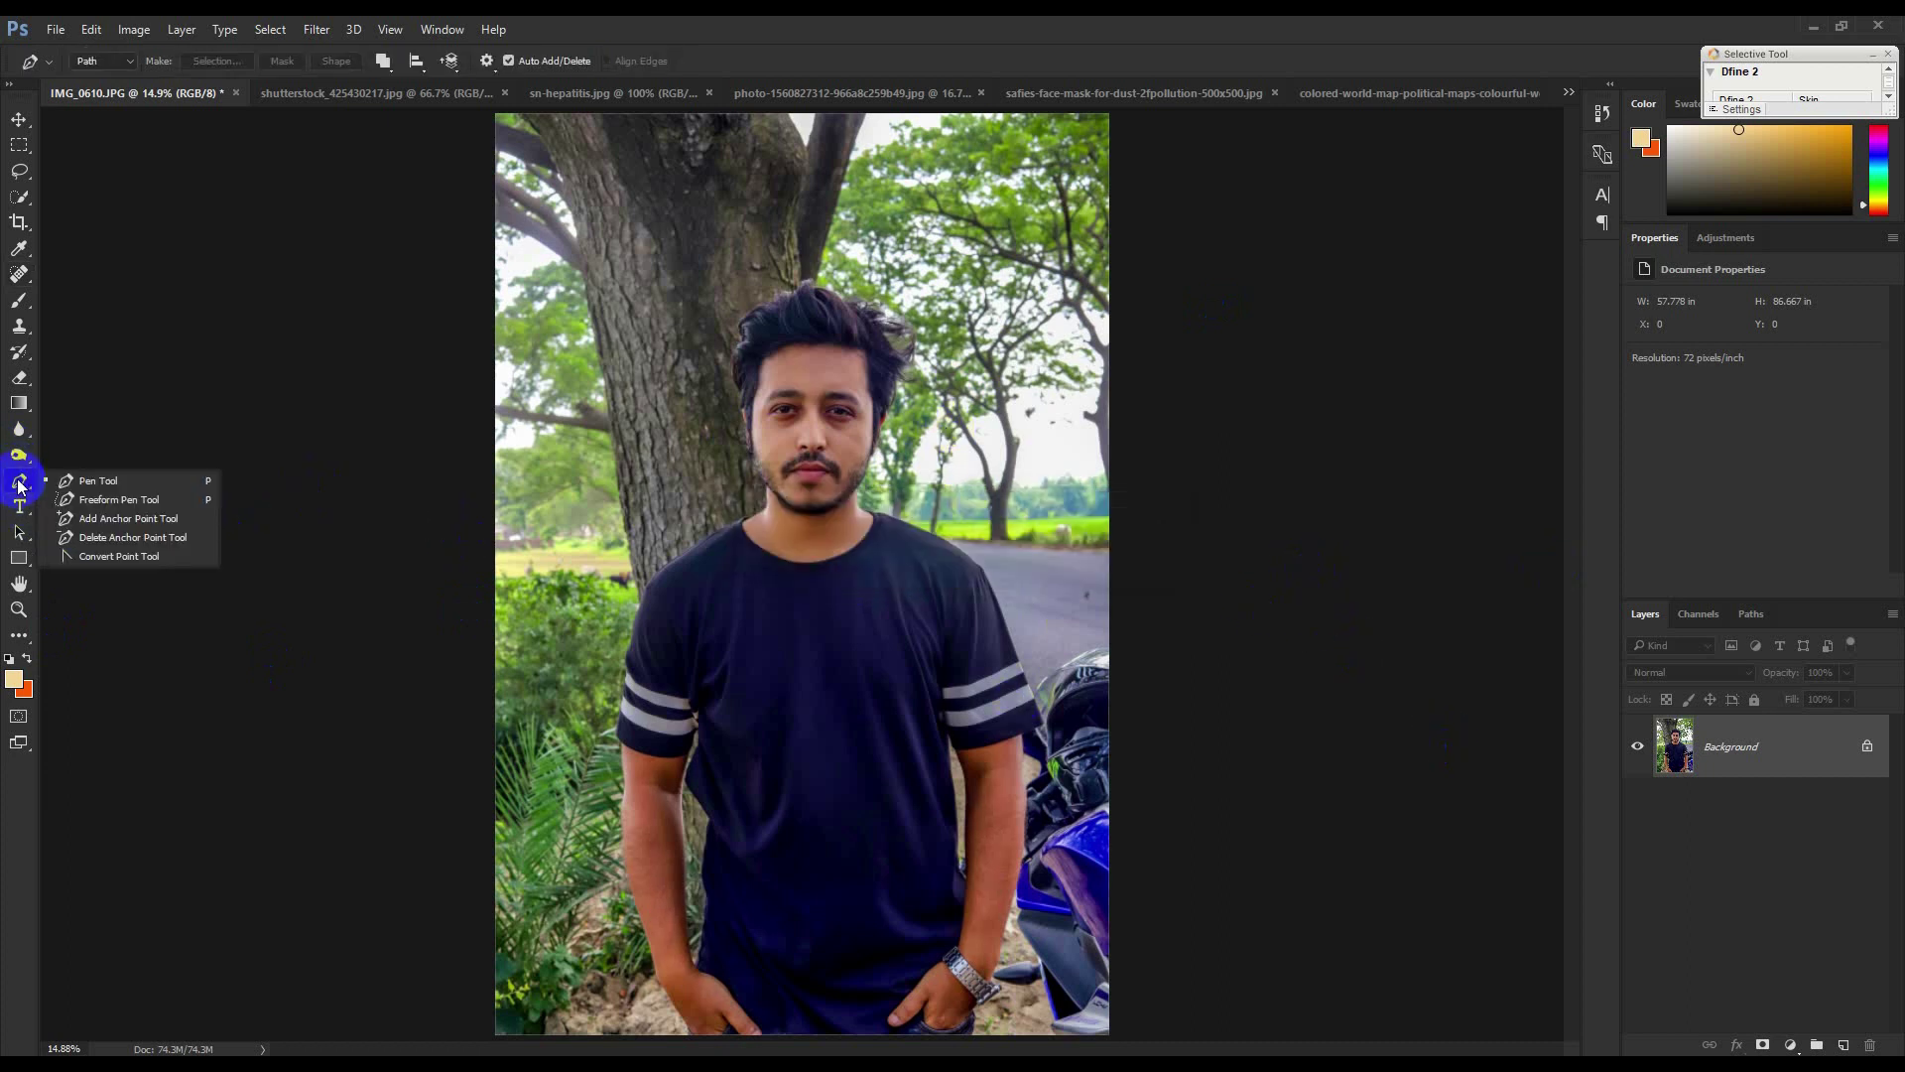
click(75, 481)
scroll(880, 433, up, 3)
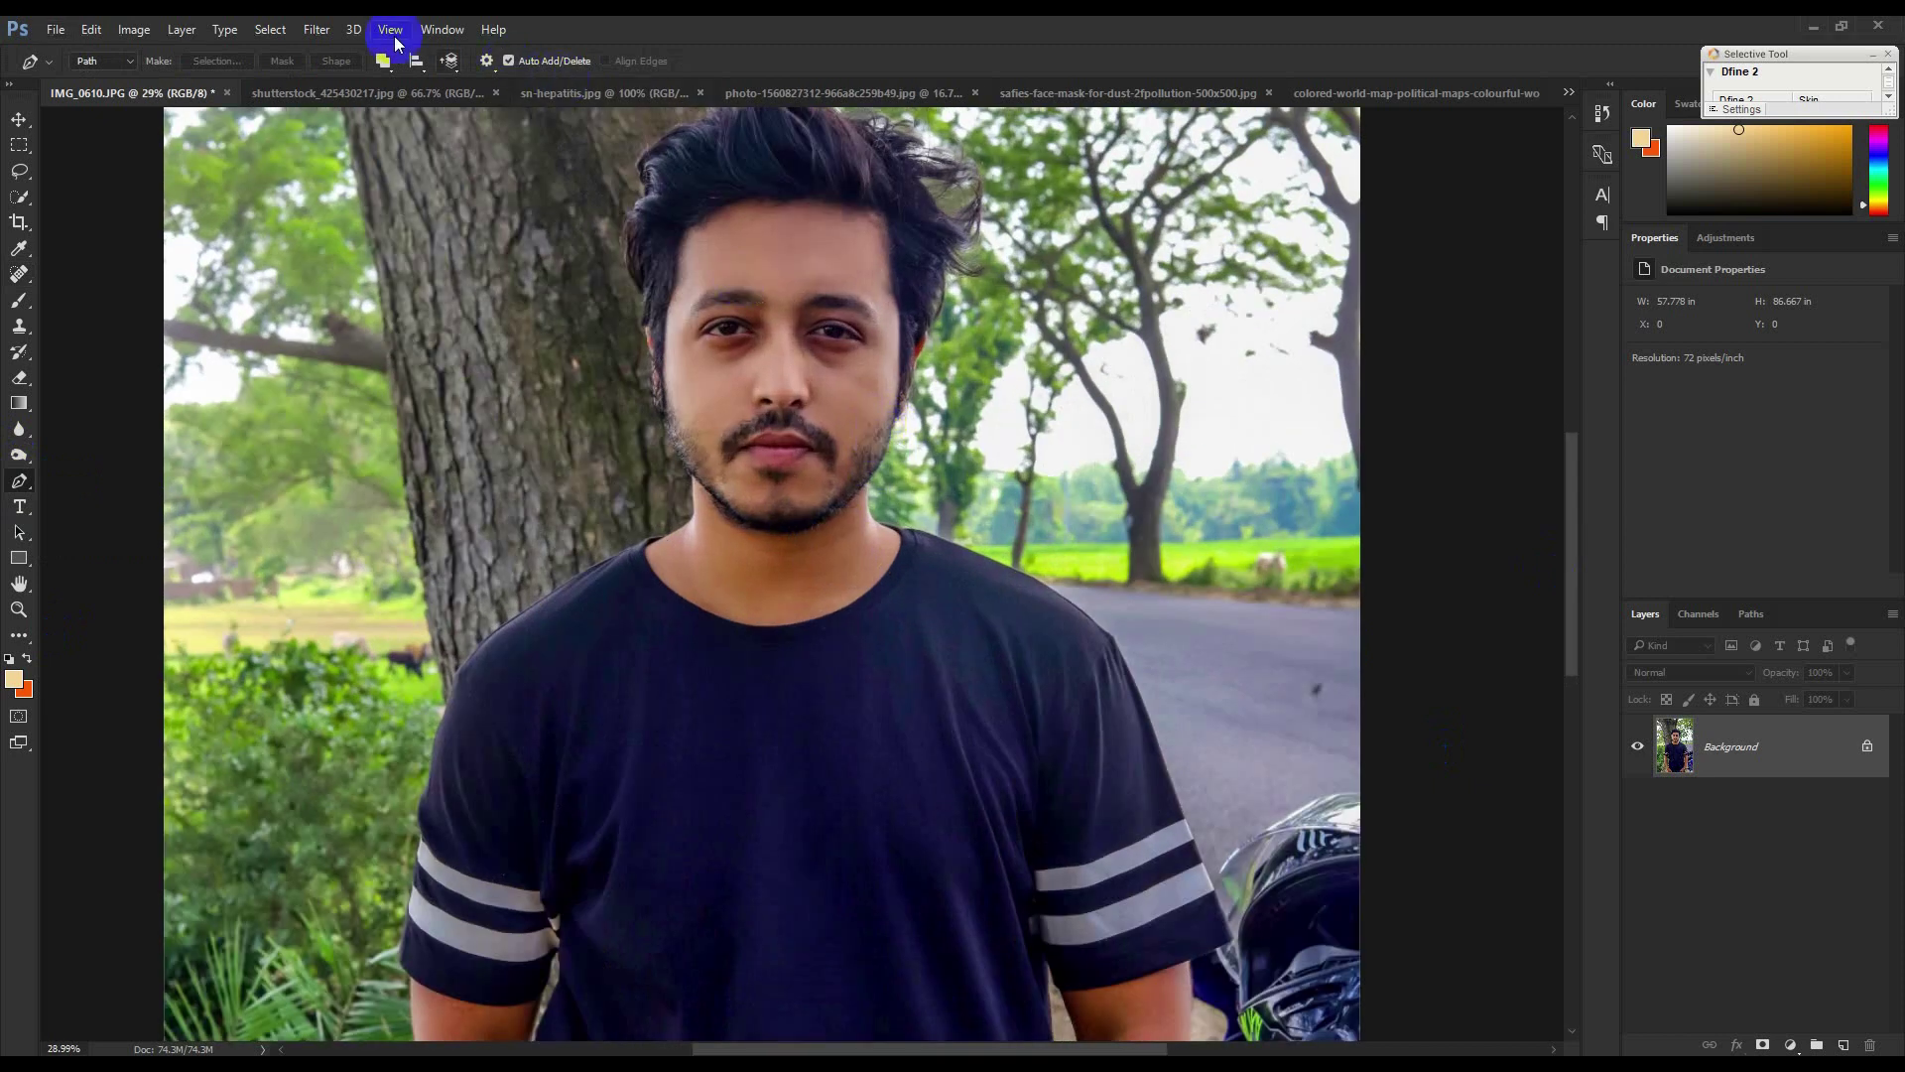
click(316, 29)
mouse_move(426, 459)
click(648, 472)
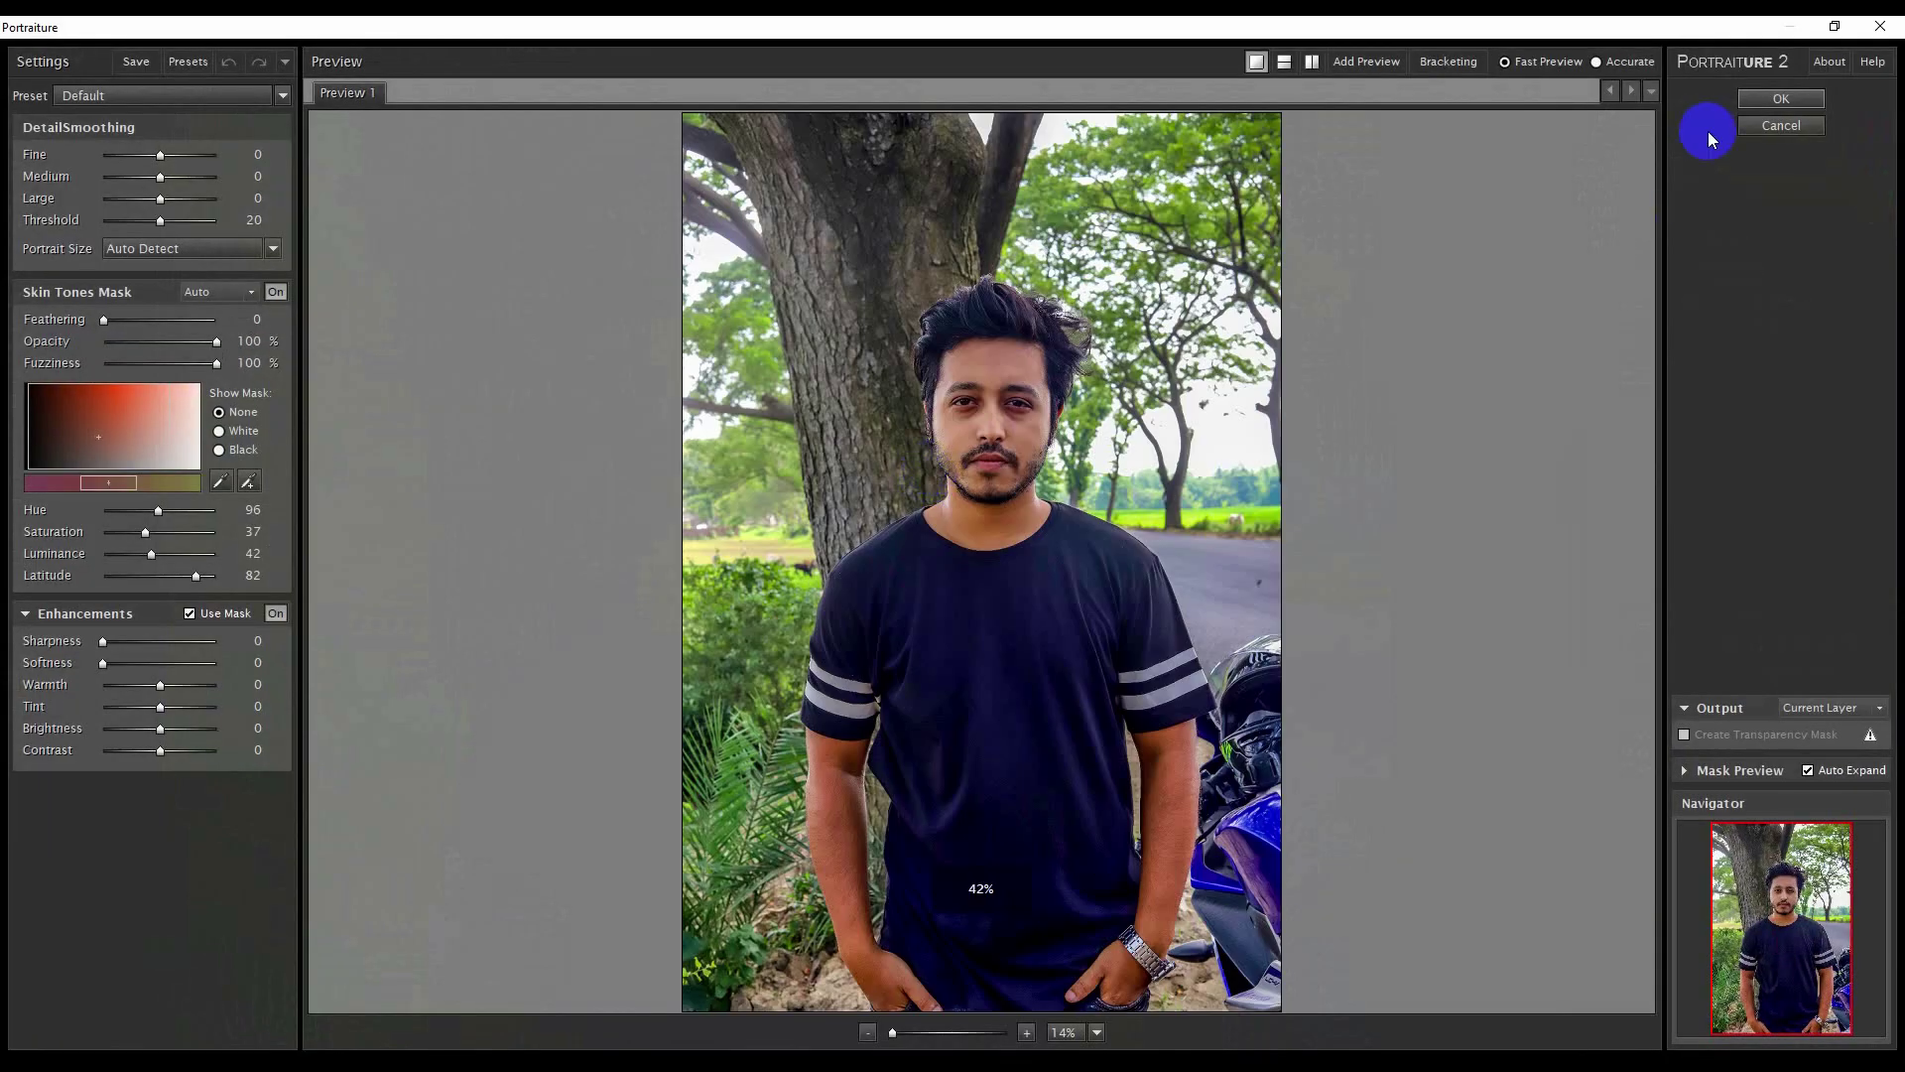
click(1753, 99)
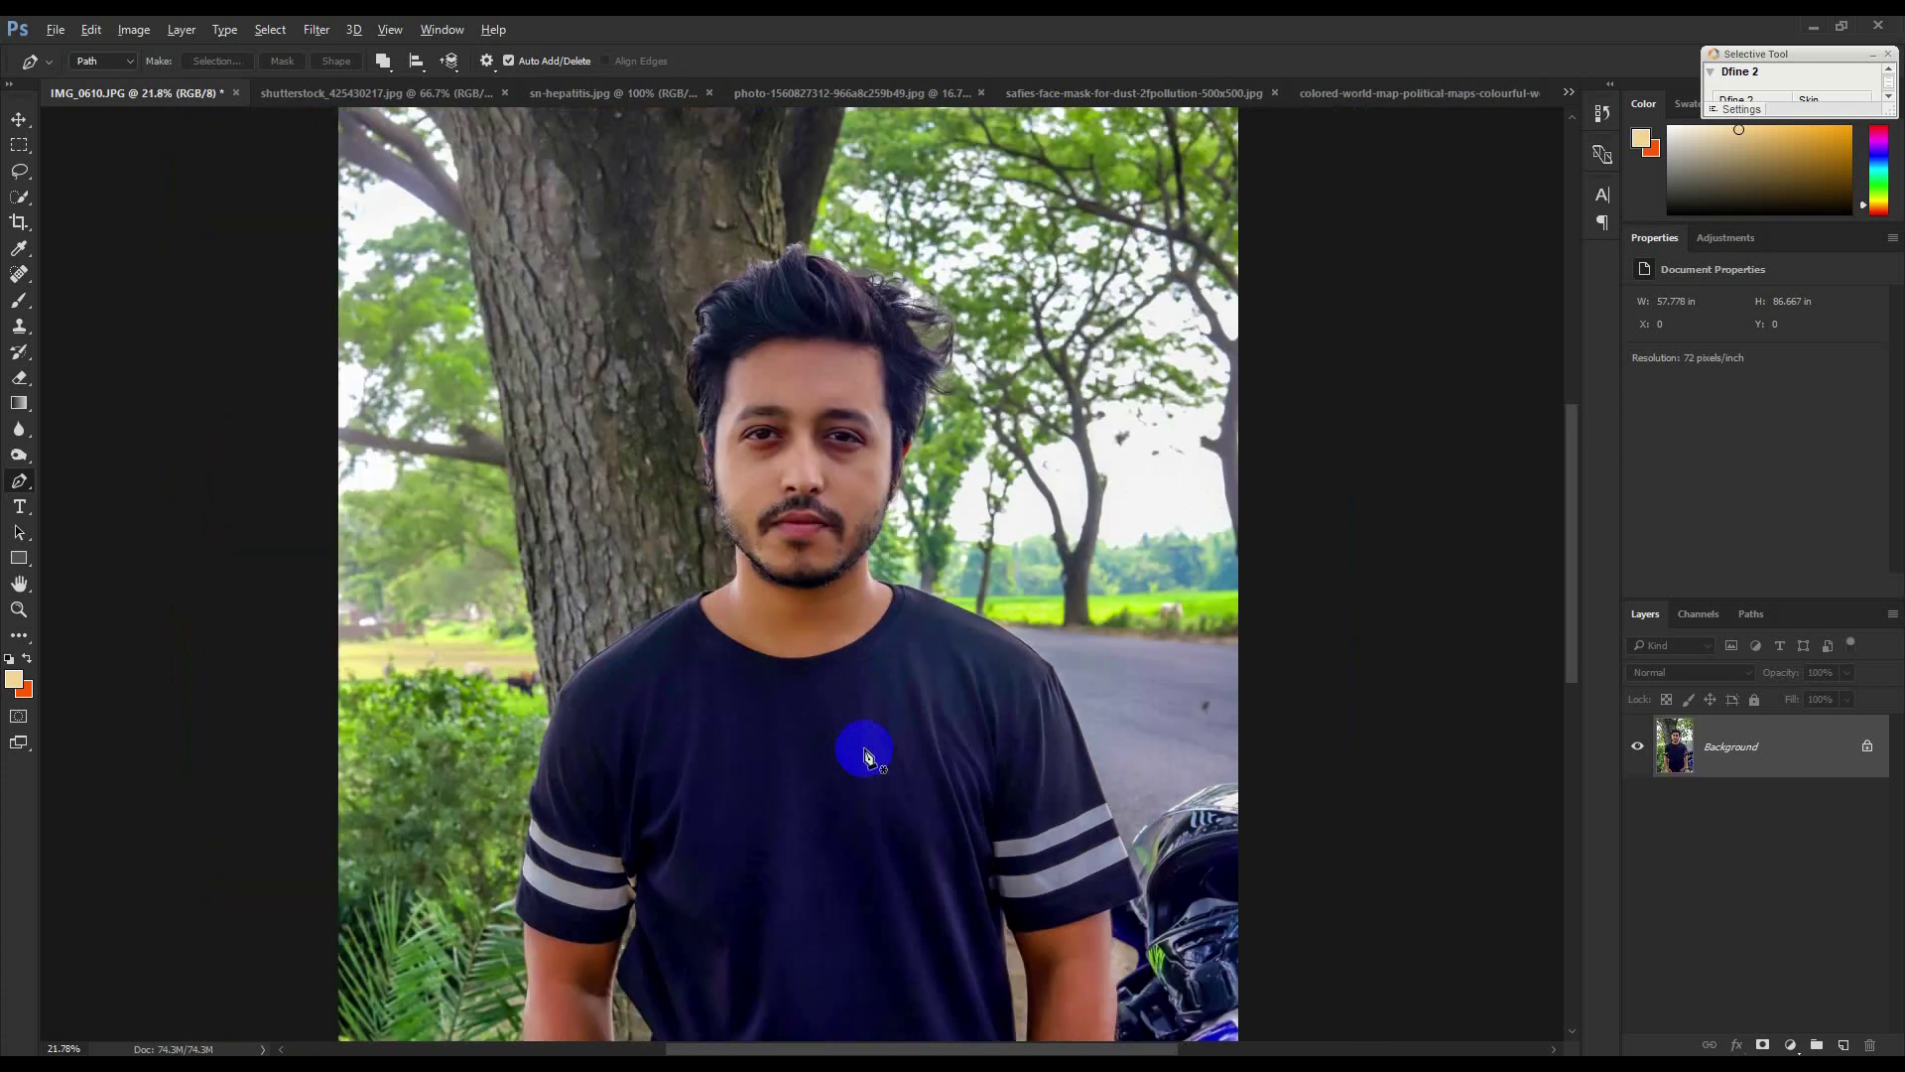
Start a Pen path at the photo's lower edge below the pocketed hand beside the rocks and trace the hand's outer edge upward.
scroll(757, 425, up, 3)
scroll(957, 511, down, 9)
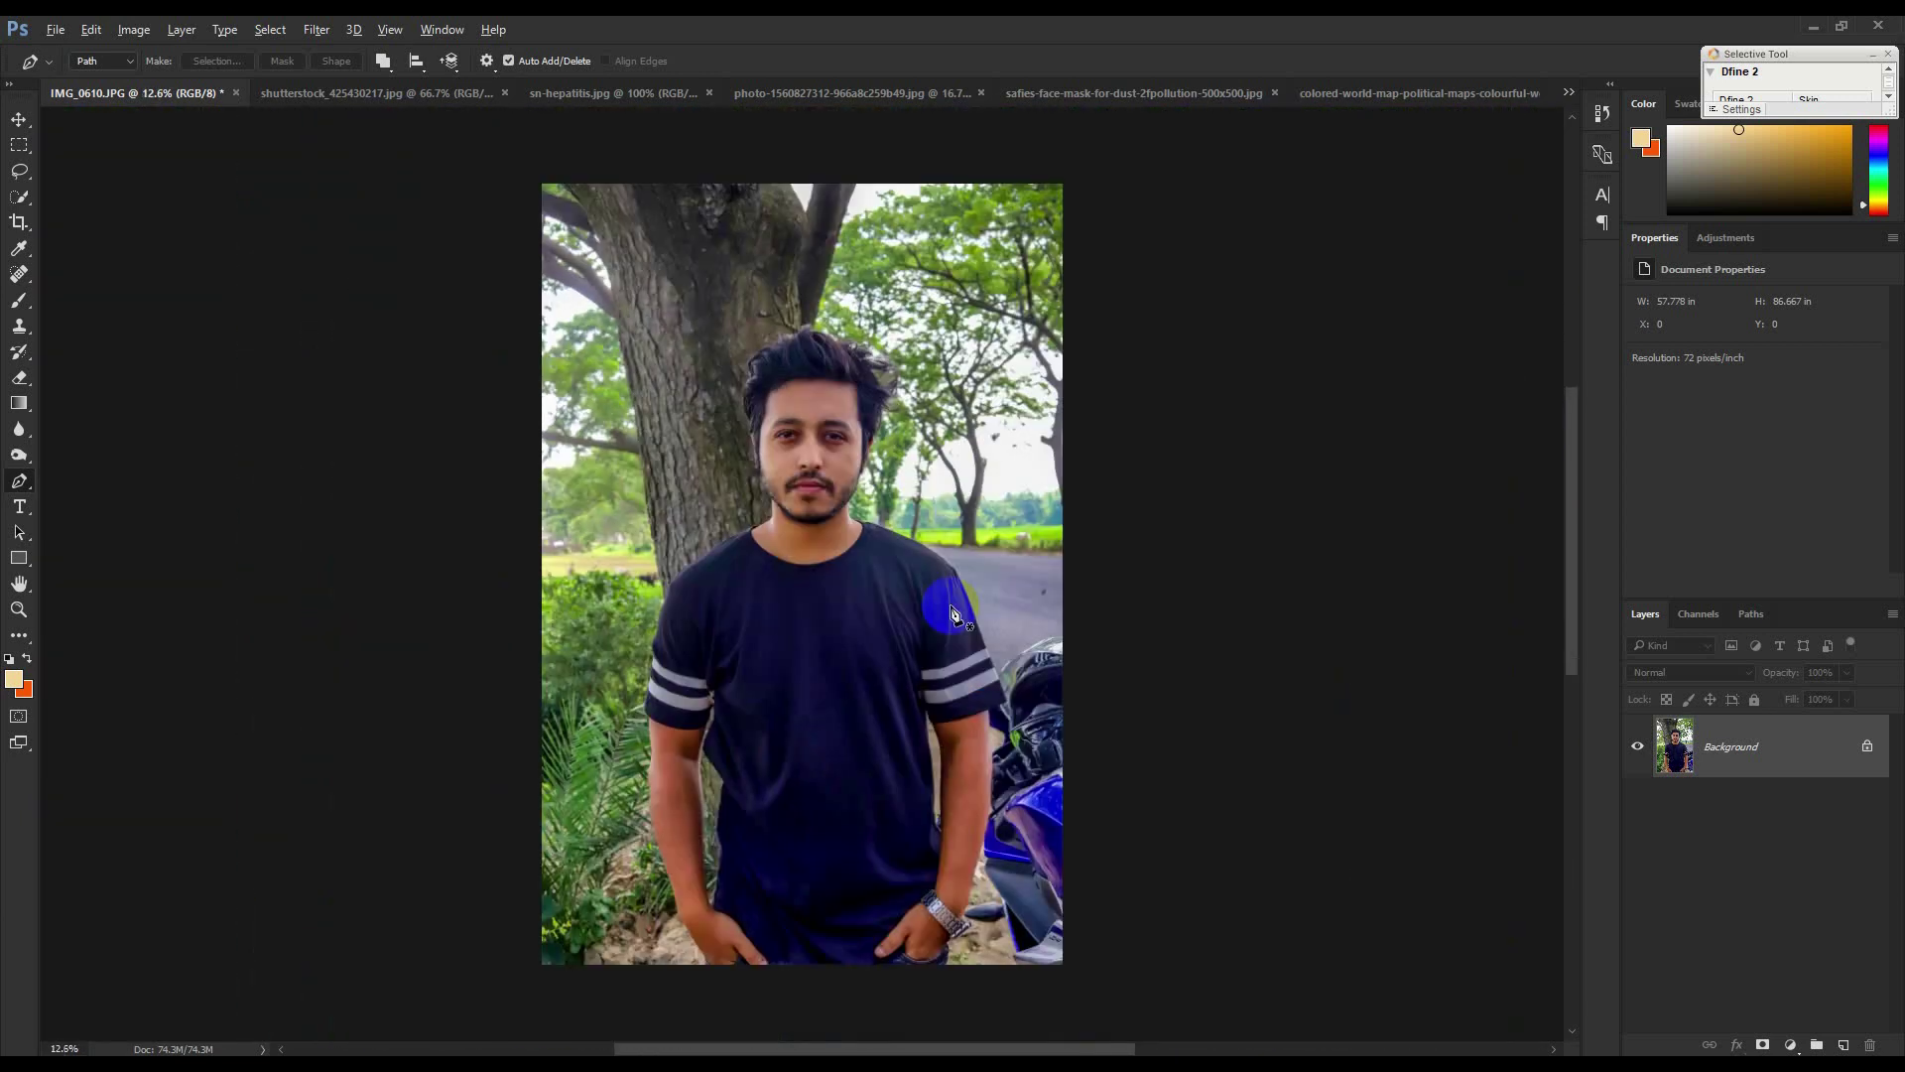
scroll(791, 944, up, 11)
drag(778, 860, 801, 291)
scroll(540, 511, up, 5)
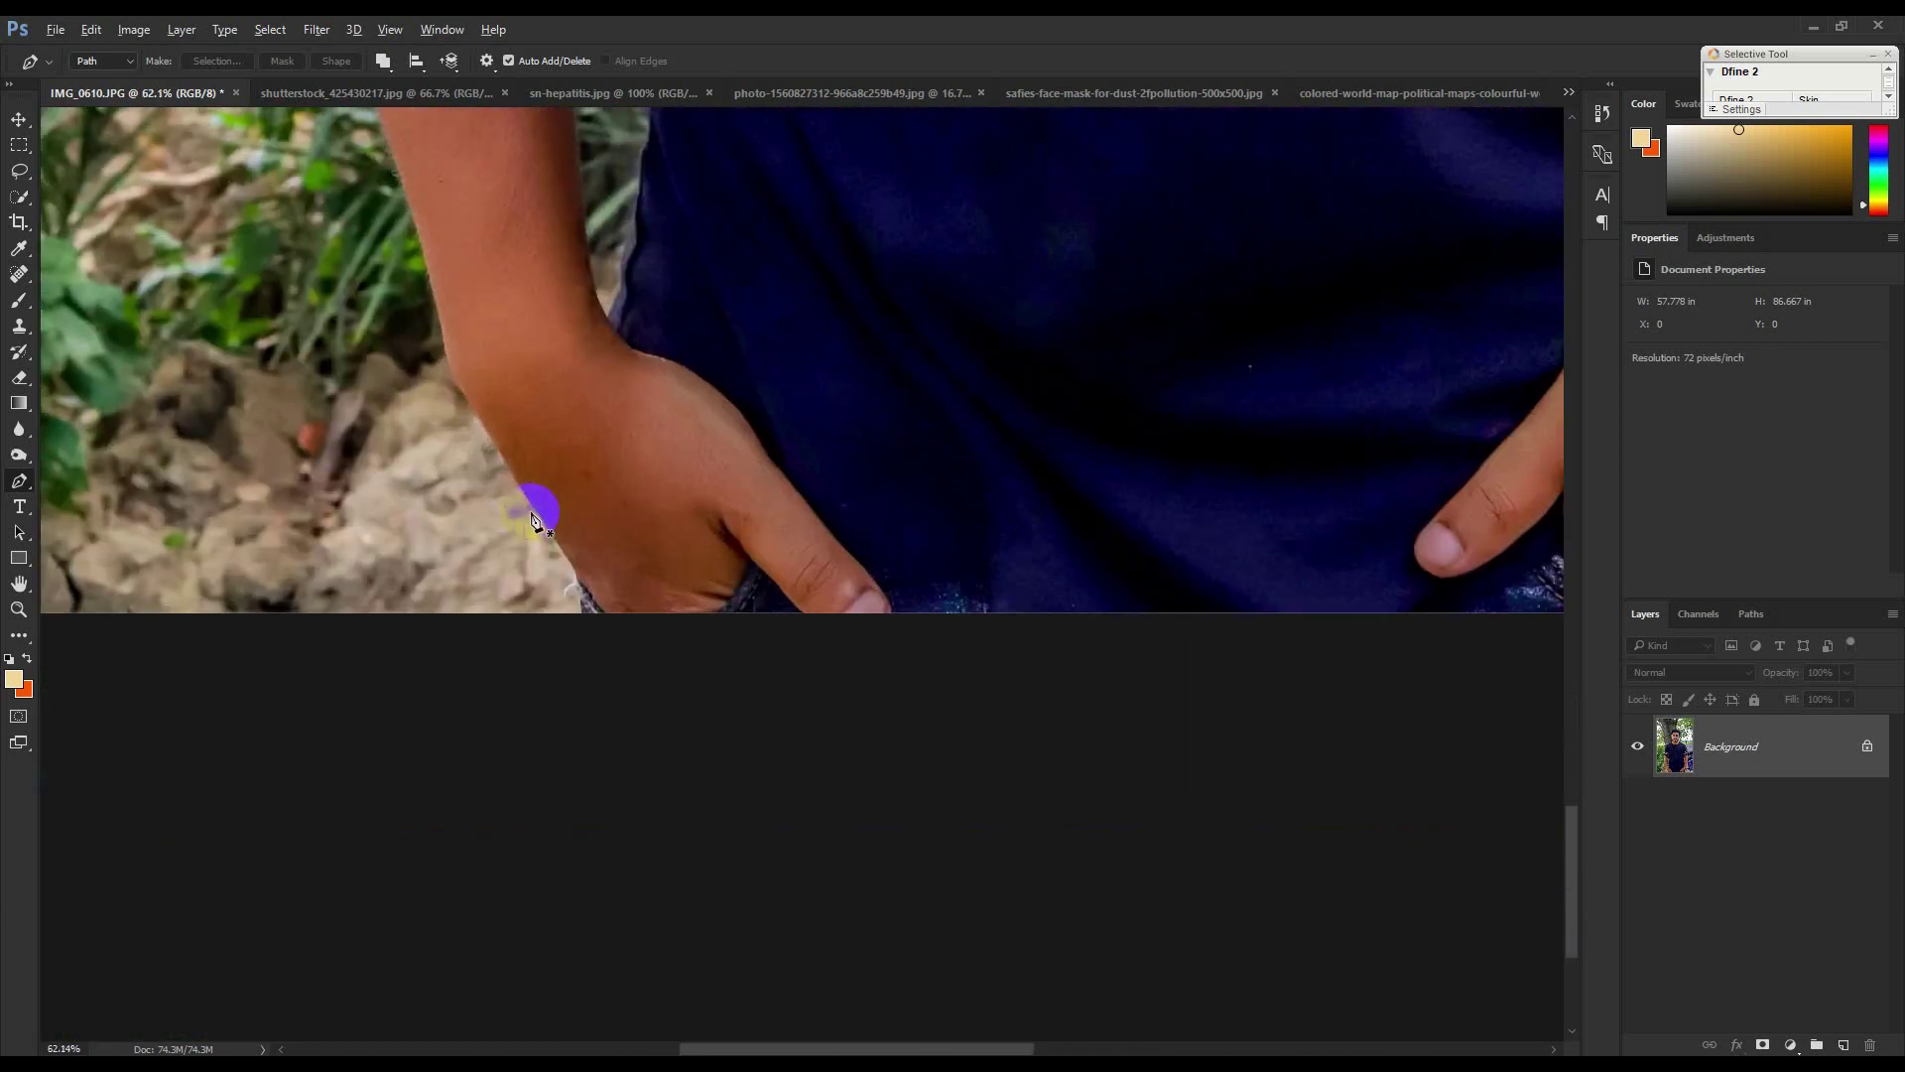
click(599, 771)
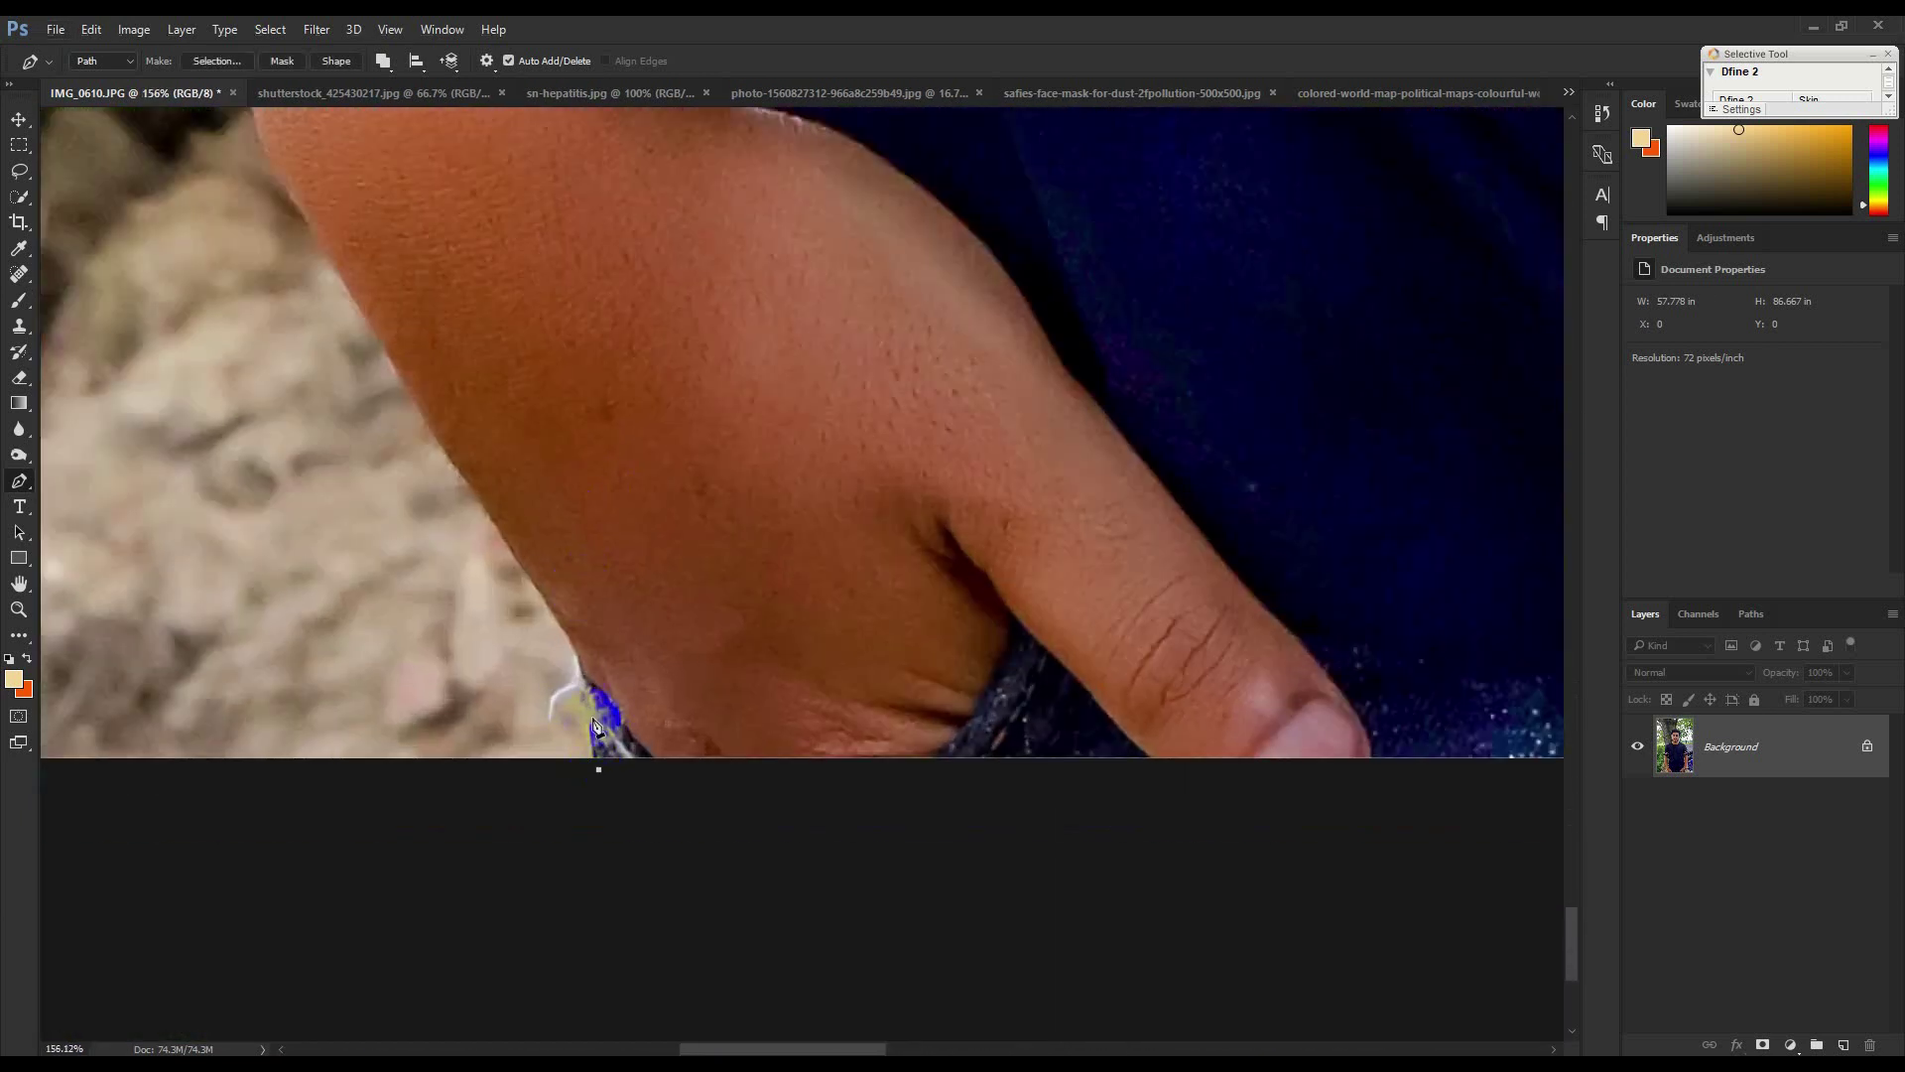
click(569, 635)
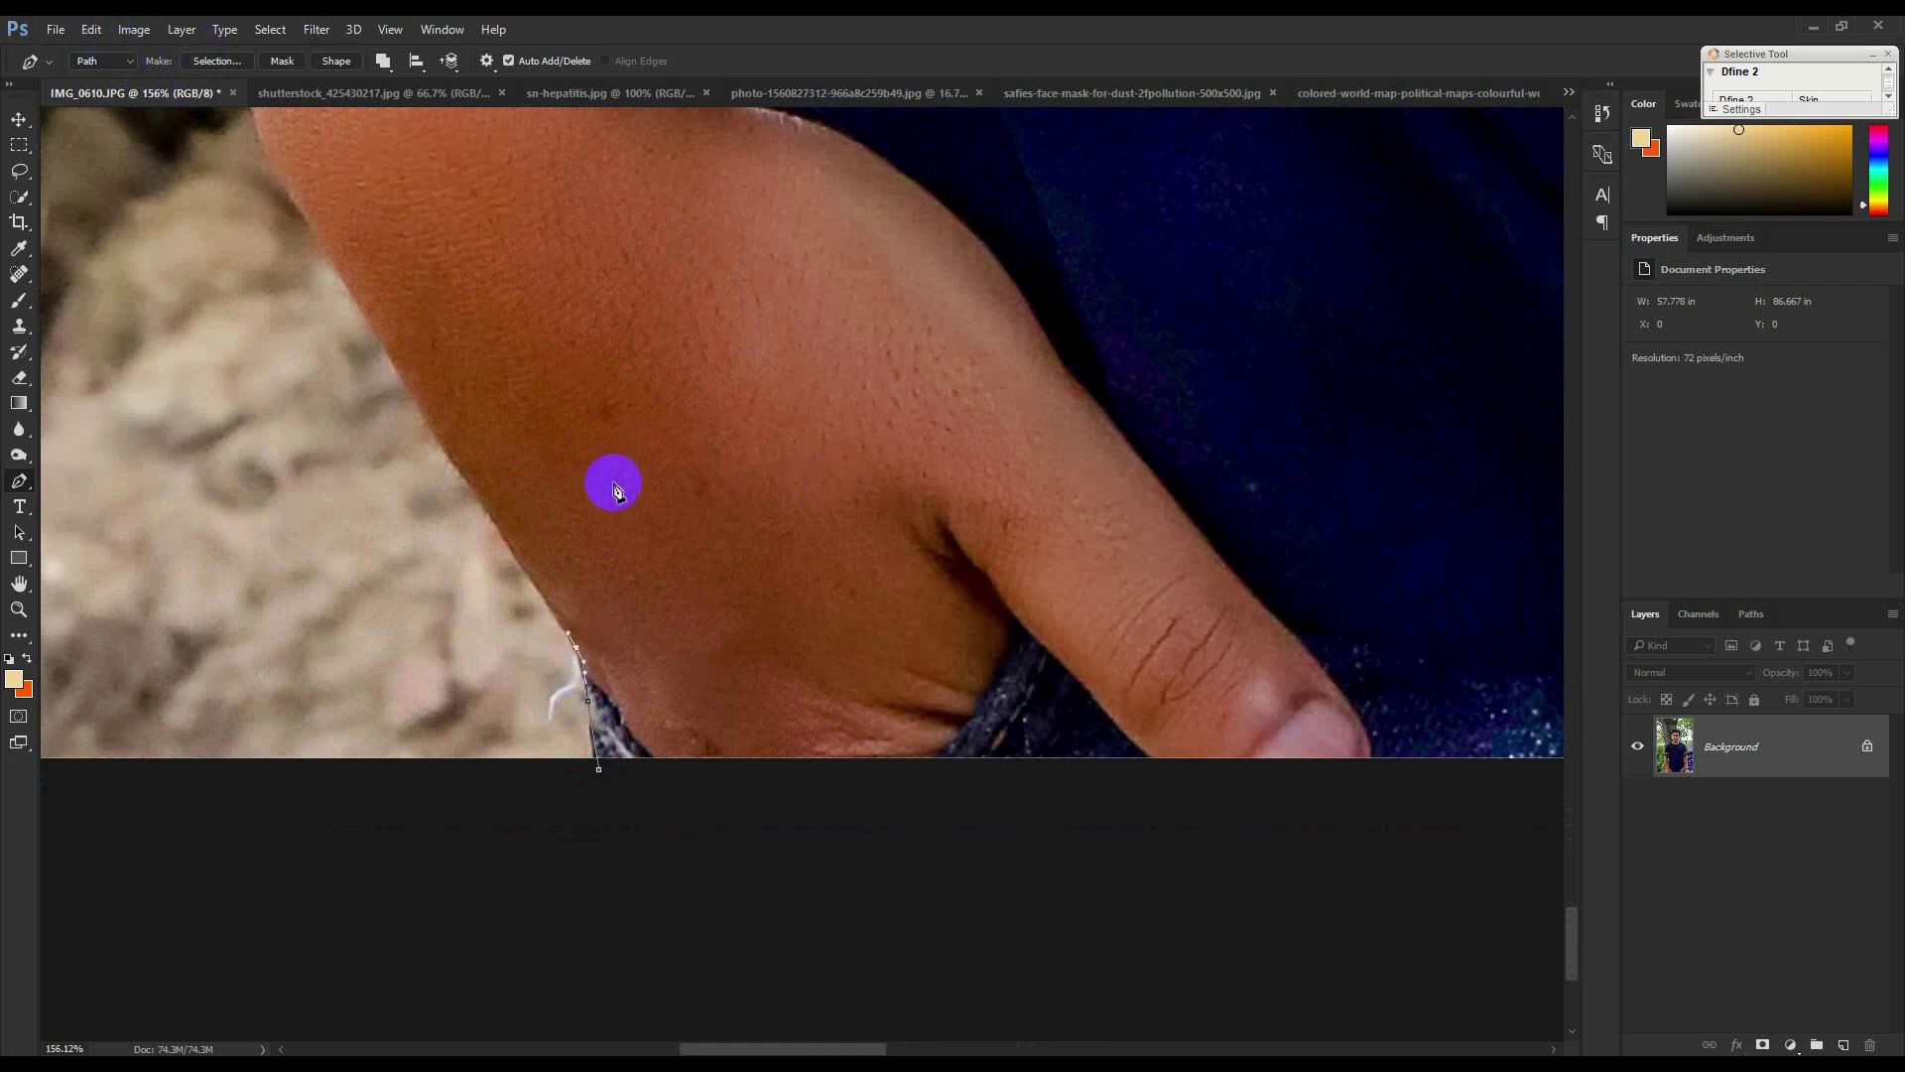
click(484, 509)
click(440, 440)
click(397, 375)
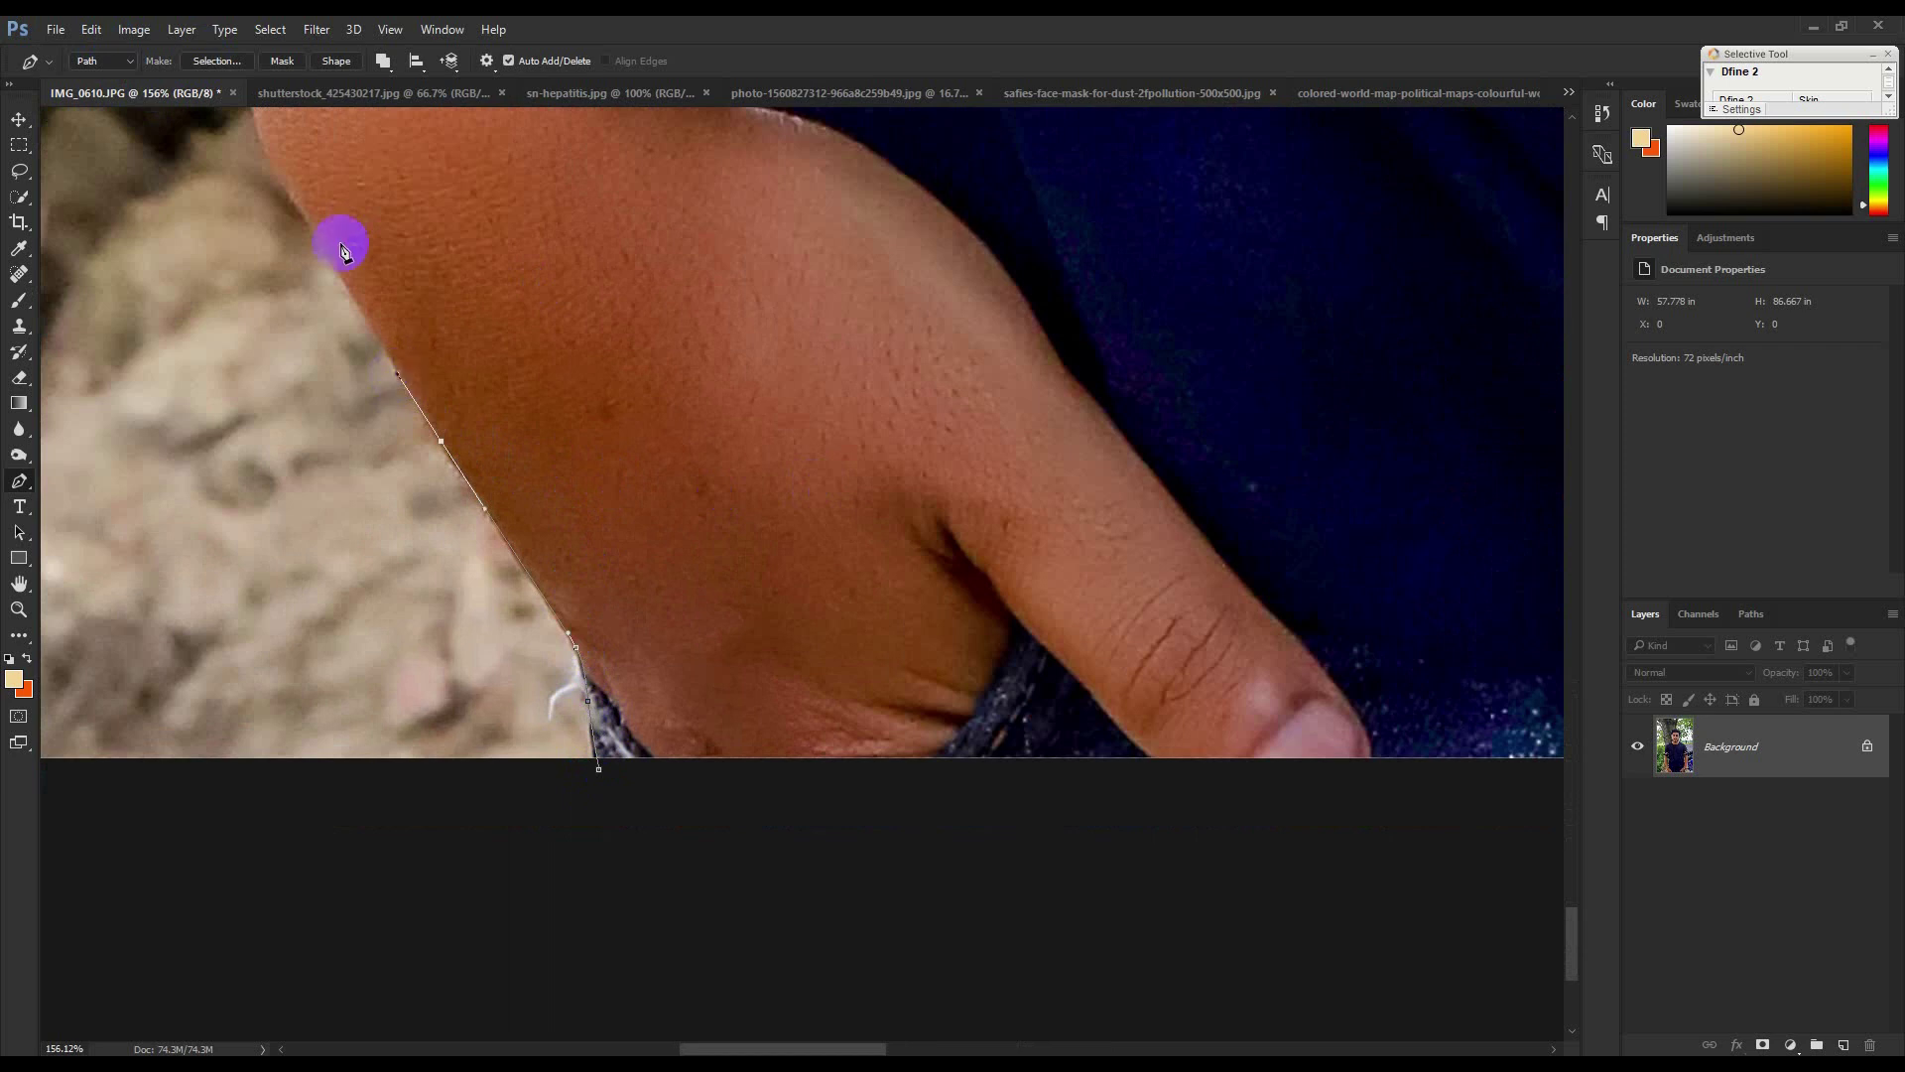
Continue the Pen path past the wrist and up along the outer edge of the forearm.
drag(299, 186, 485, 638)
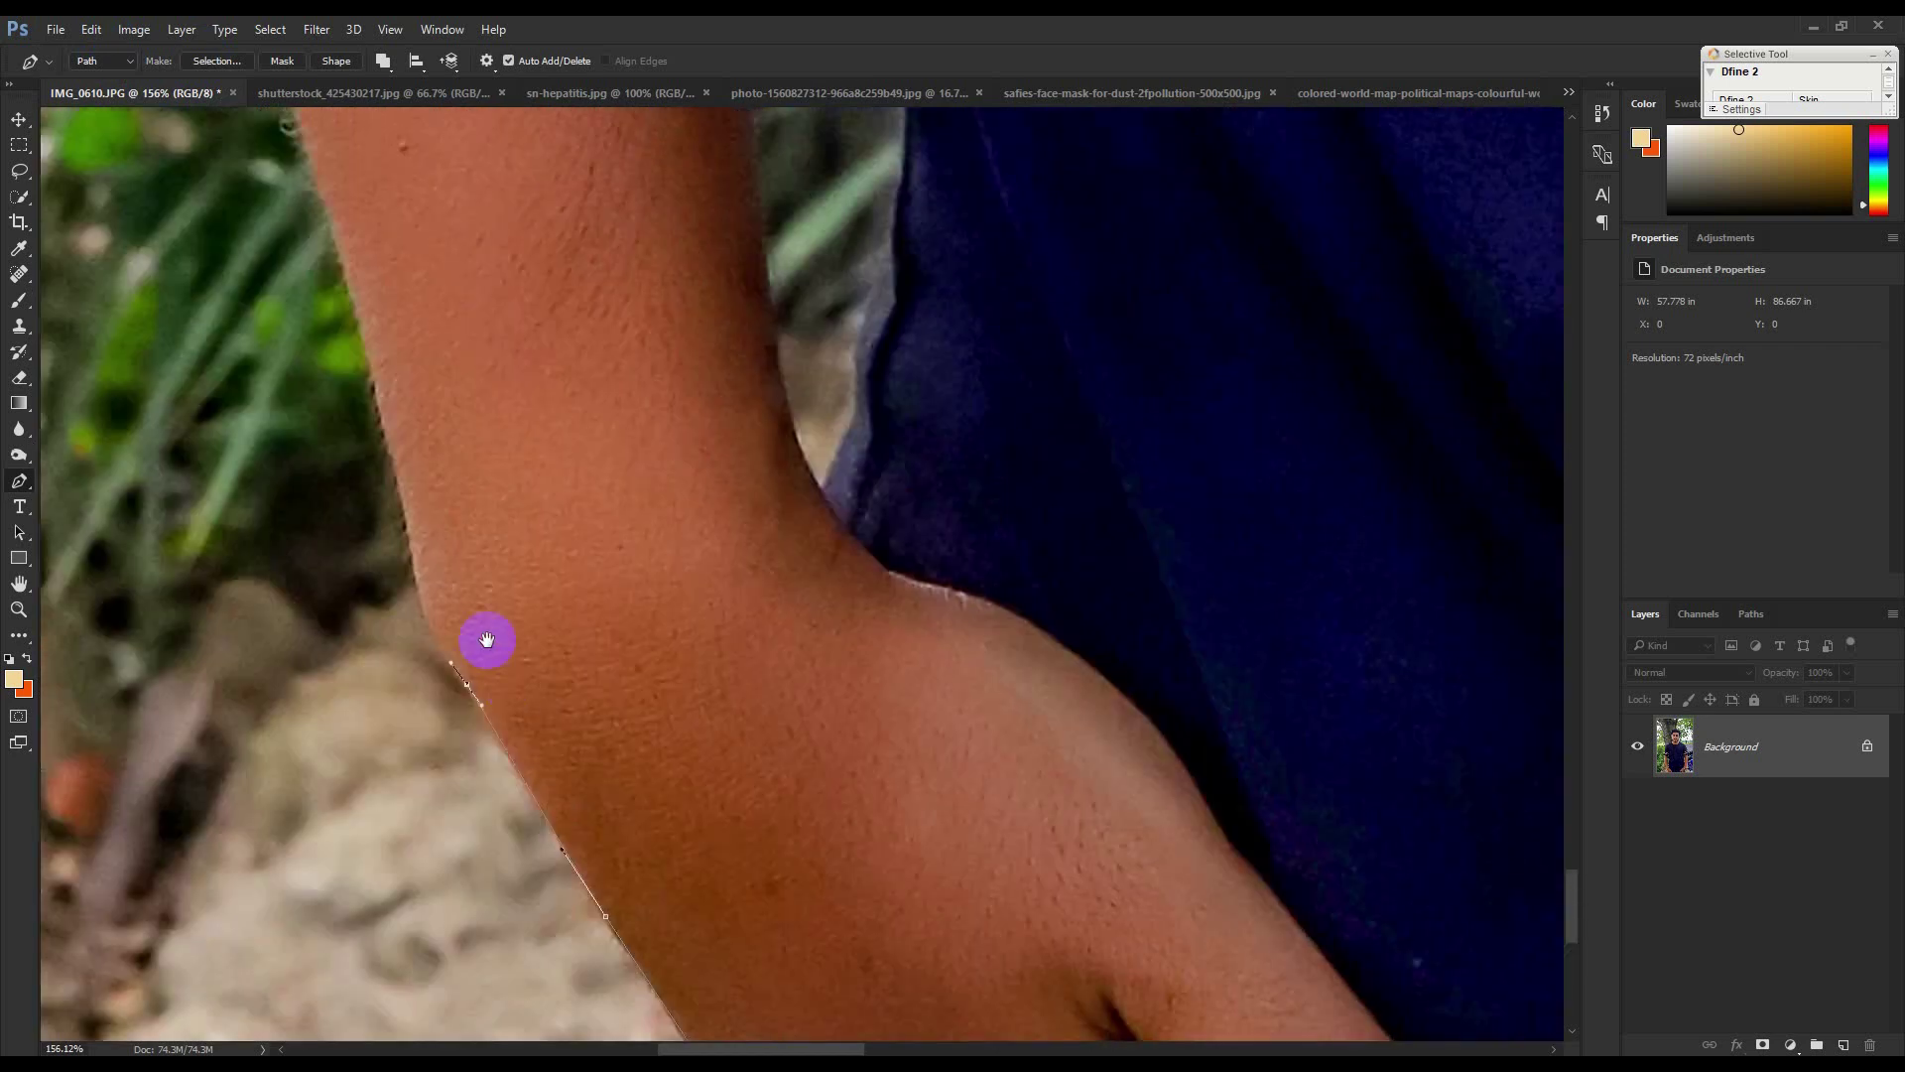
click(410, 529)
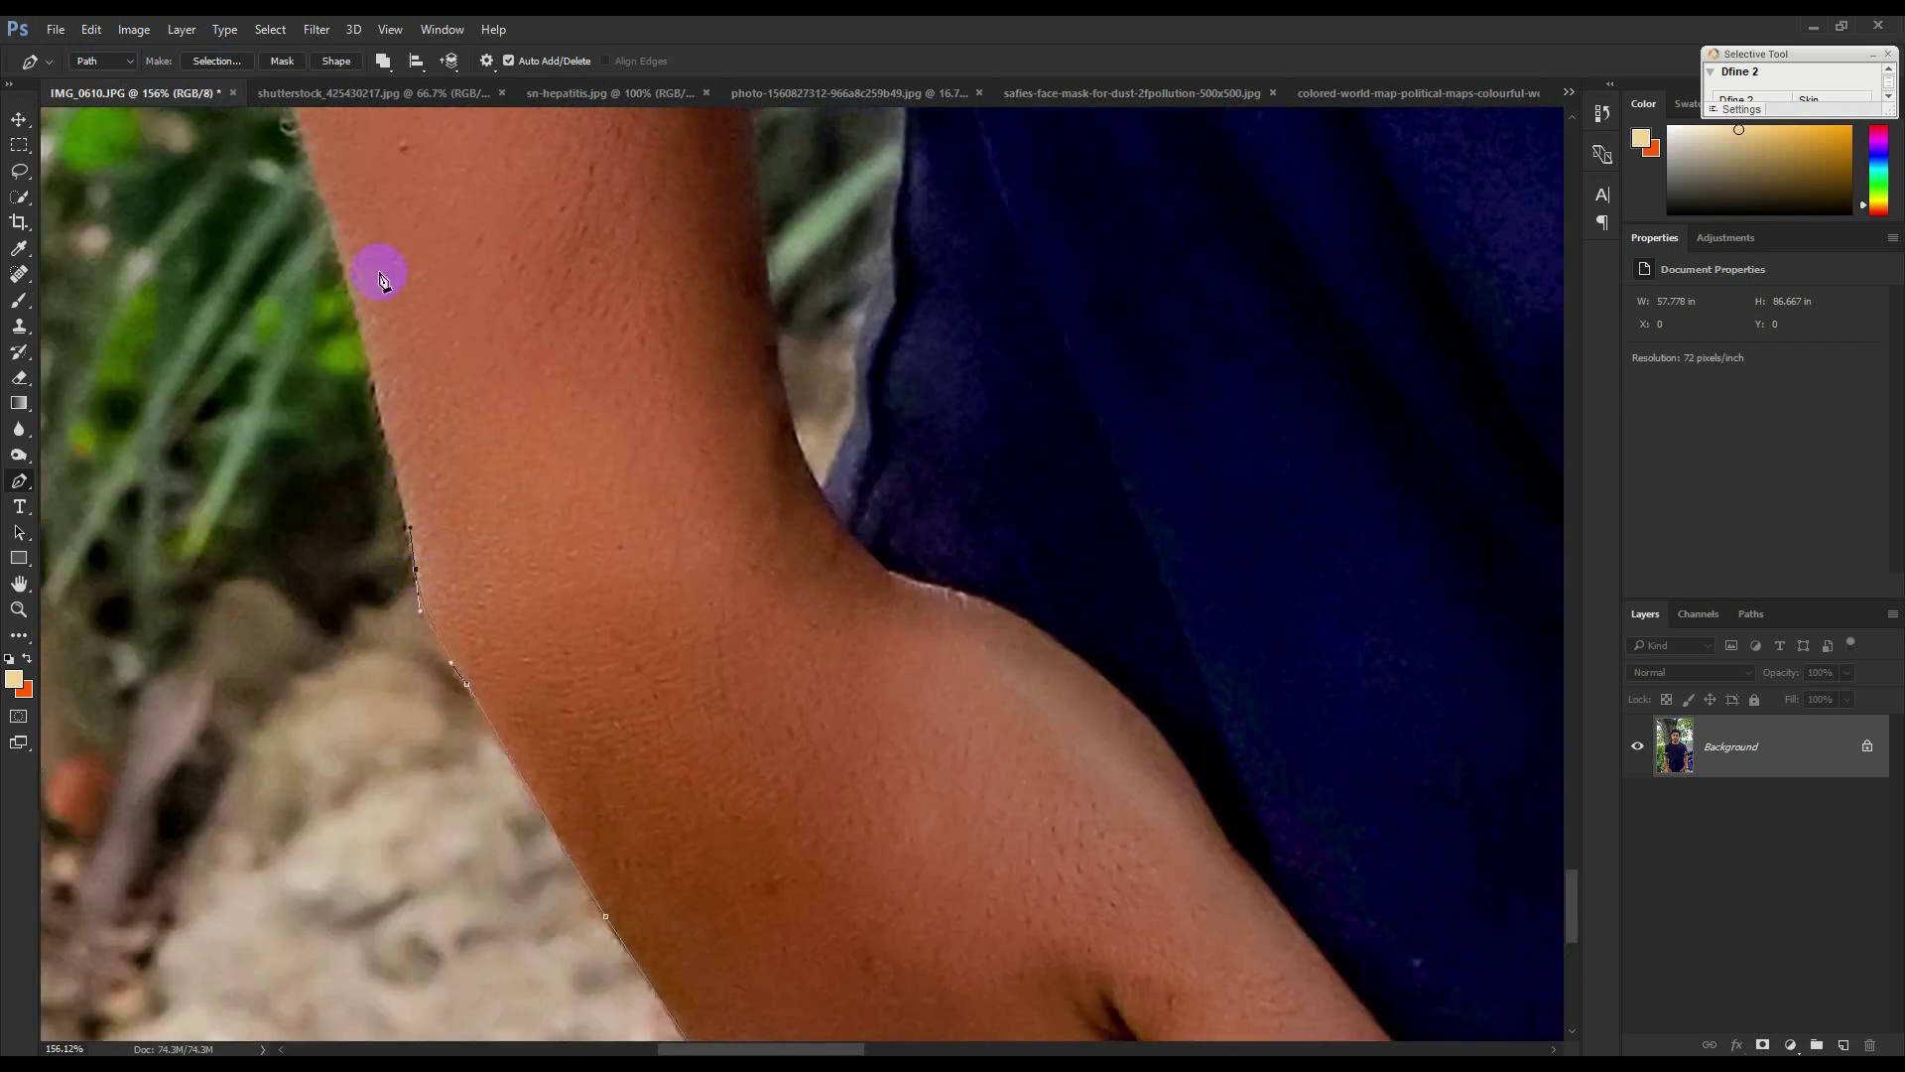
click(342, 265)
click(312, 175)
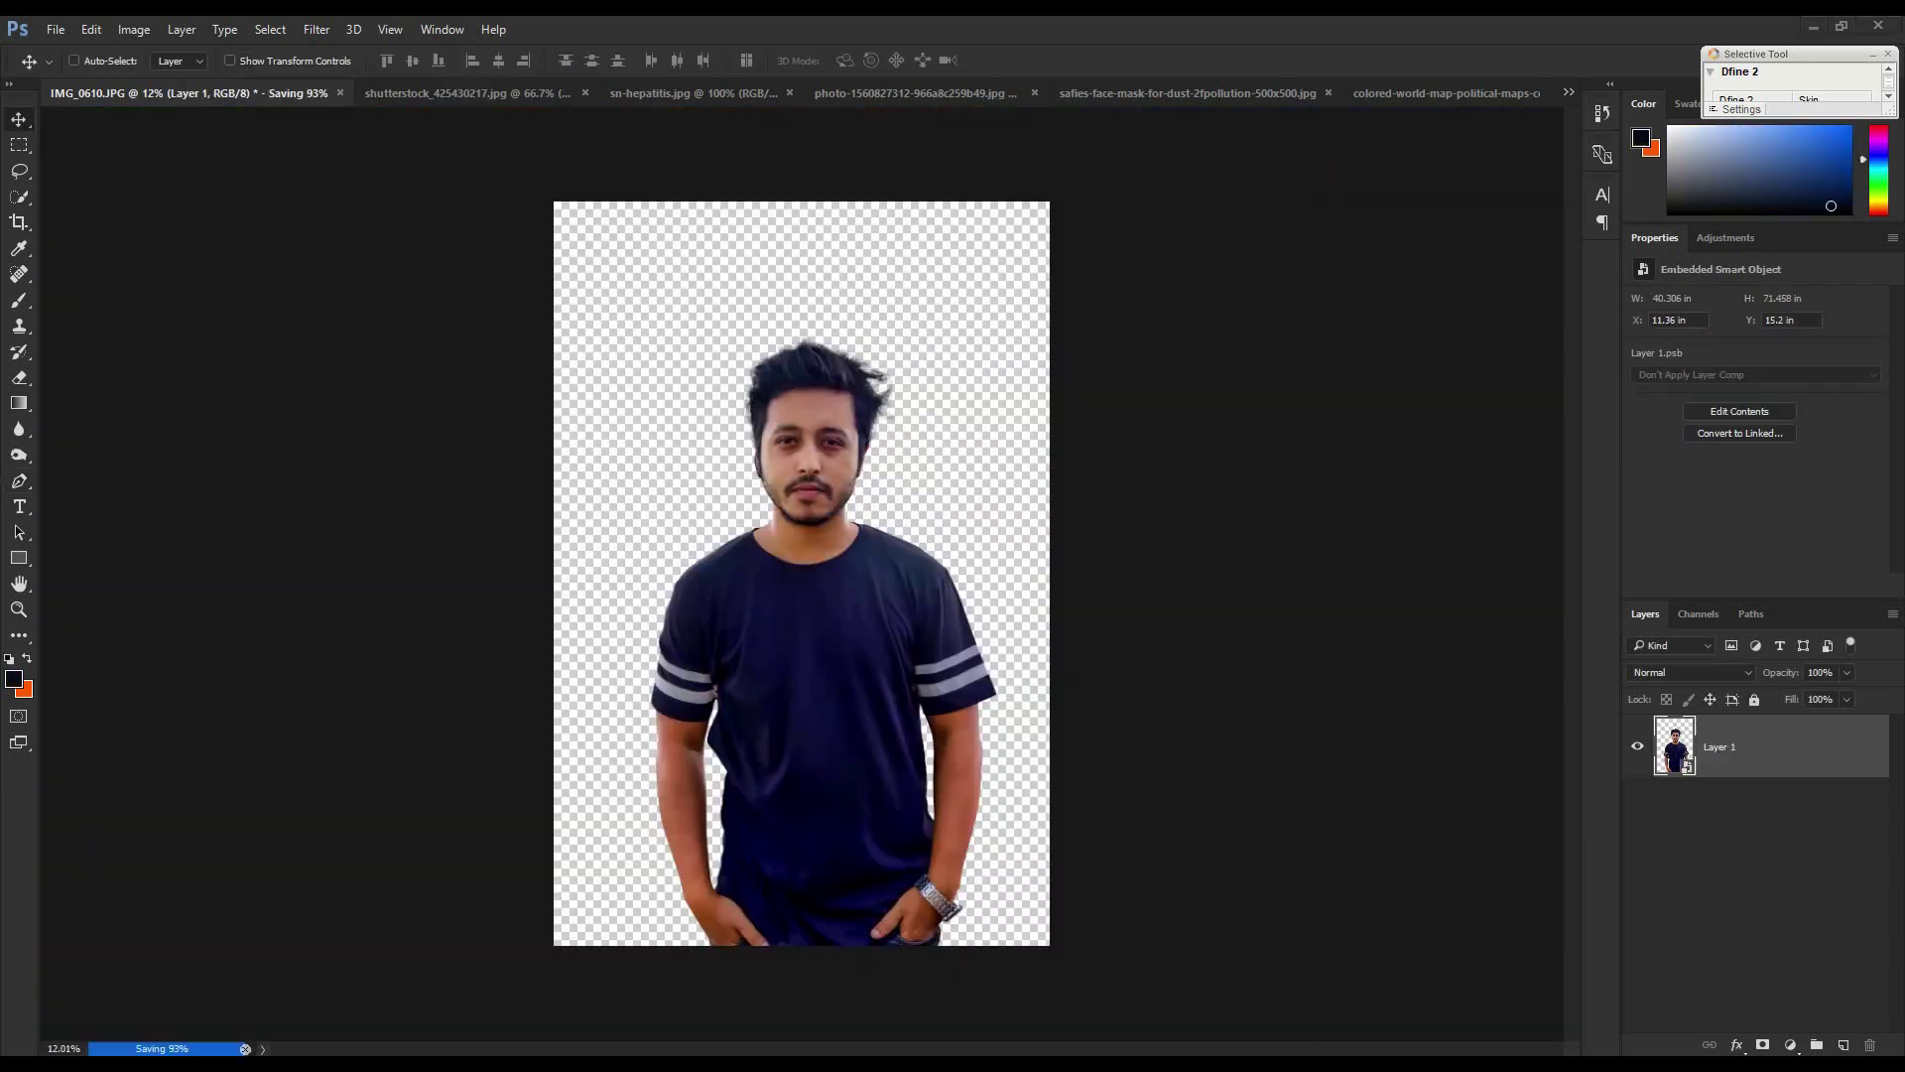
Review the cut-out portrait, both virus images and the red brick wall image among the open documents.
scroll(779, 456, up, 10)
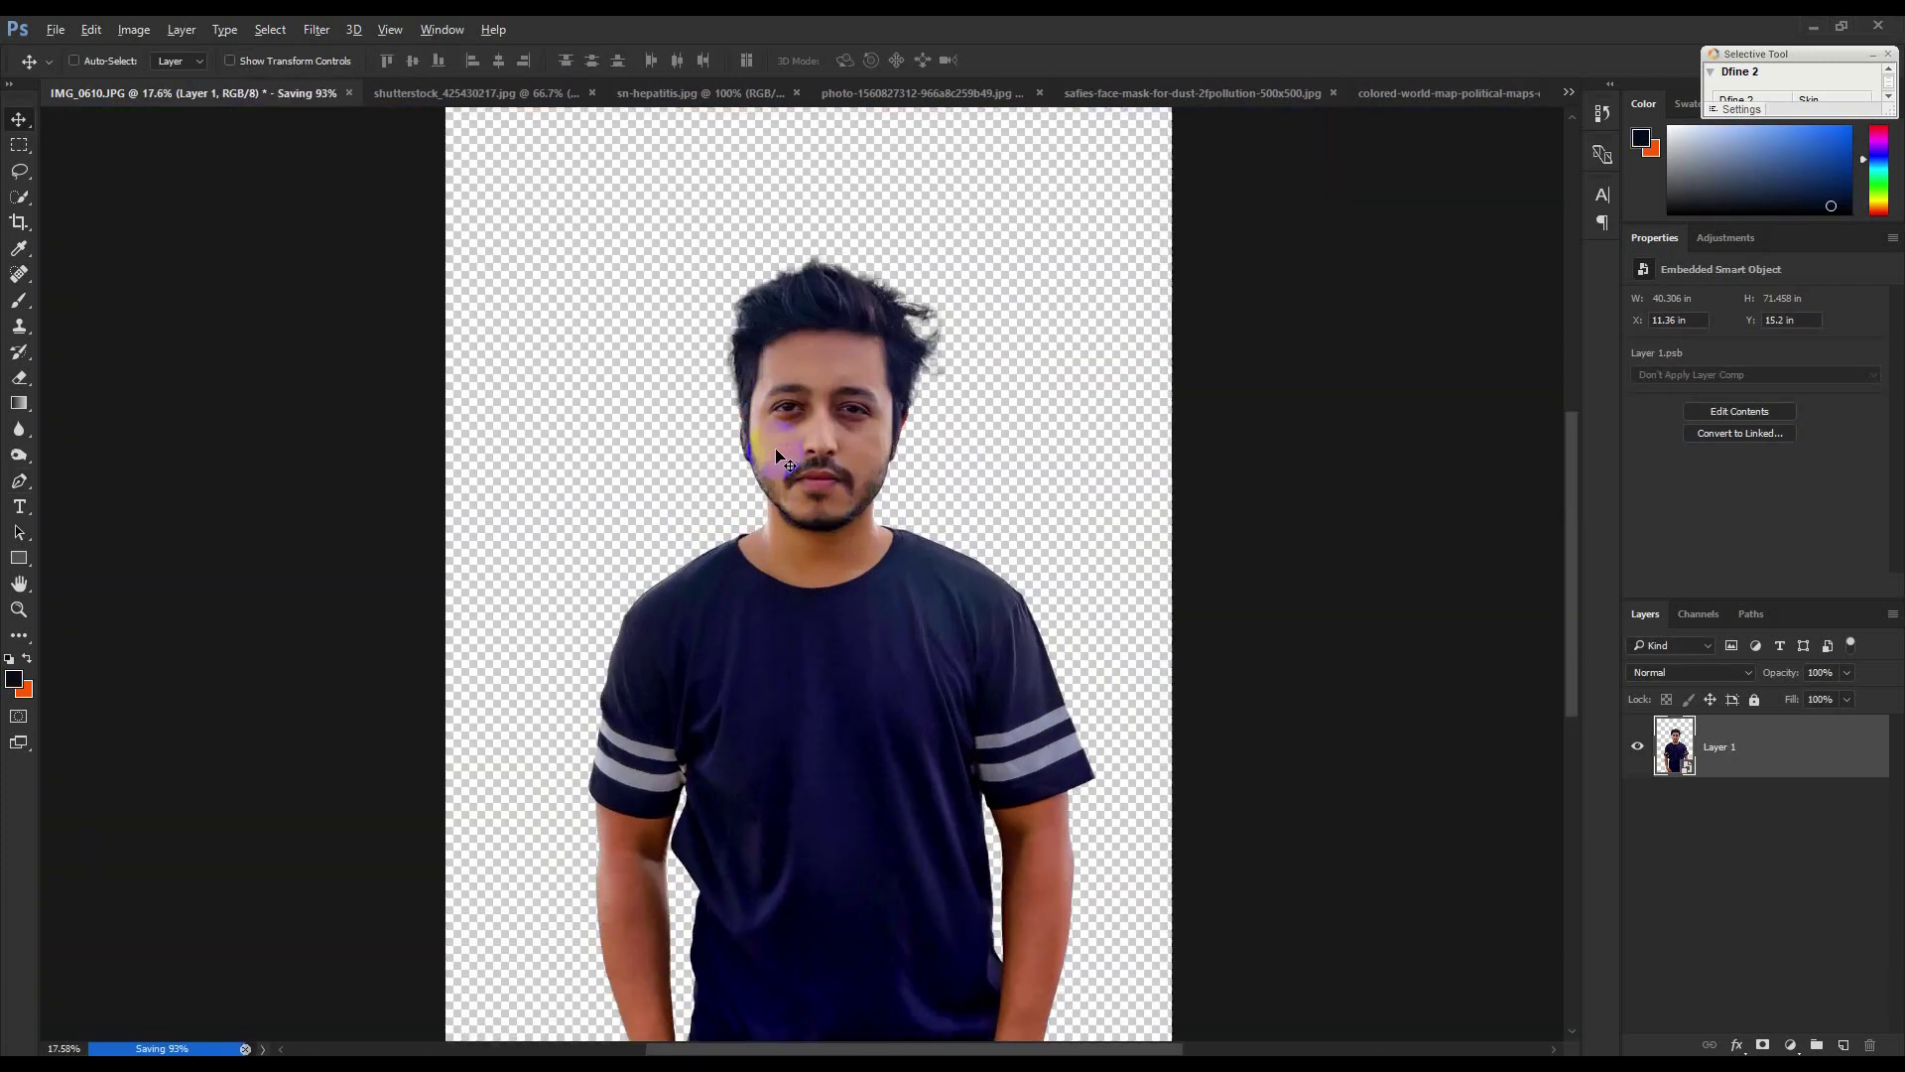
scroll(853, 583, down, 4)
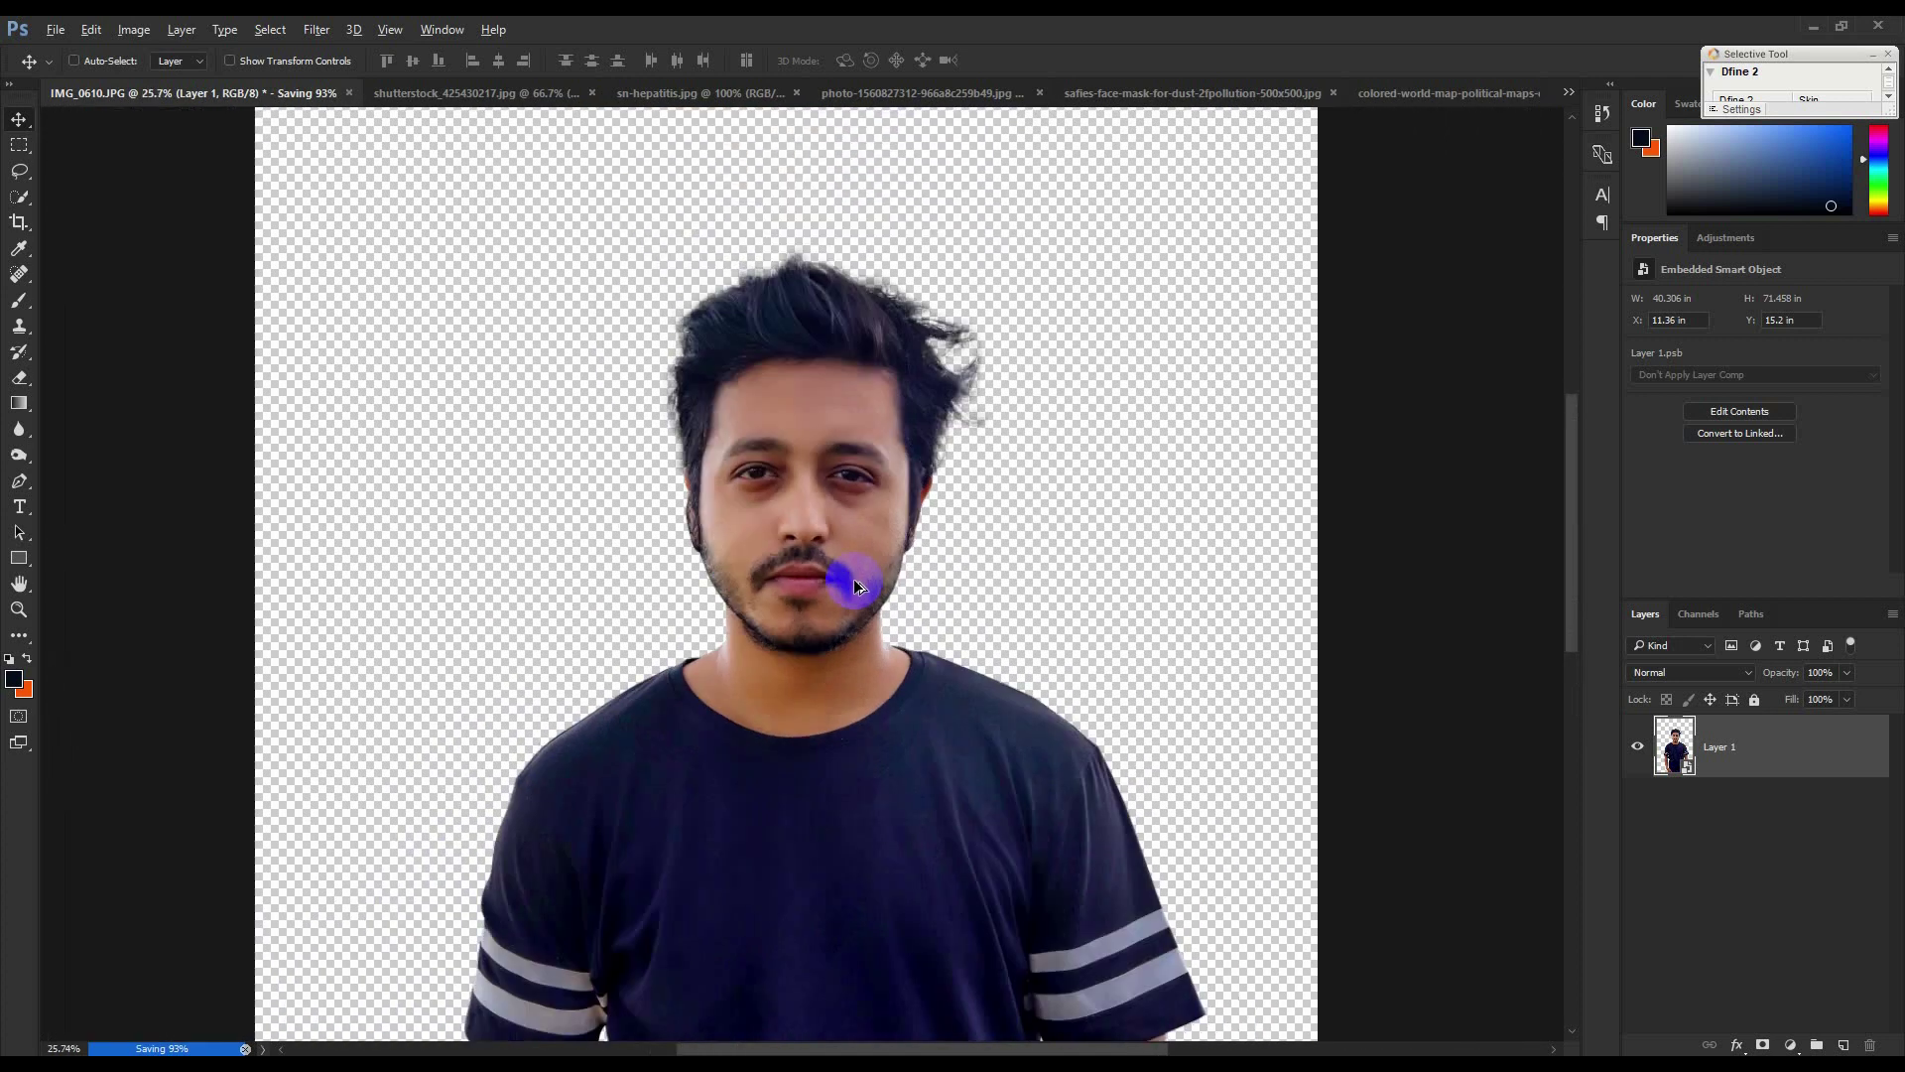
click(460, 93)
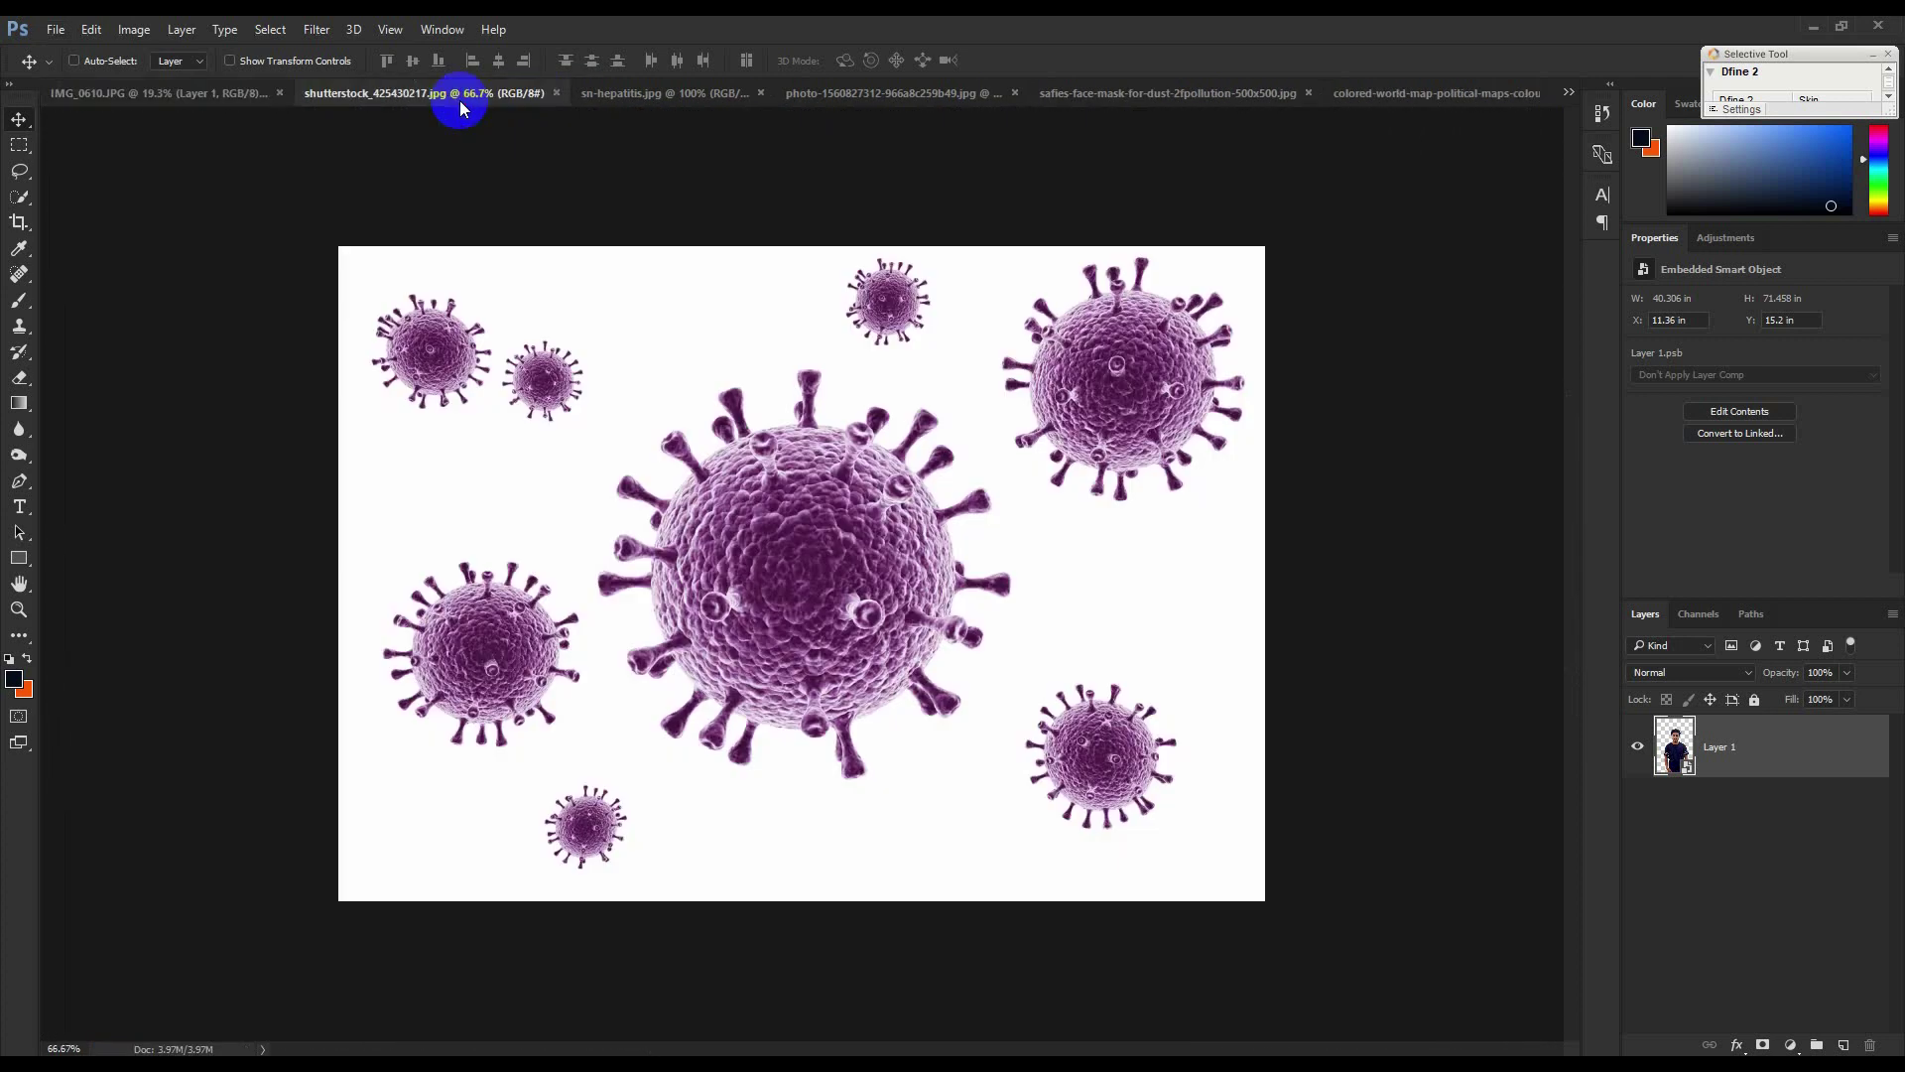
click(674, 105)
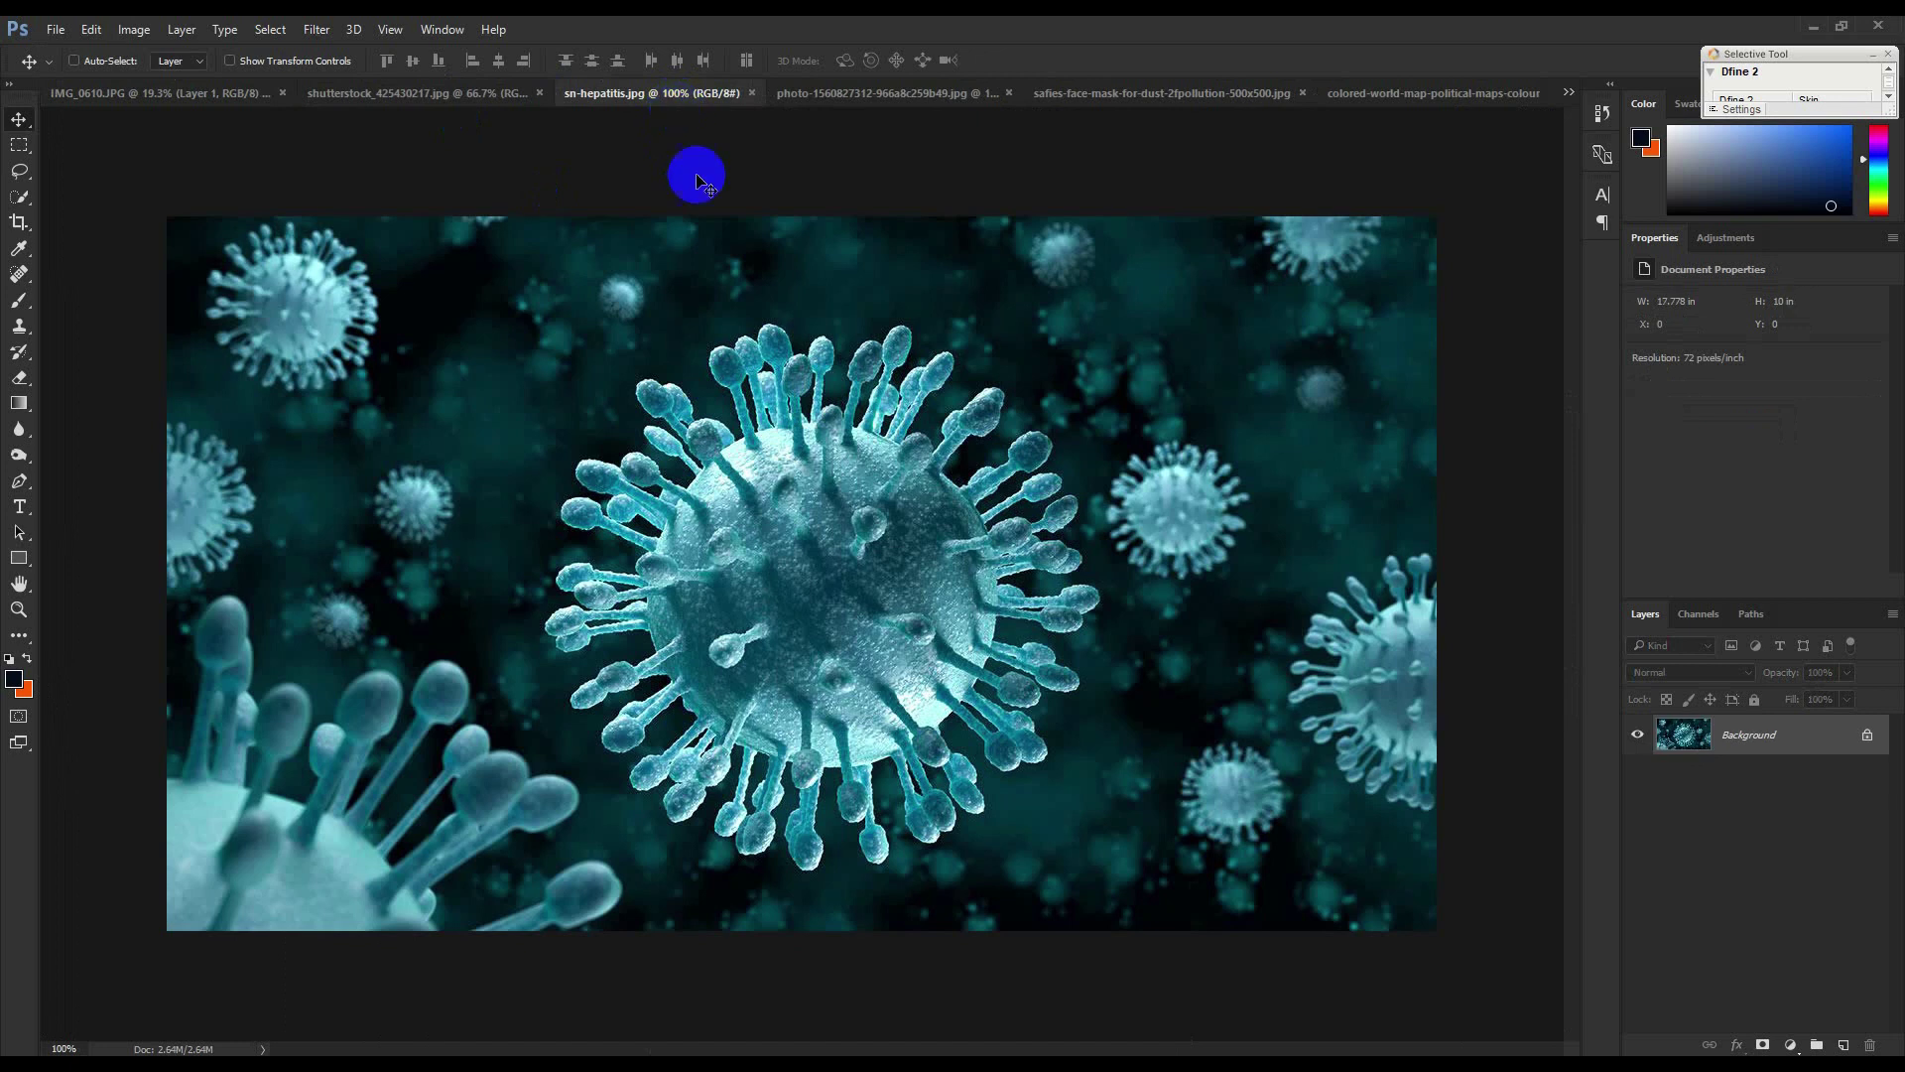
click(832, 93)
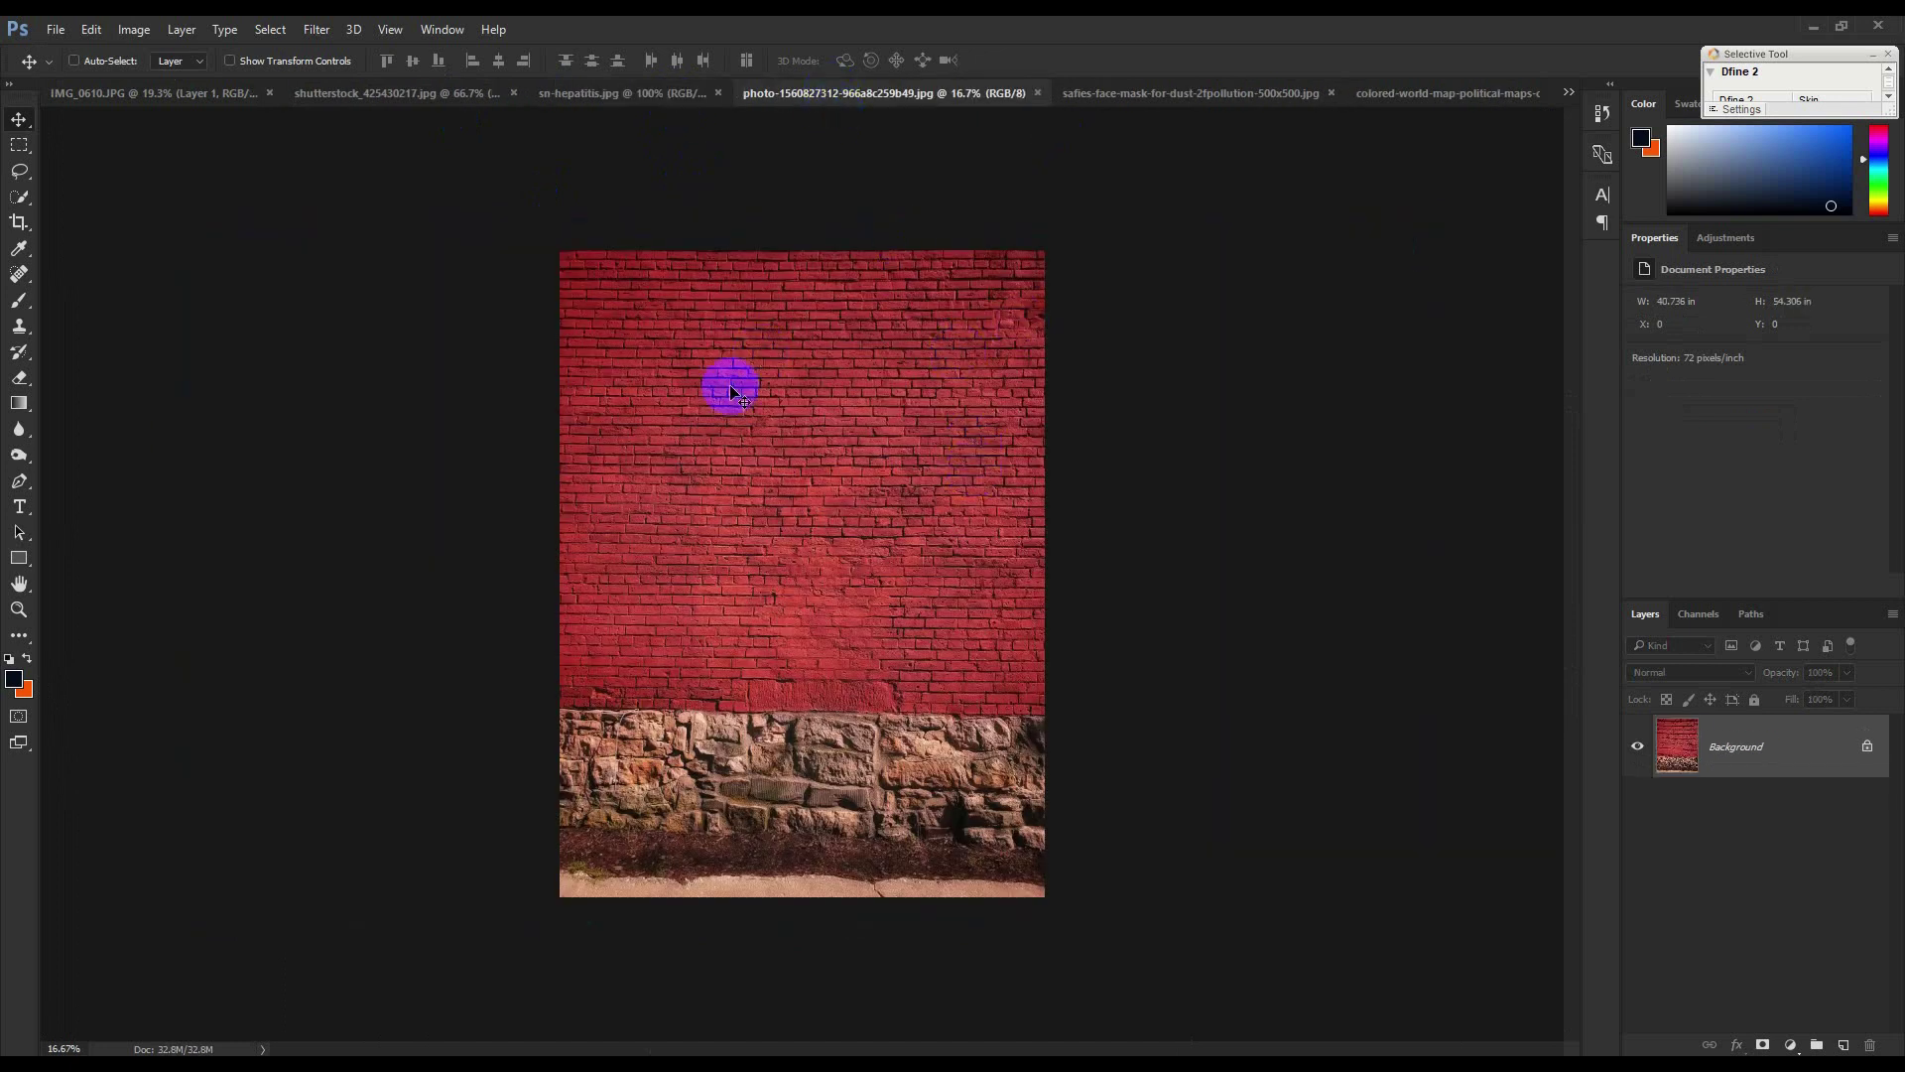
Trace a closed Pen path around the black face mask in the safies-face-mask-for-dust-2fpollution-500x500.jpg image.
click(1229, 88)
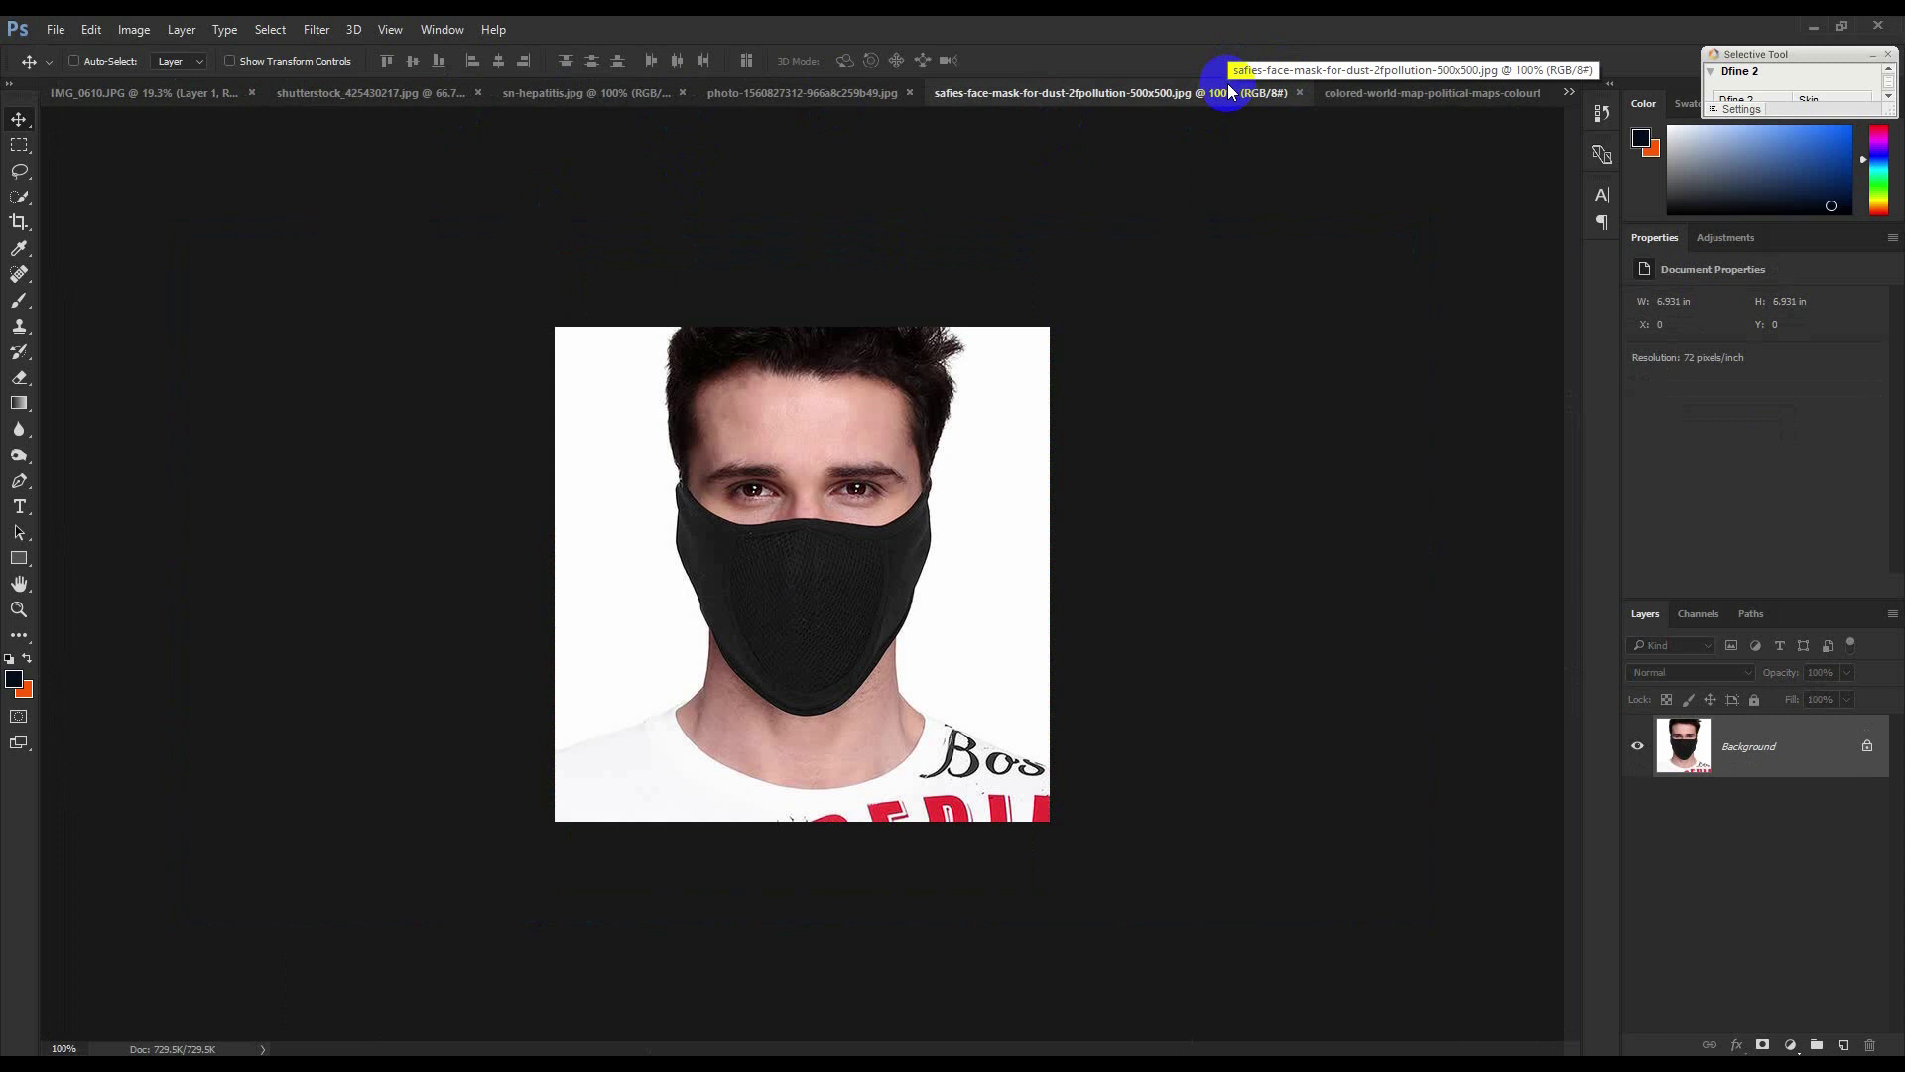
scroll(853, 516, up, 5)
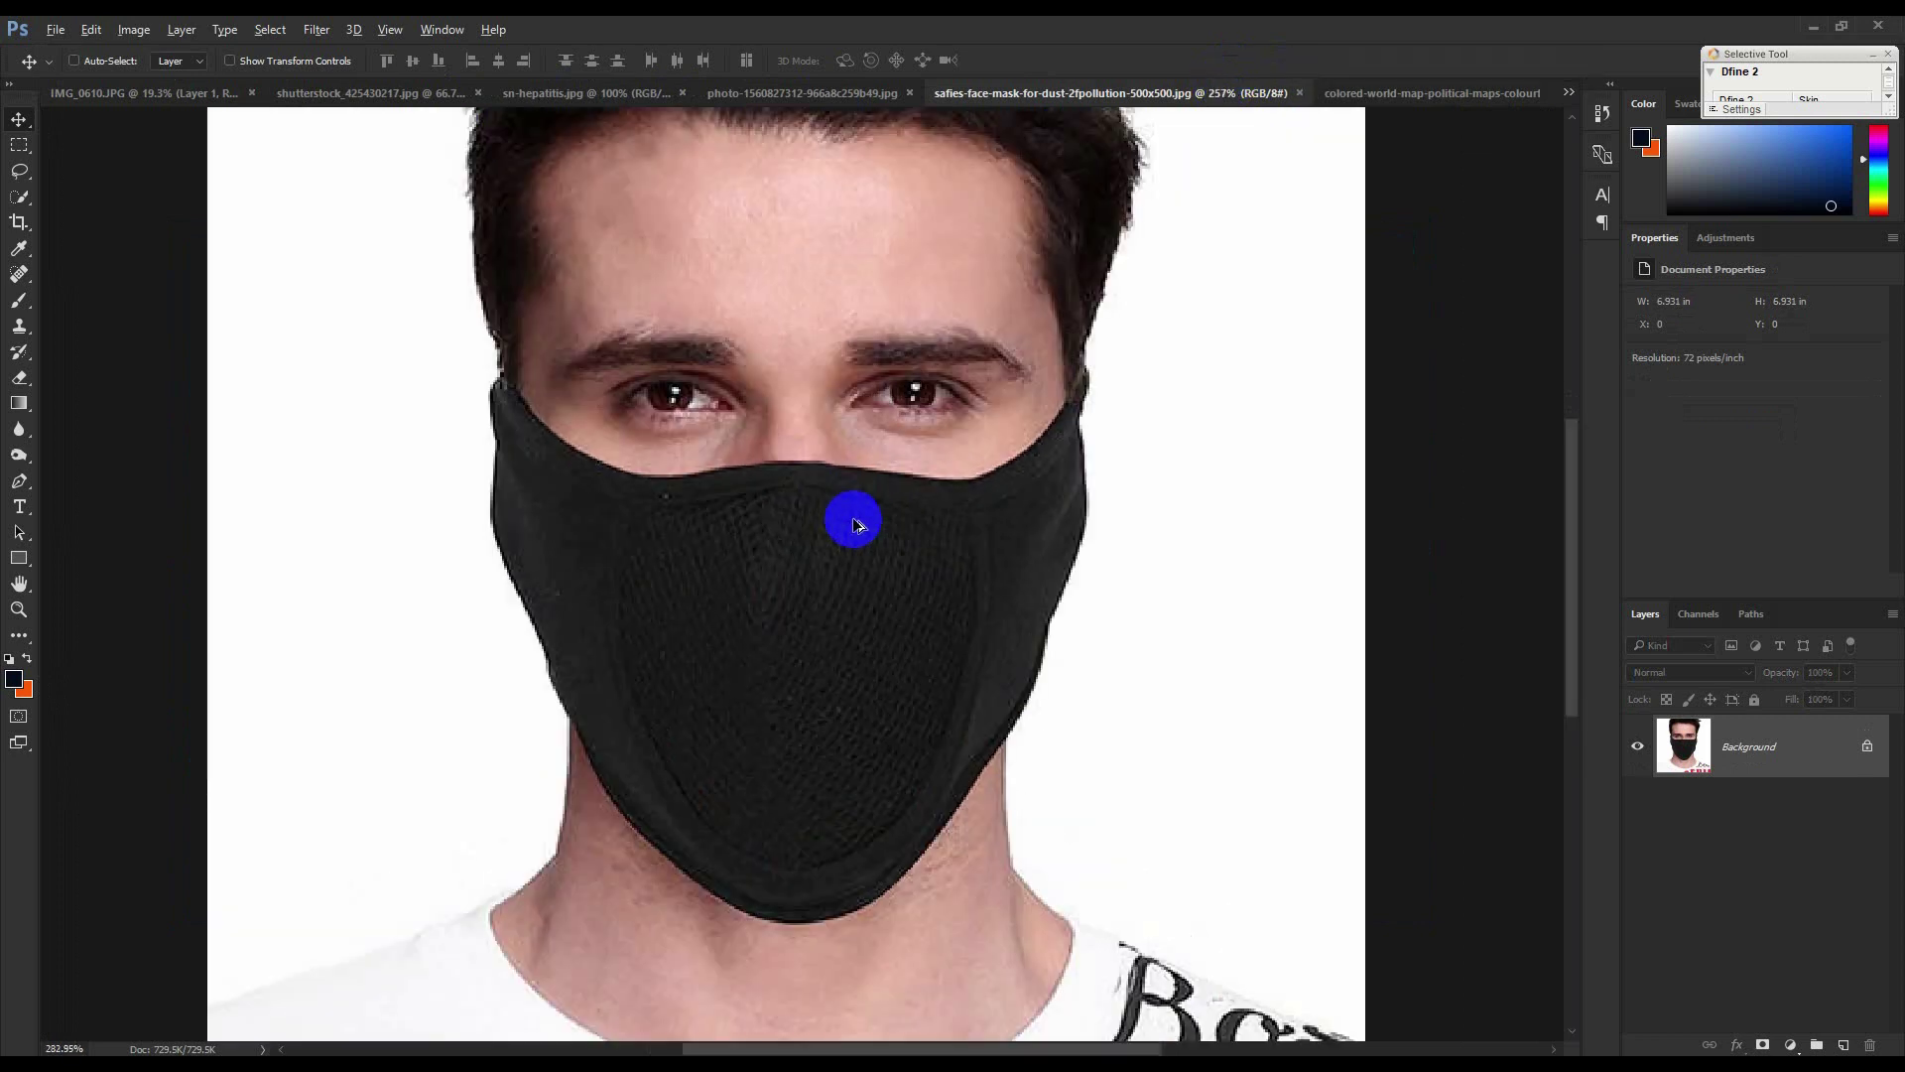
scroll(858, 524, up, 2)
click(19, 481)
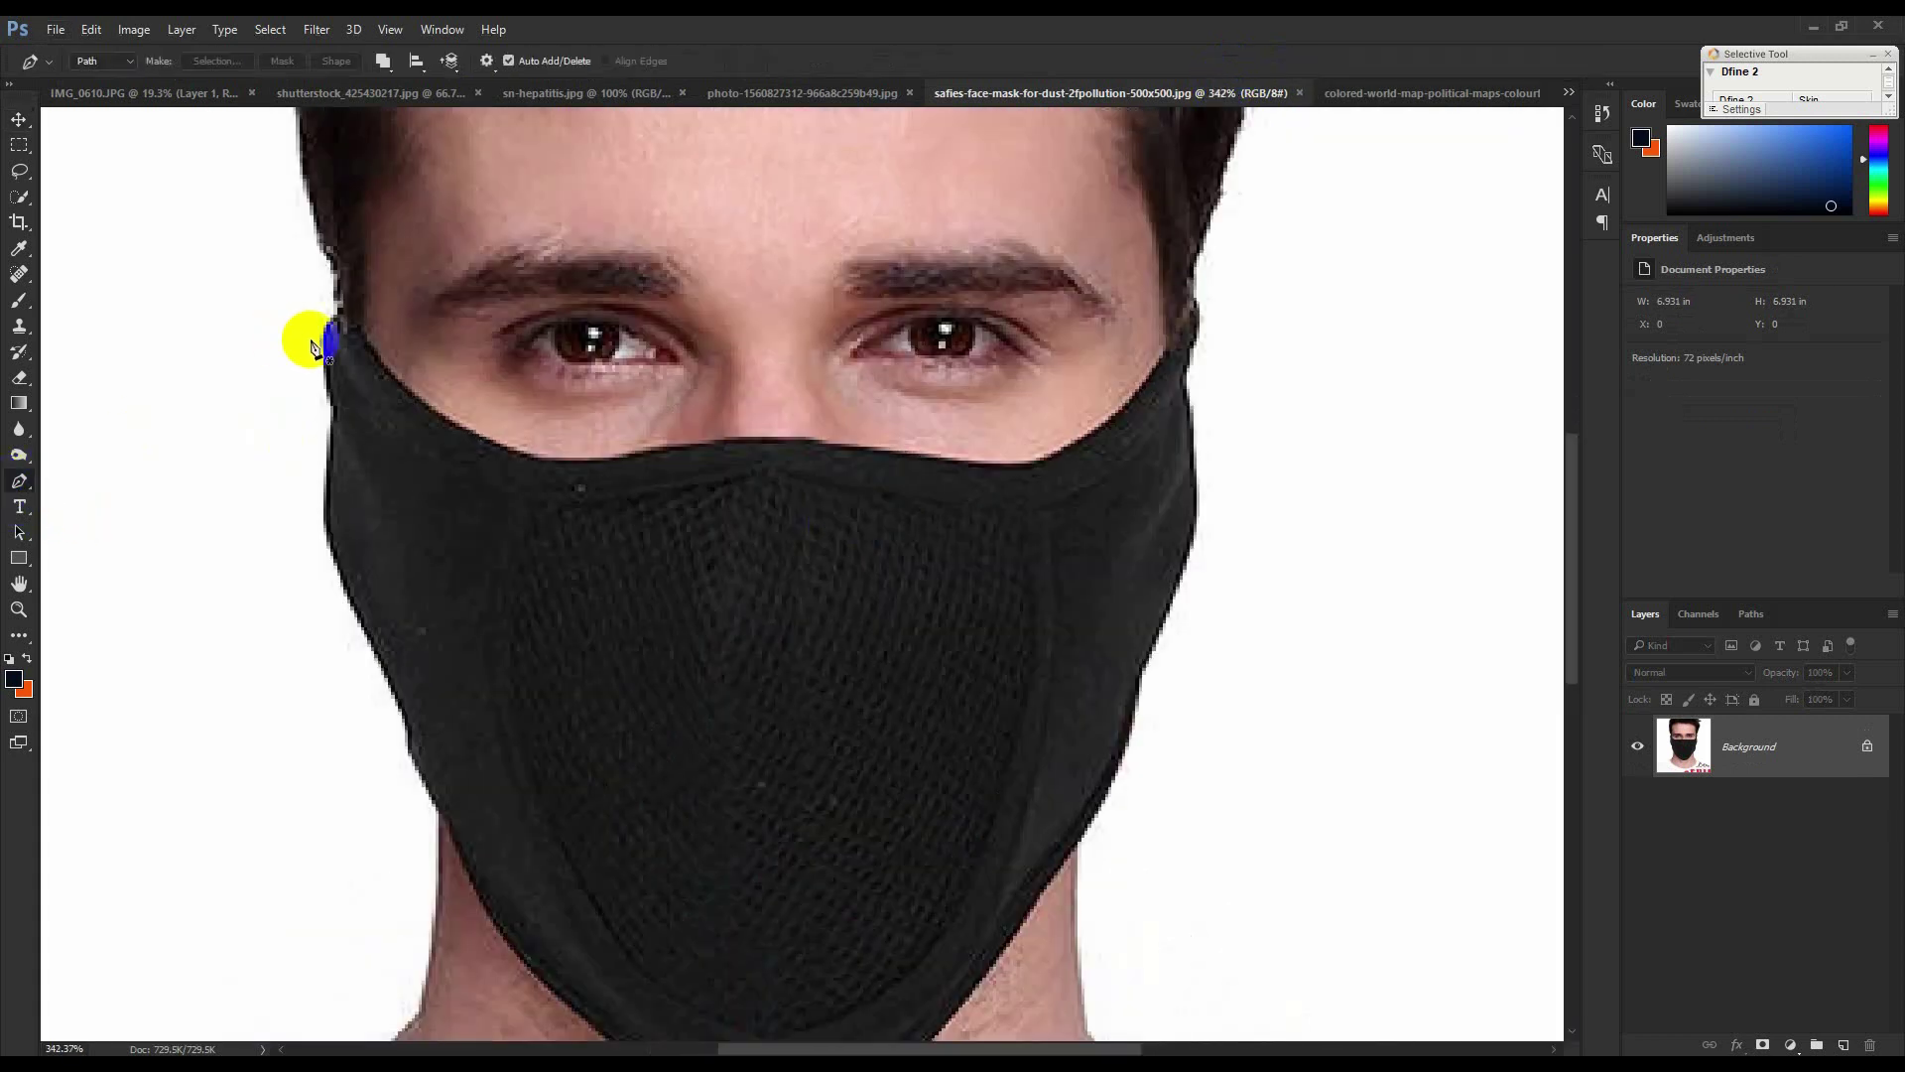
click(340, 322)
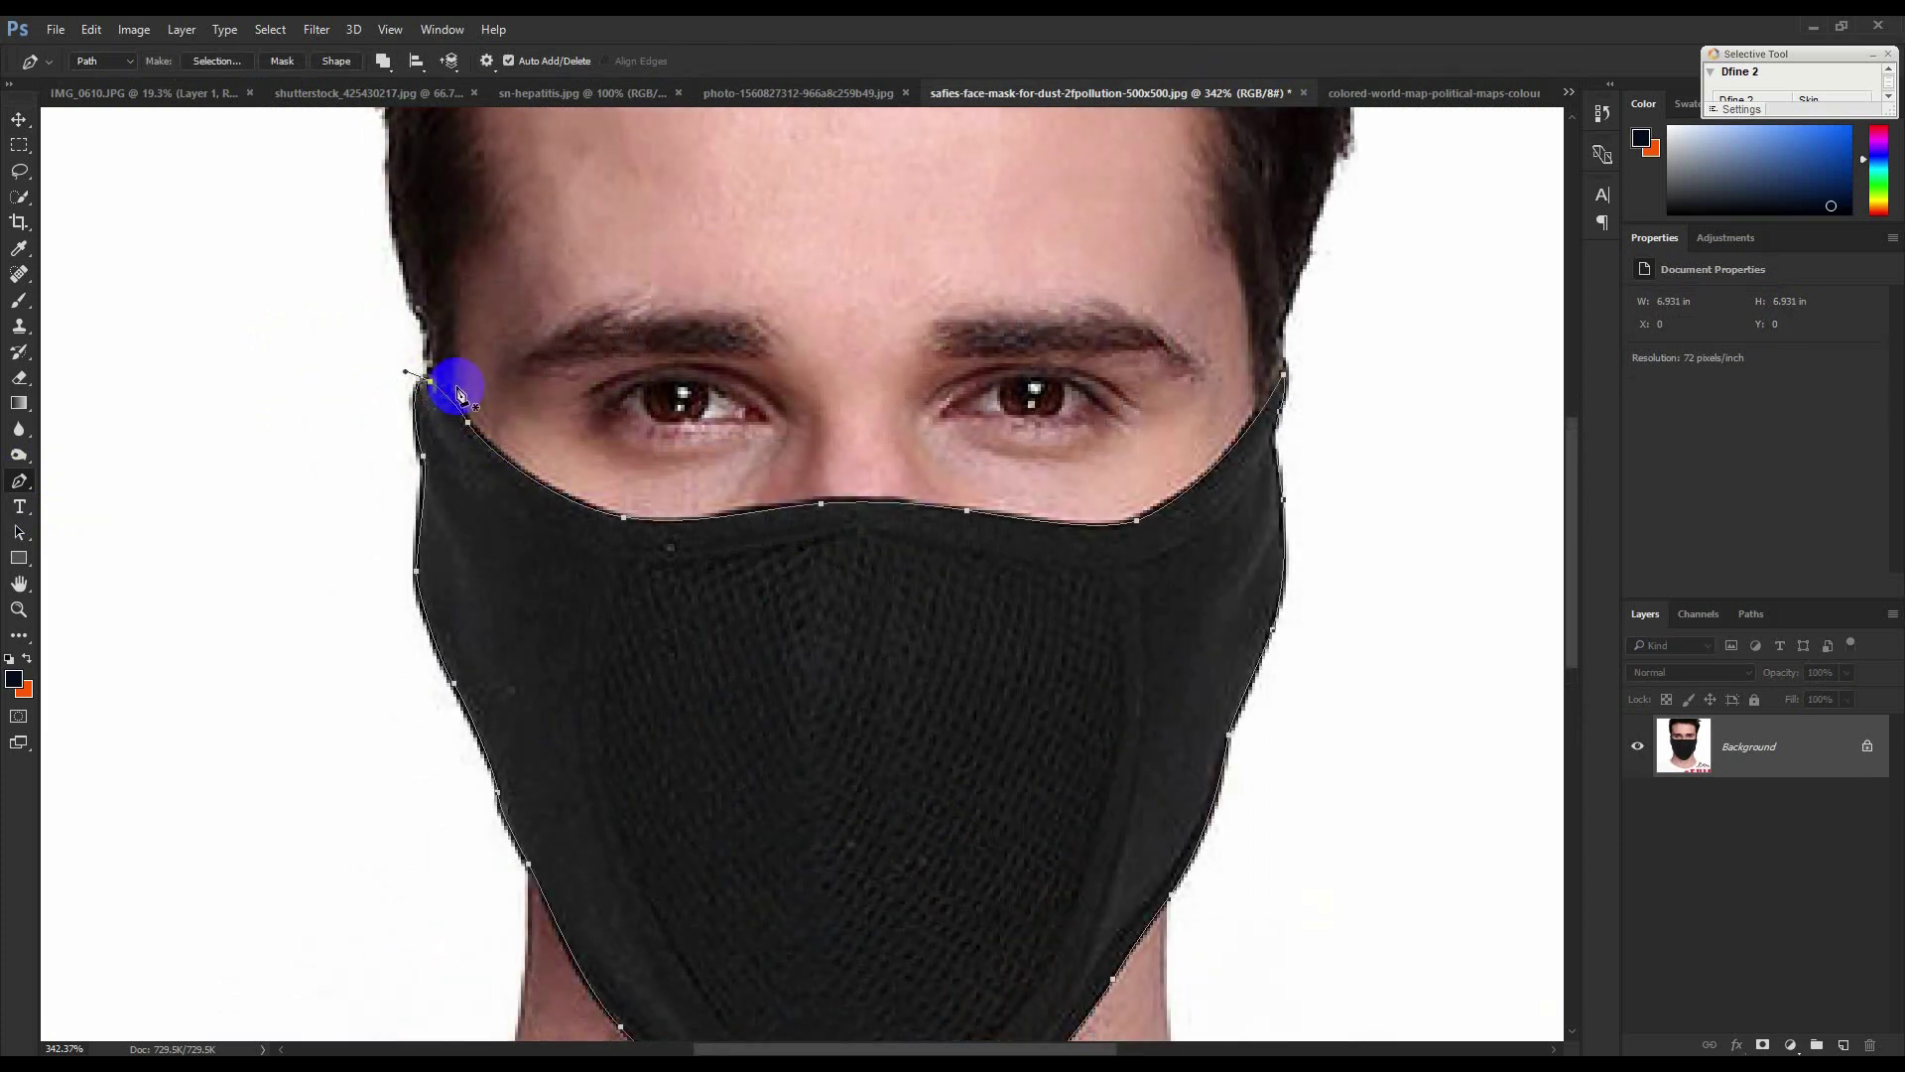
Make a new selection with 0 px feather from the closed face mask path and apply it as a layer mask.
click(459, 395)
scroll(417, 510, down, 3)
right_click(982, 693)
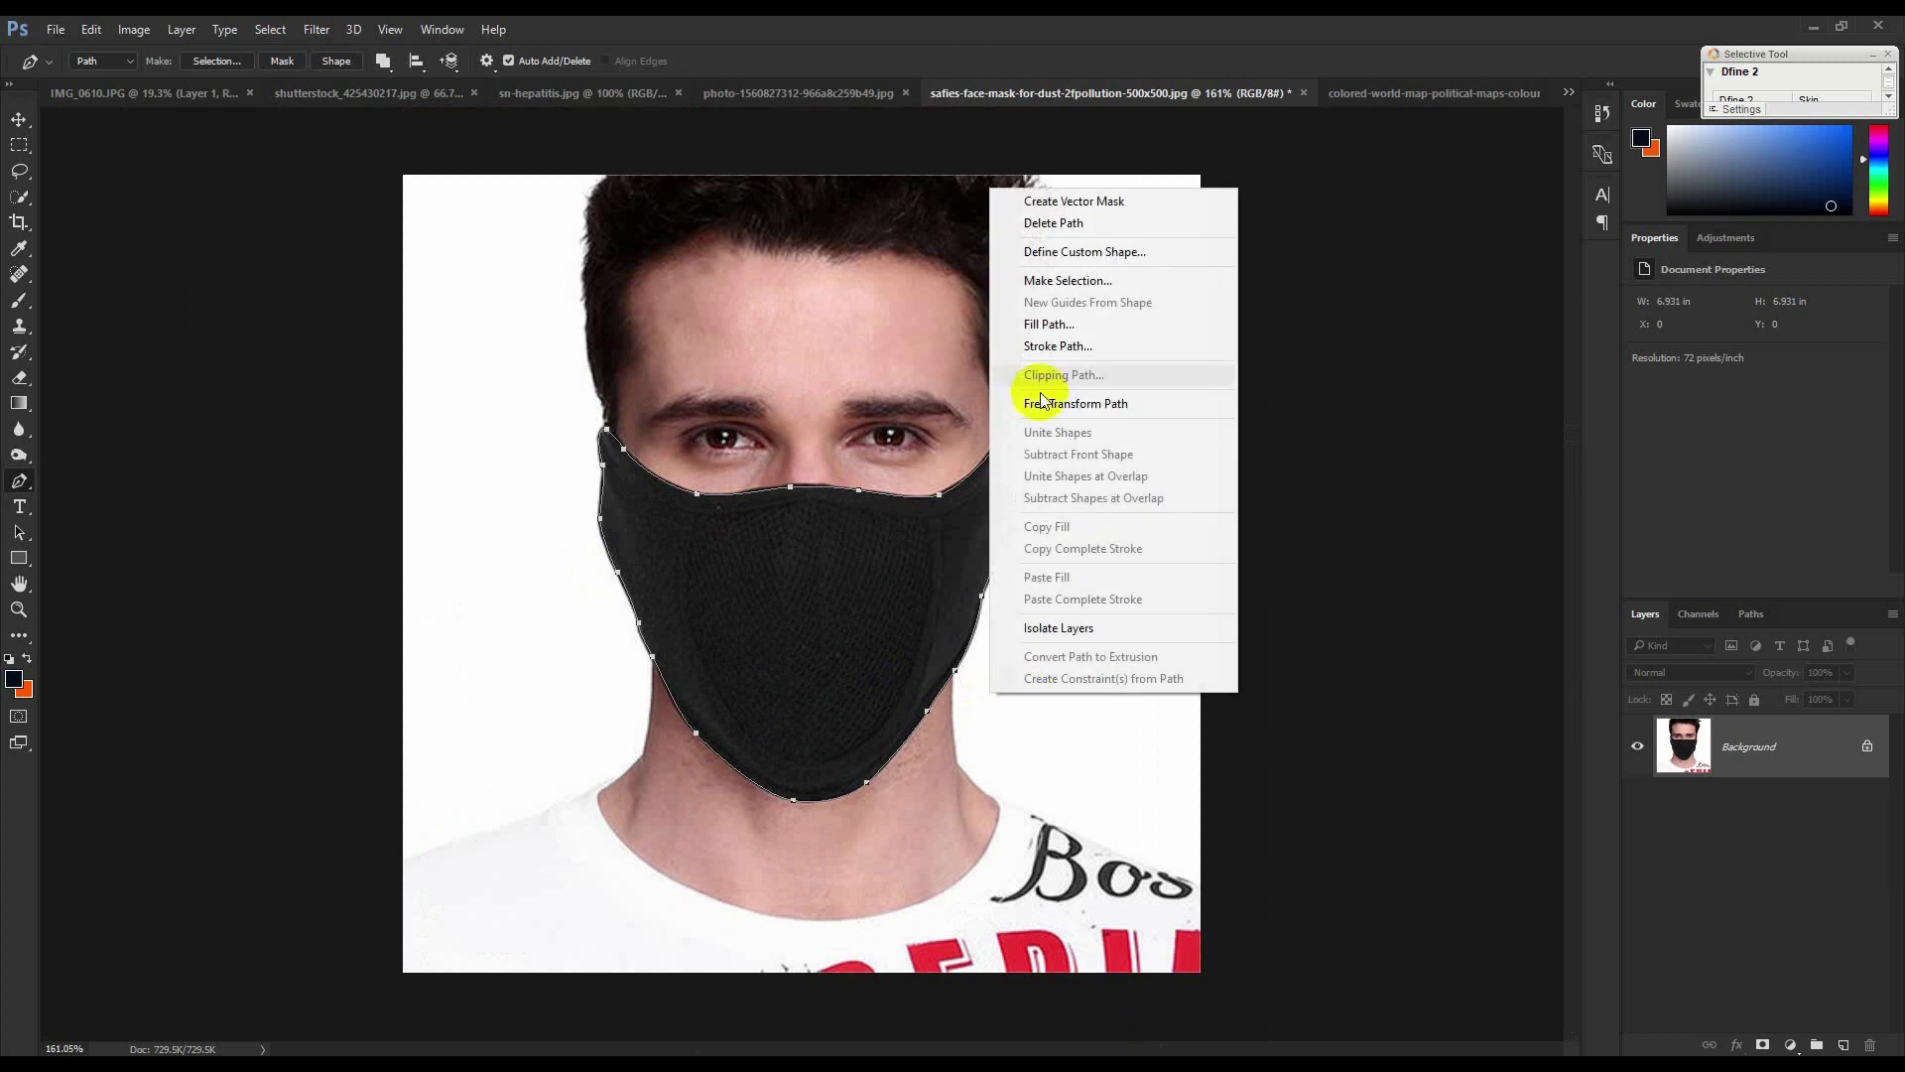
click(1067, 280)
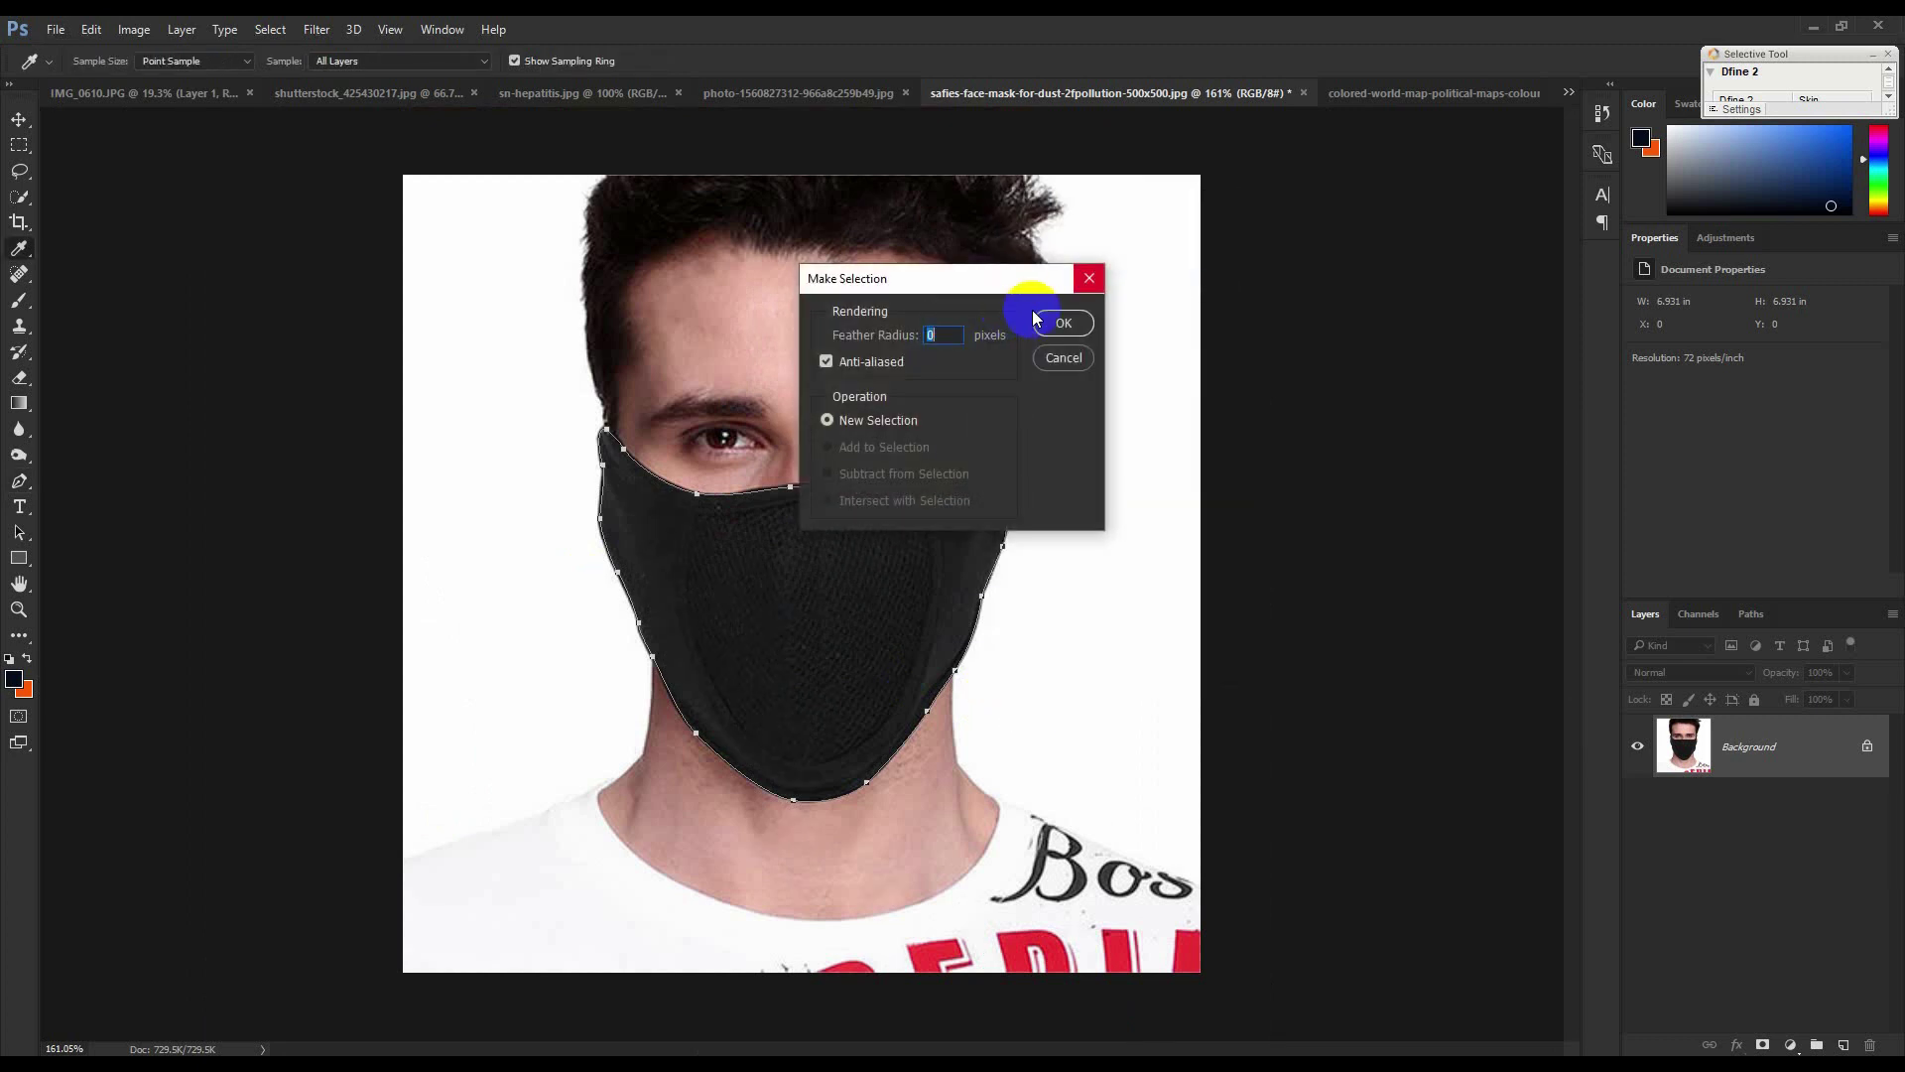
click(1077, 322)
click(1762, 1045)
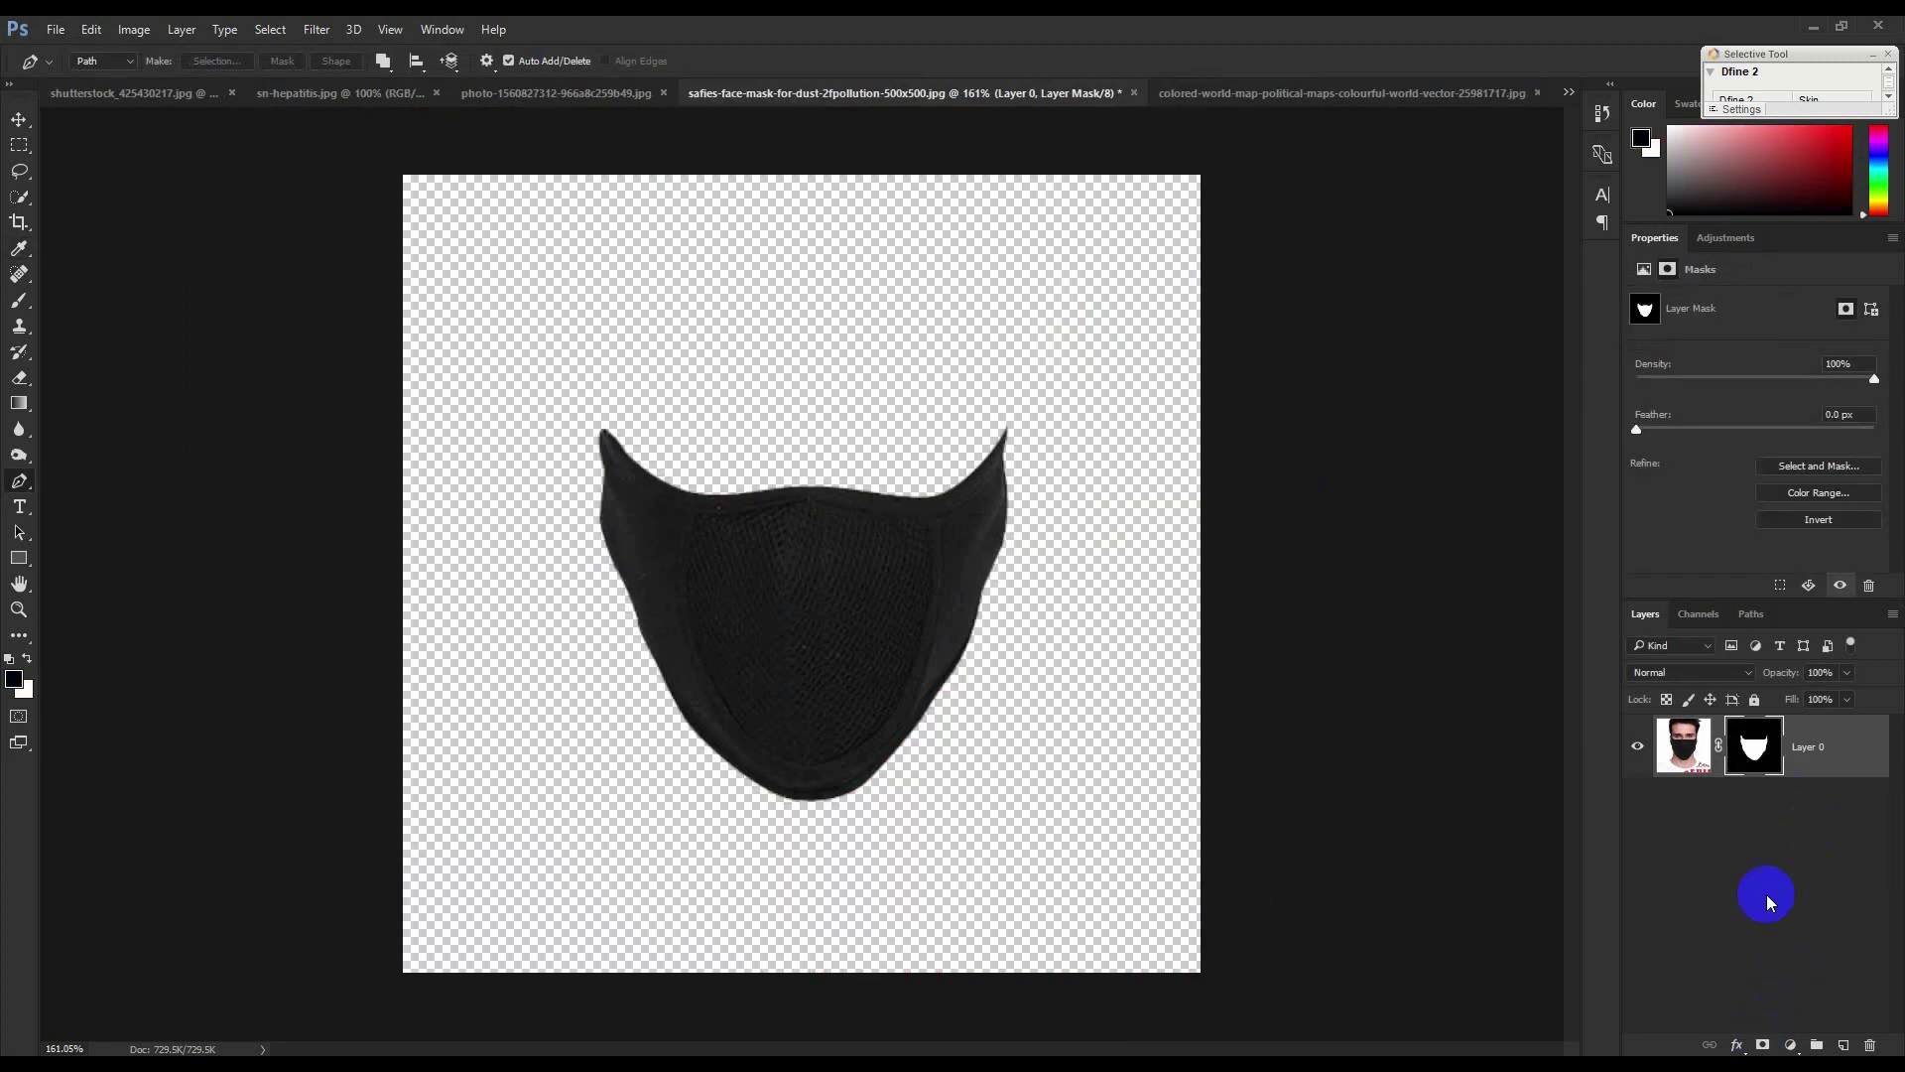
Convert the masked face mask layer to a smart object.
right_click(1794, 747)
click(1595, 413)
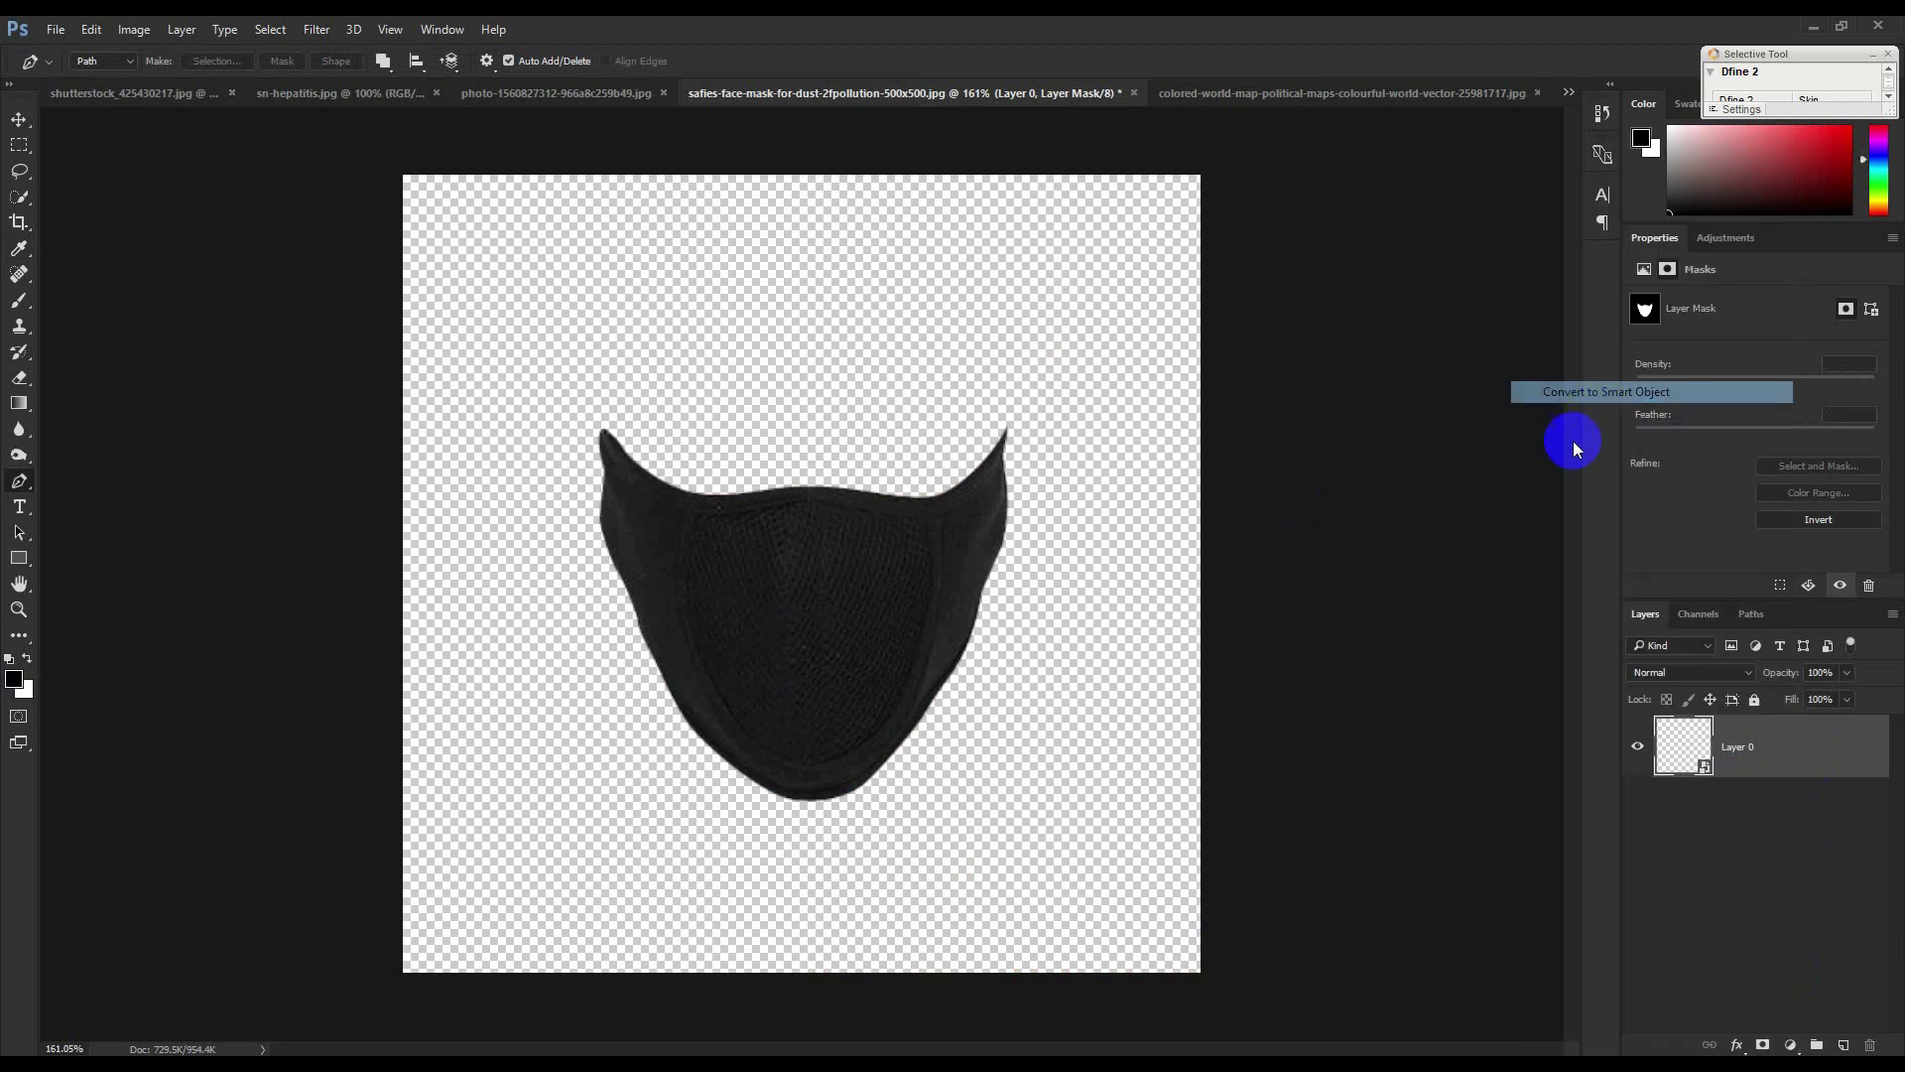
click(19, 119)
scroll(744, 531, down, 1)
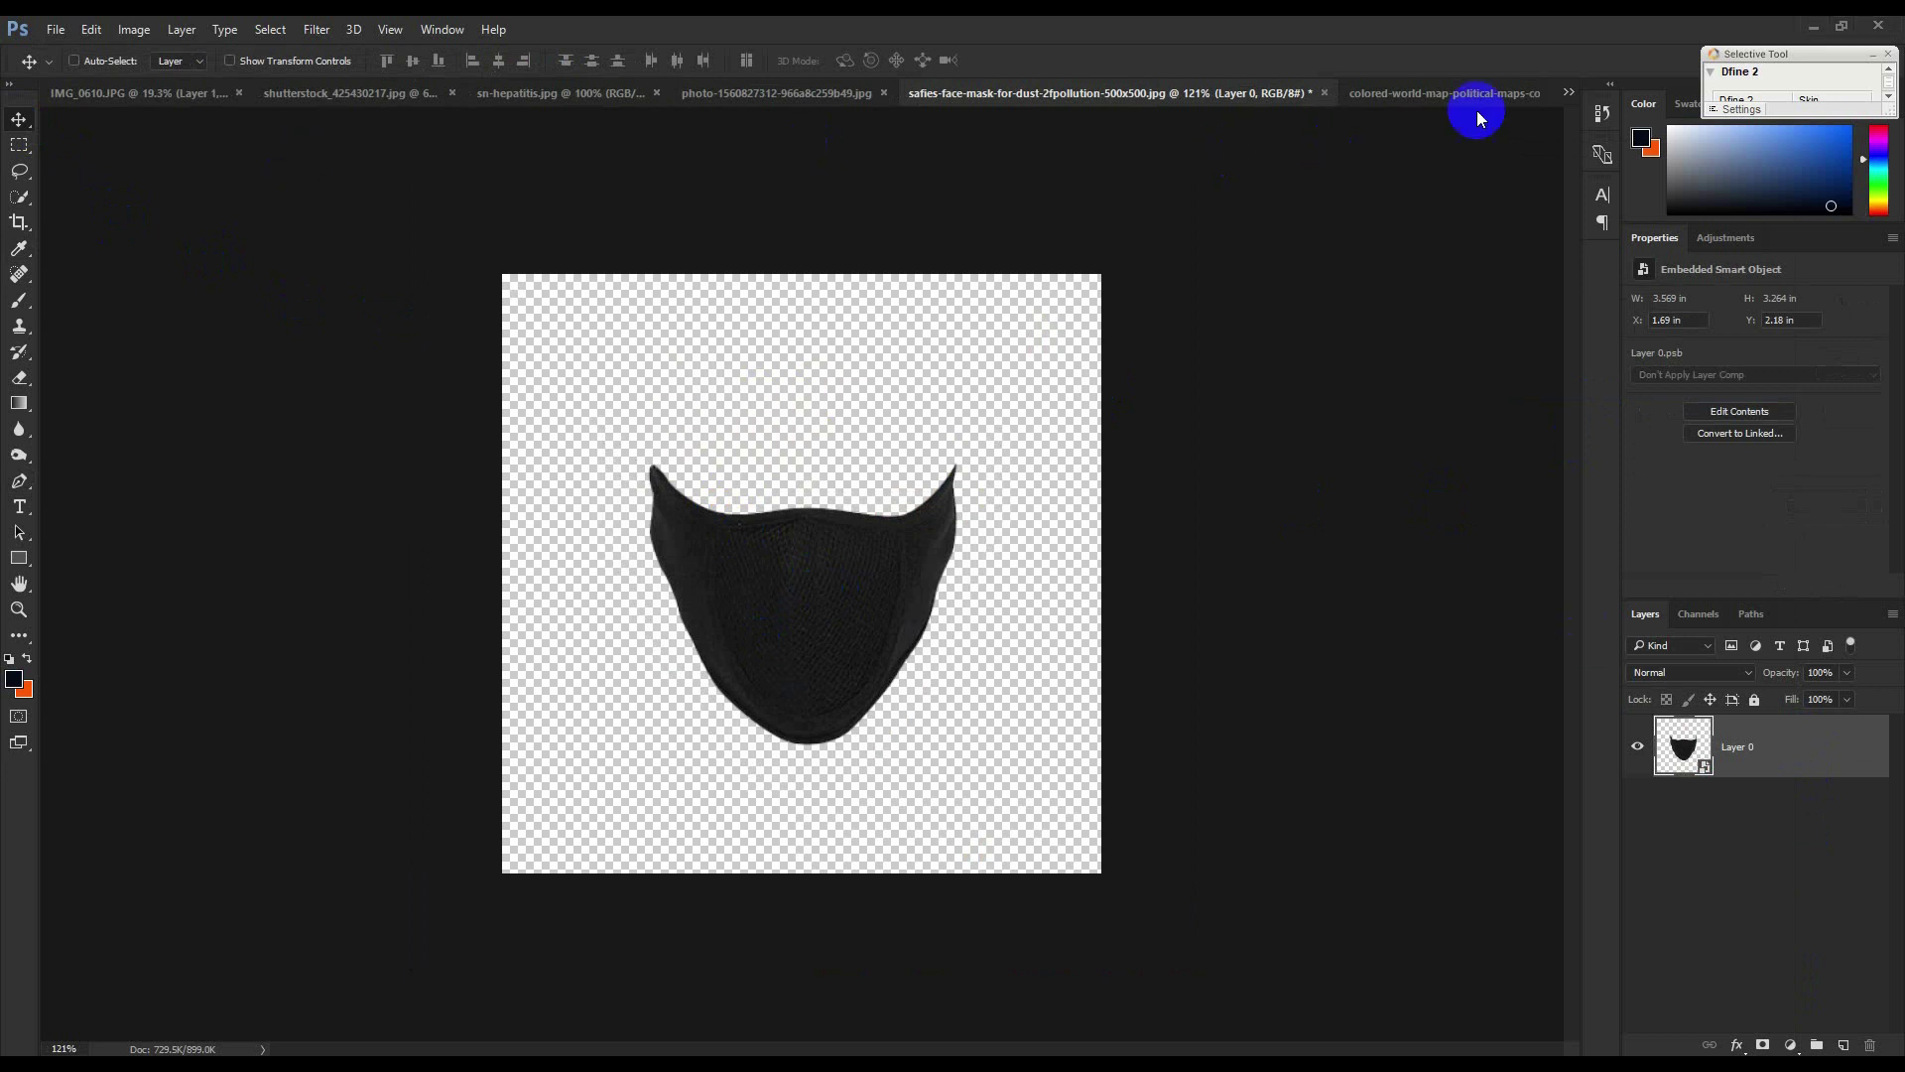
Create a new RGB document of 3000 x 1800 pixels at 100 pixels/inch with a white background.
click(55, 29)
click(66, 52)
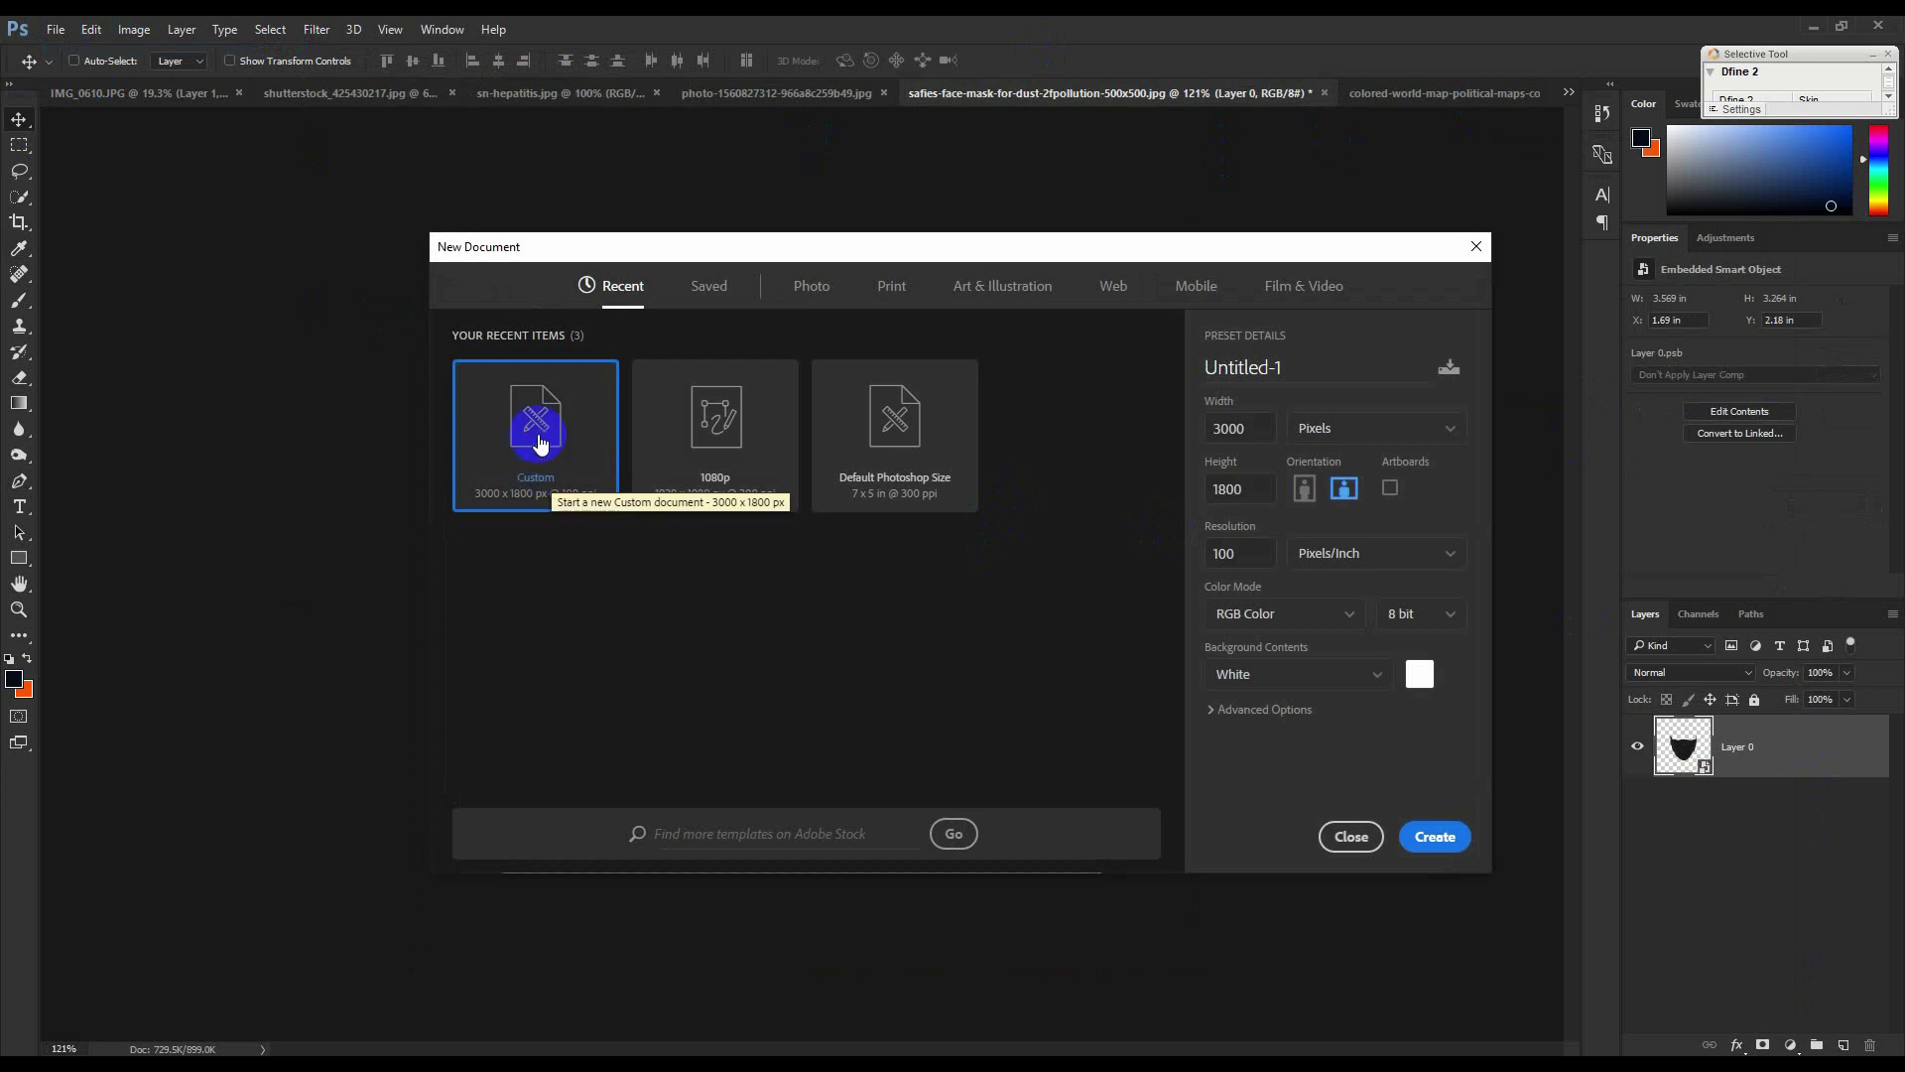
click(1237, 428)
click(1241, 552)
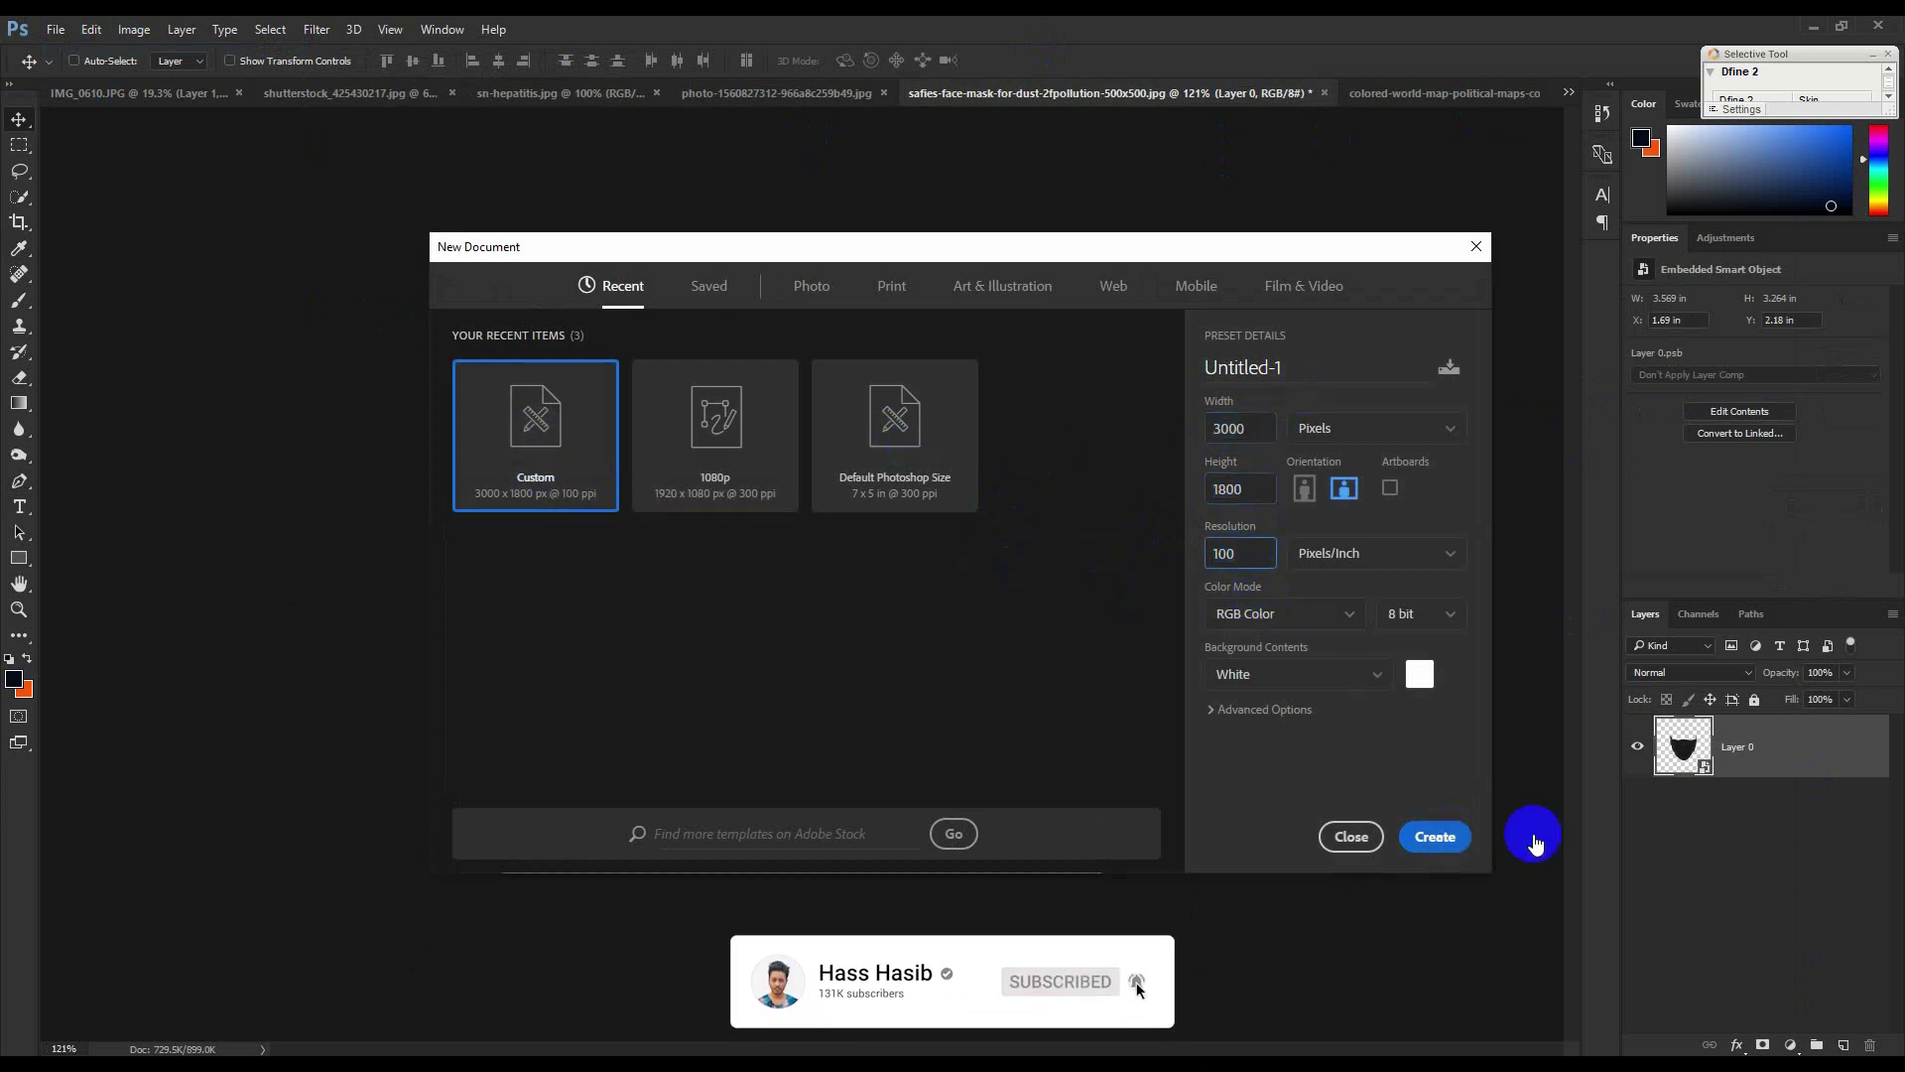
key(Return)
scroll(902, 705, down, 5)
scroll(902, 705, up, 1)
scroll(833, 635, up, 1)
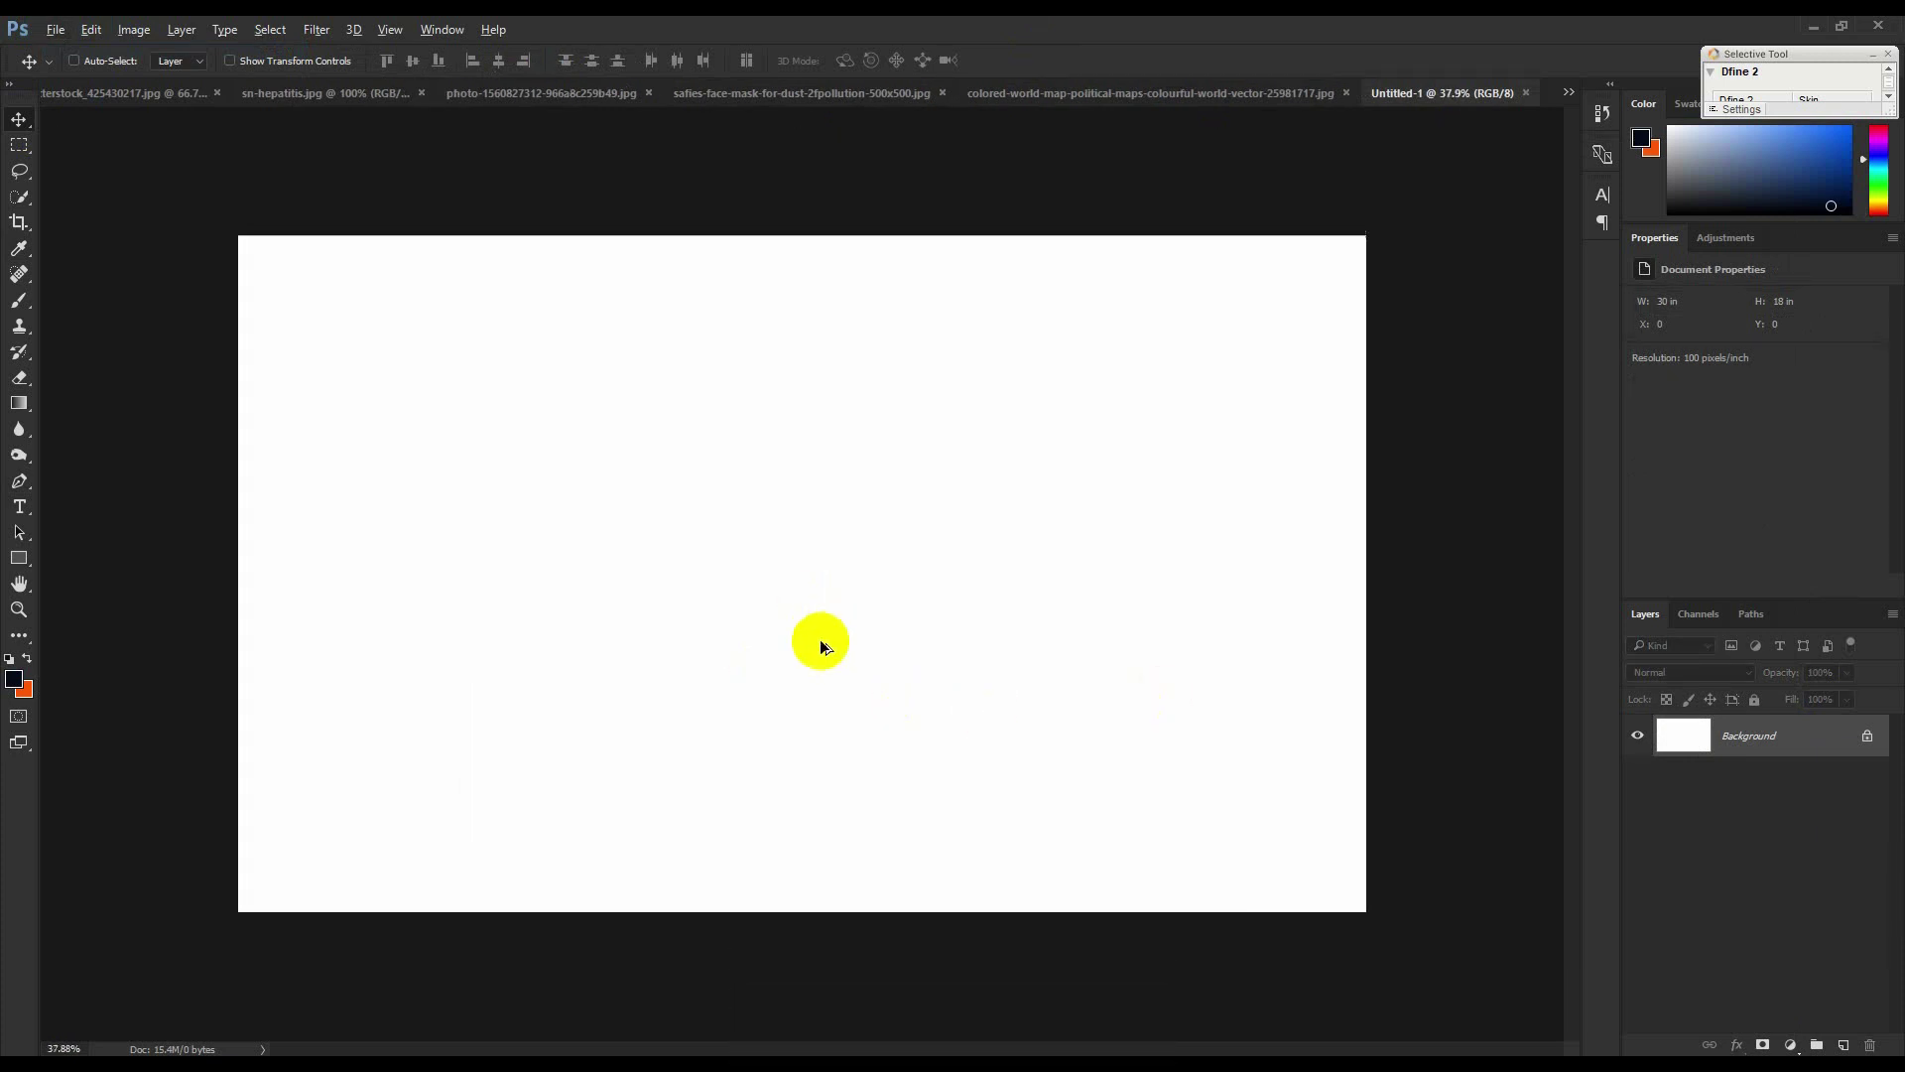
Set the foreground colour to a light peach orange.
click(15, 685)
drag(1489, 564, 1488, 603)
drag(1391, 390, 1309, 362)
drag(1496, 551, 1486, 595)
click(1652, 352)
key(v)
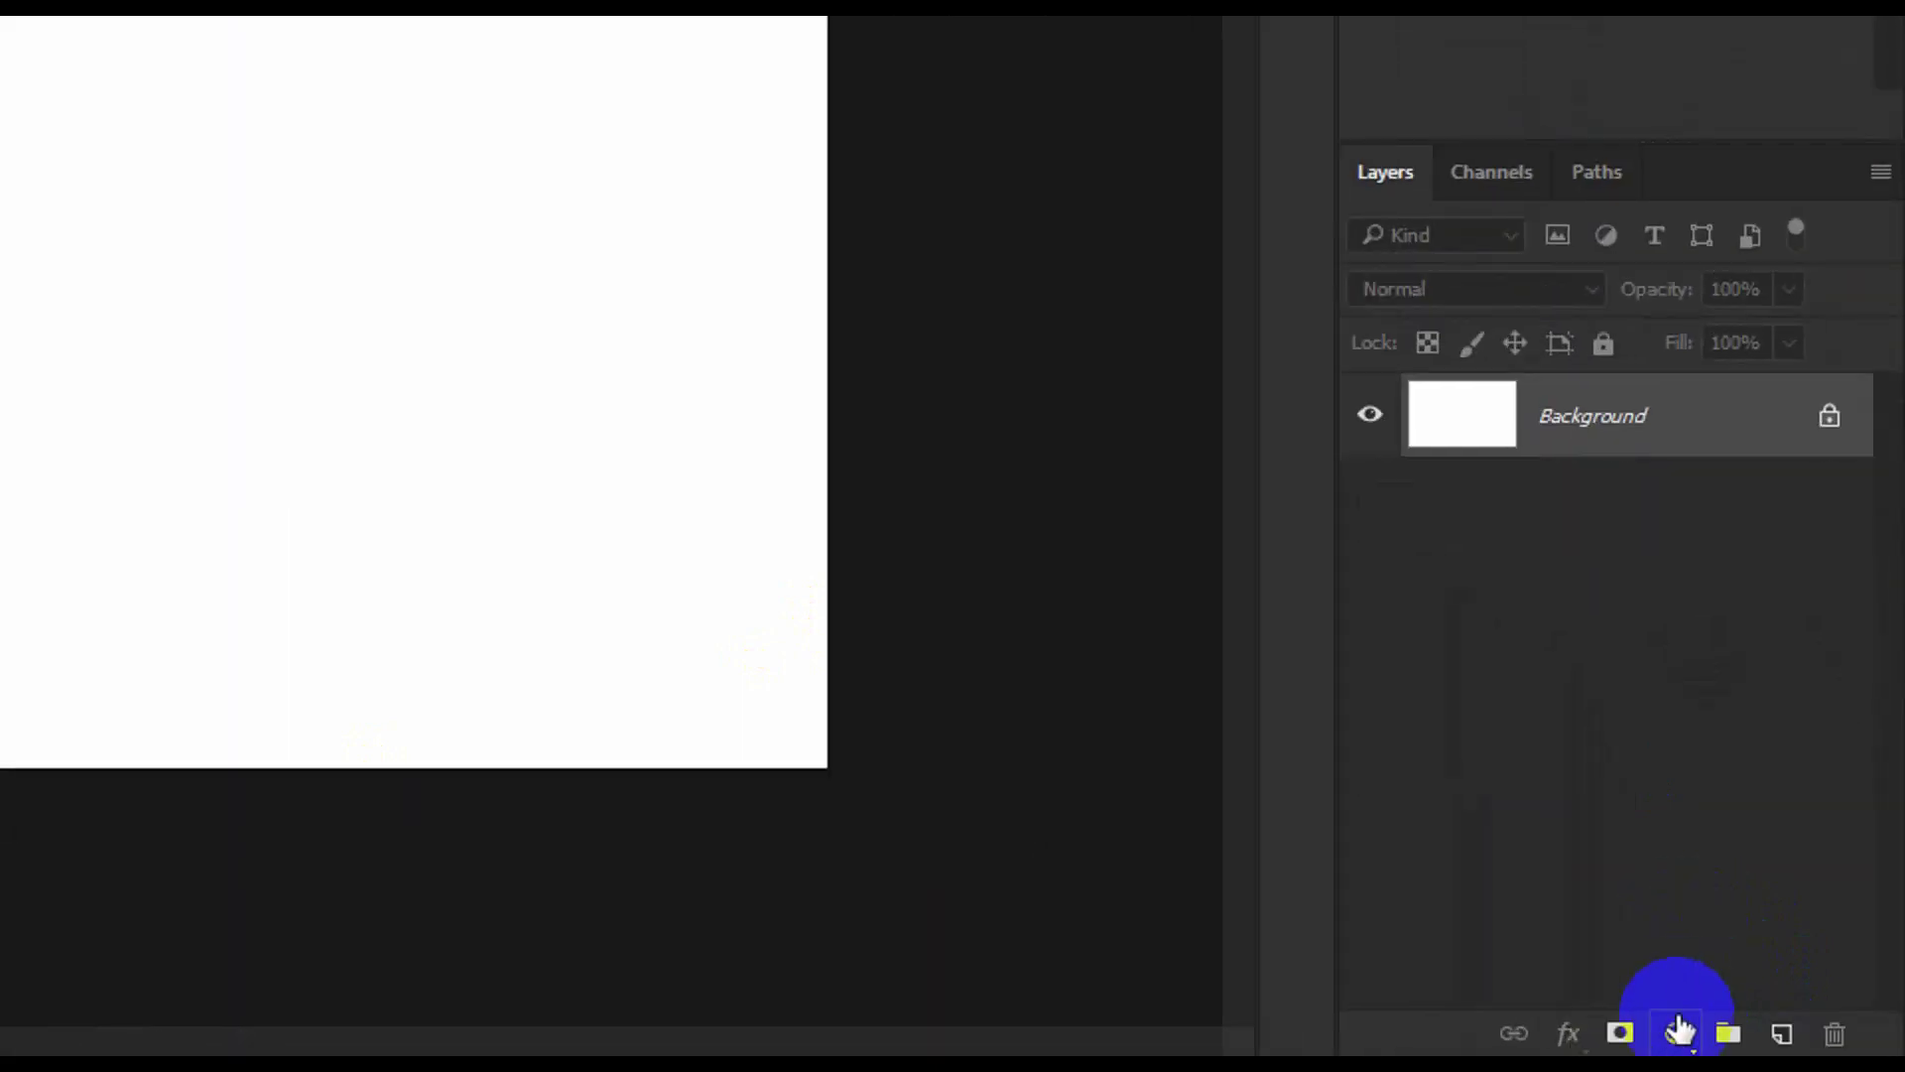
Add a Gradient fill layer above the background using the peach-to-orange foreground-to-background preset.
click(1792, 1046)
click(1533, 226)
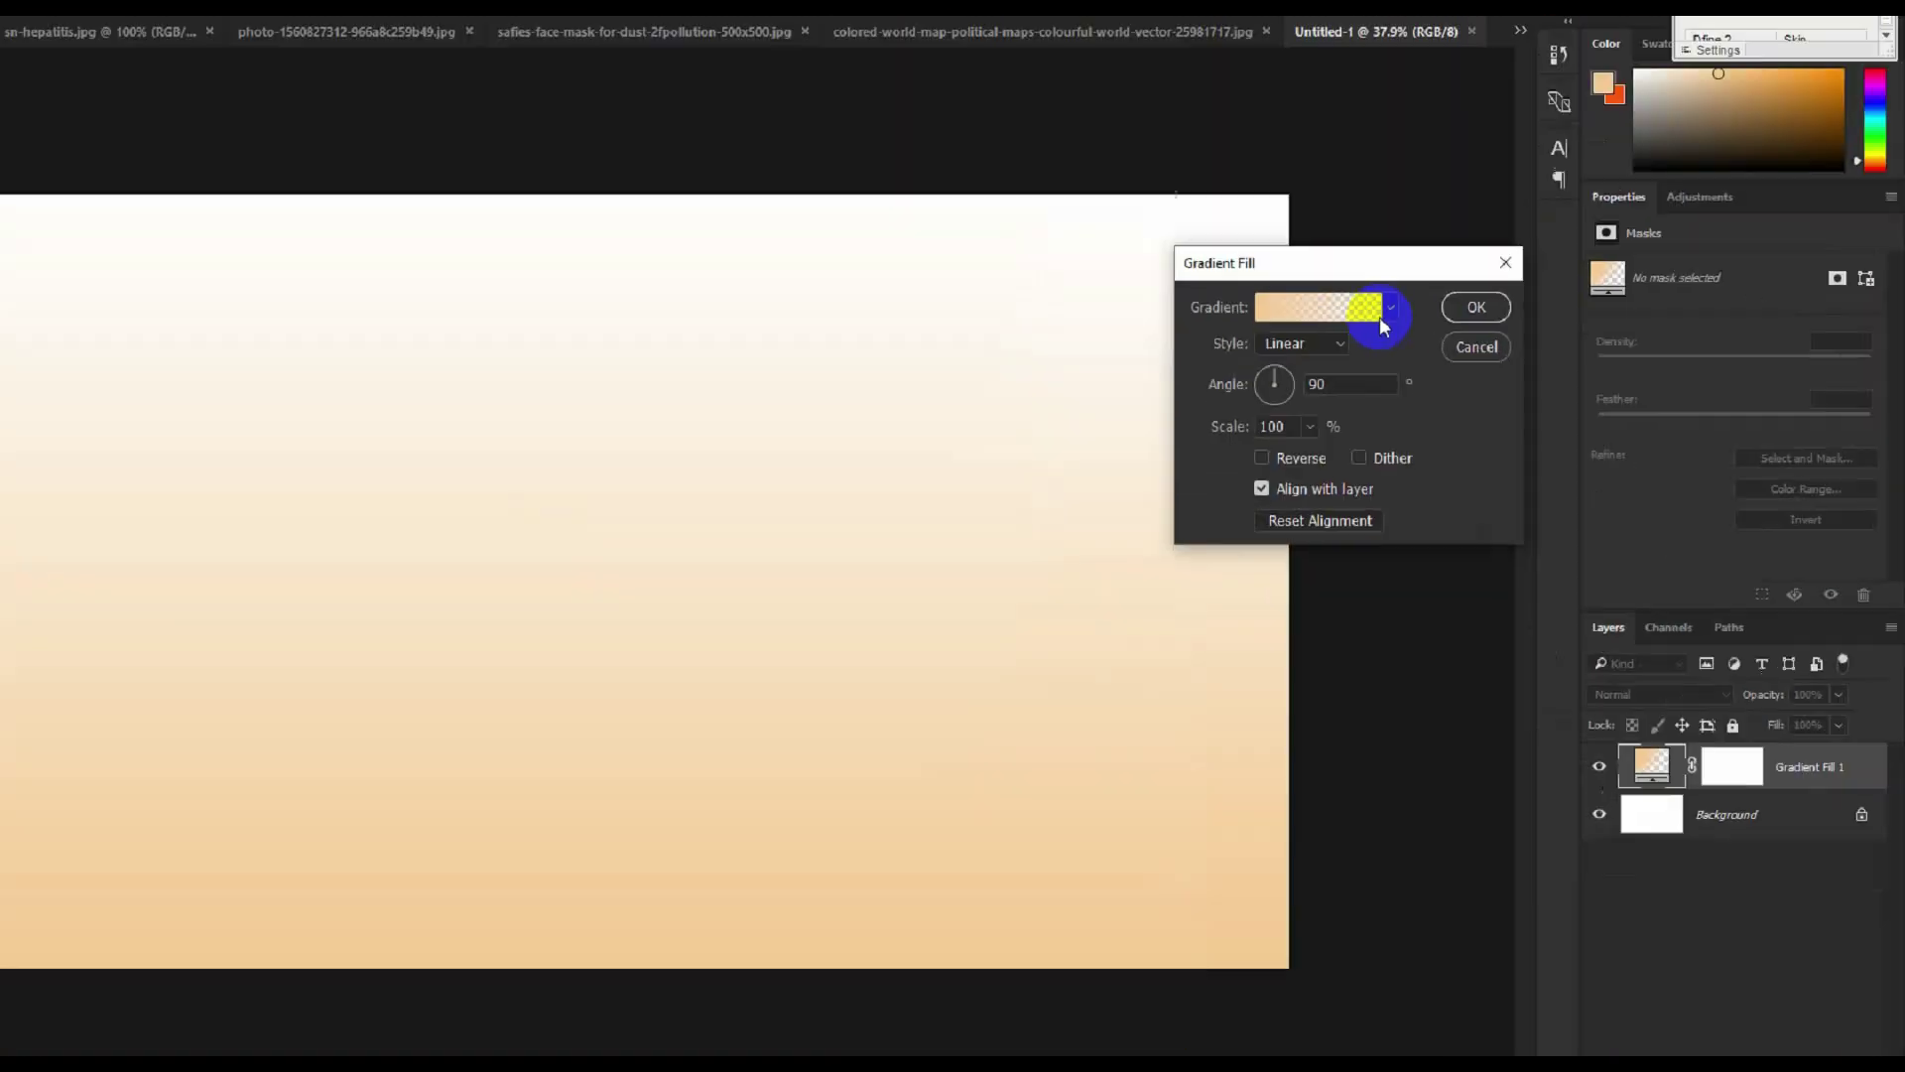
click(1004, 91)
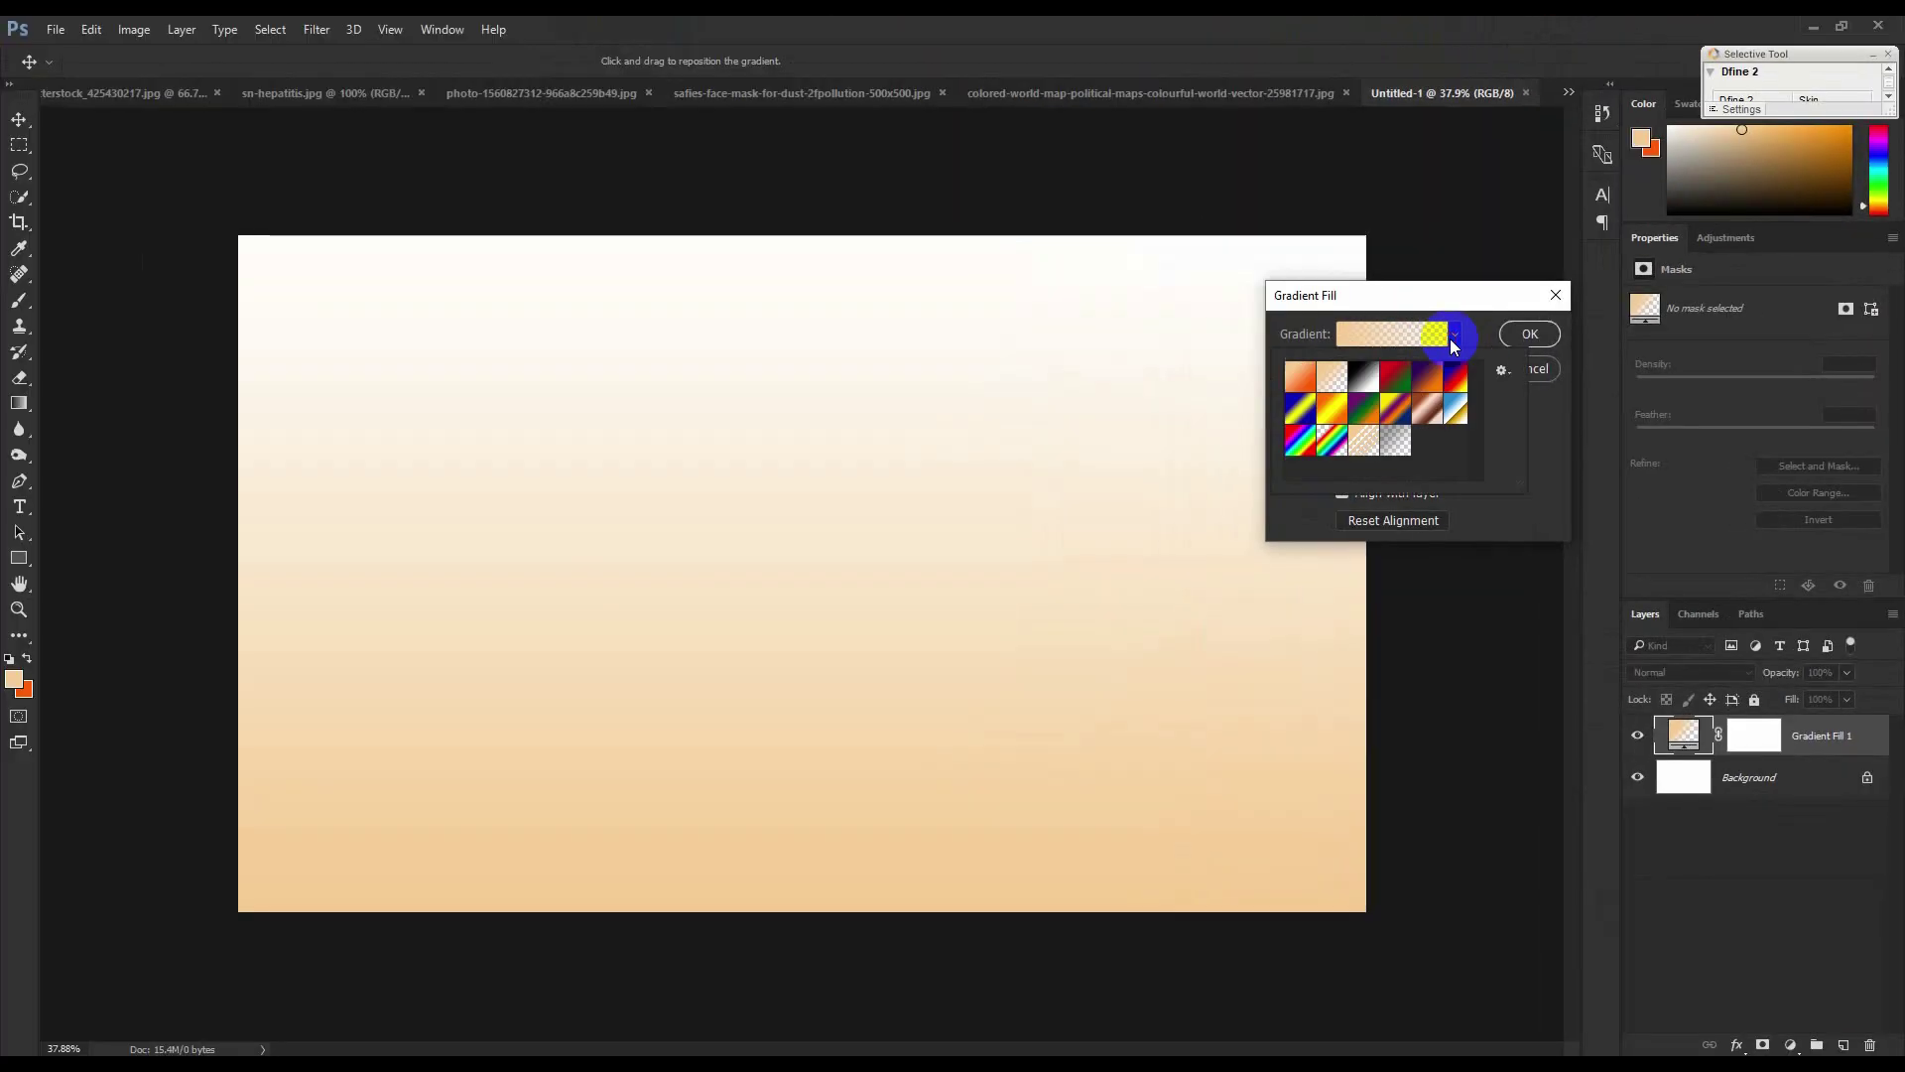
click(1306, 382)
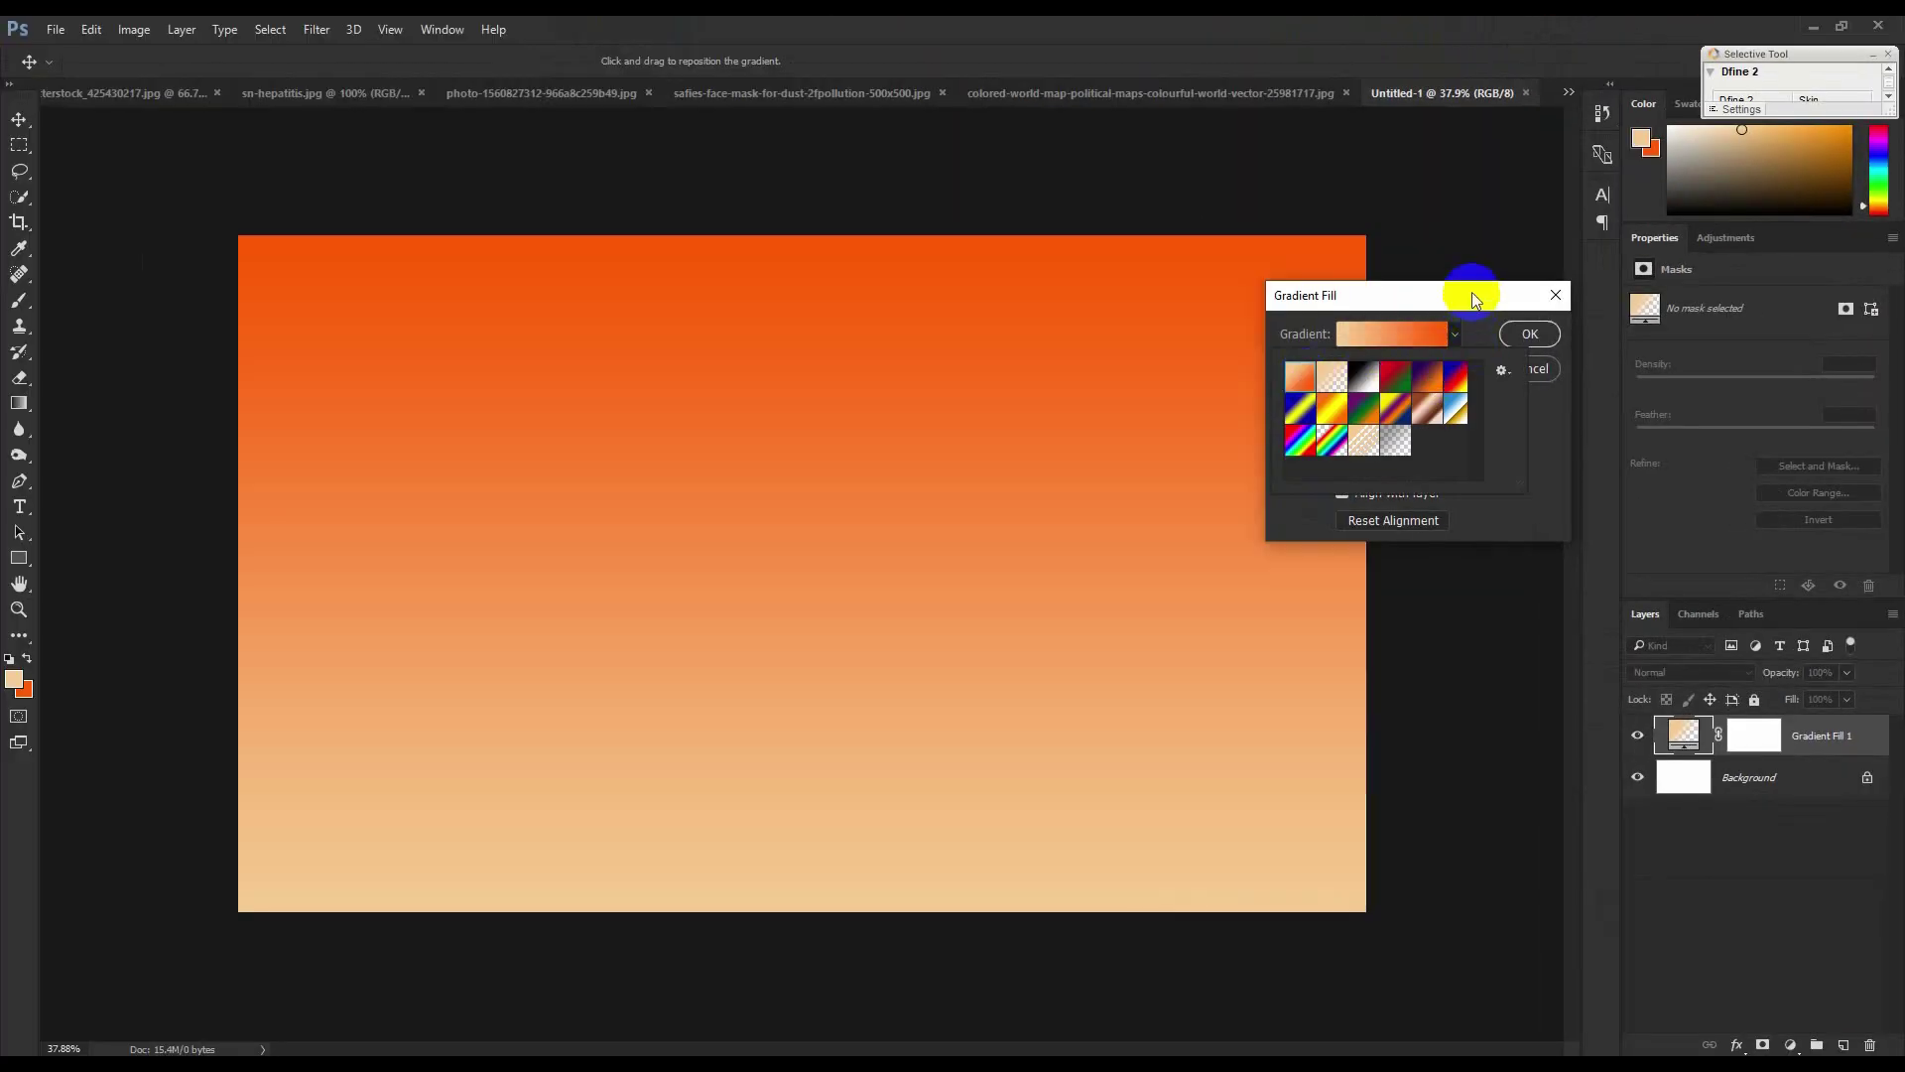
Make the gradient fill Radial at angle 40.36° and 188% scale, with its centre left of the canvas middle.
click(1473, 292)
click(1388, 367)
click(1382, 399)
drag(789, 516, 653, 536)
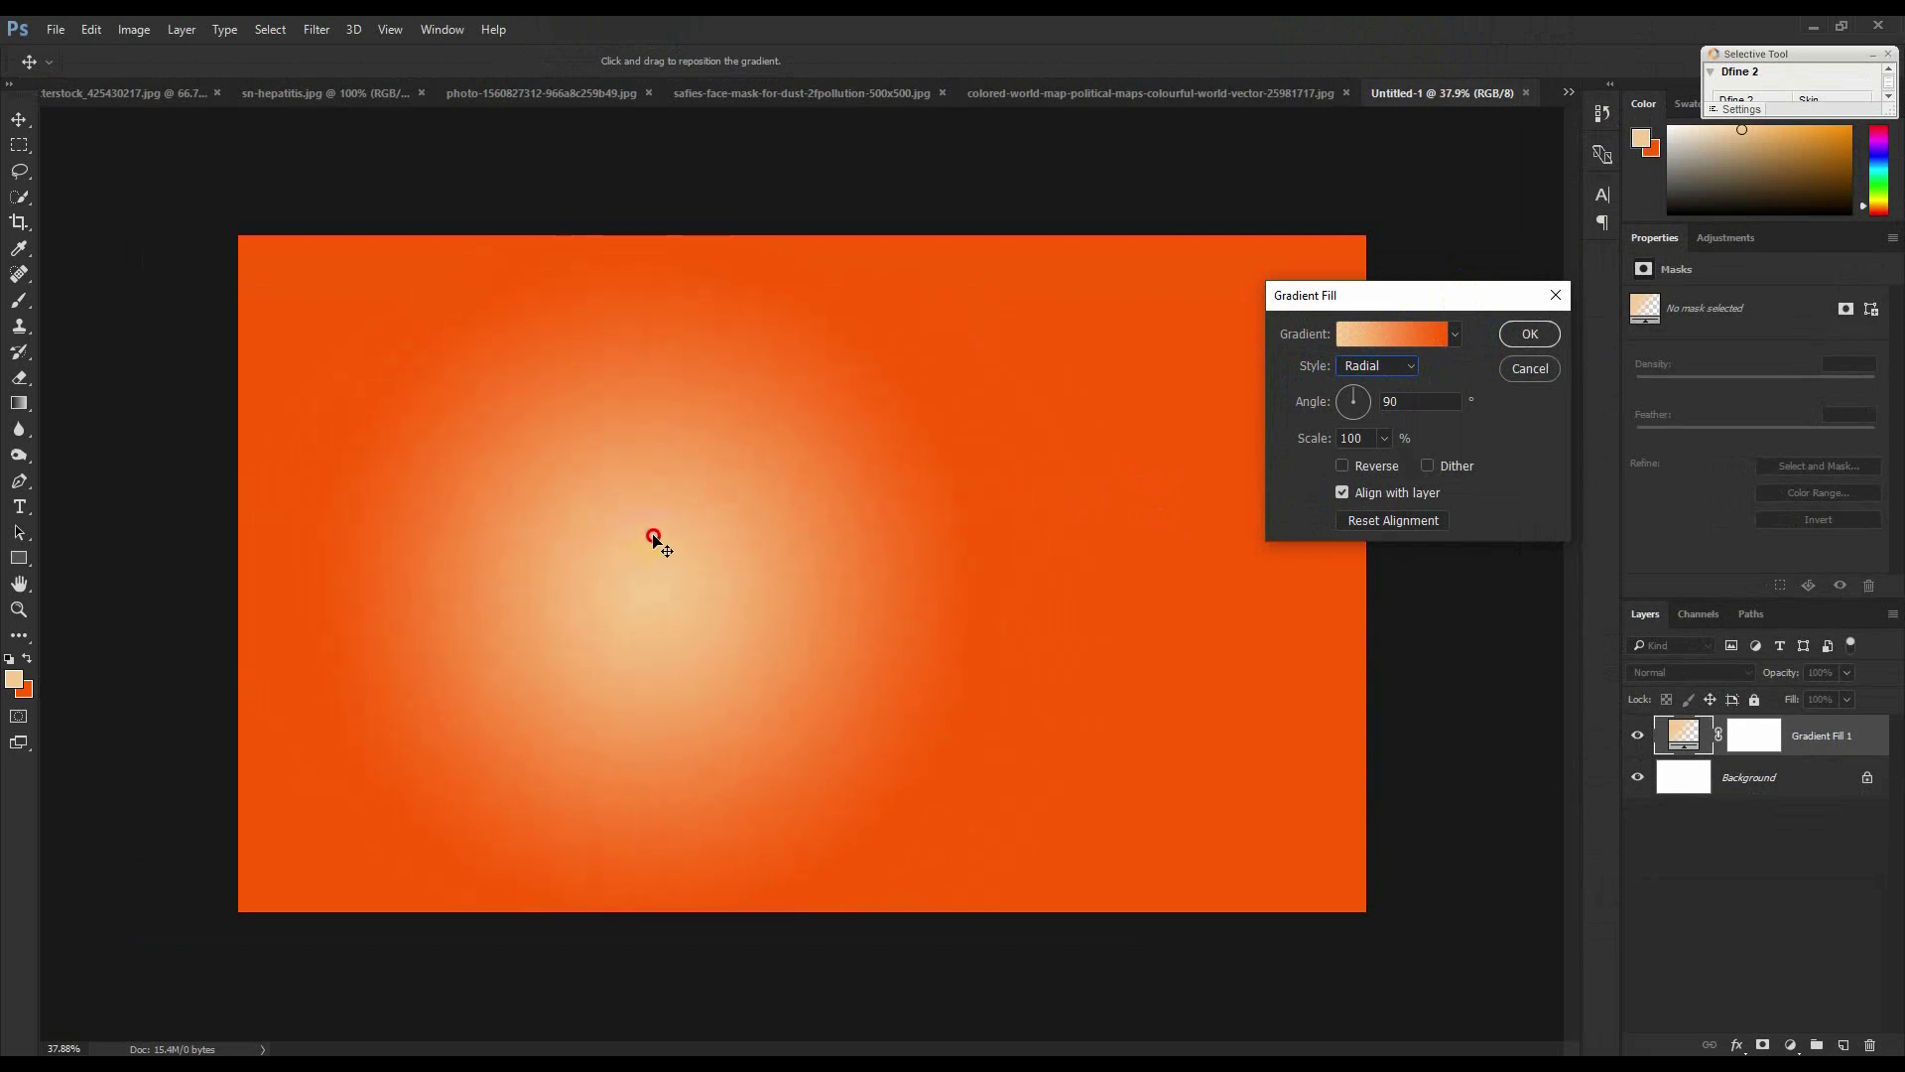
drag(1374, 397, 1378, 390)
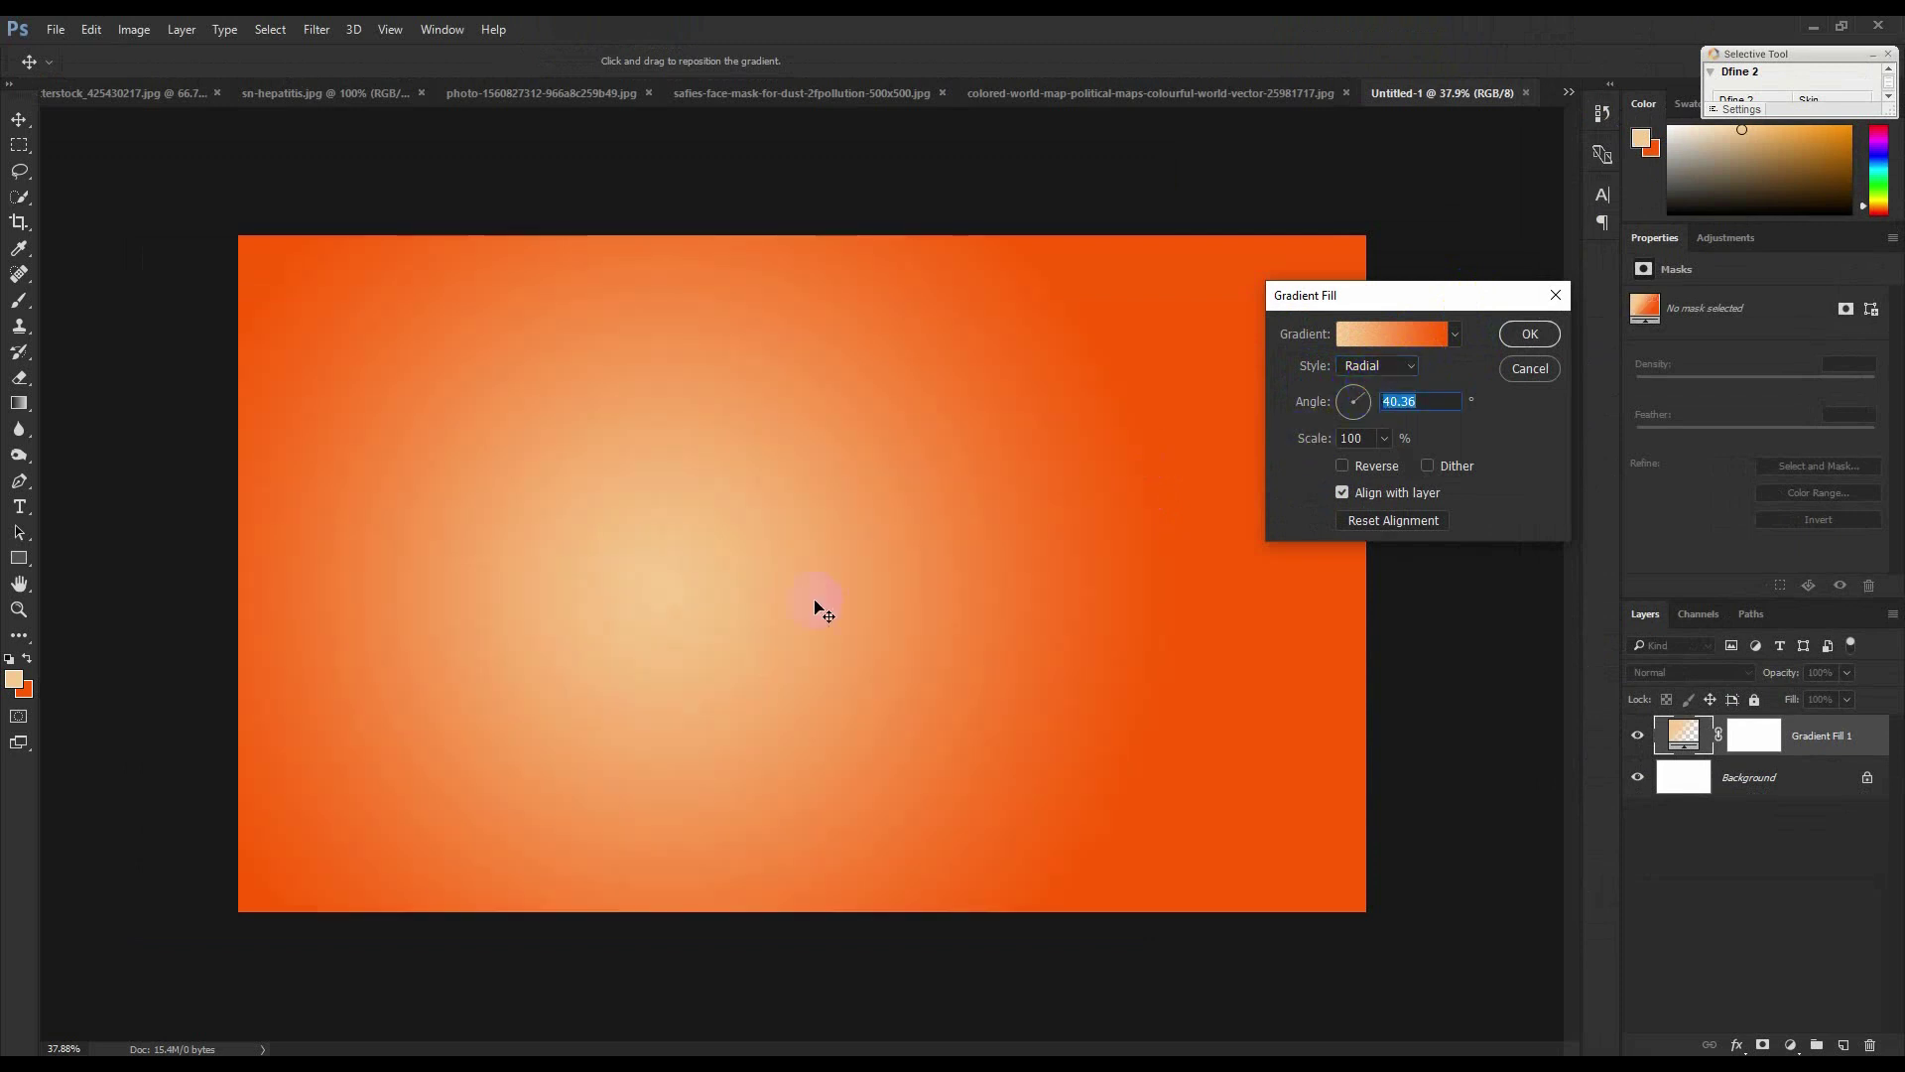
drag(1385, 466, 1394, 475)
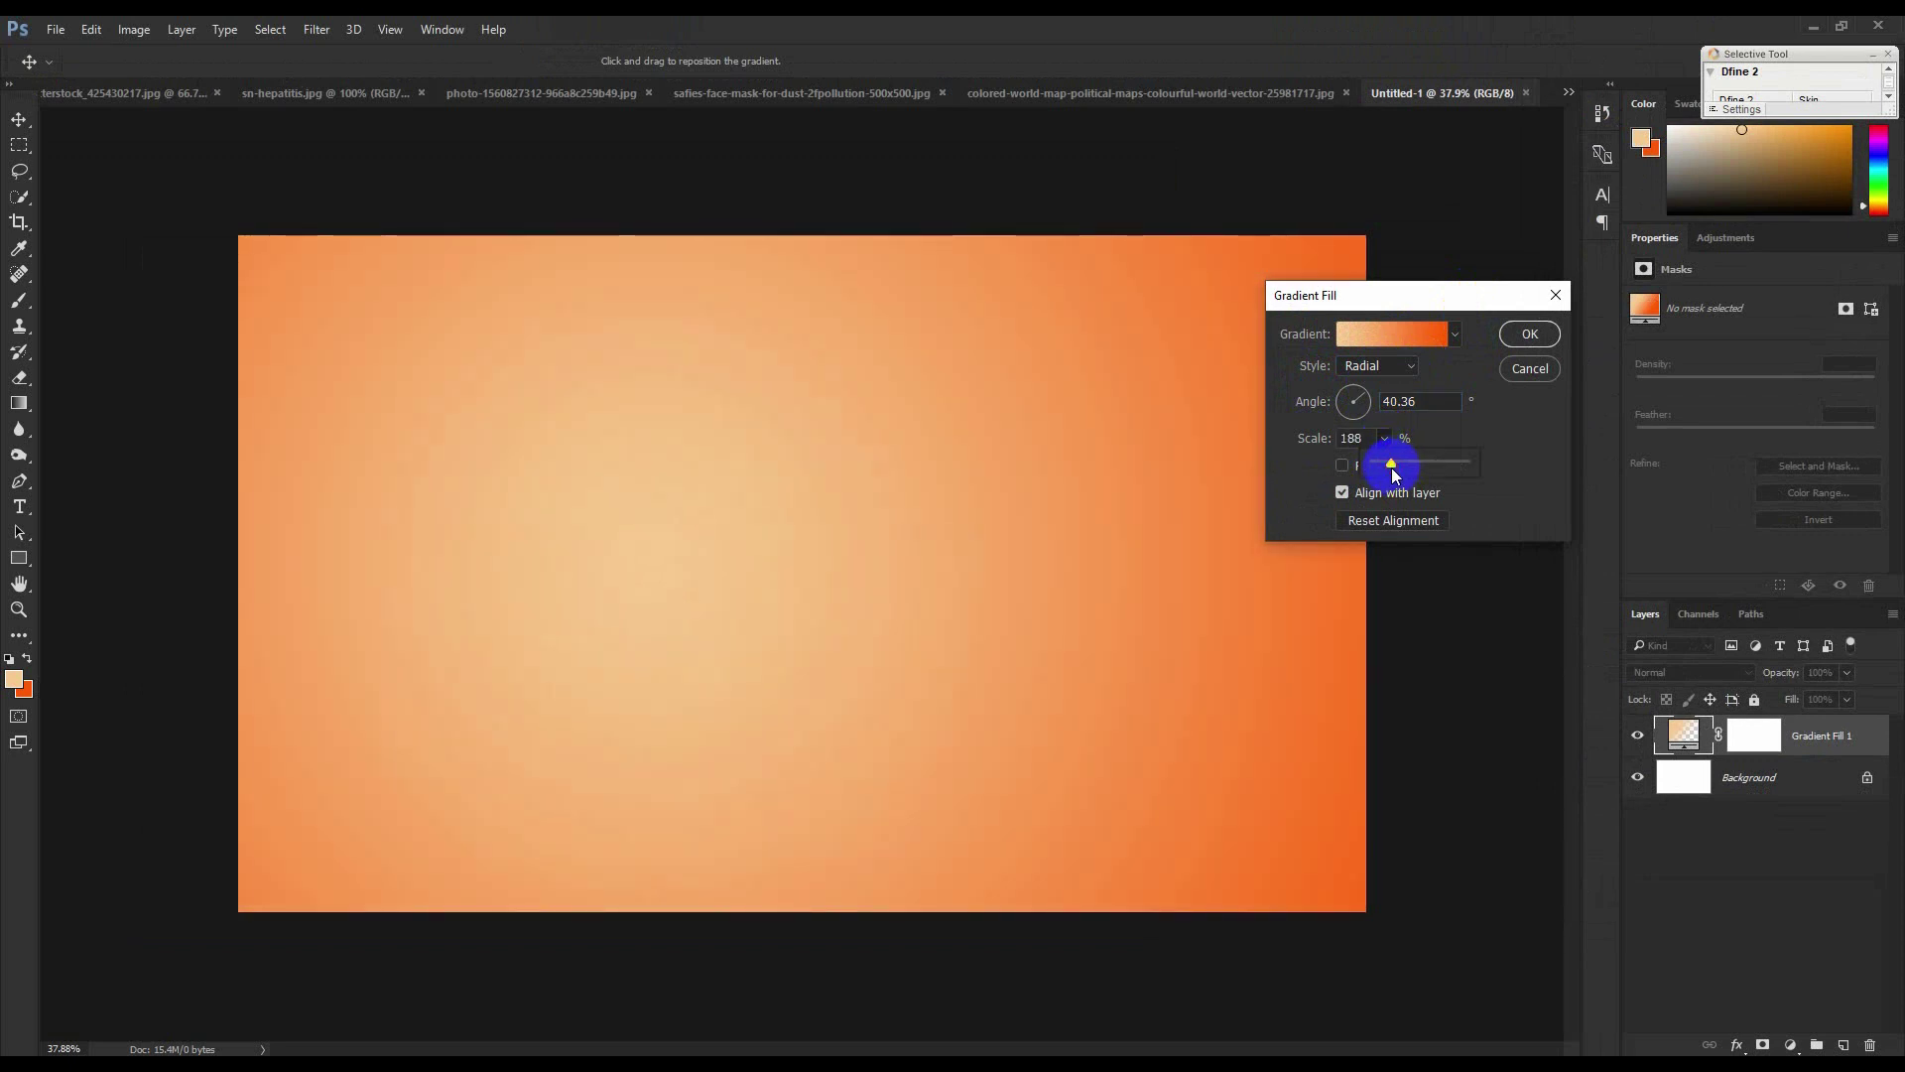
click(1531, 334)
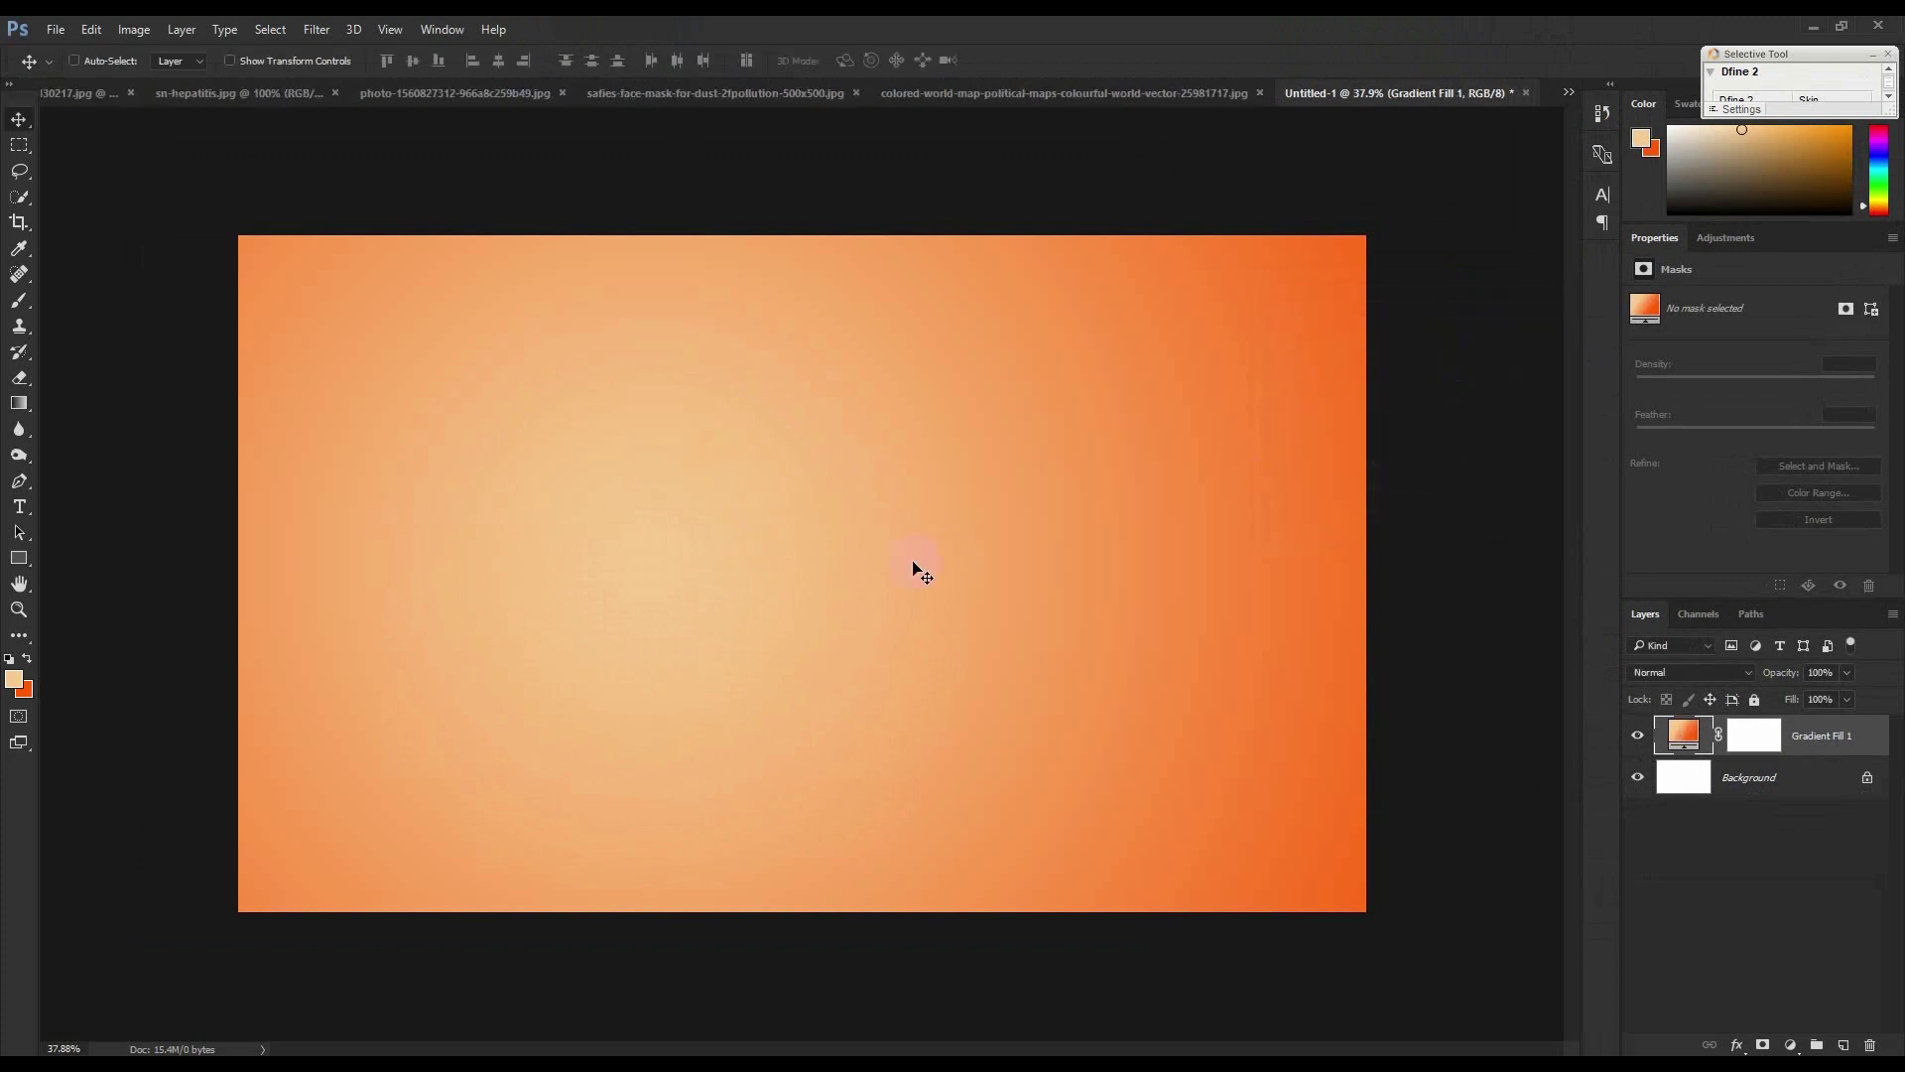
double_click(1705, 729)
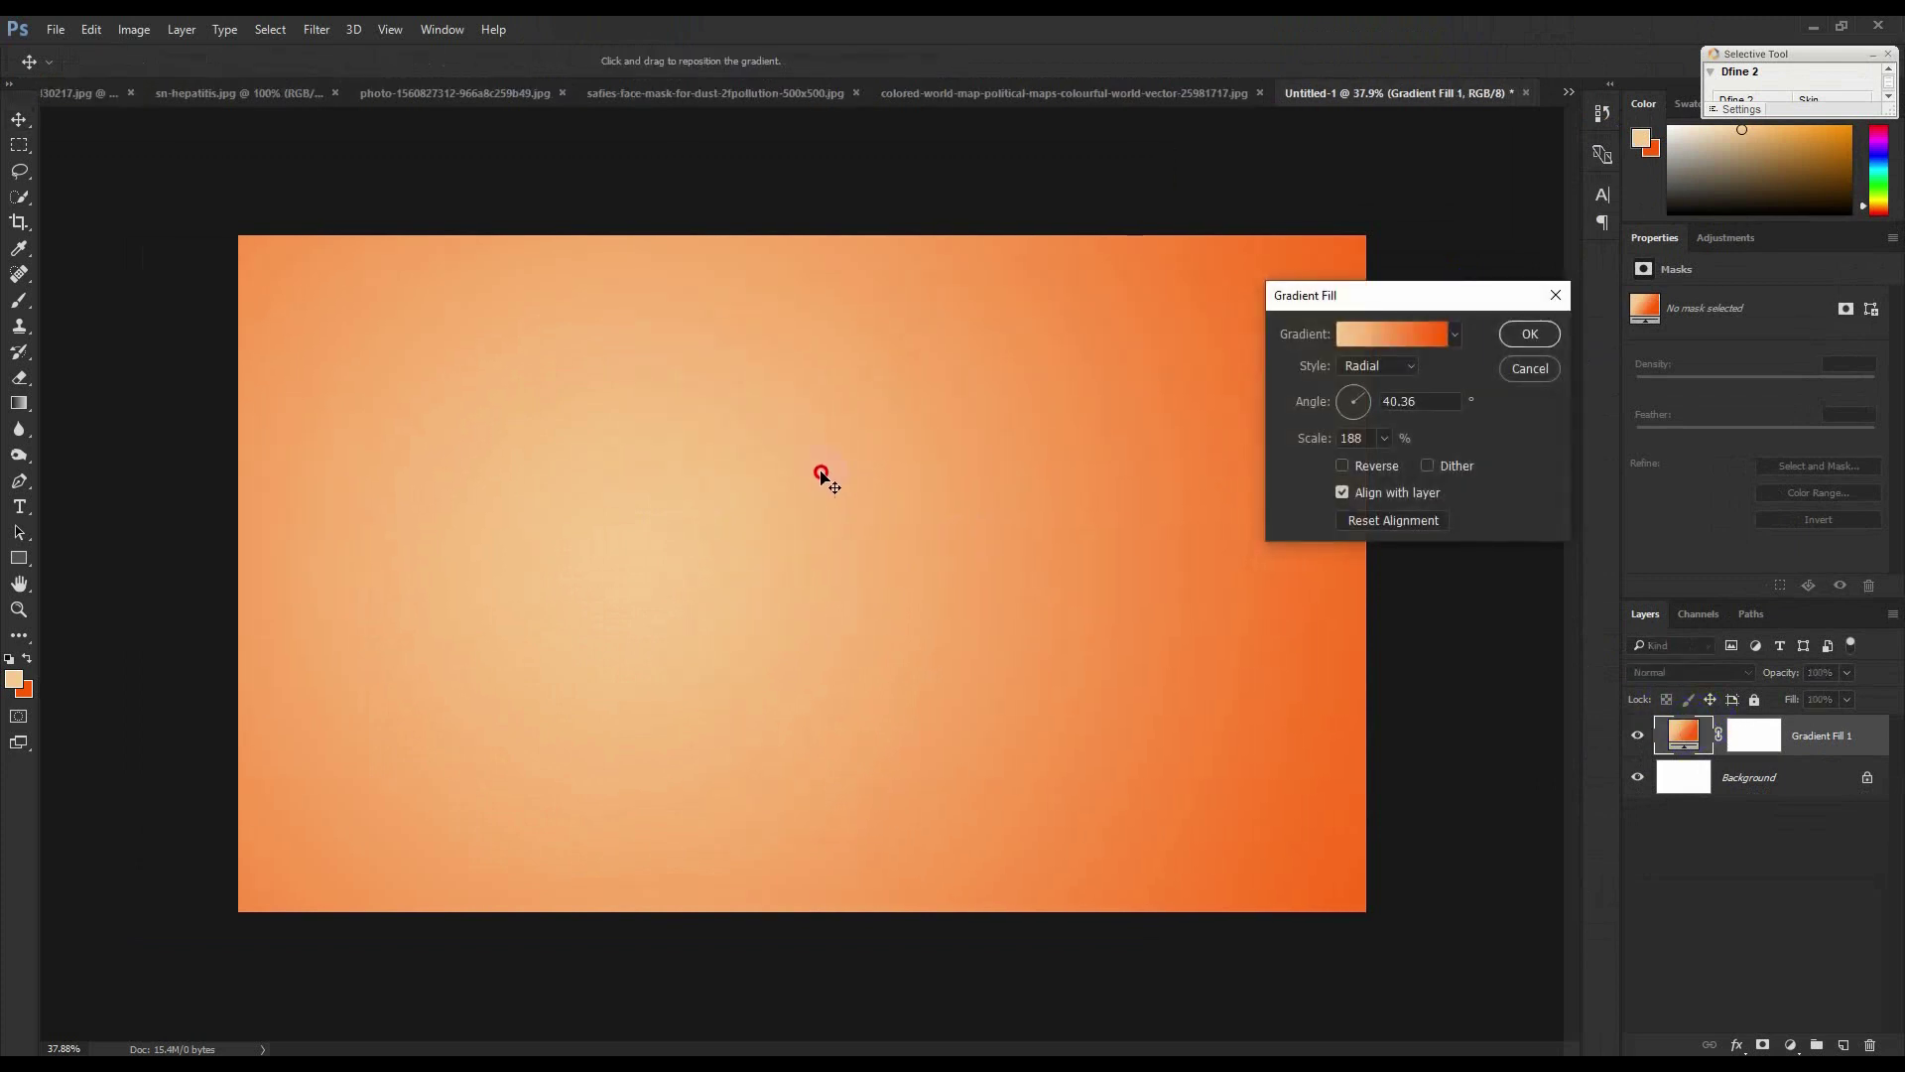
click(1529, 334)
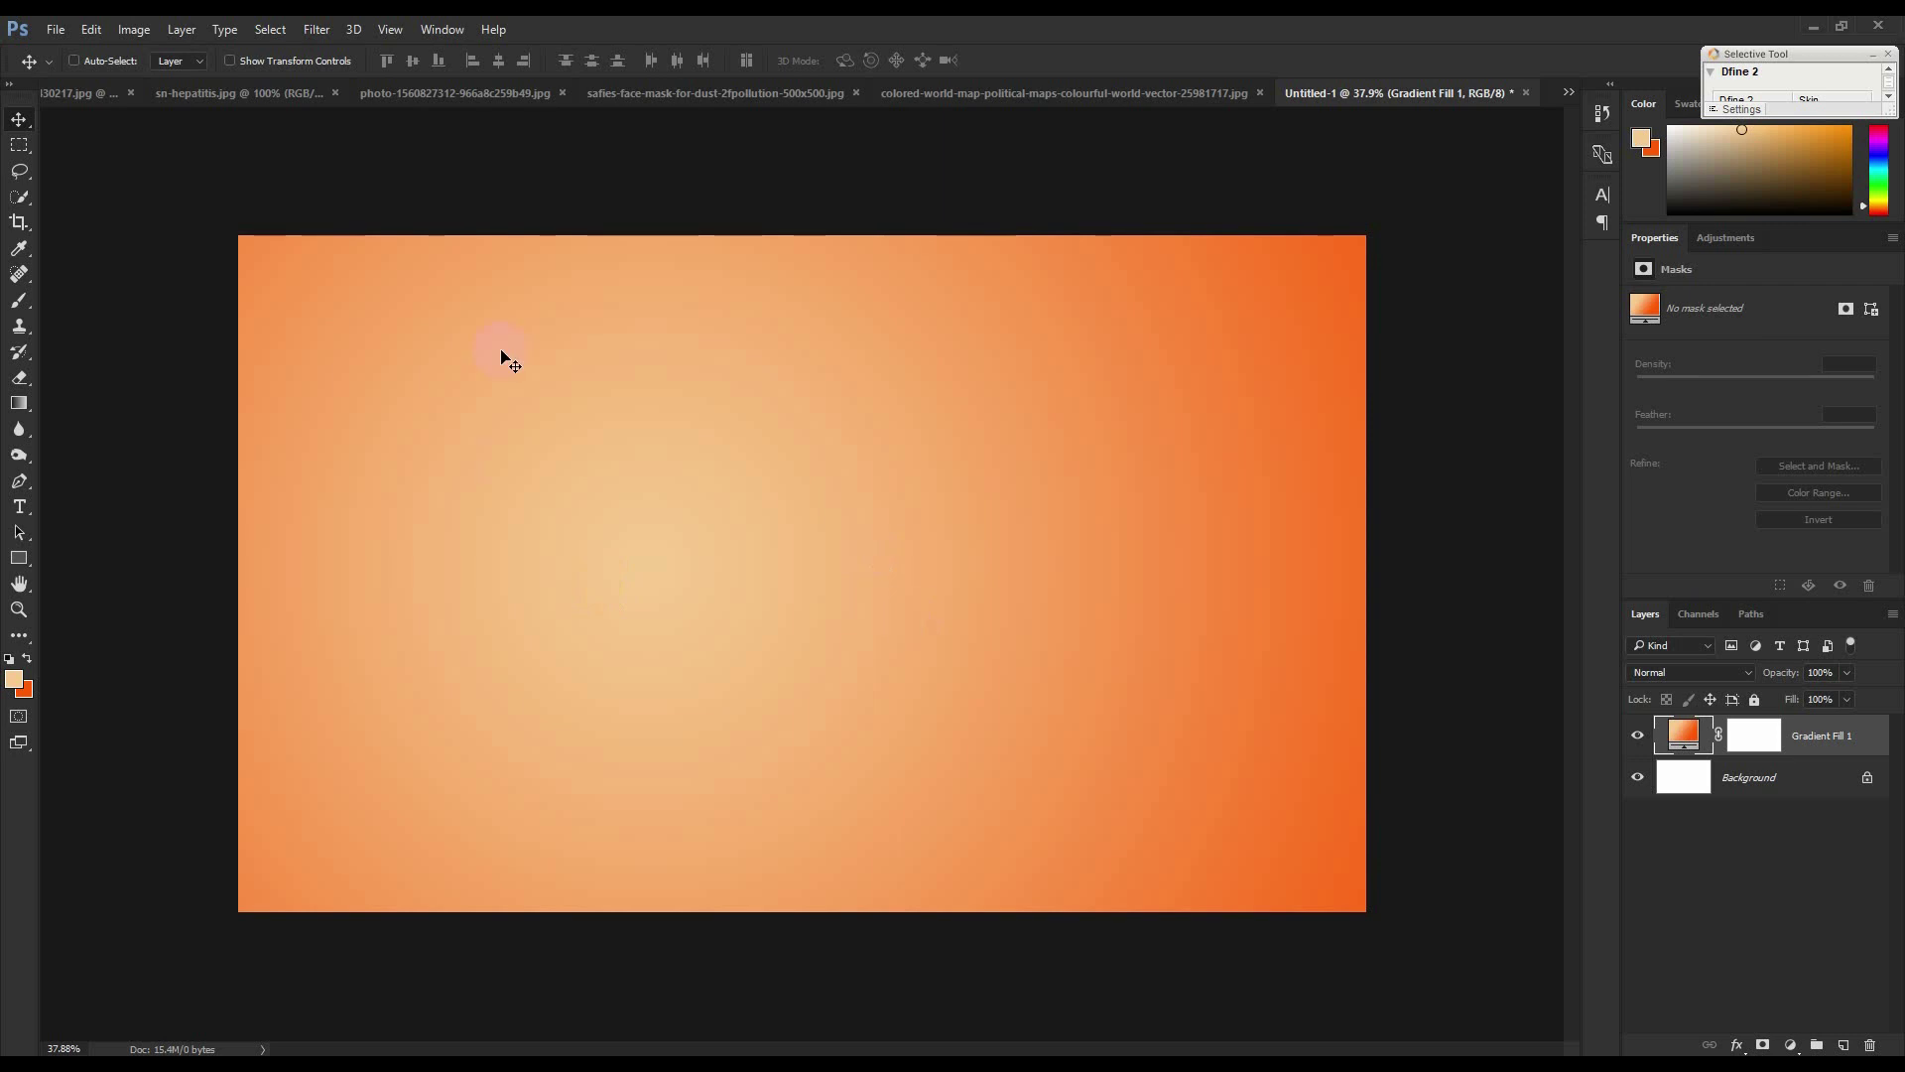
Try to carry the cut-out portrait from IMG_0610.JPG over into another open document.
click(119, 93)
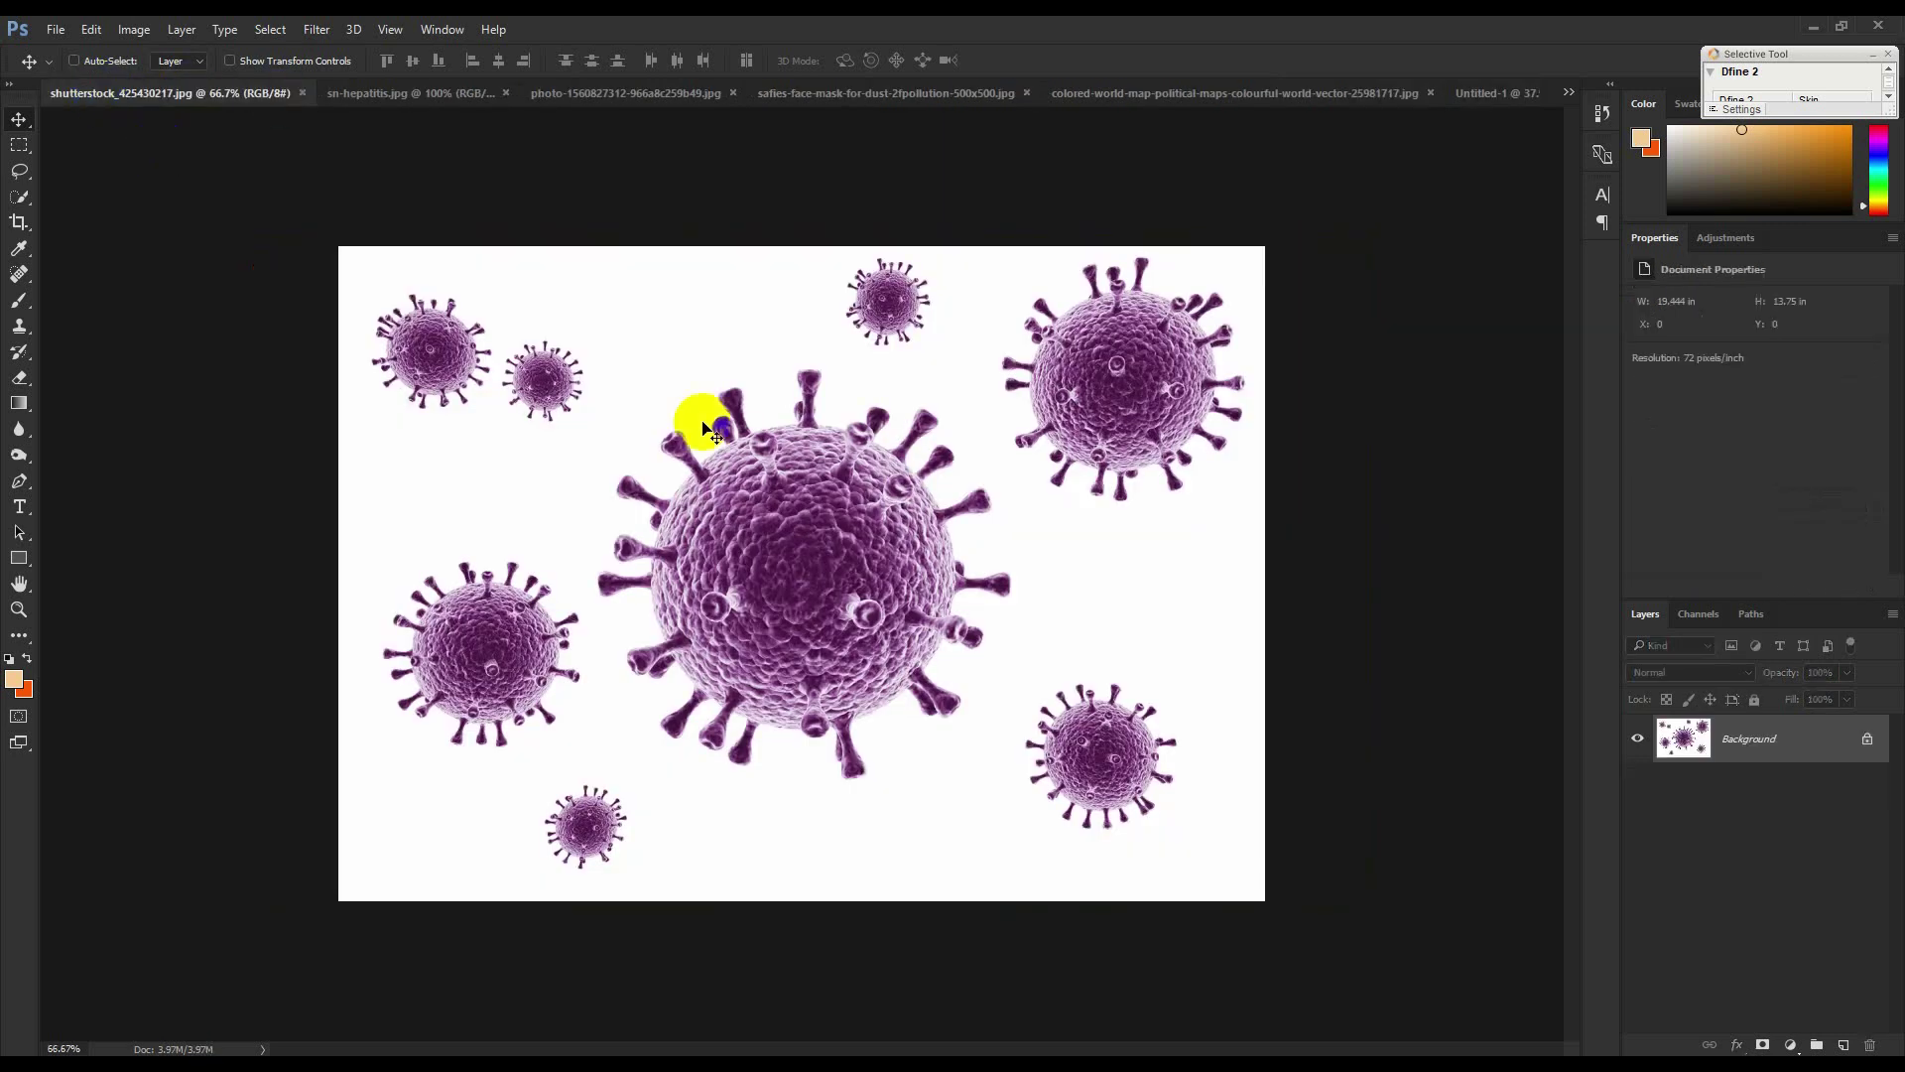
click(1566, 93)
click(1294, 97)
drag(873, 426, 989, 94)
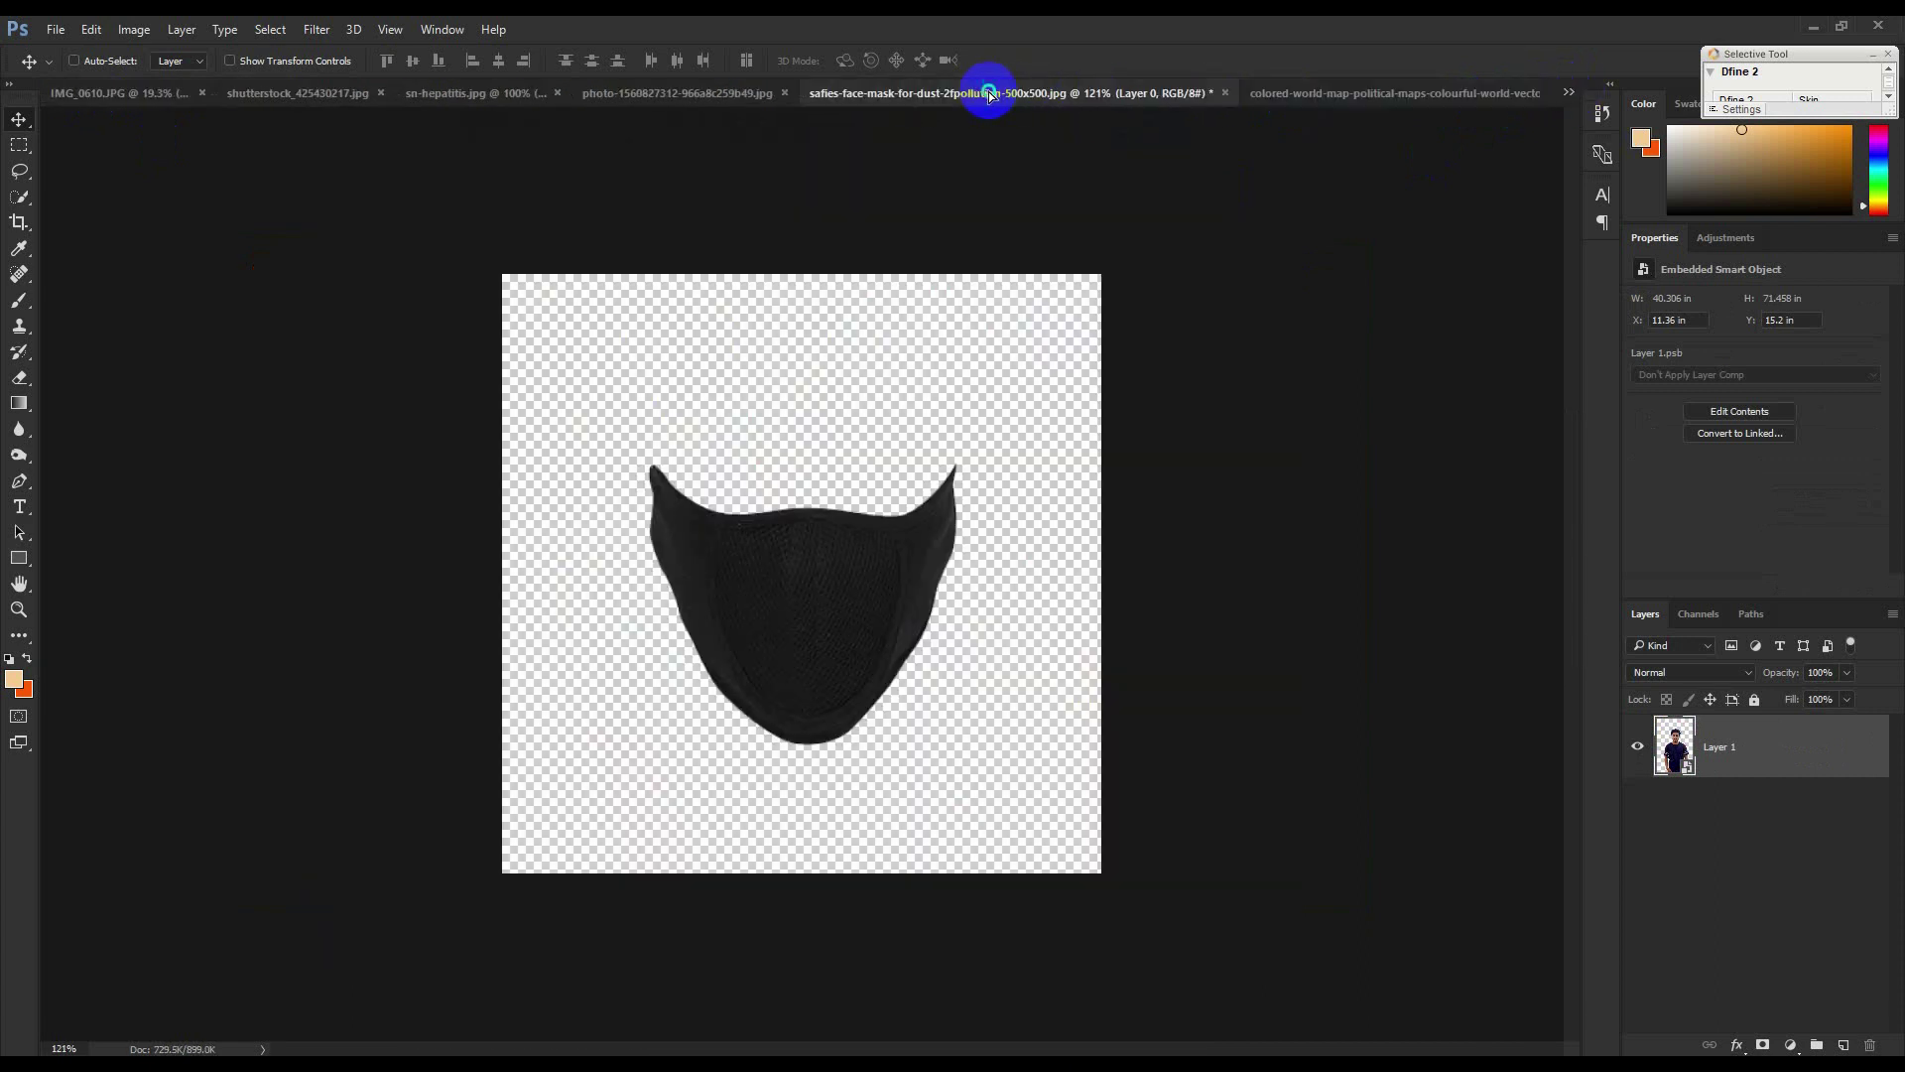
Duplicate the cut-out portrait layer from IMG_0610.JPG into Untitled-1 as Layer 1 and switch to that document.
click(62, 93)
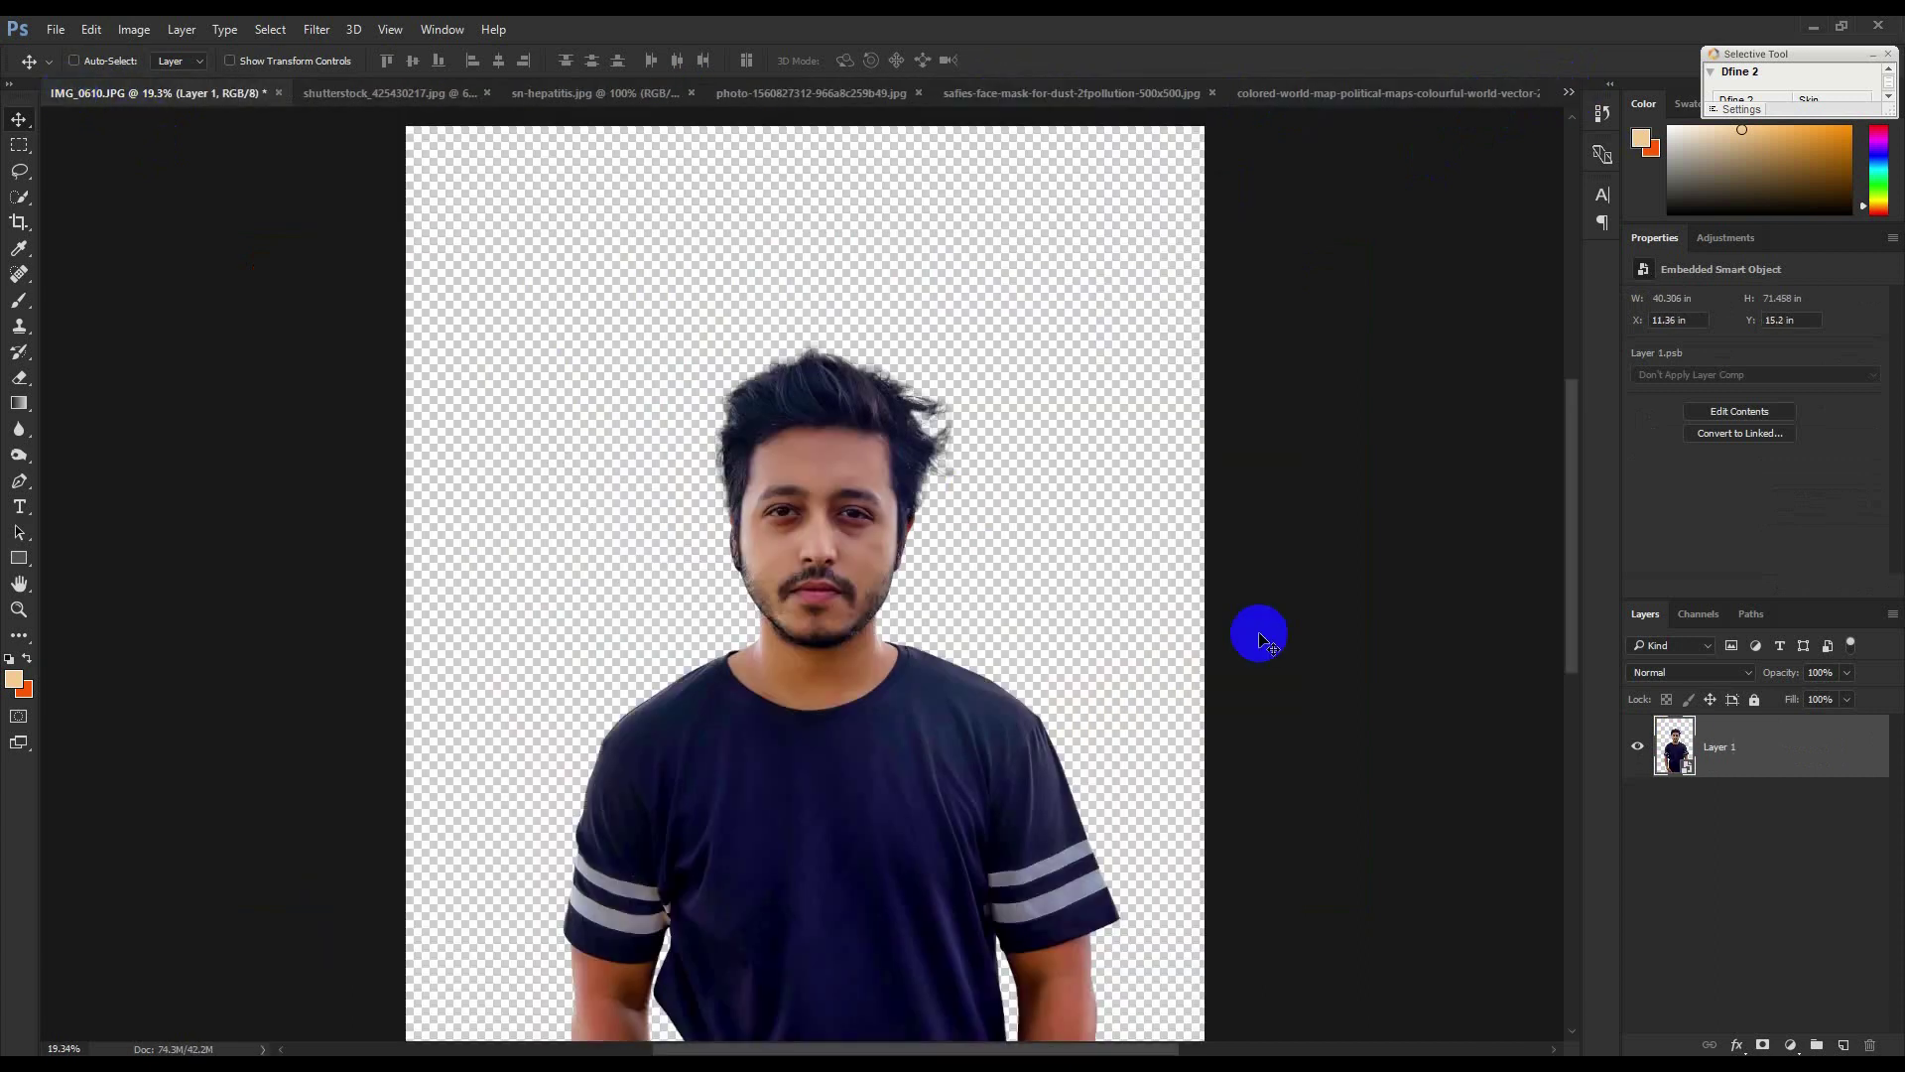
right_click(1812, 760)
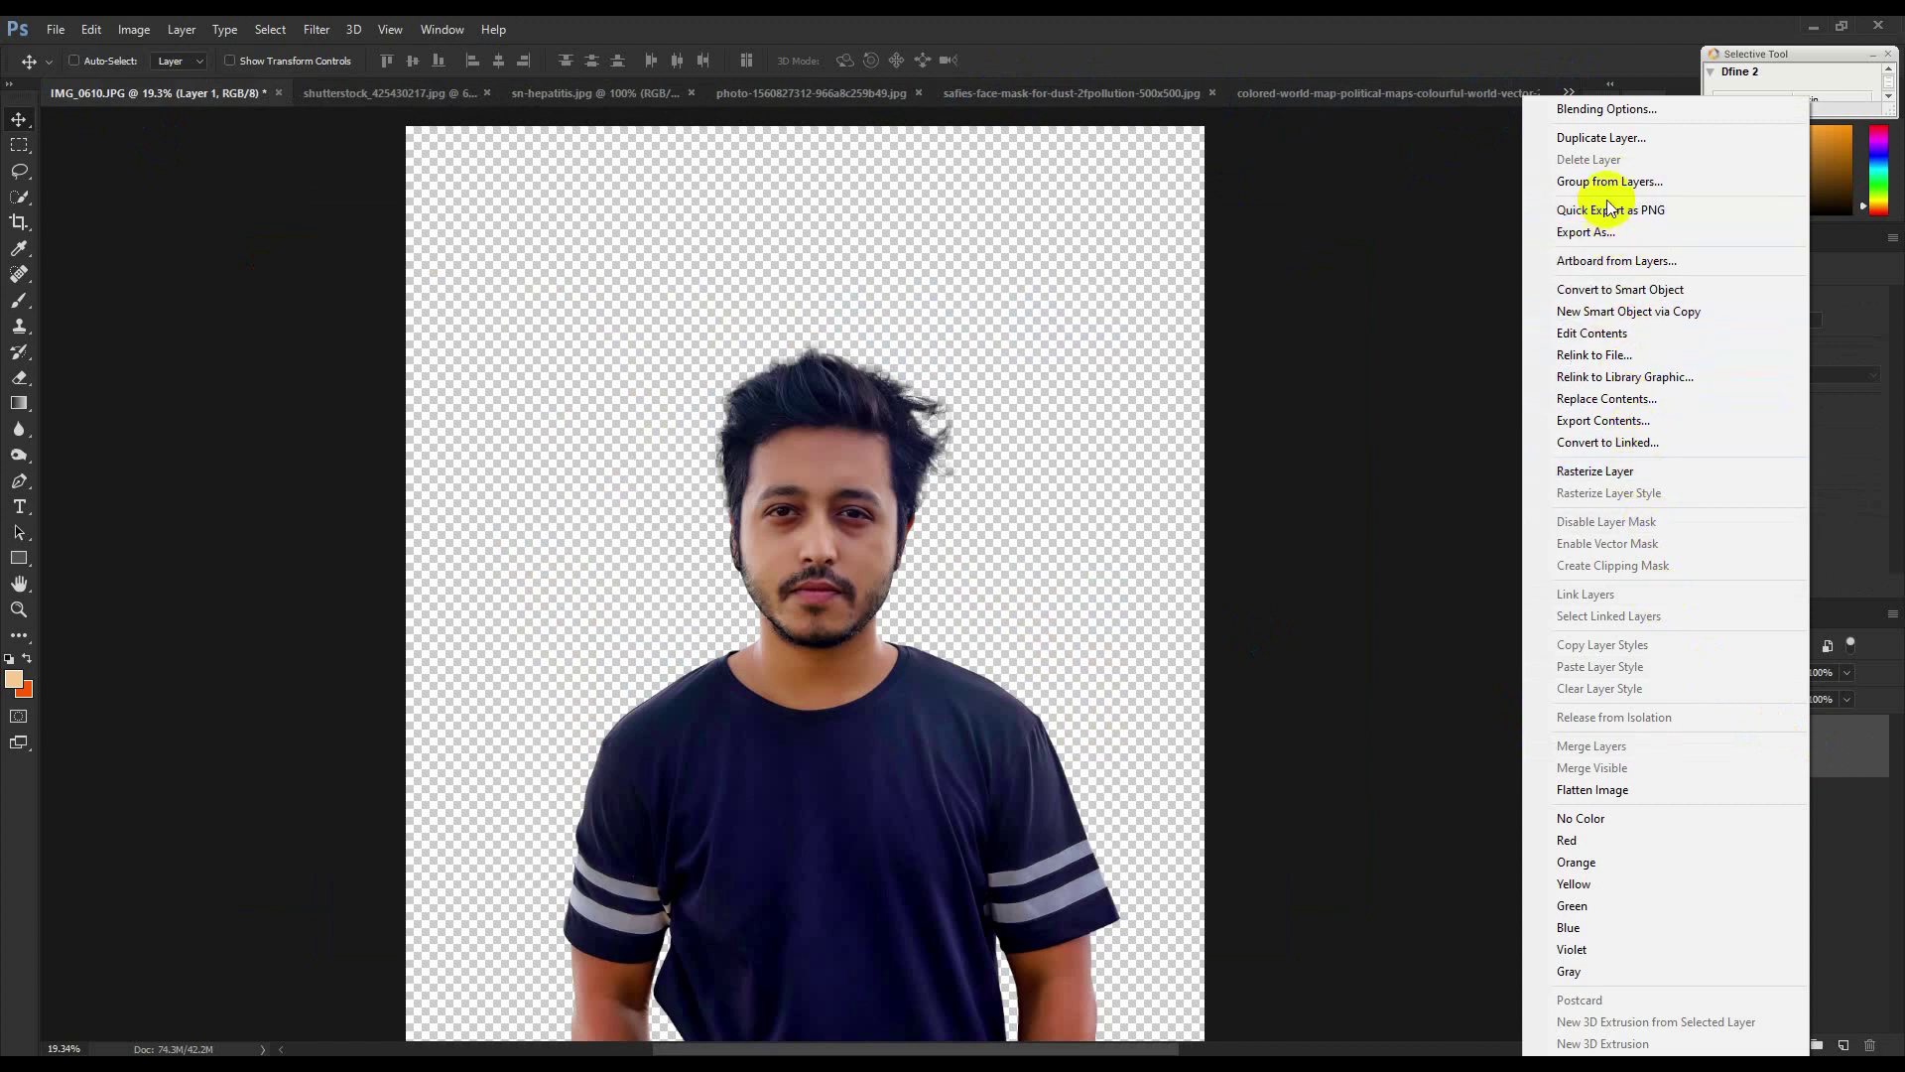
click(1598, 138)
click(951, 407)
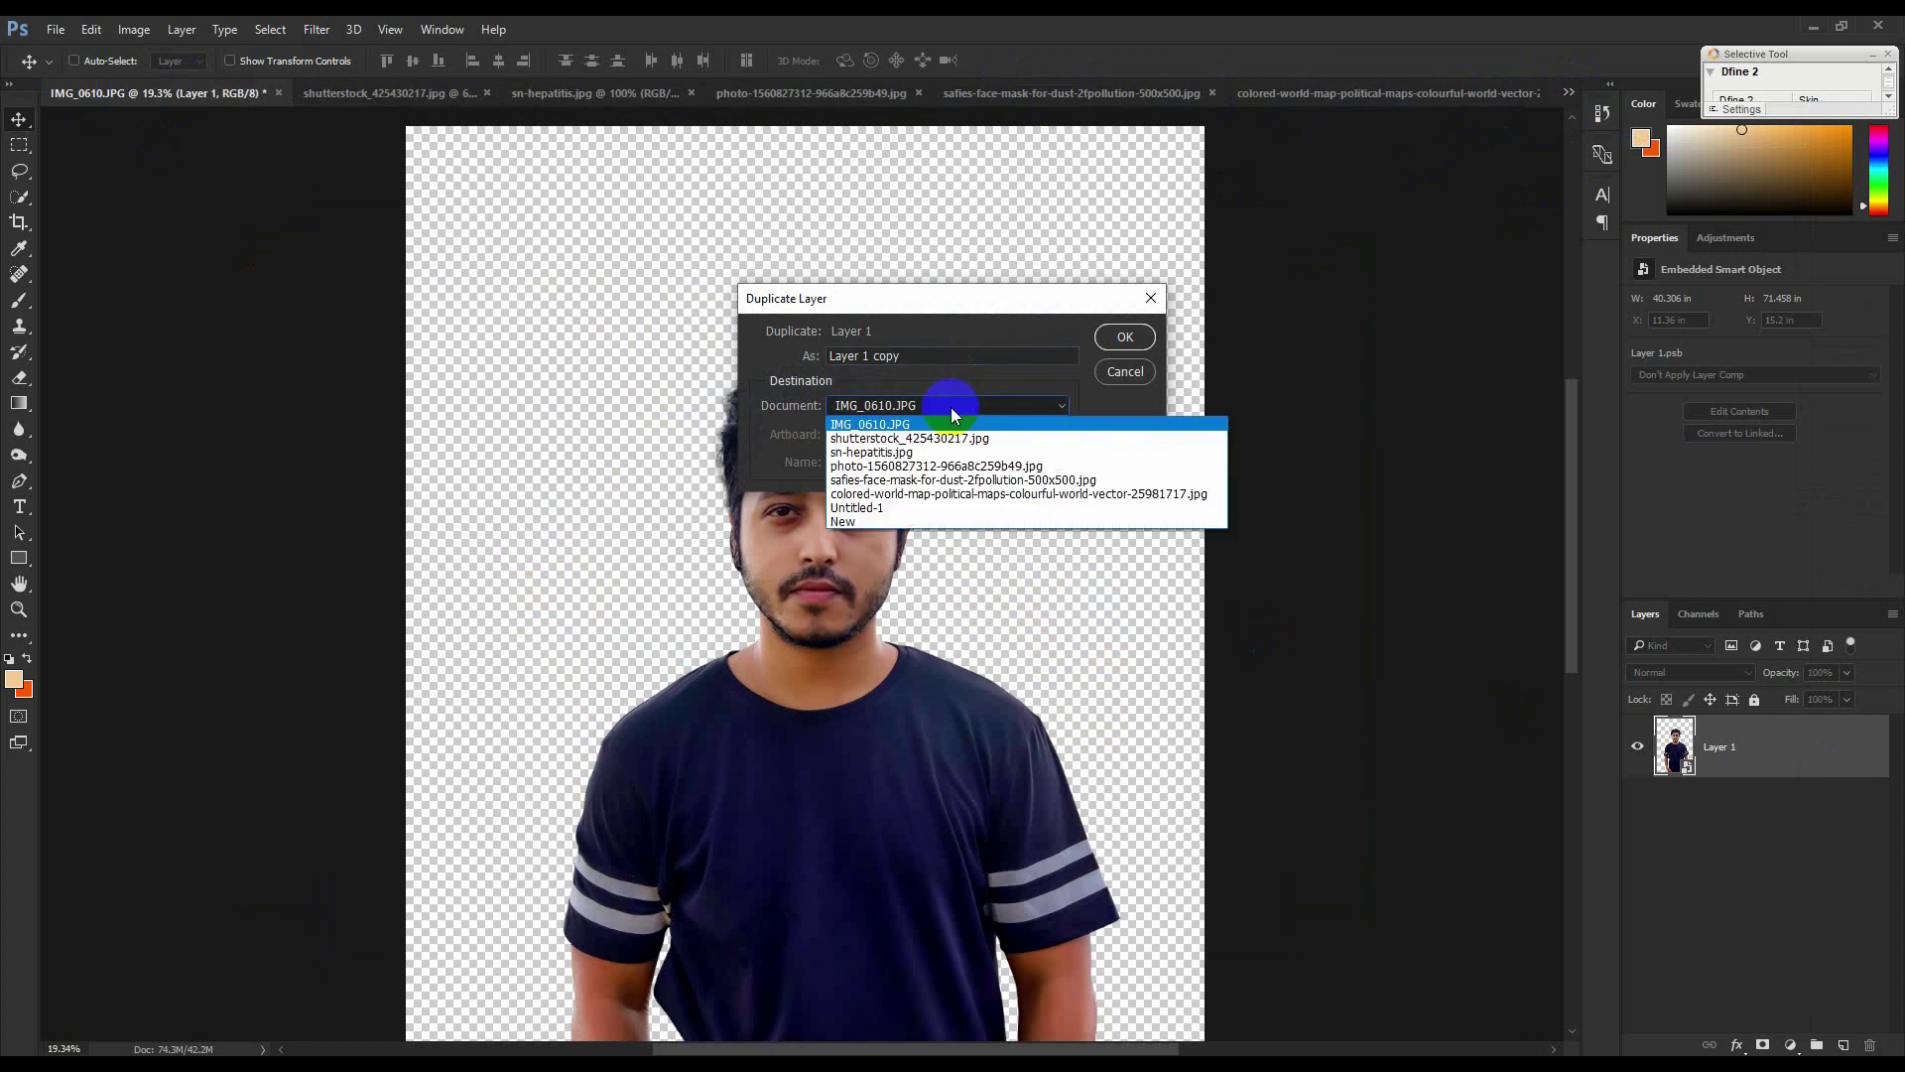
click(908, 509)
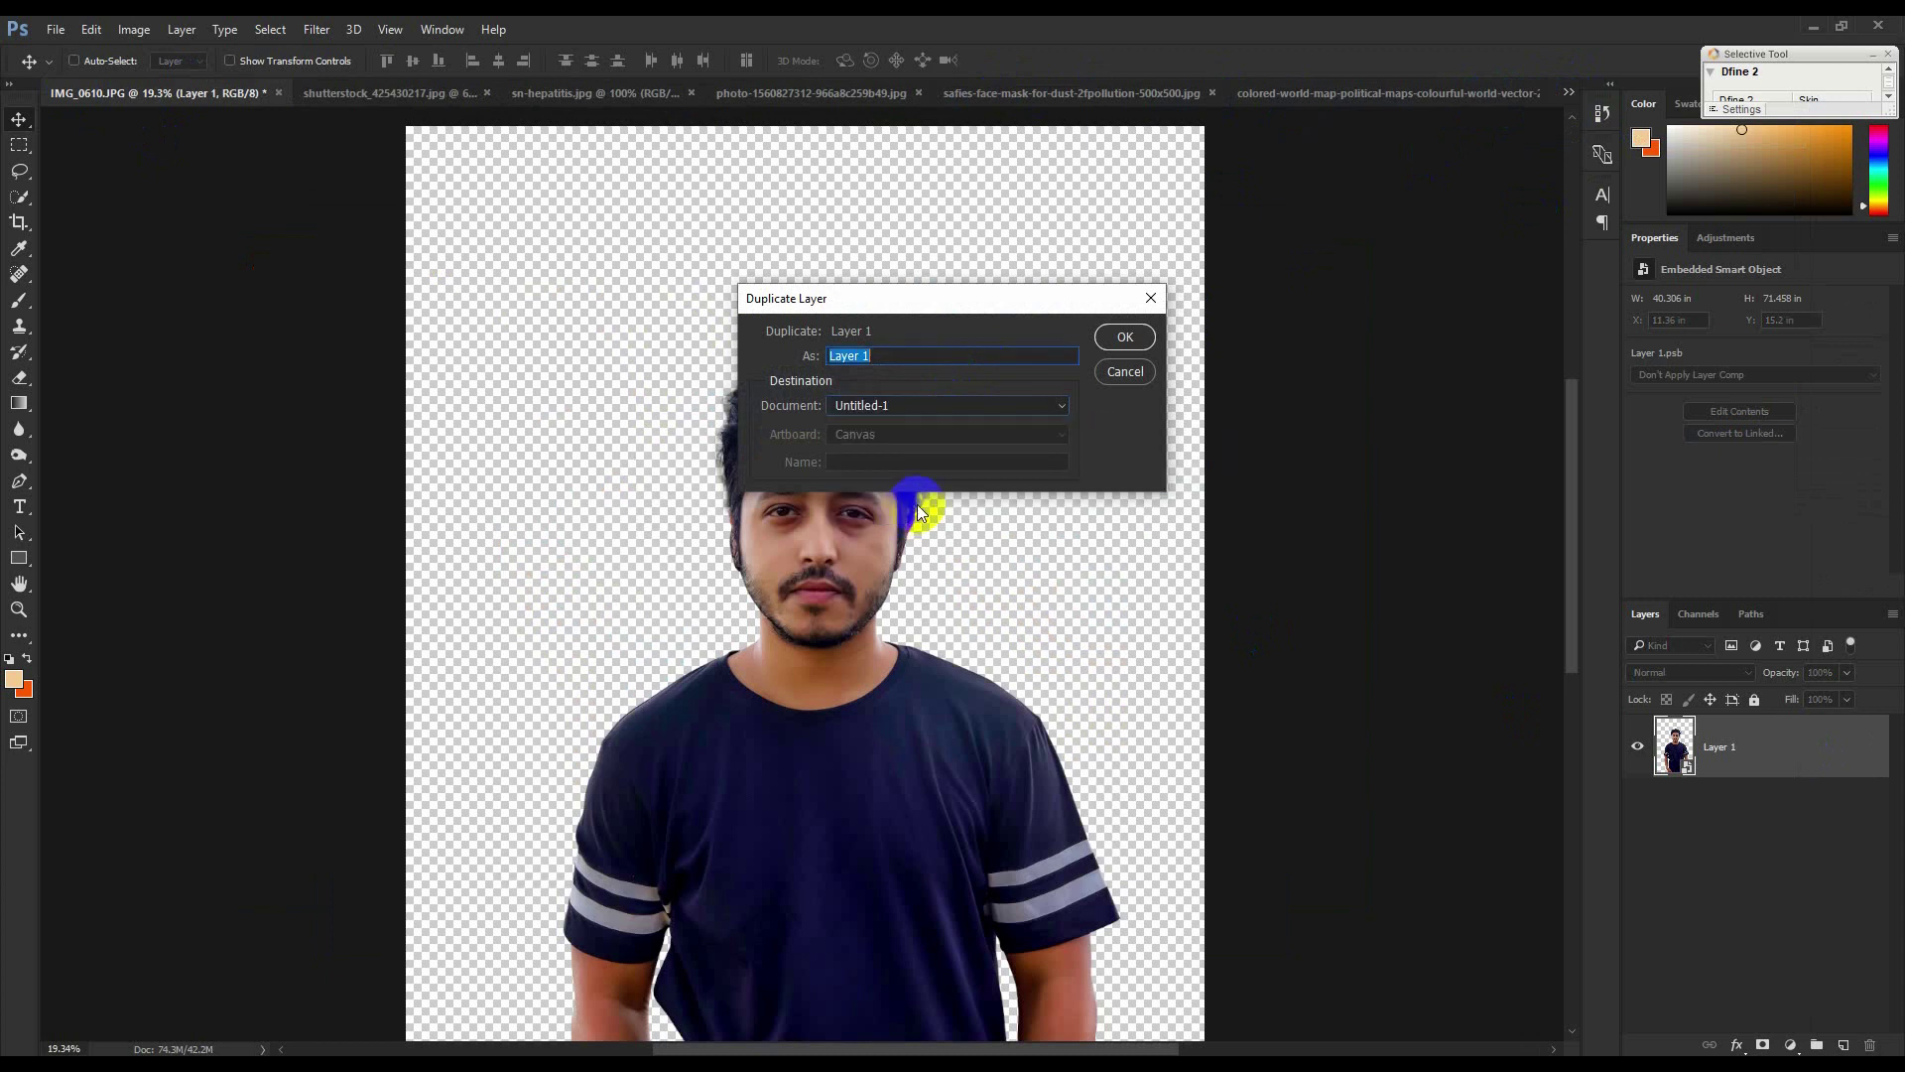
click(1125, 337)
click(1568, 92)
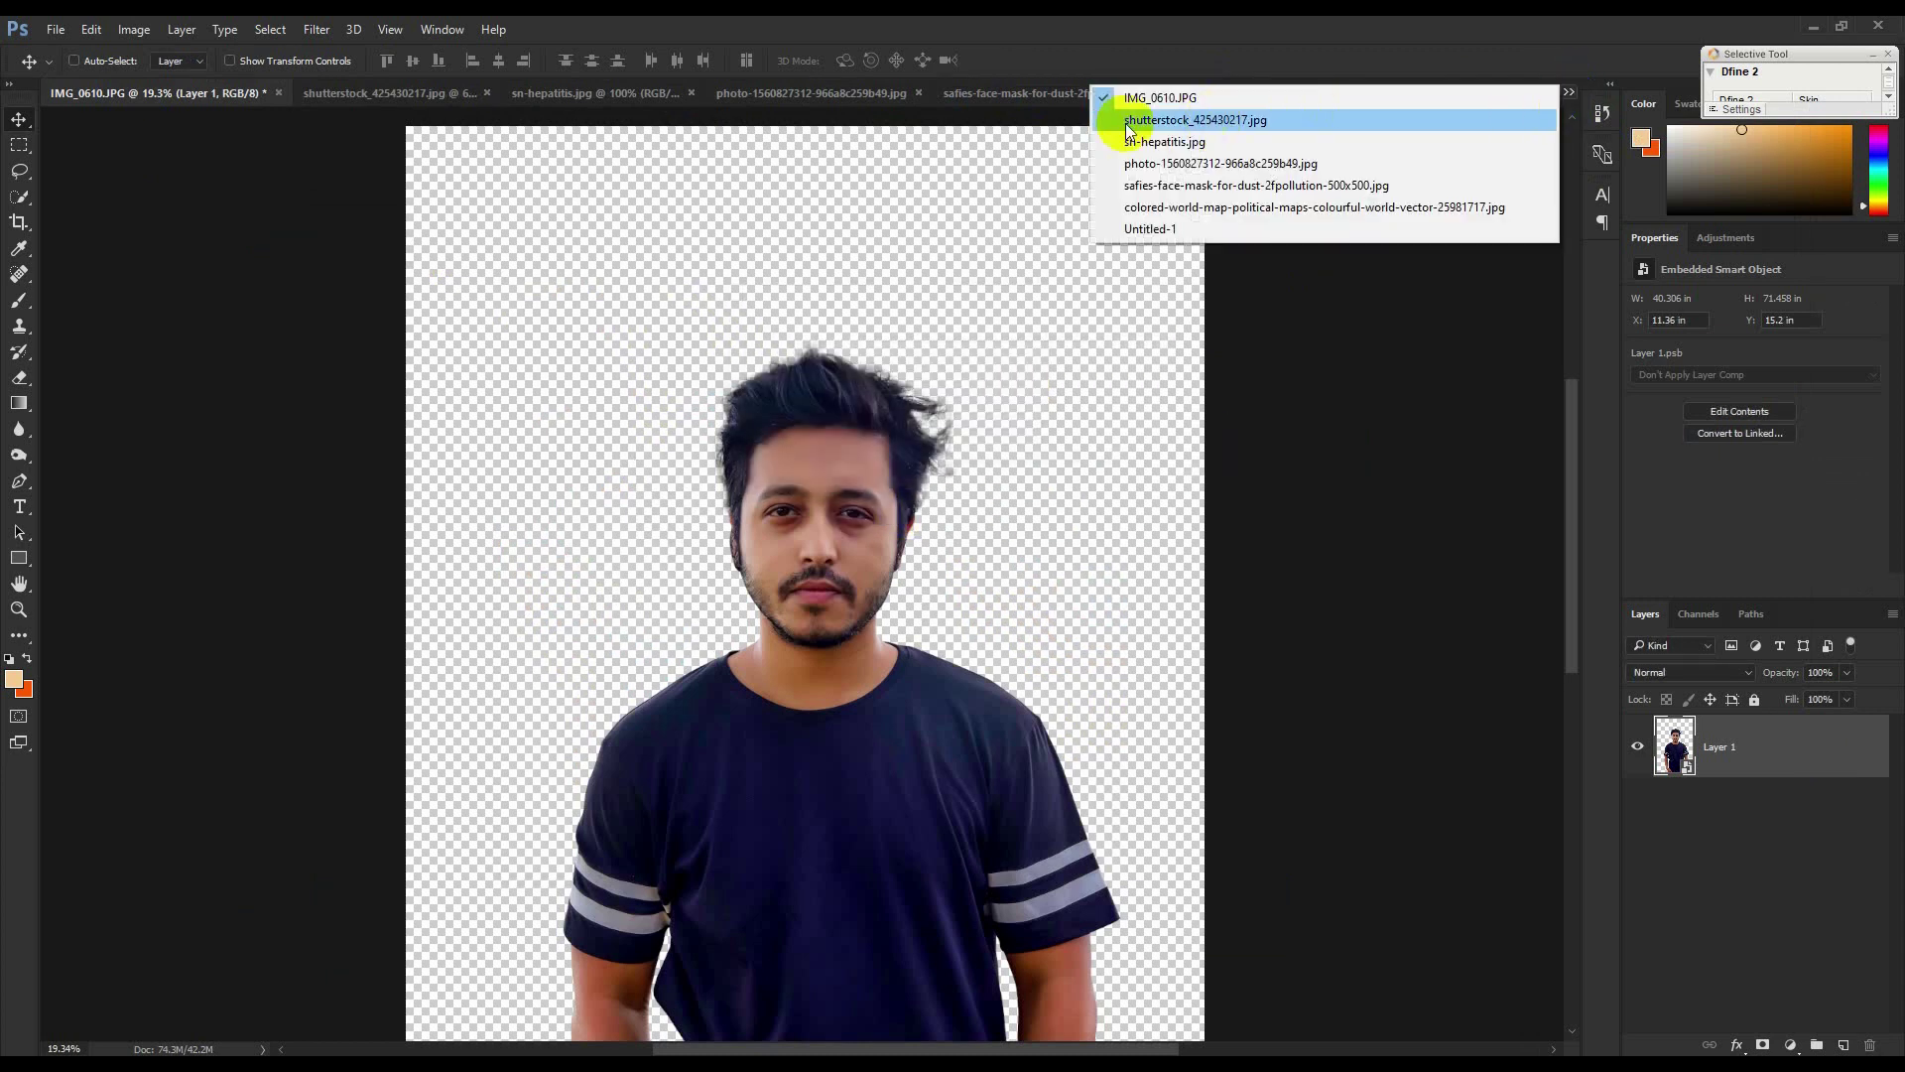
click(1110, 232)
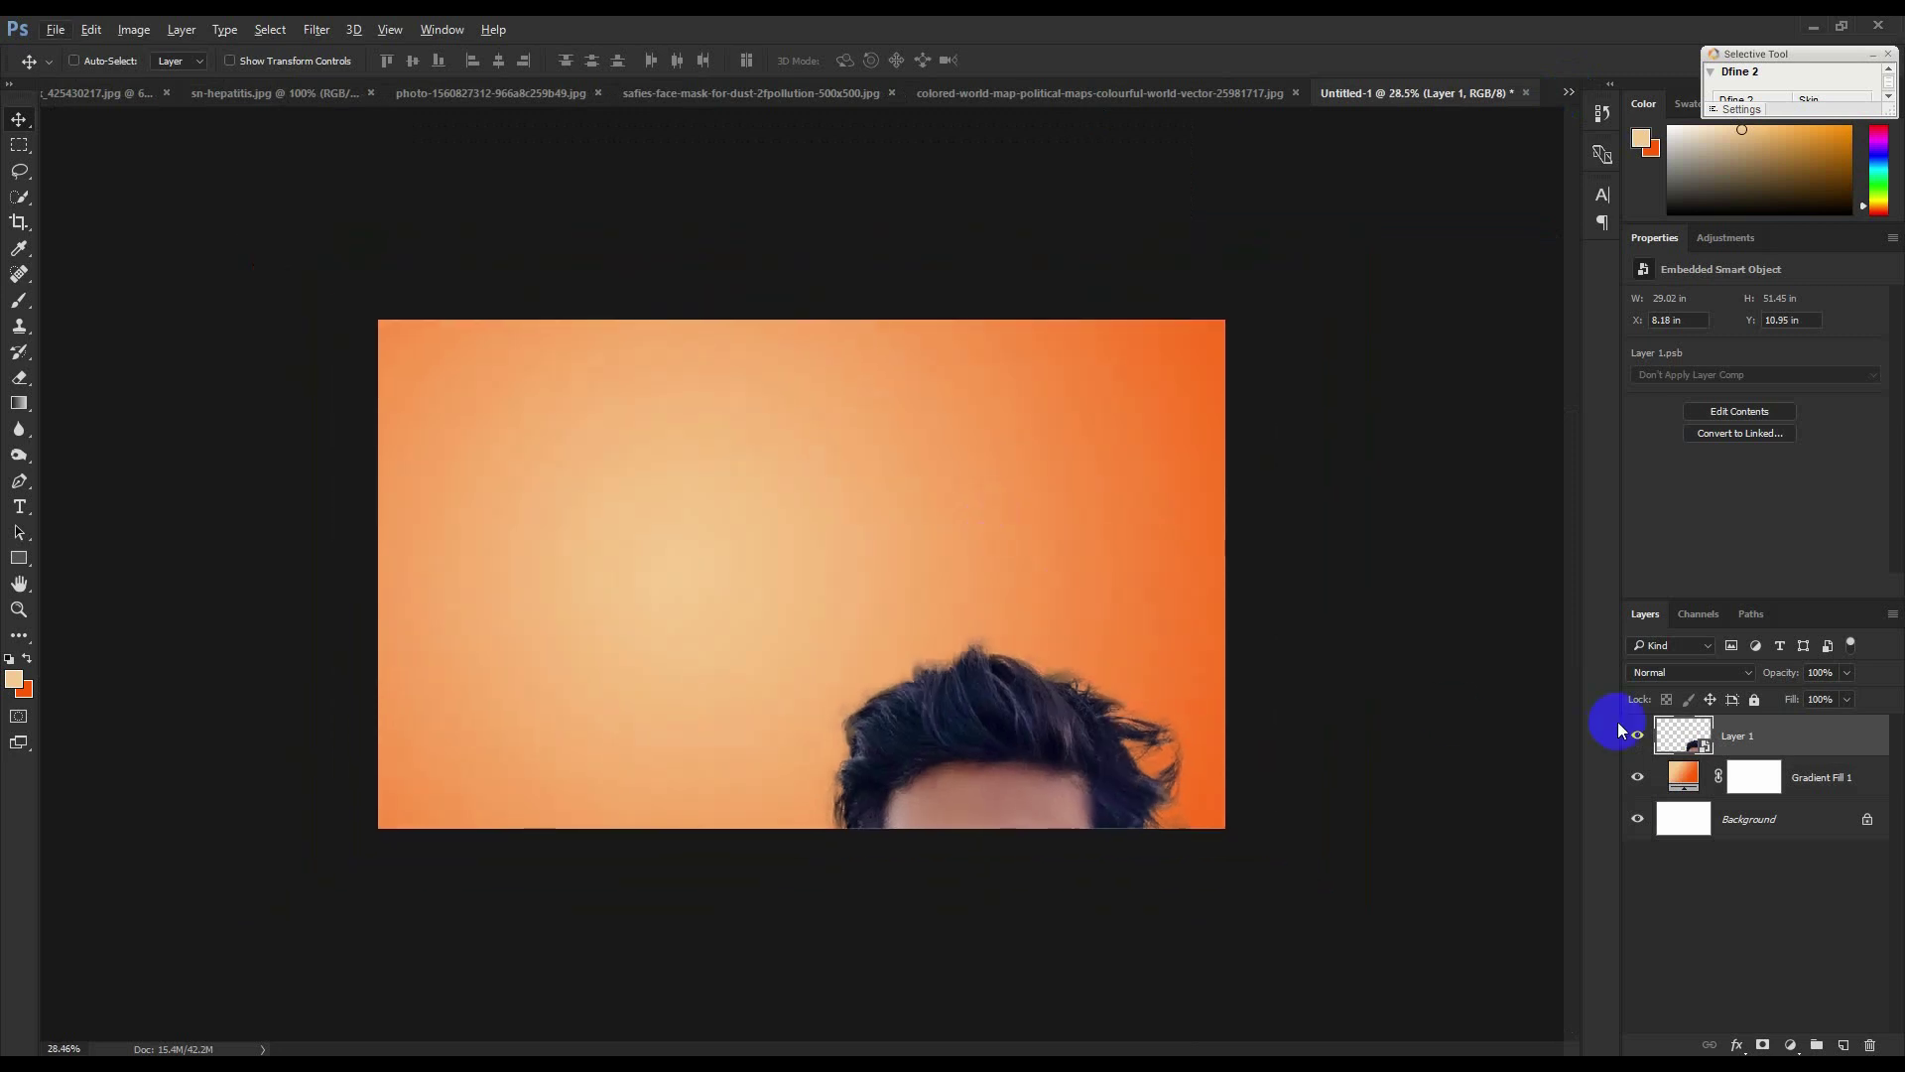
Move the portrait up and left so the whole face lies in the left half of the canvas.
drag(1262, 800, 965, 586)
right_click(1768, 739)
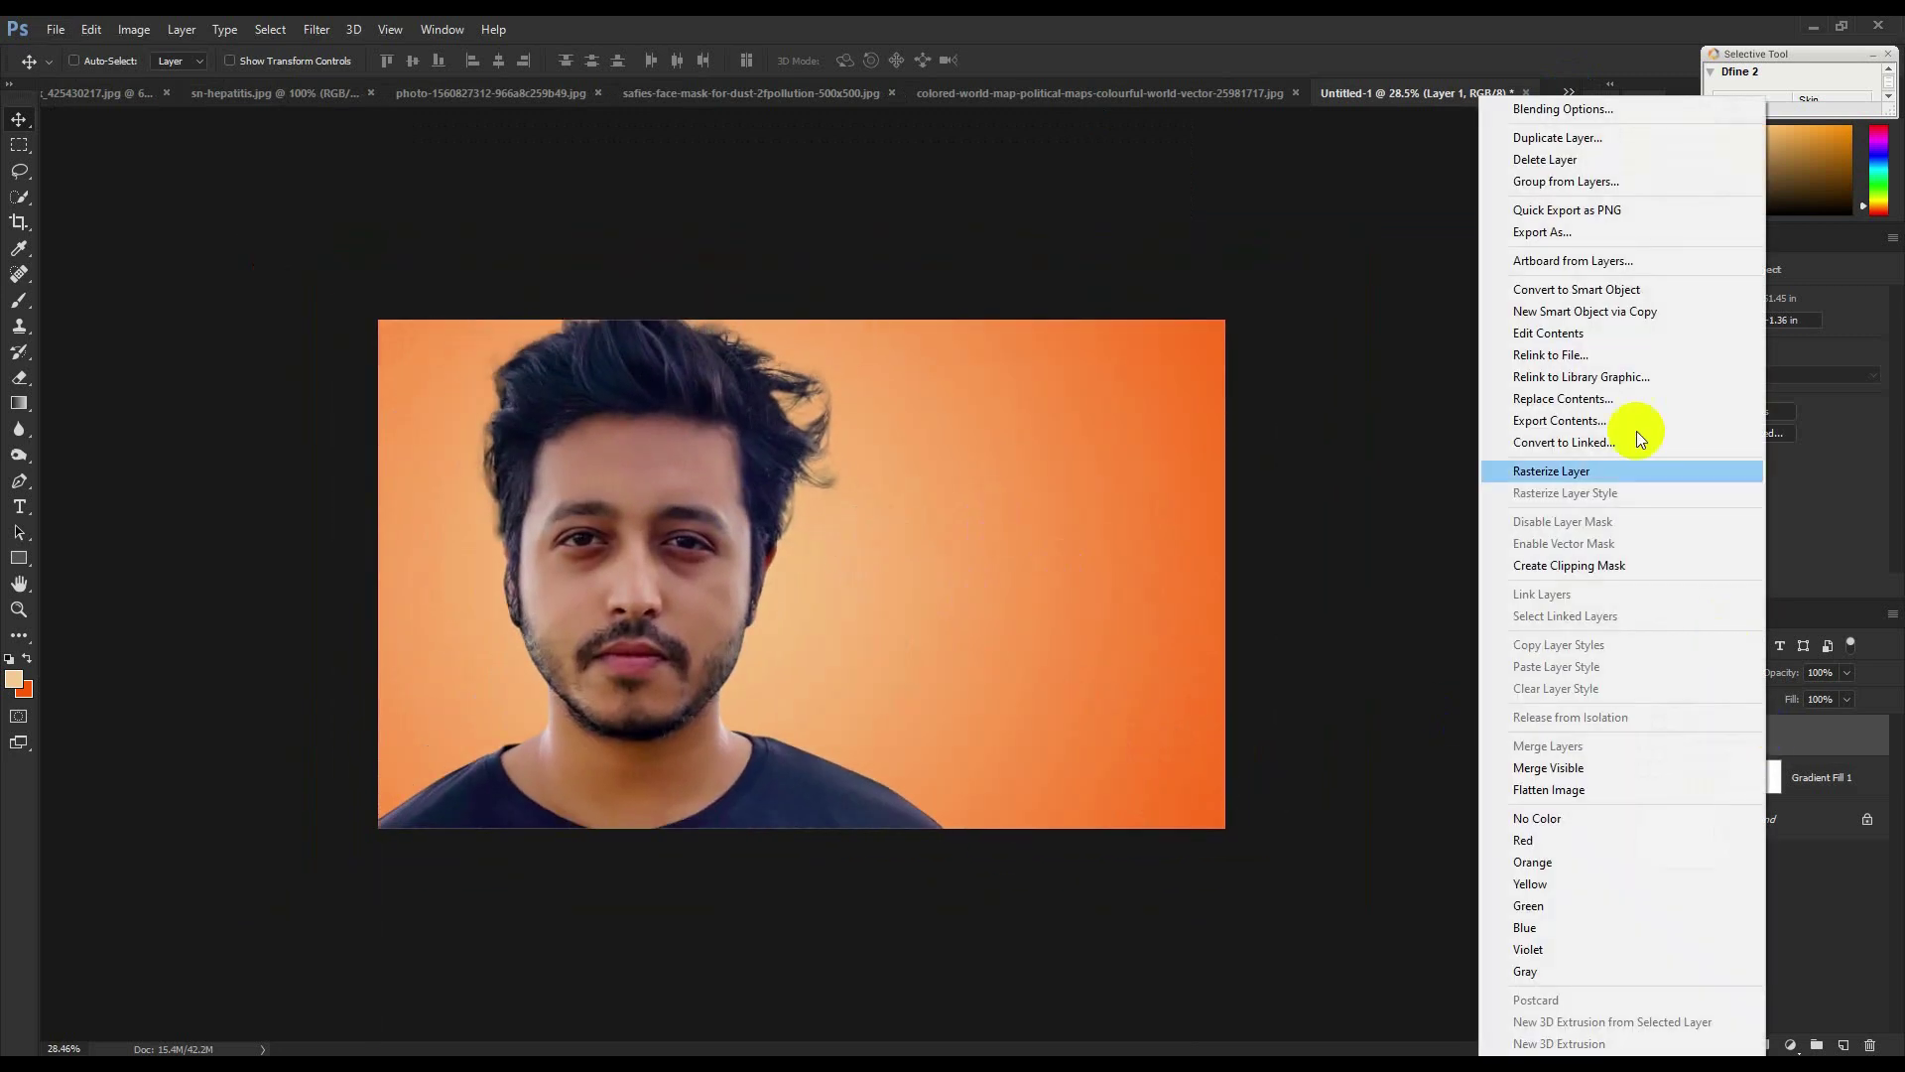
click(974, 617)
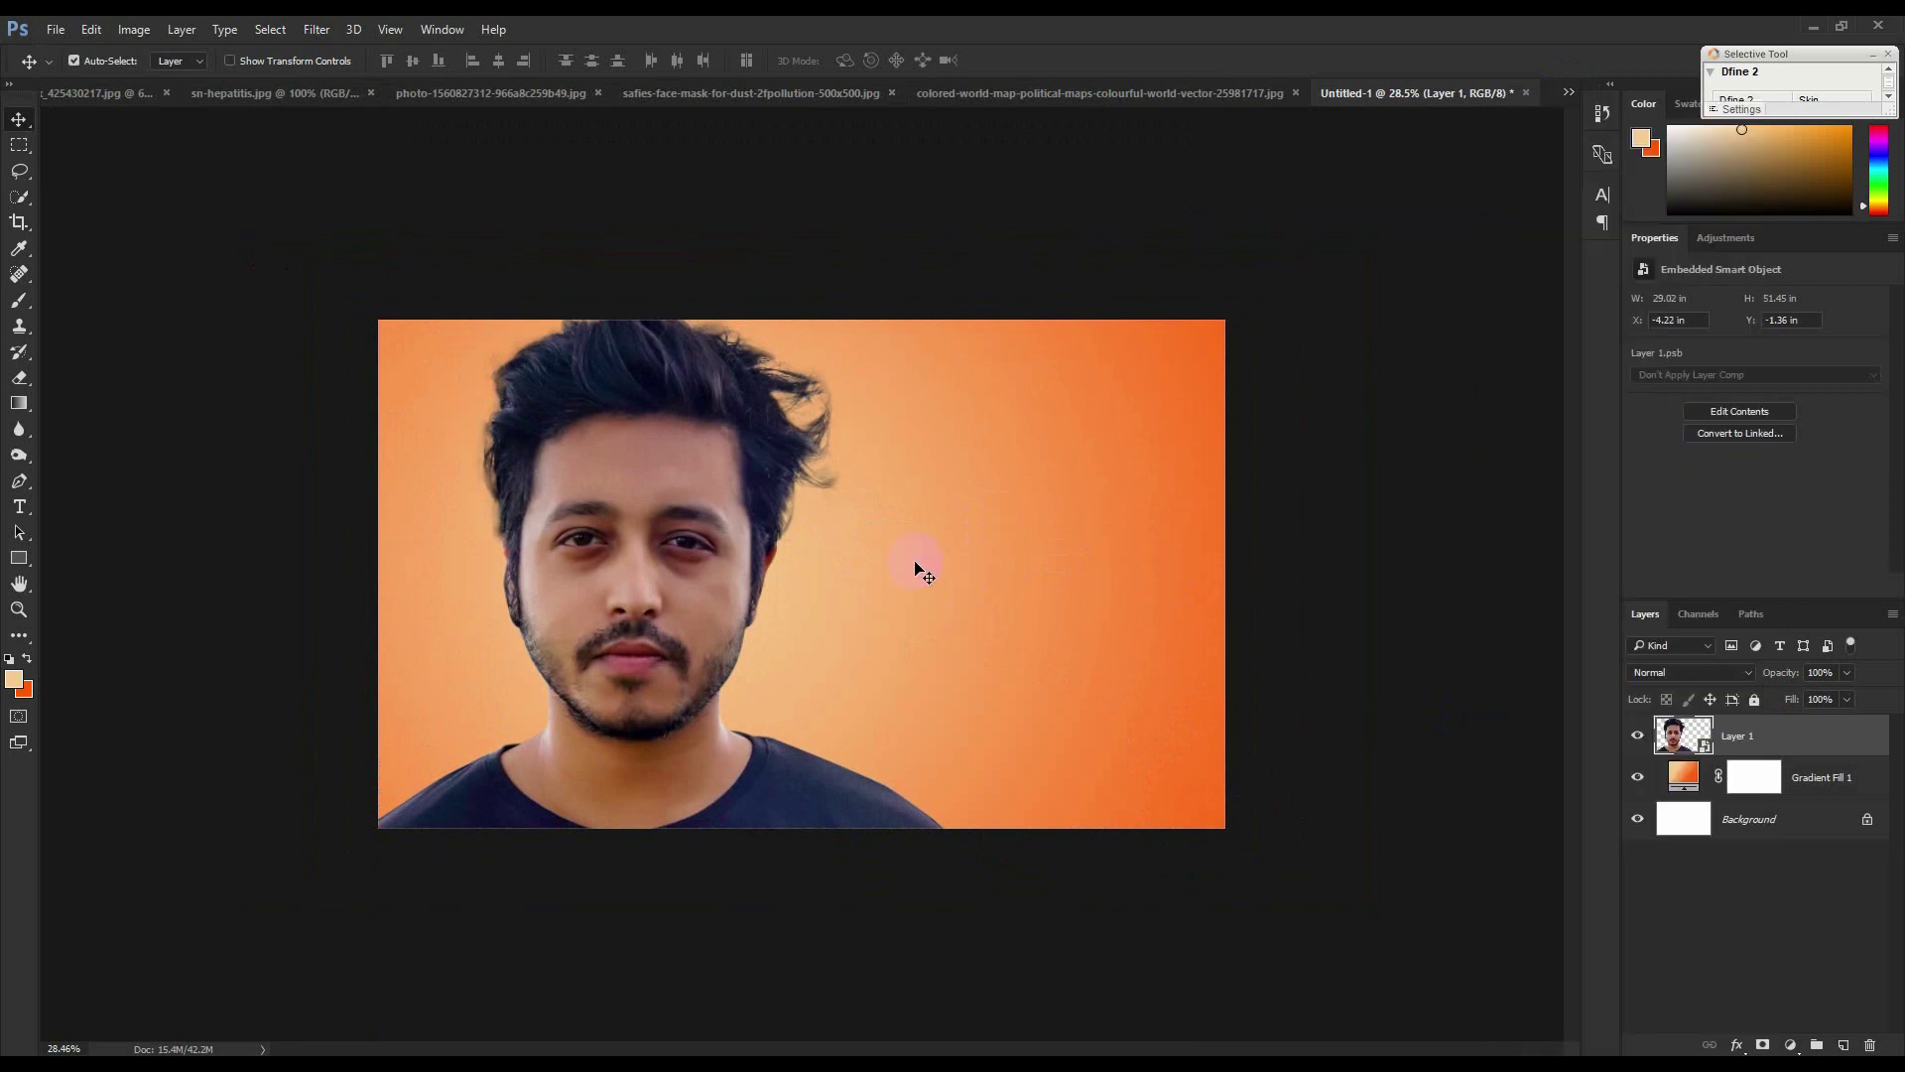
Scale the portrait to about 27.6% and place it in the canvas's left half, running past the lower edge.
key(ctrl+t)
drag(1079, 282, 659, 681)
drag(665, 815, 606, 409)
drag(749, 359, 734, 378)
drag(637, 528, 621, 574)
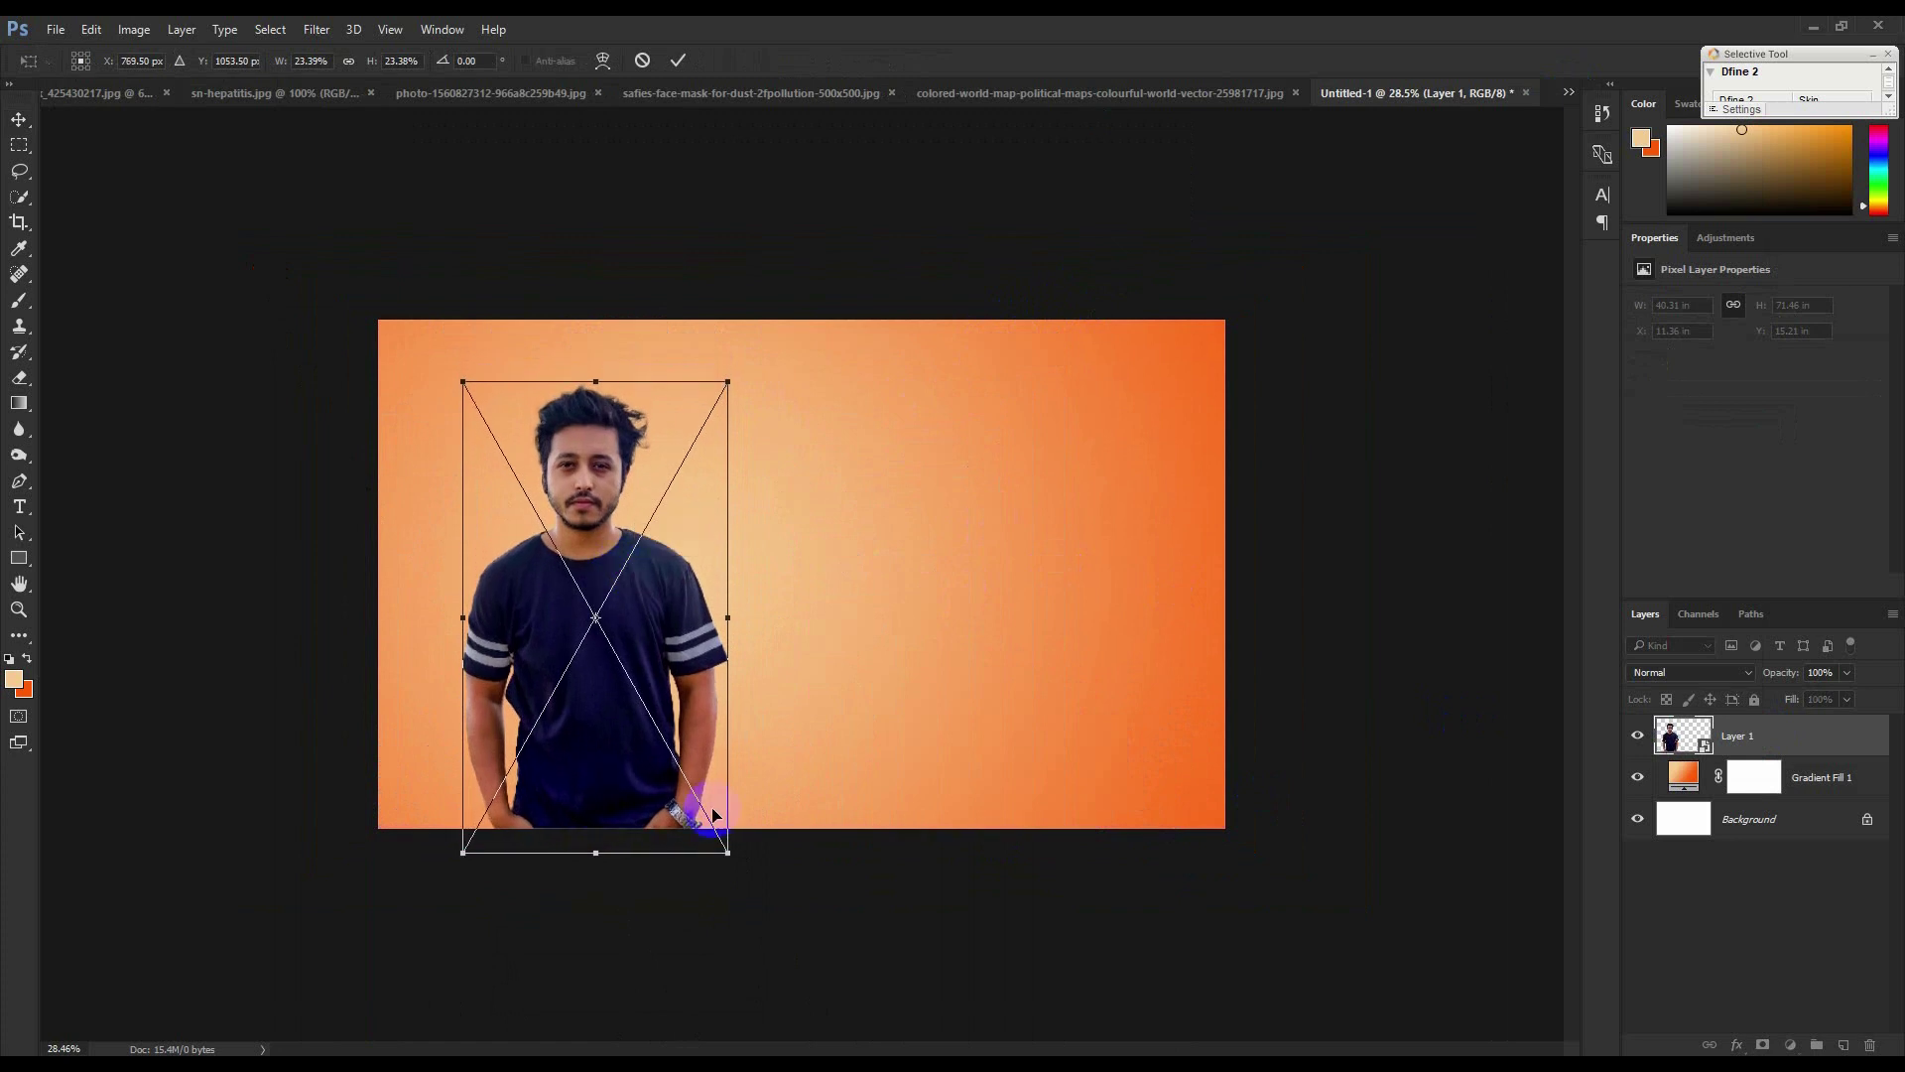
drag(730, 853, 749, 880)
drag(688, 744, 748, 758)
drag(782, 899, 788, 904)
drag(750, 817, 762, 816)
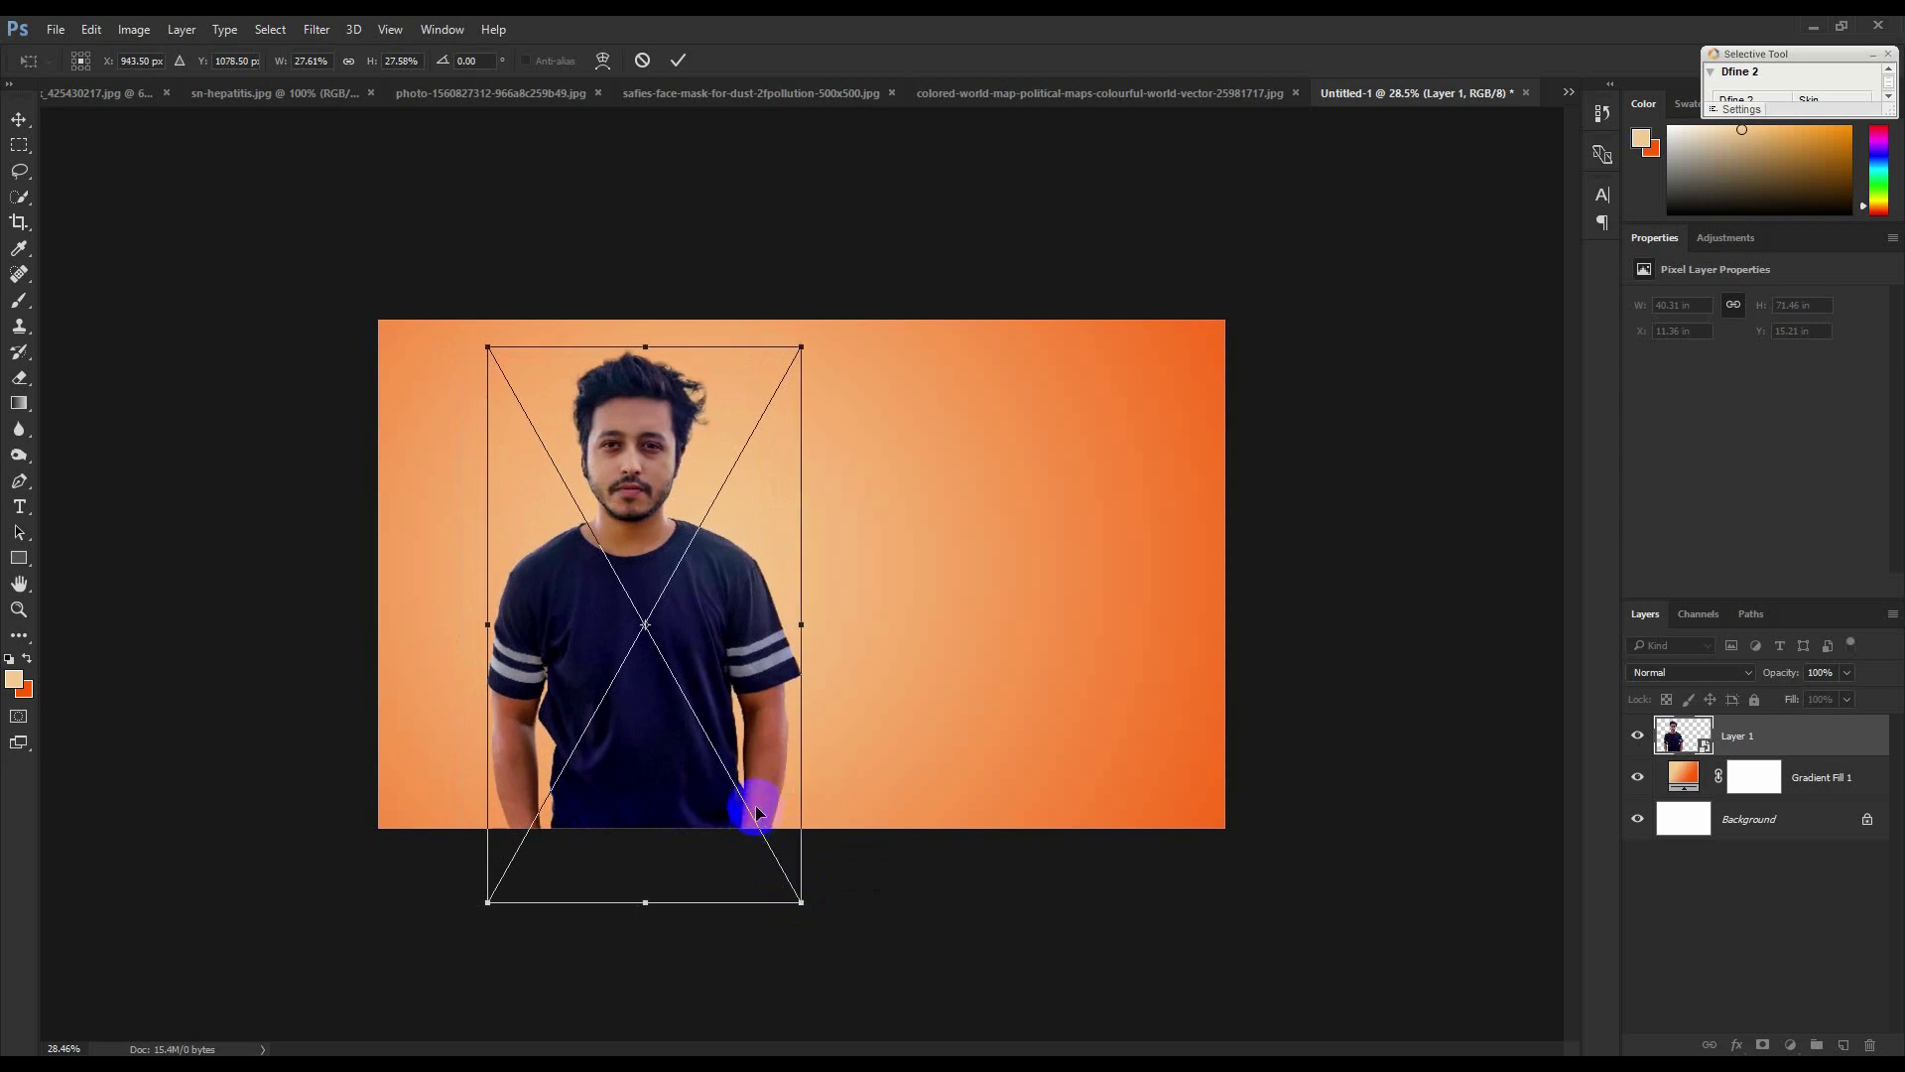
drag(707, 619, 706, 626)
click(678, 60)
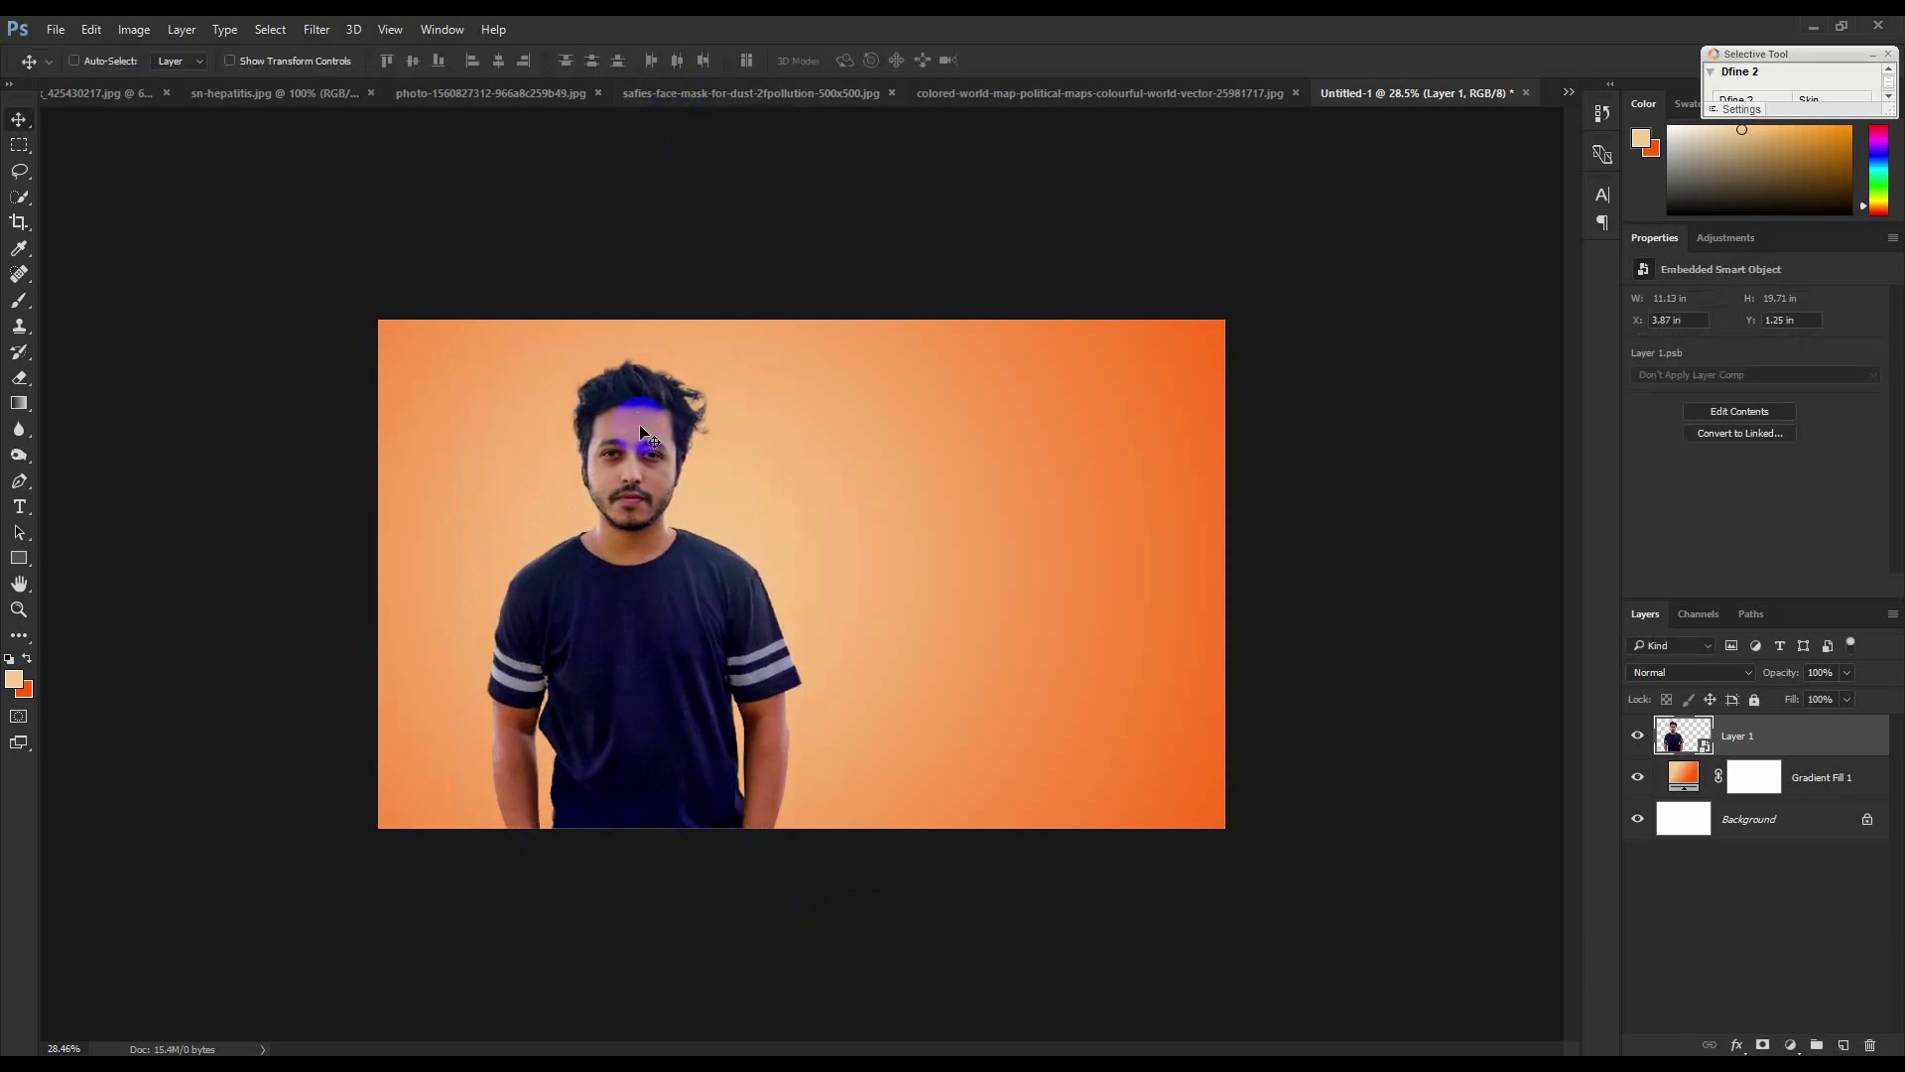
Reduce the portrait to about 9.9 x 17.6 in and nudge it up so the pocketed hands stay in frame.
drag(655, 483, 639, 460)
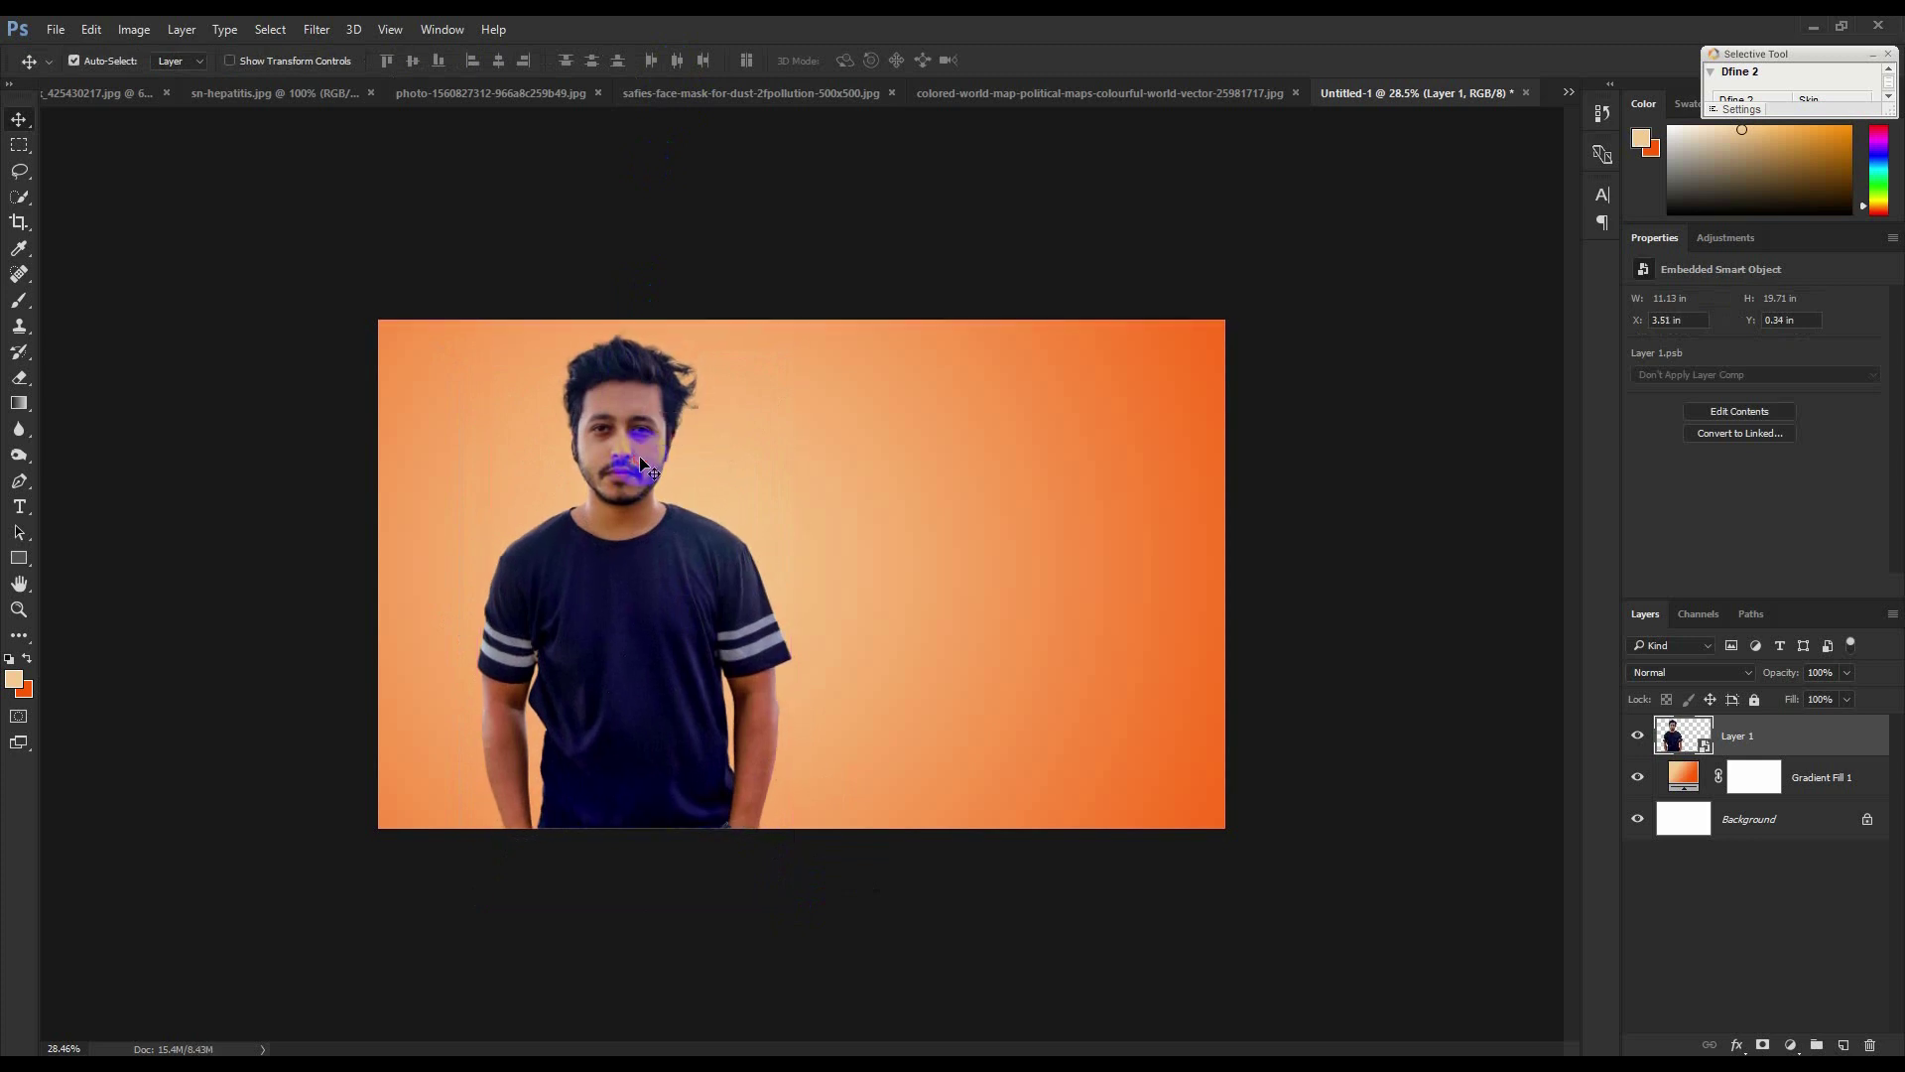
key(ctrl+t)
drag(785, 885, 772, 848)
drag(702, 778, 708, 781)
key(Return)
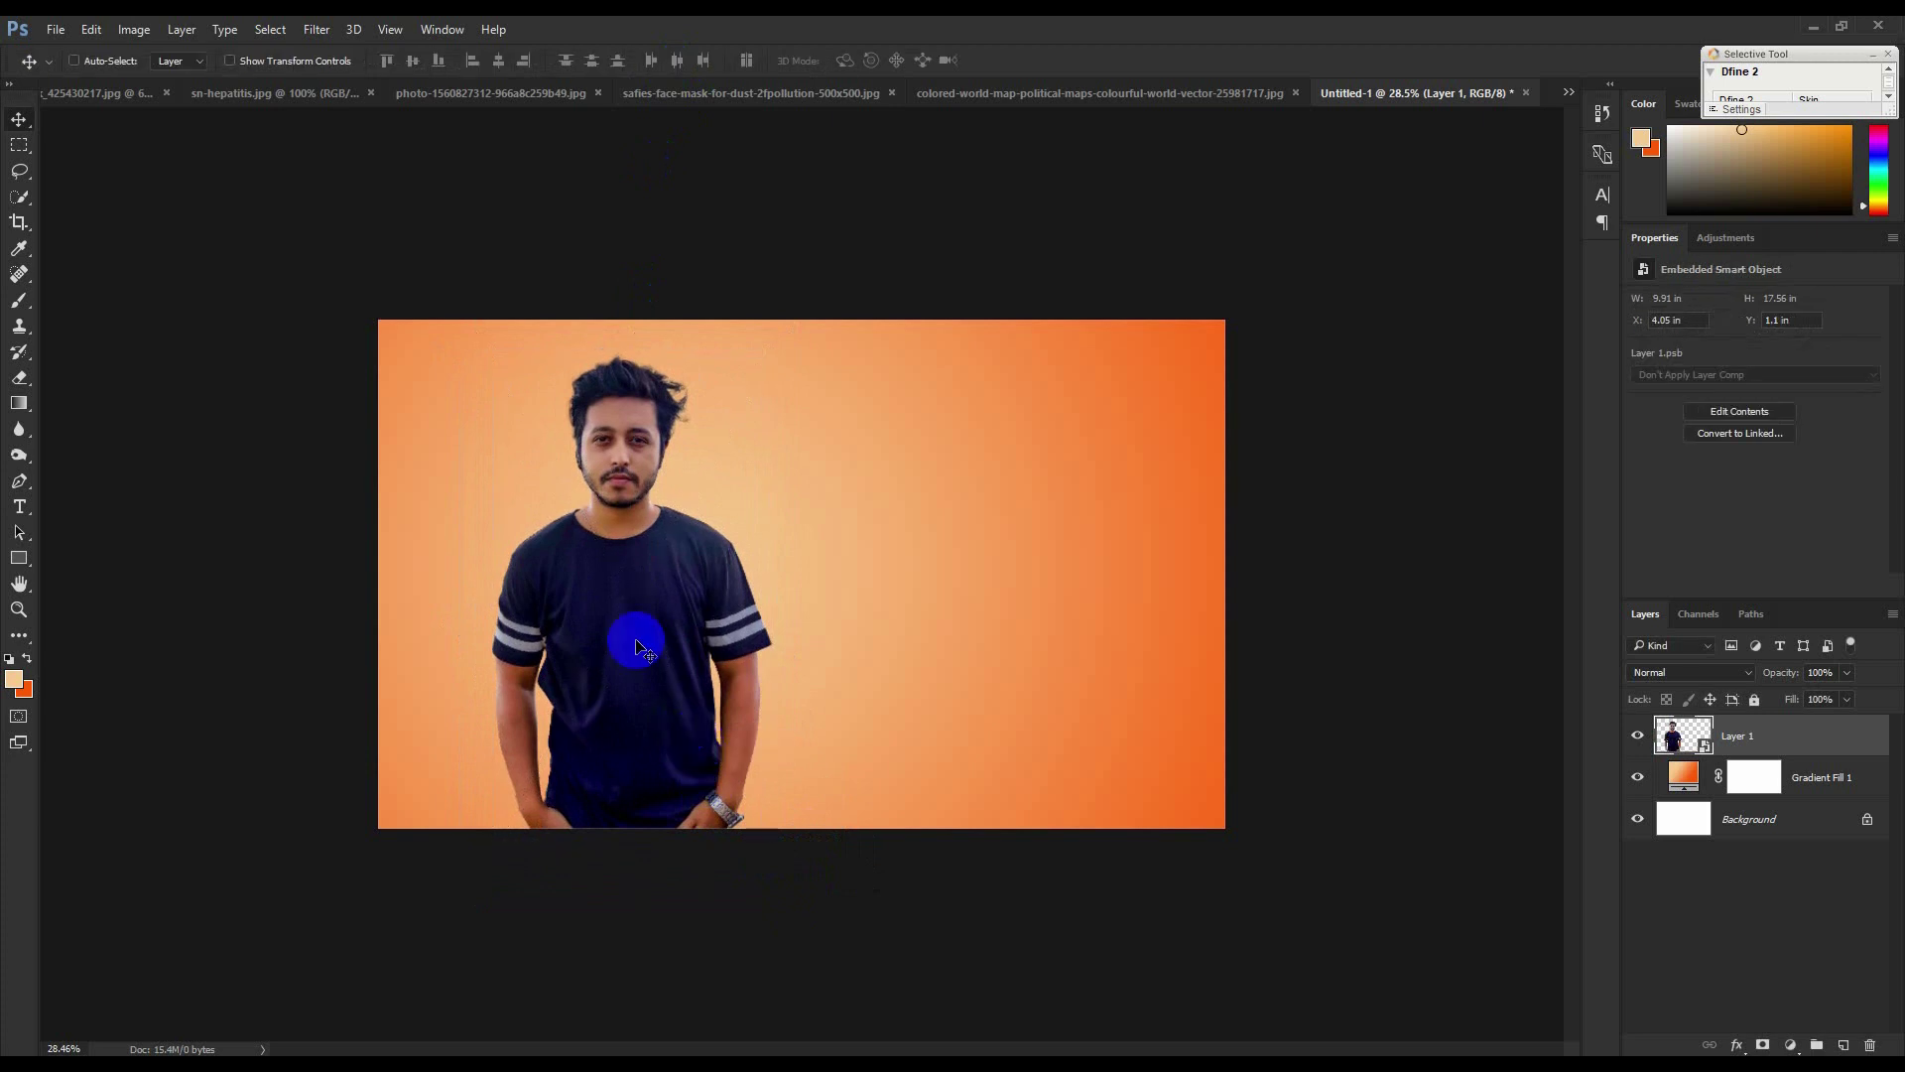
scroll(636, 640, up, 2)
drag(626, 632, 634, 619)
Close the portrait source document IMG_0610.JPG without saving its changes.
click(127, 93)
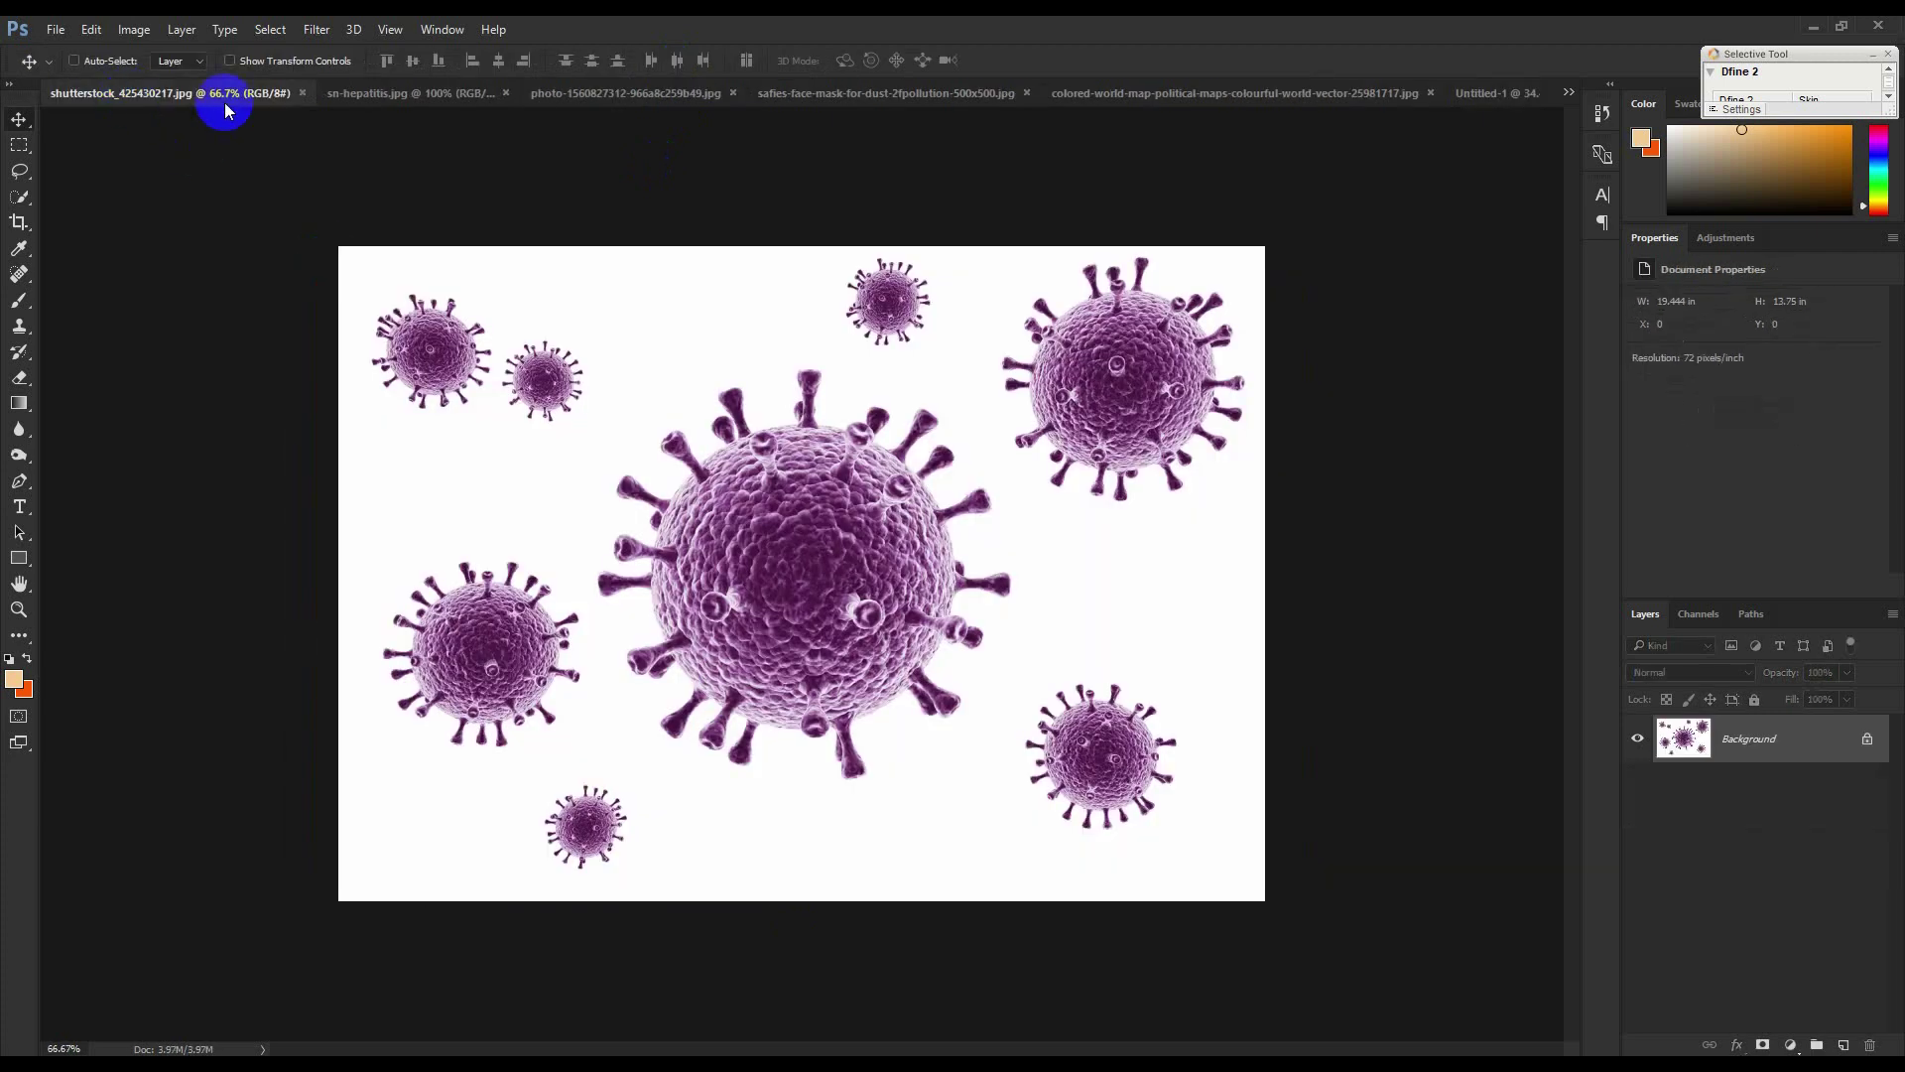
click(1569, 92)
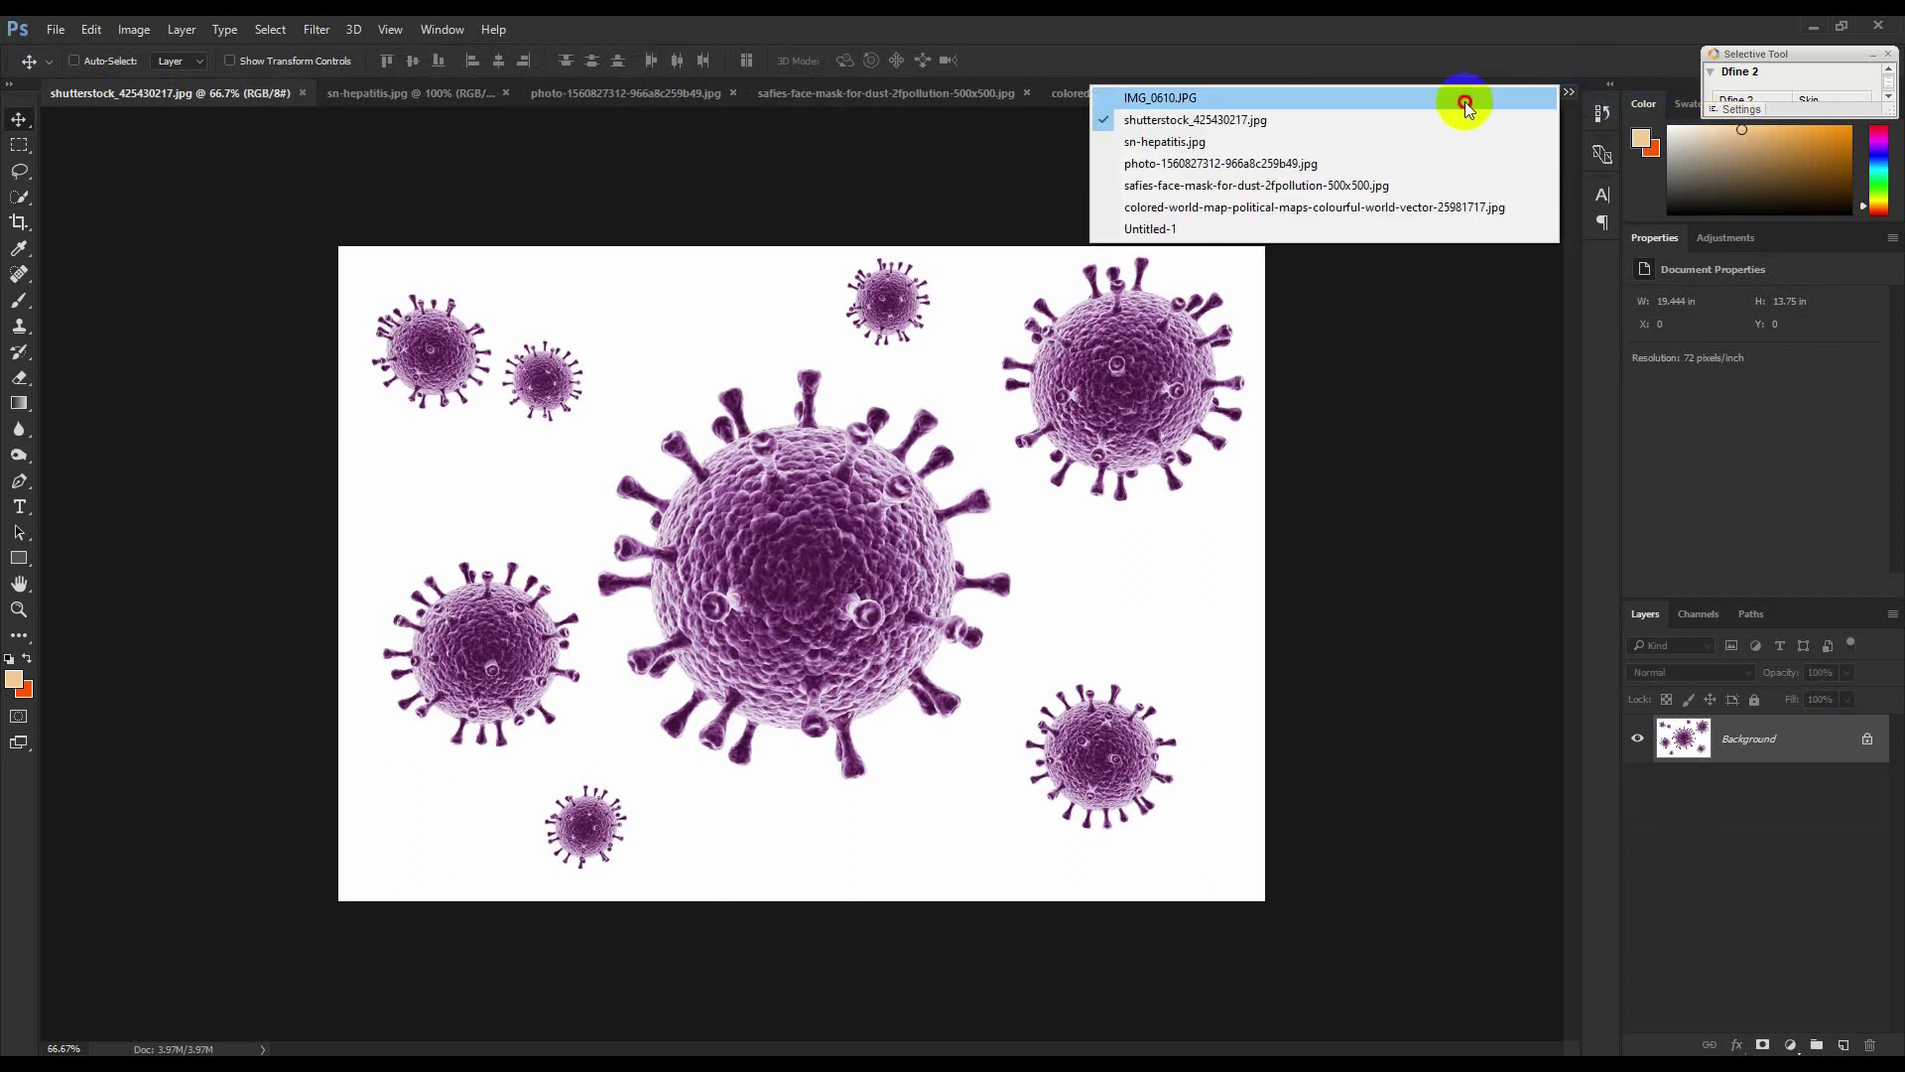
click(1465, 99)
click(279, 93)
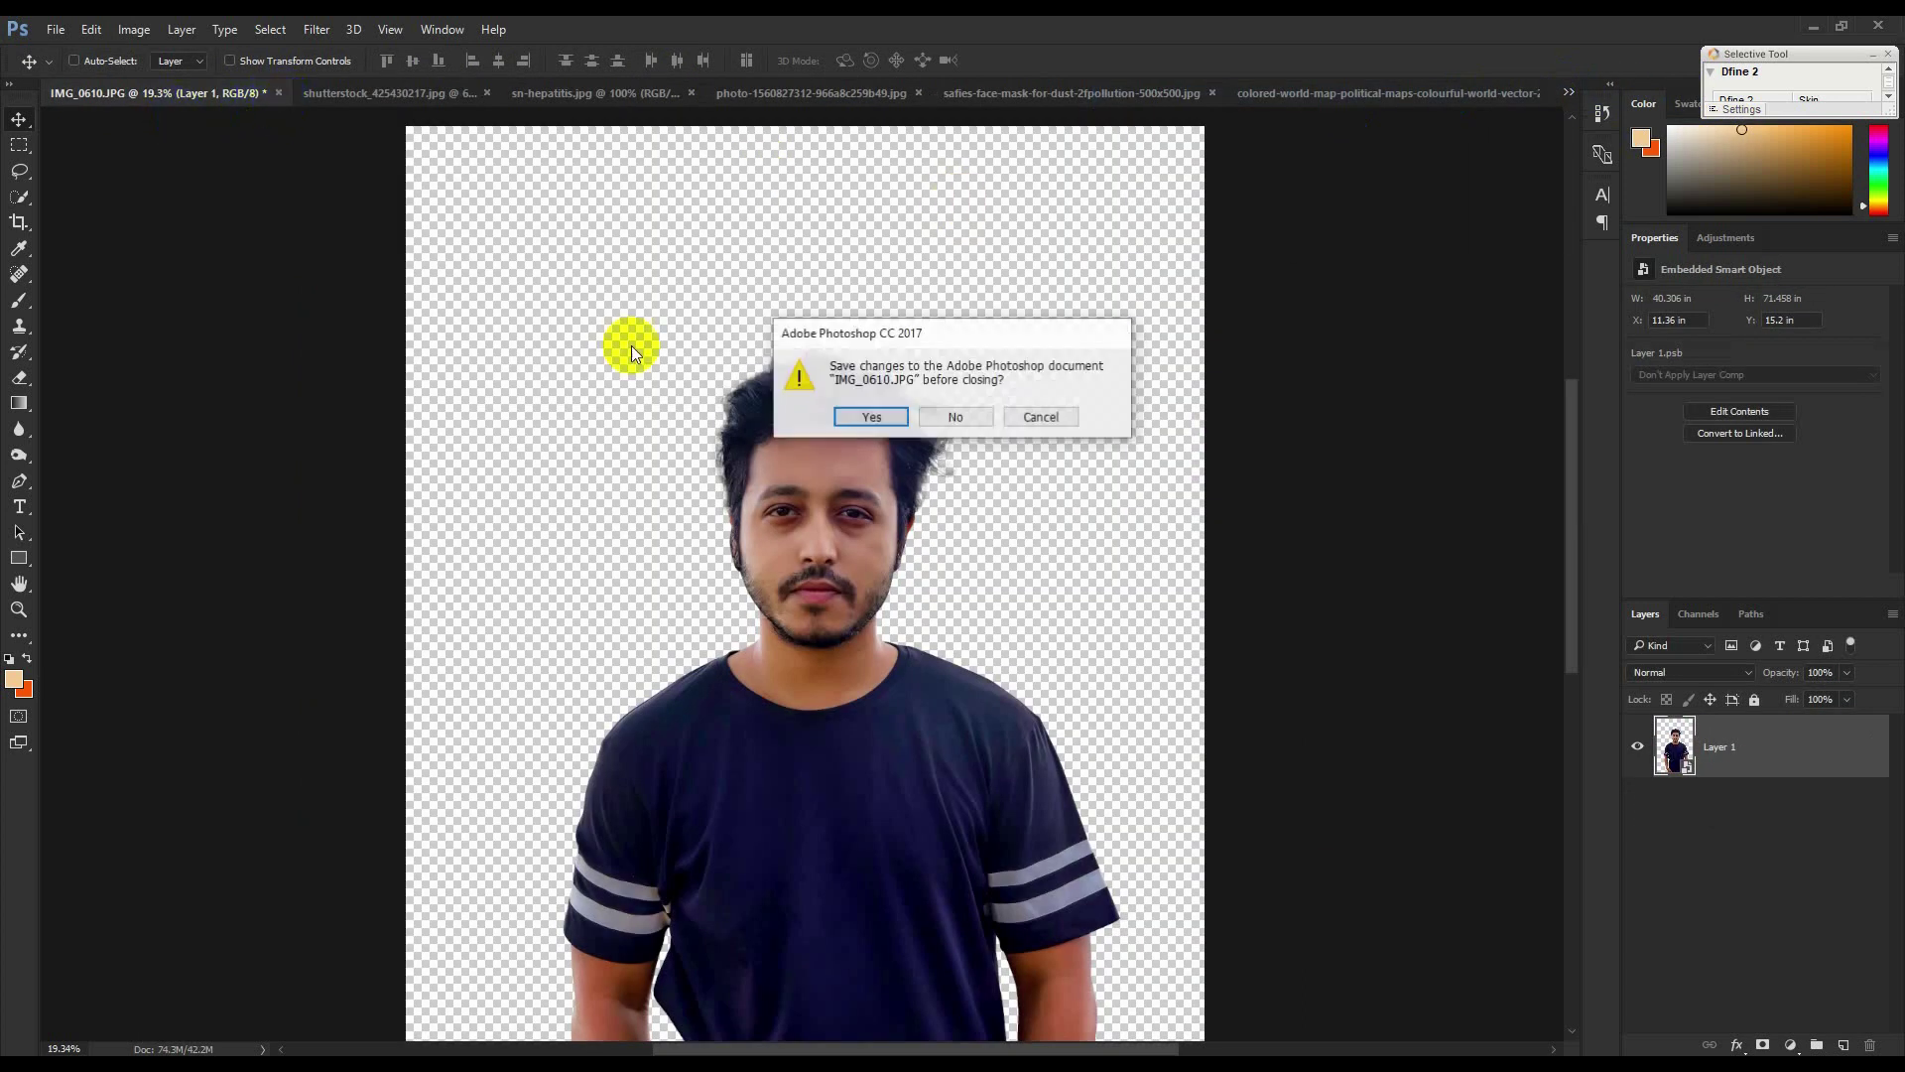
click(929, 420)
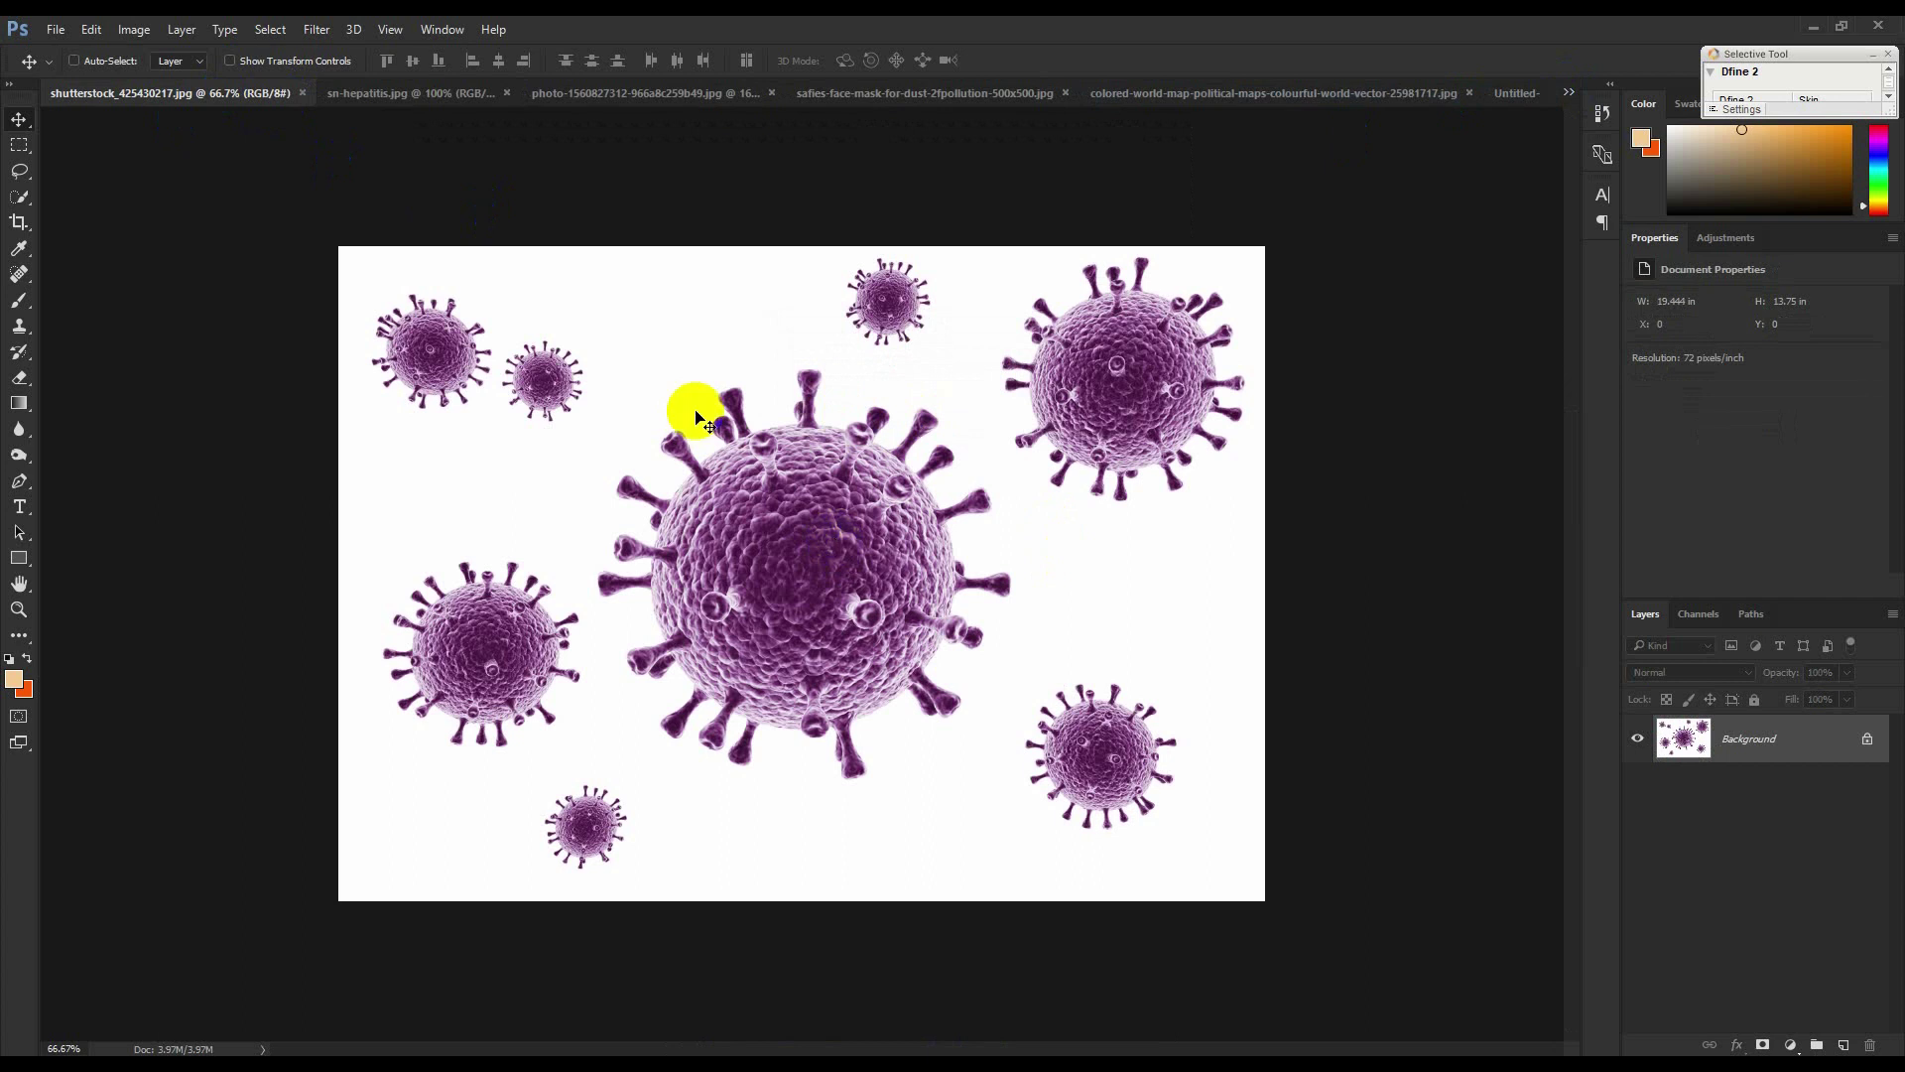
drag(837, 541, 833, 543)
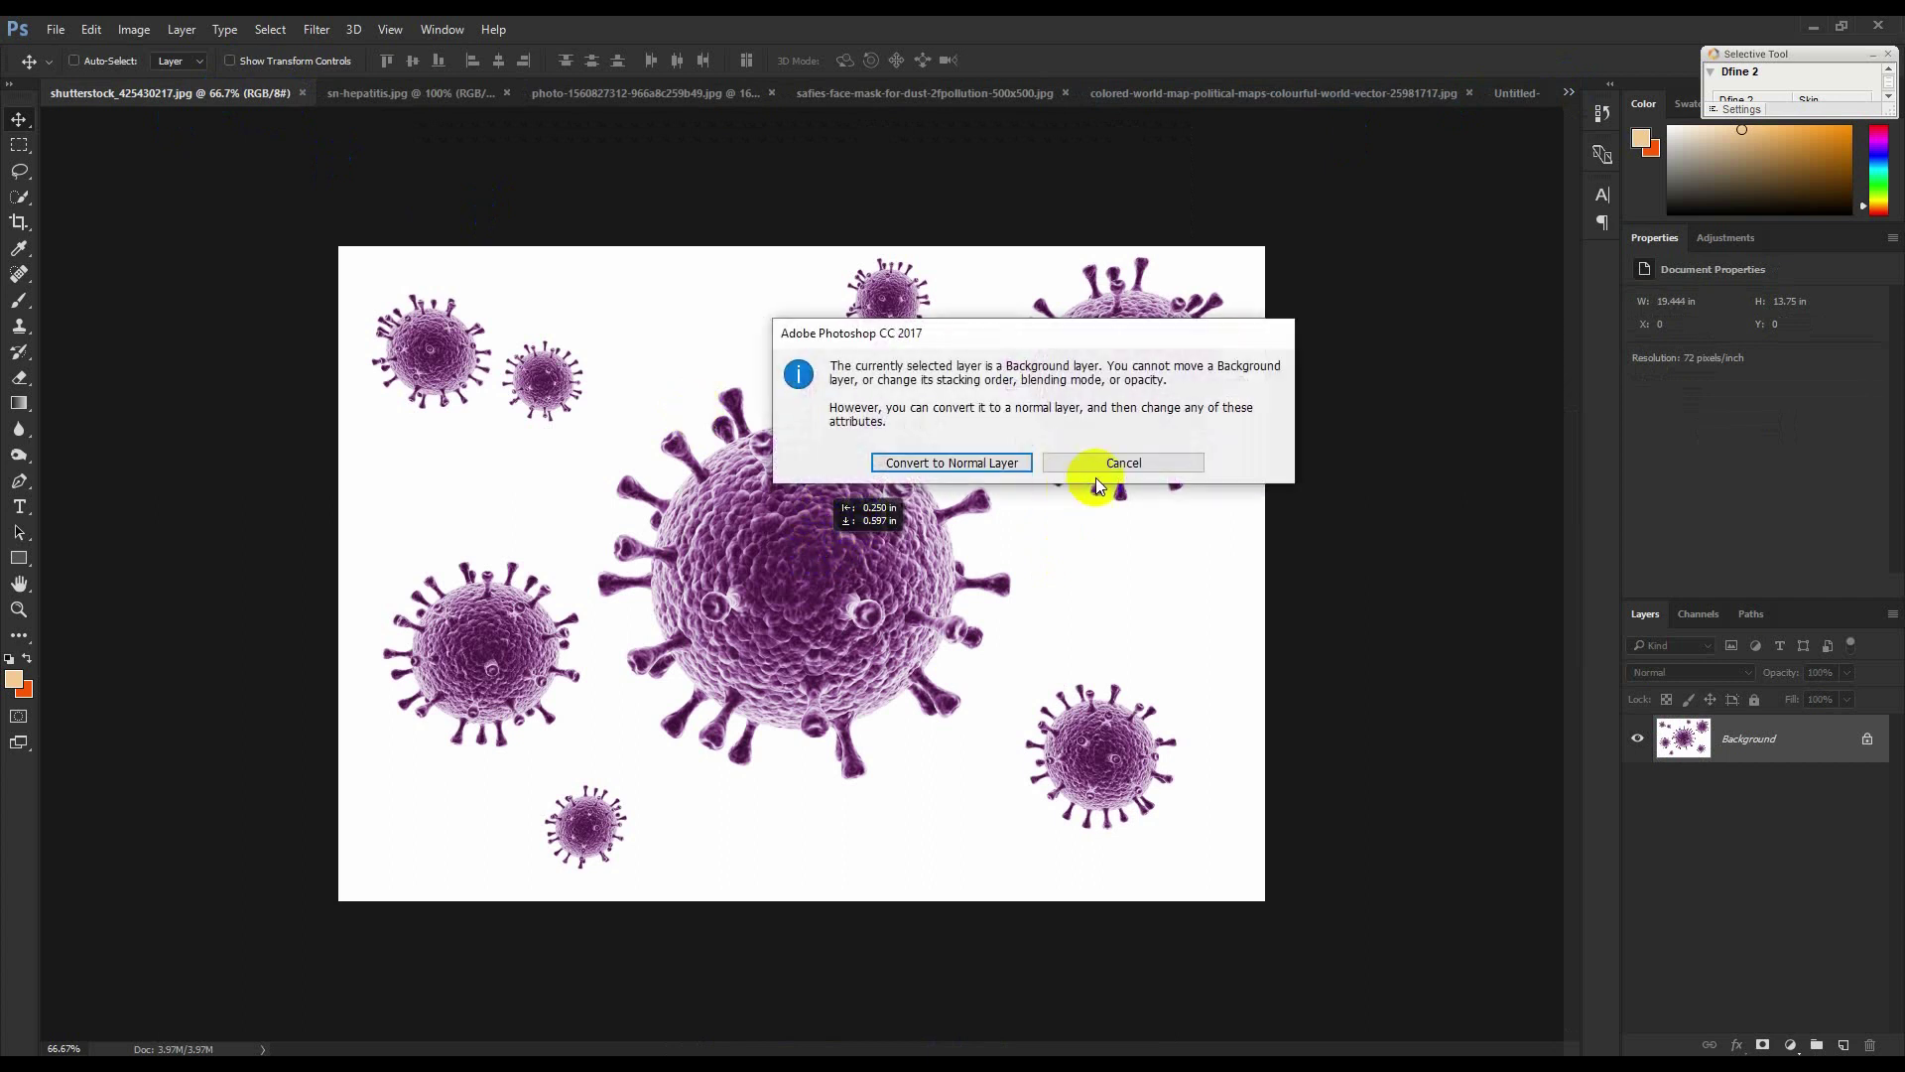
click(1109, 458)
Duplicate the cut-out mask layer from the safies-face-mask document into Untitled-1 as Layer 2.
click(868, 93)
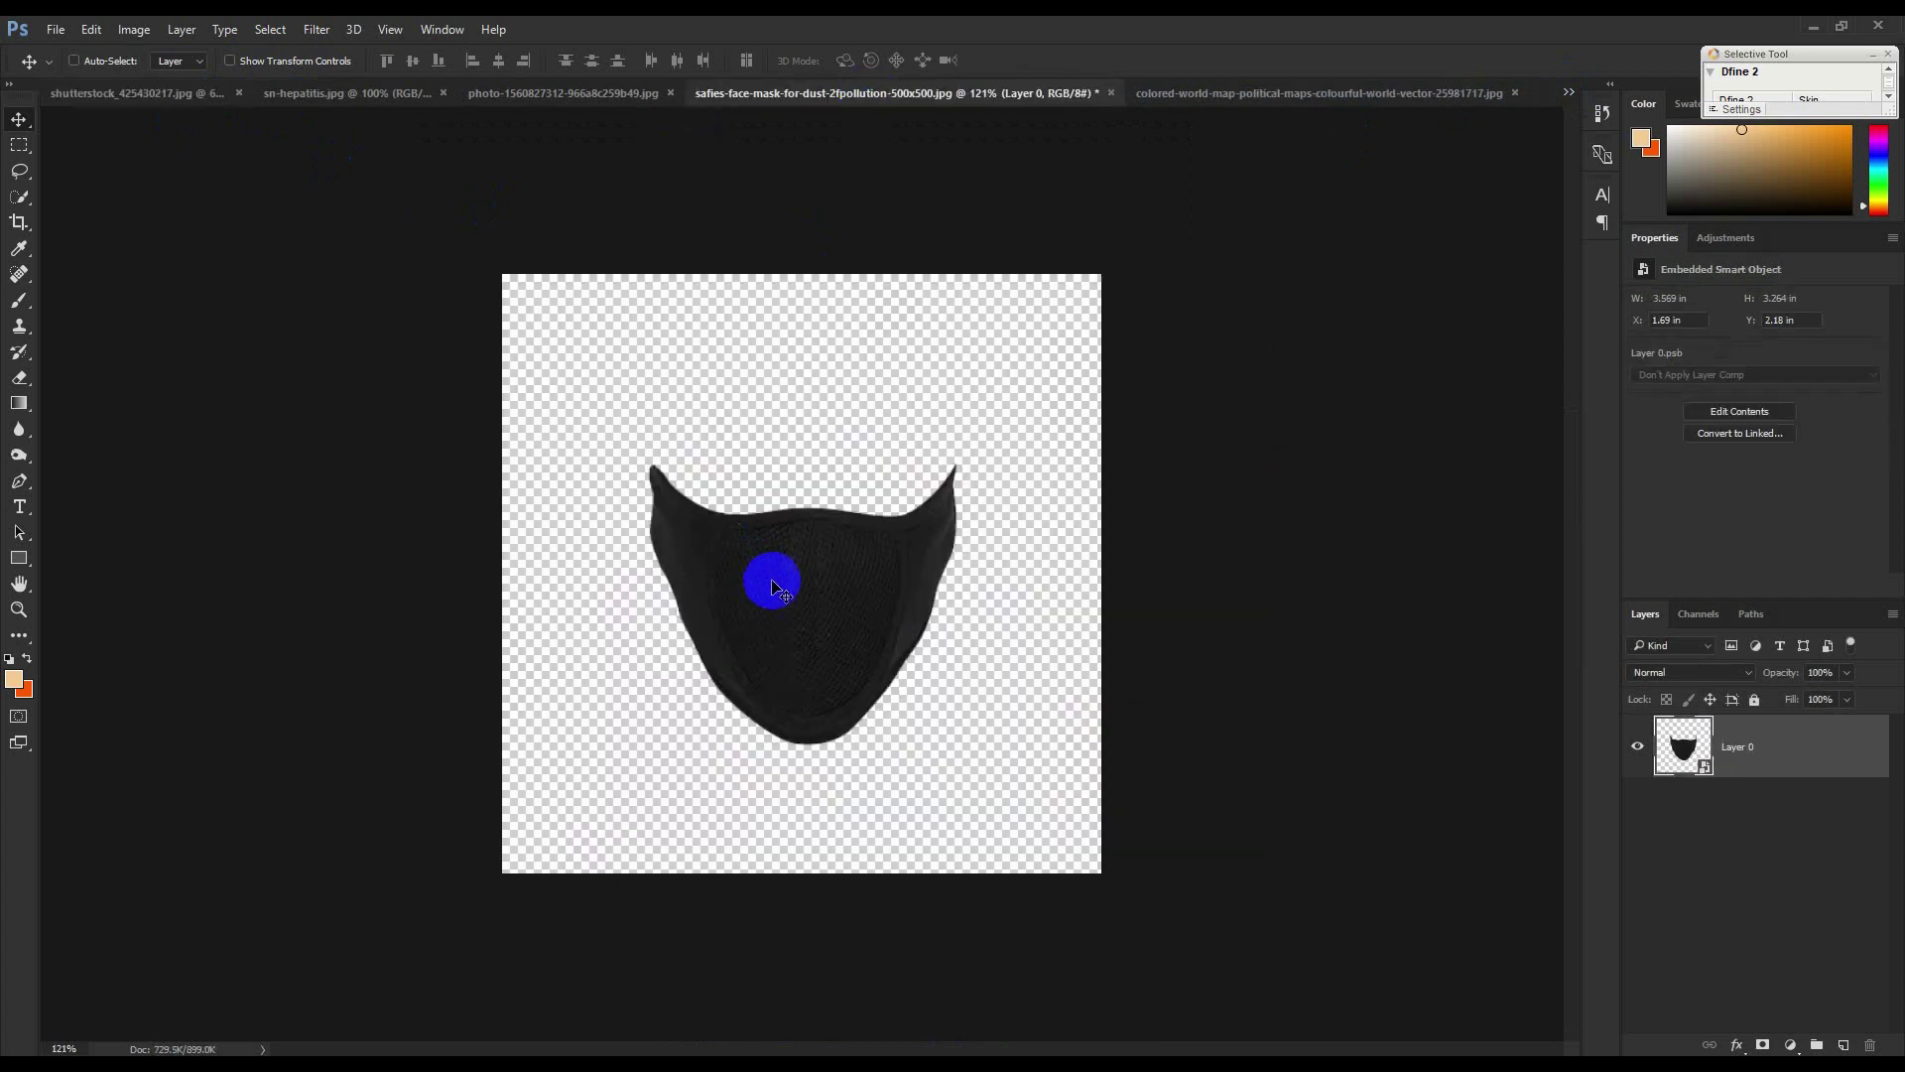
right_click(1834, 747)
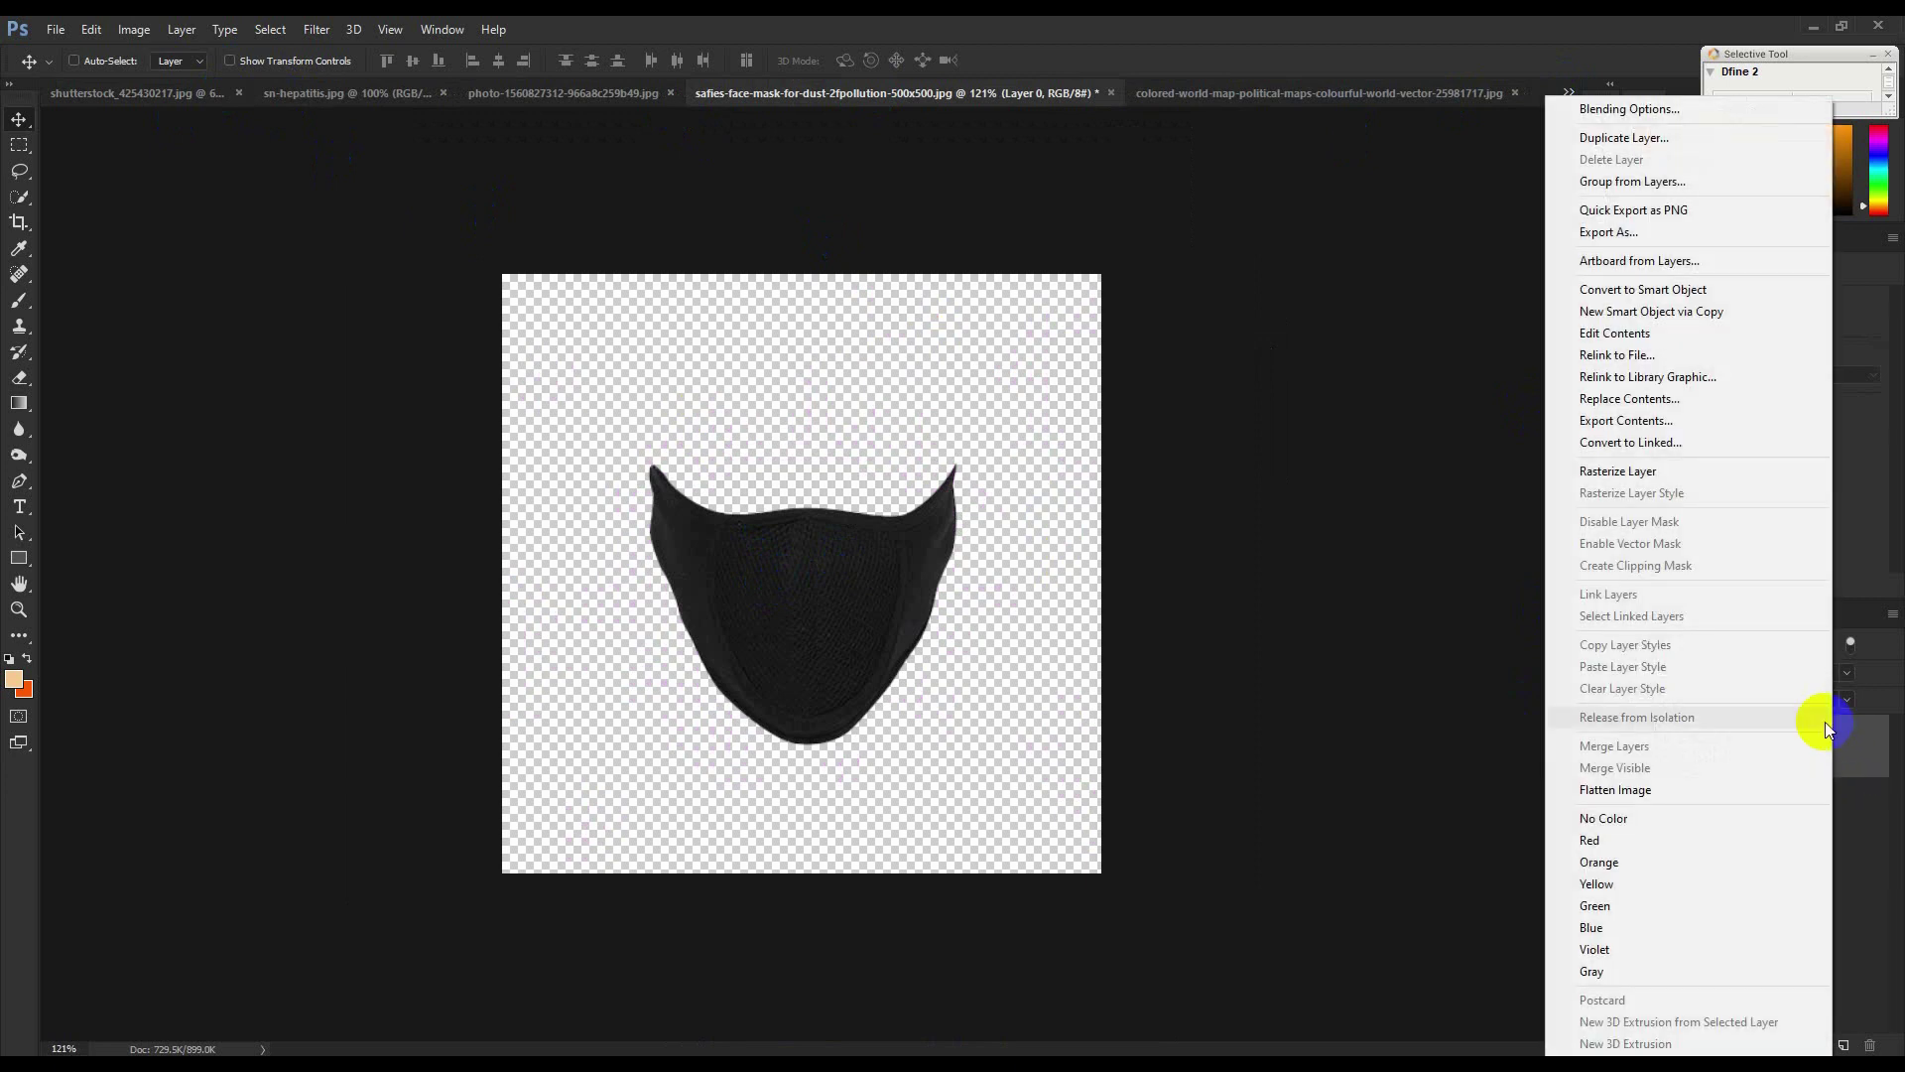
click(1624, 137)
click(1042, 405)
click(850, 480)
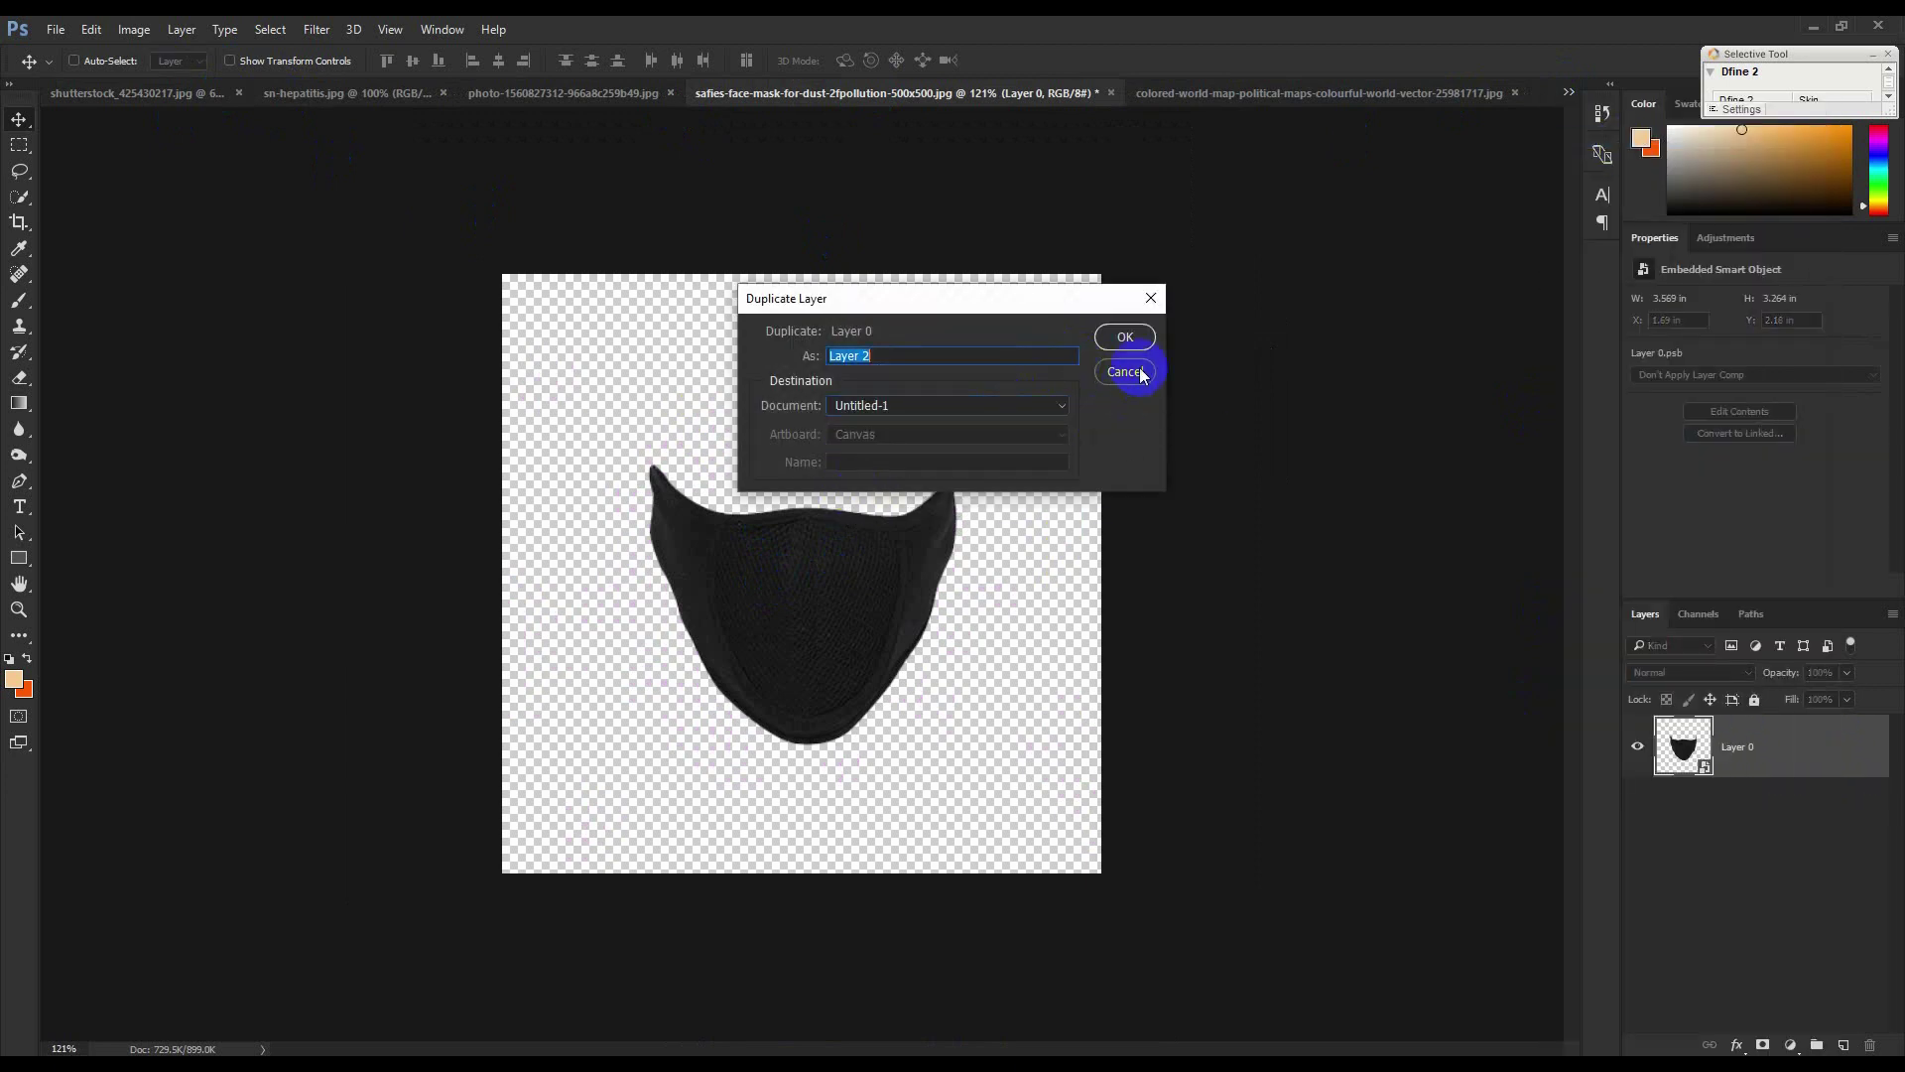
click(1121, 343)
Close the safies-face-mask document without saving and switch to Untitled-1.
click(1111, 92)
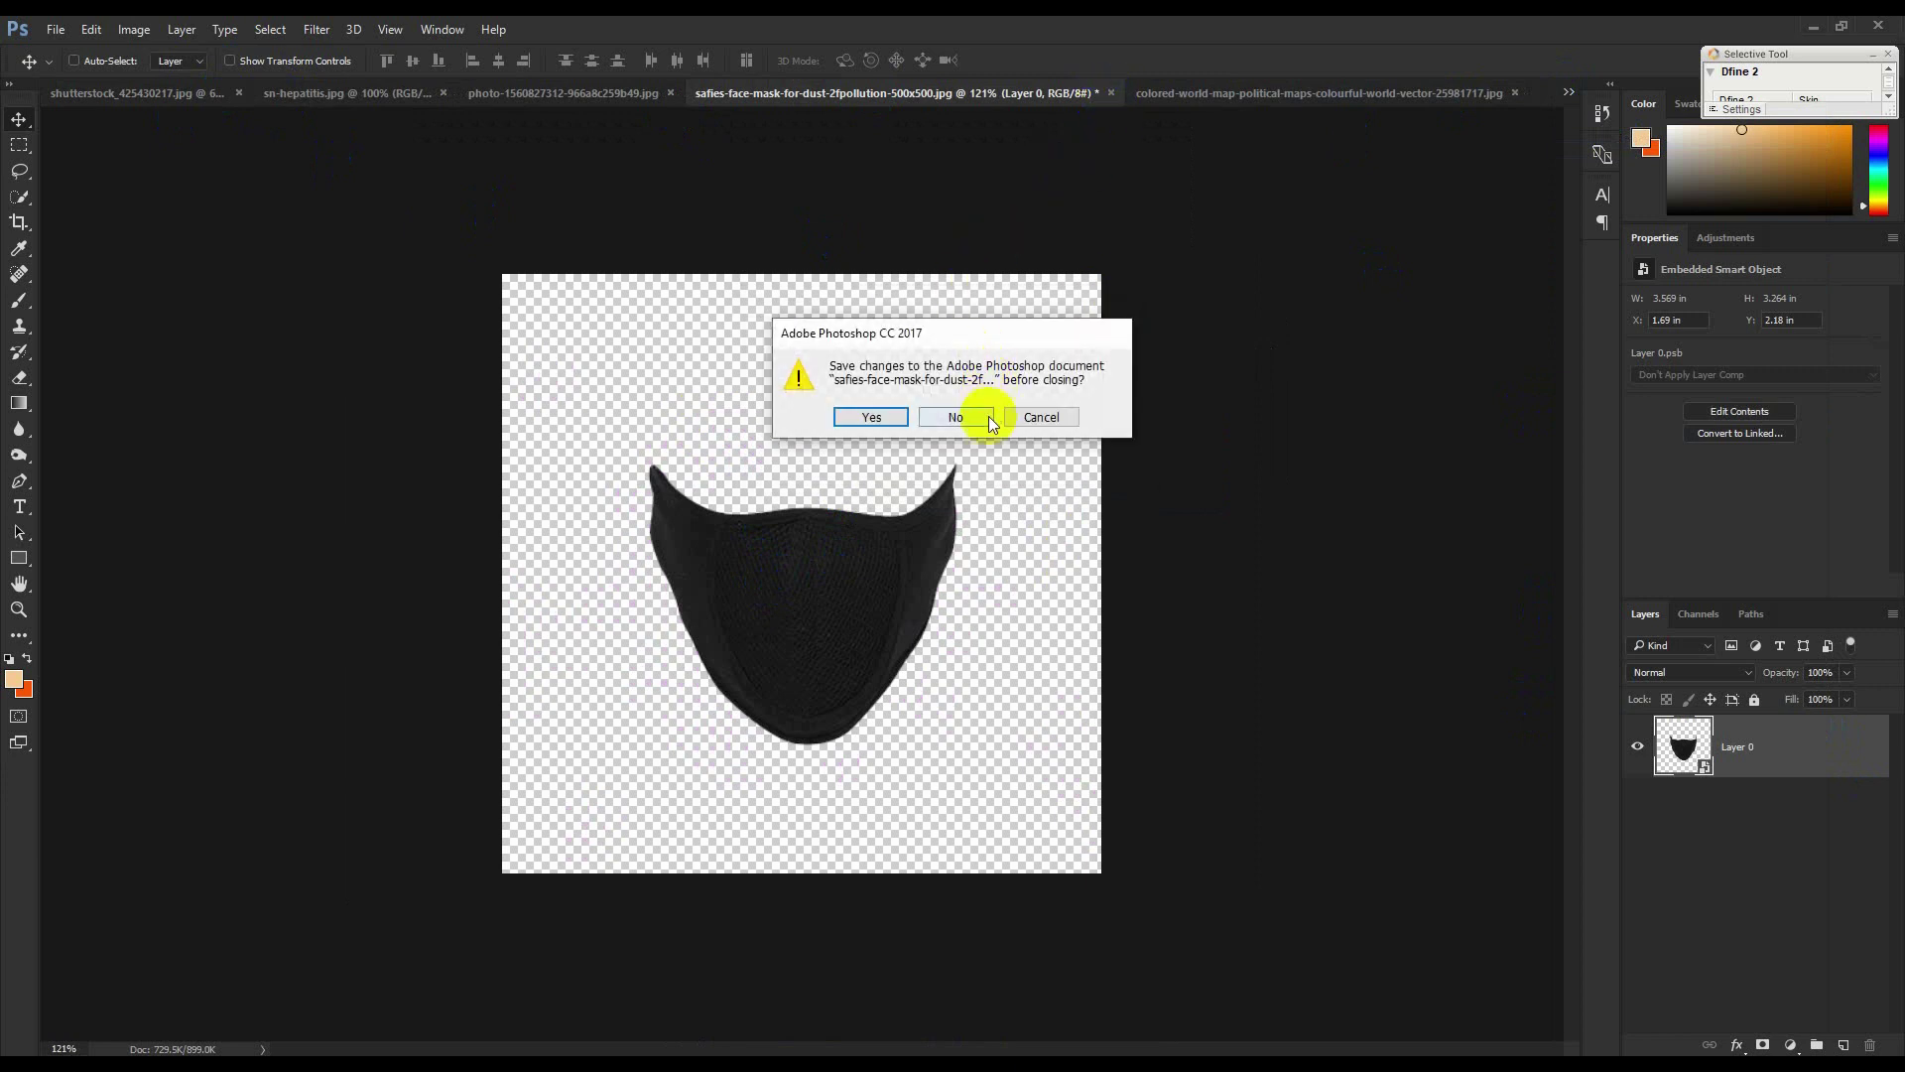
click(970, 413)
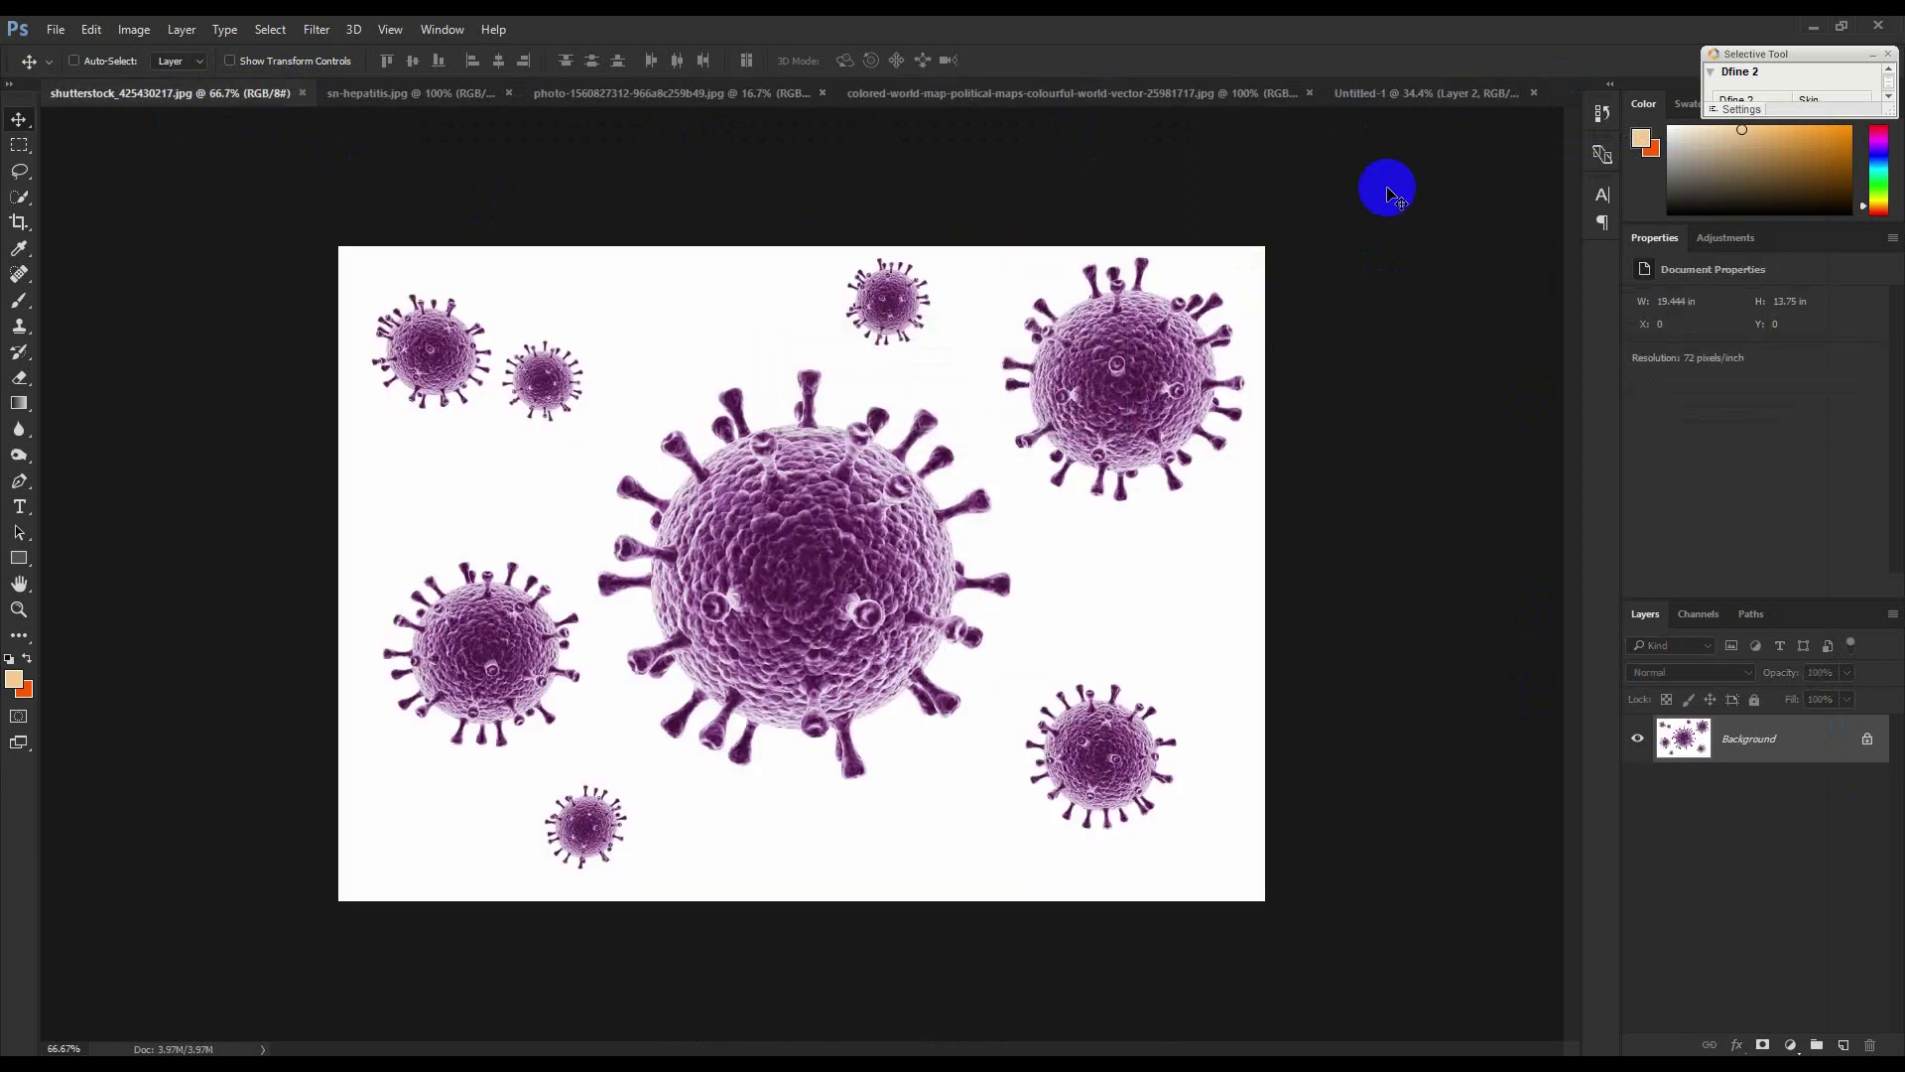
click(1420, 91)
Move the black face mask onto the man's face so it covers his nose and mouth.
drag(526, 337, 742, 417)
scroll(515, 383, up, 8)
drag(536, 402, 617, 561)
Apply a Camera Raw Filter to the face mask: Highlights -100, Shadows +100, Whites +37, Blacks -27, Clarity +30, Dehaze +31, Vibrance +33.
click(317, 29)
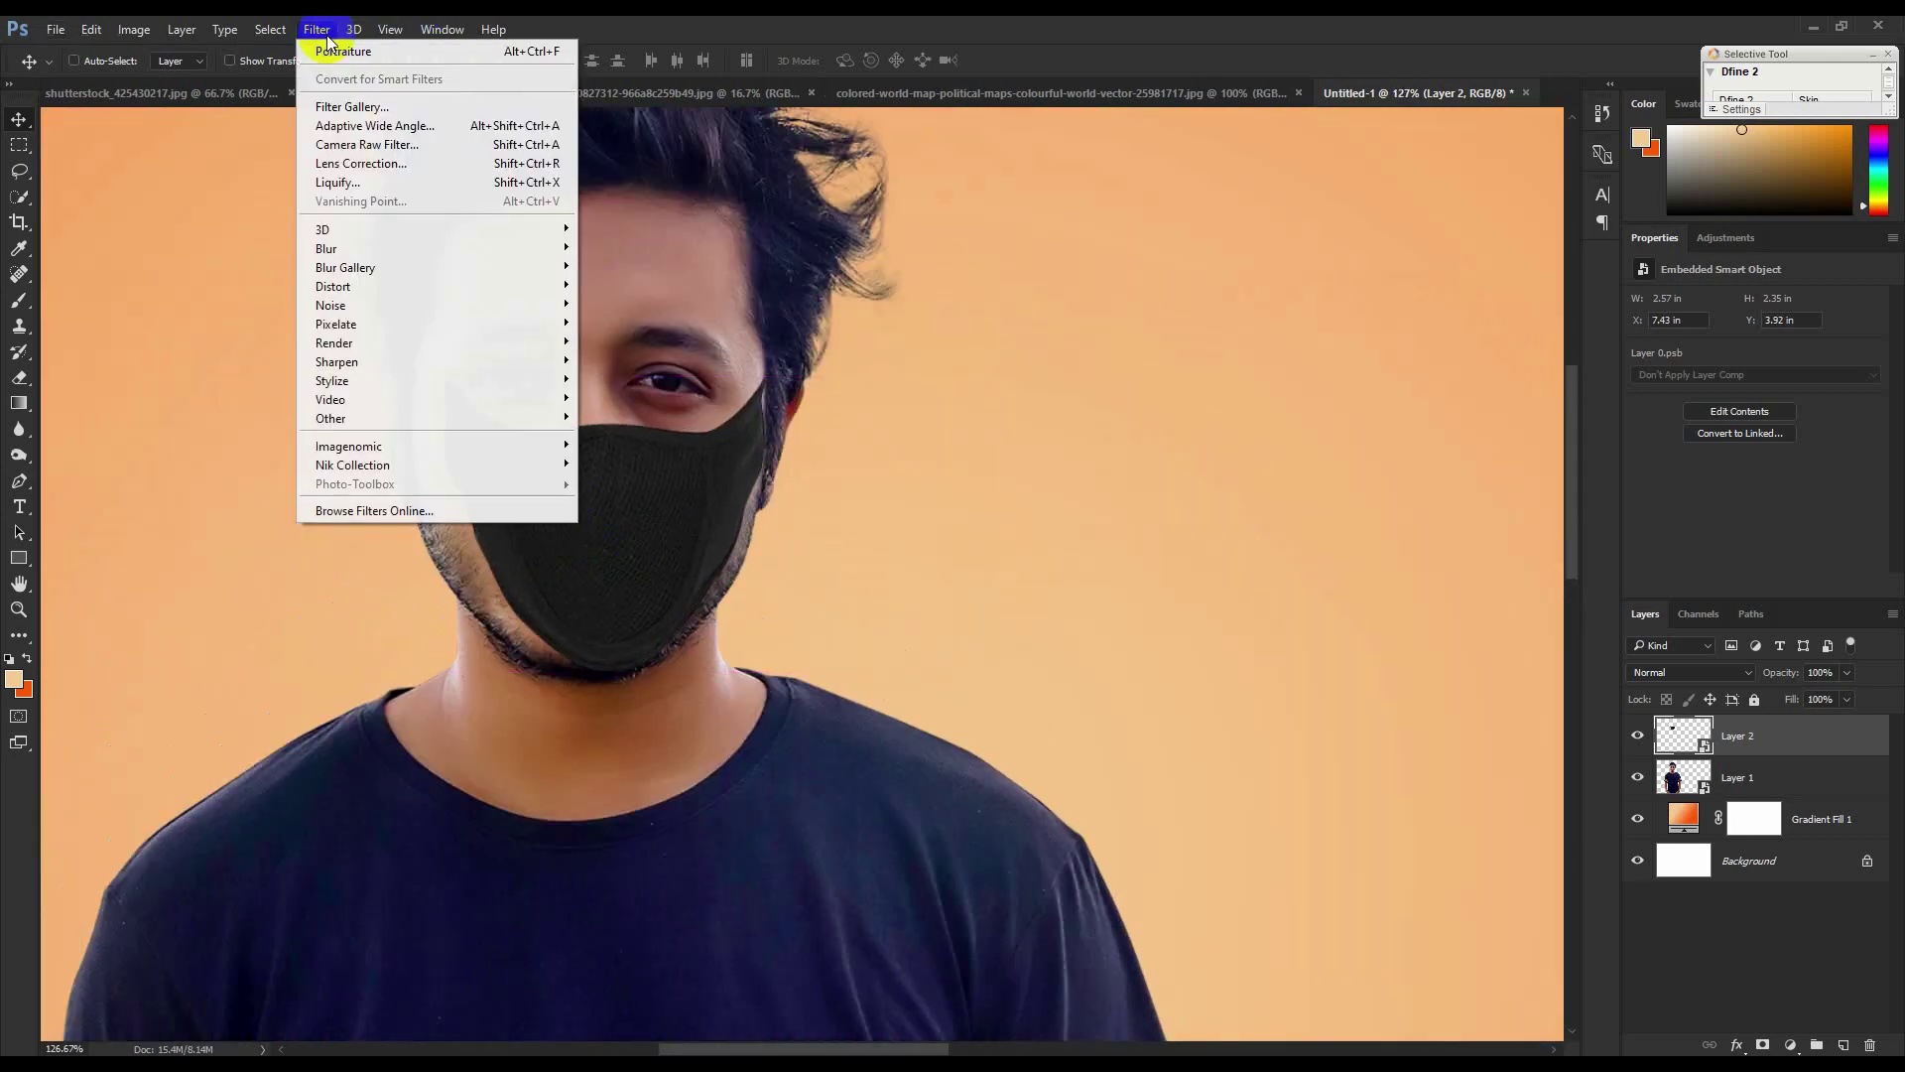
click(366, 145)
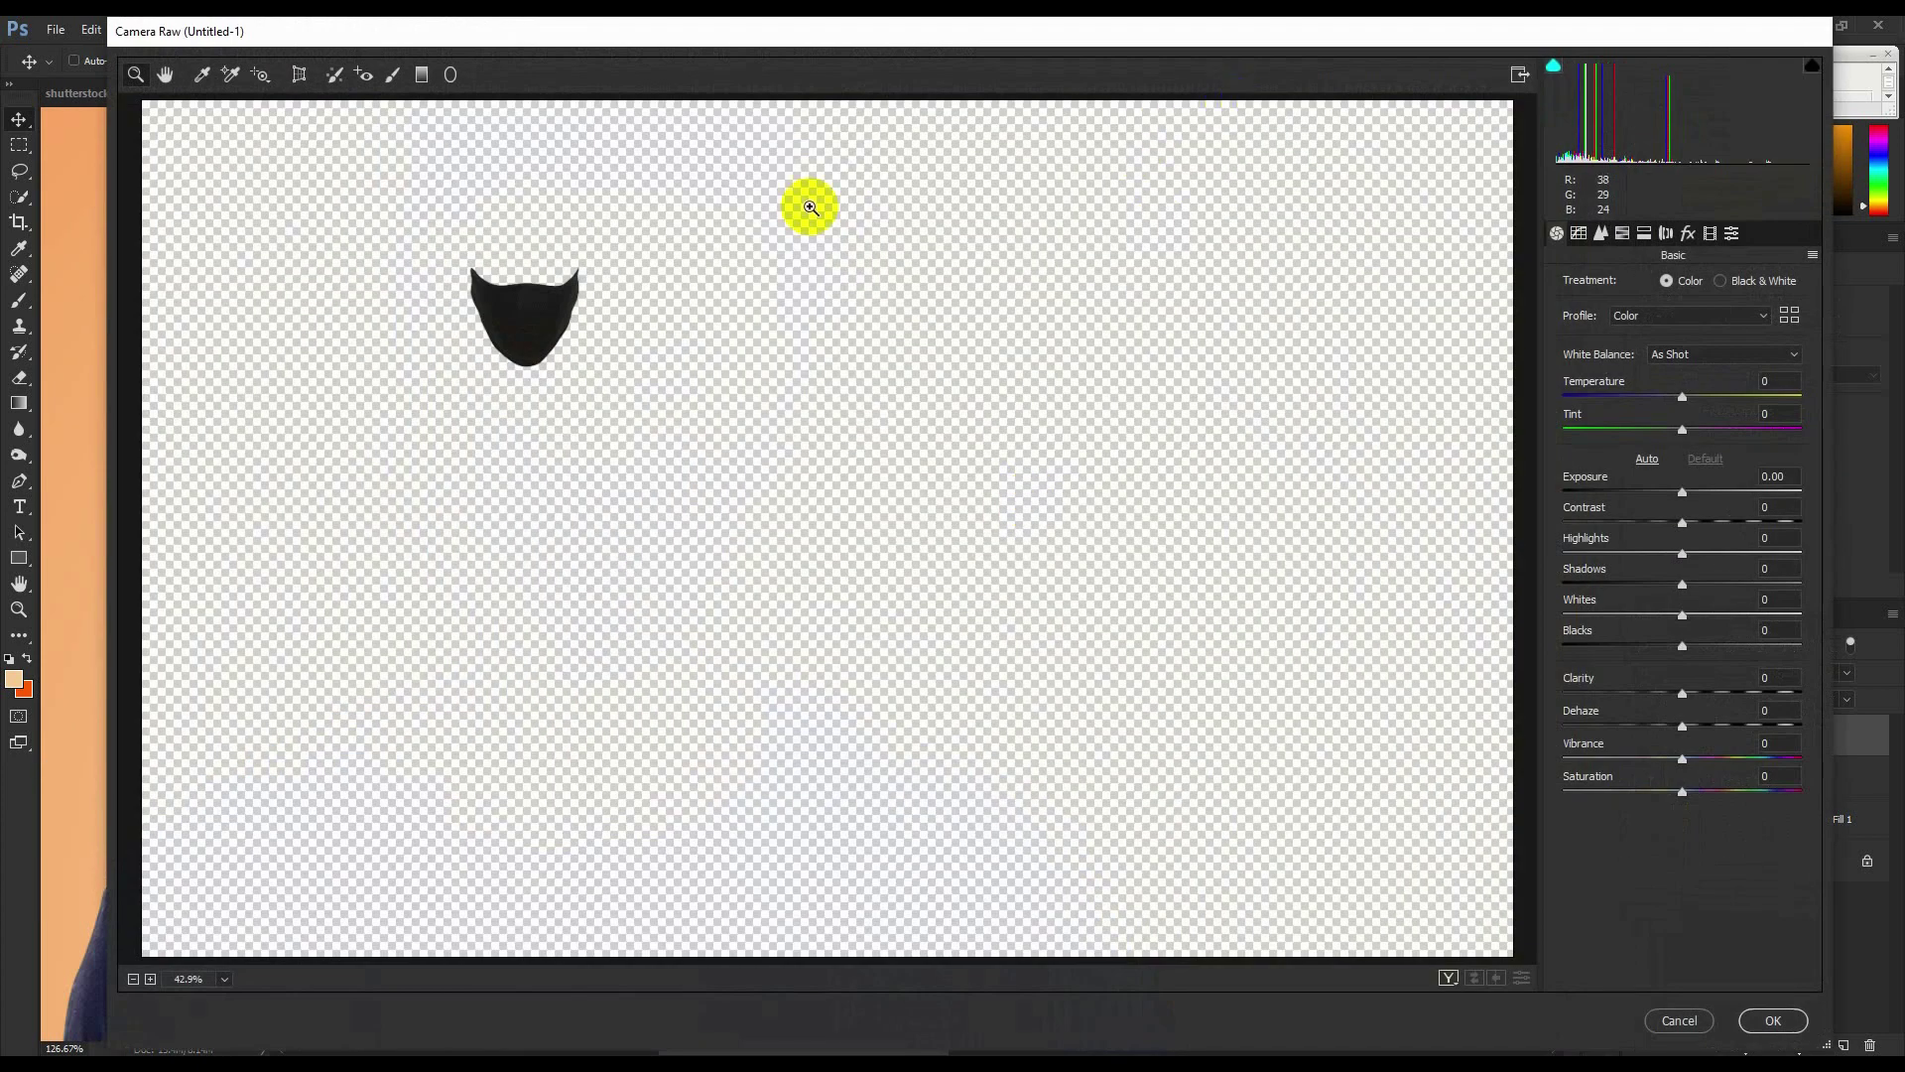
click(446, 297)
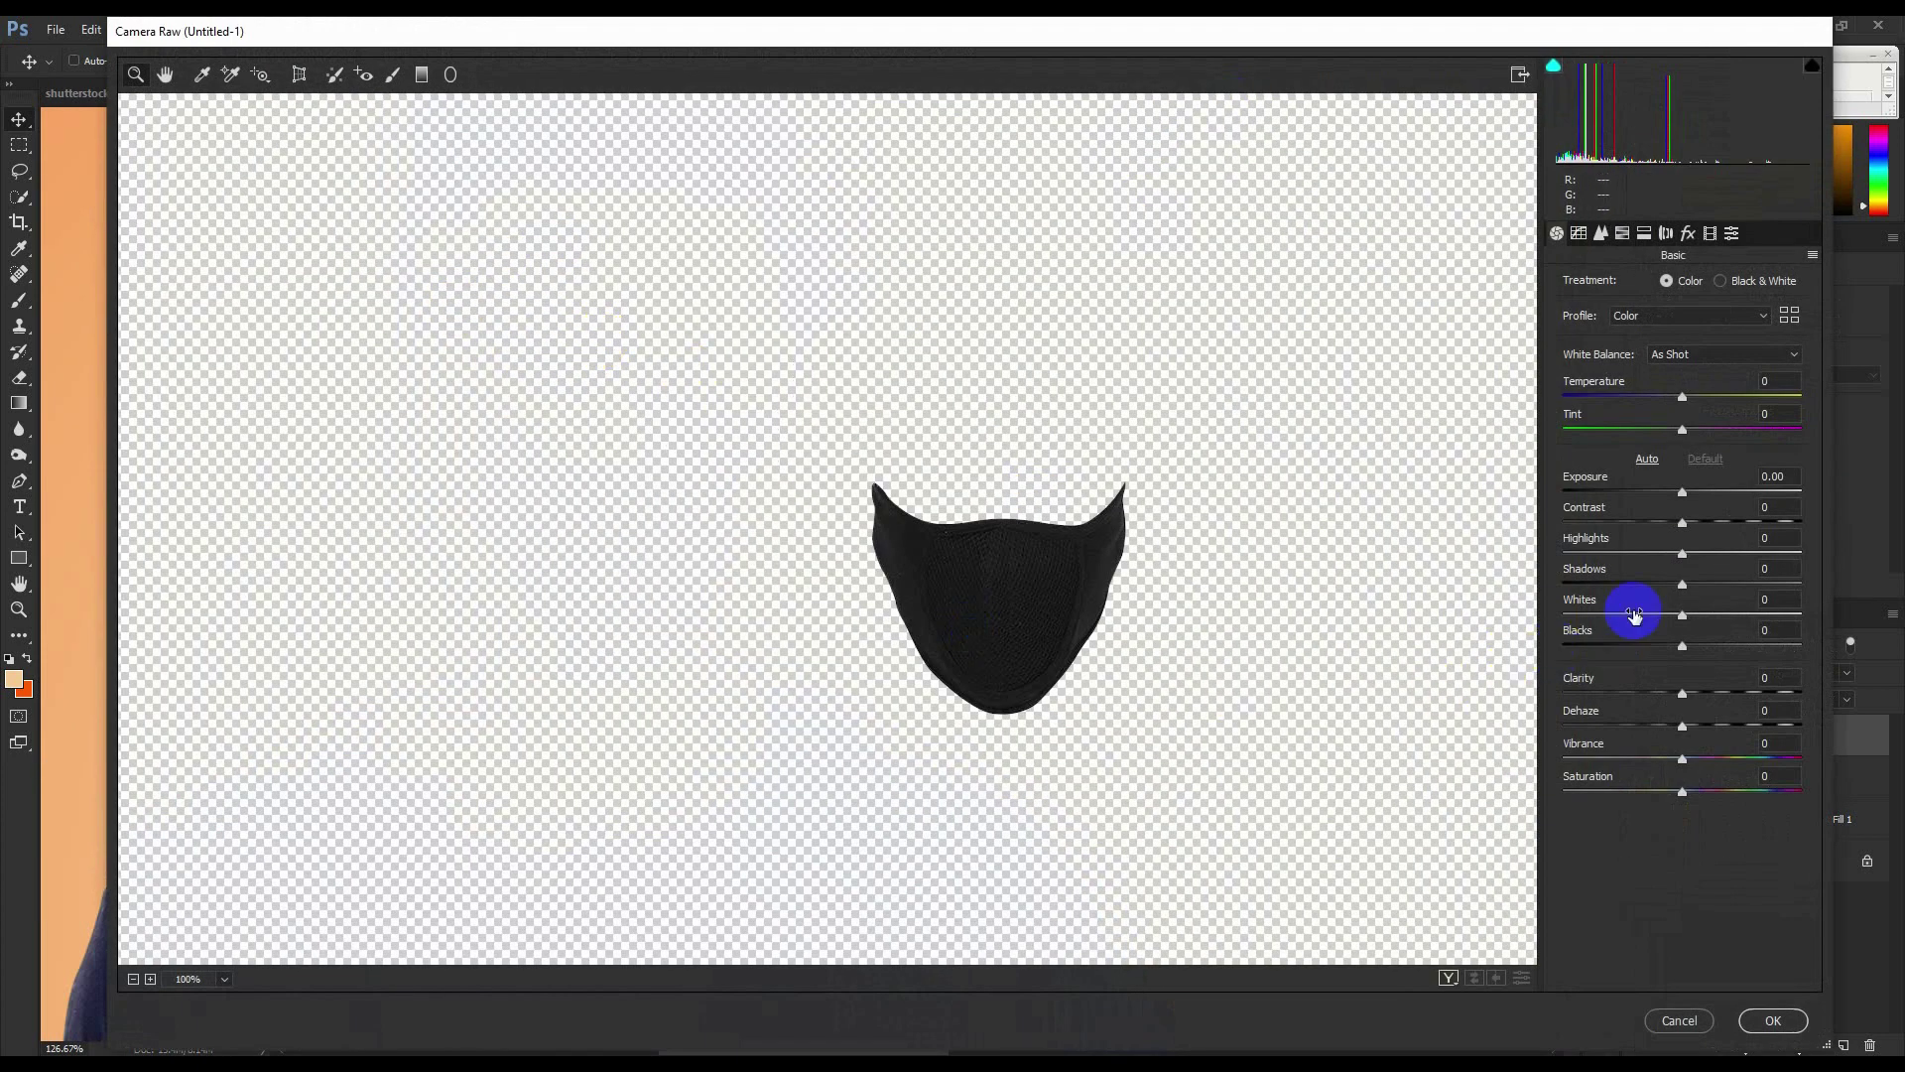
drag(1680, 553, 1501, 578)
drag(1687, 587, 1825, 588)
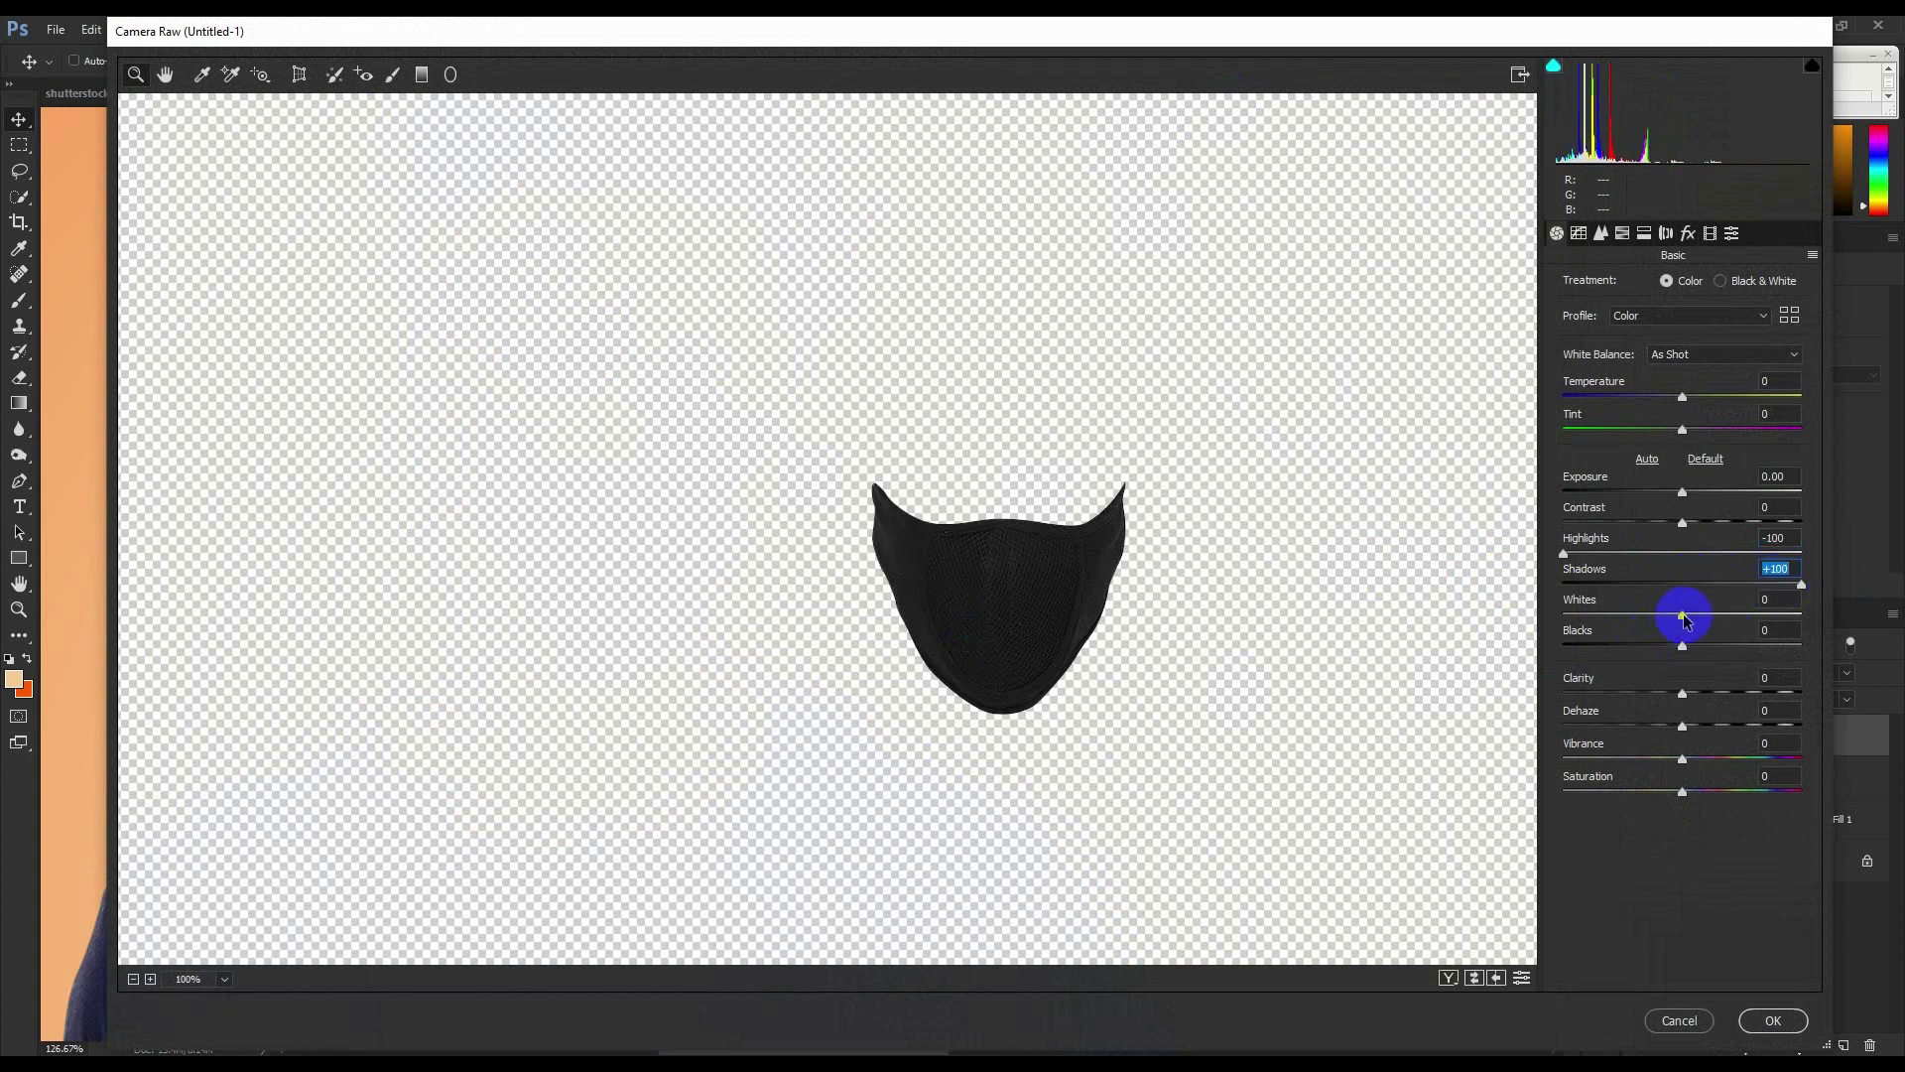
drag(1684, 647, 1730, 619)
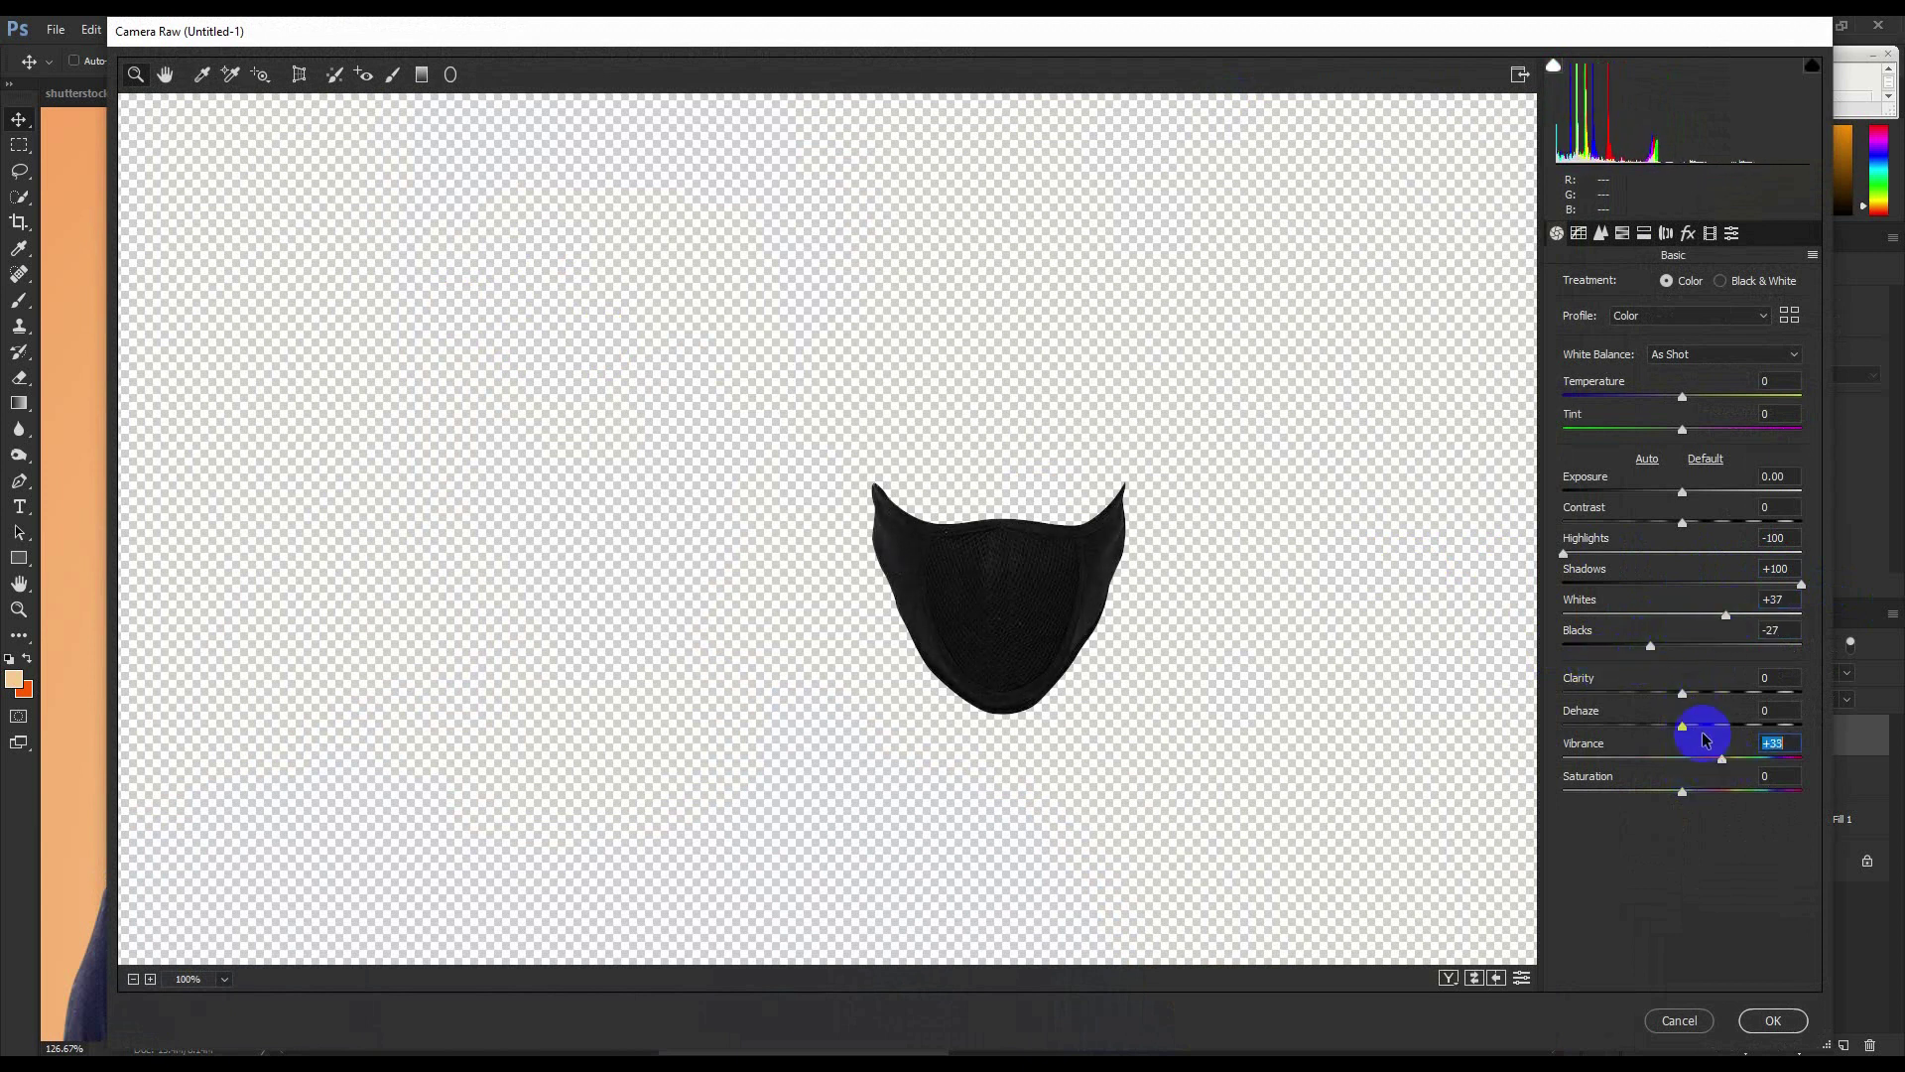
drag(1684, 725, 1724, 739)
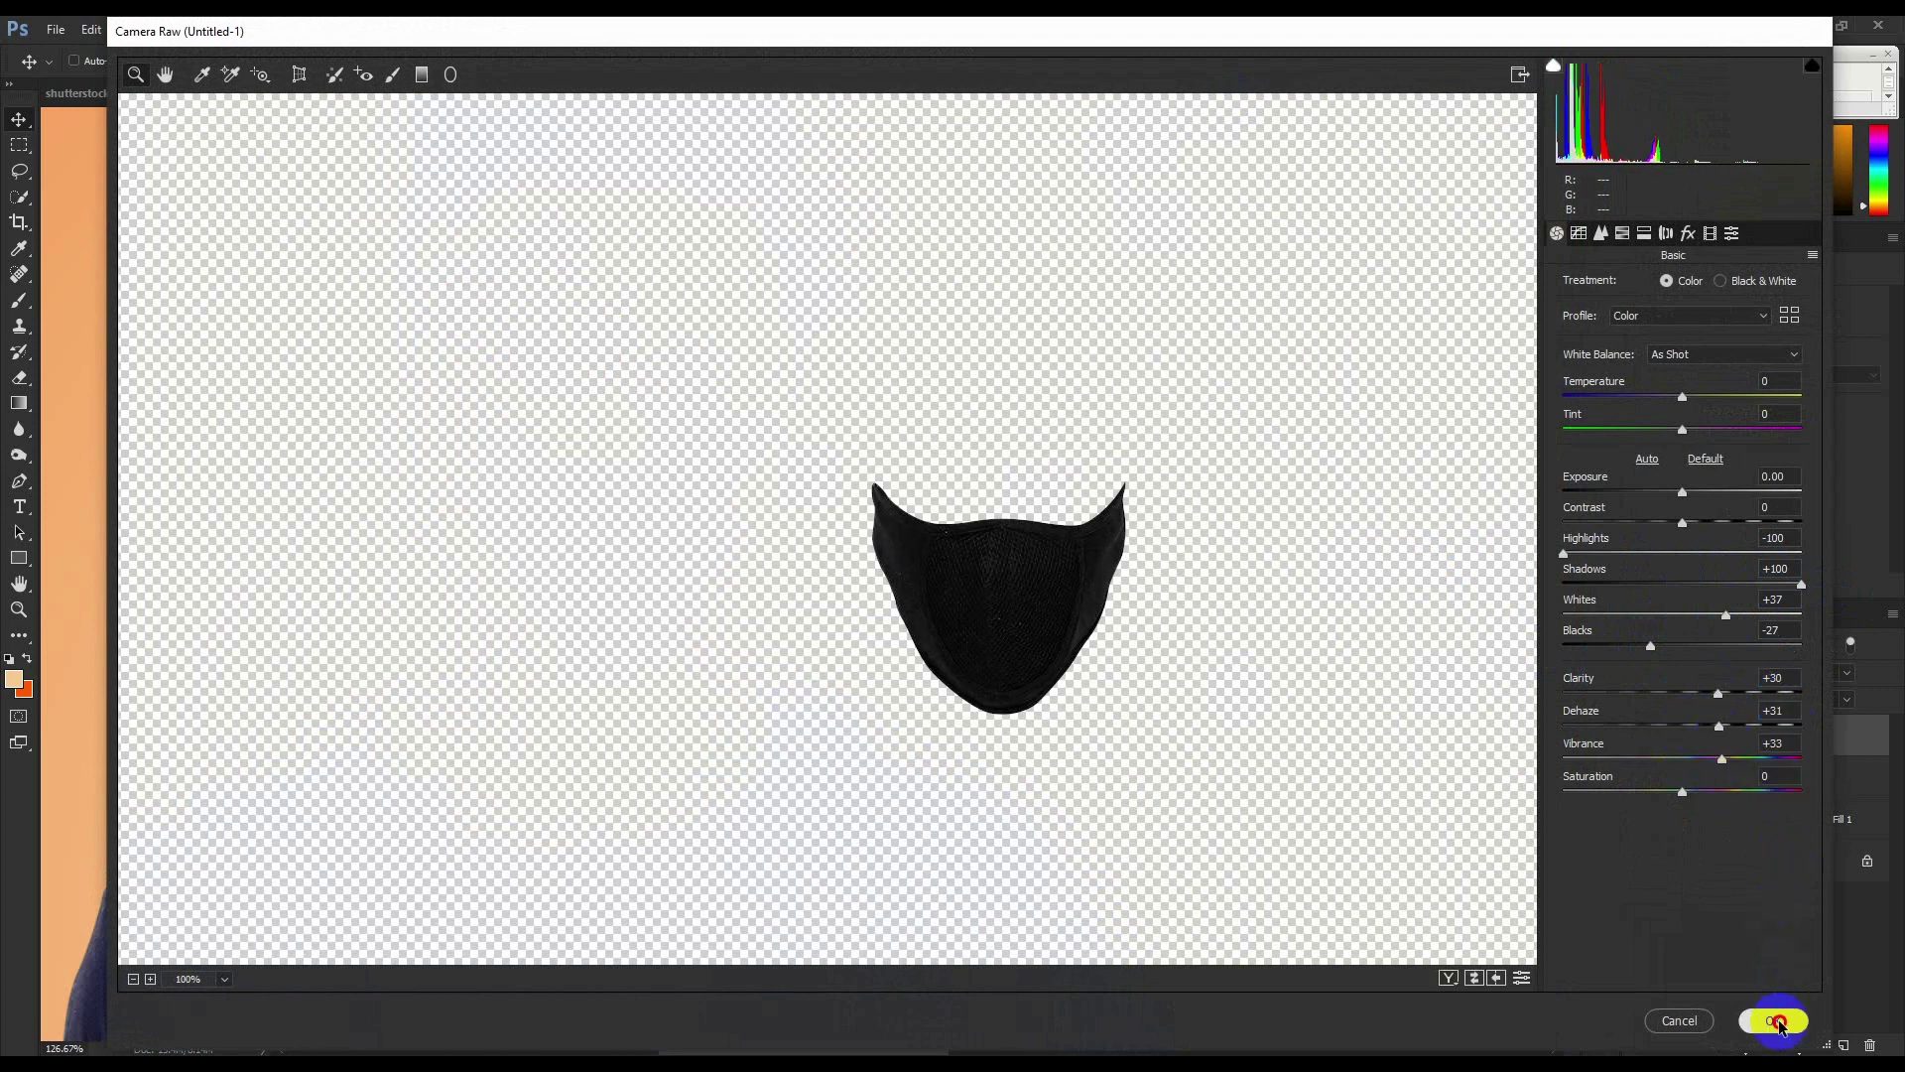
click(1773, 1020)
Free-transform the face mask over the lower face, scaling it to about 95.3% by 84.6% and rotating it about 1.5°.
drag(612, 496, 592, 515)
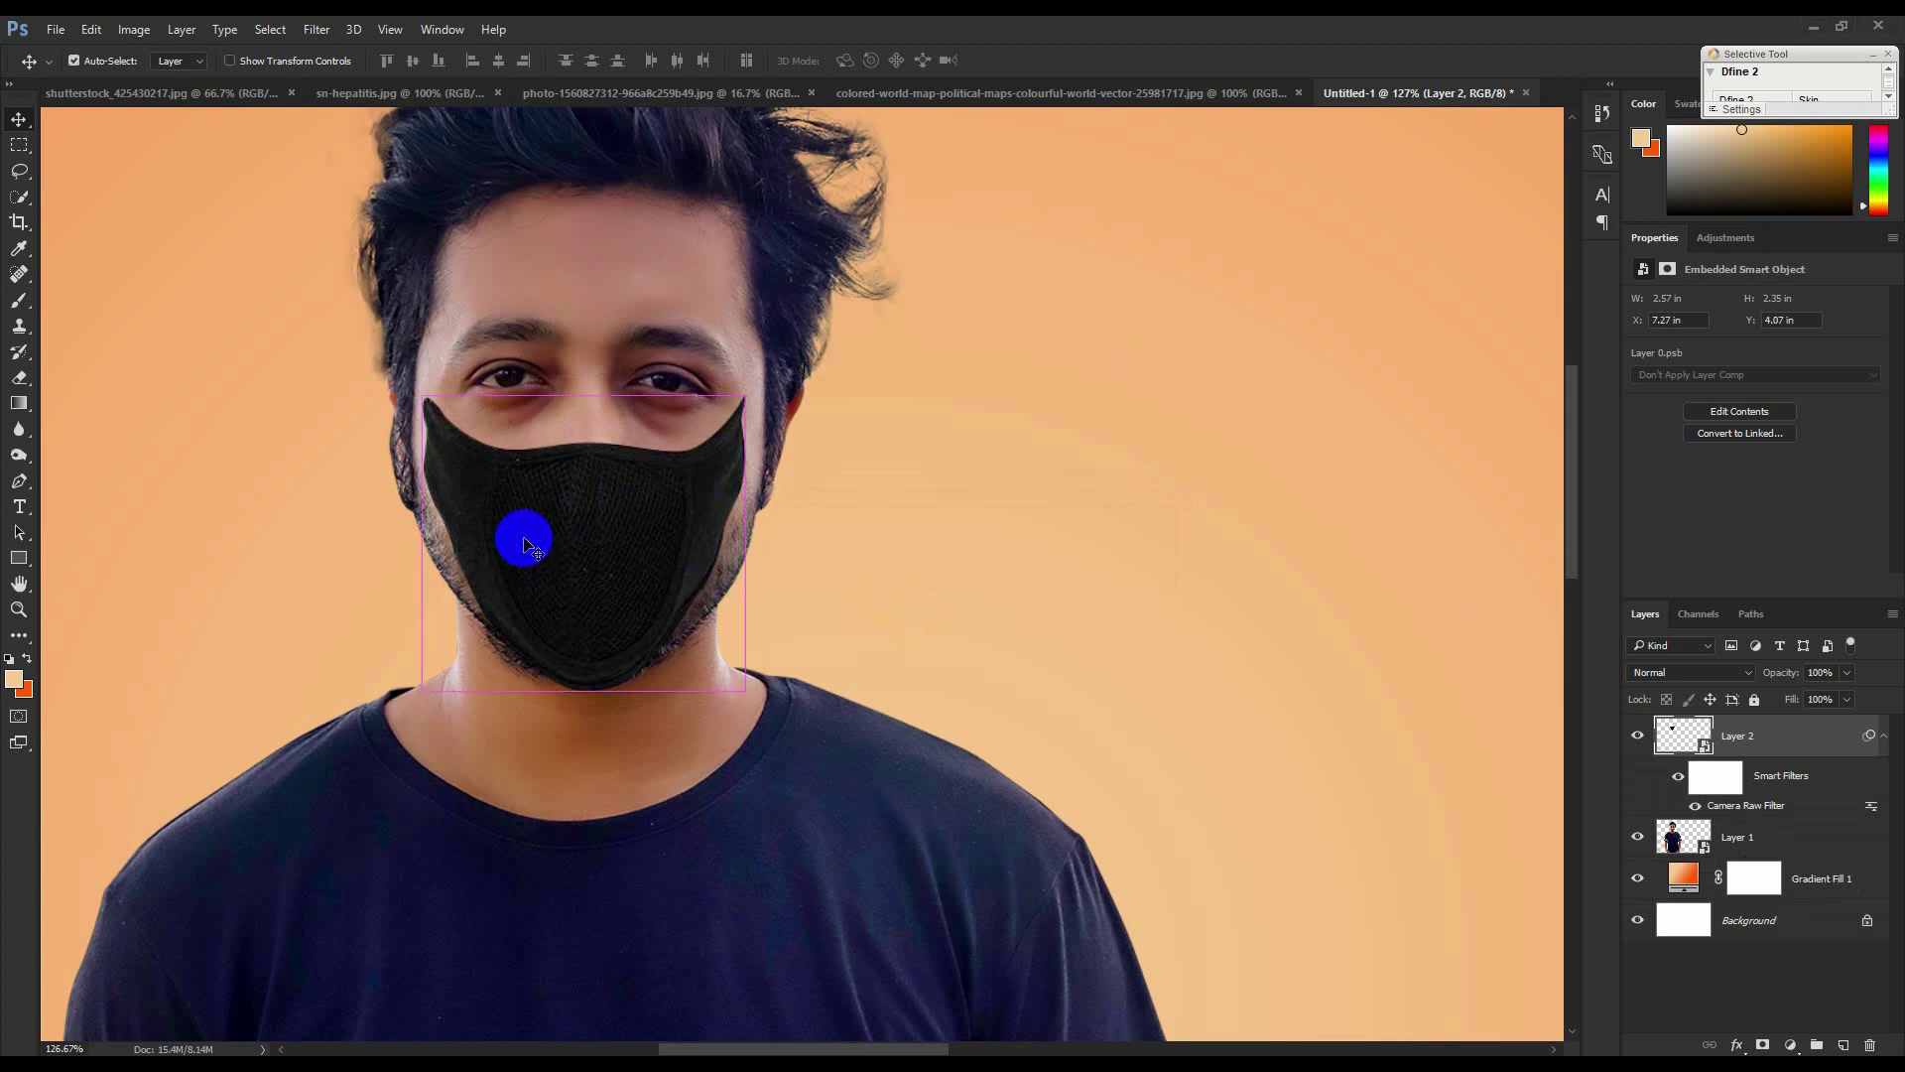
key(ctrl+t)
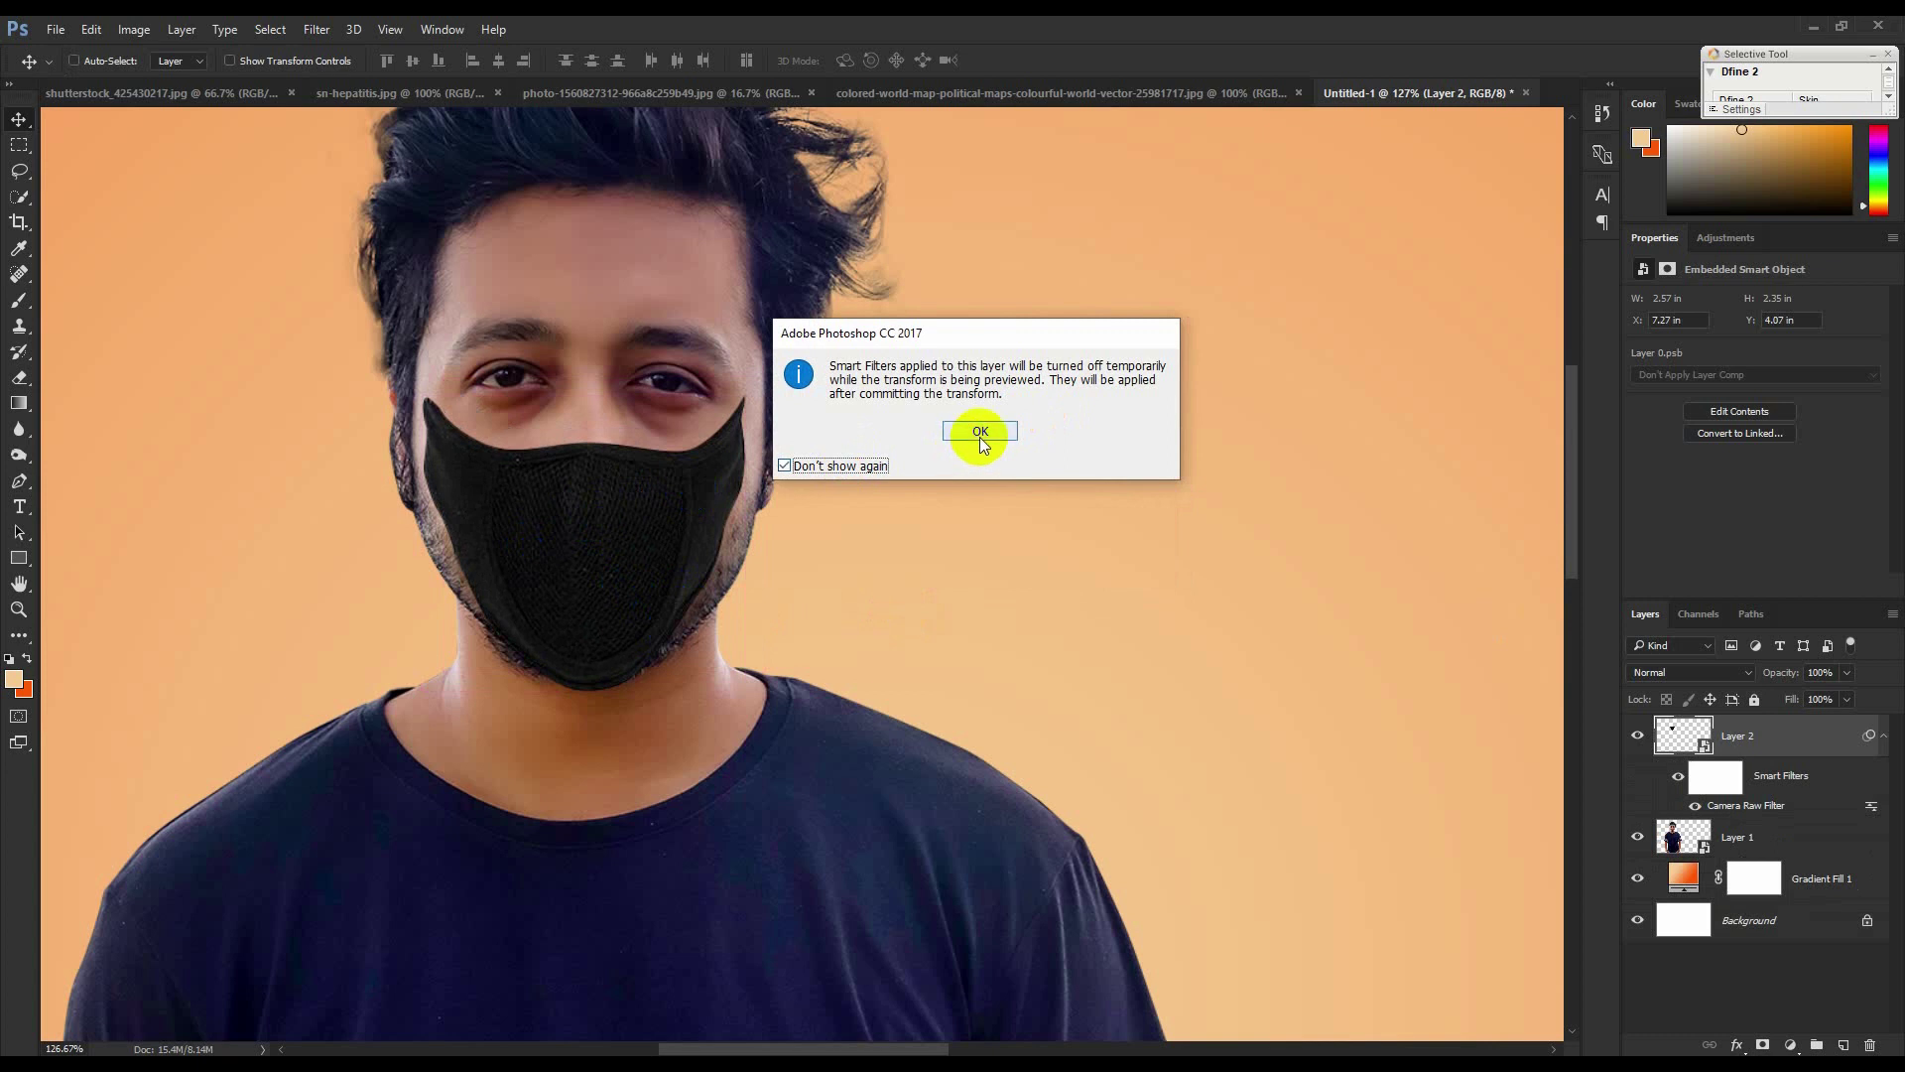
click(979, 434)
drag(737, 685, 760, 701)
drag(760, 546, 783, 540)
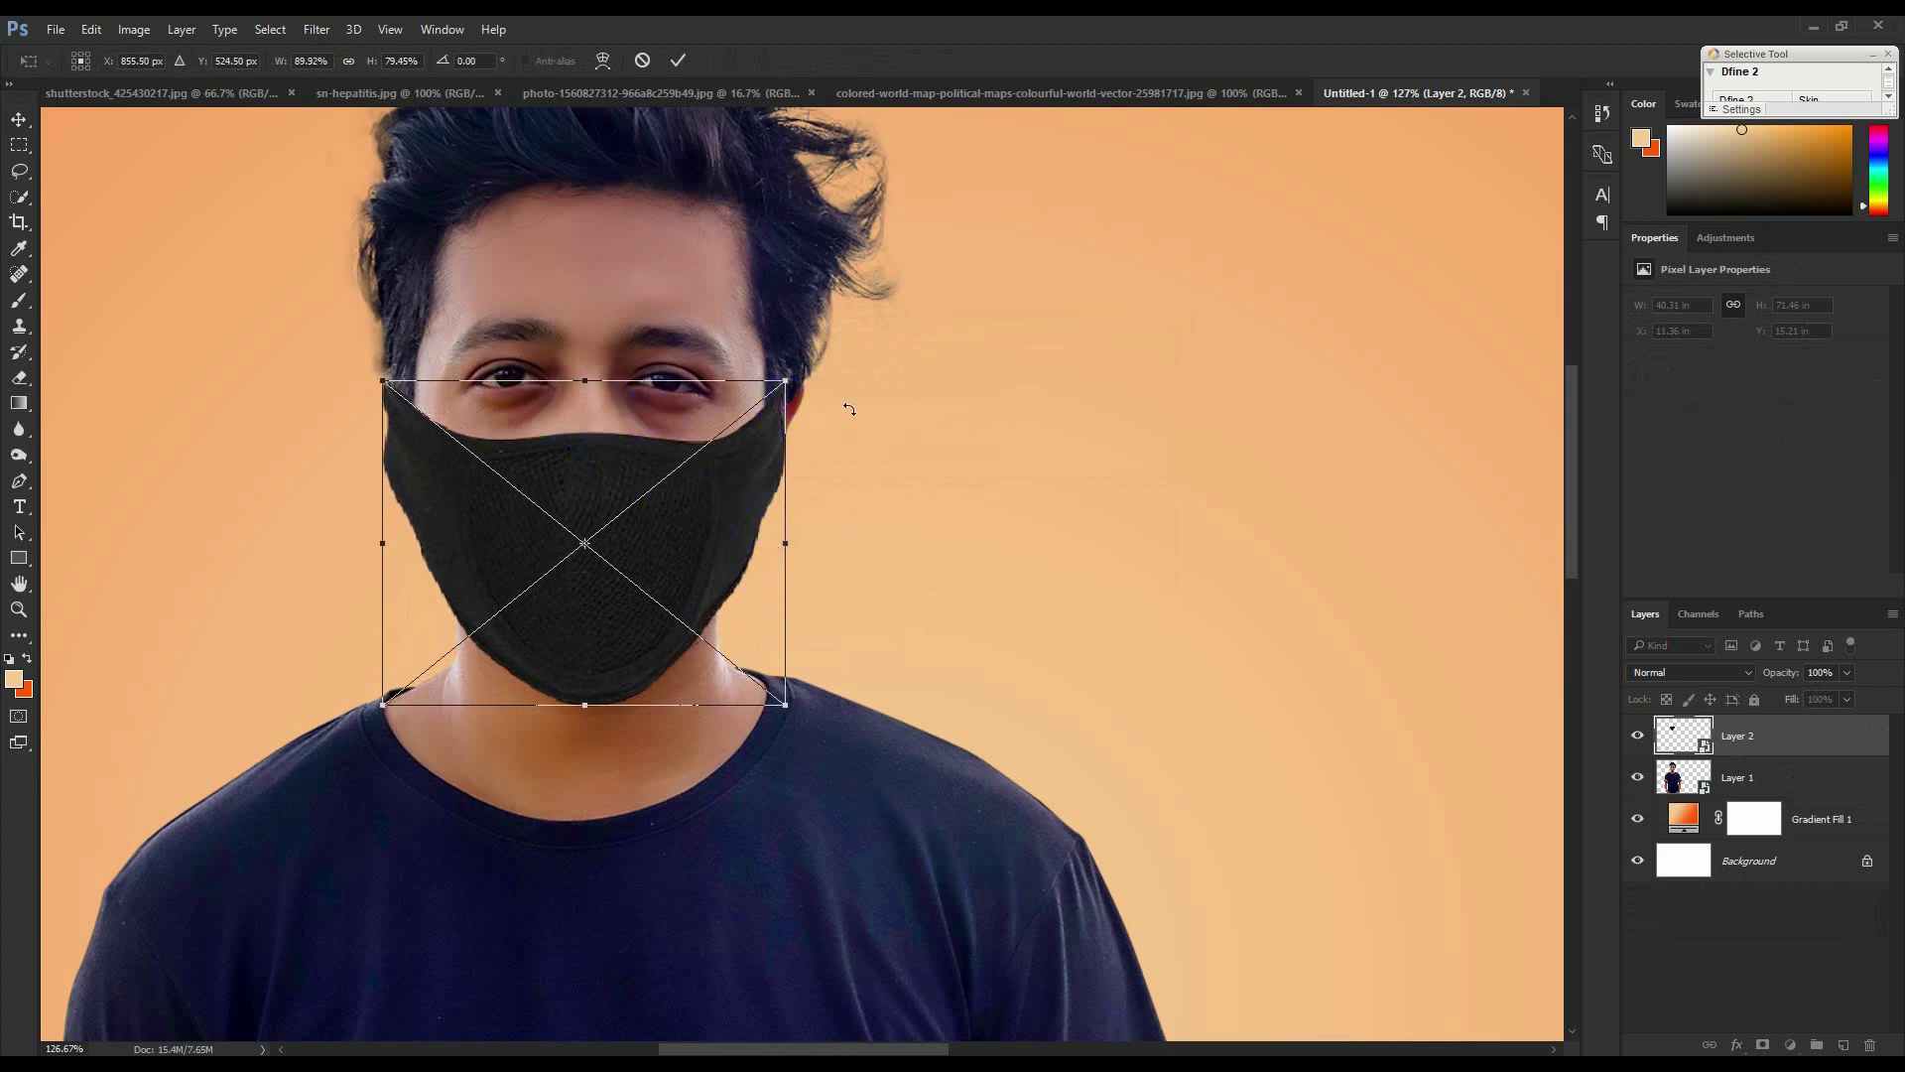
drag(849, 413, 855, 414)
drag(643, 652, 643, 630)
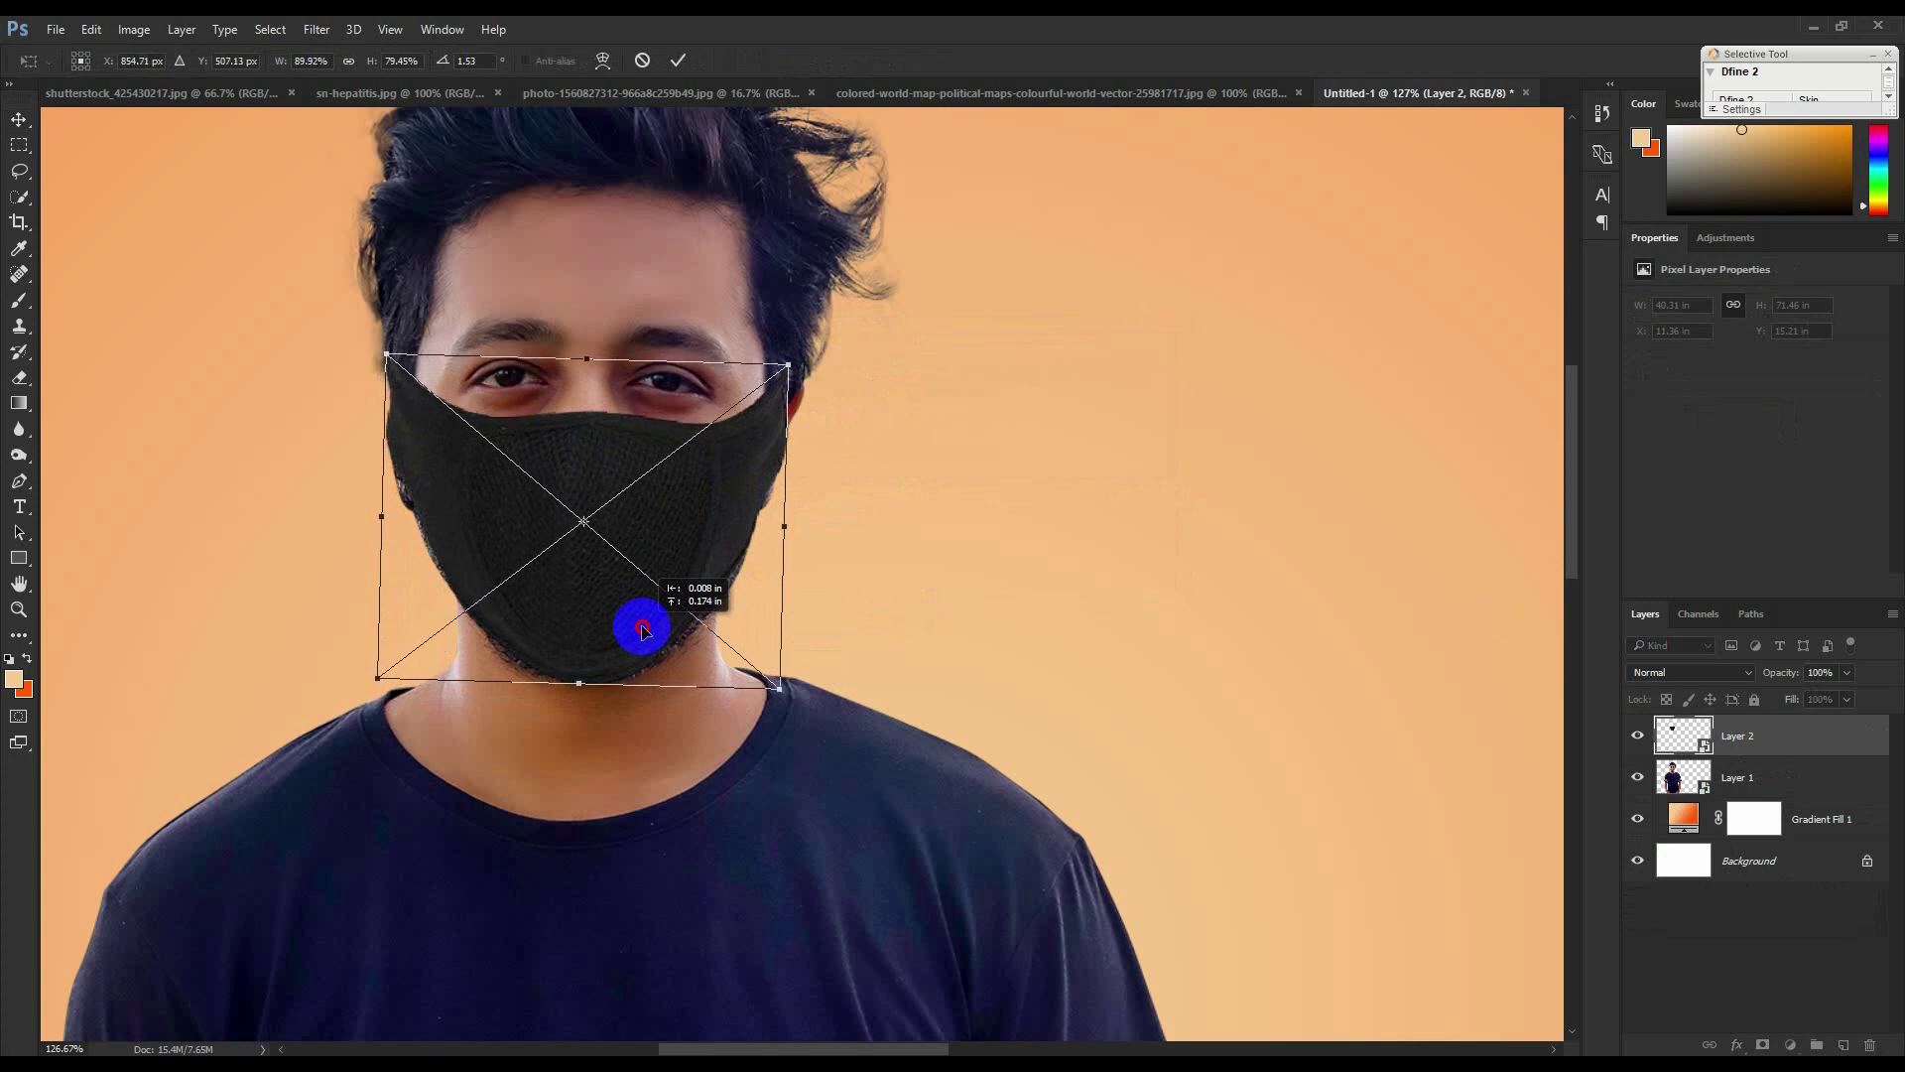
drag(777, 684, 791, 699)
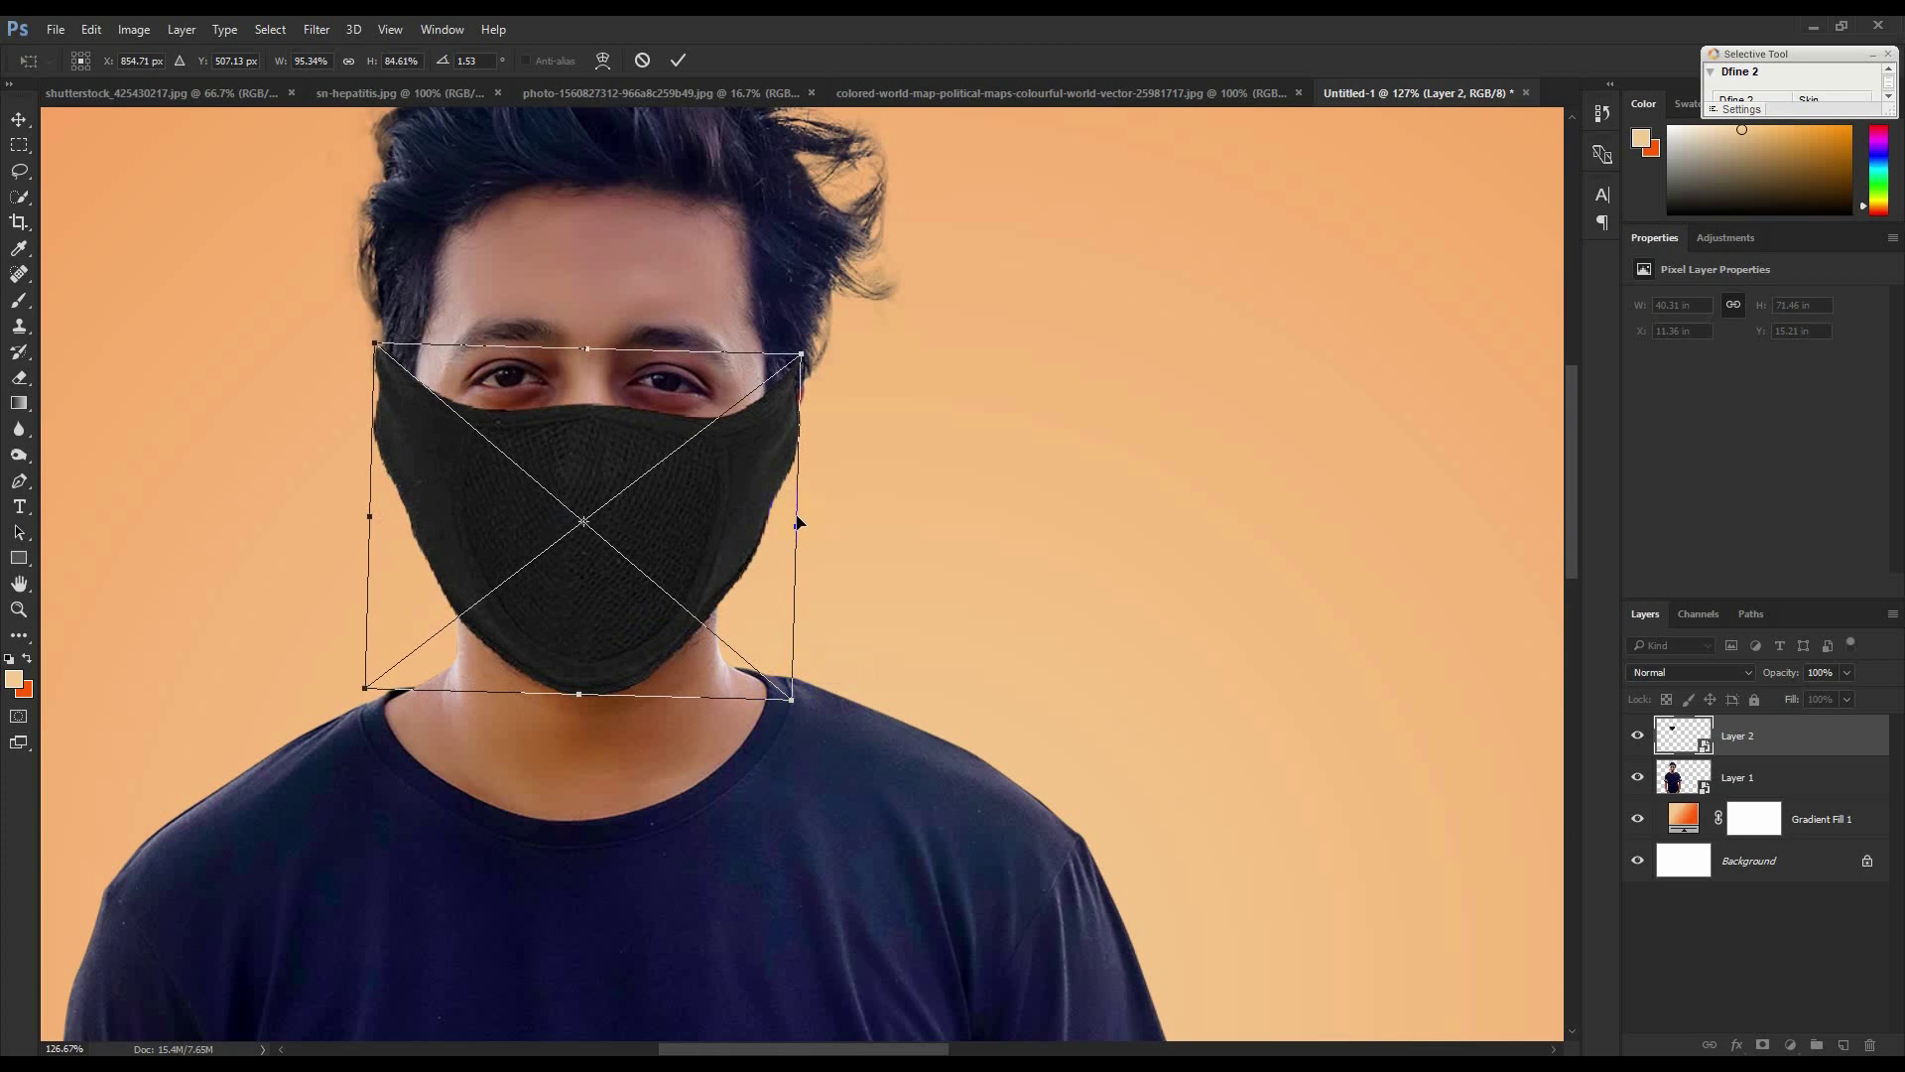
Fit the mask's edges to the cheeks and chin at about 91.2% width, 73.4% height and 1.9° rotation, and apply the transform.
drag(821, 347, 800, 365)
key(ctrl+z)
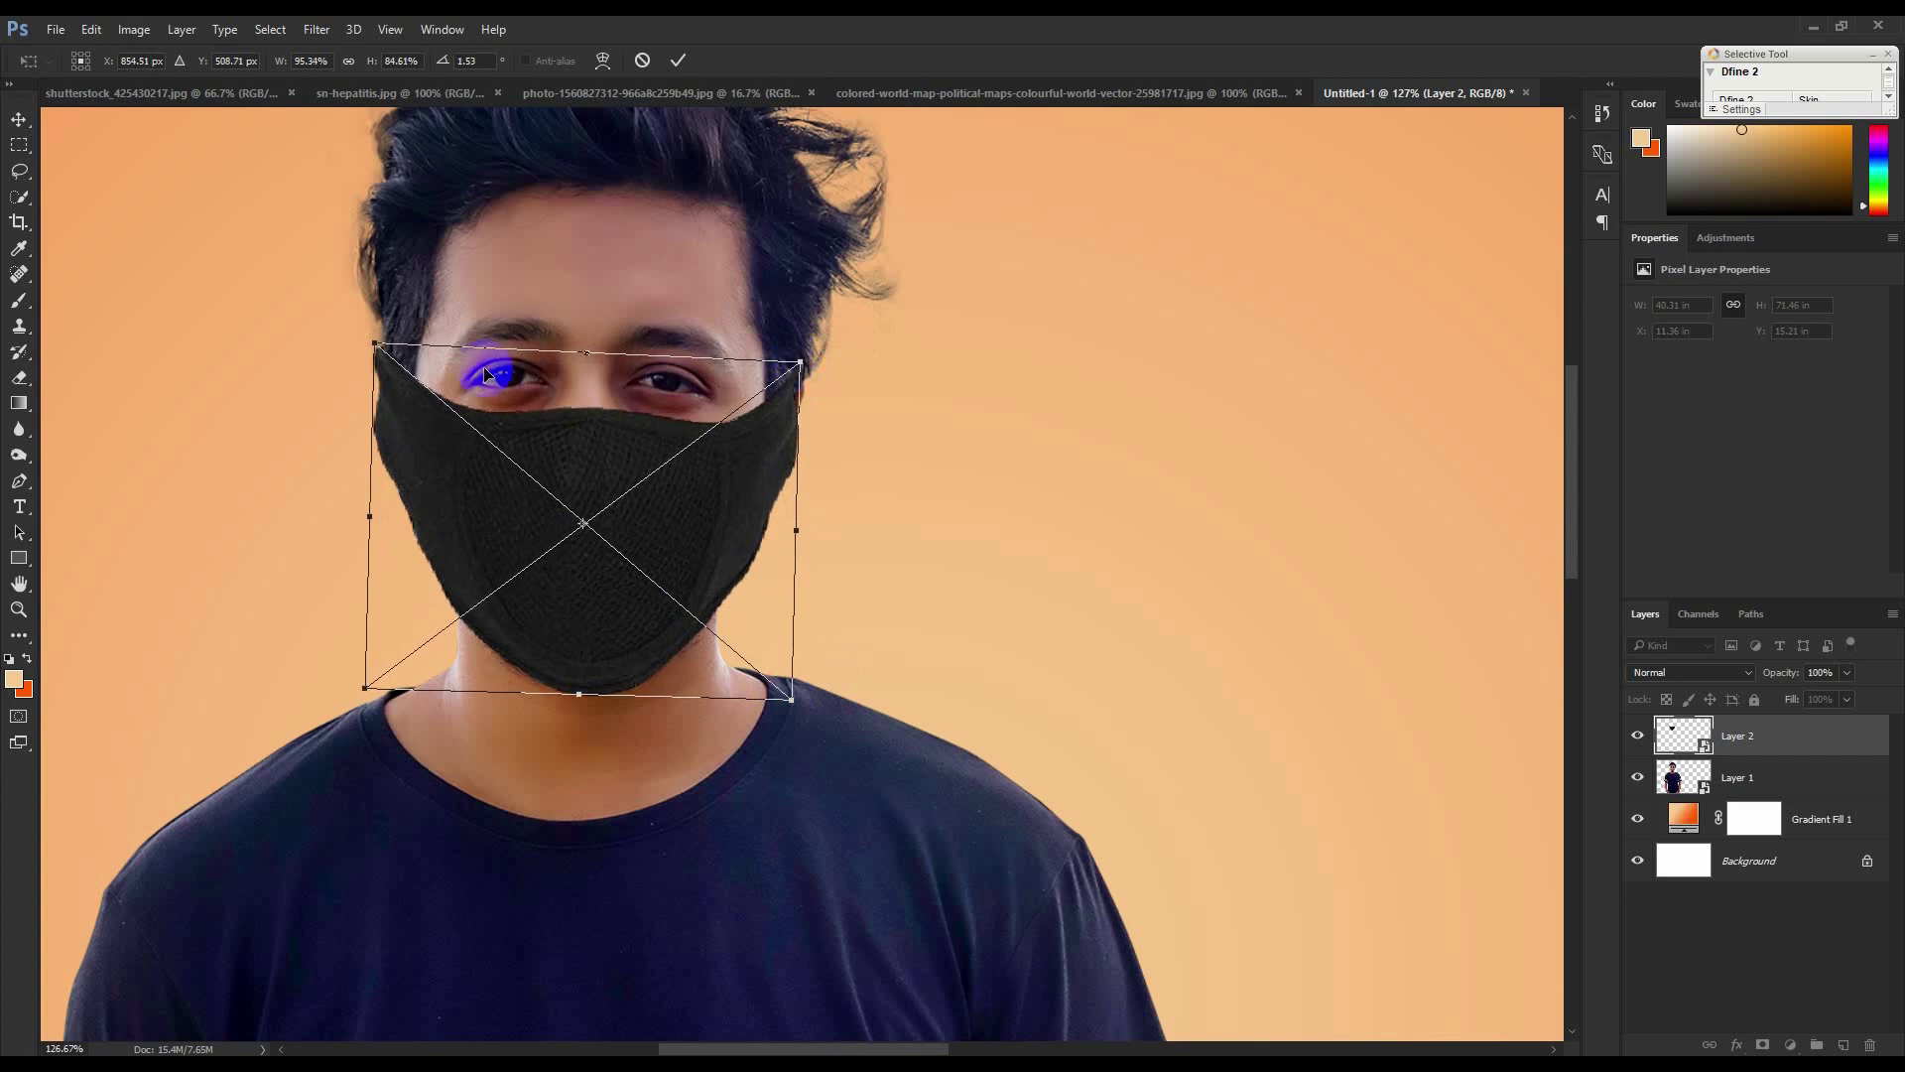
drag(376, 351, 382, 371)
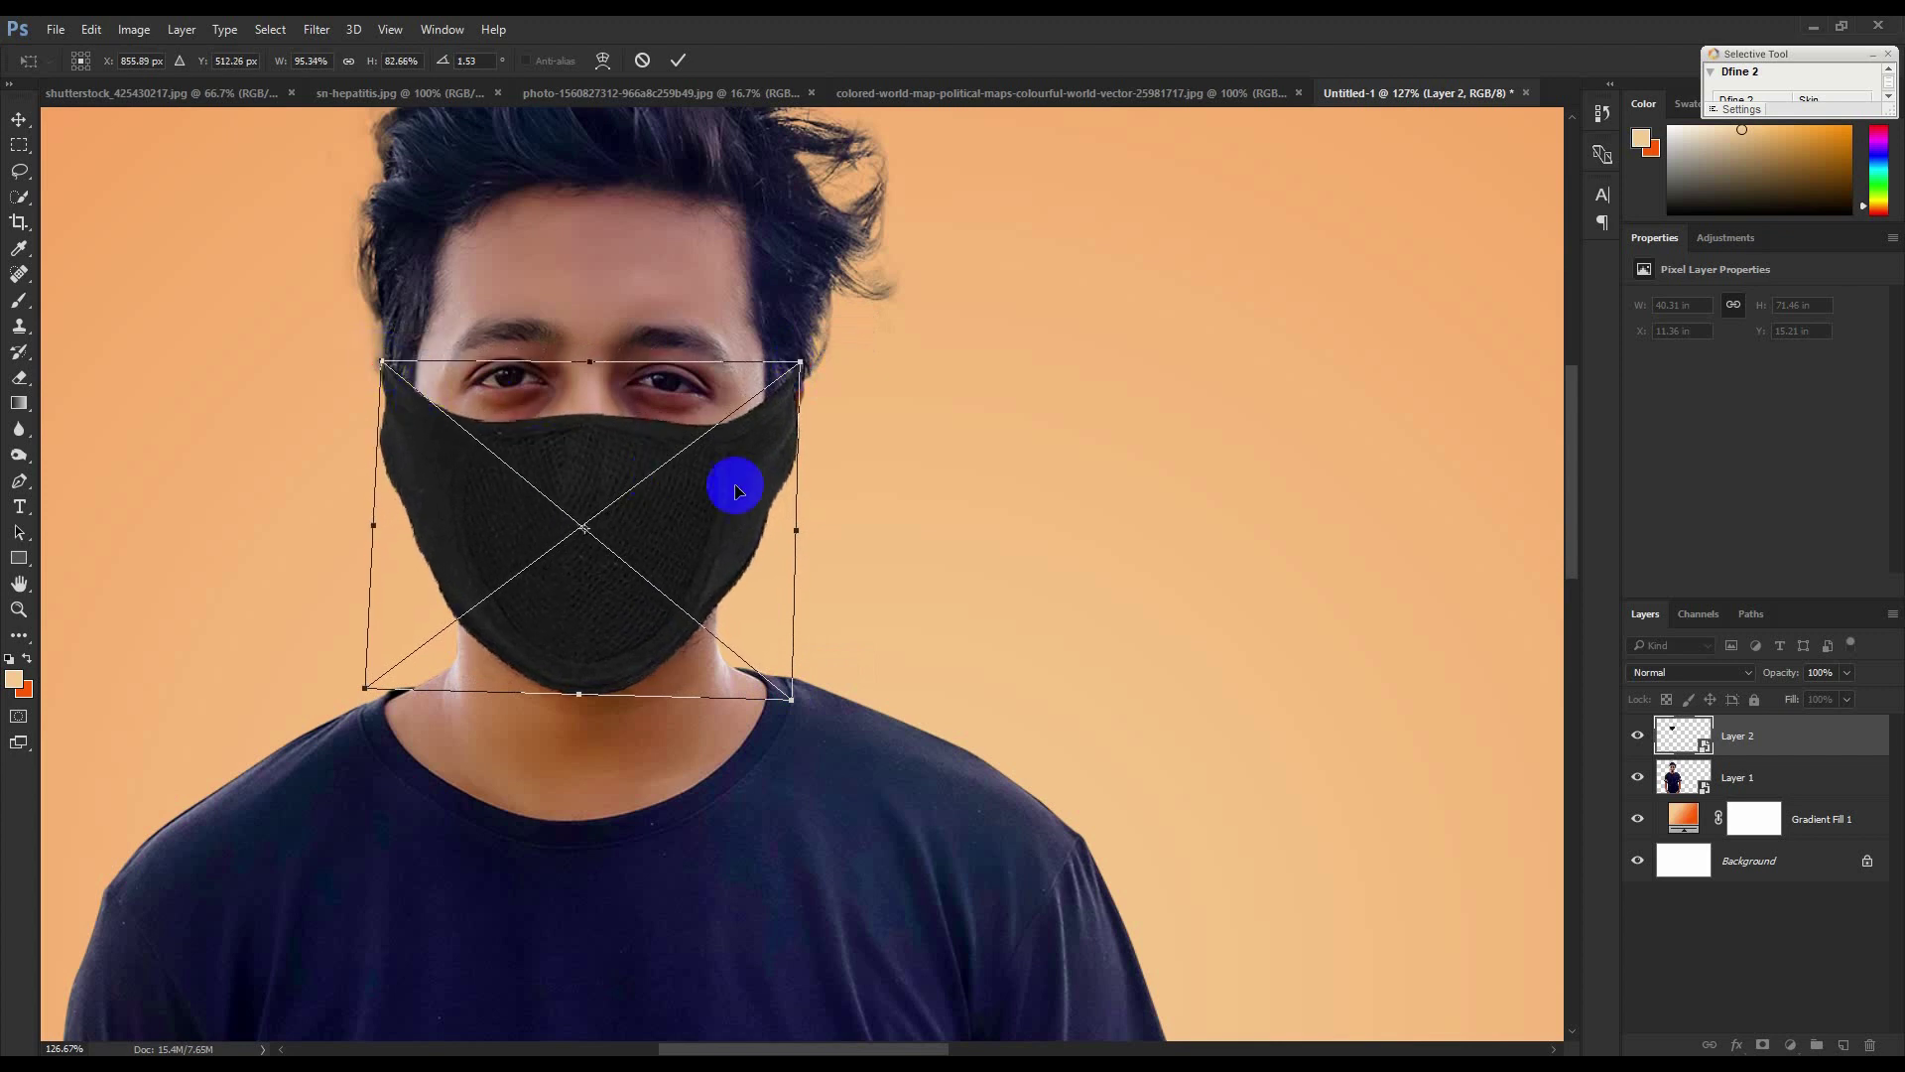
drag(795, 532, 789, 528)
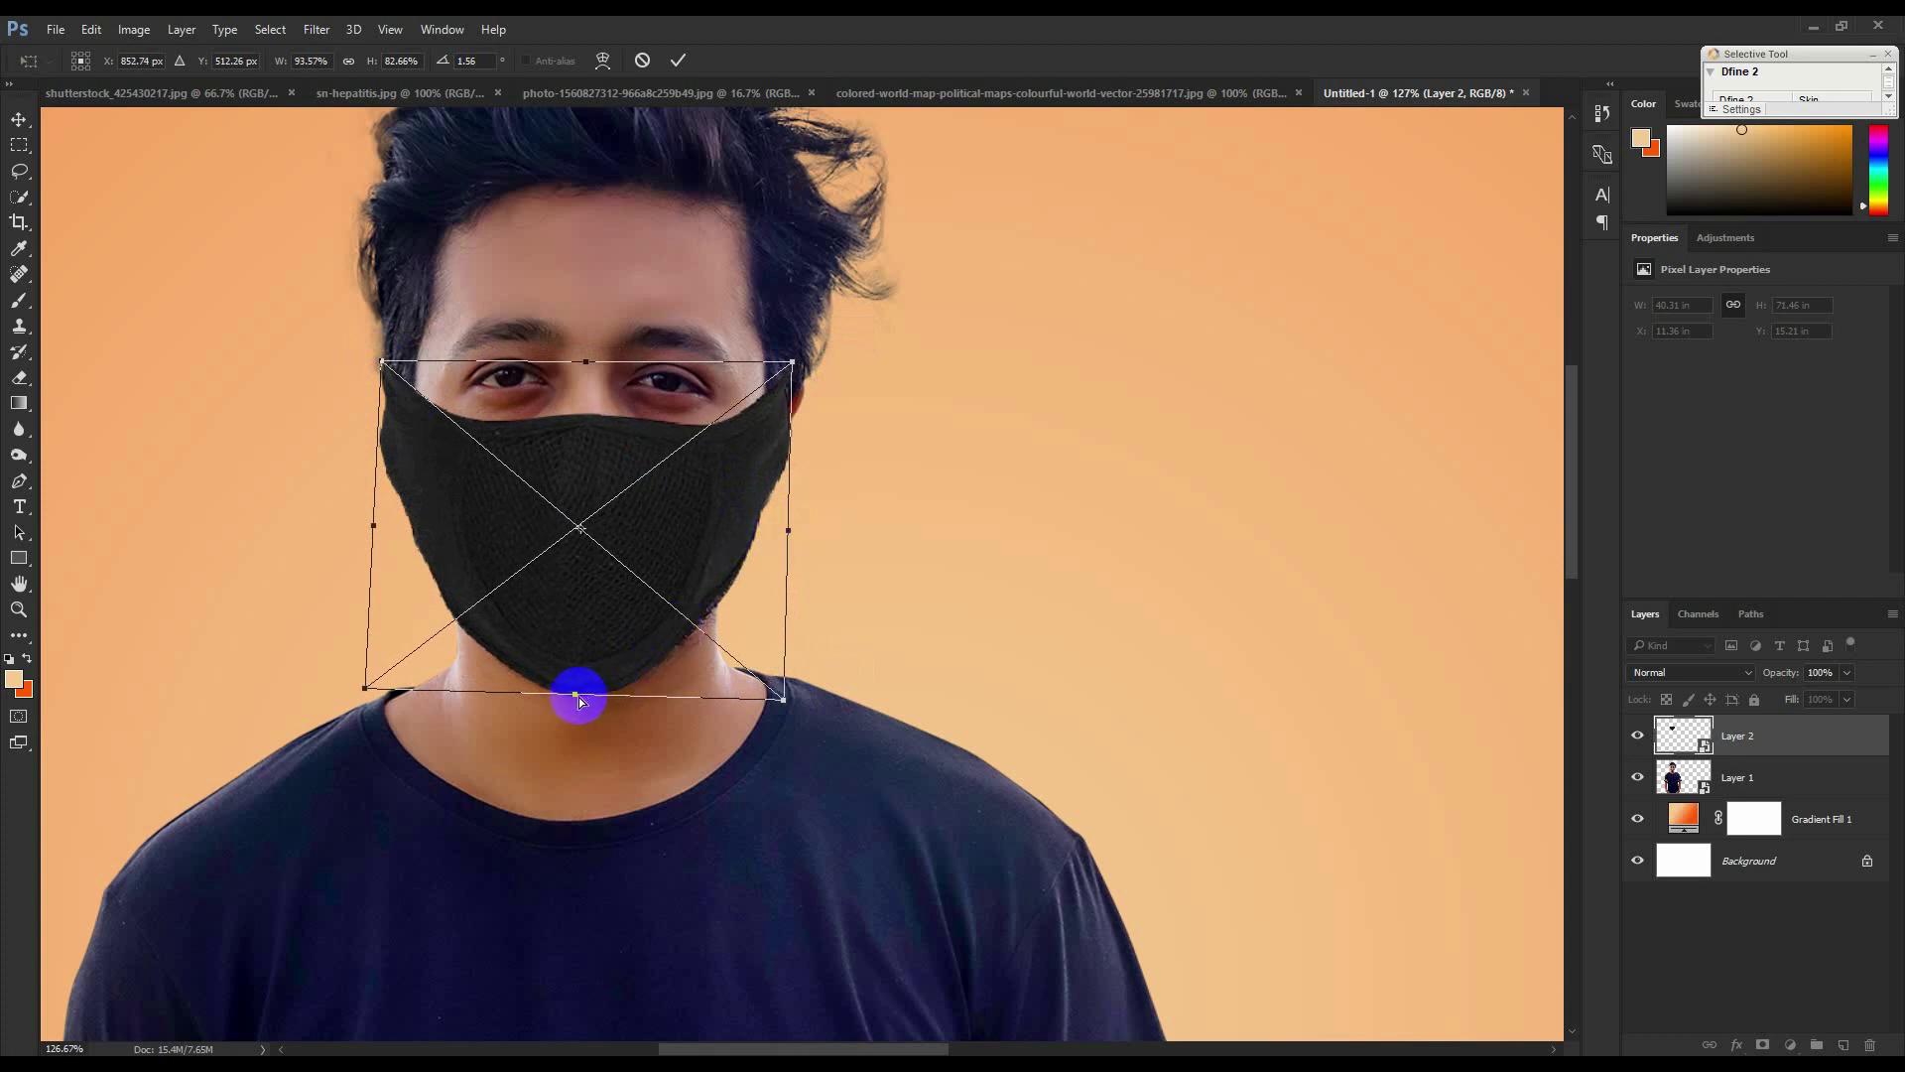
drag(578, 694, 581, 697)
drag(376, 526, 385, 524)
drag(789, 532, 789, 532)
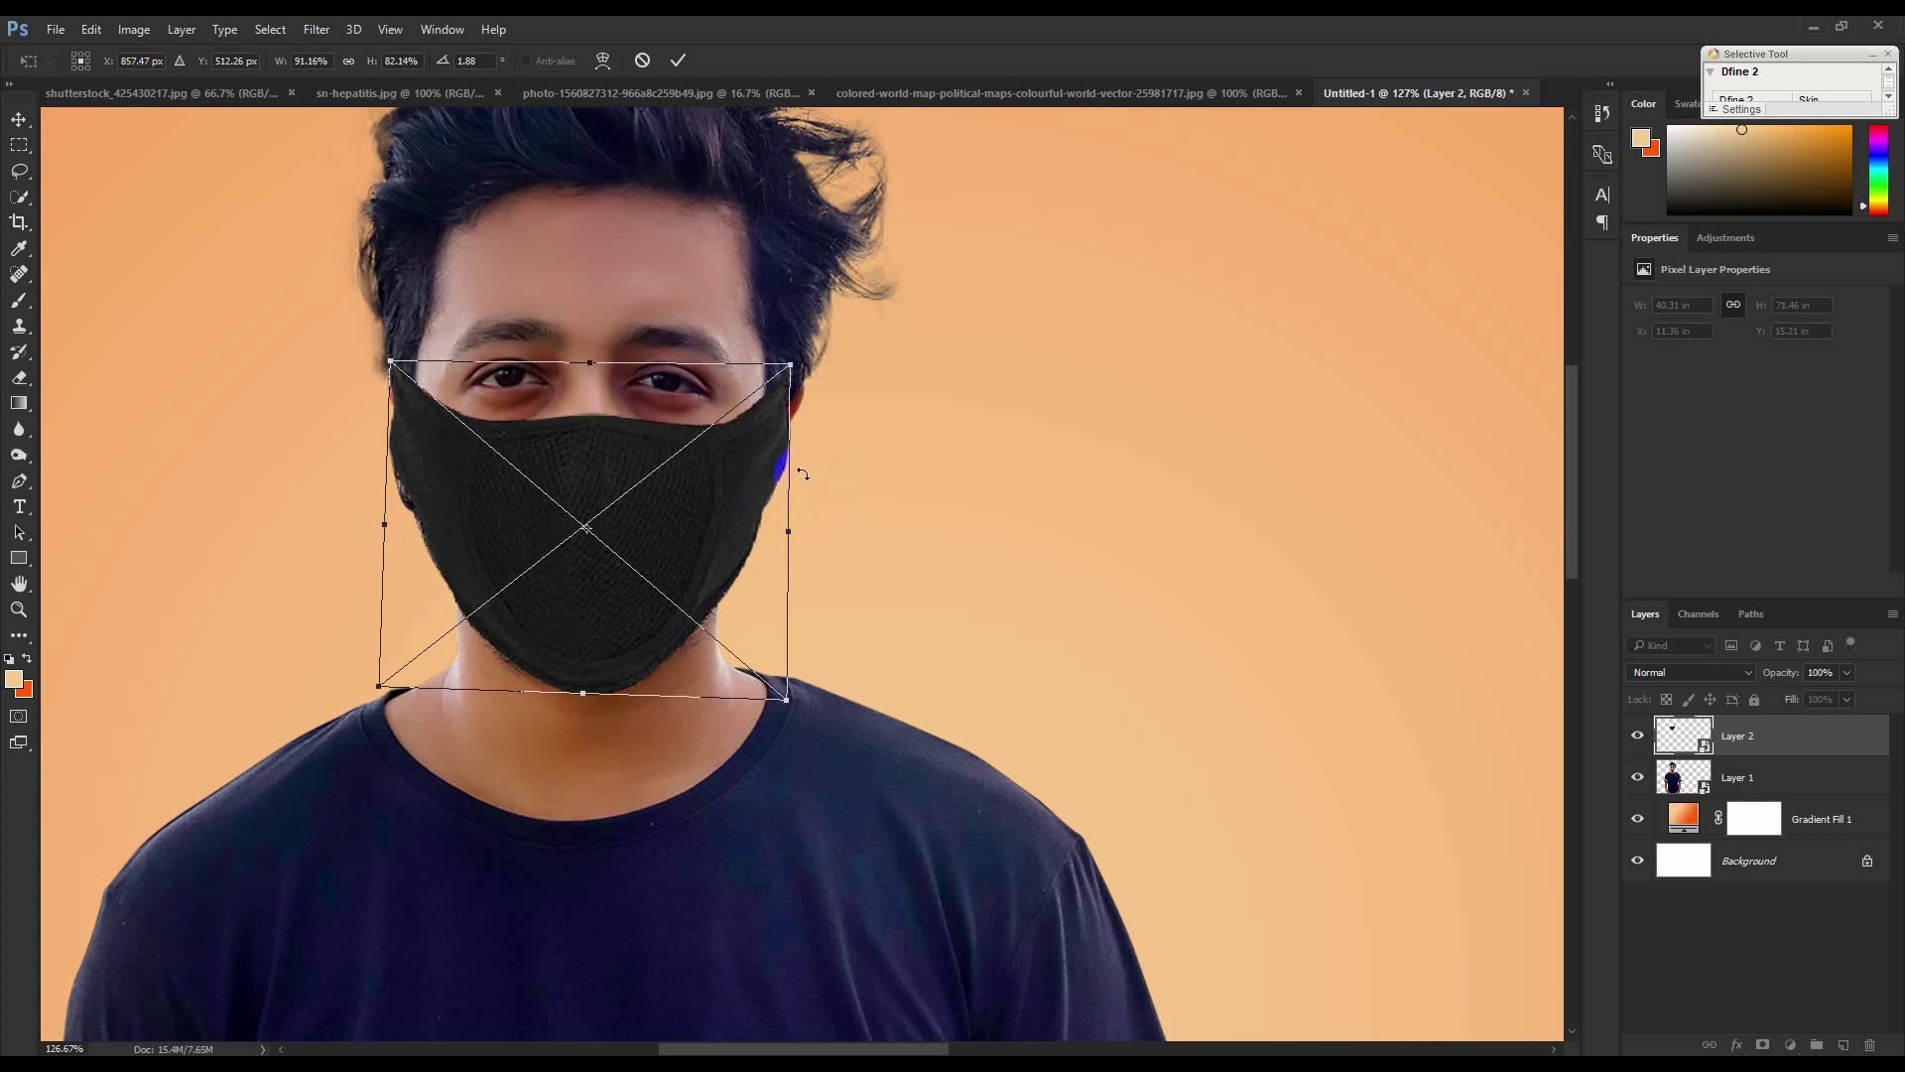
drag(792, 373, 793, 408)
drag(393, 360, 396, 401)
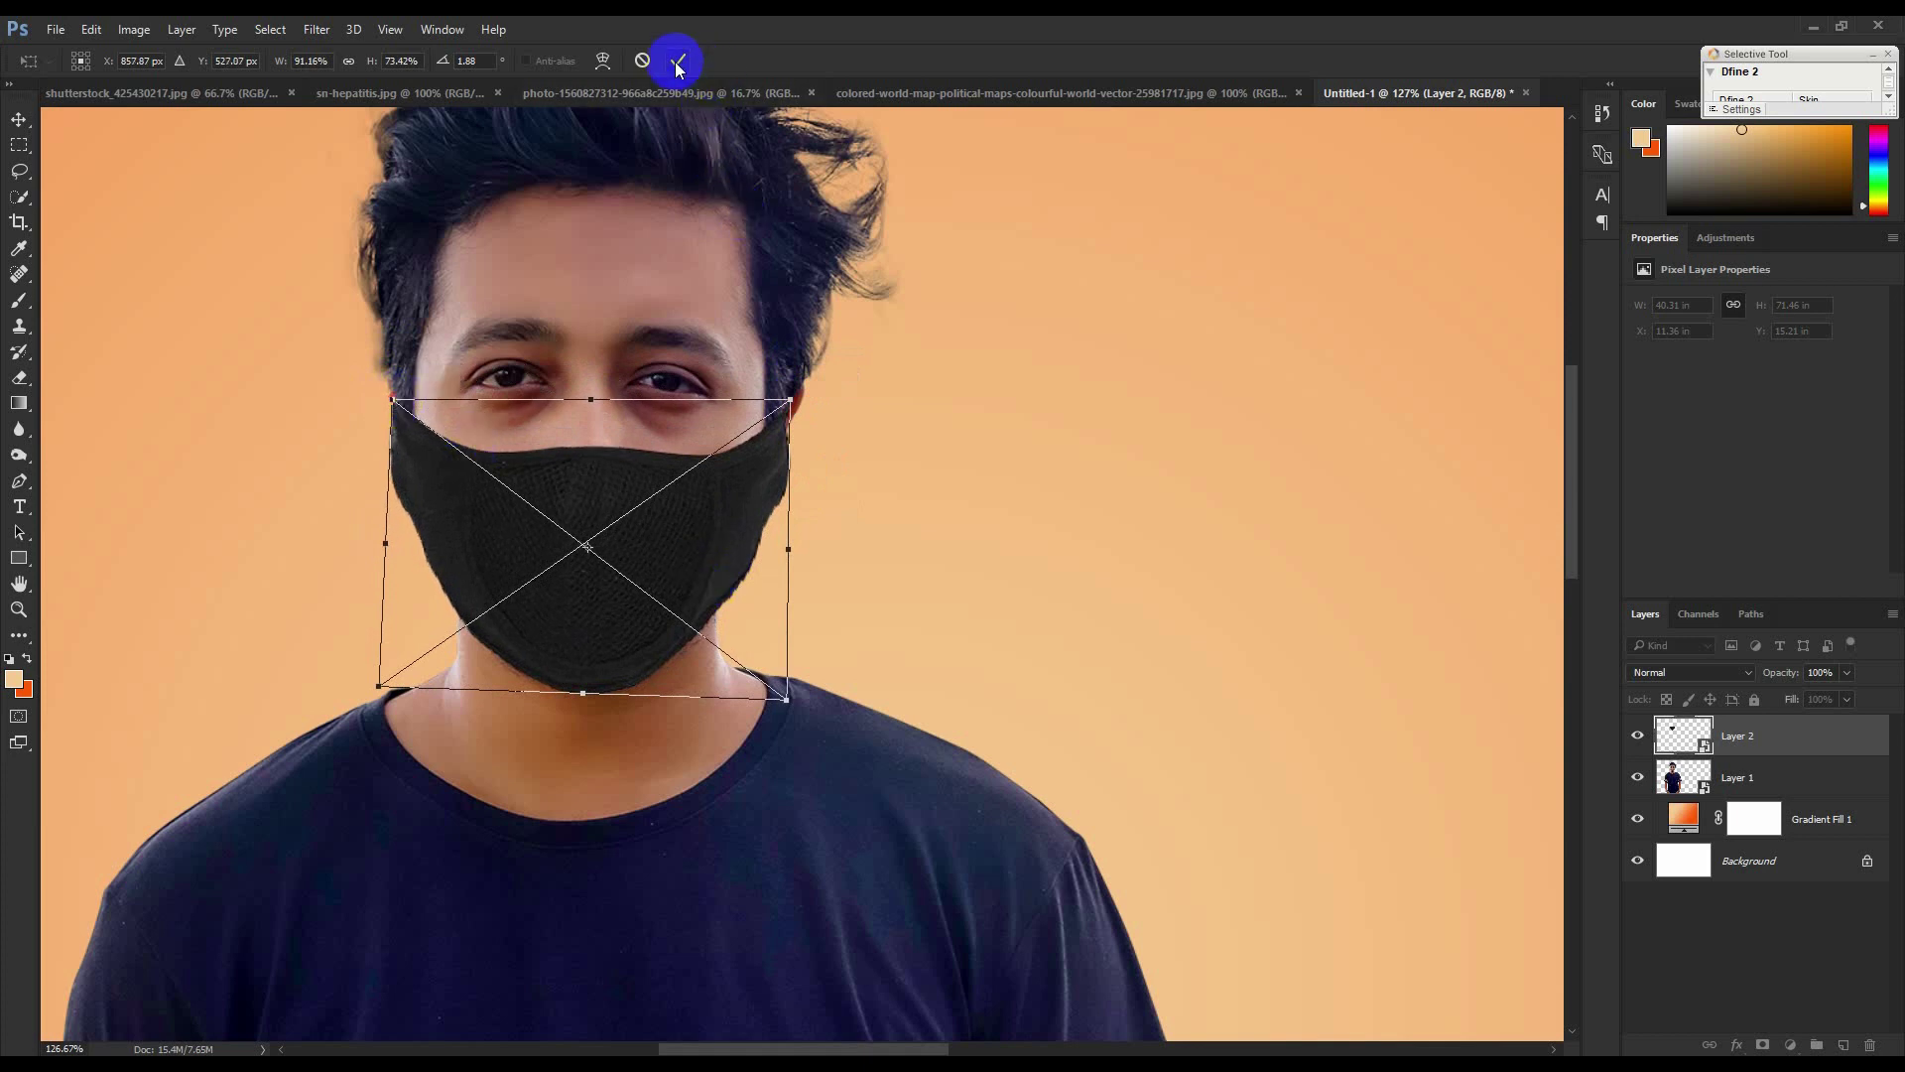
key(Return)
Add a layer mask to the portrait layer and set up a black hard round brush at 47 px, 100% hardness and 100% opacity.
scroll(444, 439, up, 4)
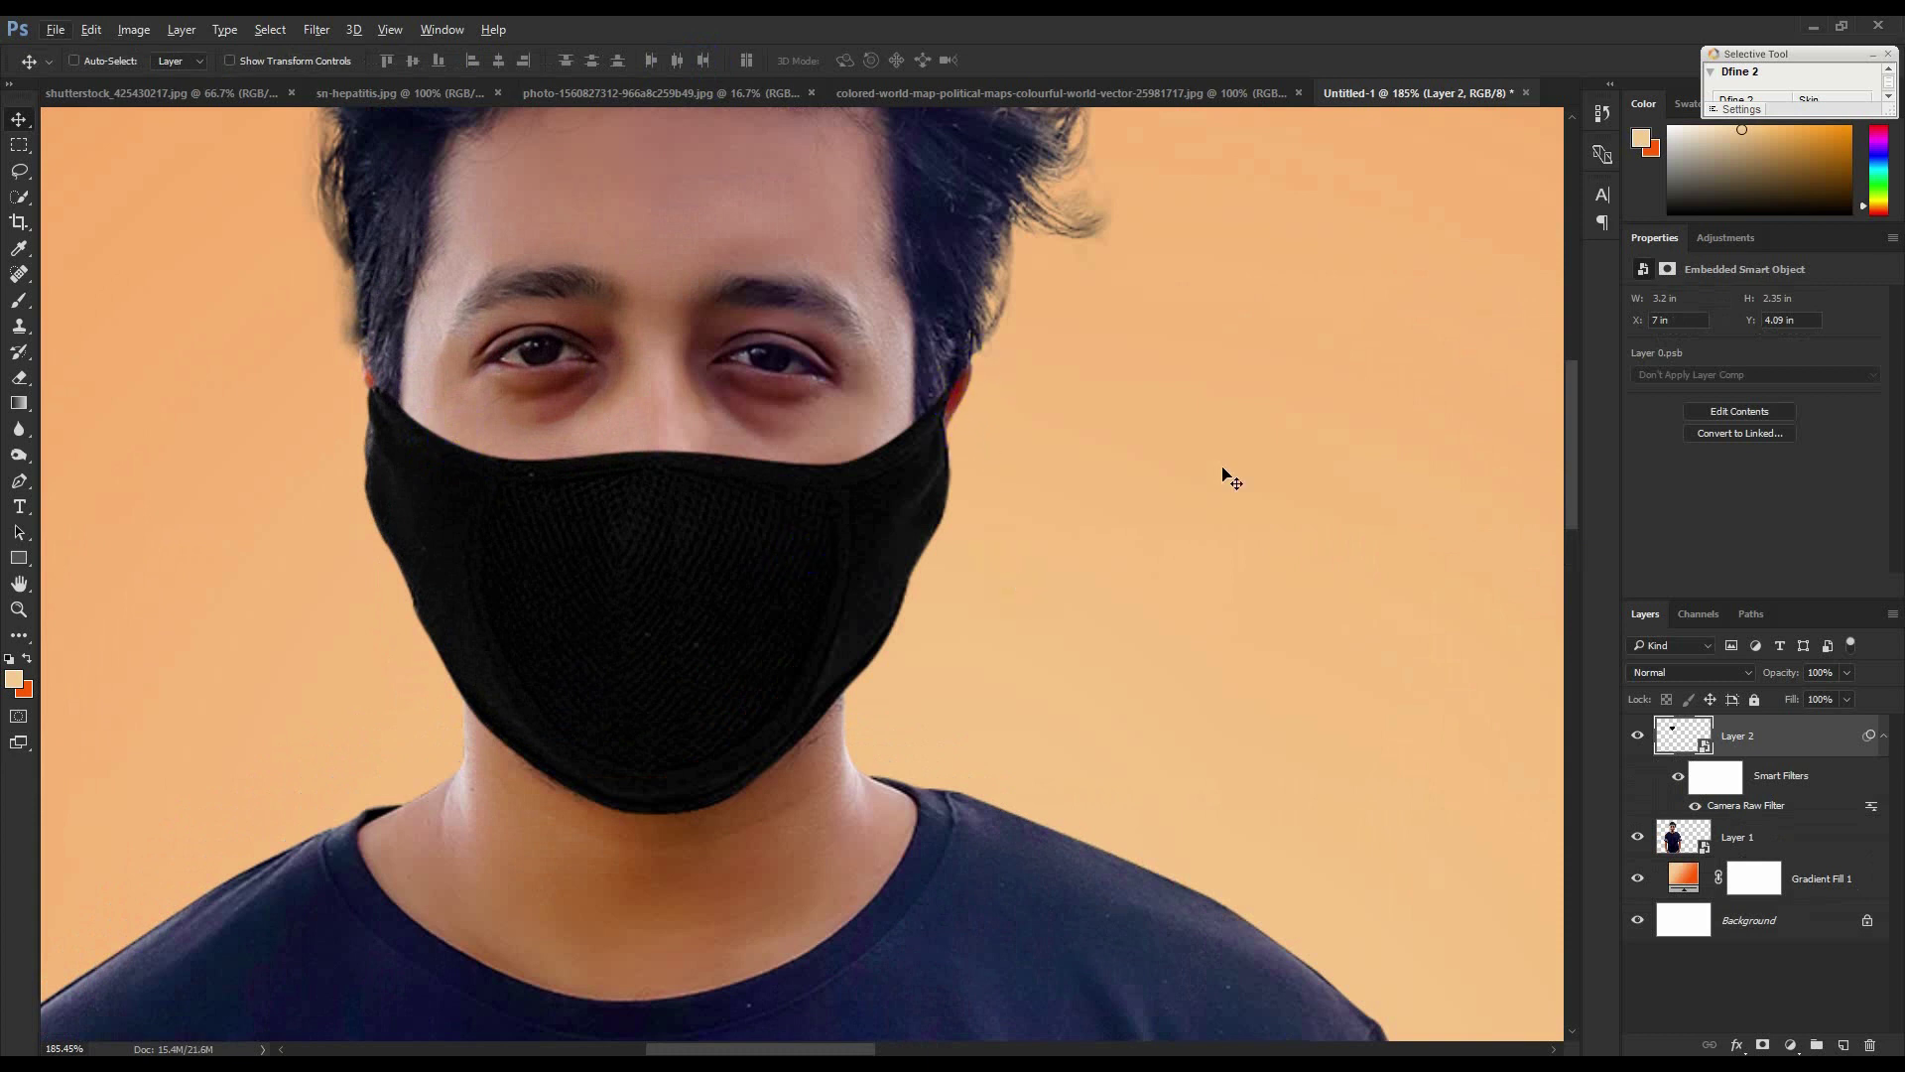
click(1709, 851)
click(1763, 1045)
key(d)
key(b)
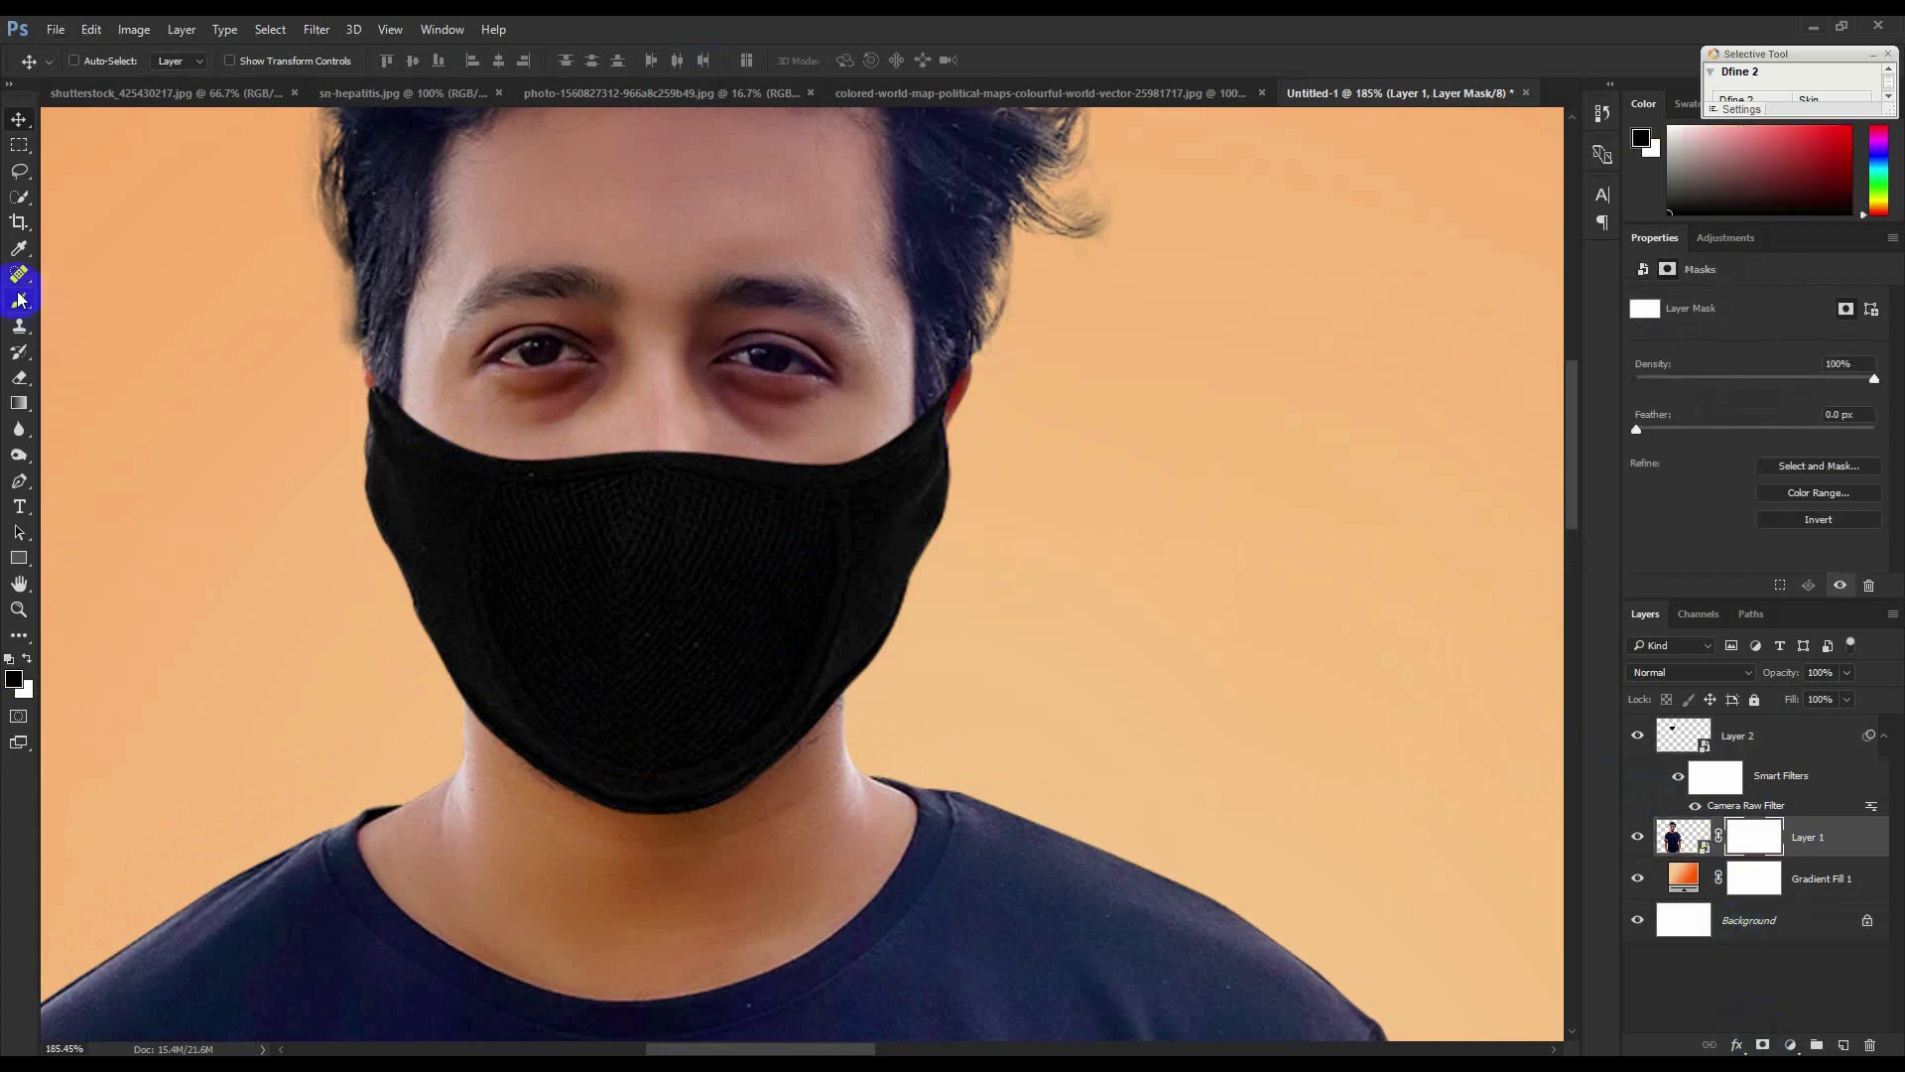
right_click(1110, 509)
click(1268, 687)
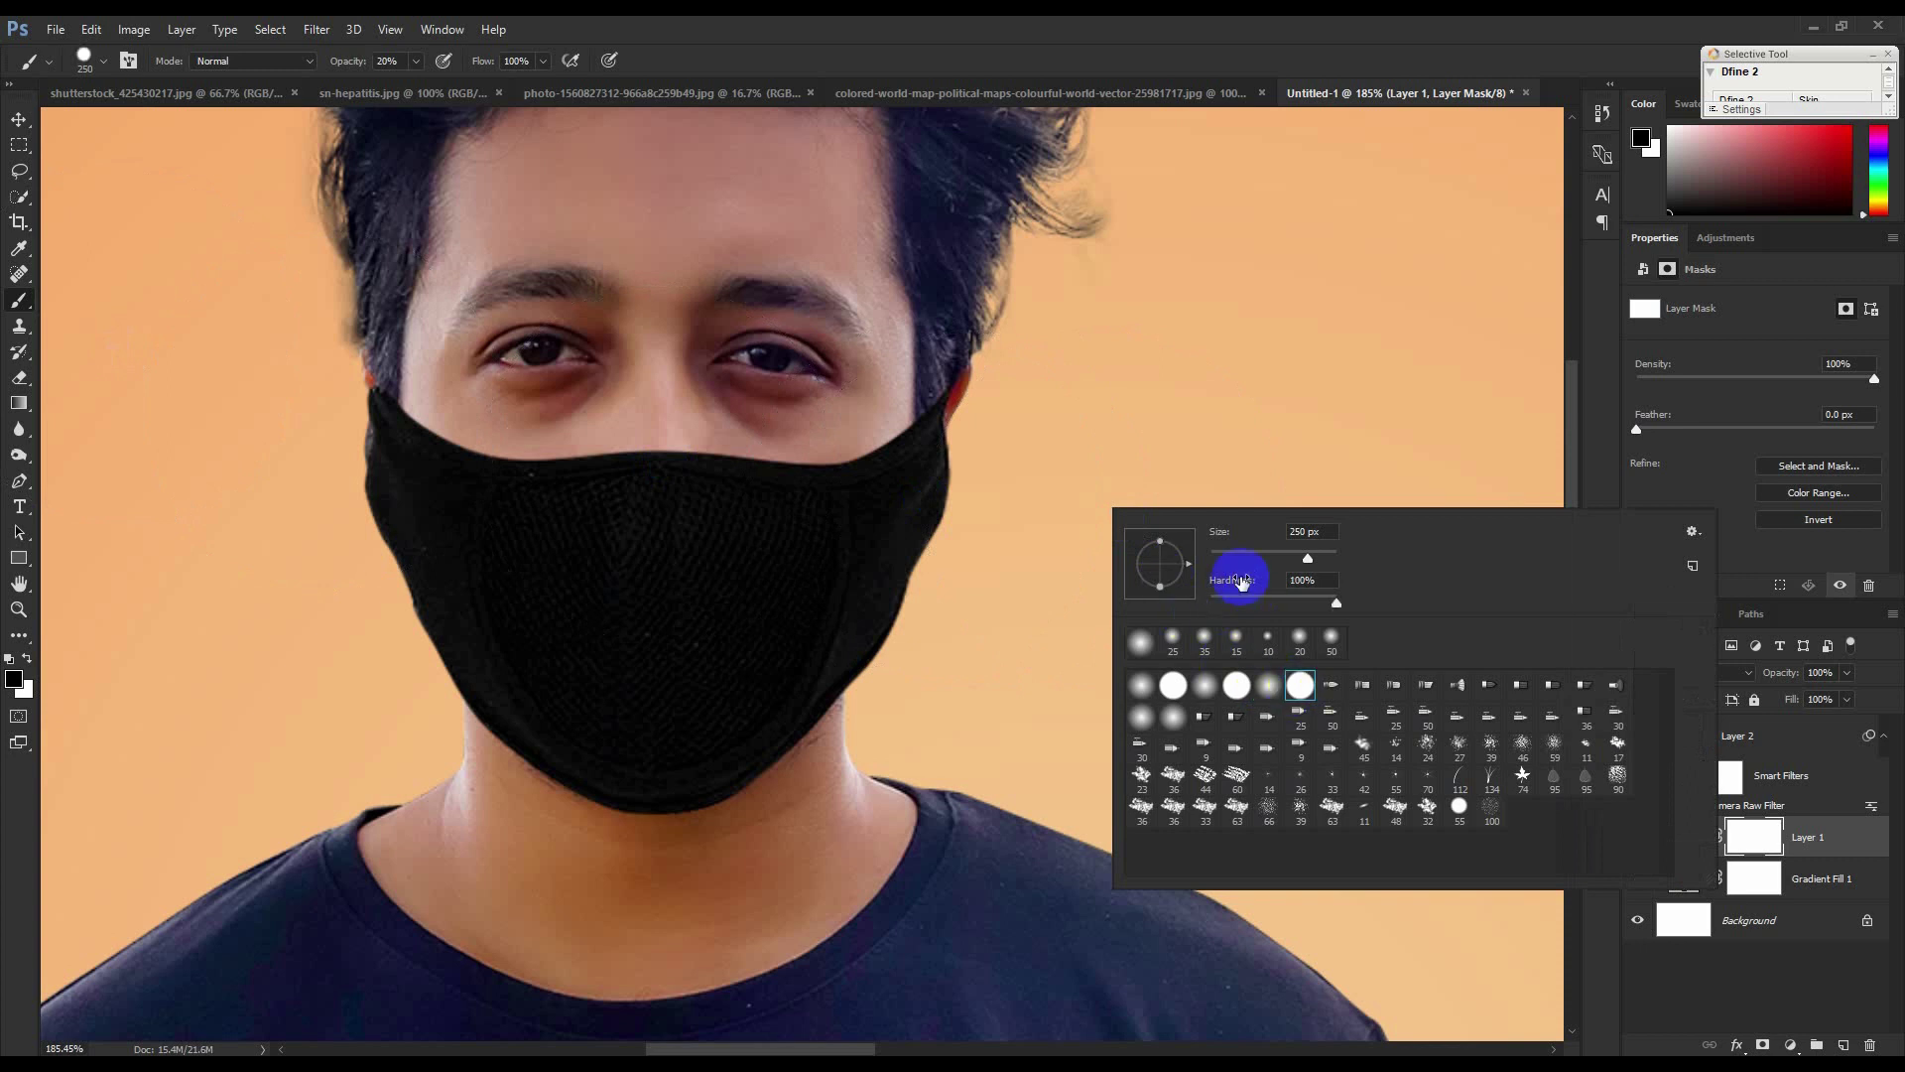
drag(340, 62, 1052, 450)
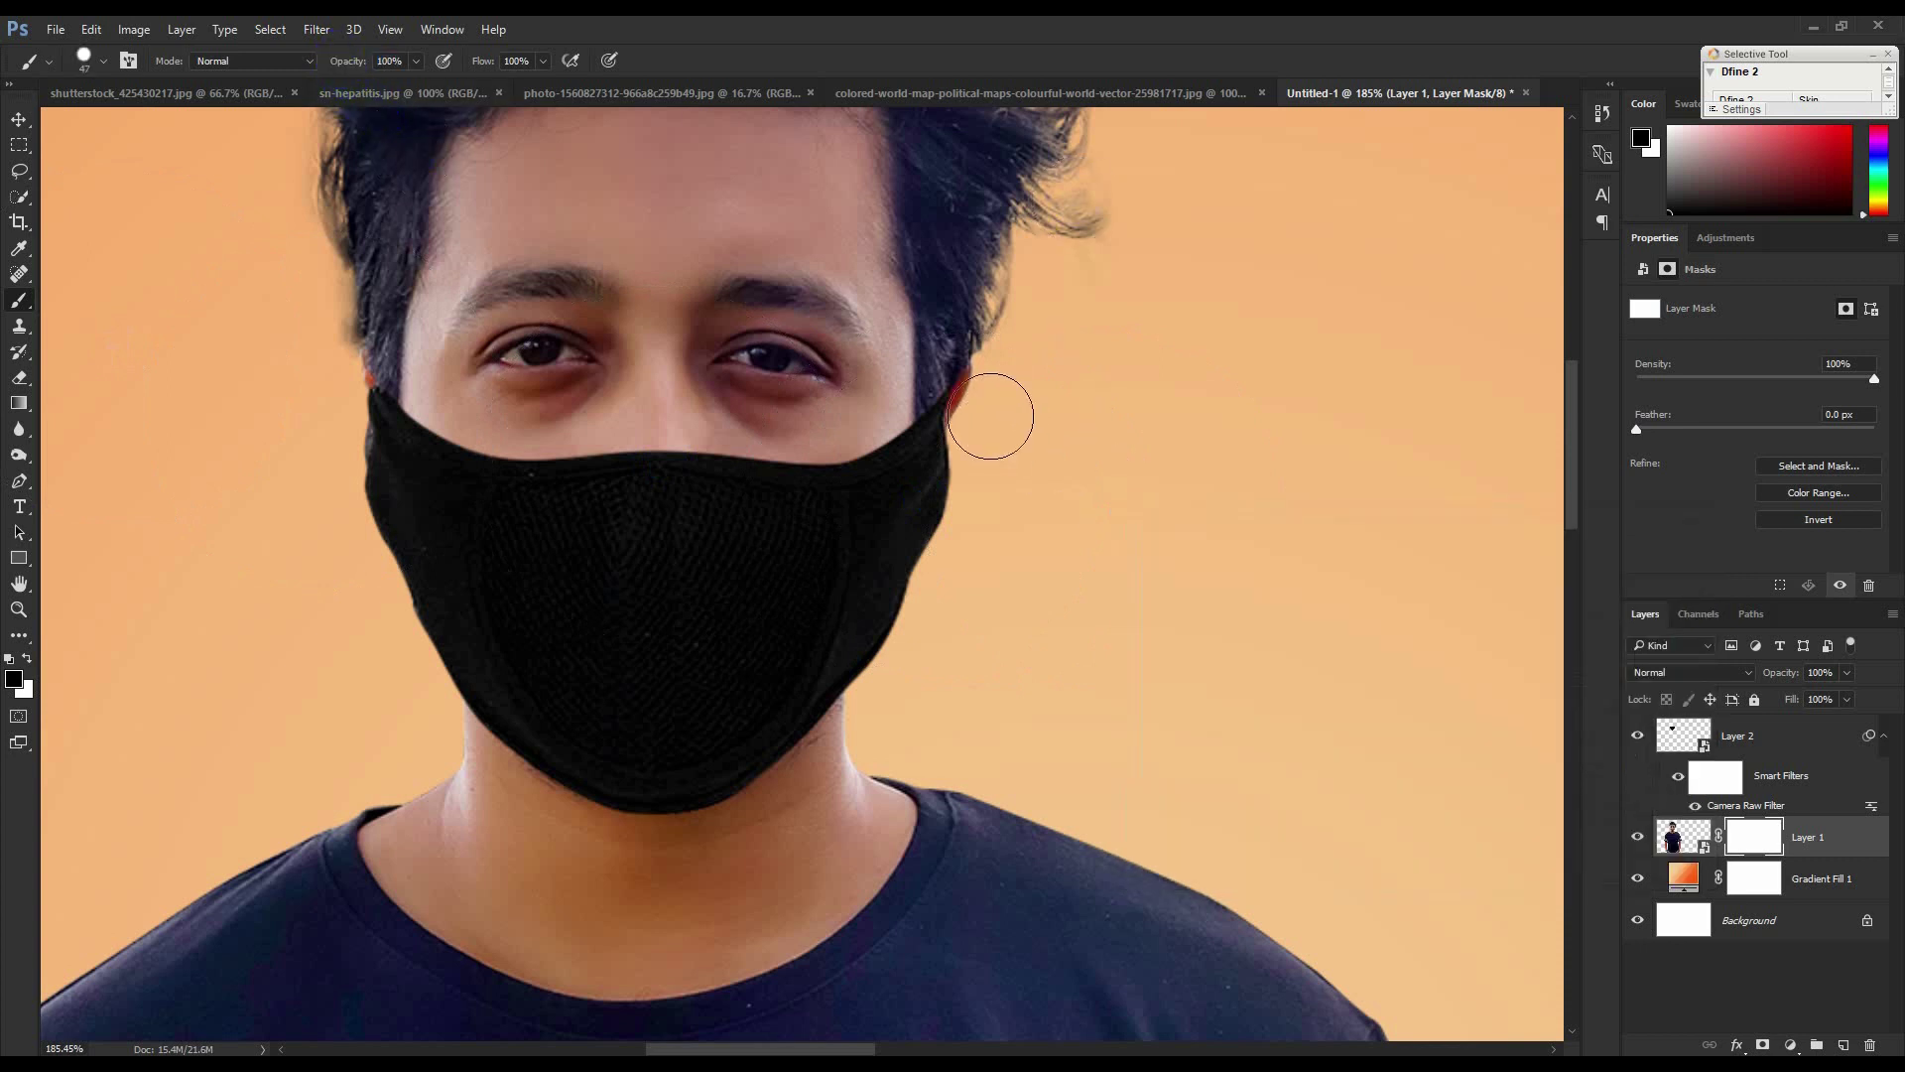
Paint on the portrait's layer mask to hide the ear parts sticking out beside the face mask, and return to the Move tool.
click(854, 471)
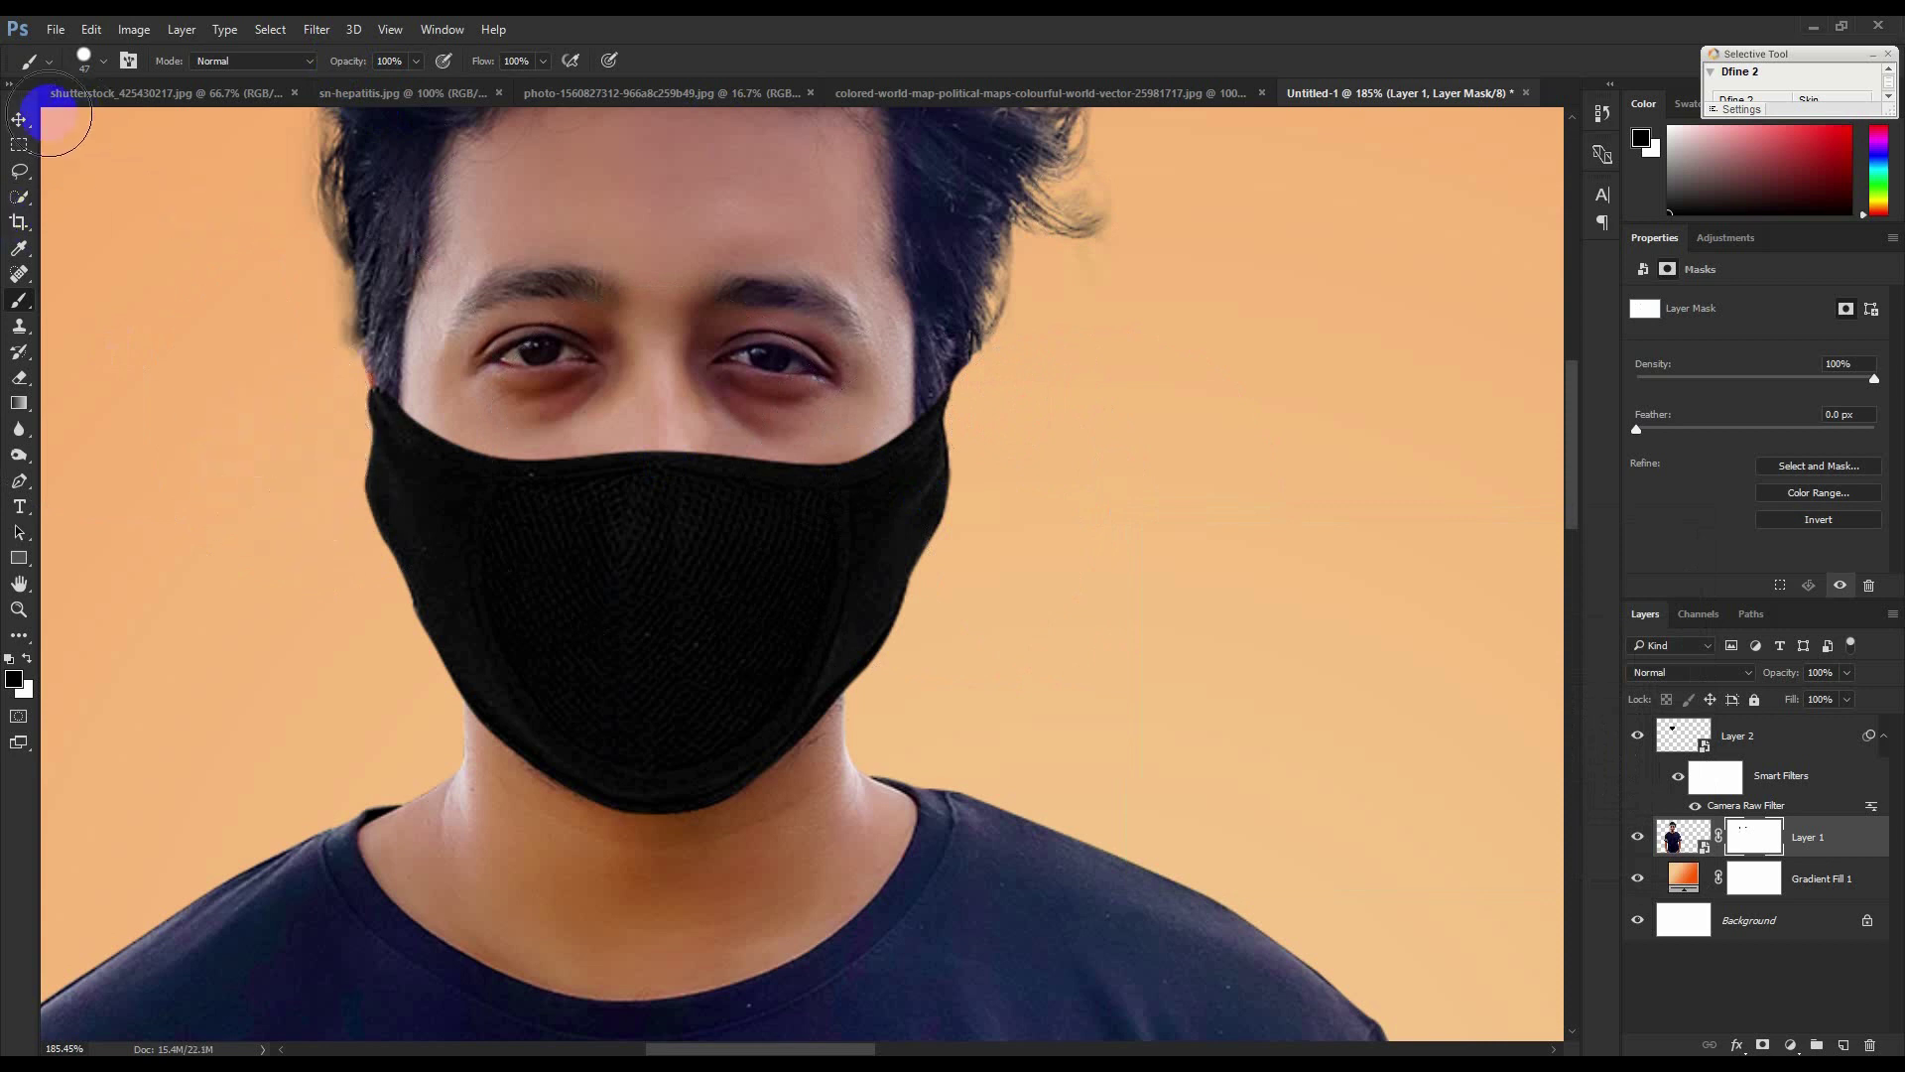
click(980, 455)
click(18, 120)
scroll(1191, 612, down, 8)
click(1144, 591)
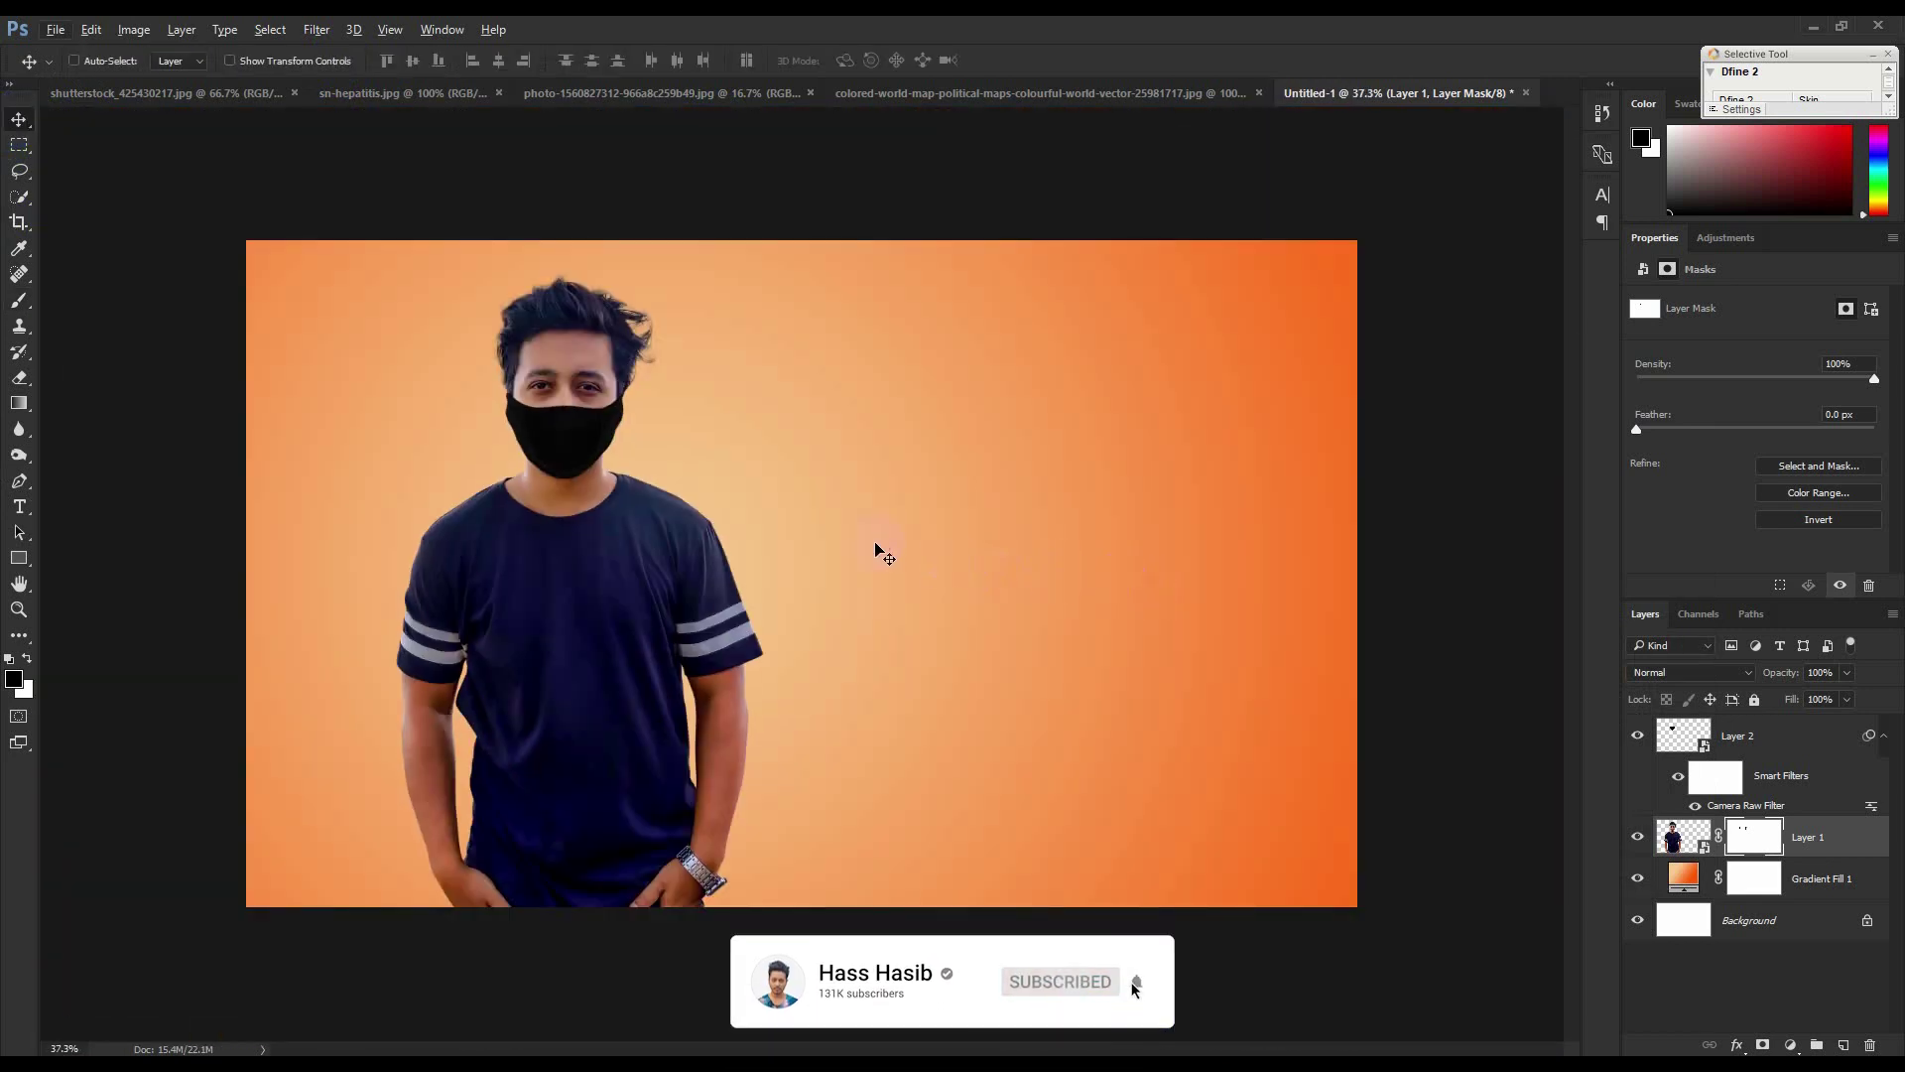
Adjust the face mask layer's Camera Raw filter to Highlights +23, Blacks +16, Clarity +7 and Dehaze +24.
click(1787, 757)
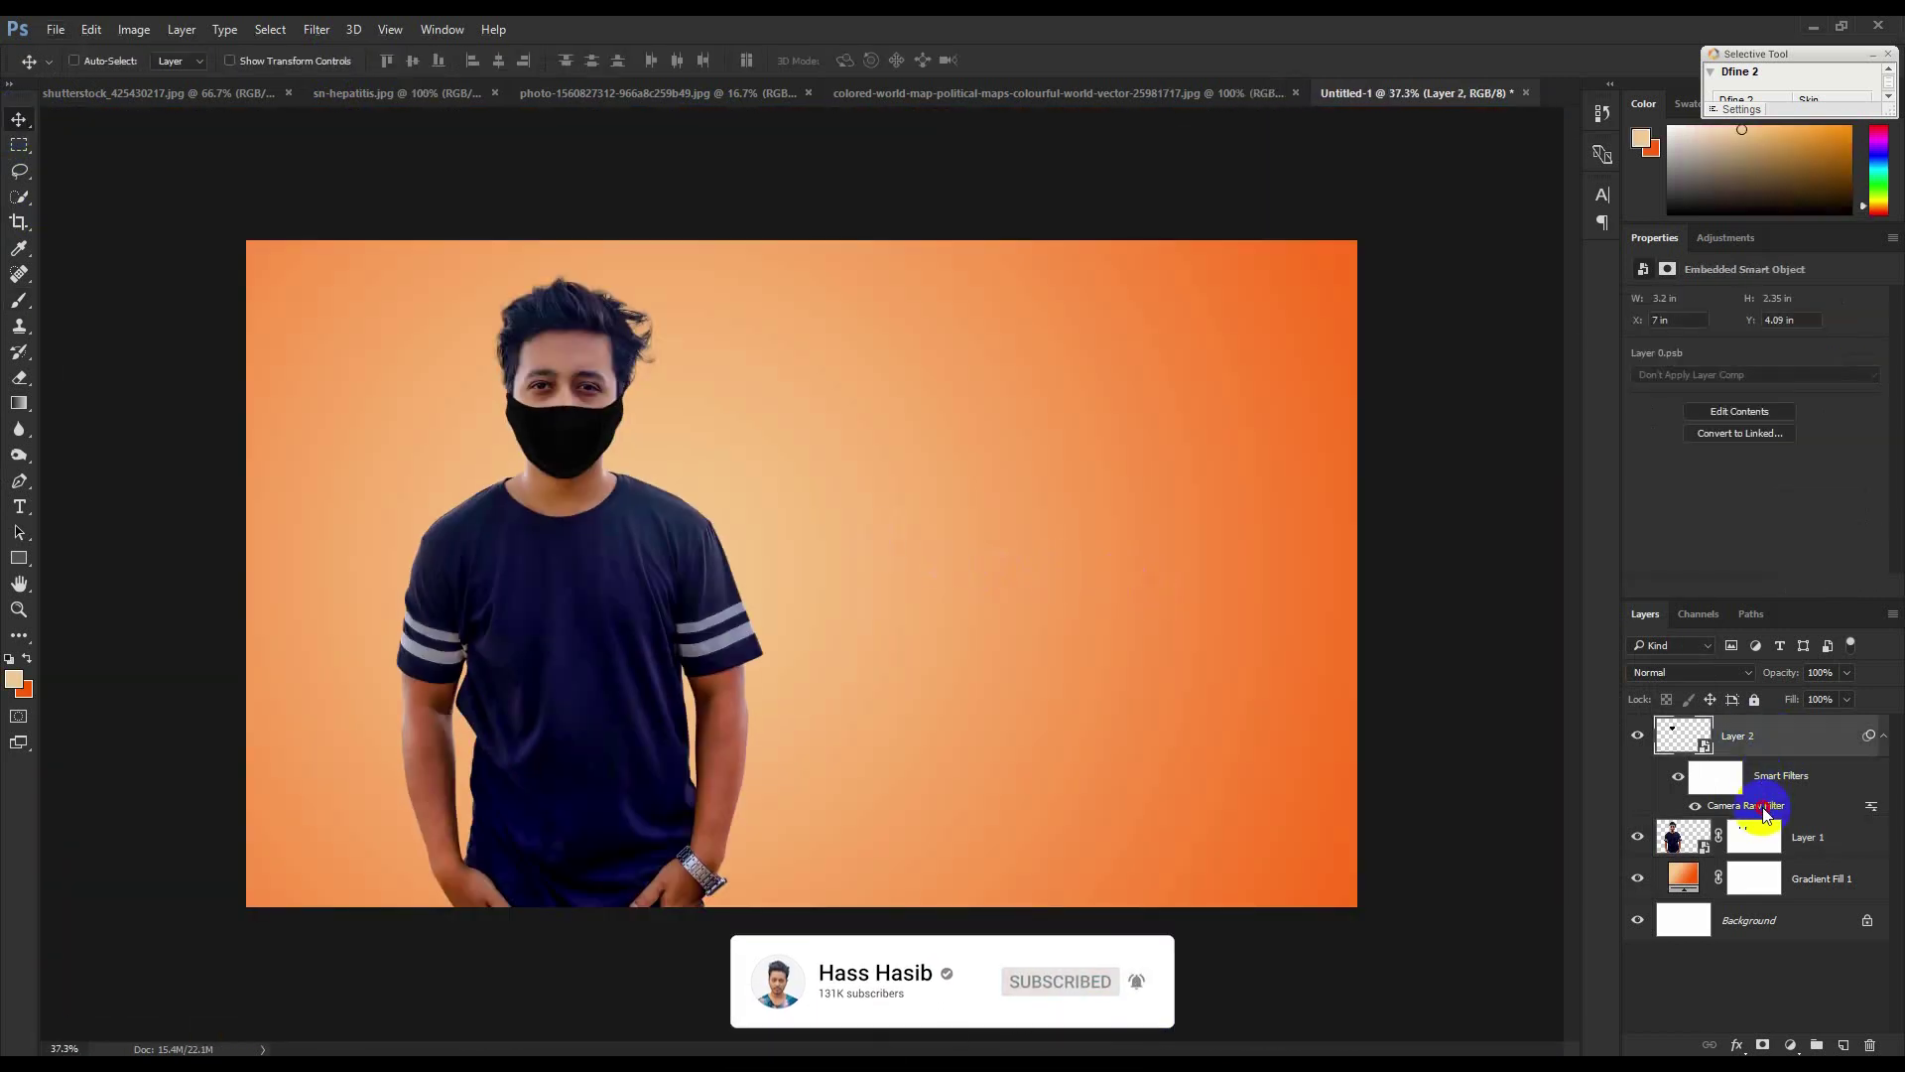
double_click(1760, 803)
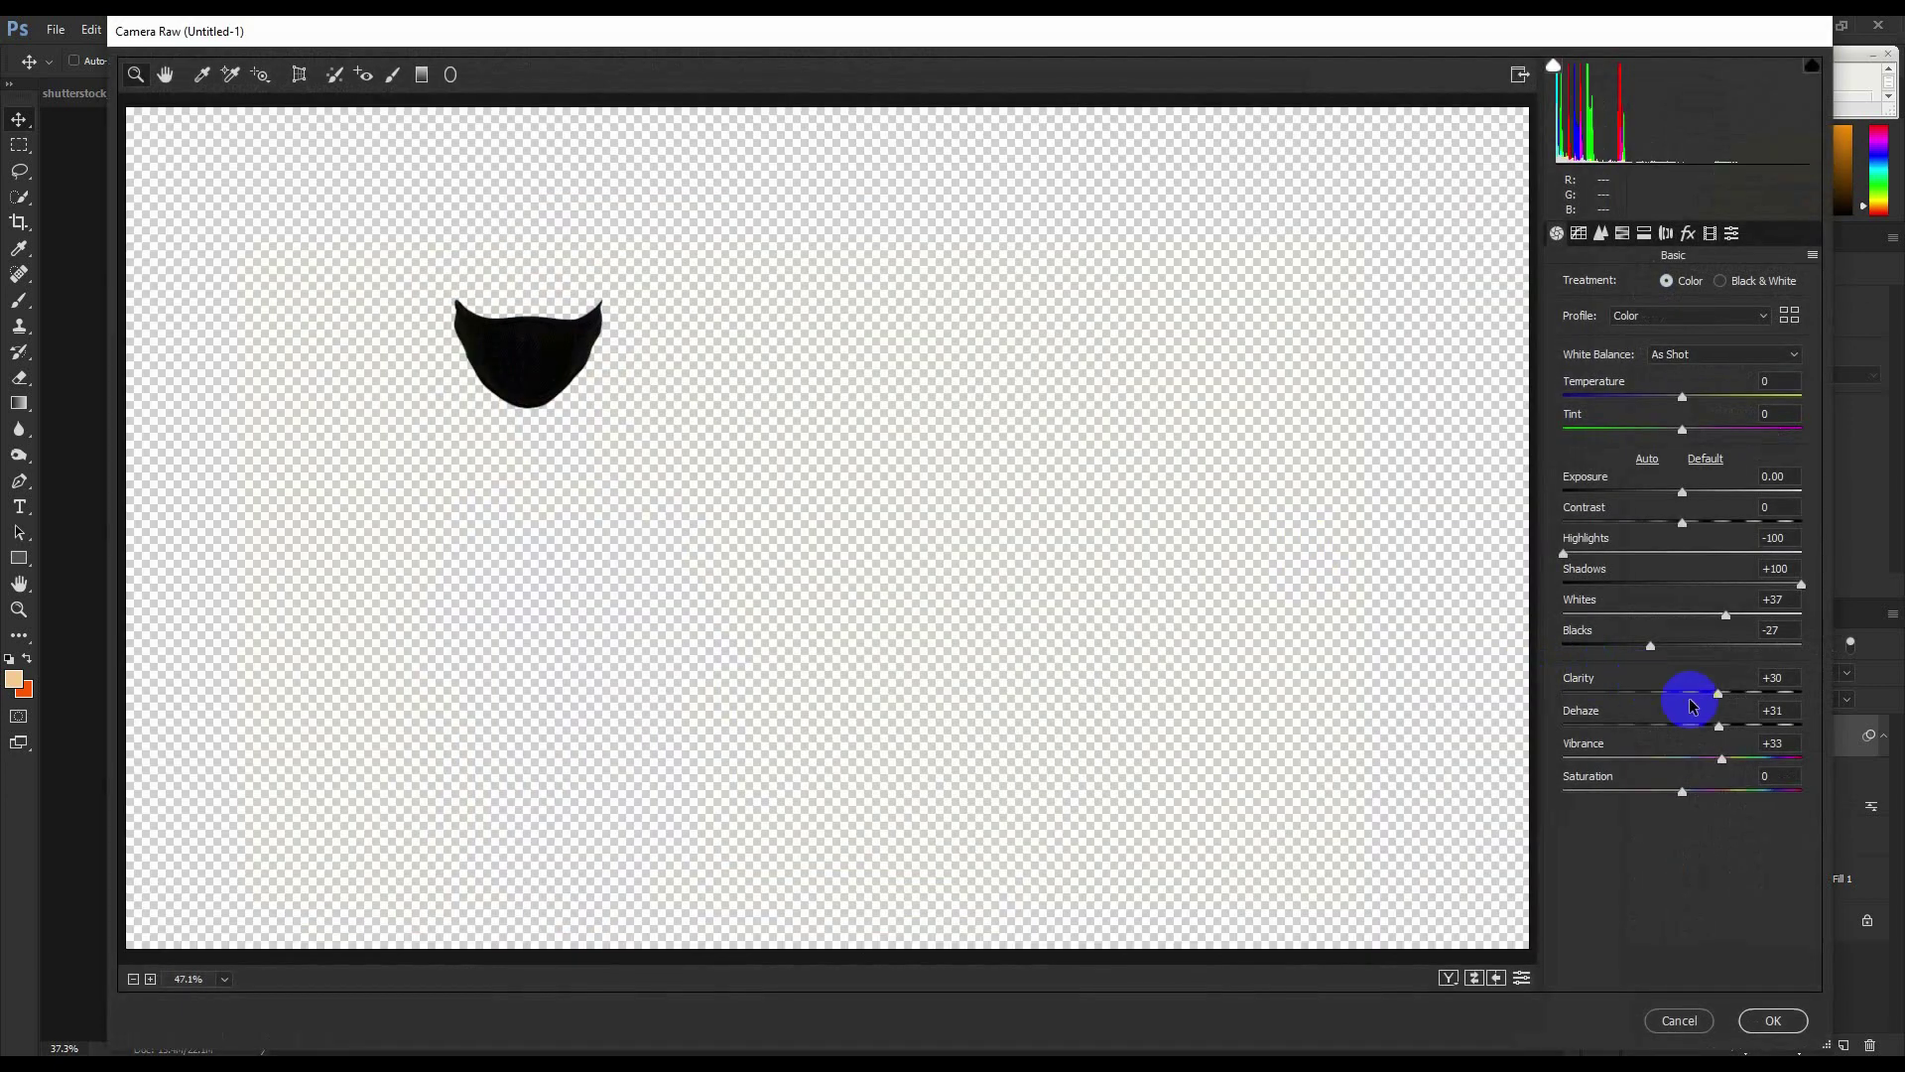
drag(1654, 652, 1710, 730)
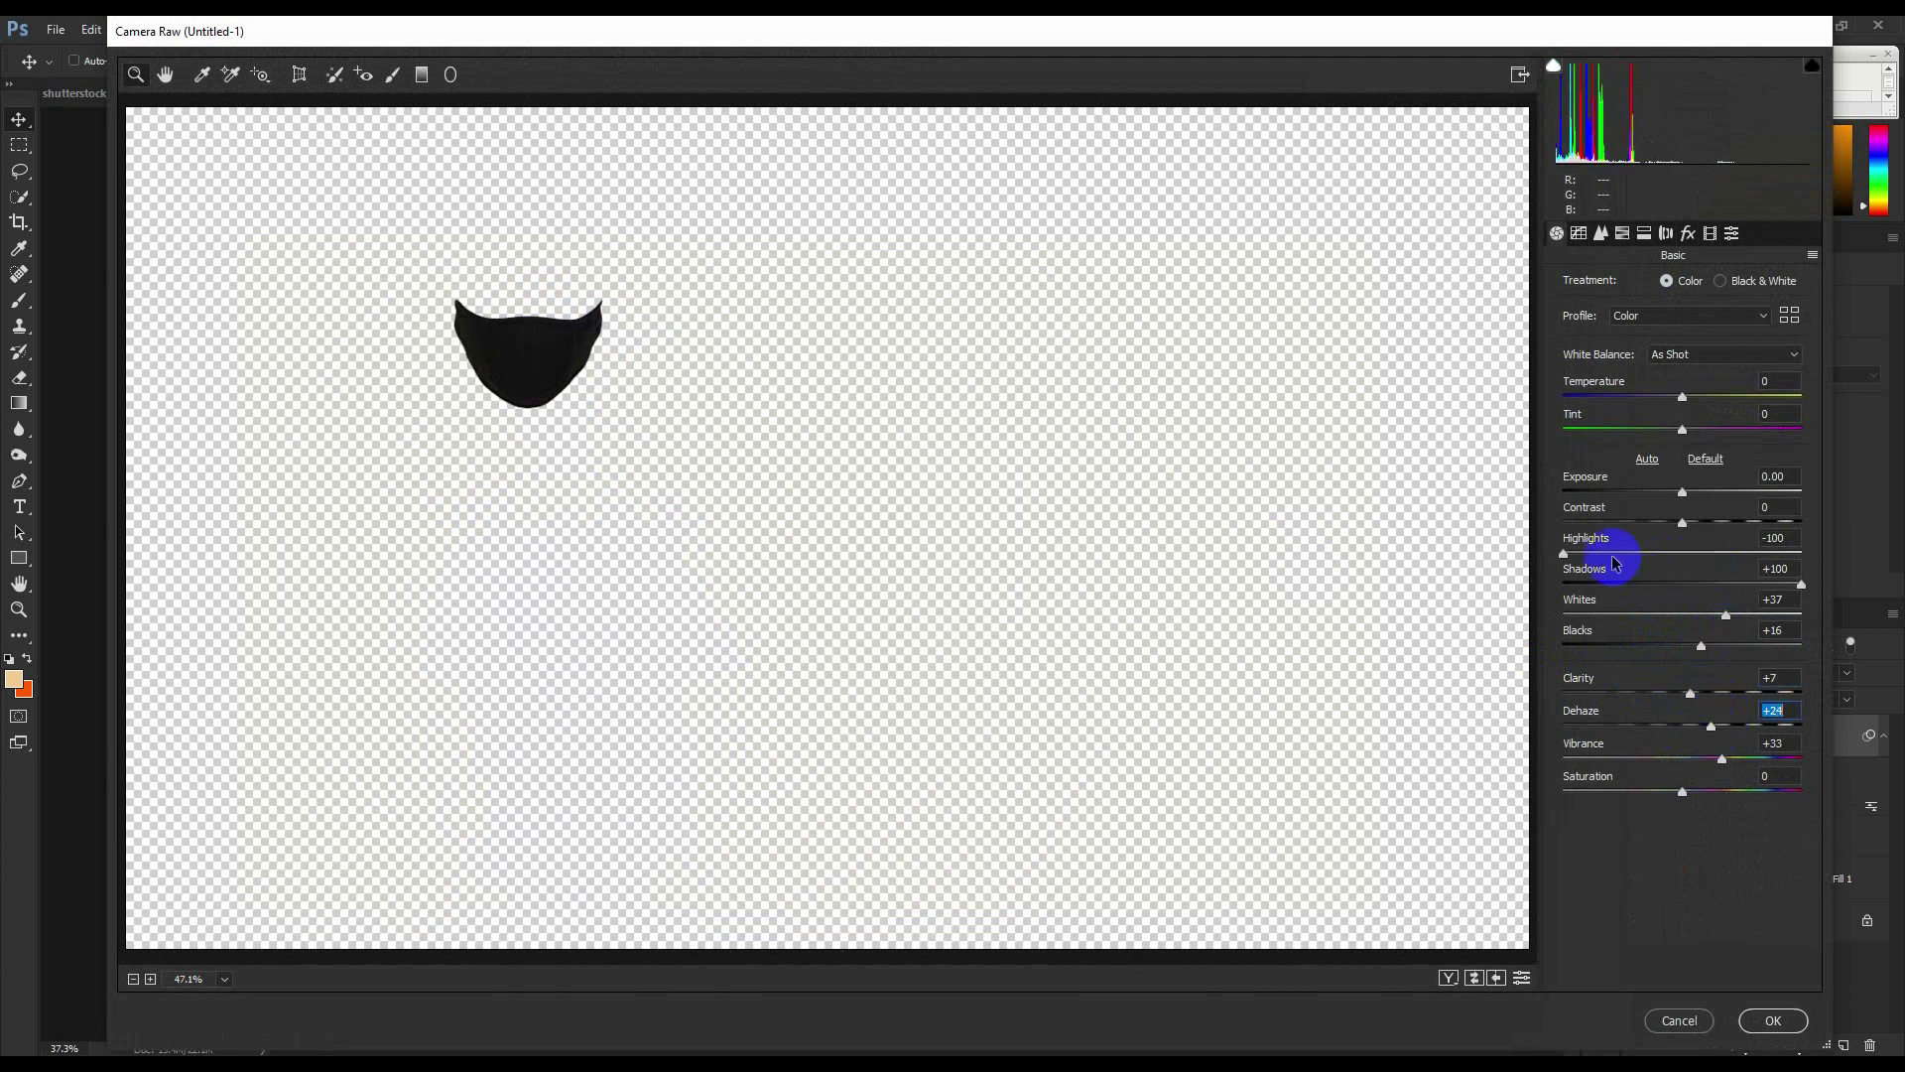
drag(1566, 554, 1709, 558)
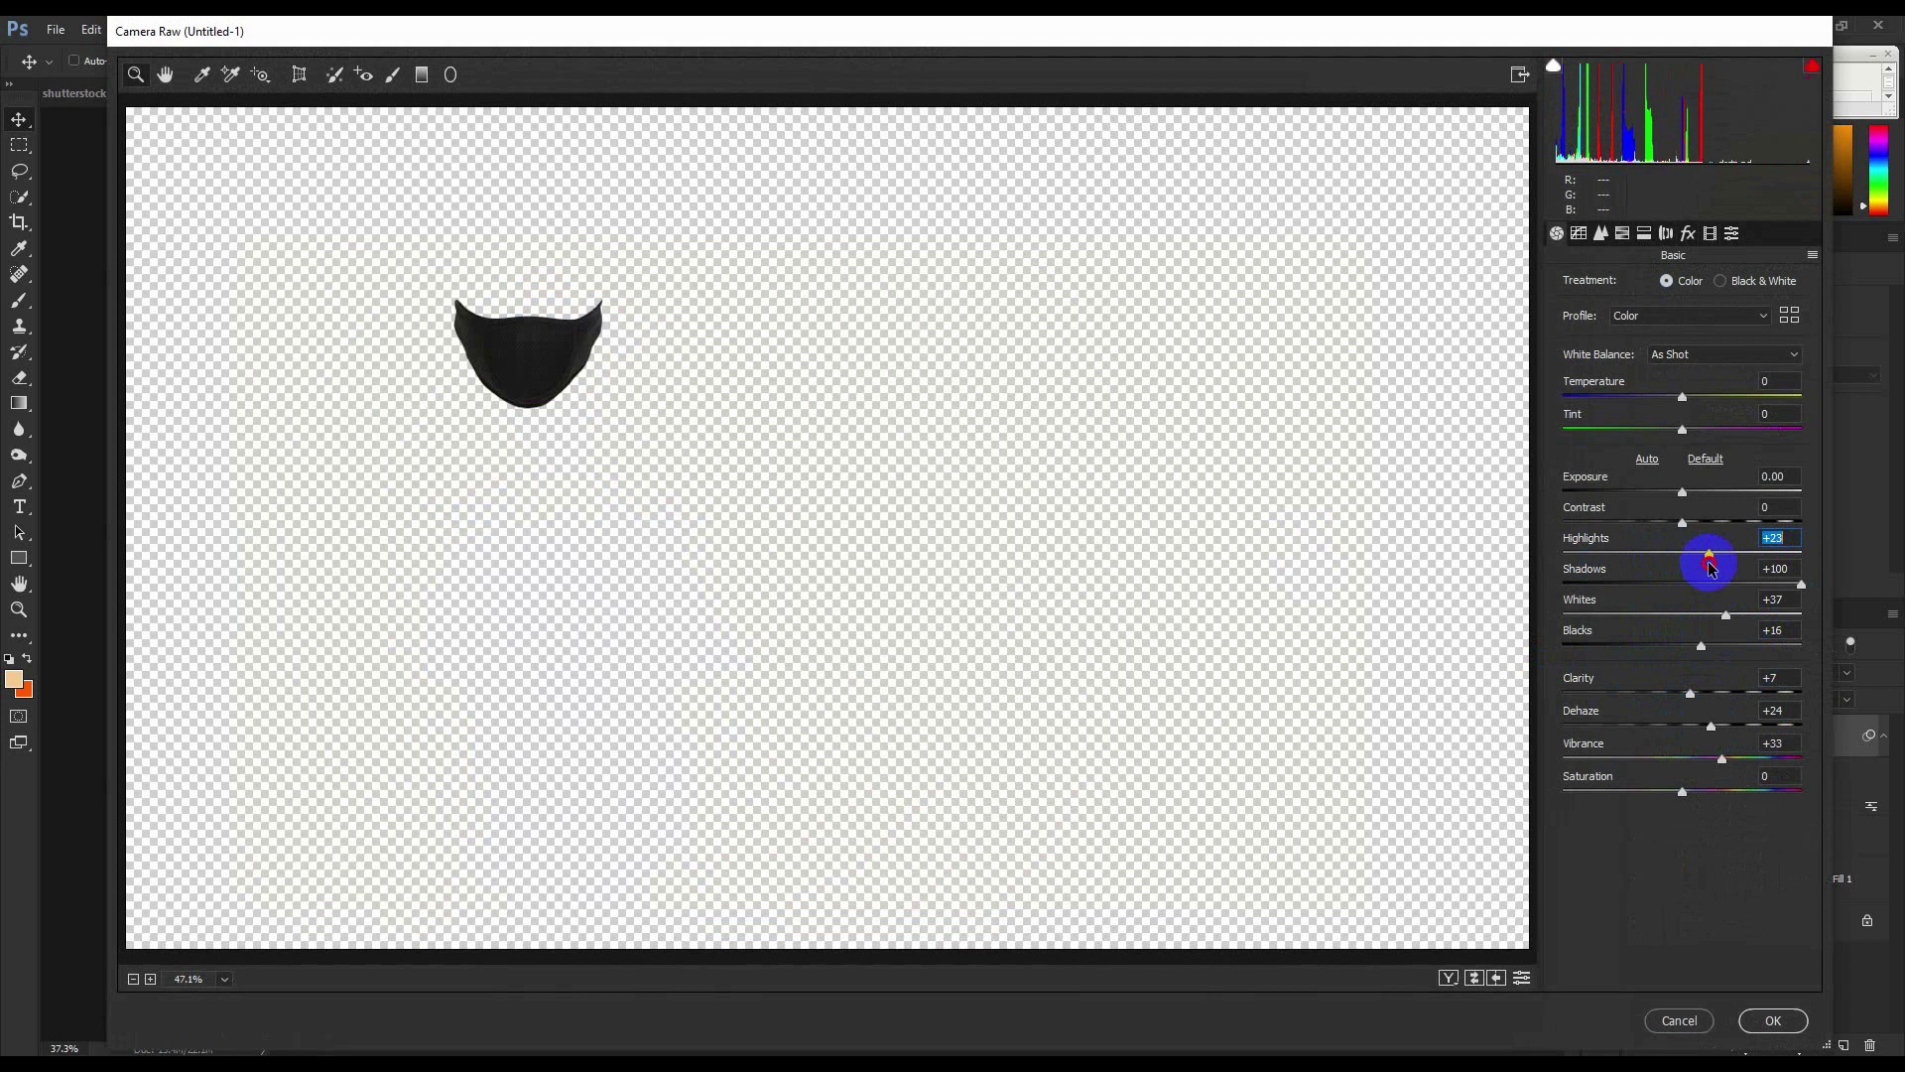
click(1773, 1020)
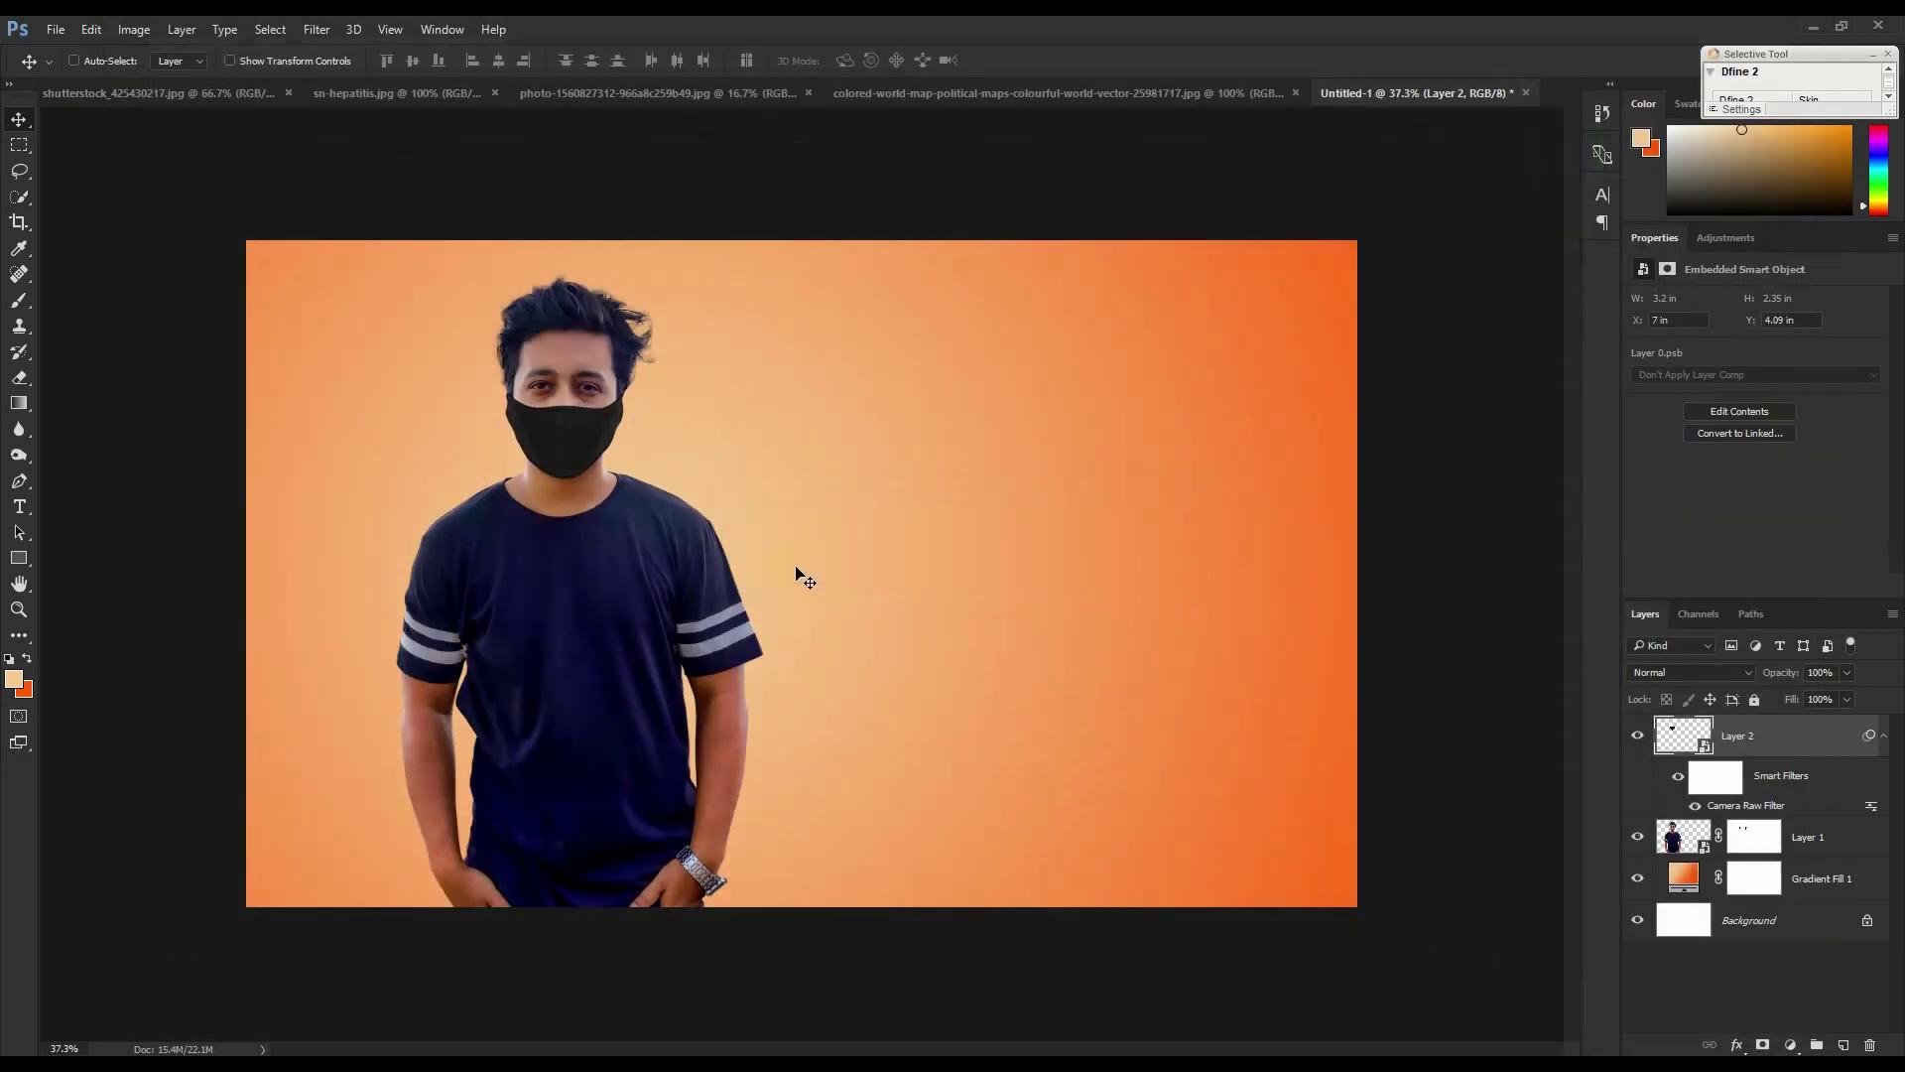
Convert the face mask layer with its Camera Raw filter into a new smart object.
scroll(691, 526, up, 8)
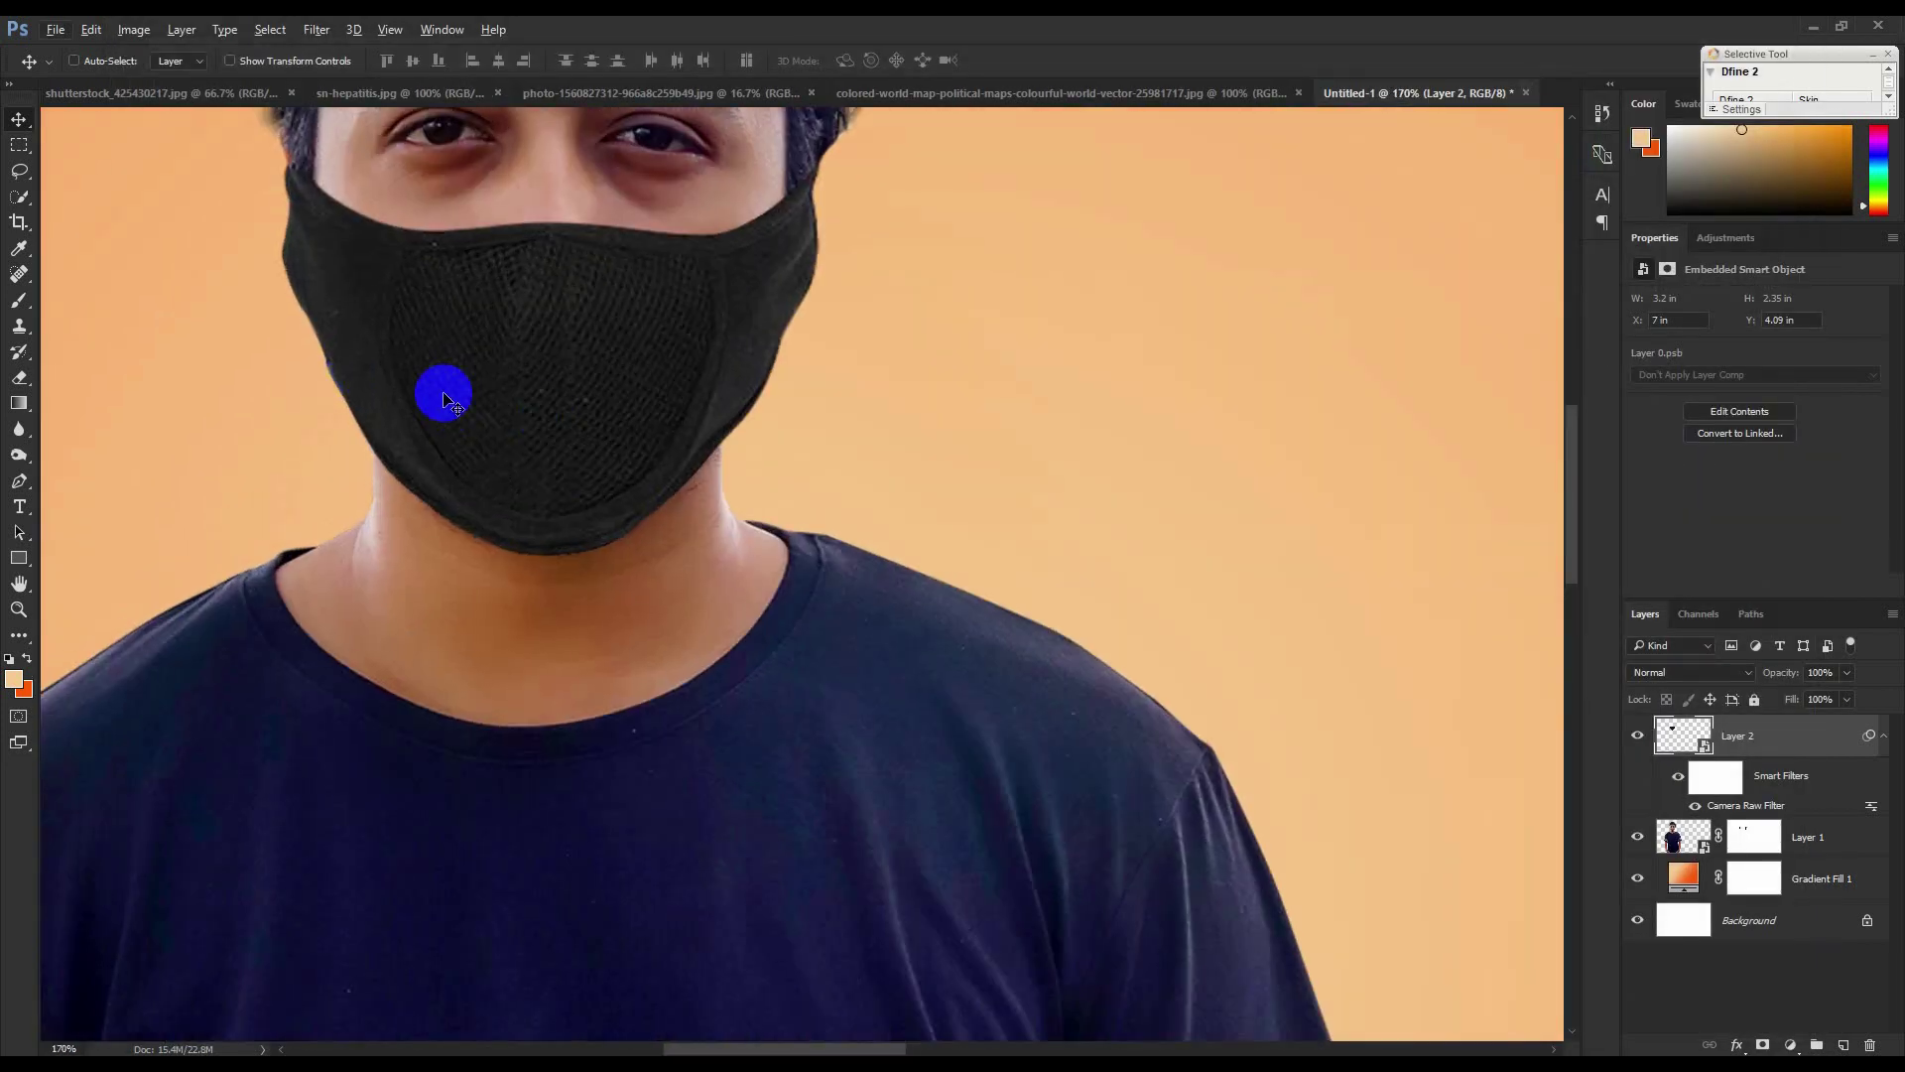
right_click(1870, 743)
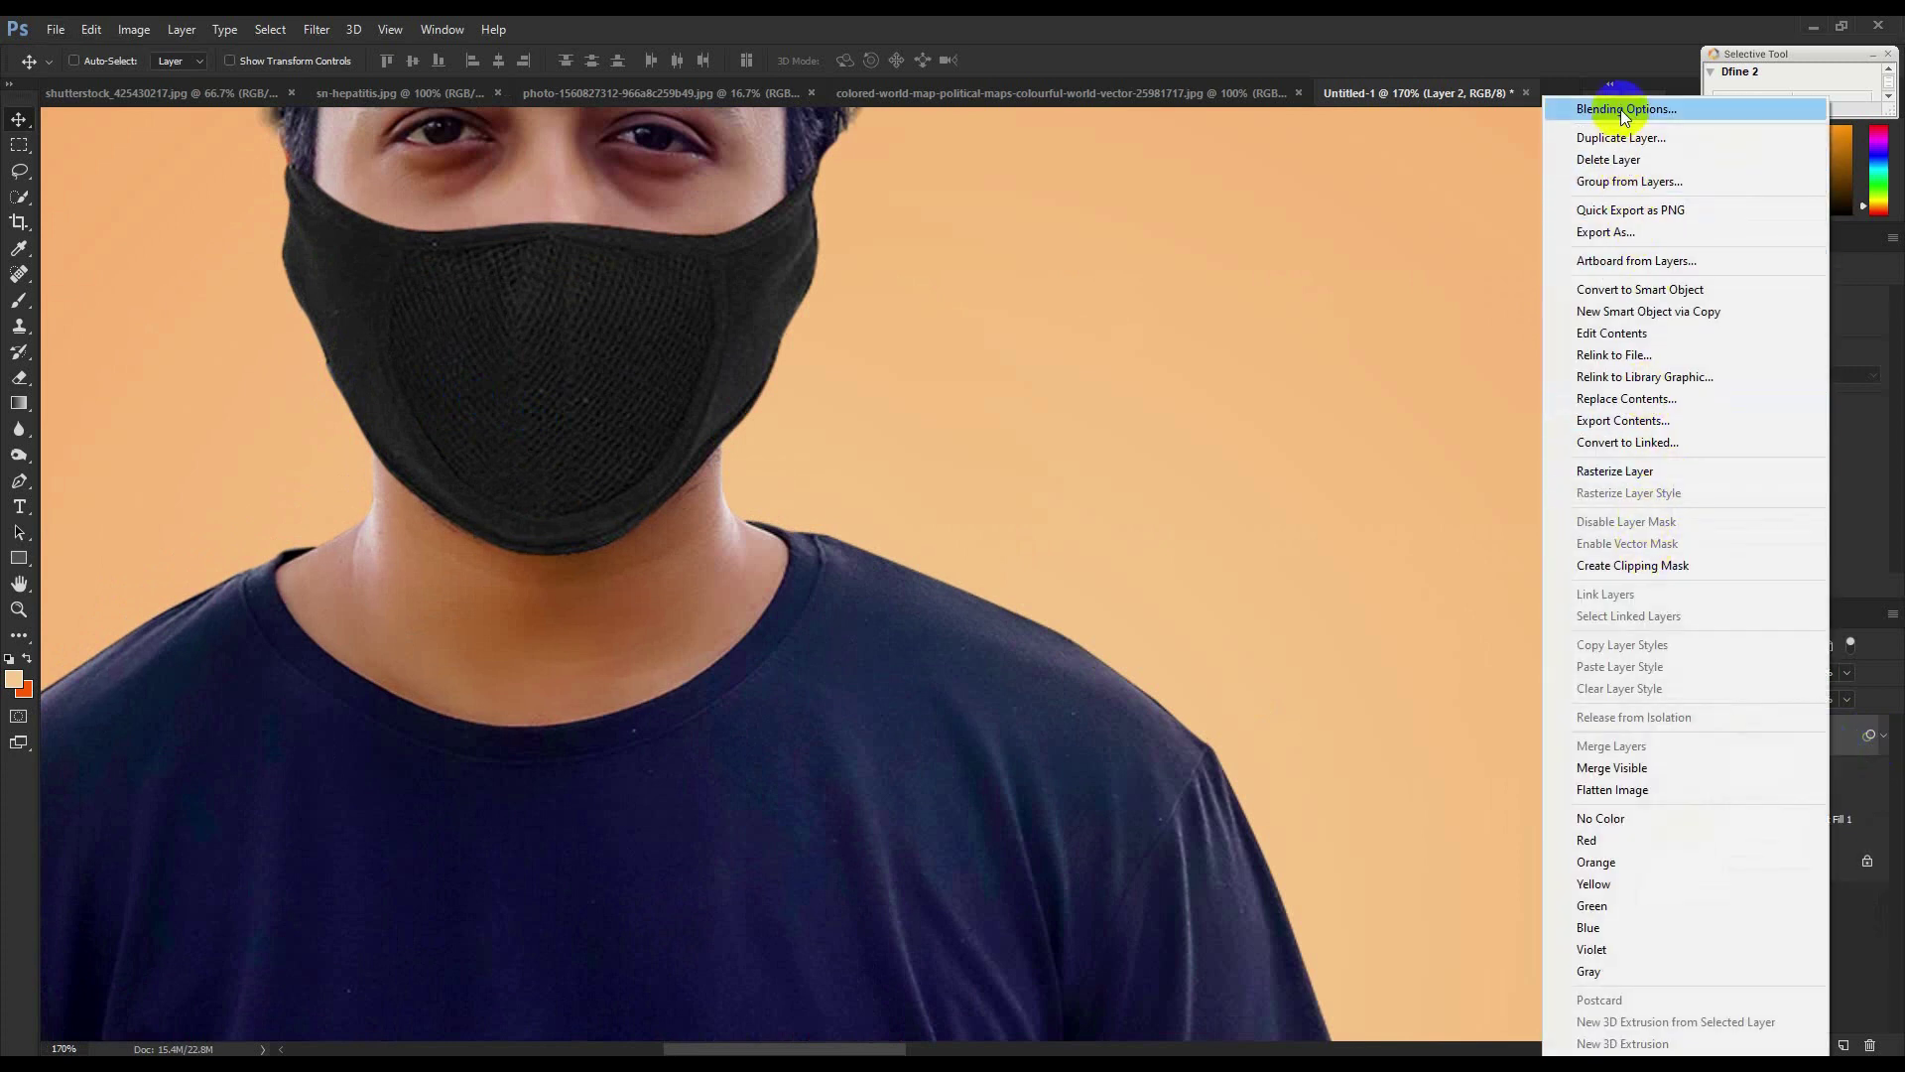
click(1640, 289)
scroll(1142, 437, down, 5)
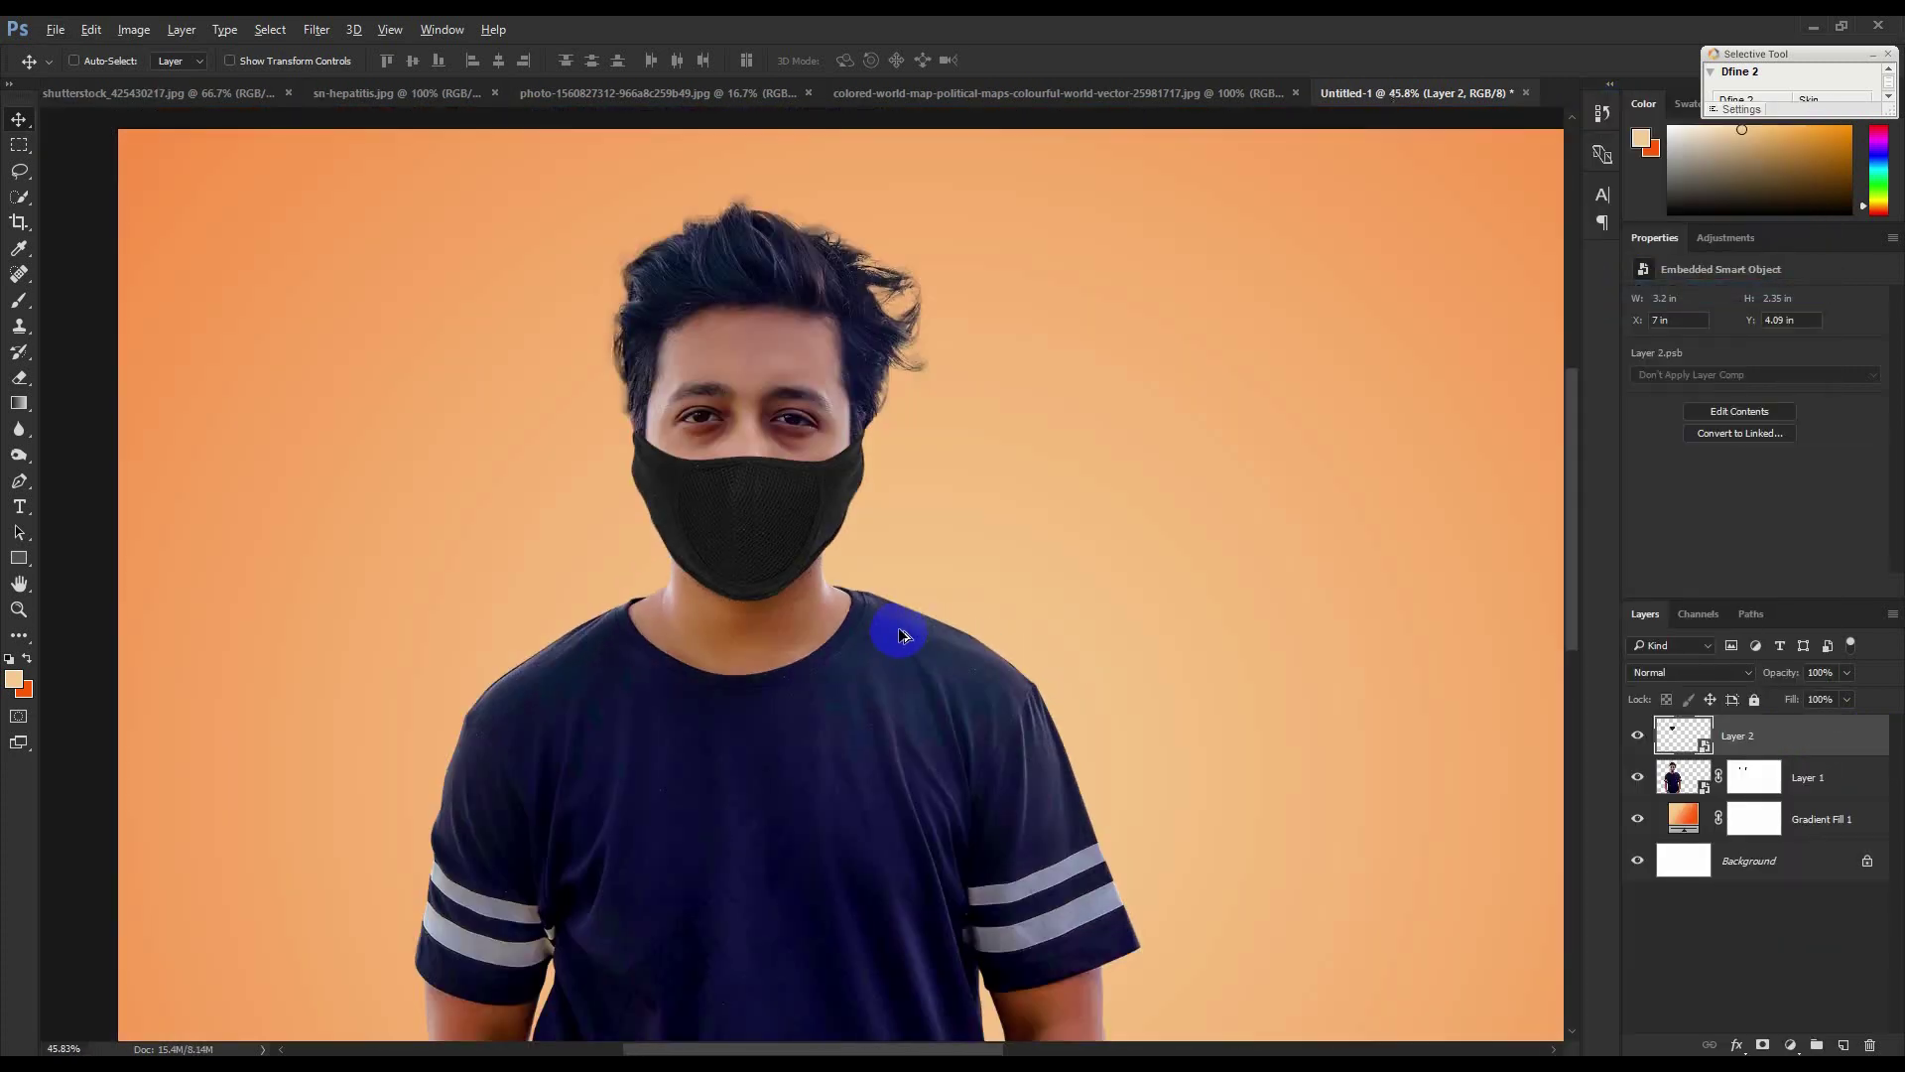
click(1271, 708)
Apply Auto Contrast and Auto Tone to the face mask layer.
click(130, 31)
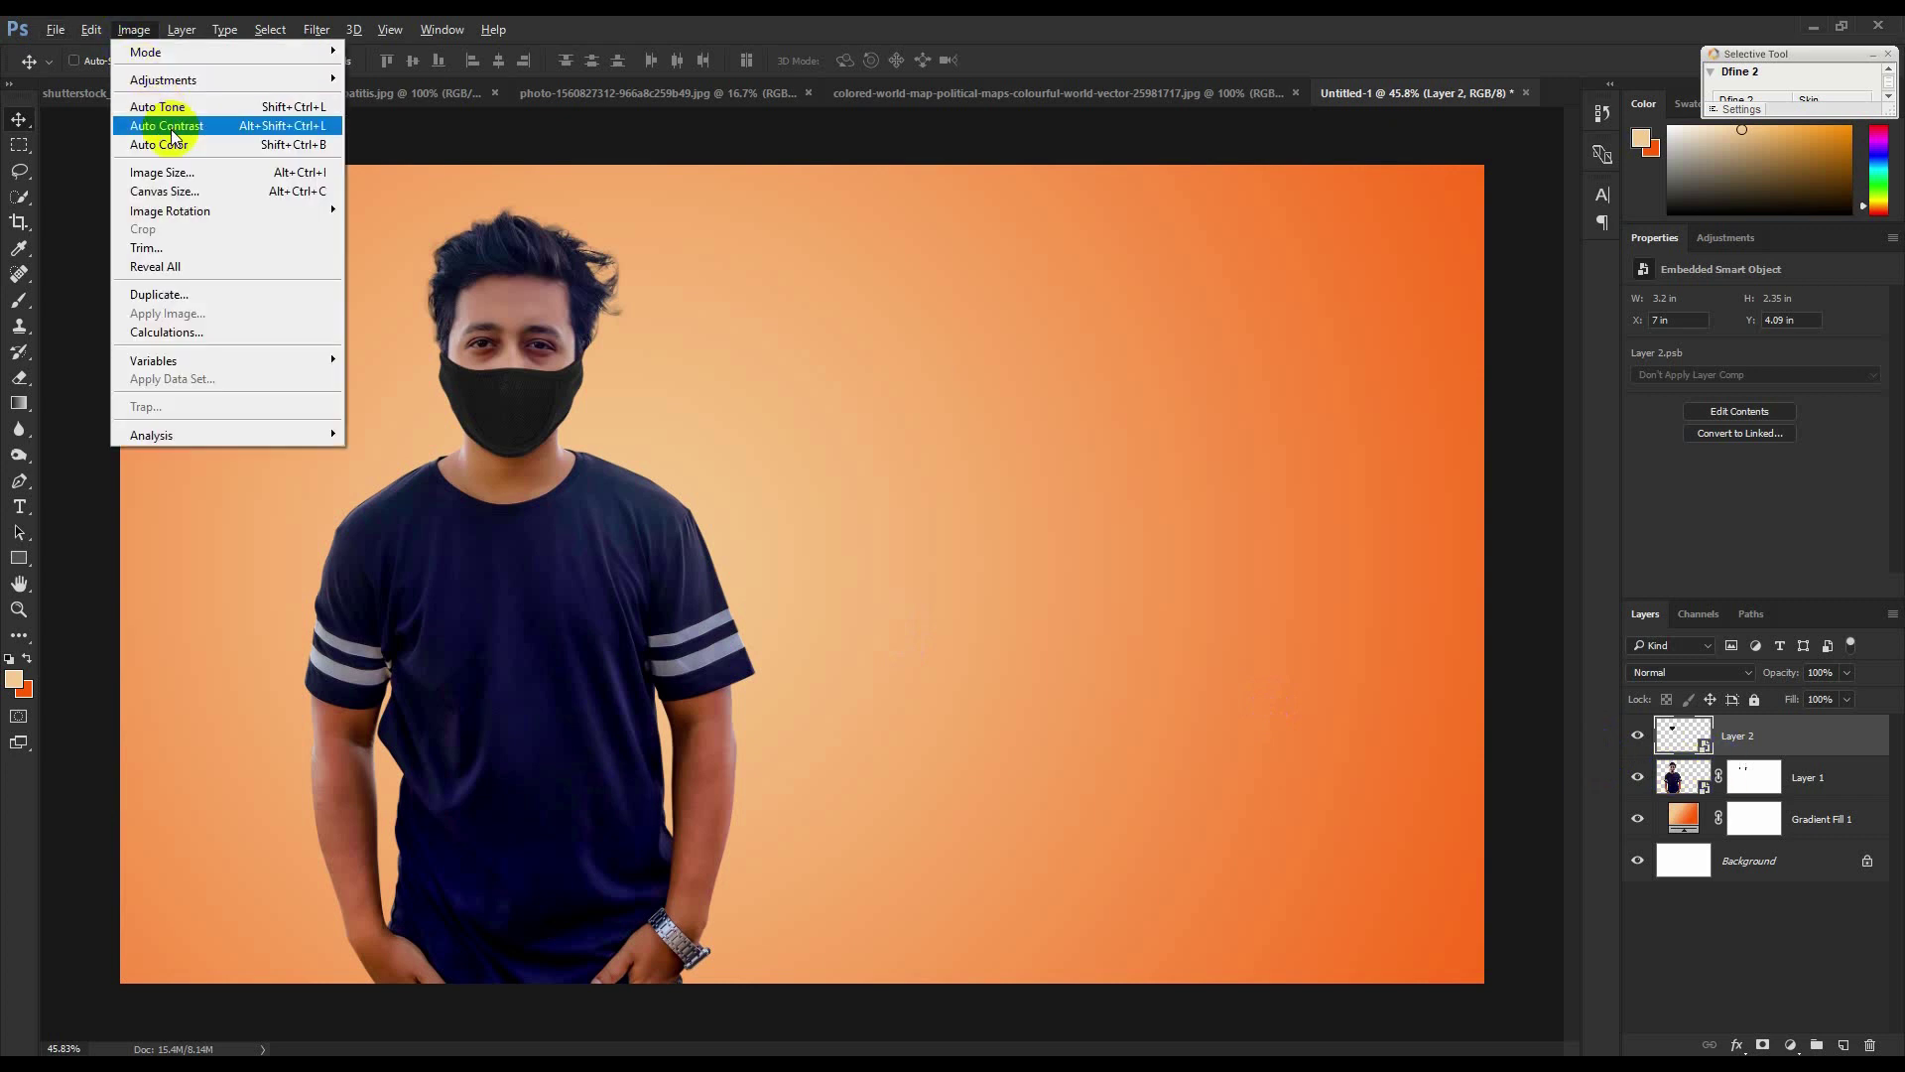
click(178, 127)
click(278, 220)
click(134, 29)
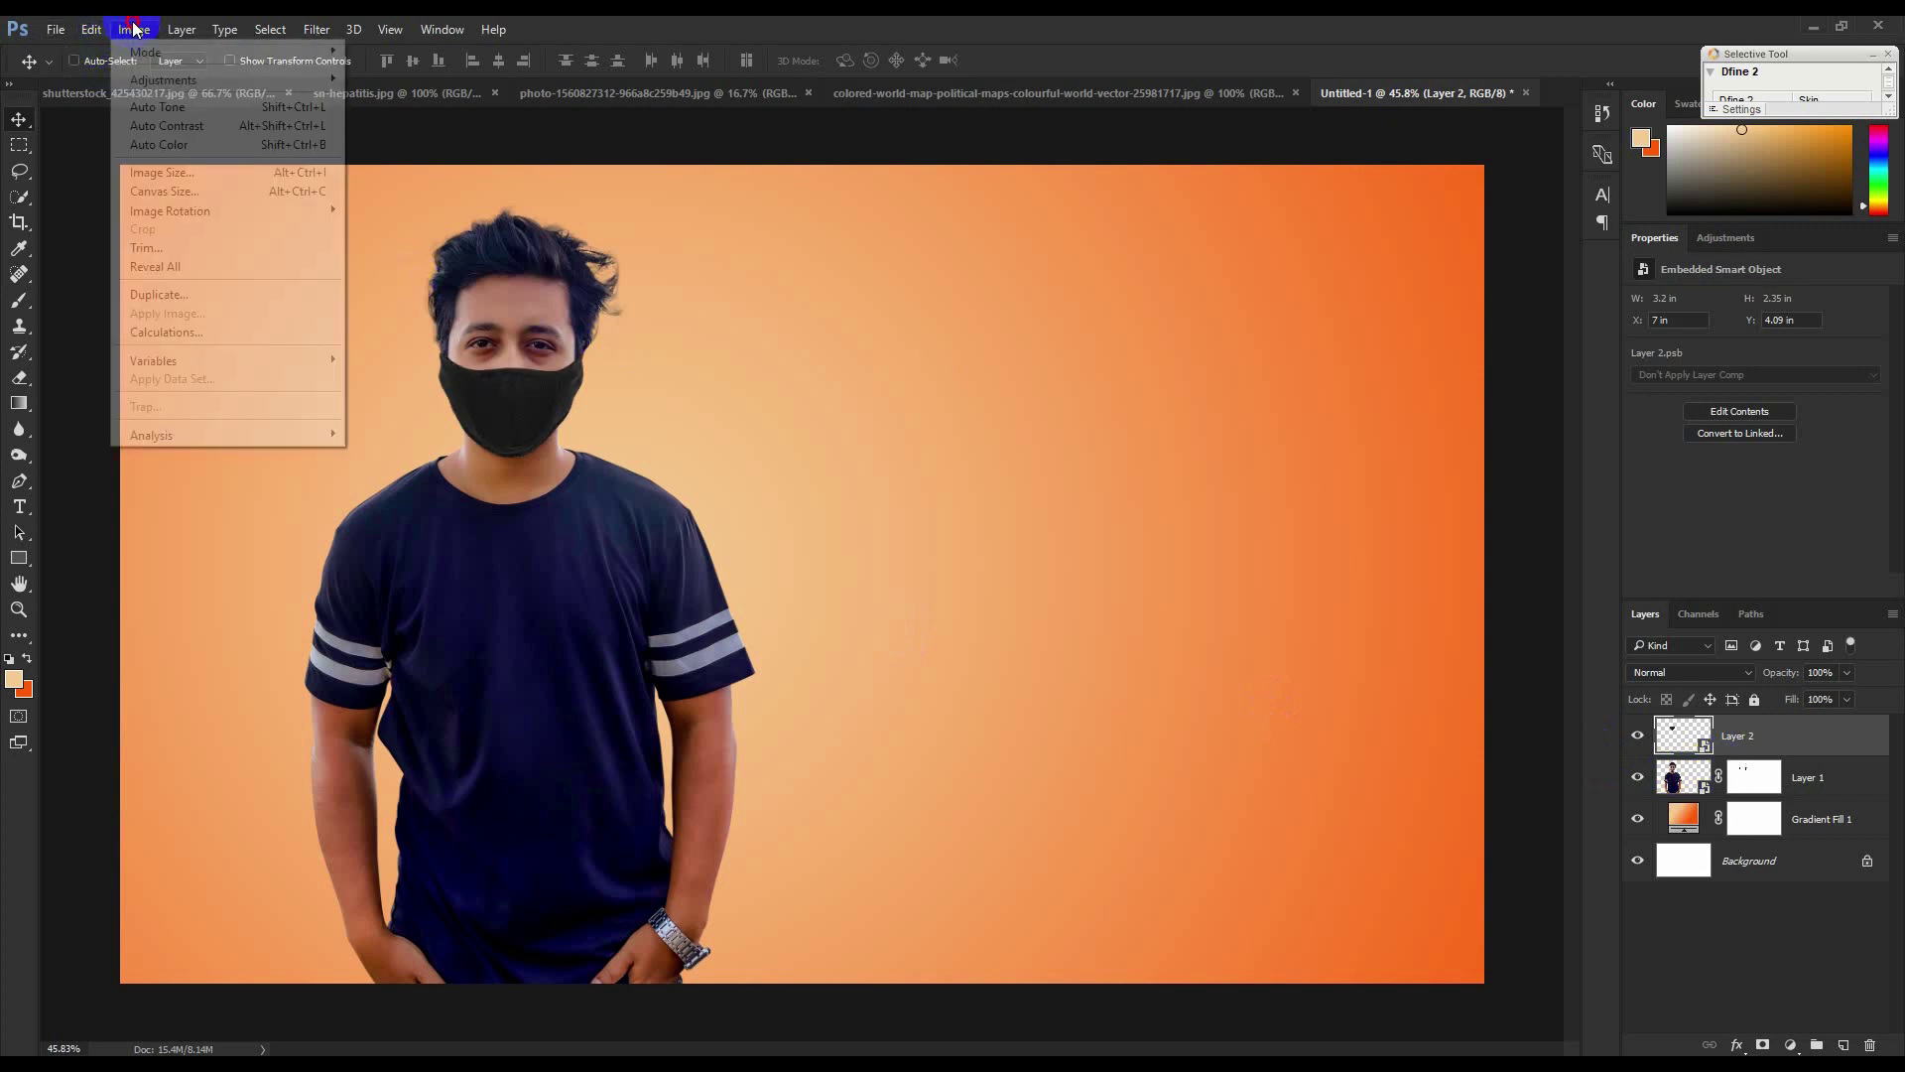
click(166, 110)
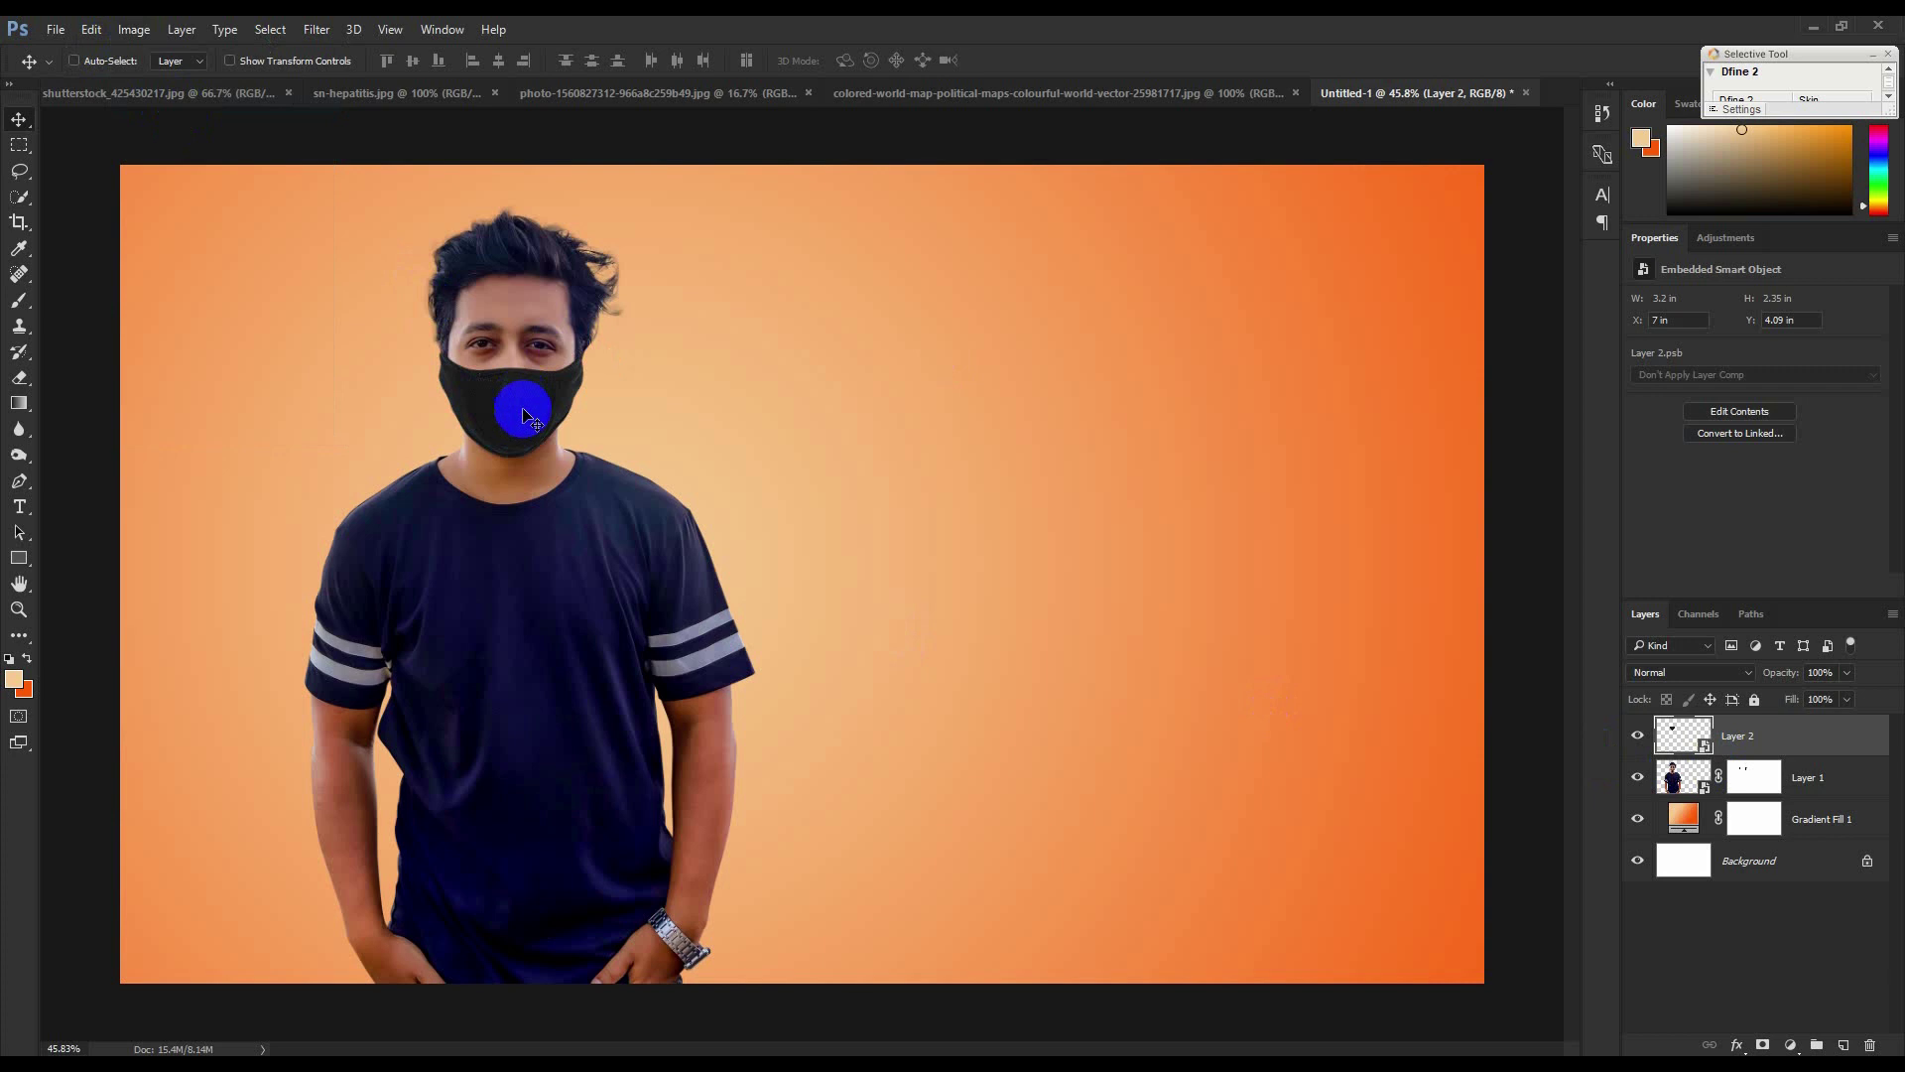
scroll(423, 488, down, 1)
scroll(427, 478, up, 5)
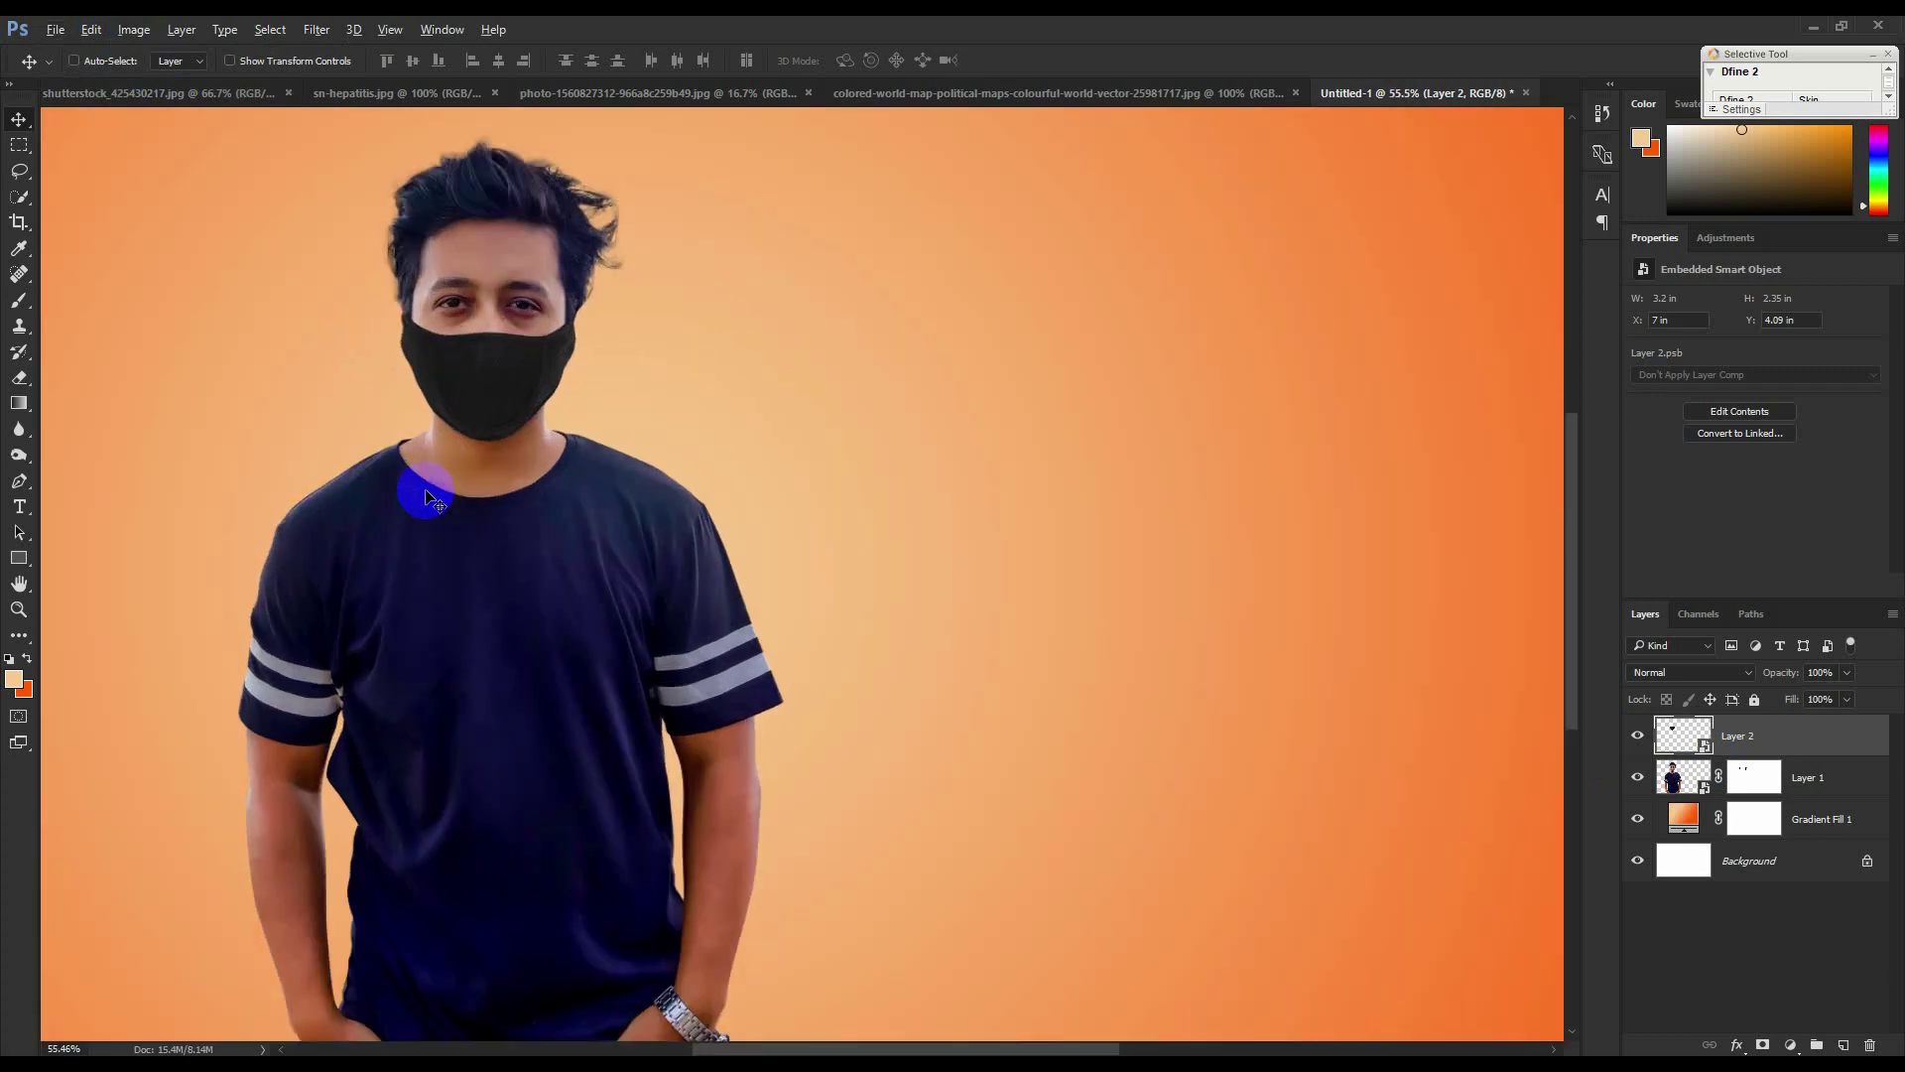
scroll(592, 385, down, 5)
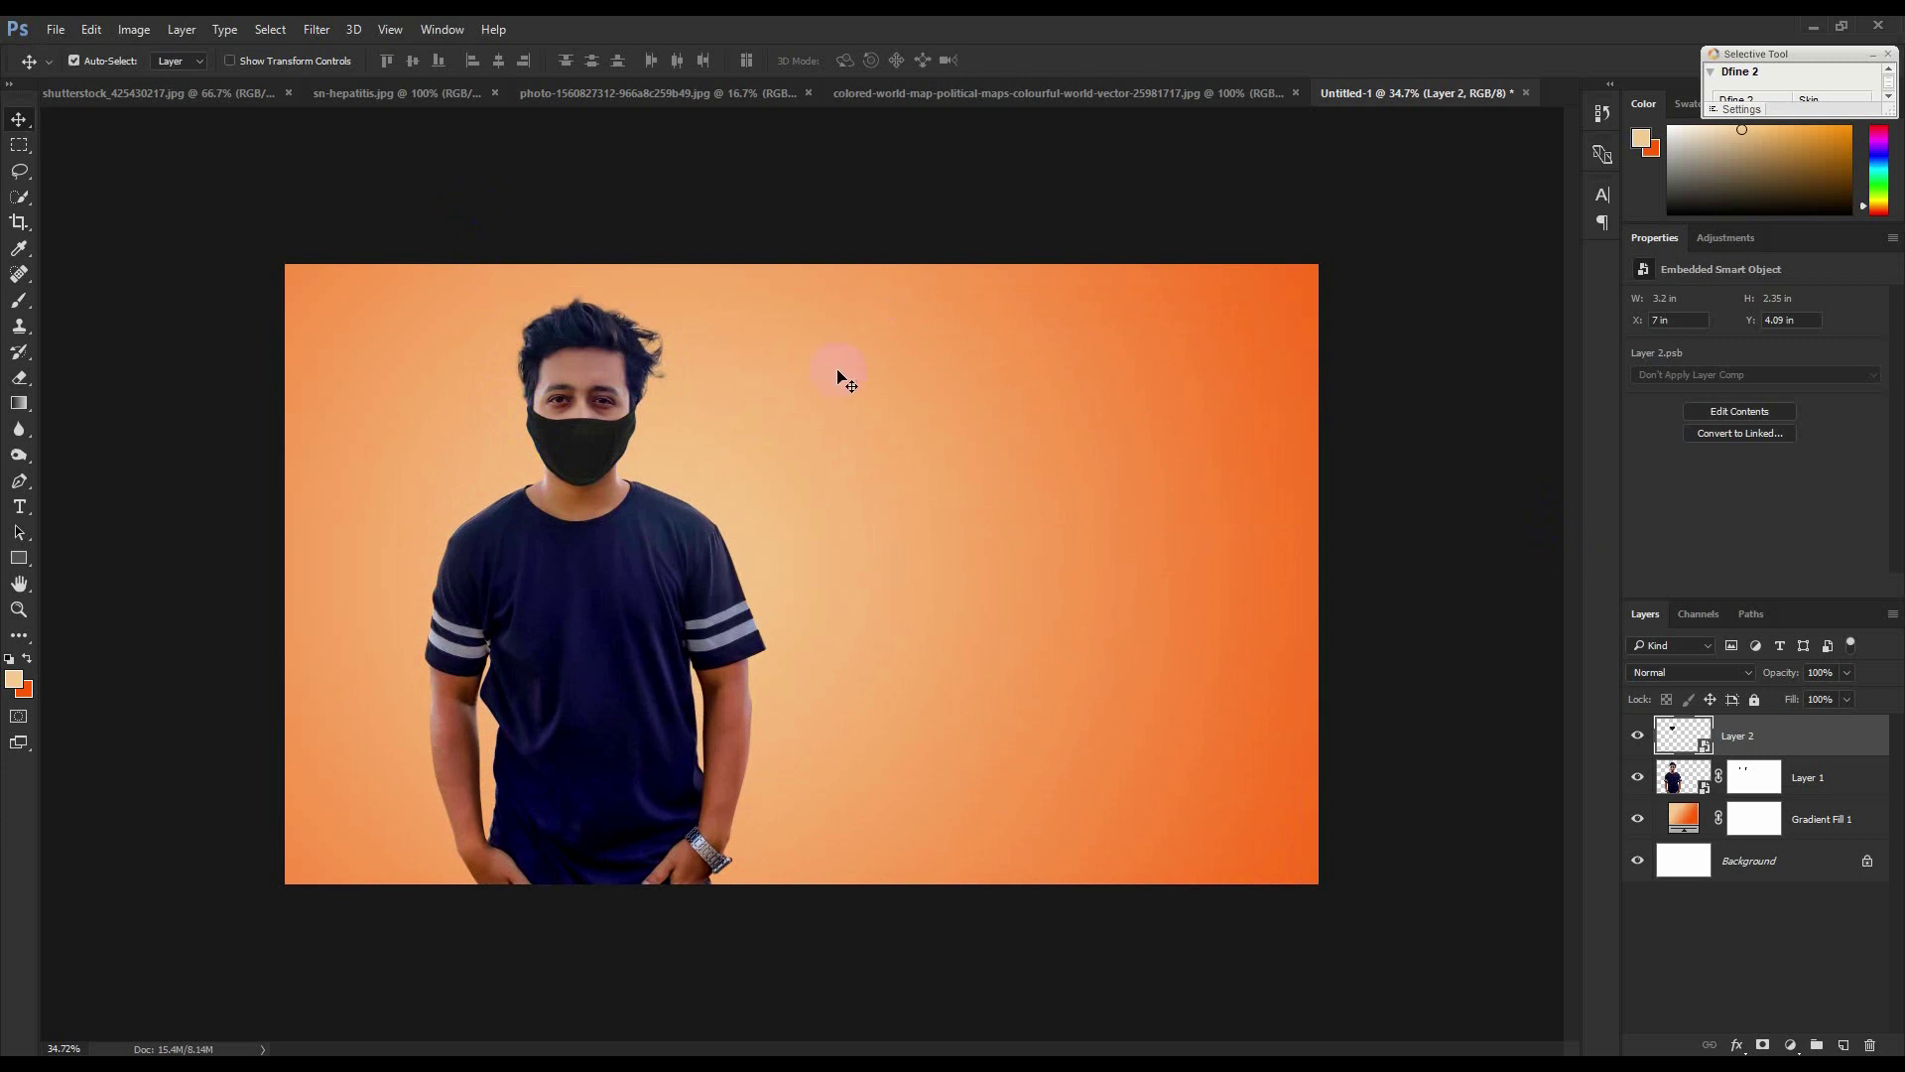
Save the document on the Media (E:) drive as the Photoshop file Stop Corona Virus.
key(ctrl+s)
click(98, 639)
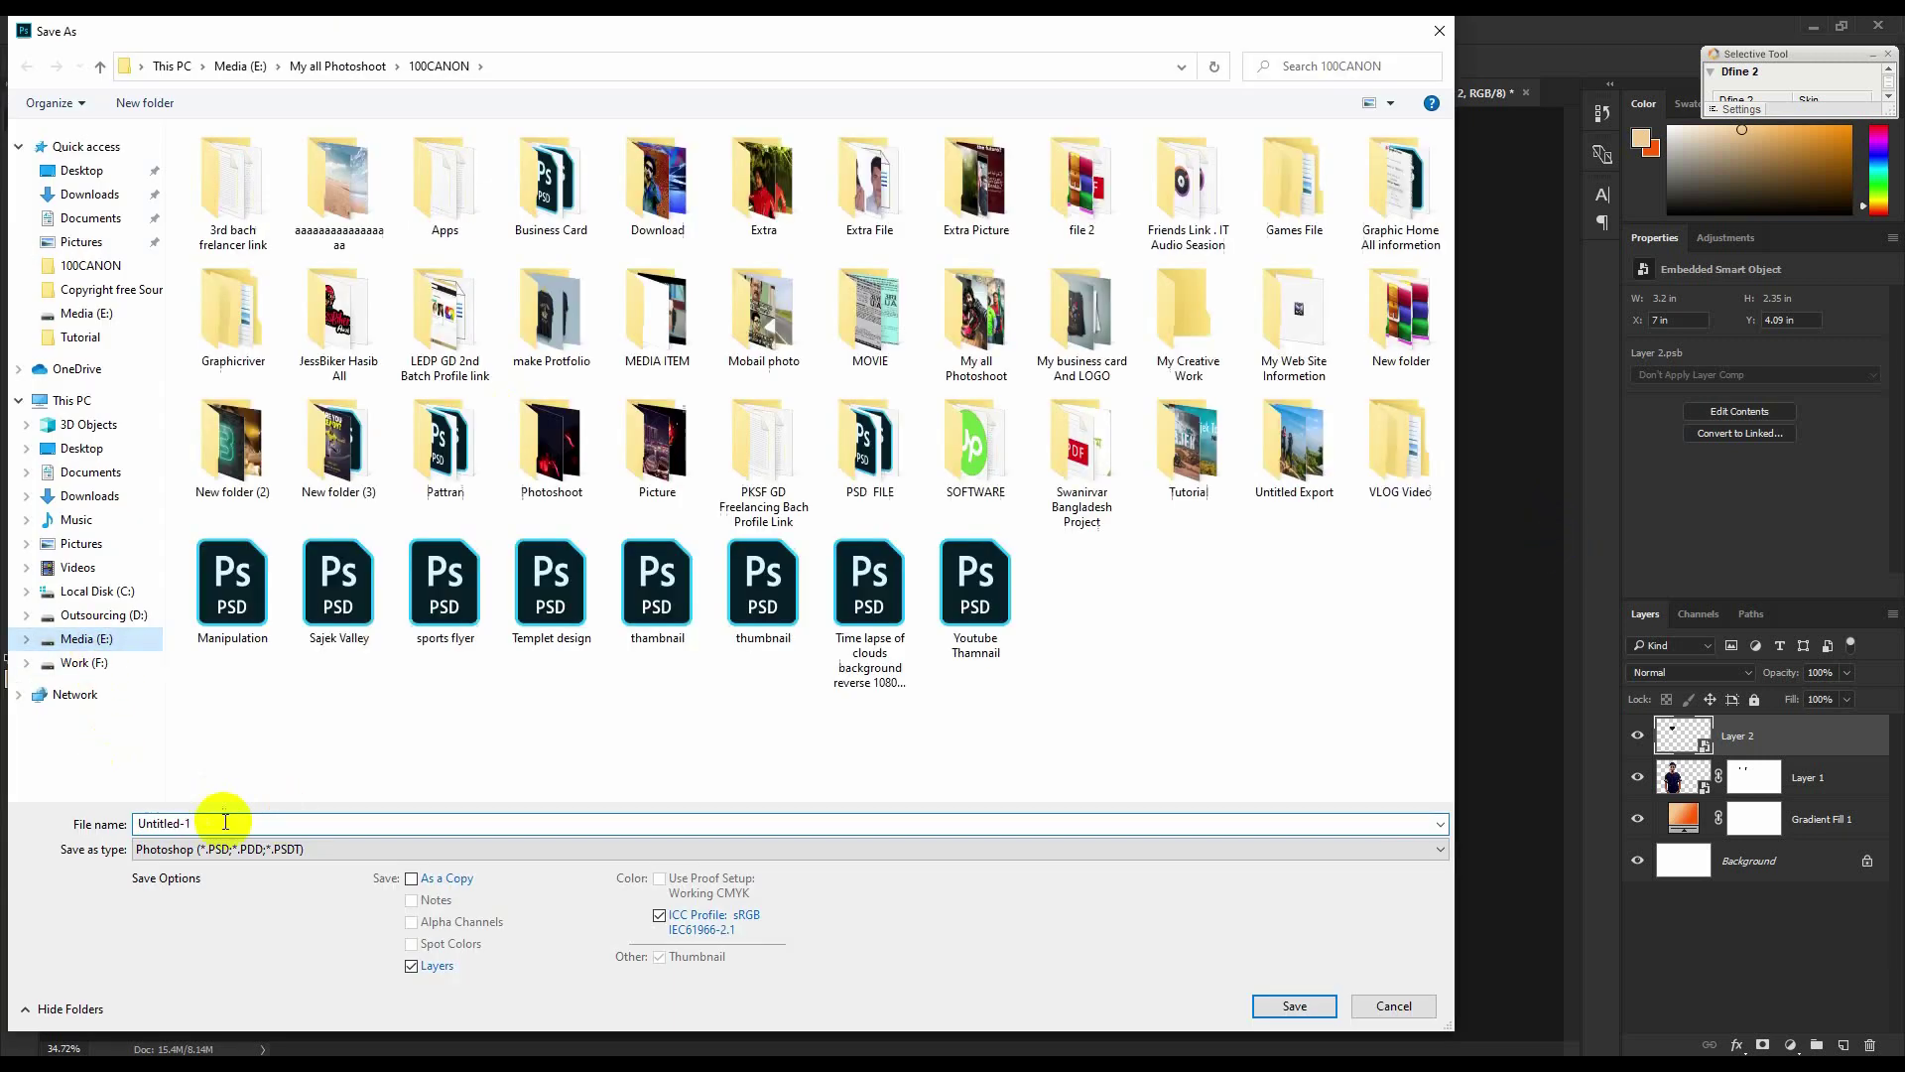
text(Virus)
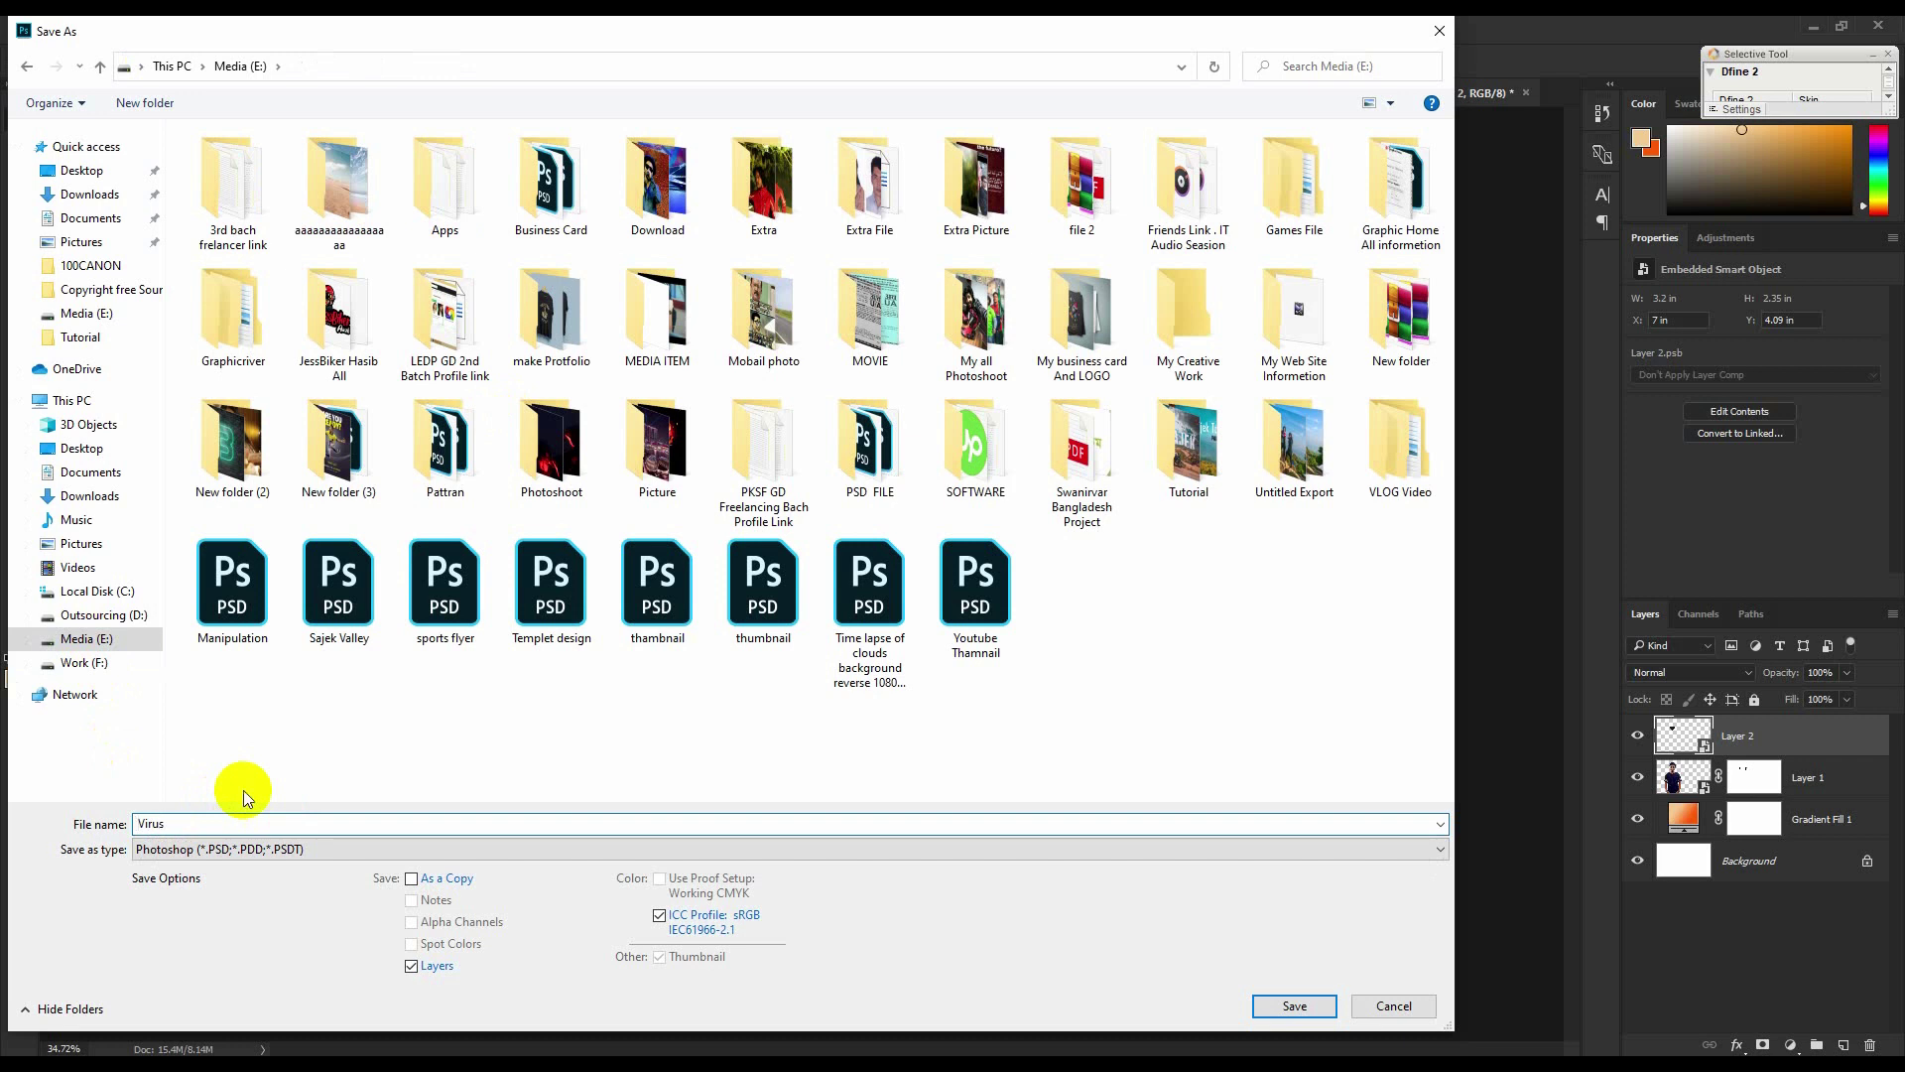
text(Stop Corona)
key(Return)
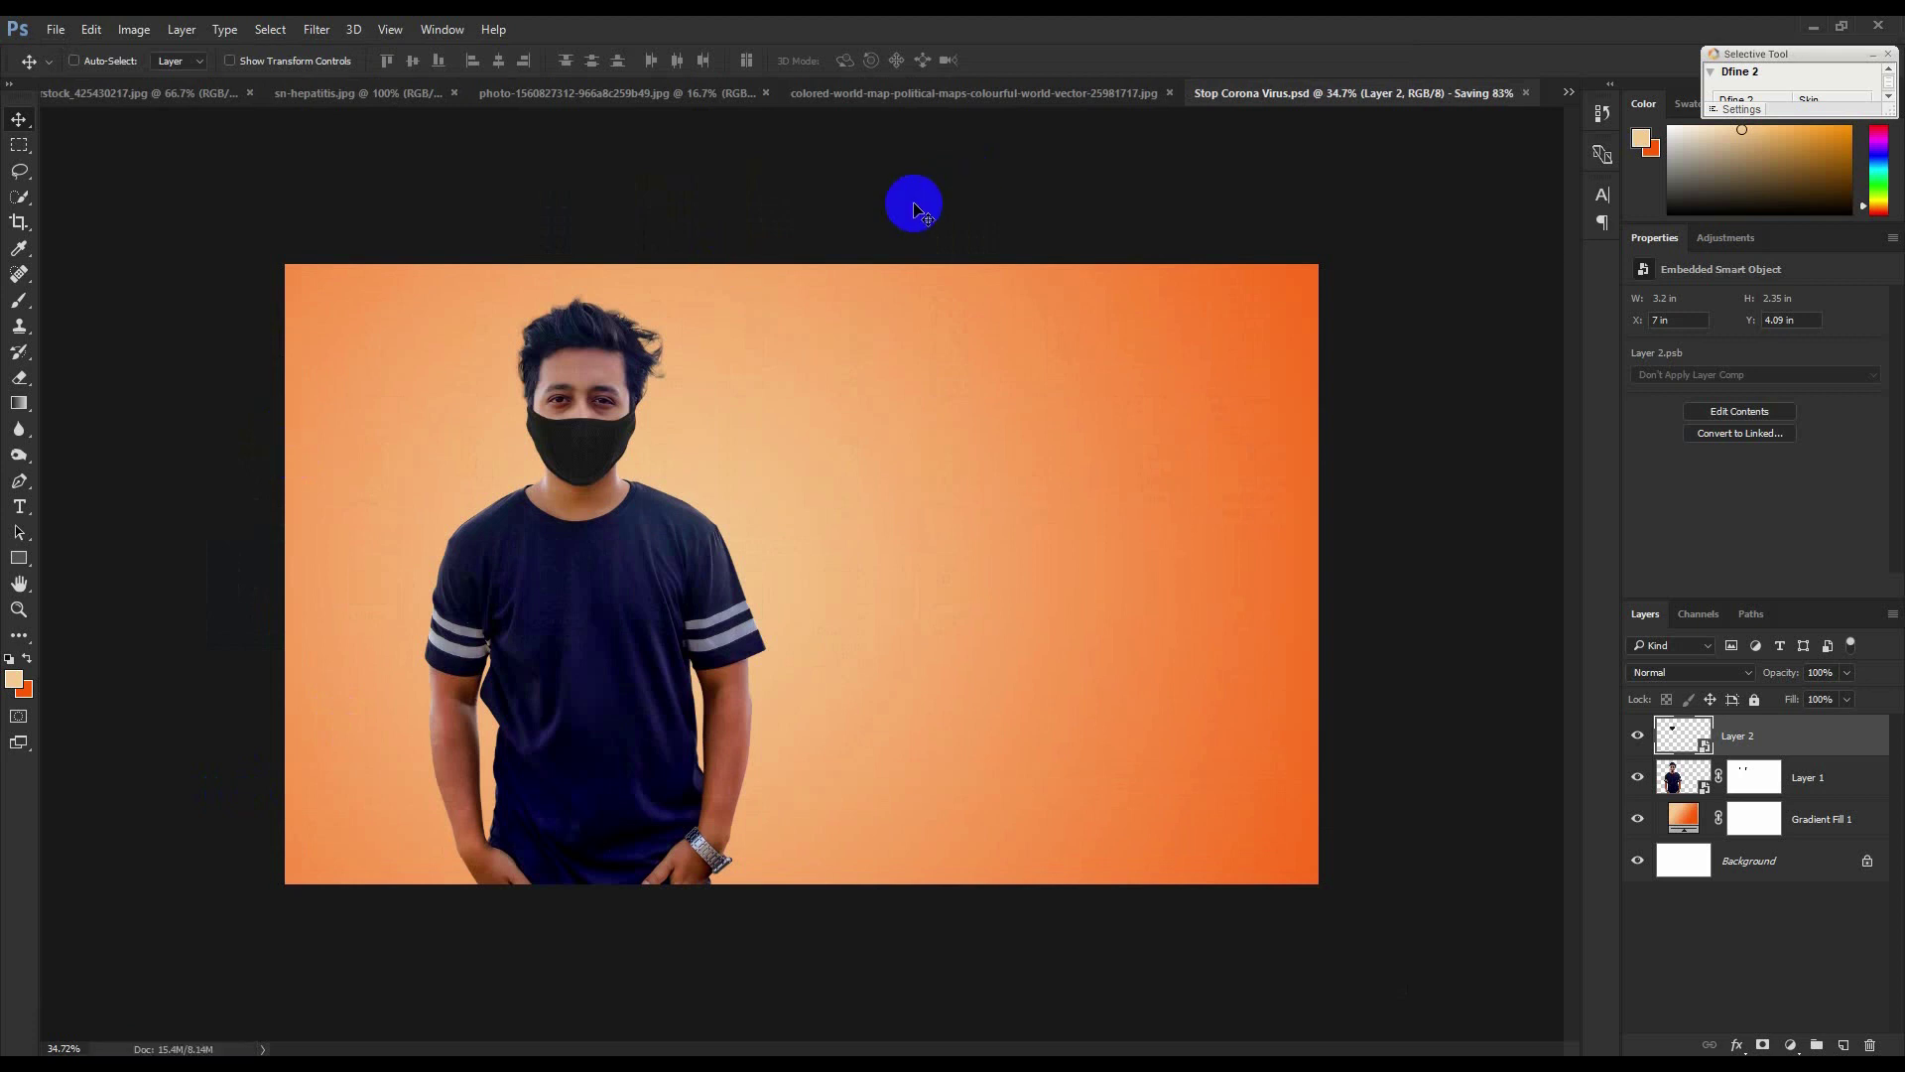
Select the world map image above the VectorStock banner with a rectangular marquee and copy it.
click(1040, 97)
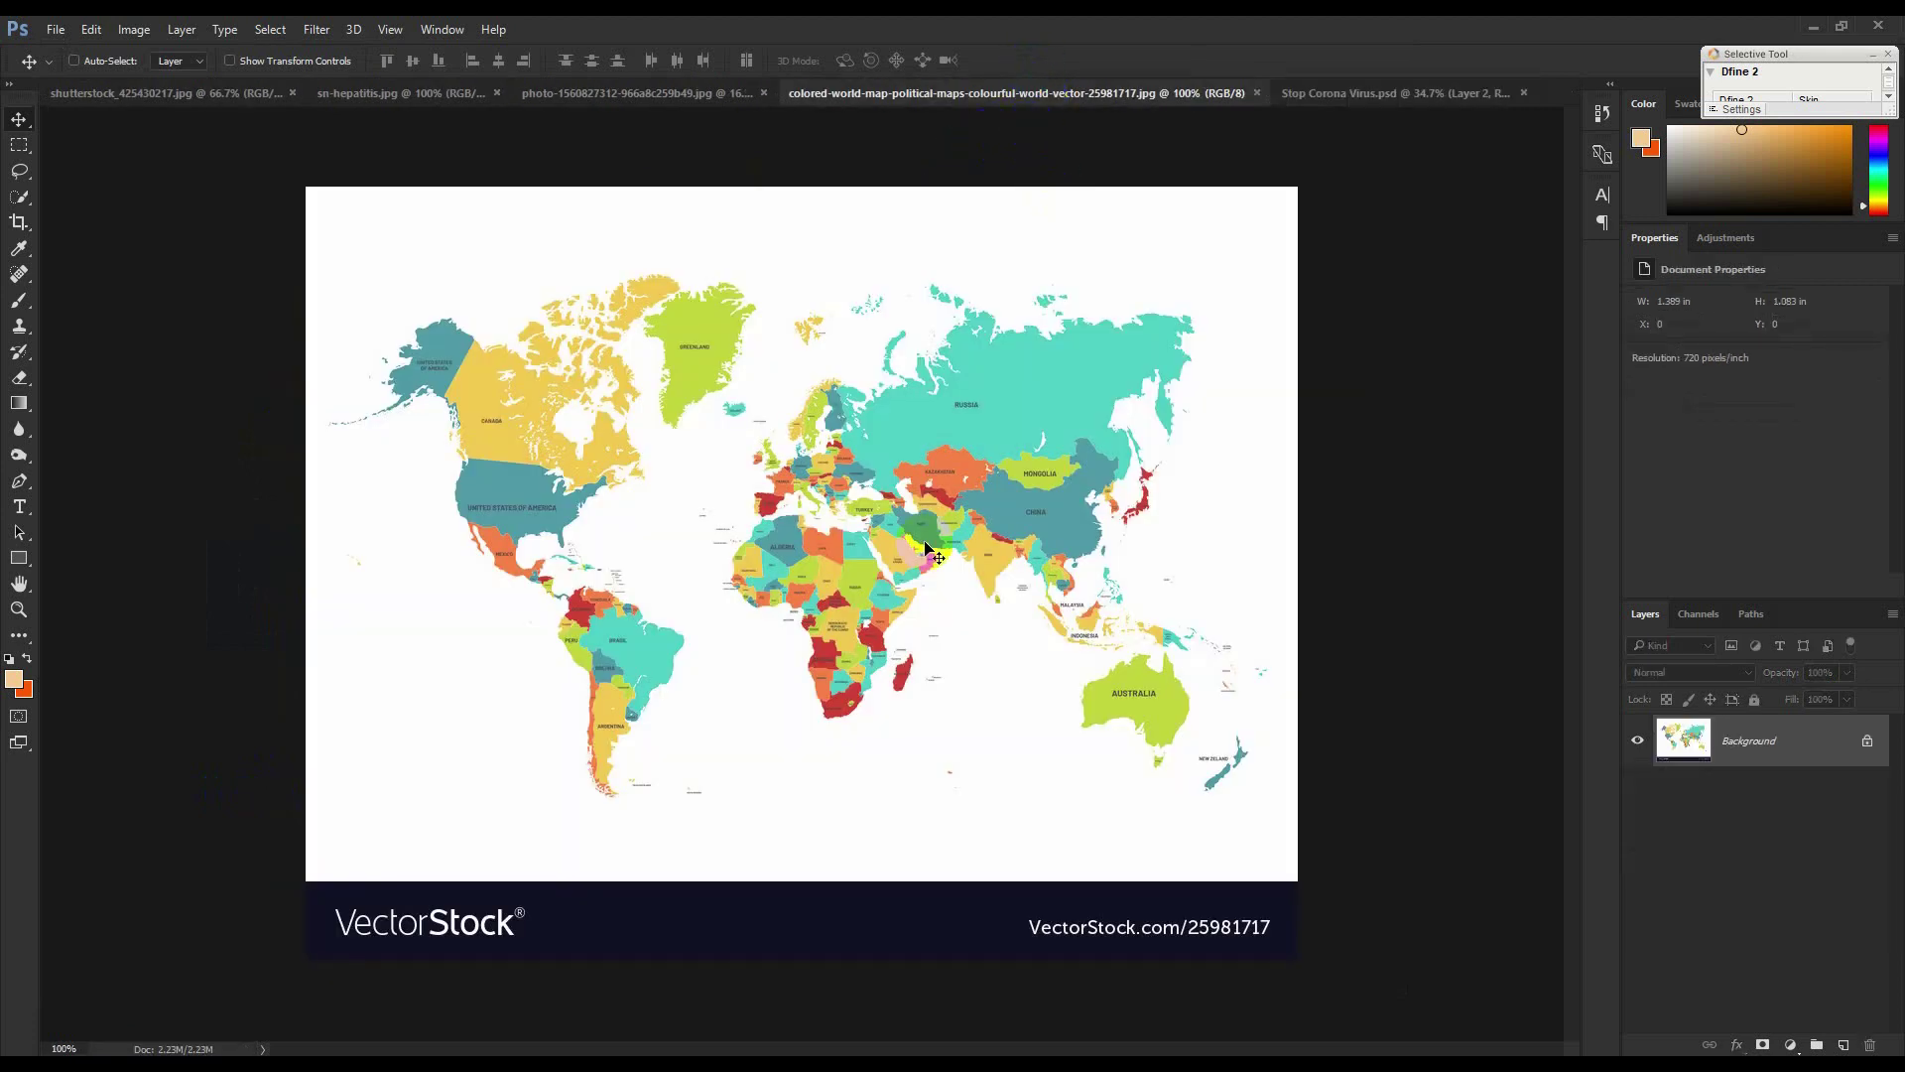
click(18, 145)
drag(306, 186, 1385, 869)
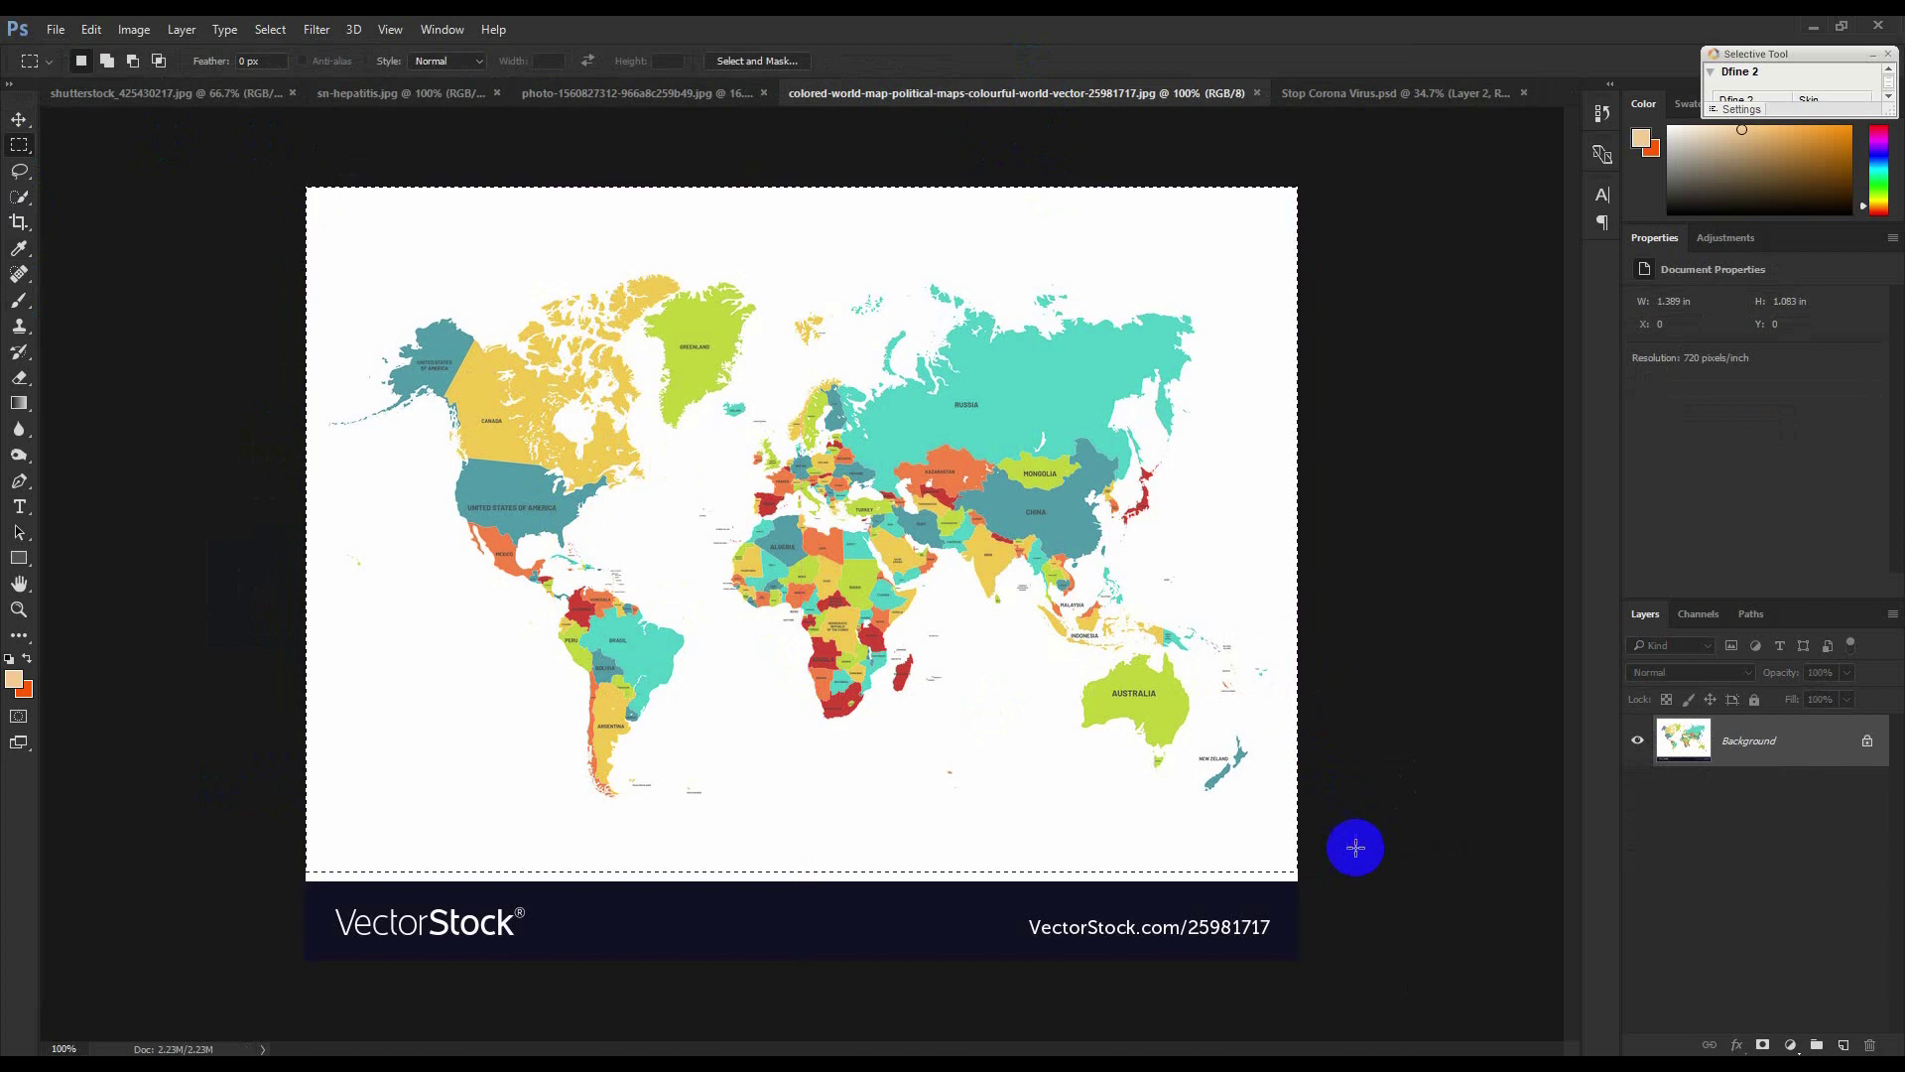
Group the portrait and face mask layers in Stop Corona Virus.psd and hide the group.
click(1394, 93)
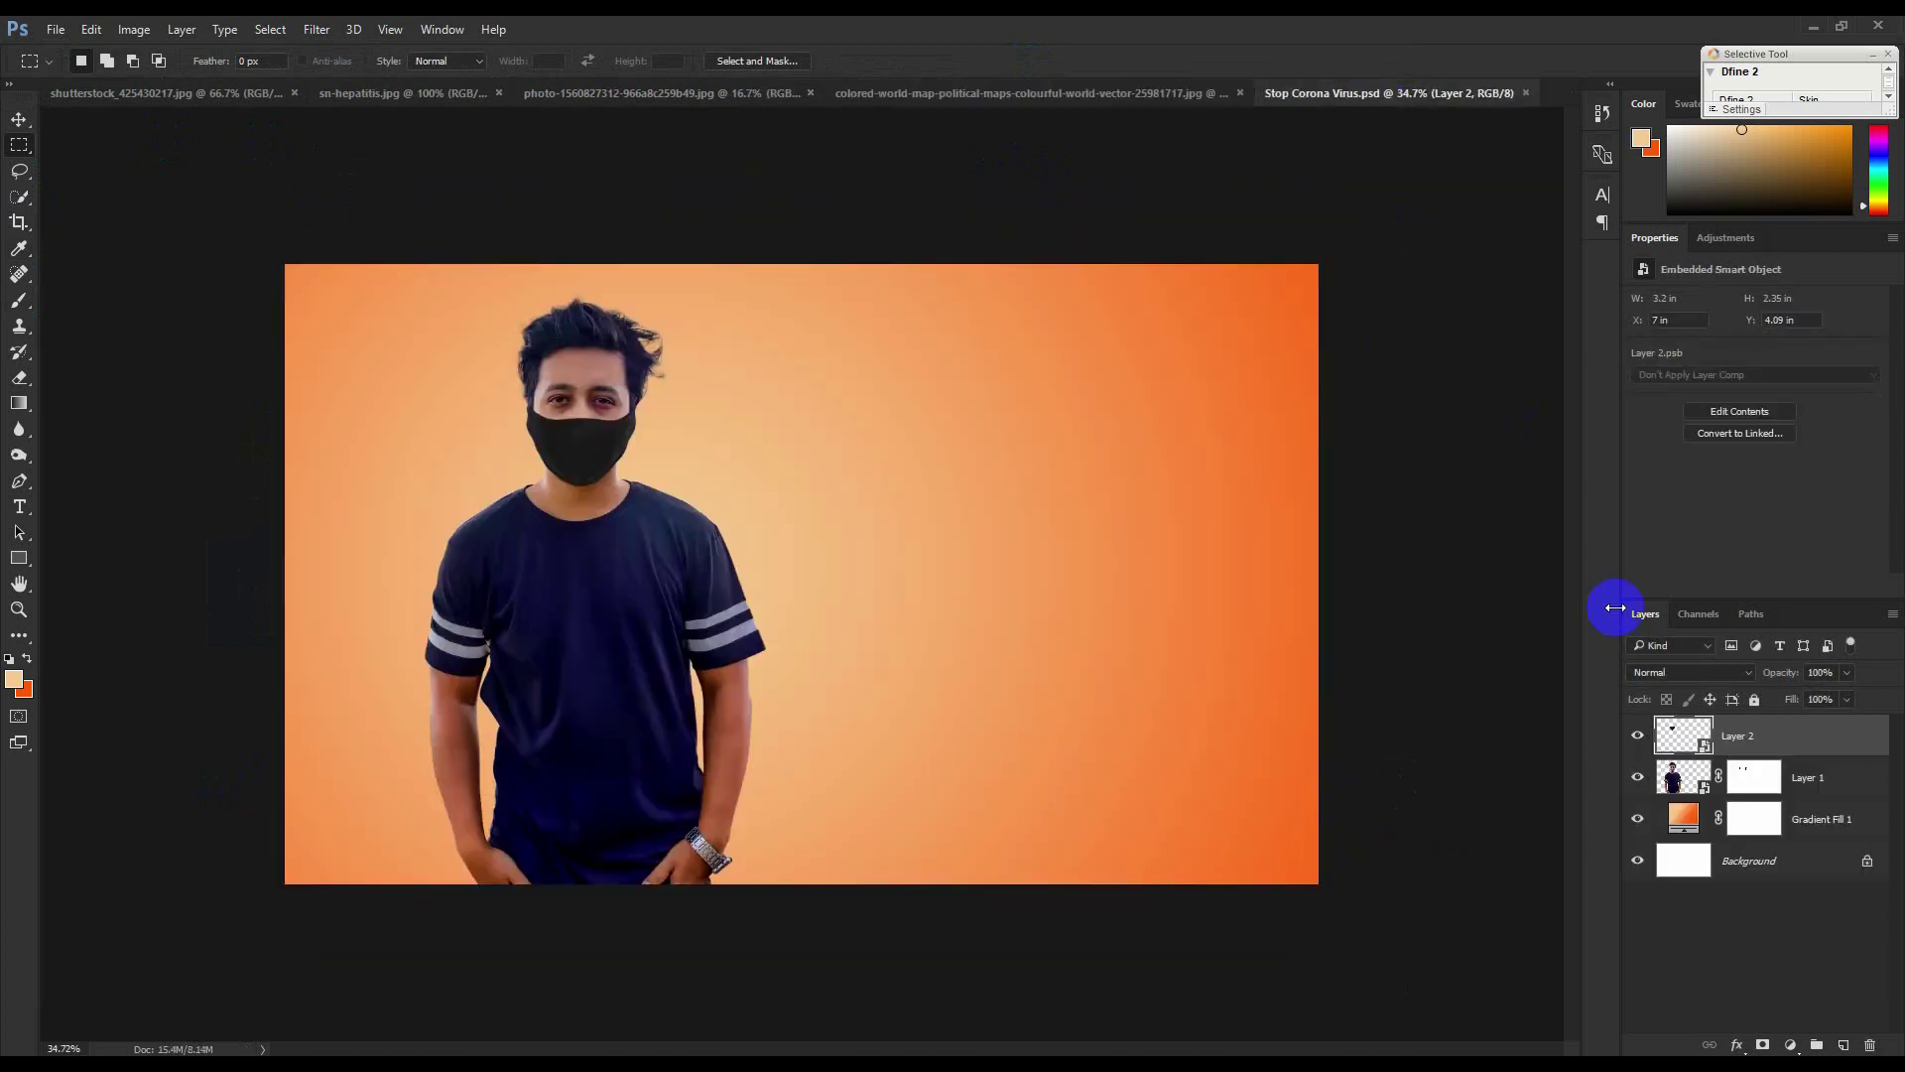
click(1812, 780)
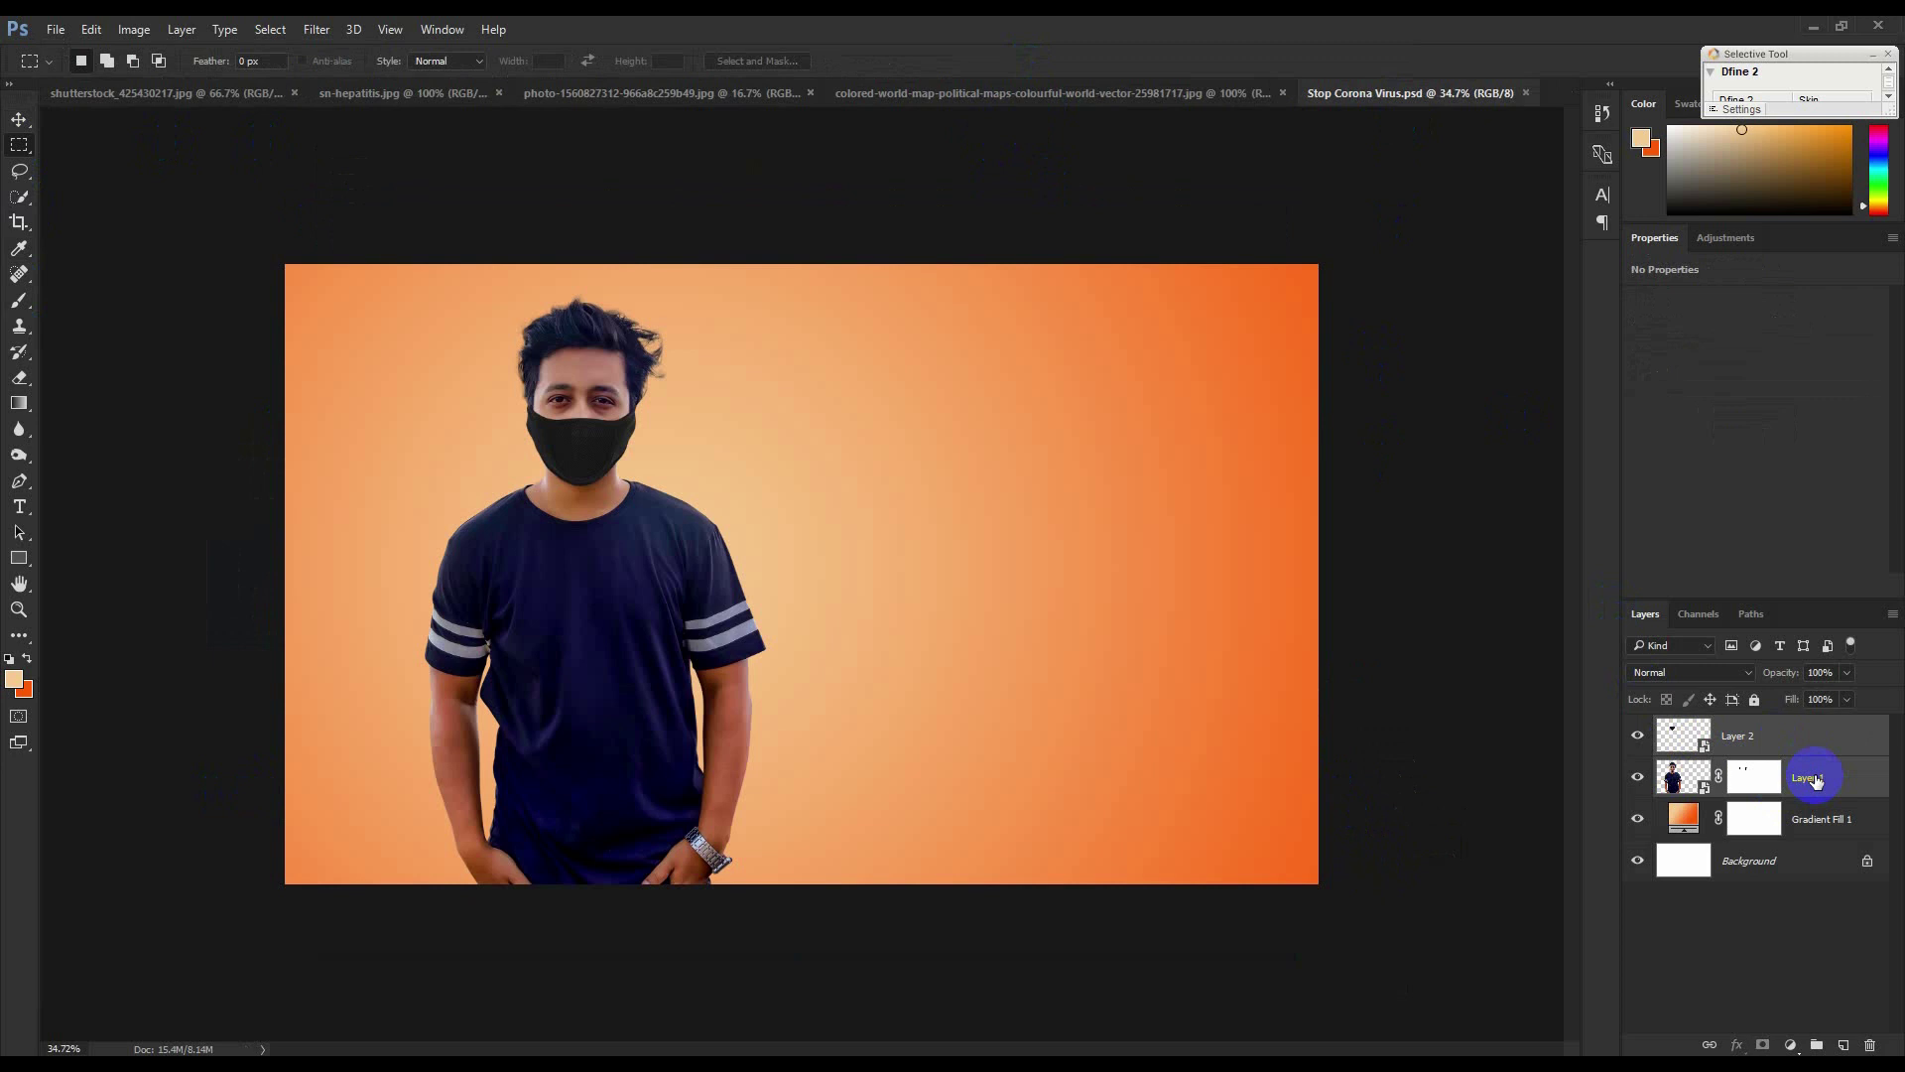
key(ctrl+g)
click(1637, 727)
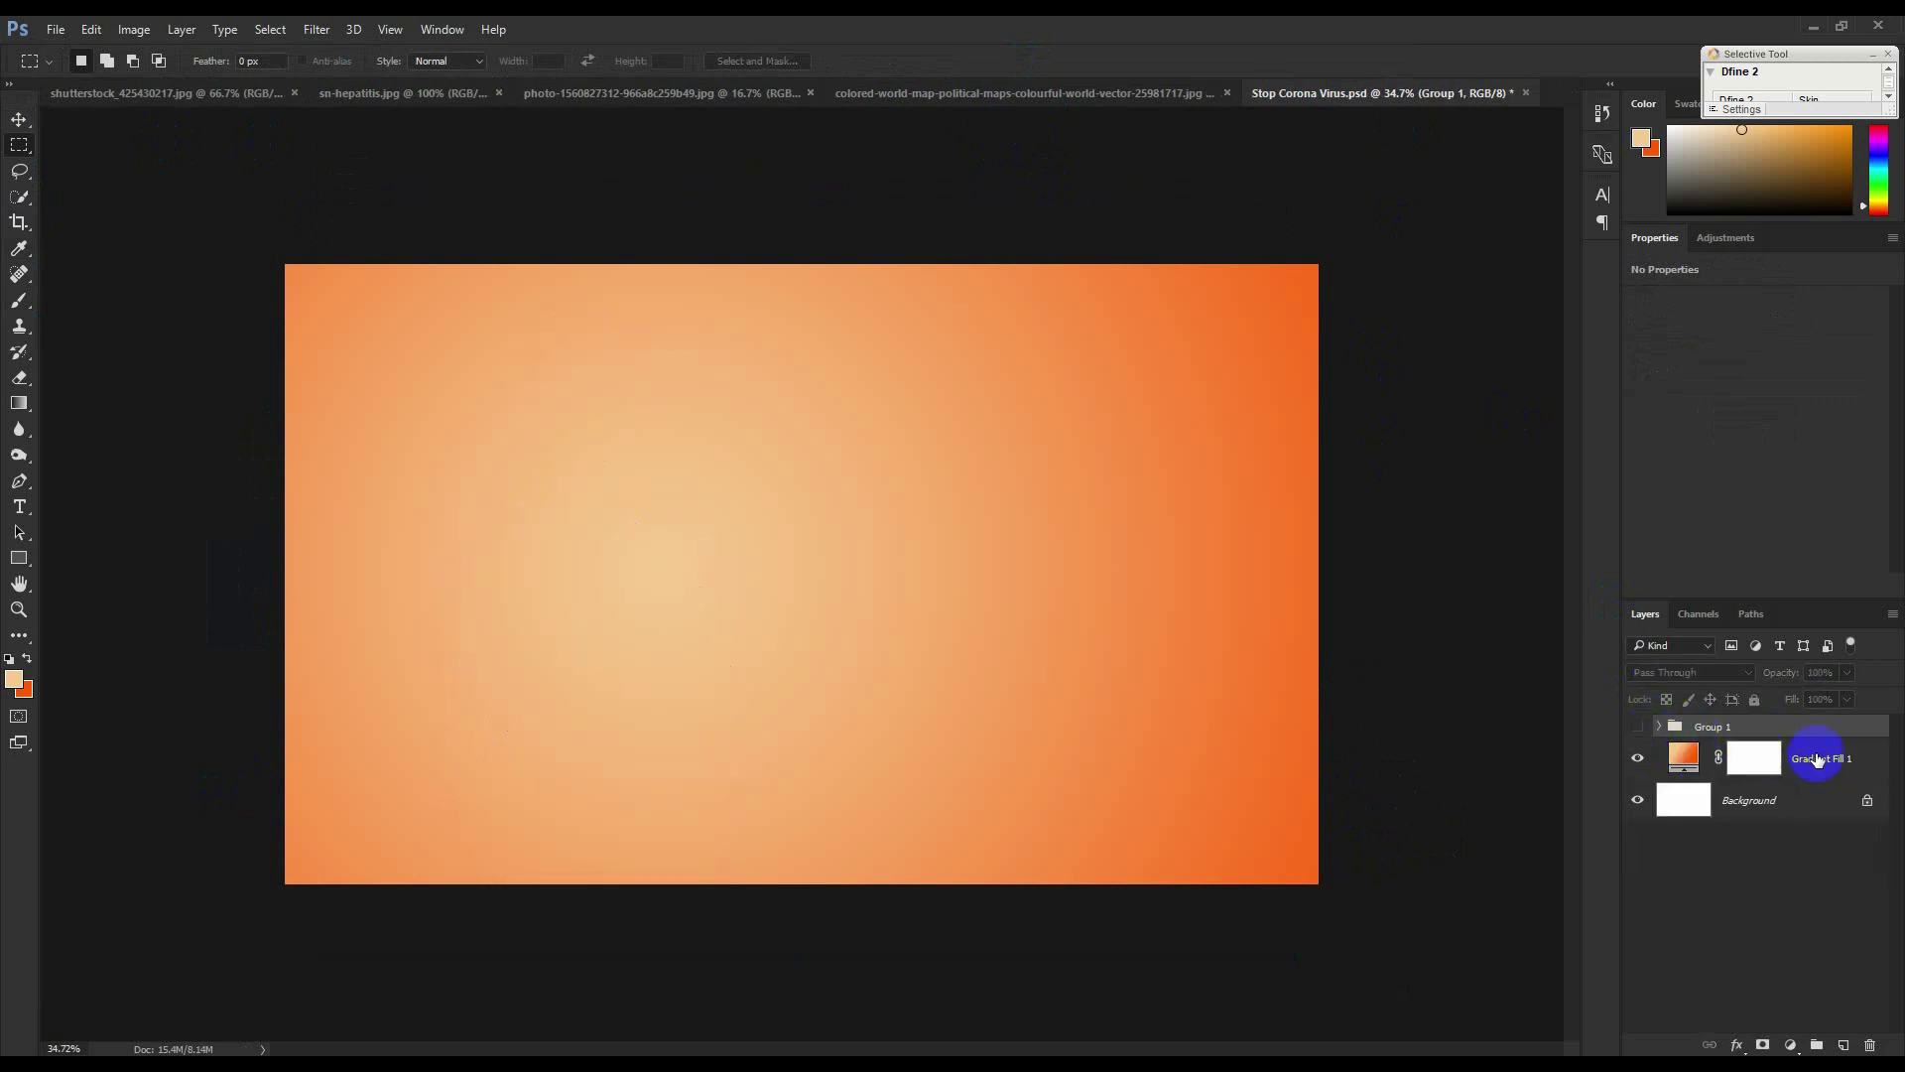
Paste the world map above the gradient fill and transform it to about 425% scale and -6.4° rotation, covering the whole canvas.
click(1817, 759)
key(ctrl+v)
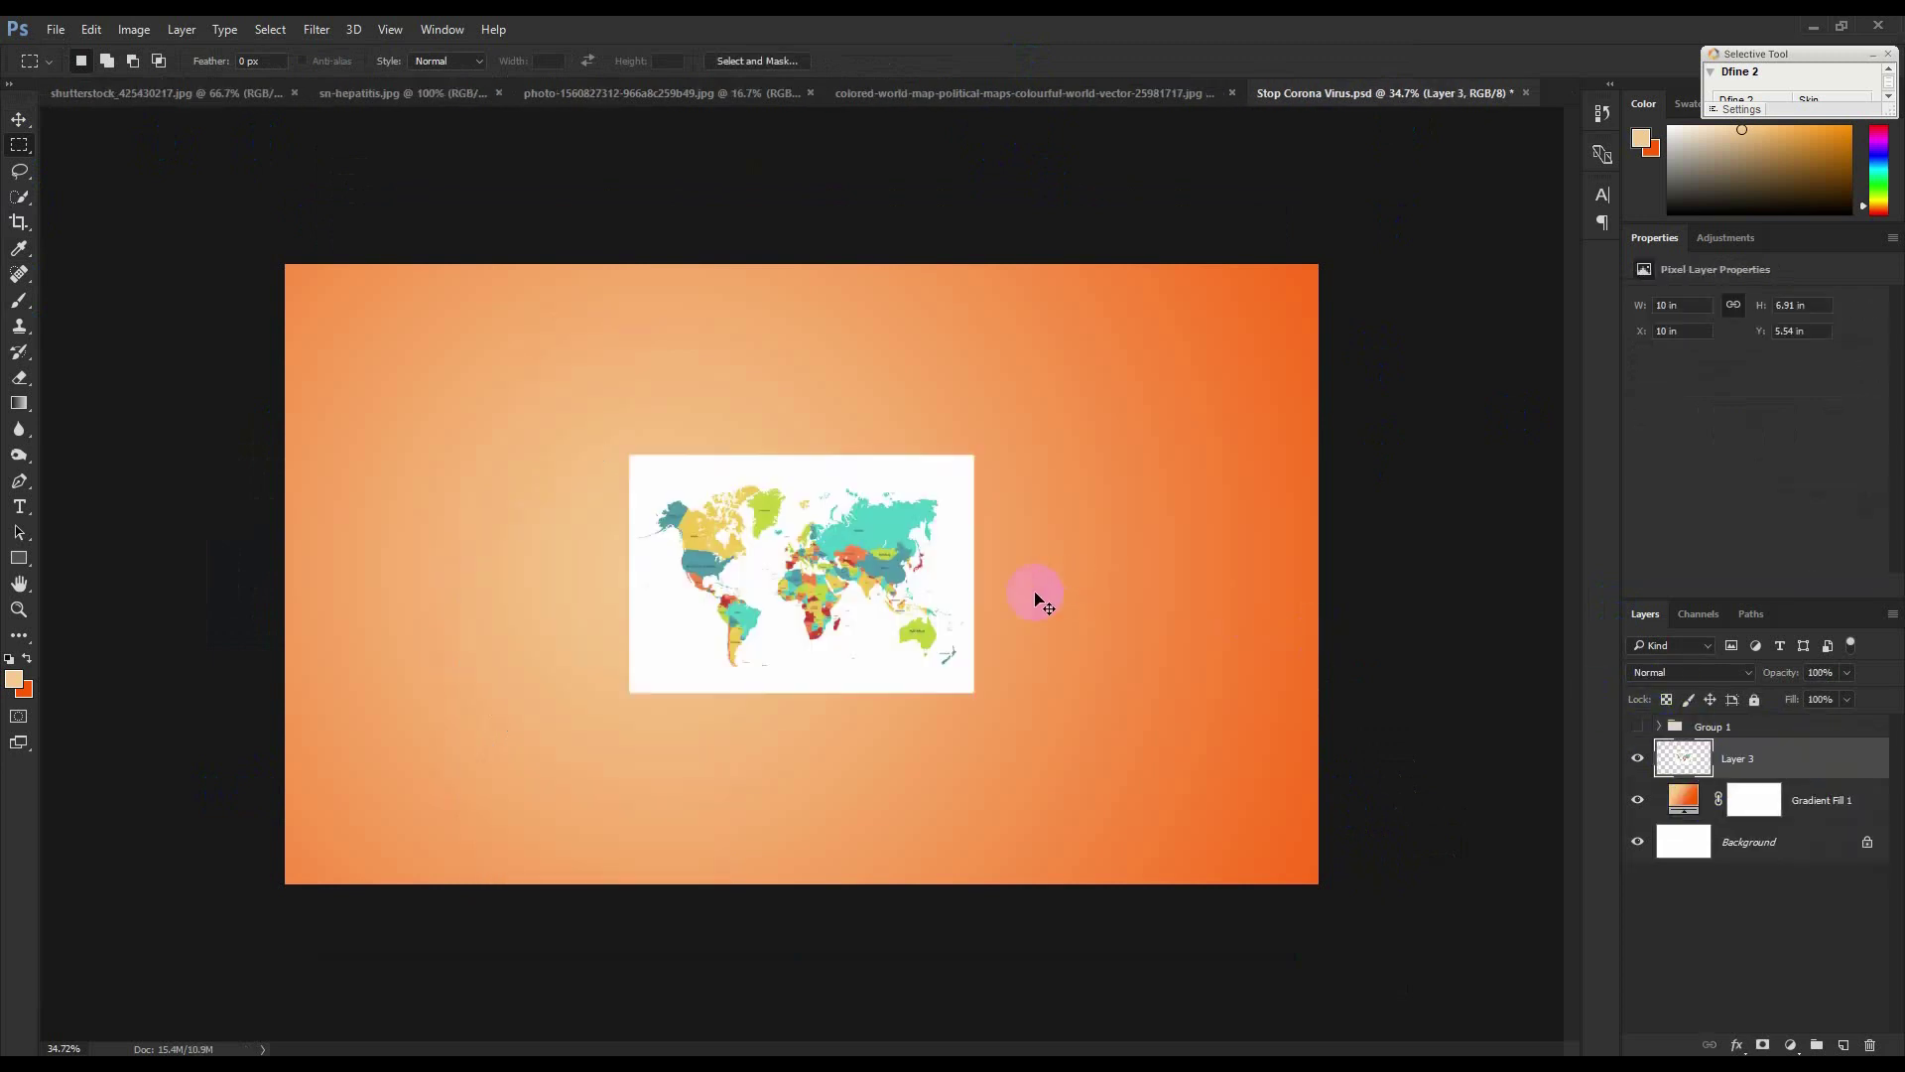
key(ctrl+t)
drag(995, 705, 1433, 1009)
drag(1450, 939, 1506, 984)
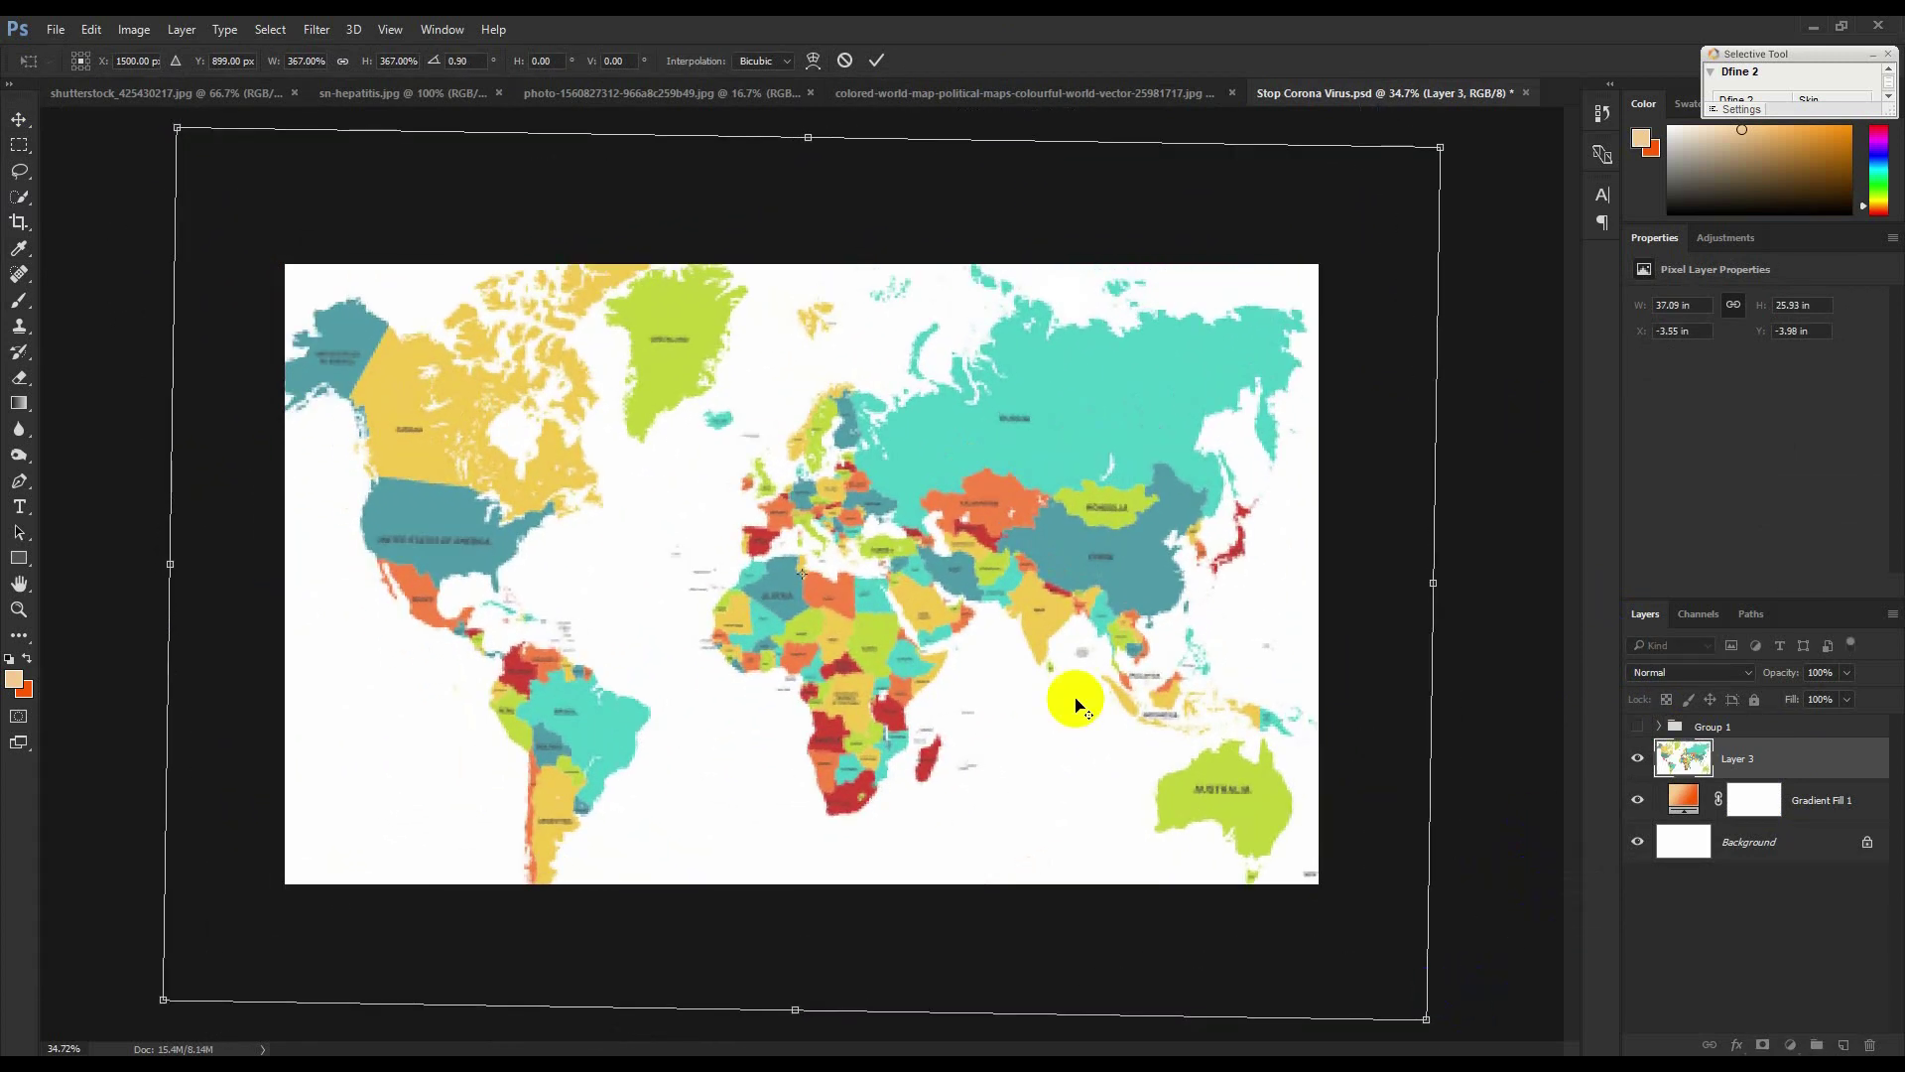
scroll(1071, 695, down, 3)
drag(1134, 808, 1184, 848)
drag(1249, 850, 1263, 662)
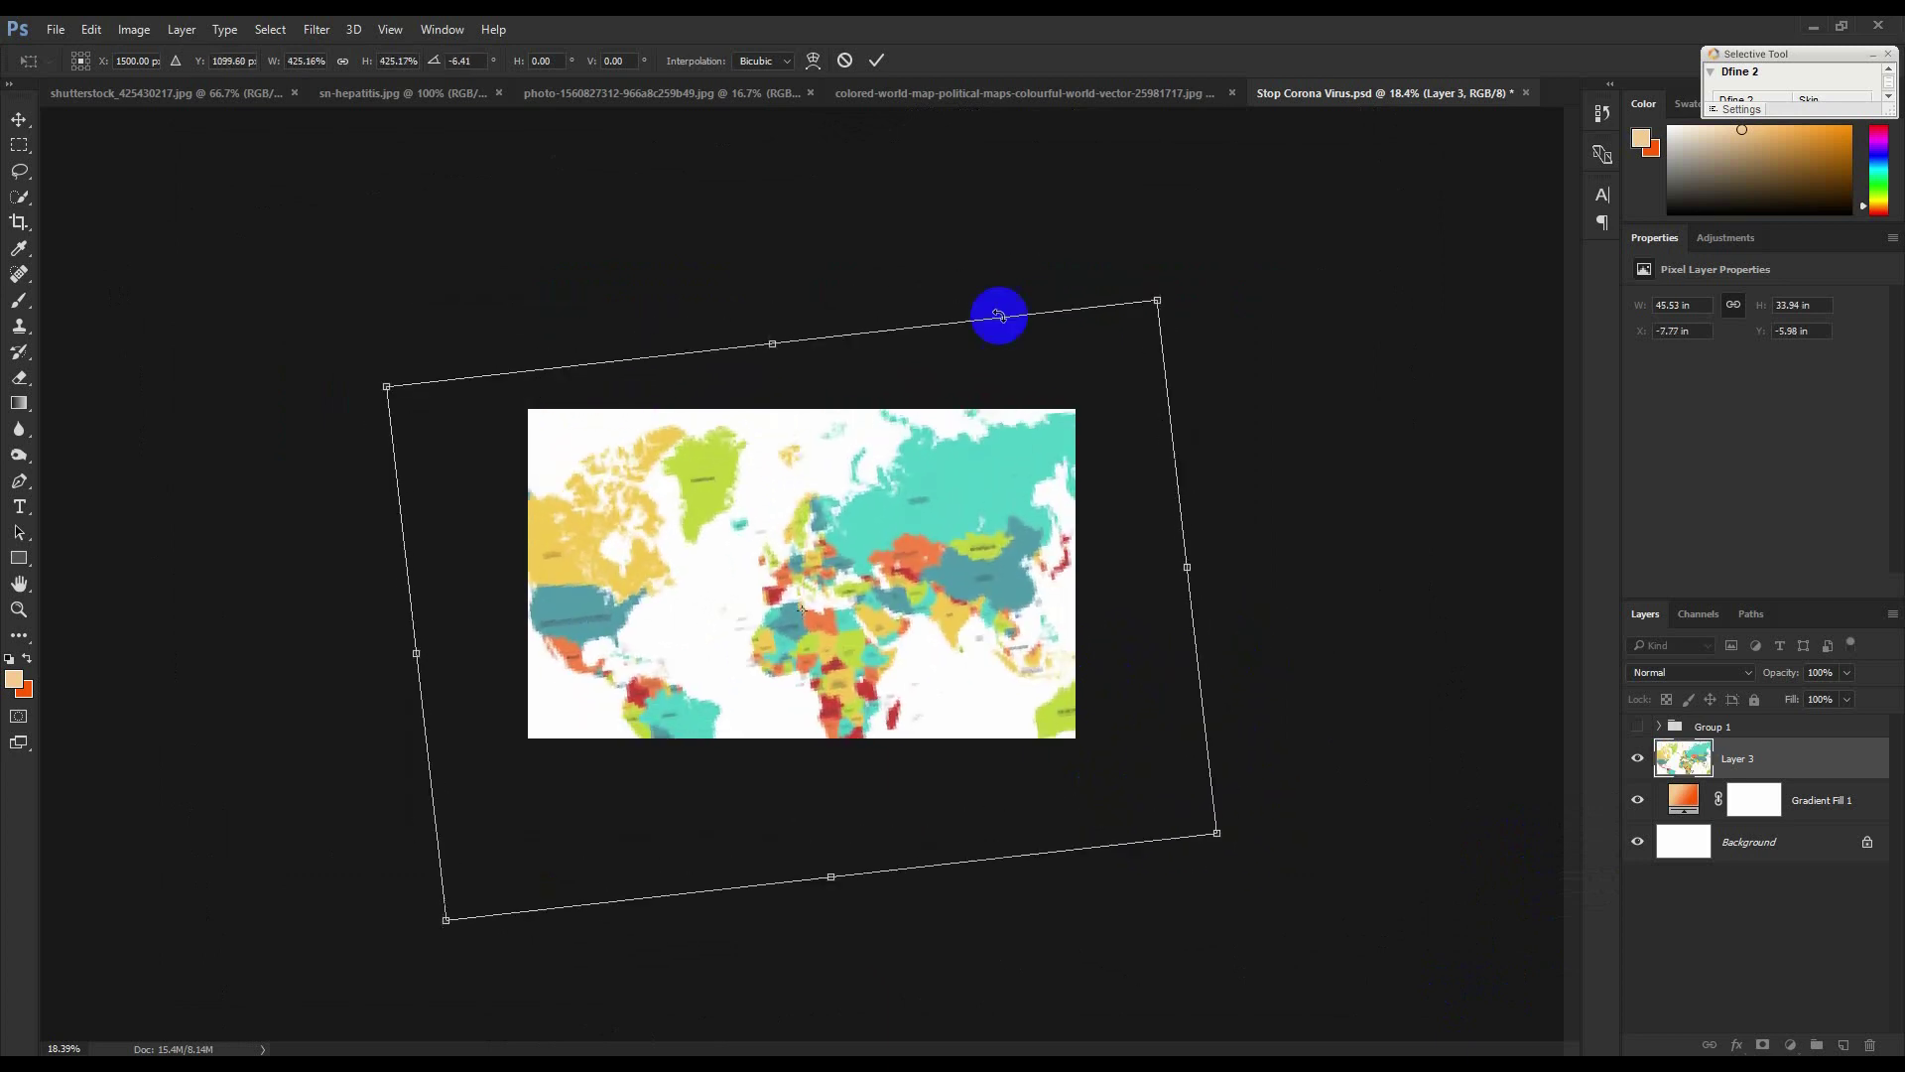
click(886, 67)
Turn the map layer greyscale with a Black & White adjustment at the Default preset.
key(ctrl+plus)
key(ctrl+plus)
click(19, 118)
click(134, 29)
mouse_move(158, 79)
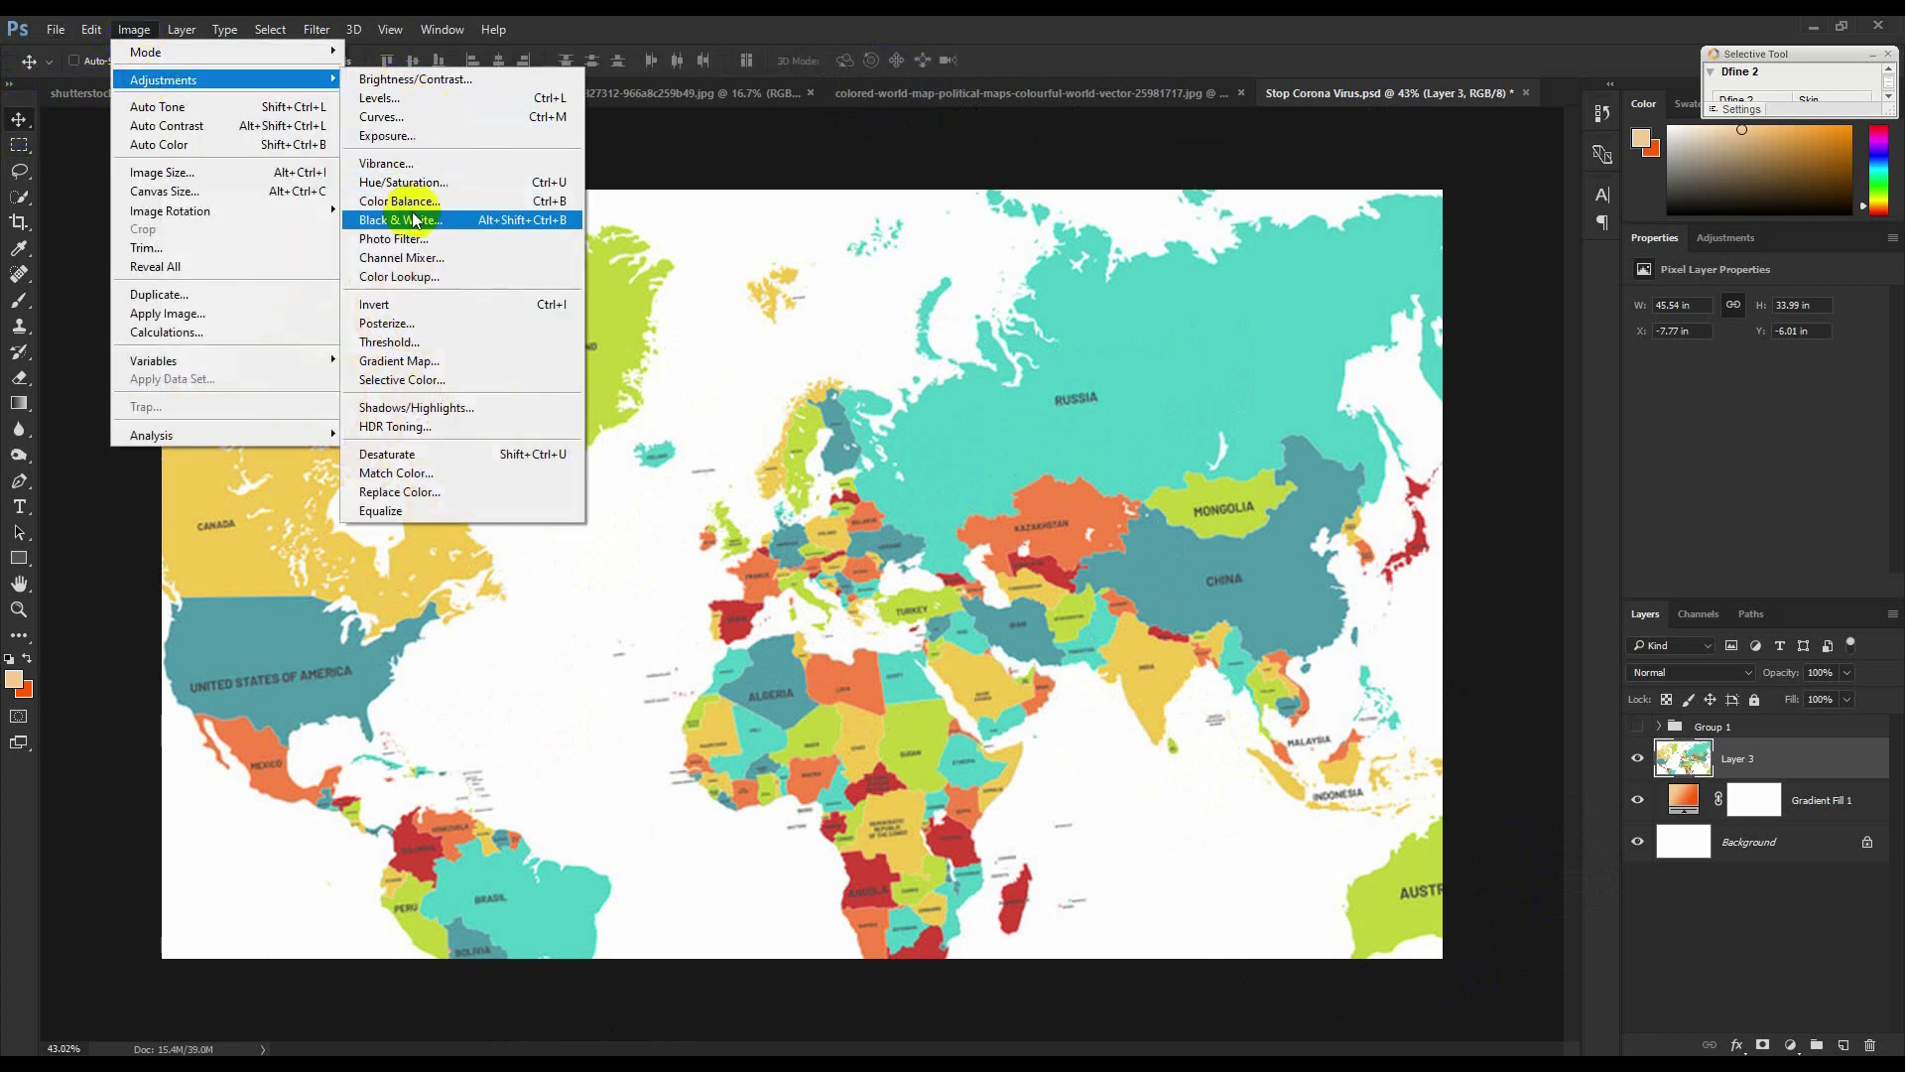
click(415, 219)
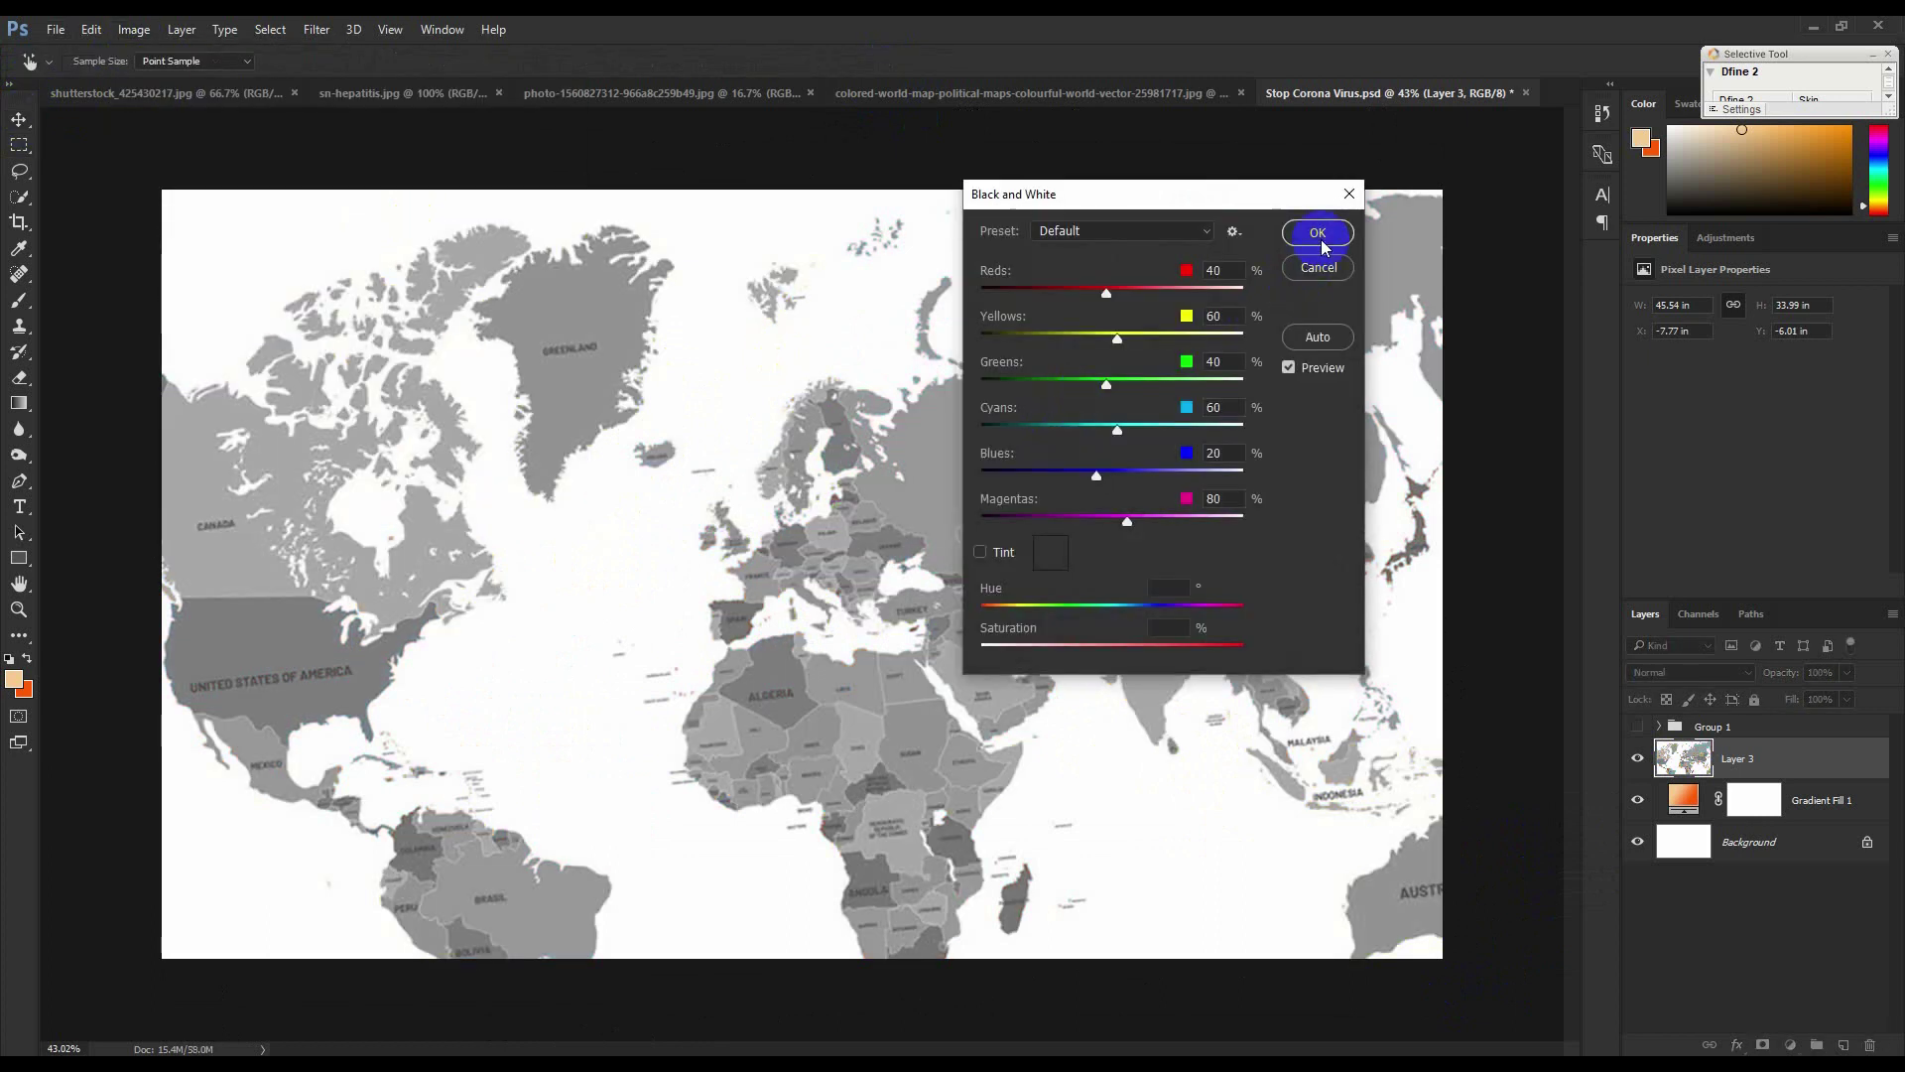
click(1319, 236)
Set the map layer's blend mode to Multiply and its opacity to 20%.
drag(1677, 672, 1648, 737)
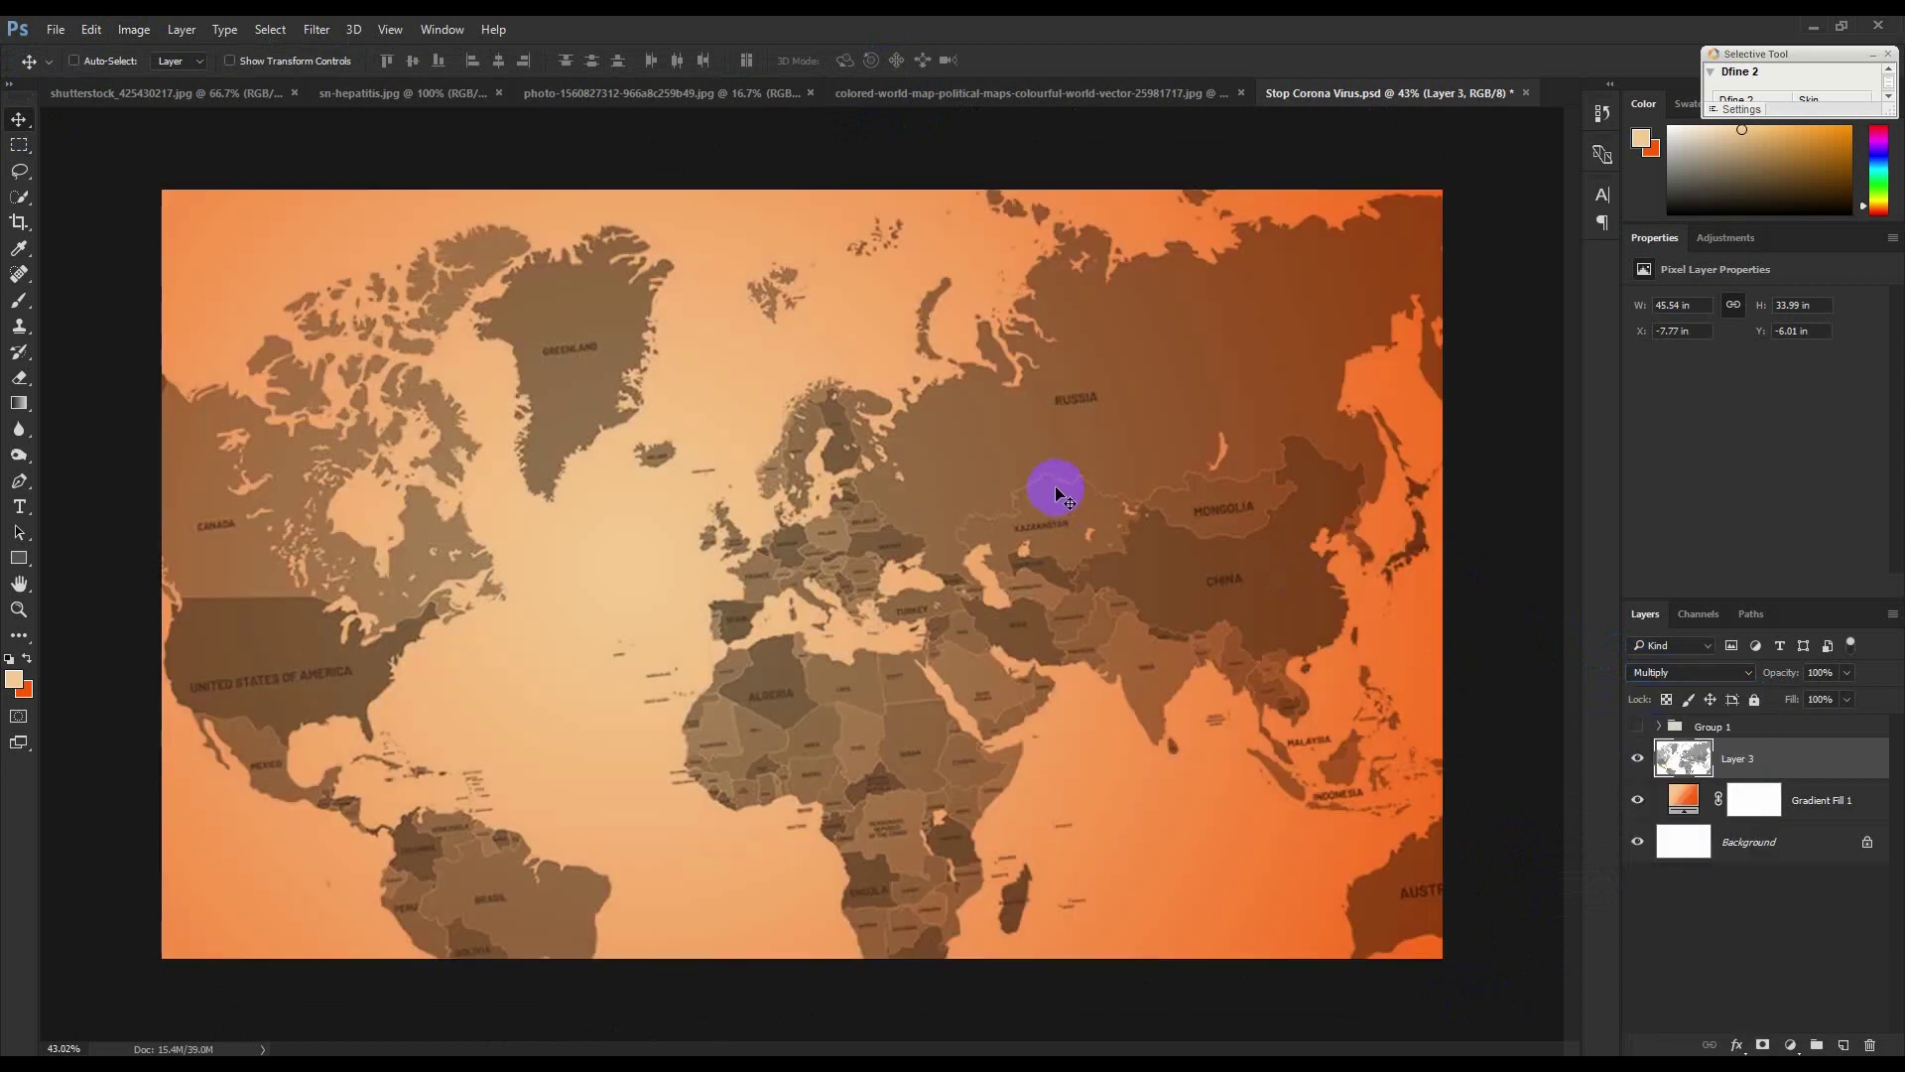
key(1)
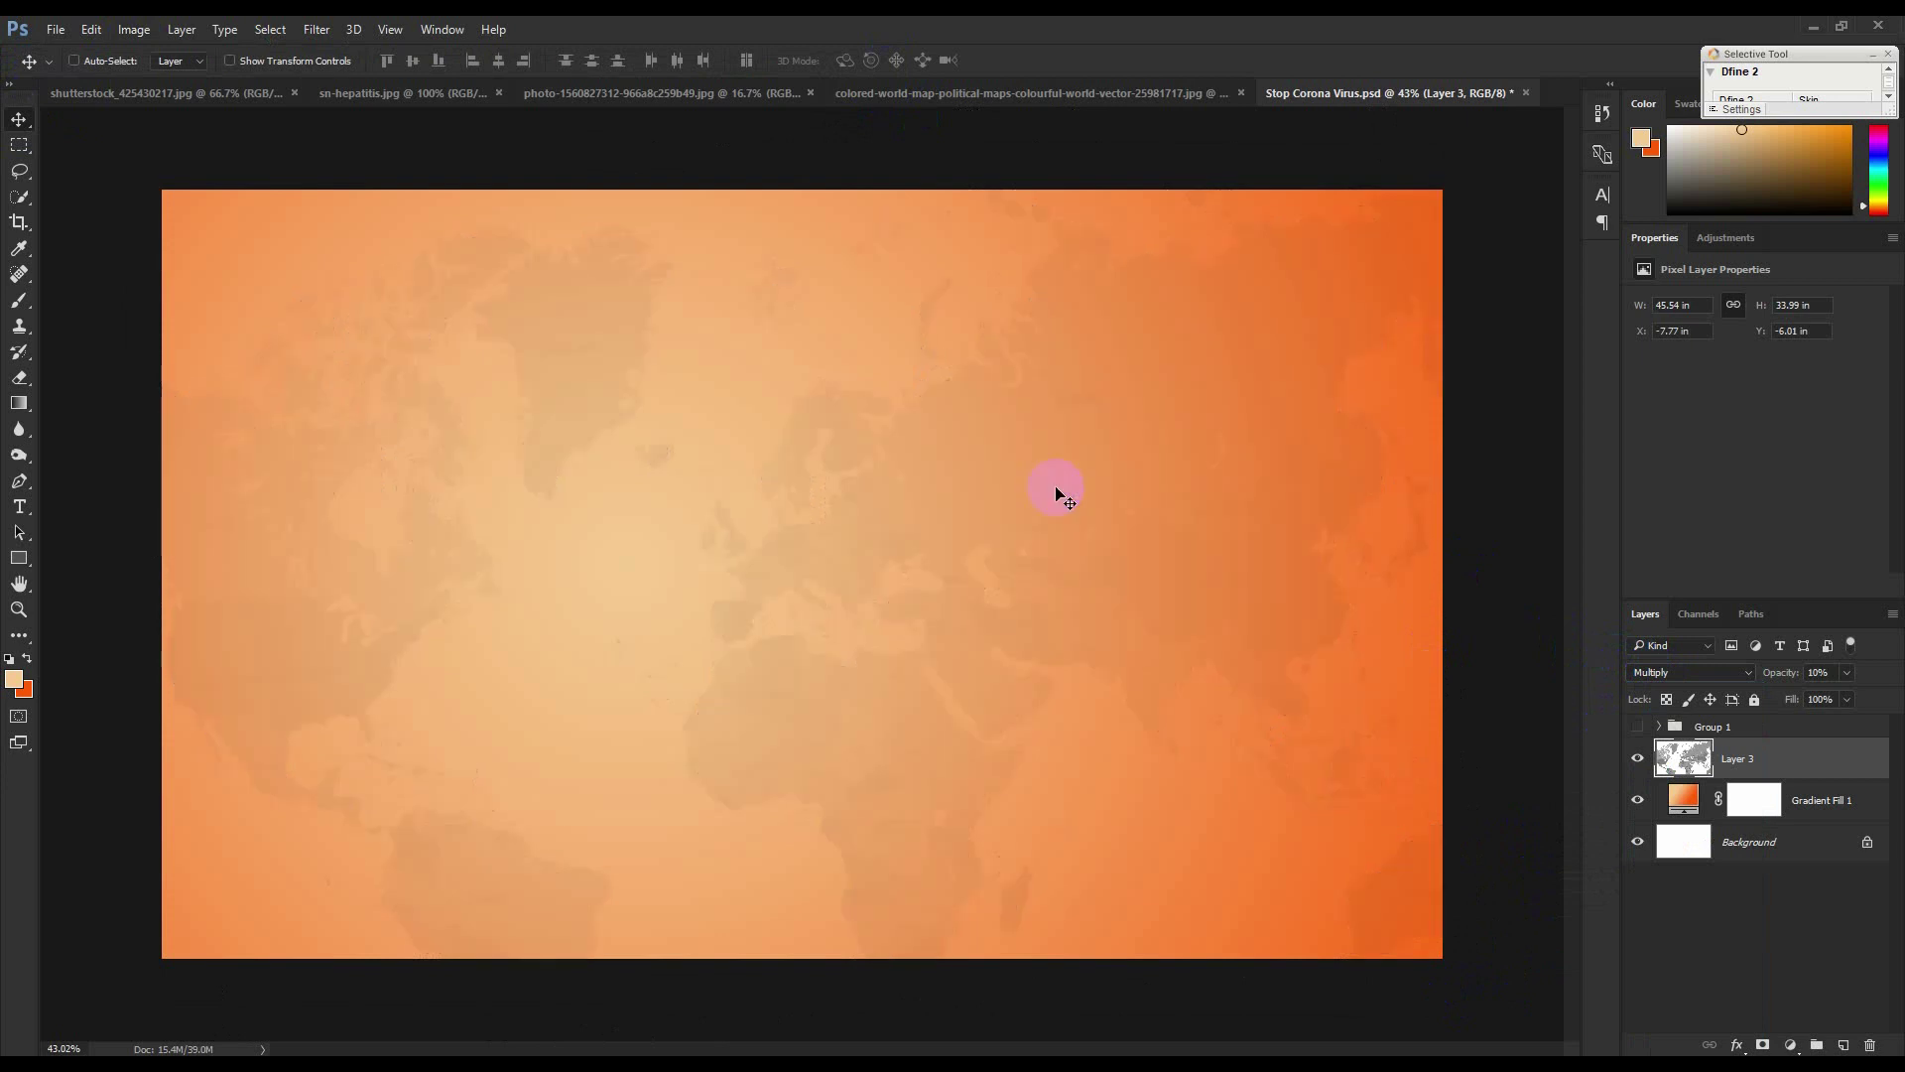
key(2)
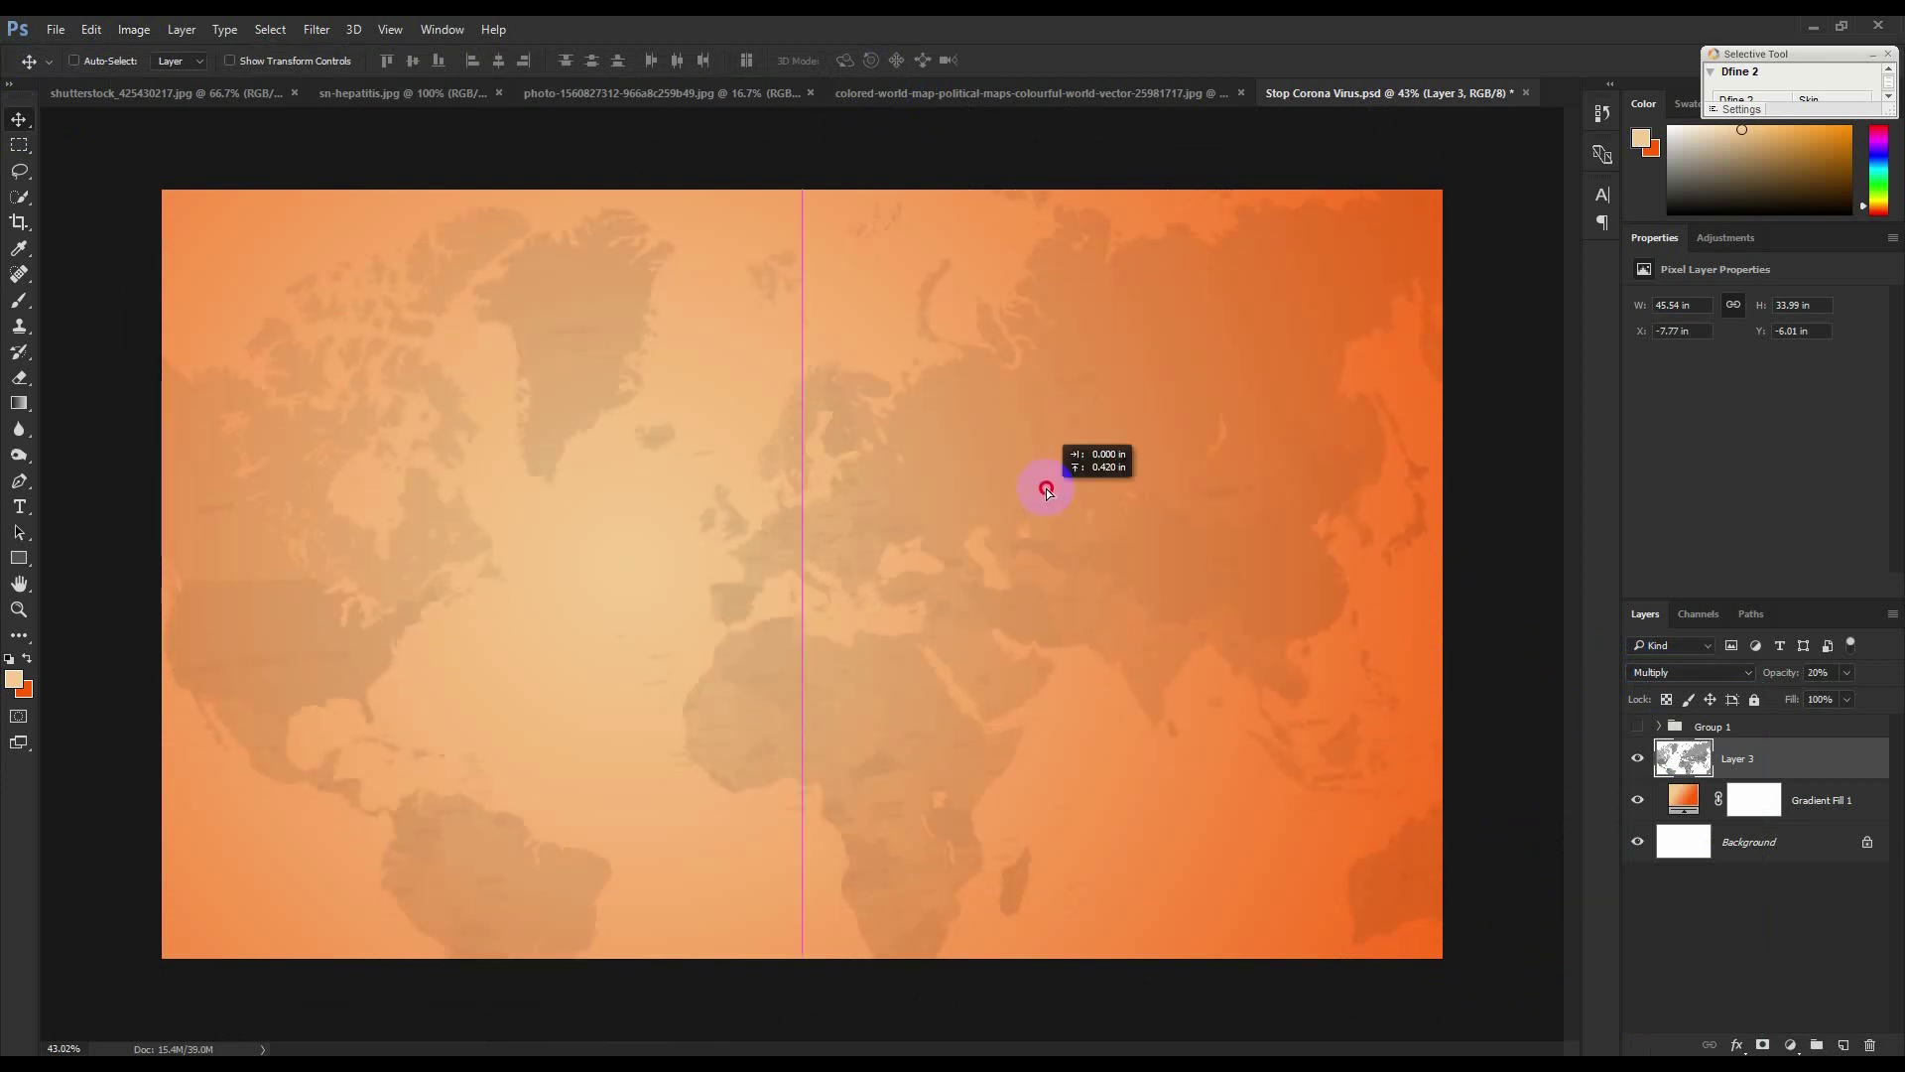
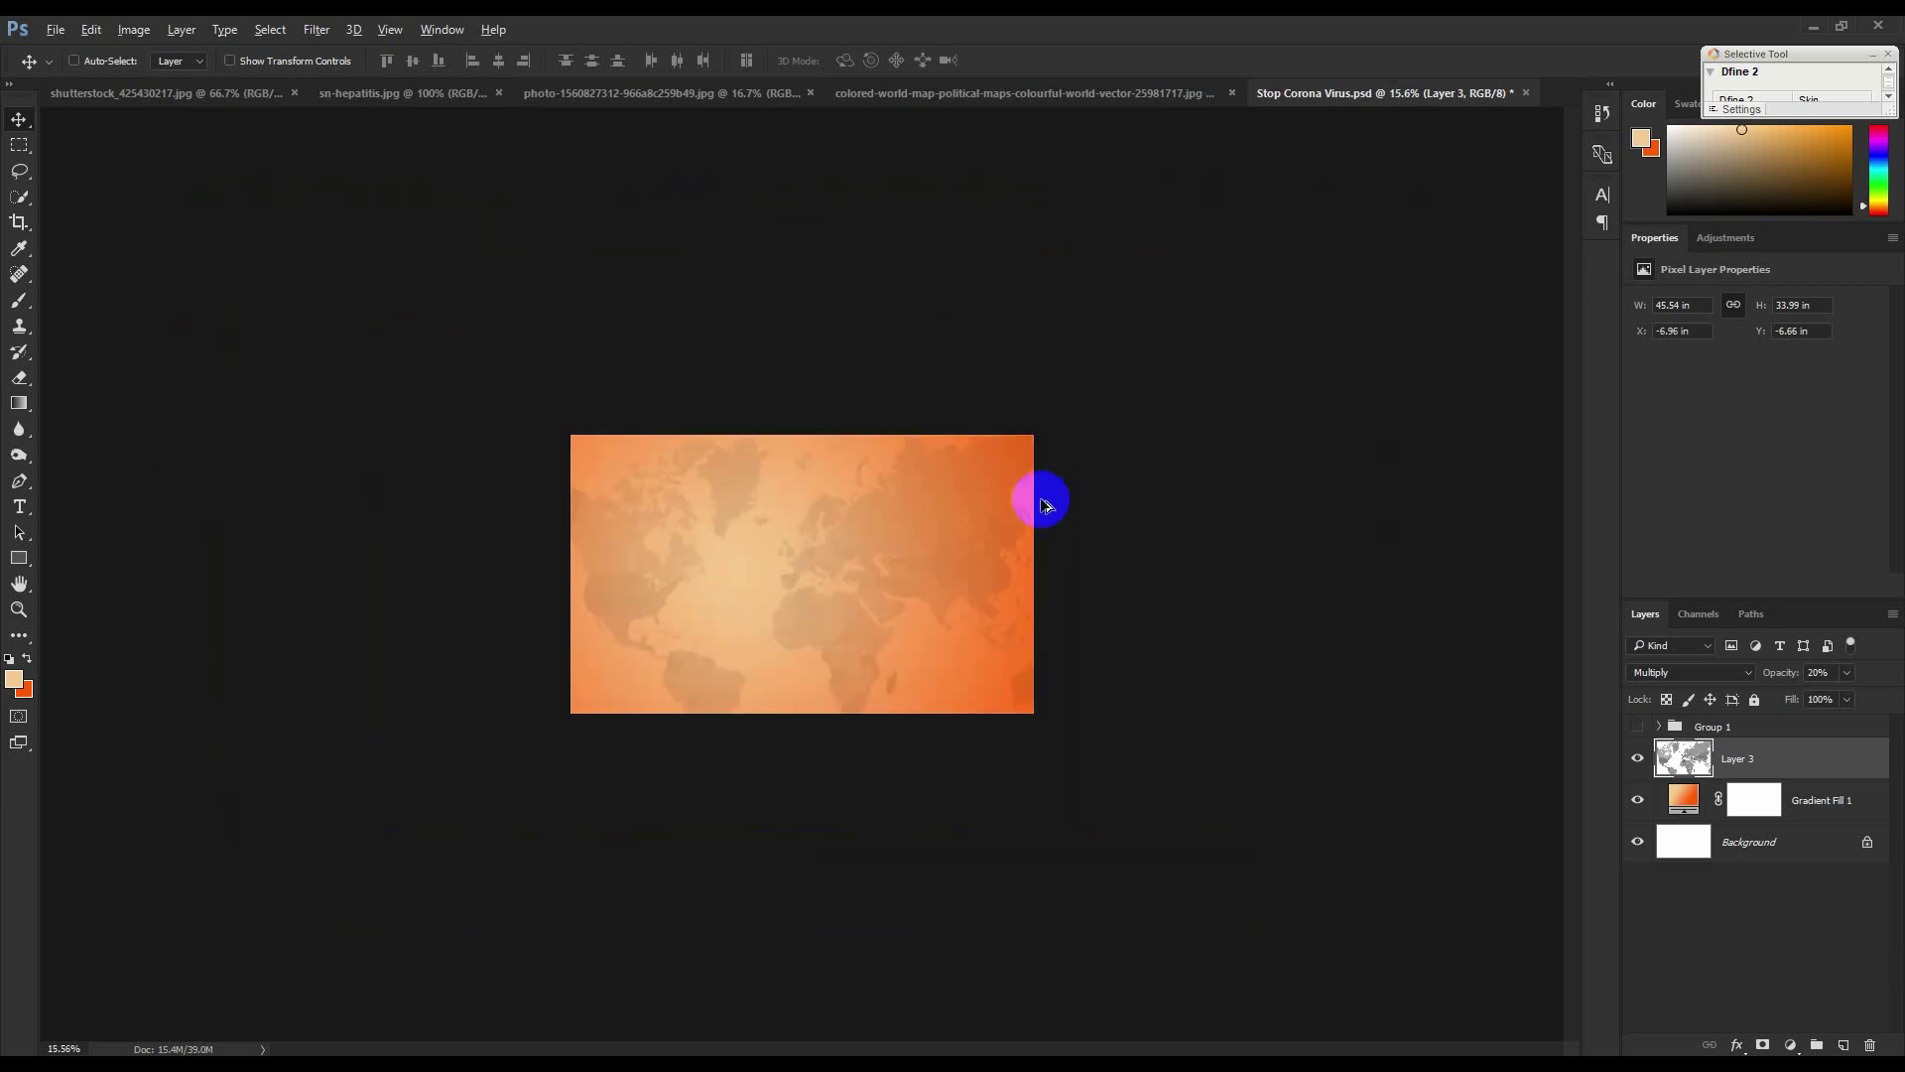
Try the Soft Light blend mode at 38% opacity on the world map layer.
click(1638, 759)
click(1638, 759)
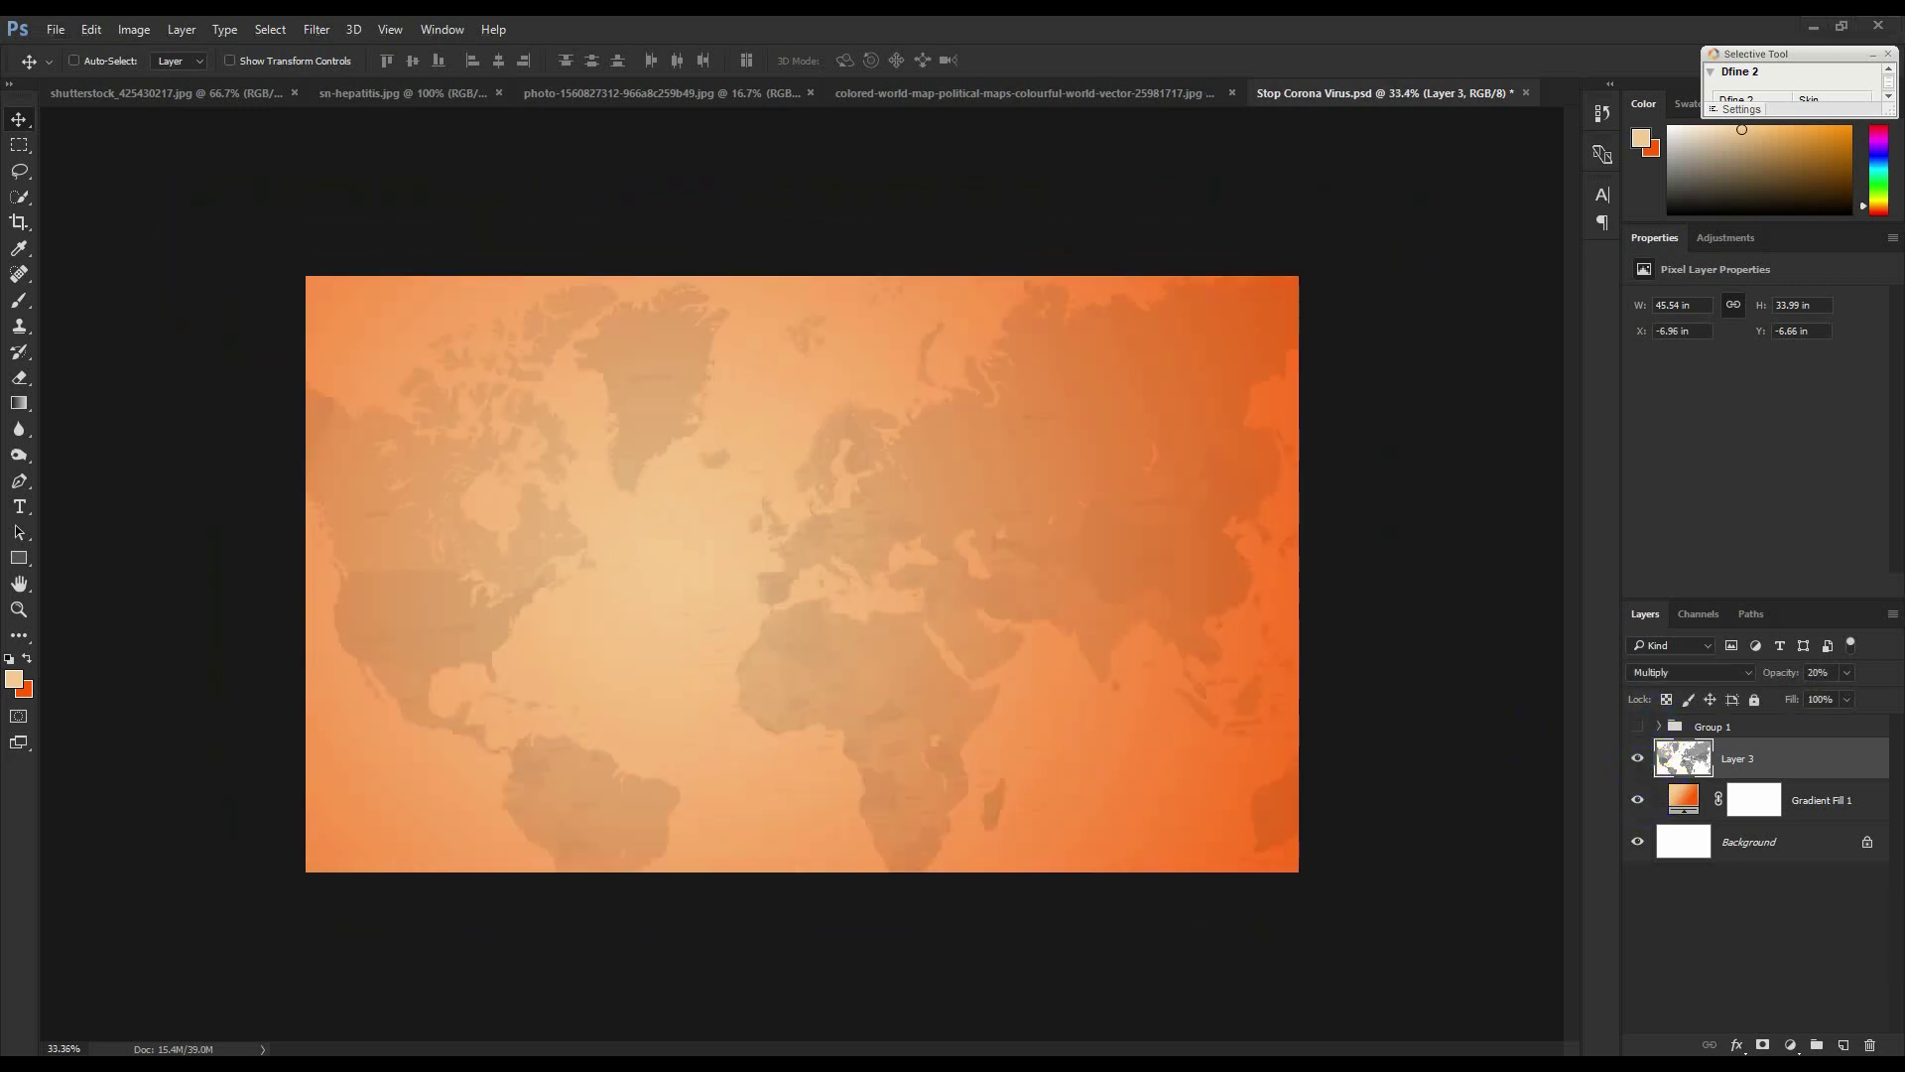
click(1171, 579)
click(1718, 680)
click(1663, 881)
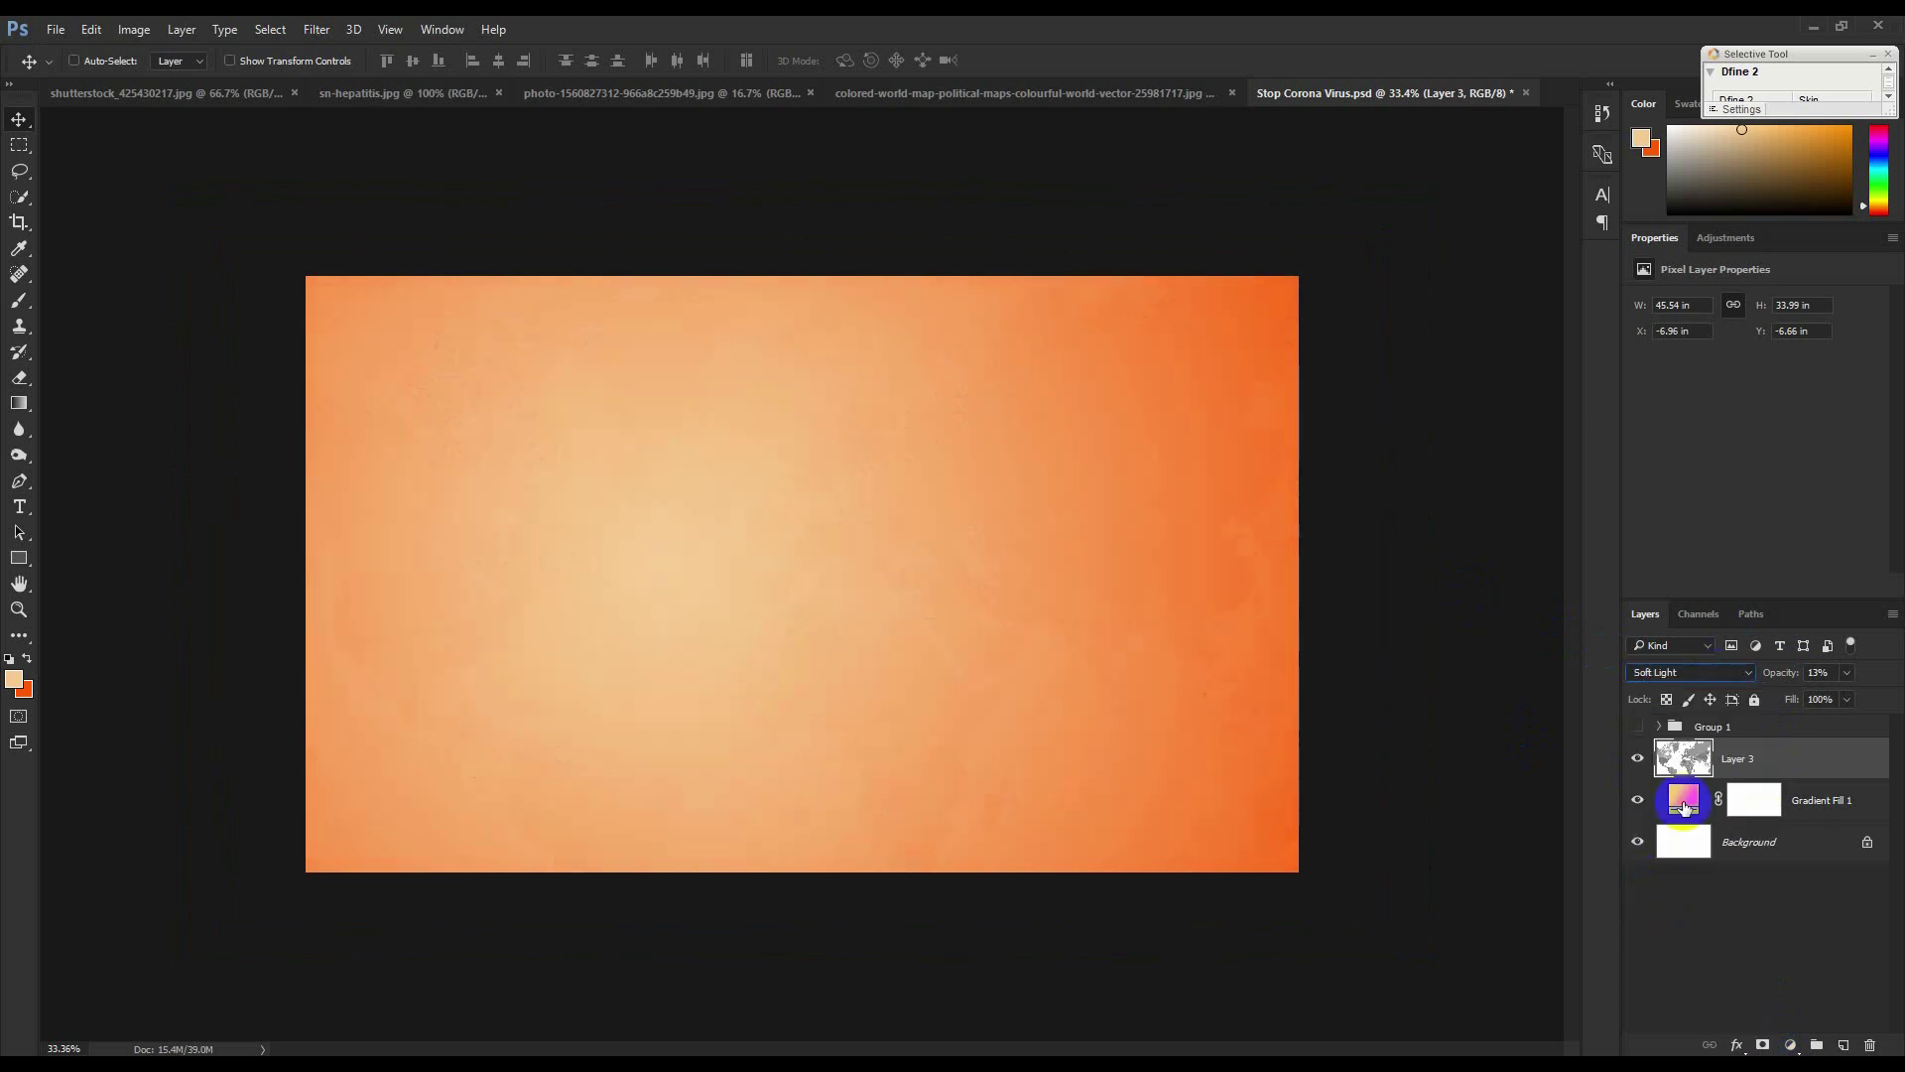
mouse_move(1779, 672)
mouse_down()
mouse_move(1855, 676)
mouse_move(1806, 687)
mouse_up()
Compare other blend modes for the world map layer, settle on Color Burn and set its opacity to 28%.
click(1693, 673)
click(1693, 673)
scroll(1693, 673, up, 1)
scroll(1693, 673, down, 2)
scroll(1695, 673, down, 6)
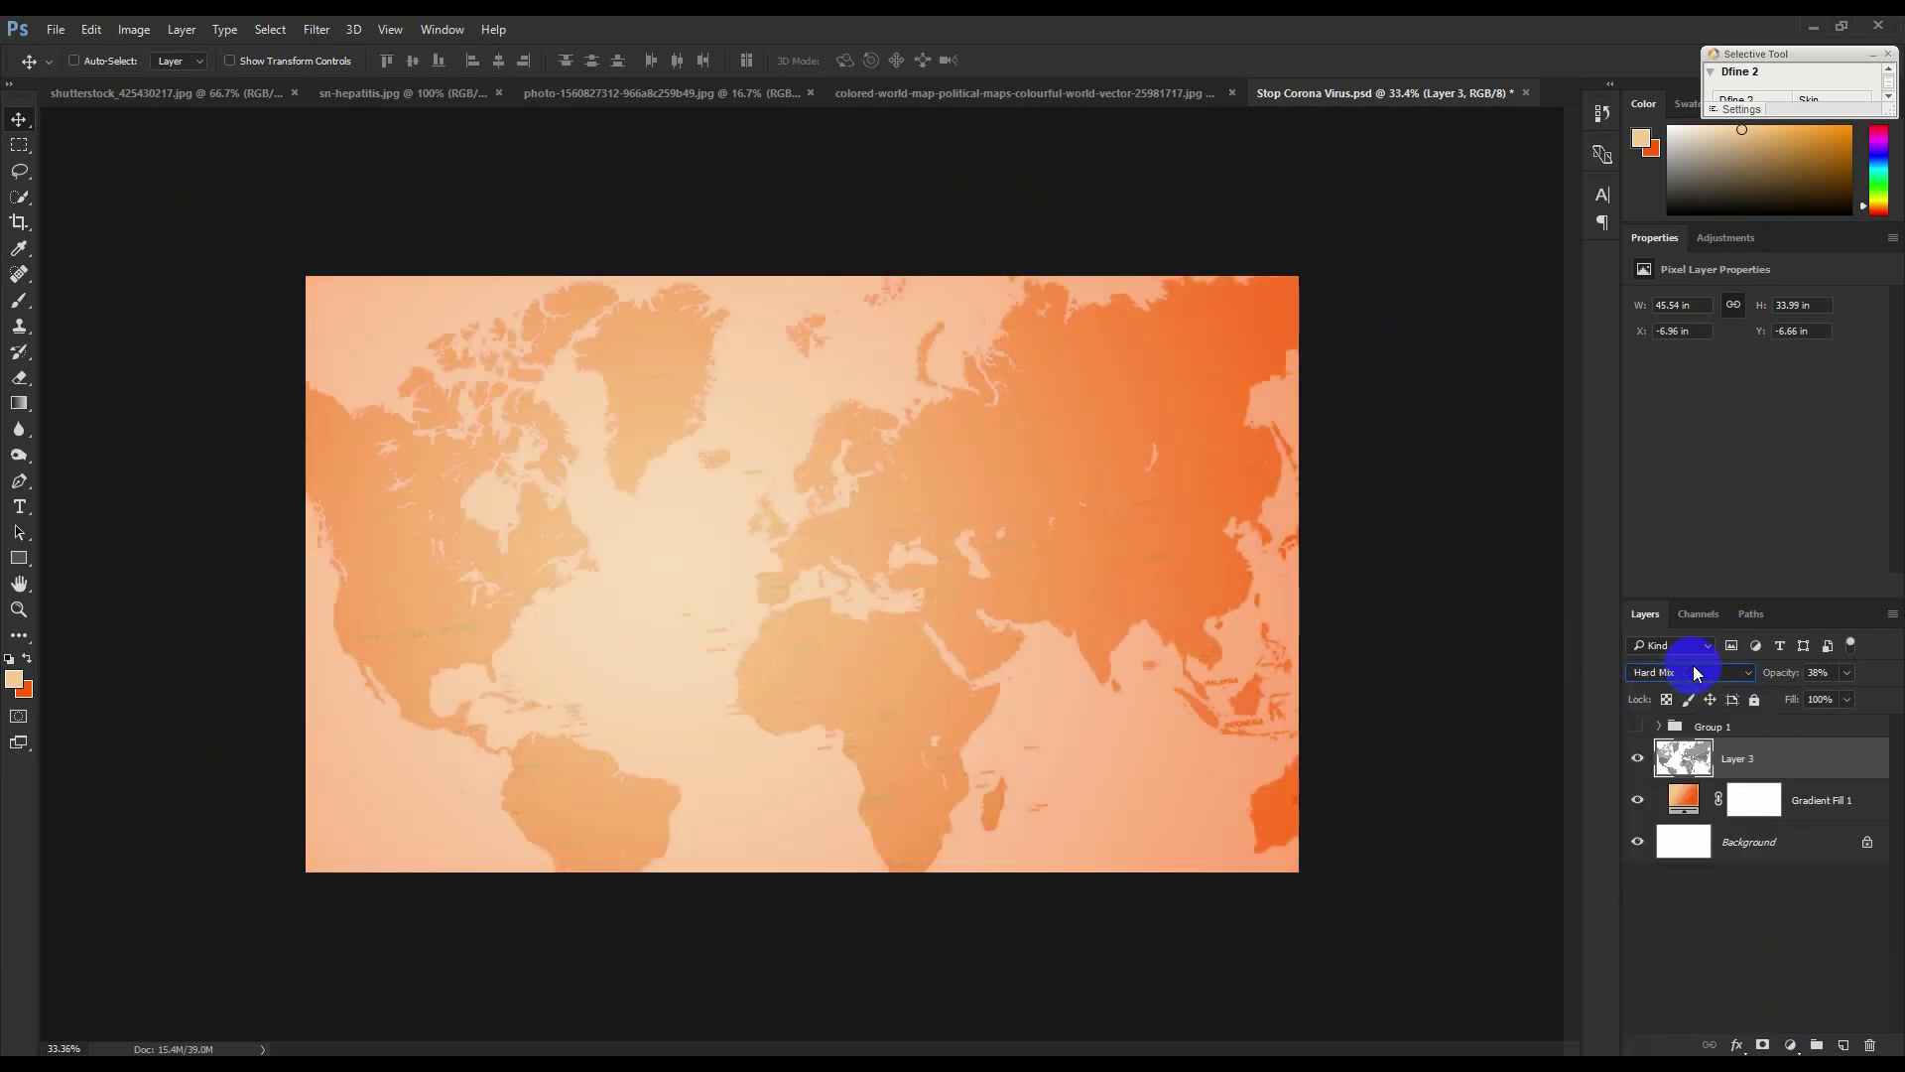
scroll(1695, 673, down, 2)
scroll(1695, 673, up, 1)
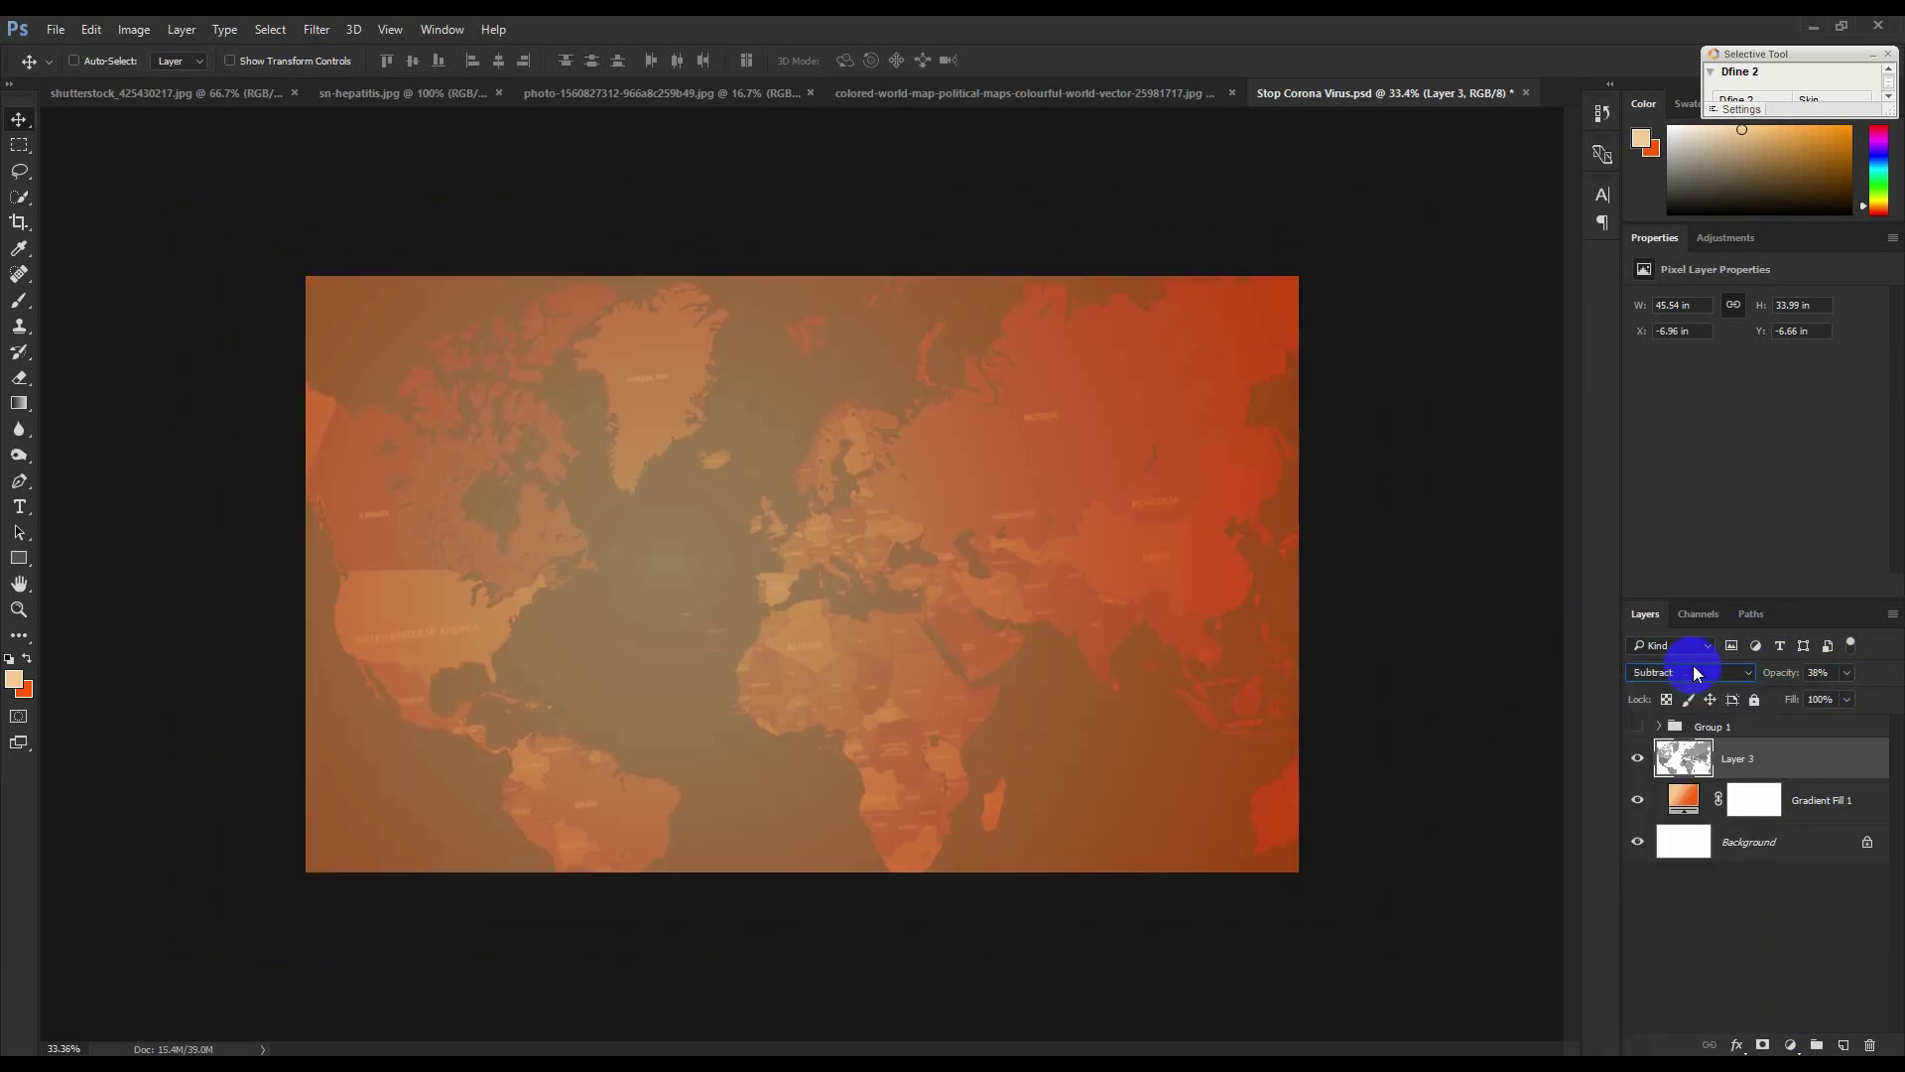
scroll(1695, 673, up, 20)
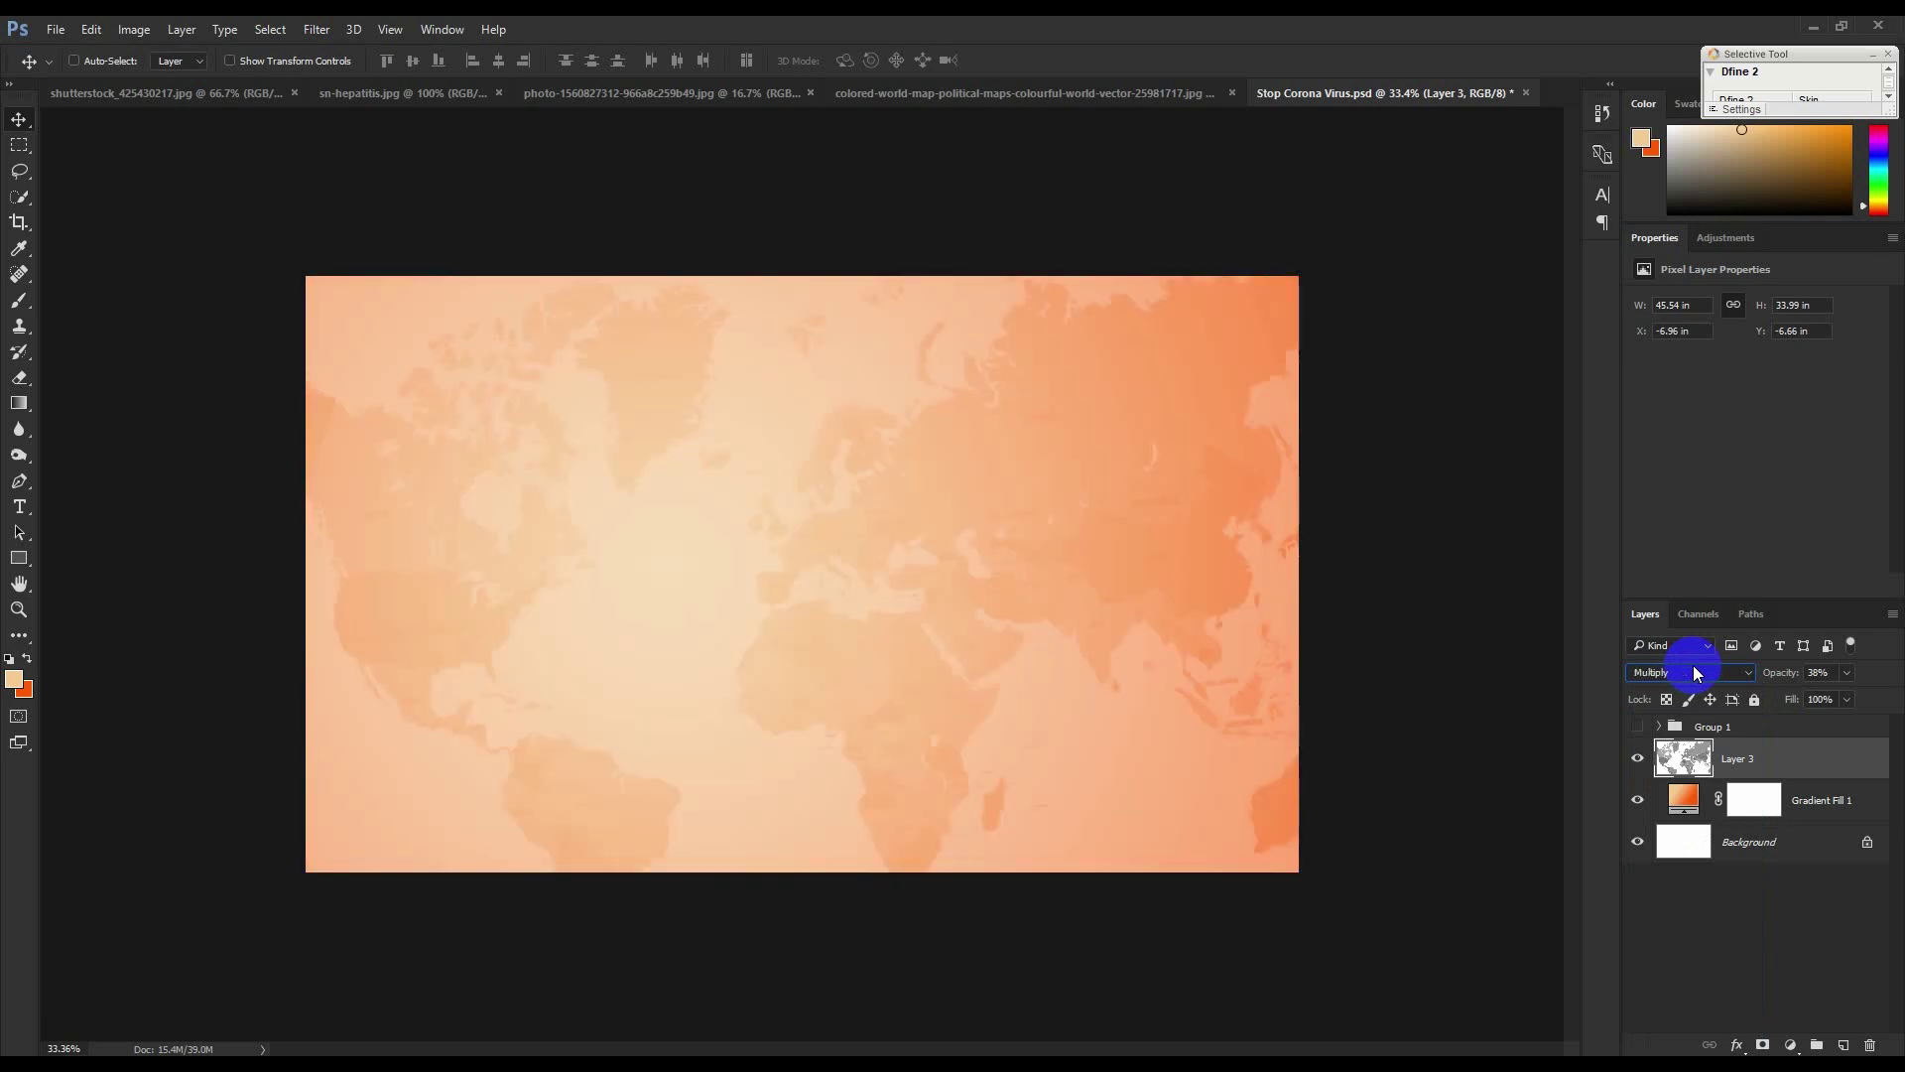
scroll(1693, 667, down, 4)
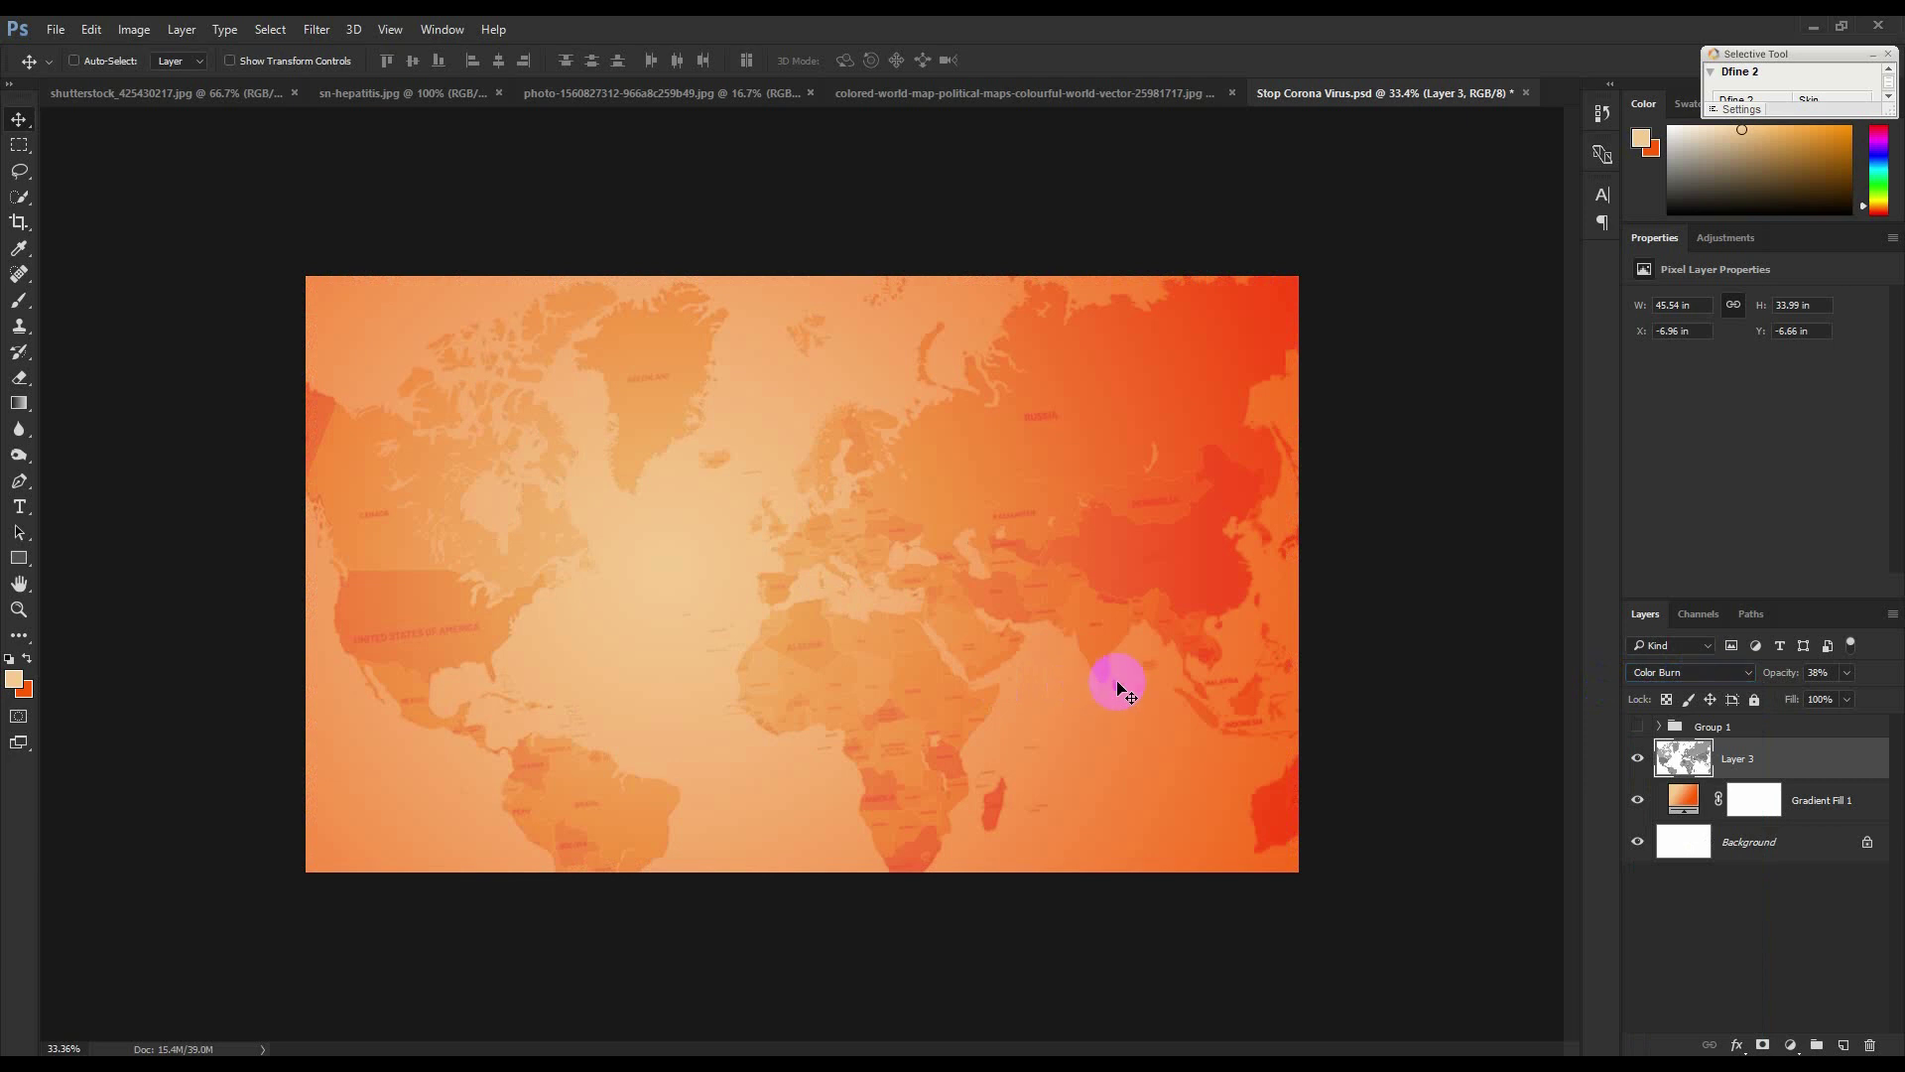
drag(1785, 682, 1770, 684)
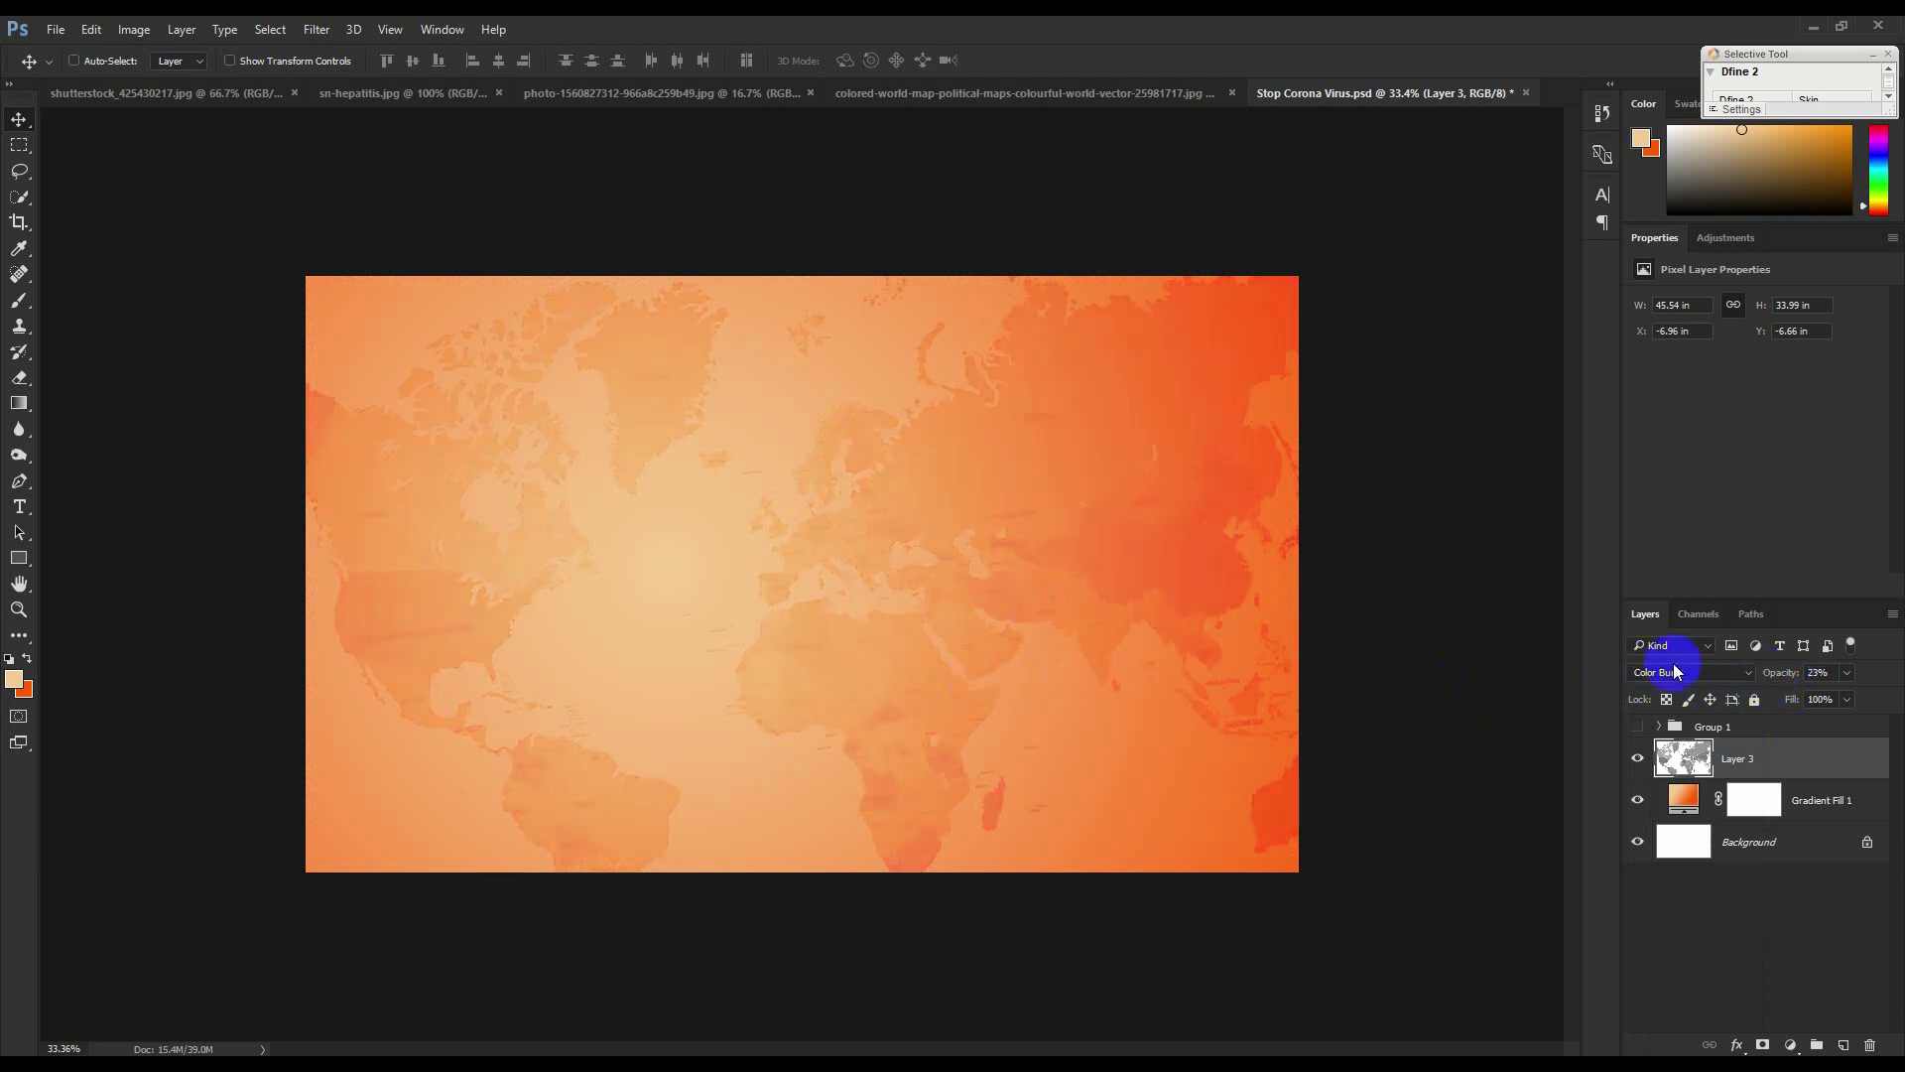
Show the portrait group again, select it and close the world map image.
click(1637, 727)
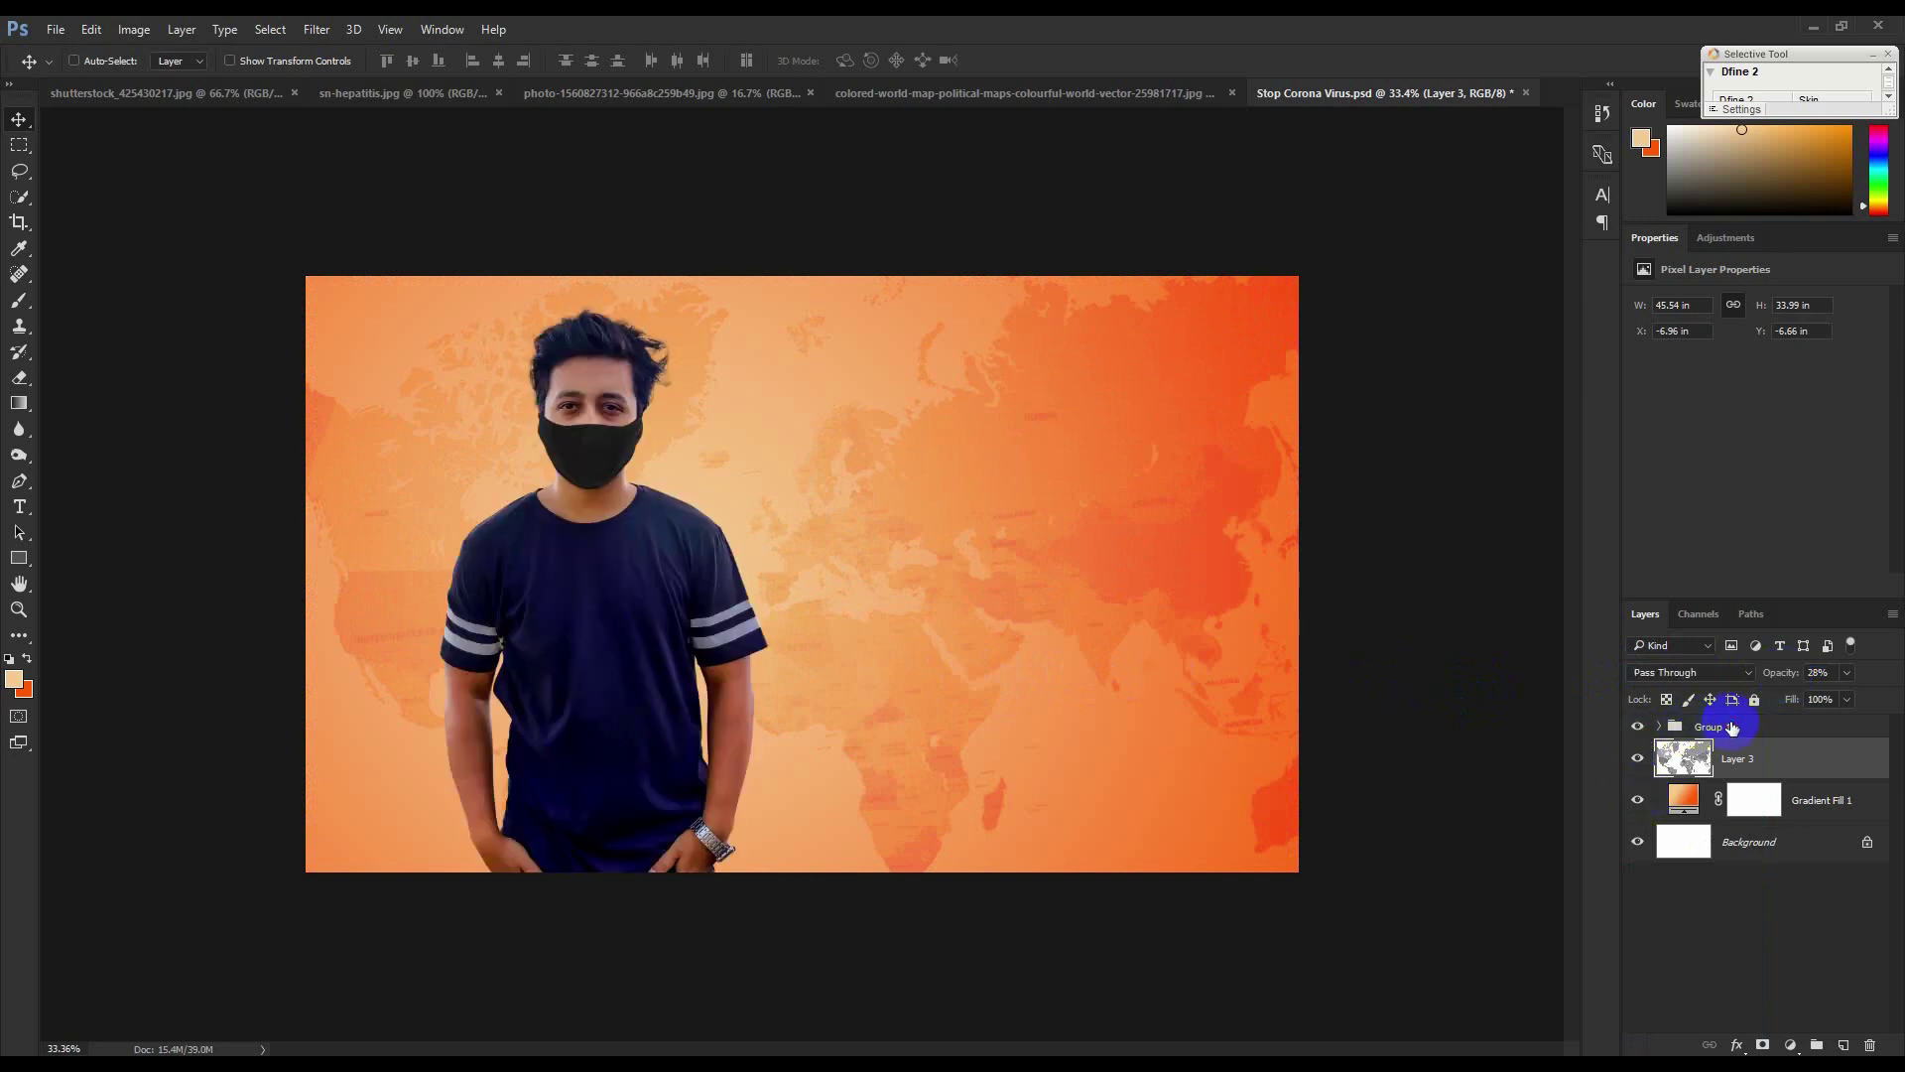
click(1731, 727)
click(1093, 93)
click(1232, 92)
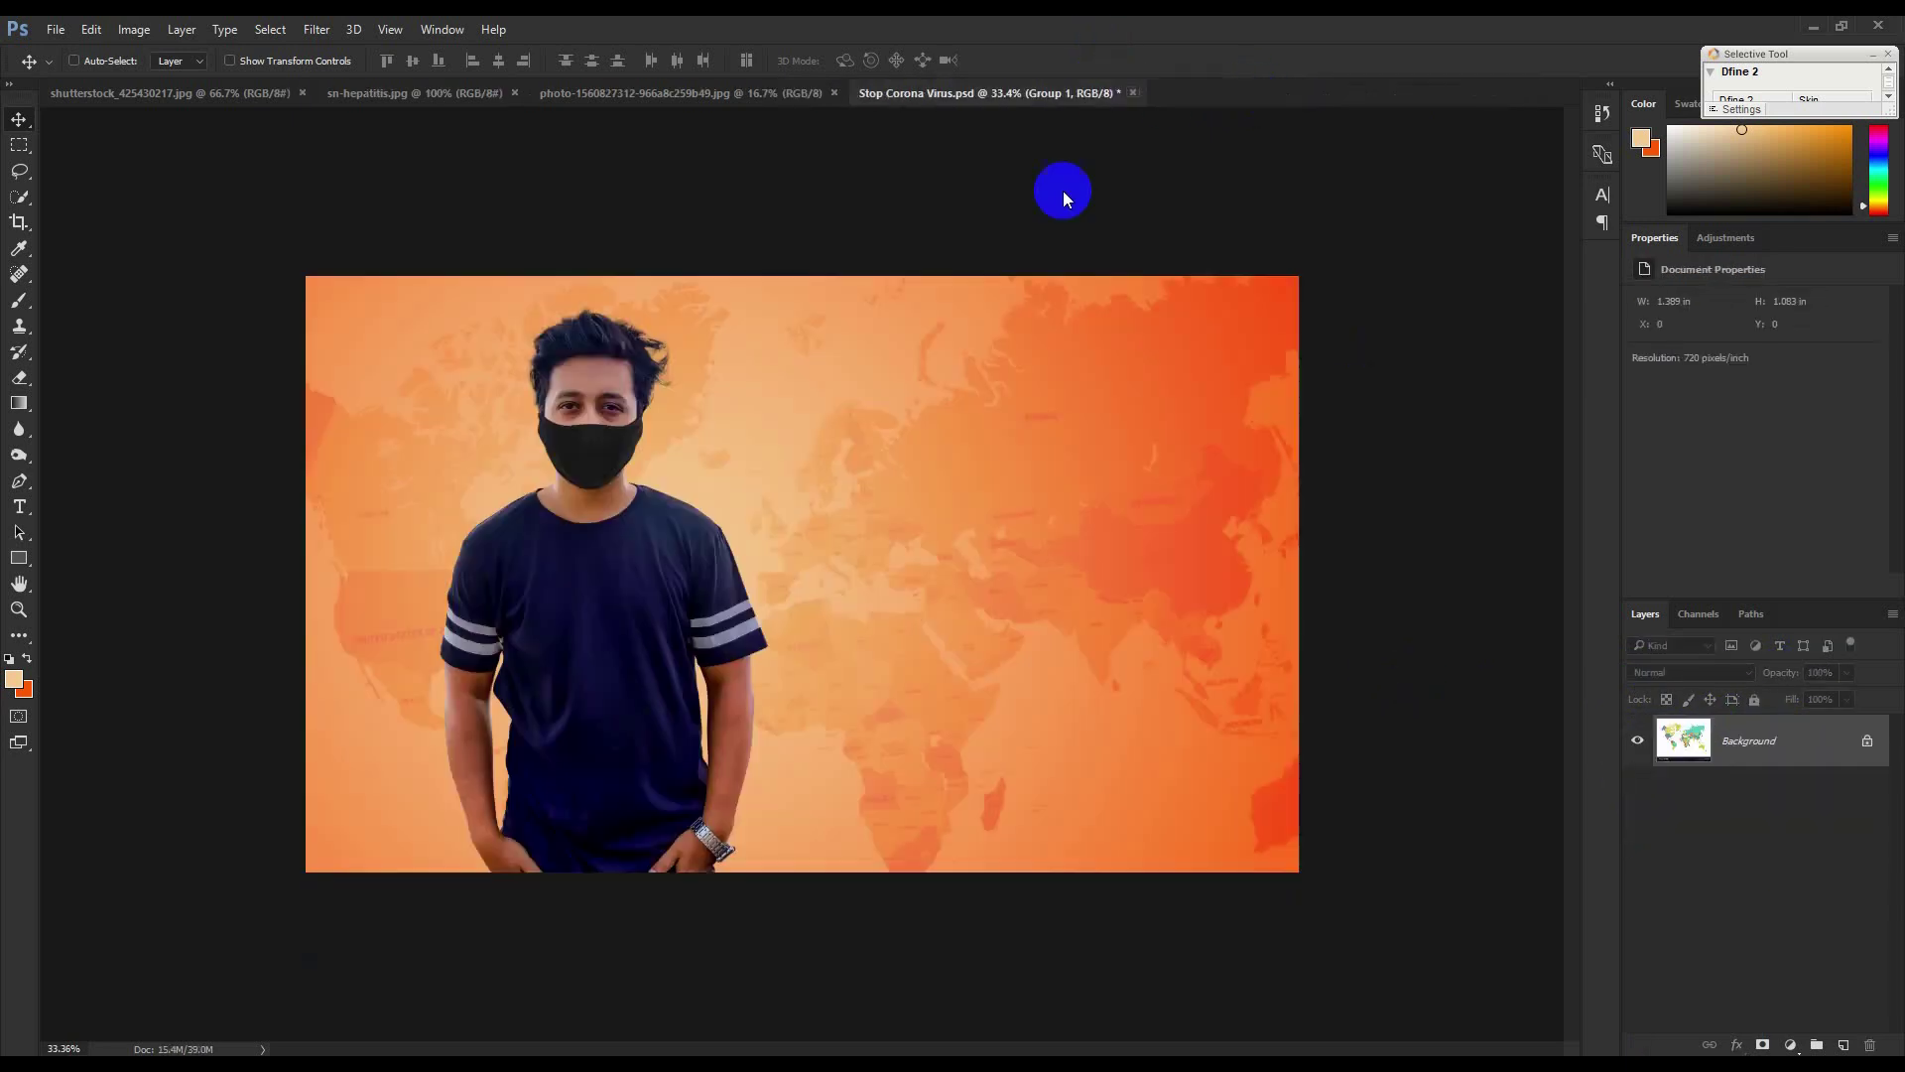
Select the red brick area of the wall photo and paste it into Stop Corona Virus.psd above the gradient fill.
click(760, 89)
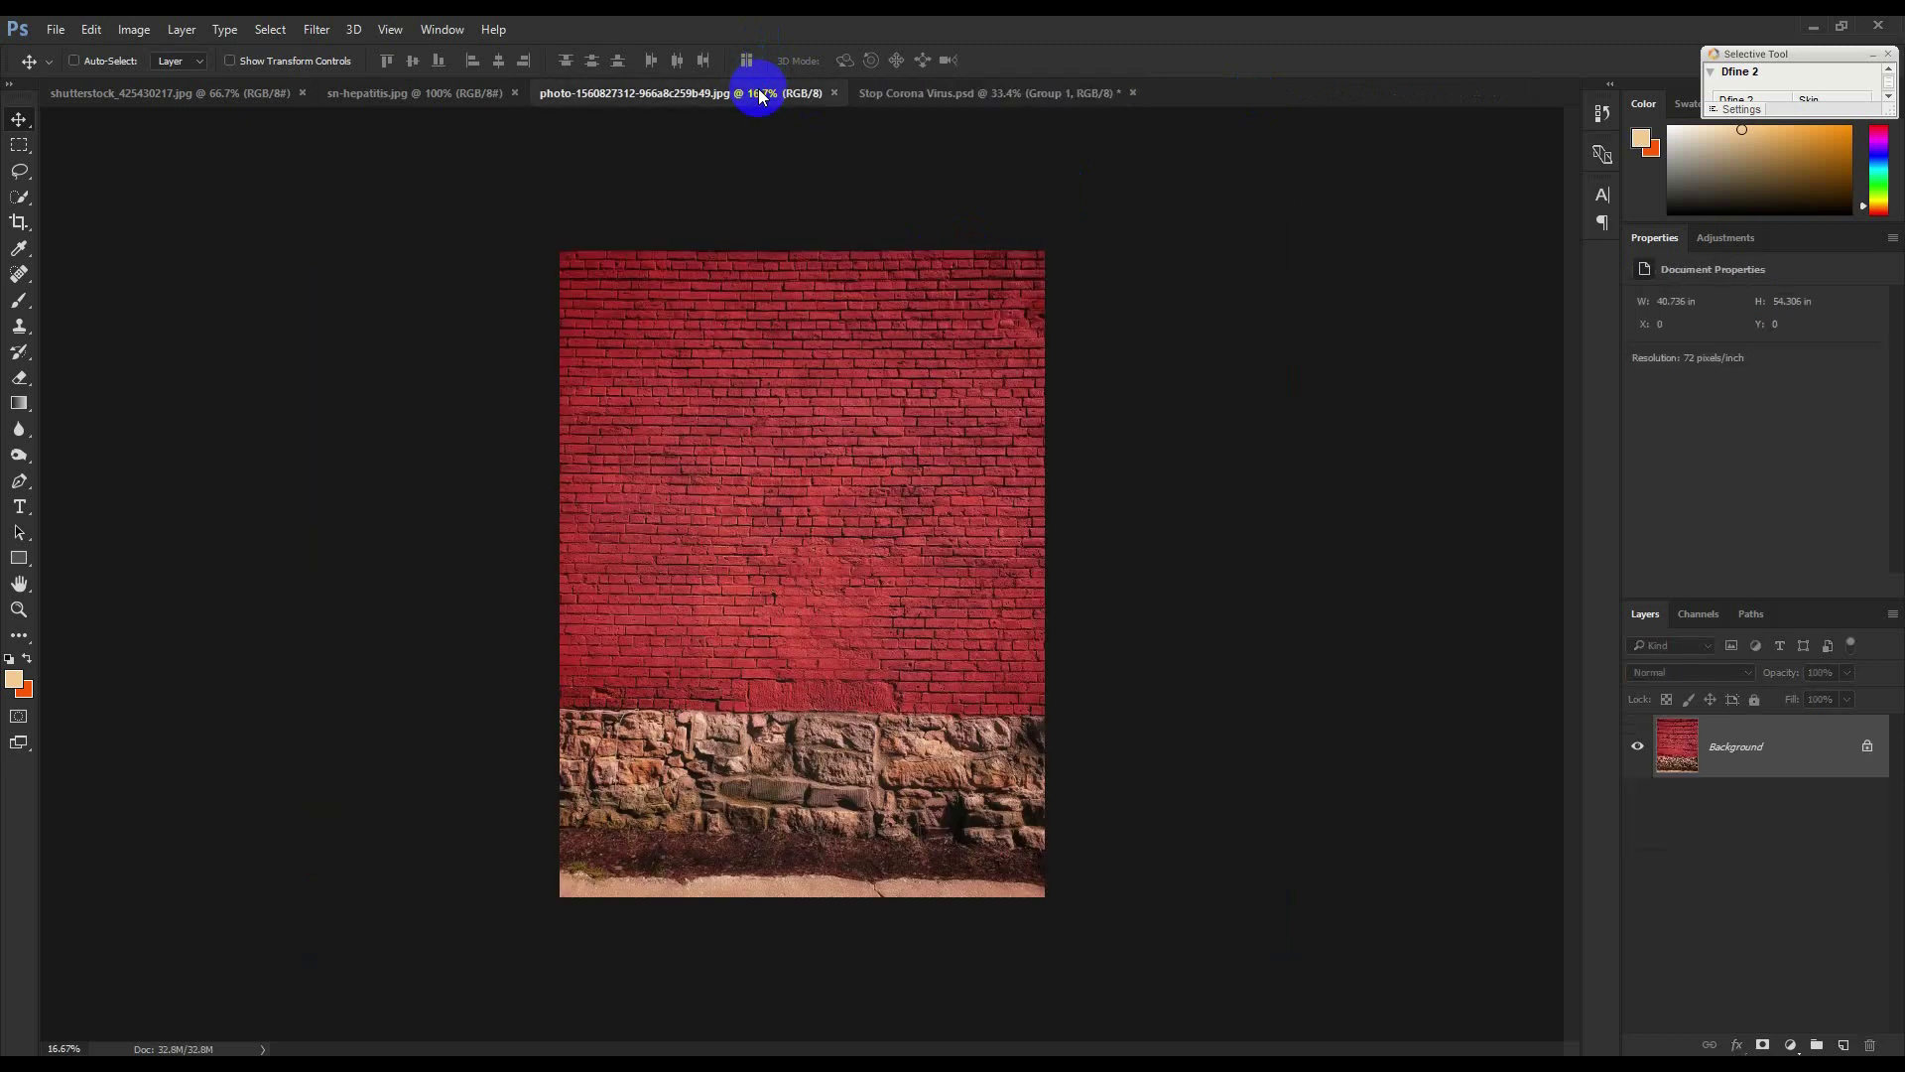
click(19, 145)
drag(473, 199, 1176, 709)
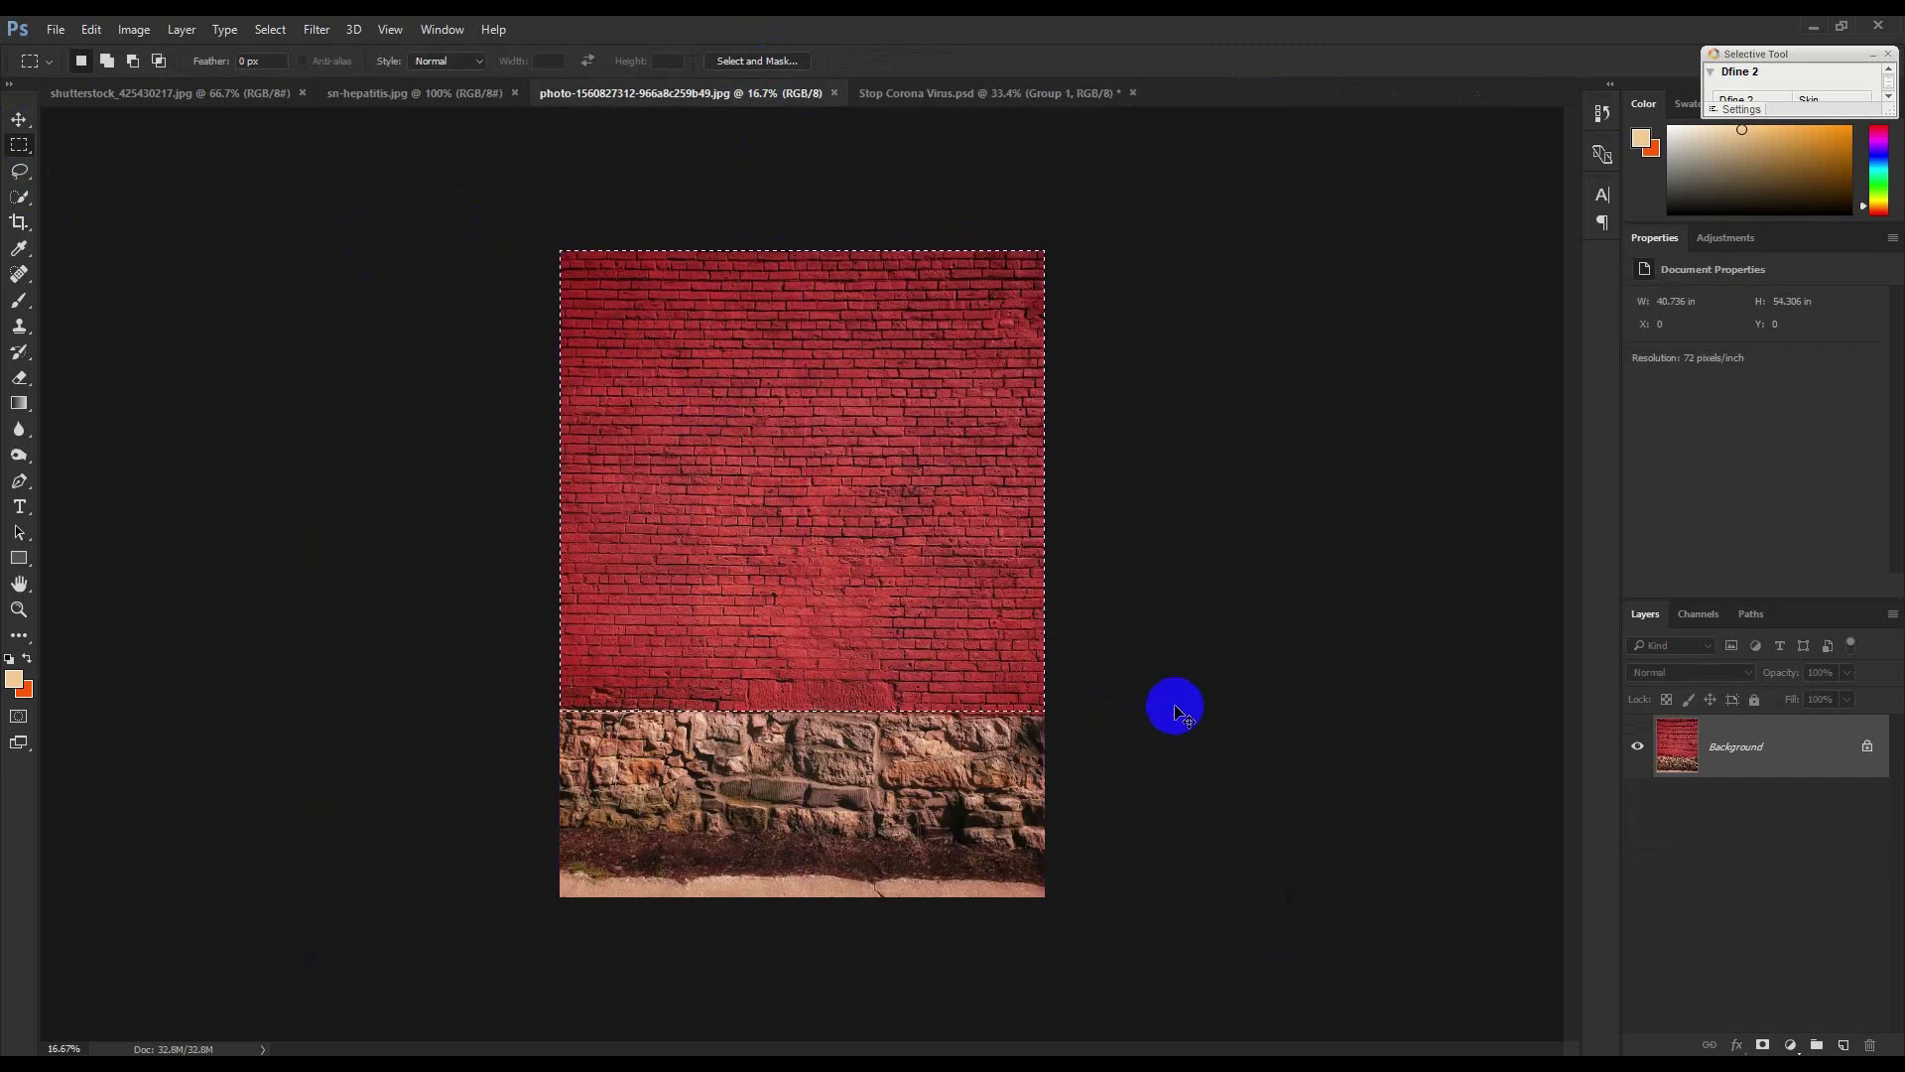
click(944, 92)
click(1816, 794)
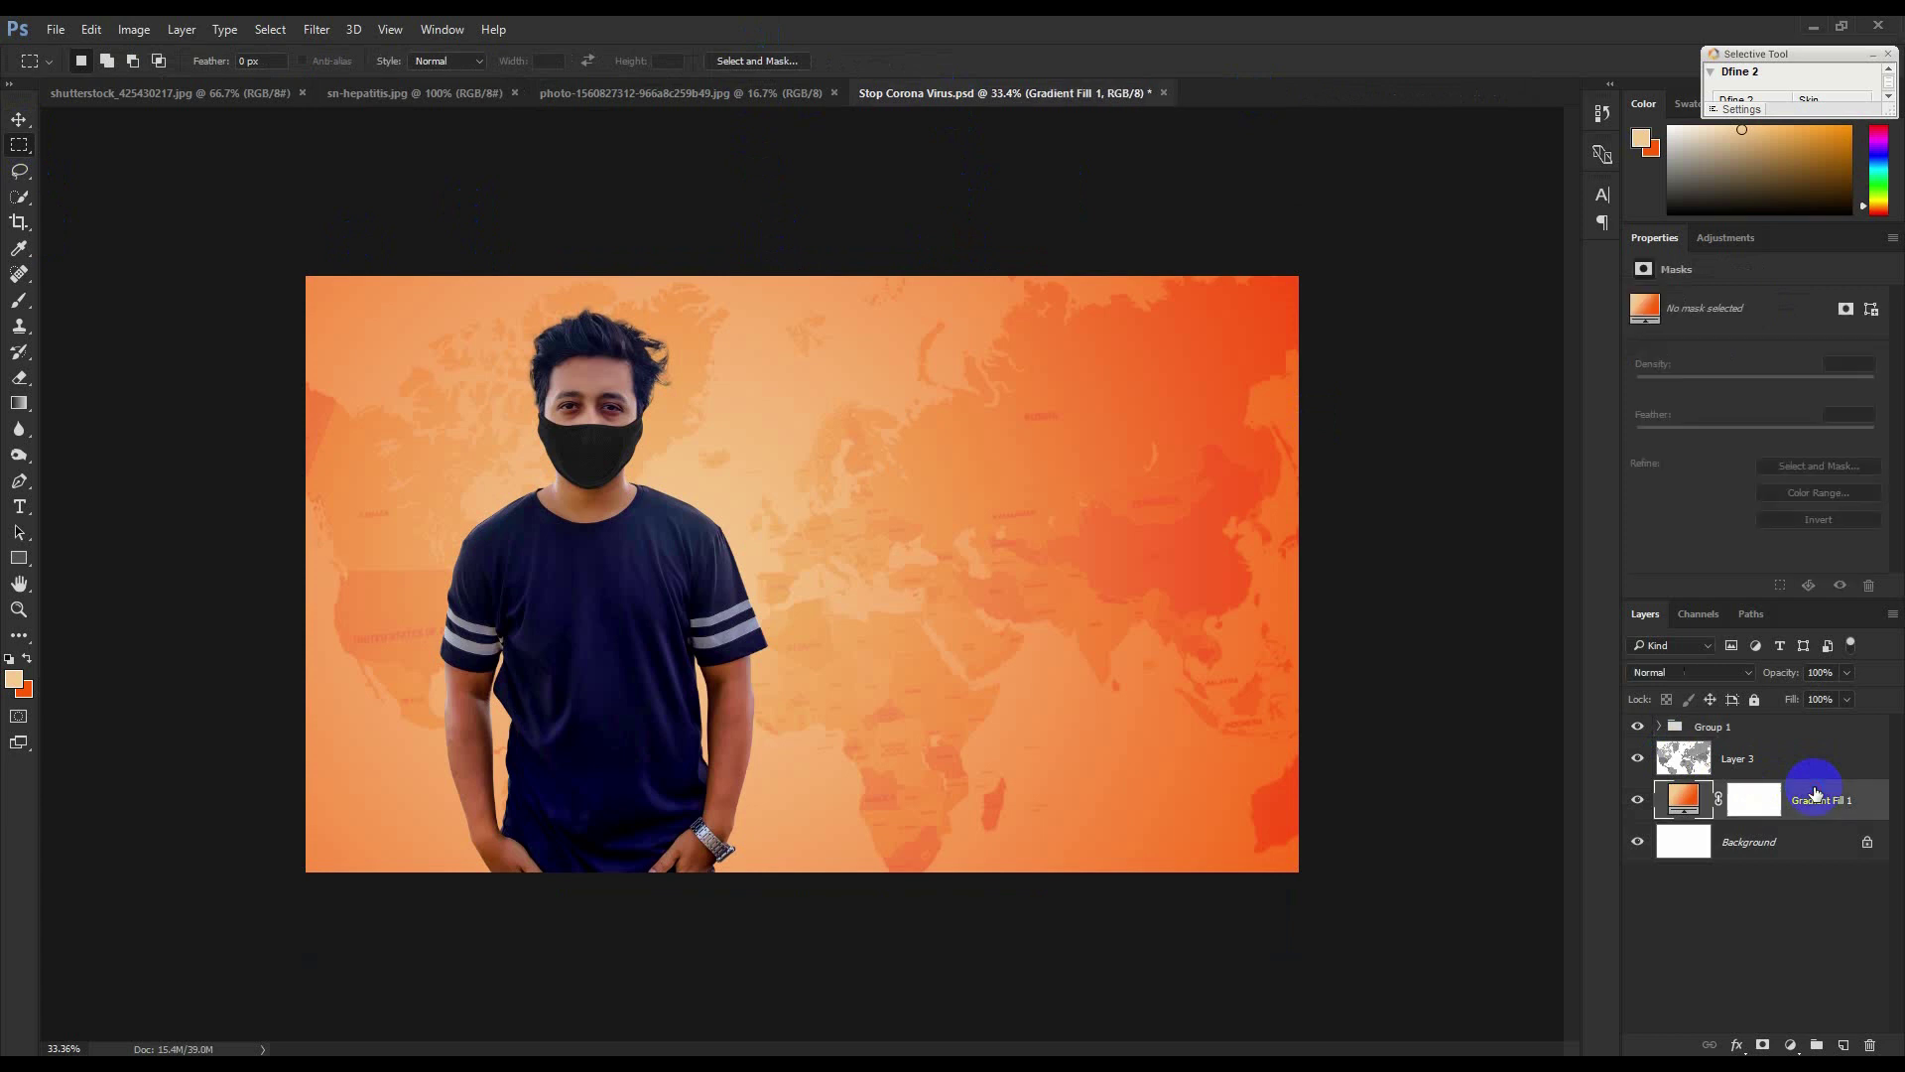
key(ctrl+v)
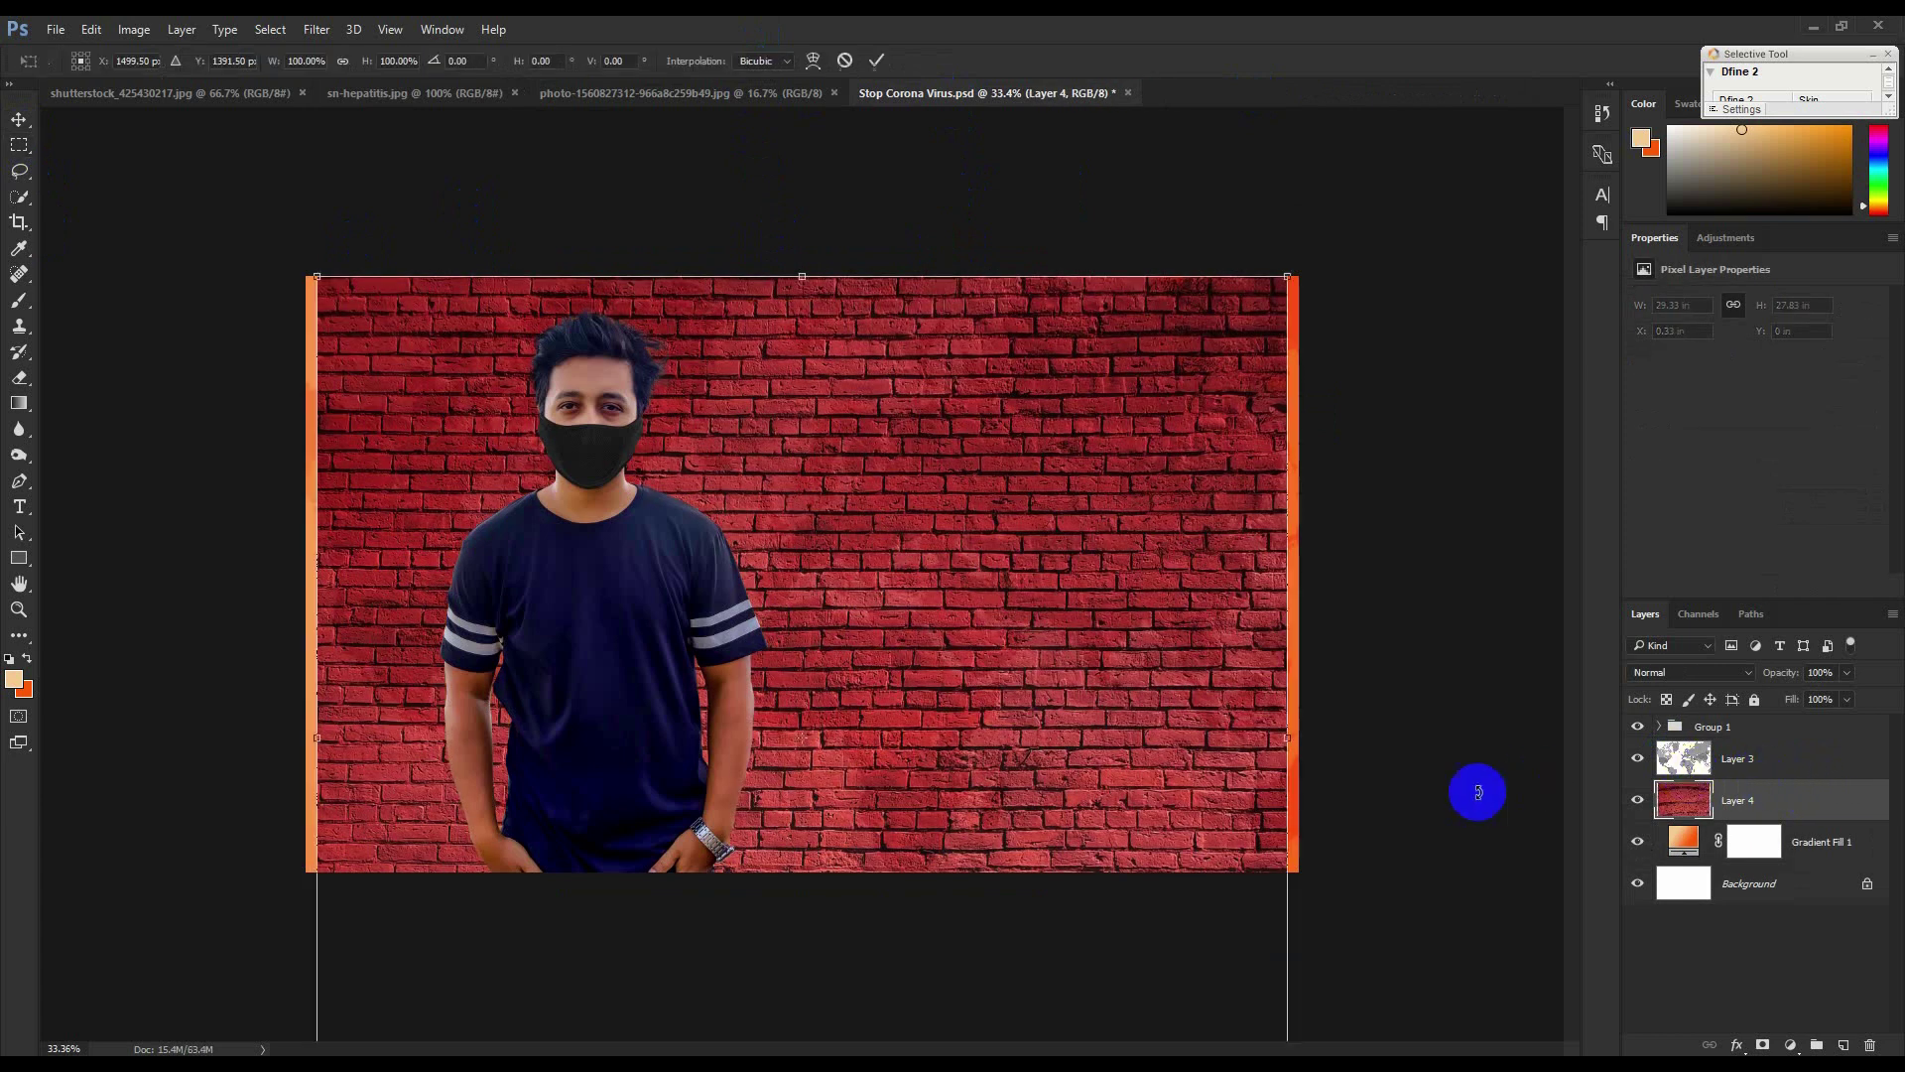
Scale the brick layer to about 103% so that it covers the full canvas width.
key(ctrl+t)
drag(1297, 276, 1302, 261)
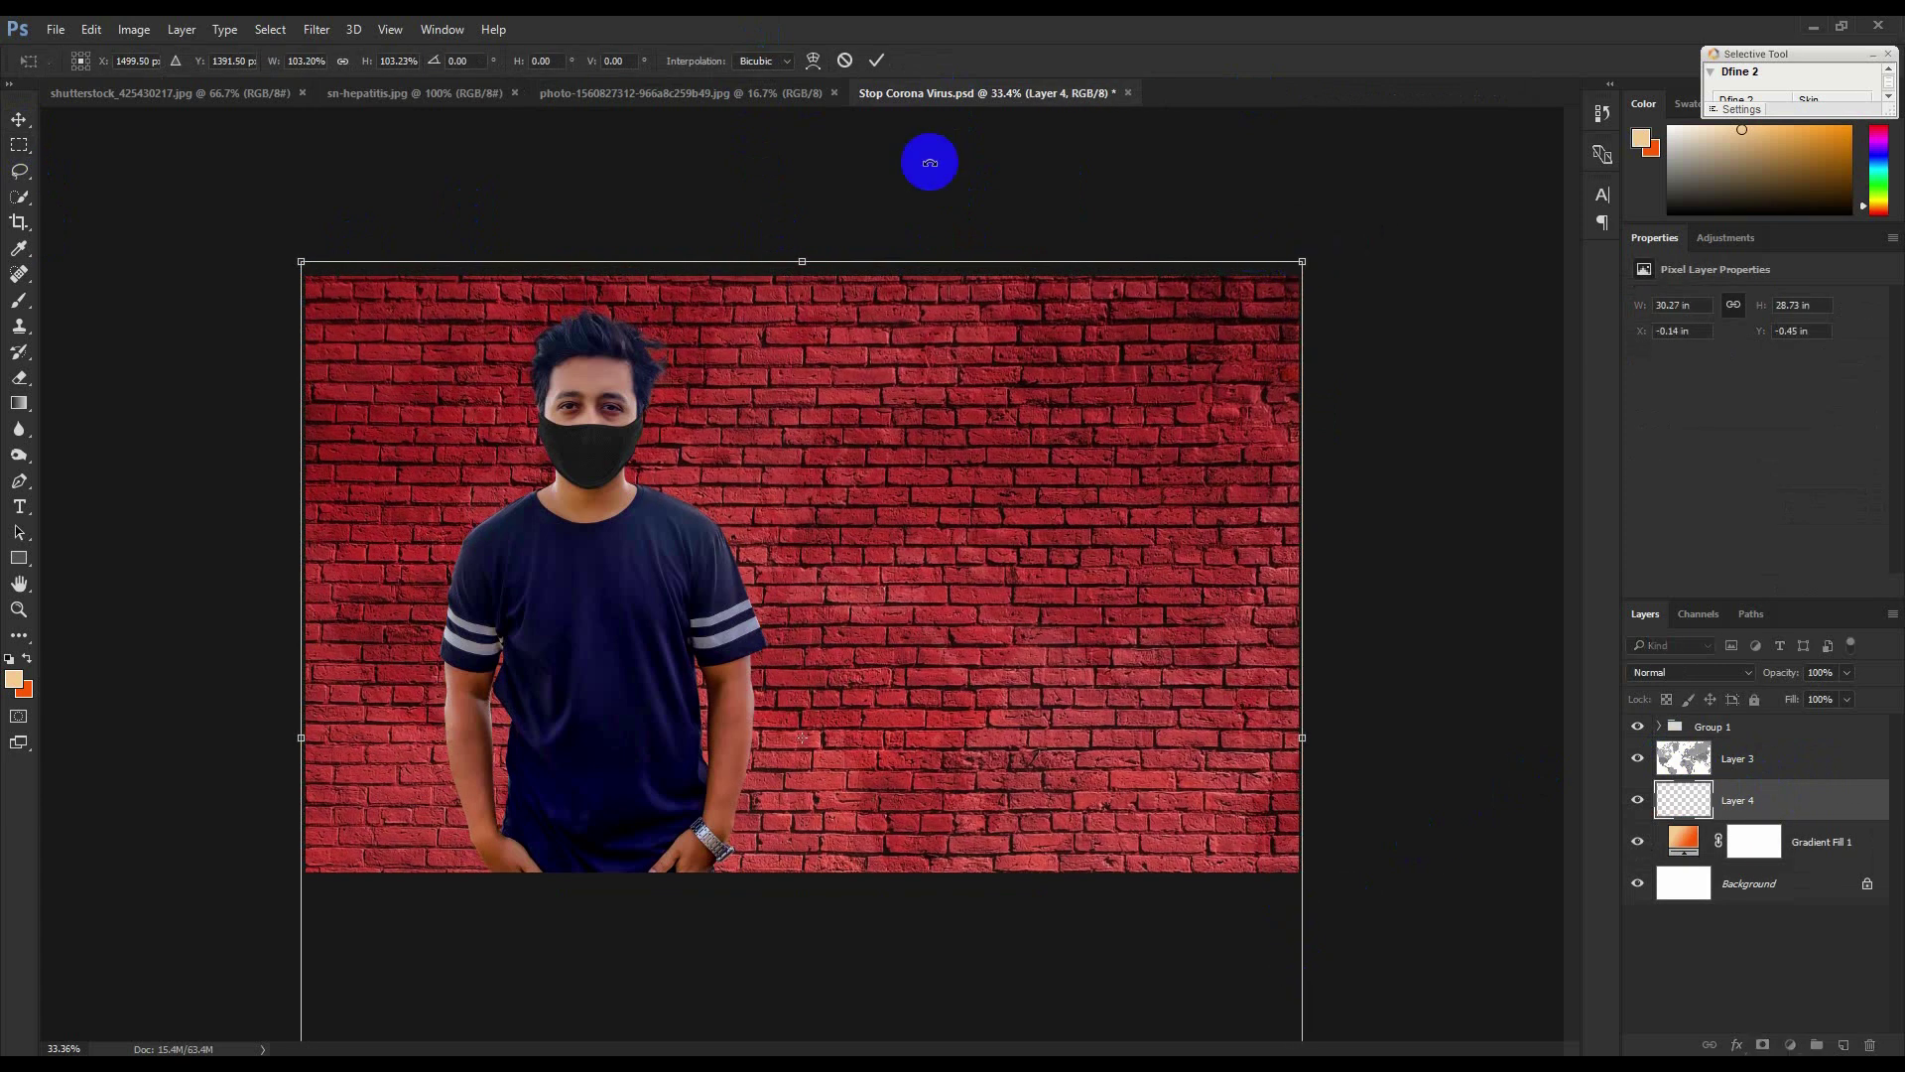
click(876, 61)
Set the brick layer's blend mode to Overlay and its opacity to 20%.
click(1677, 672)
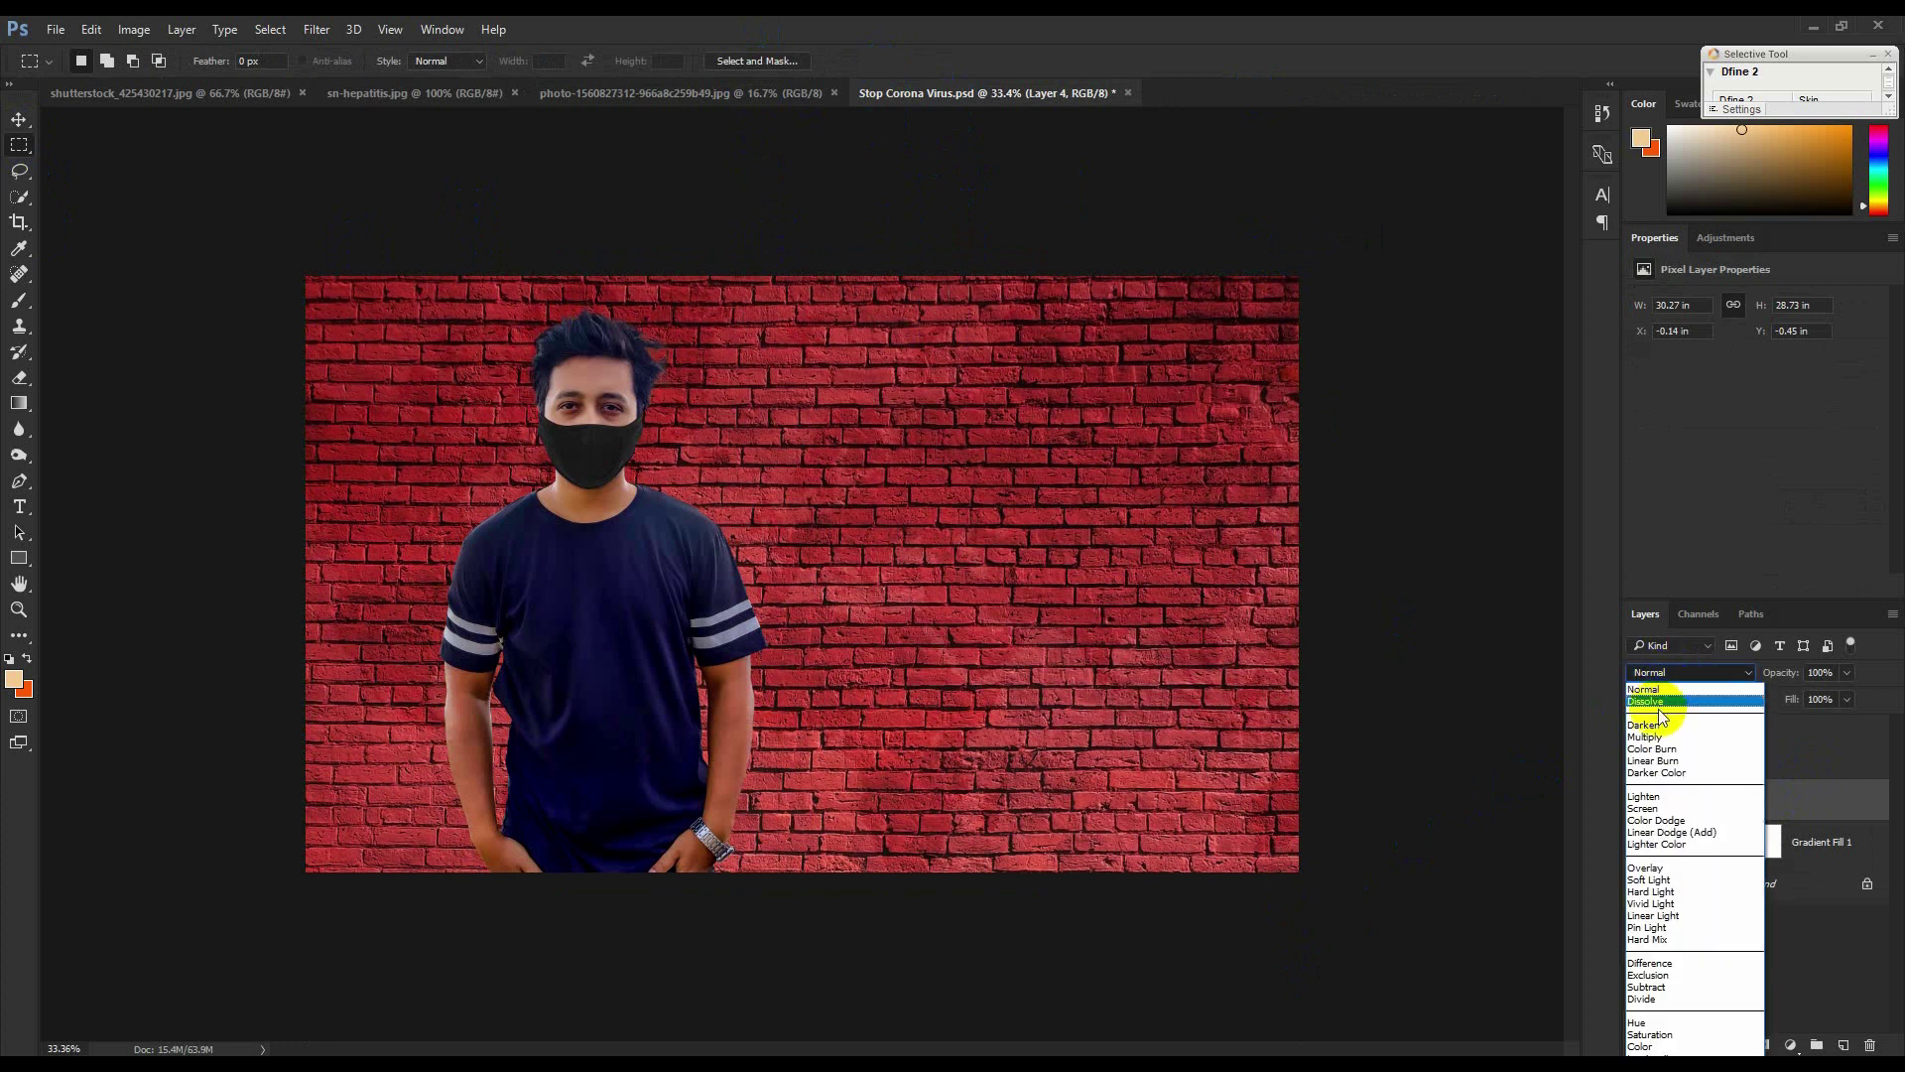
click(1660, 725)
scroll(1693, 670, down, 2)
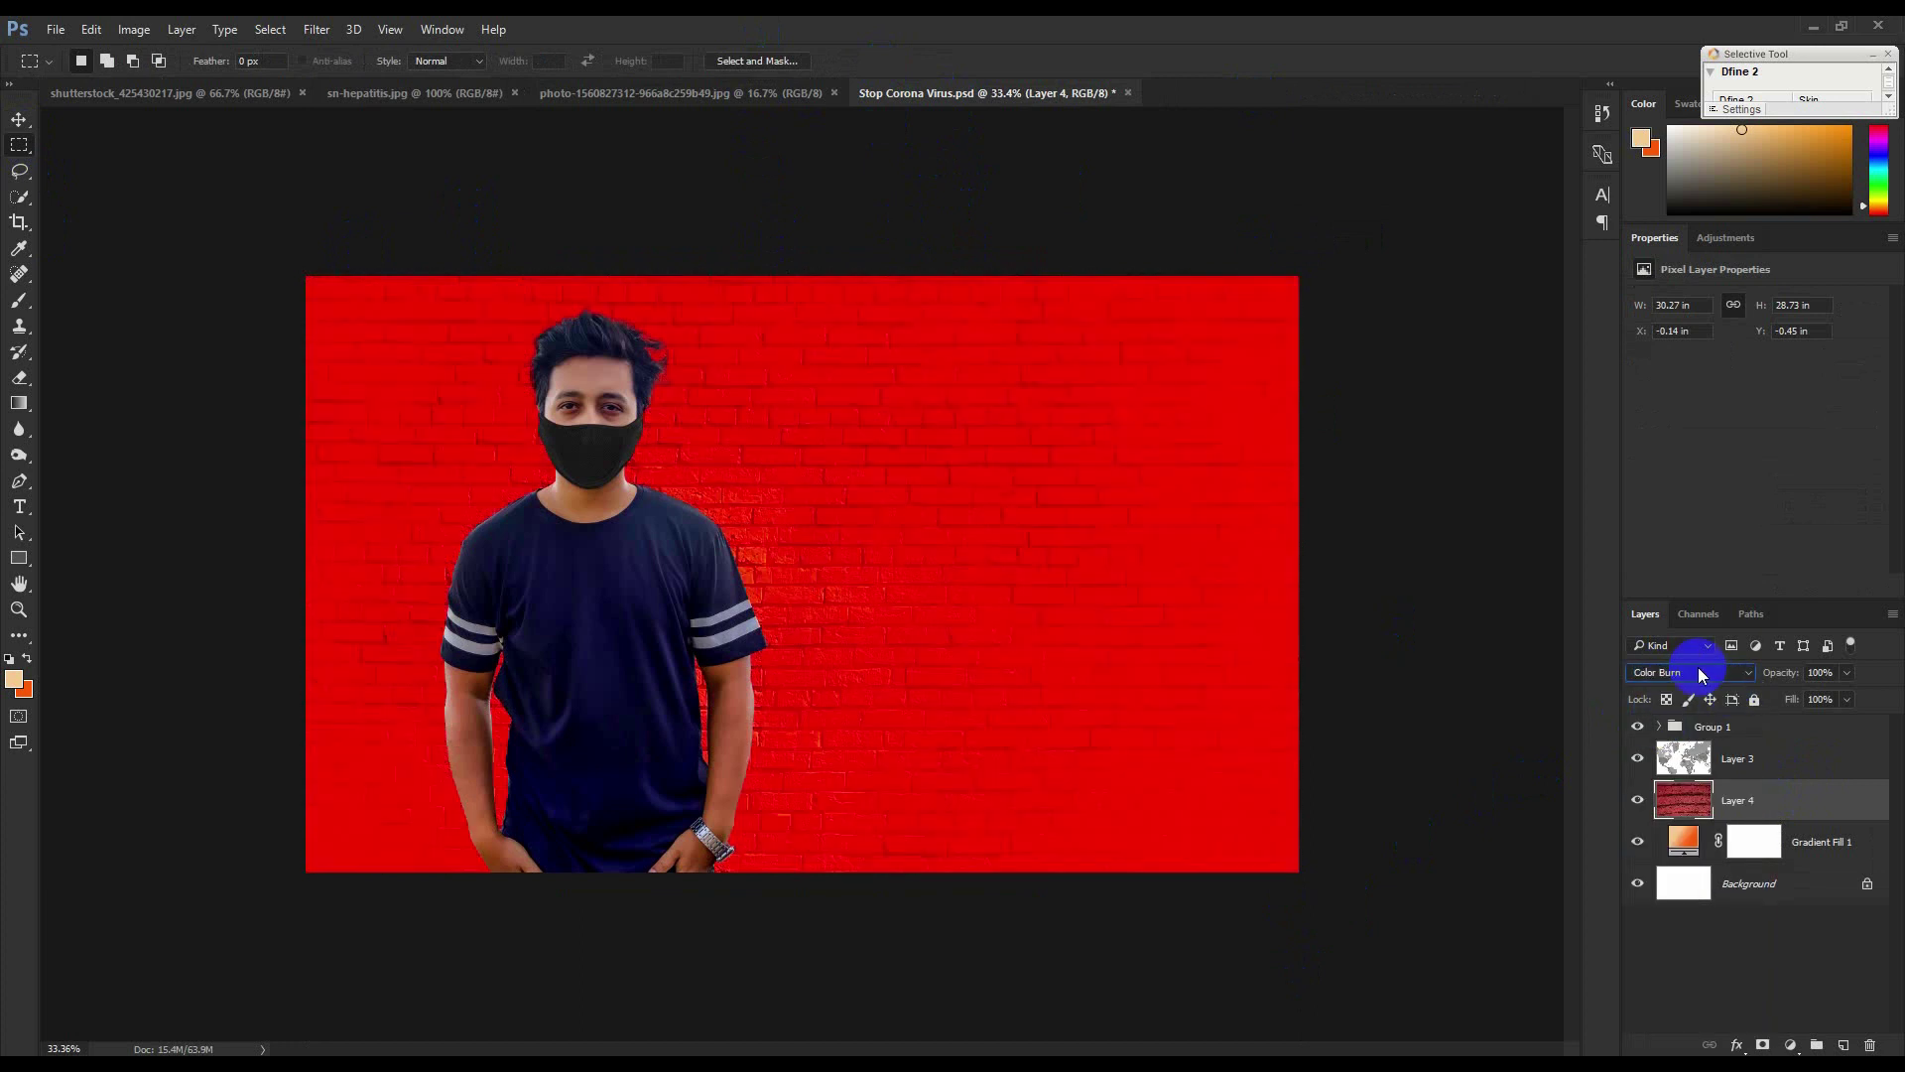
scroll(1699, 674, down, 4)
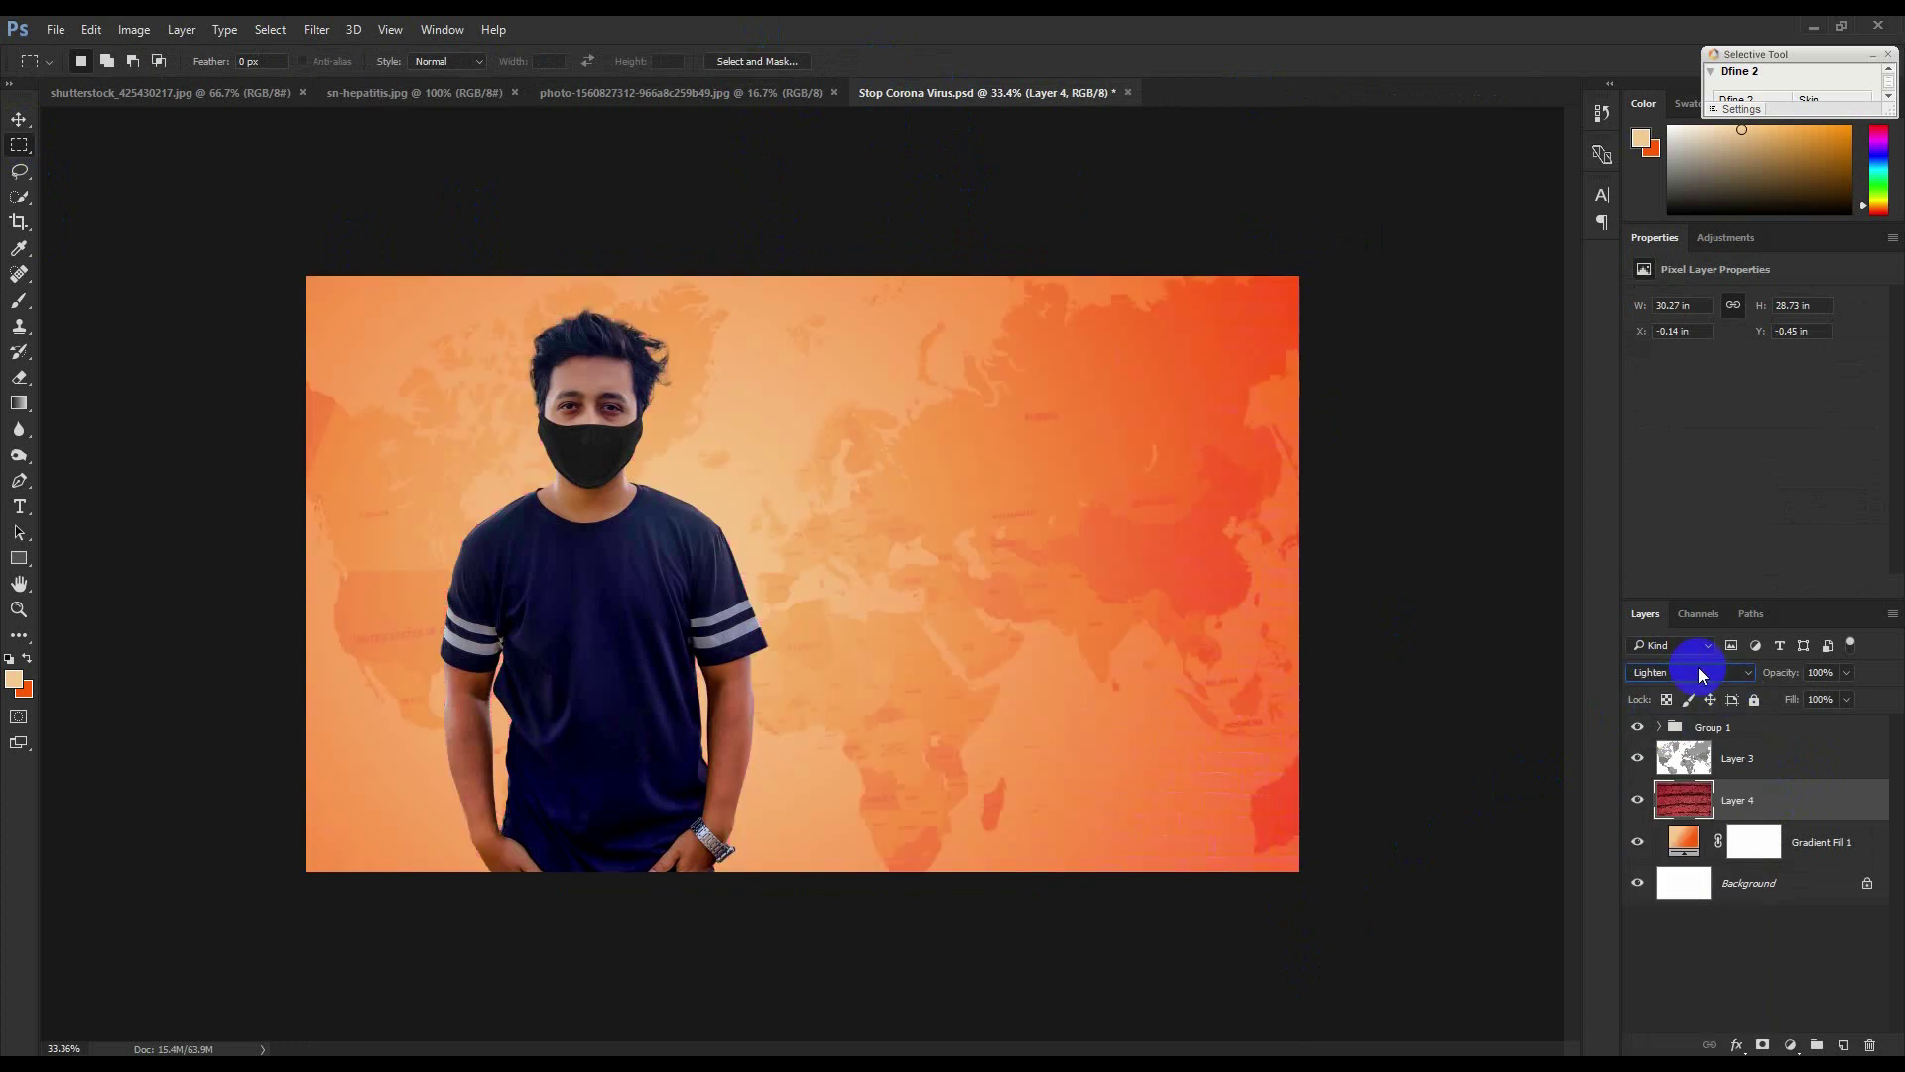
scroll(1699, 675, down, 1)
scroll(1700, 674, down, 2)
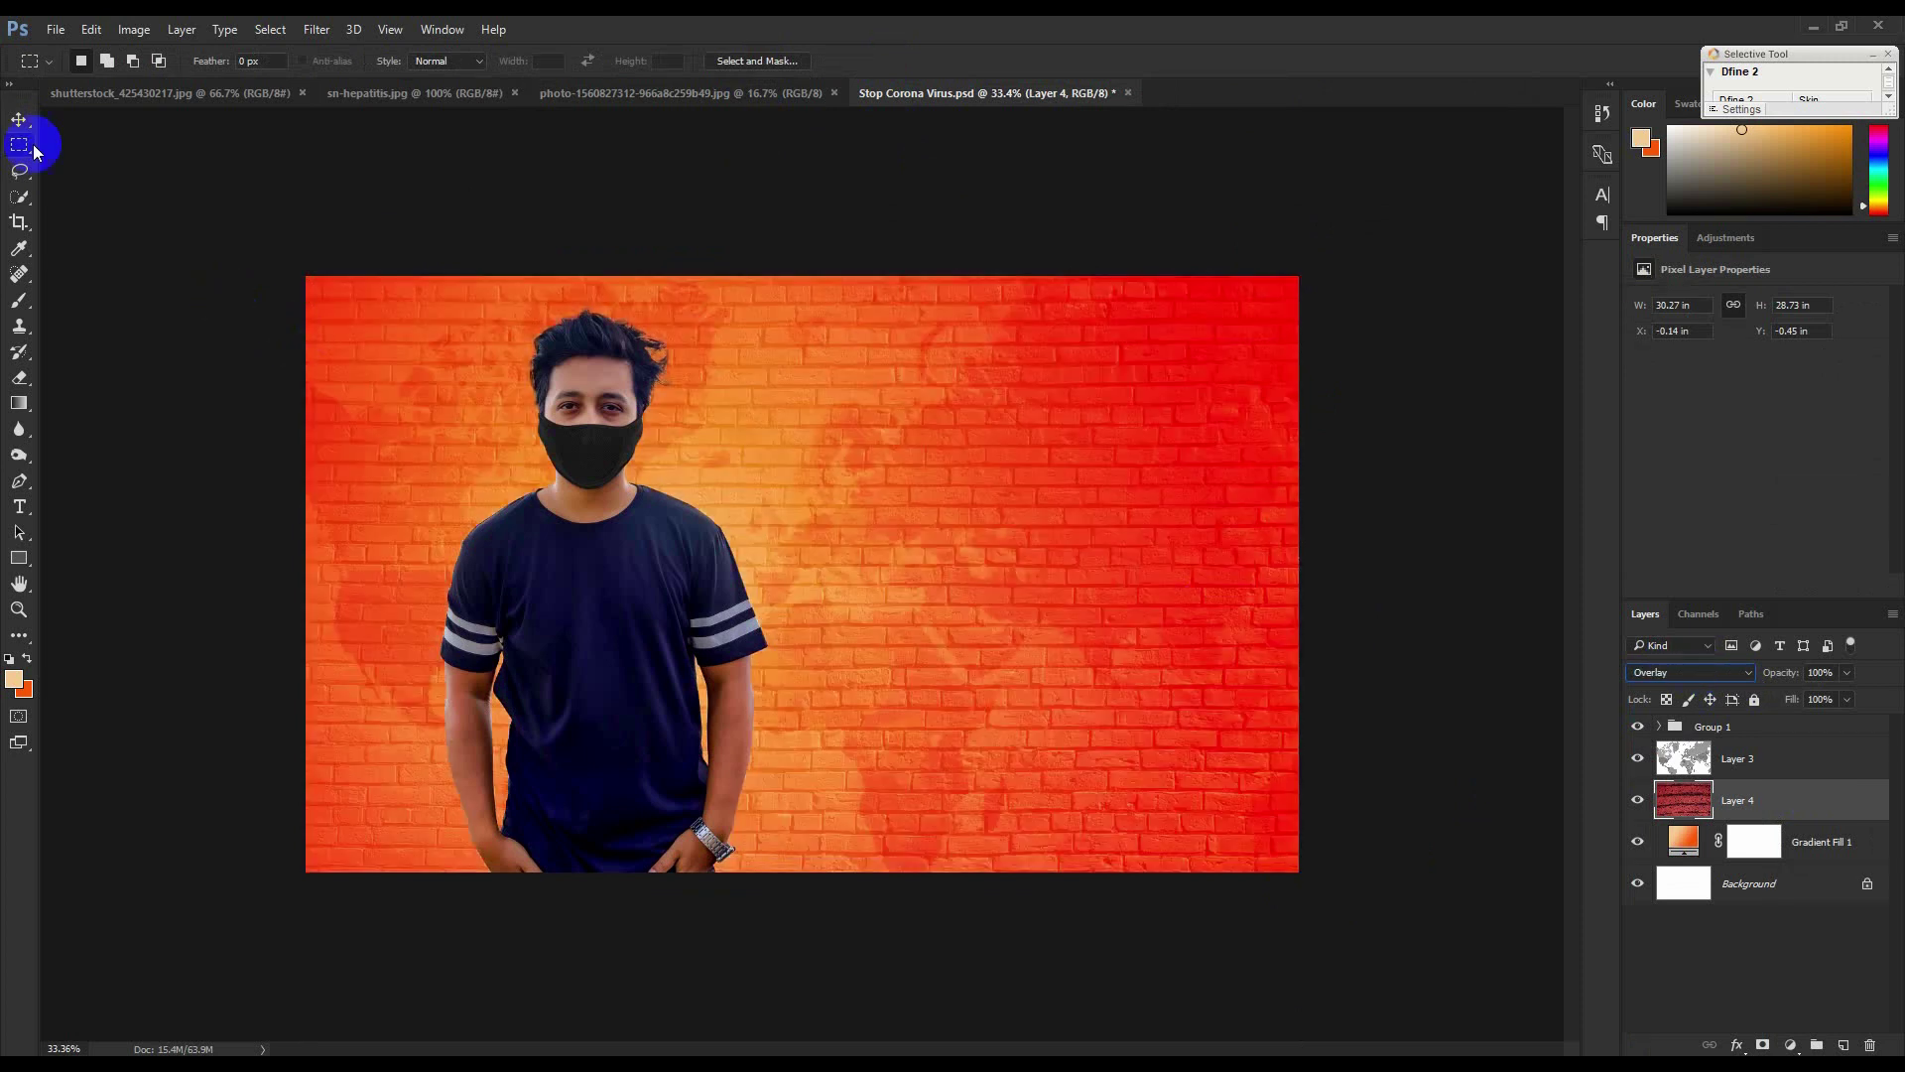
click(18, 117)
key(1)
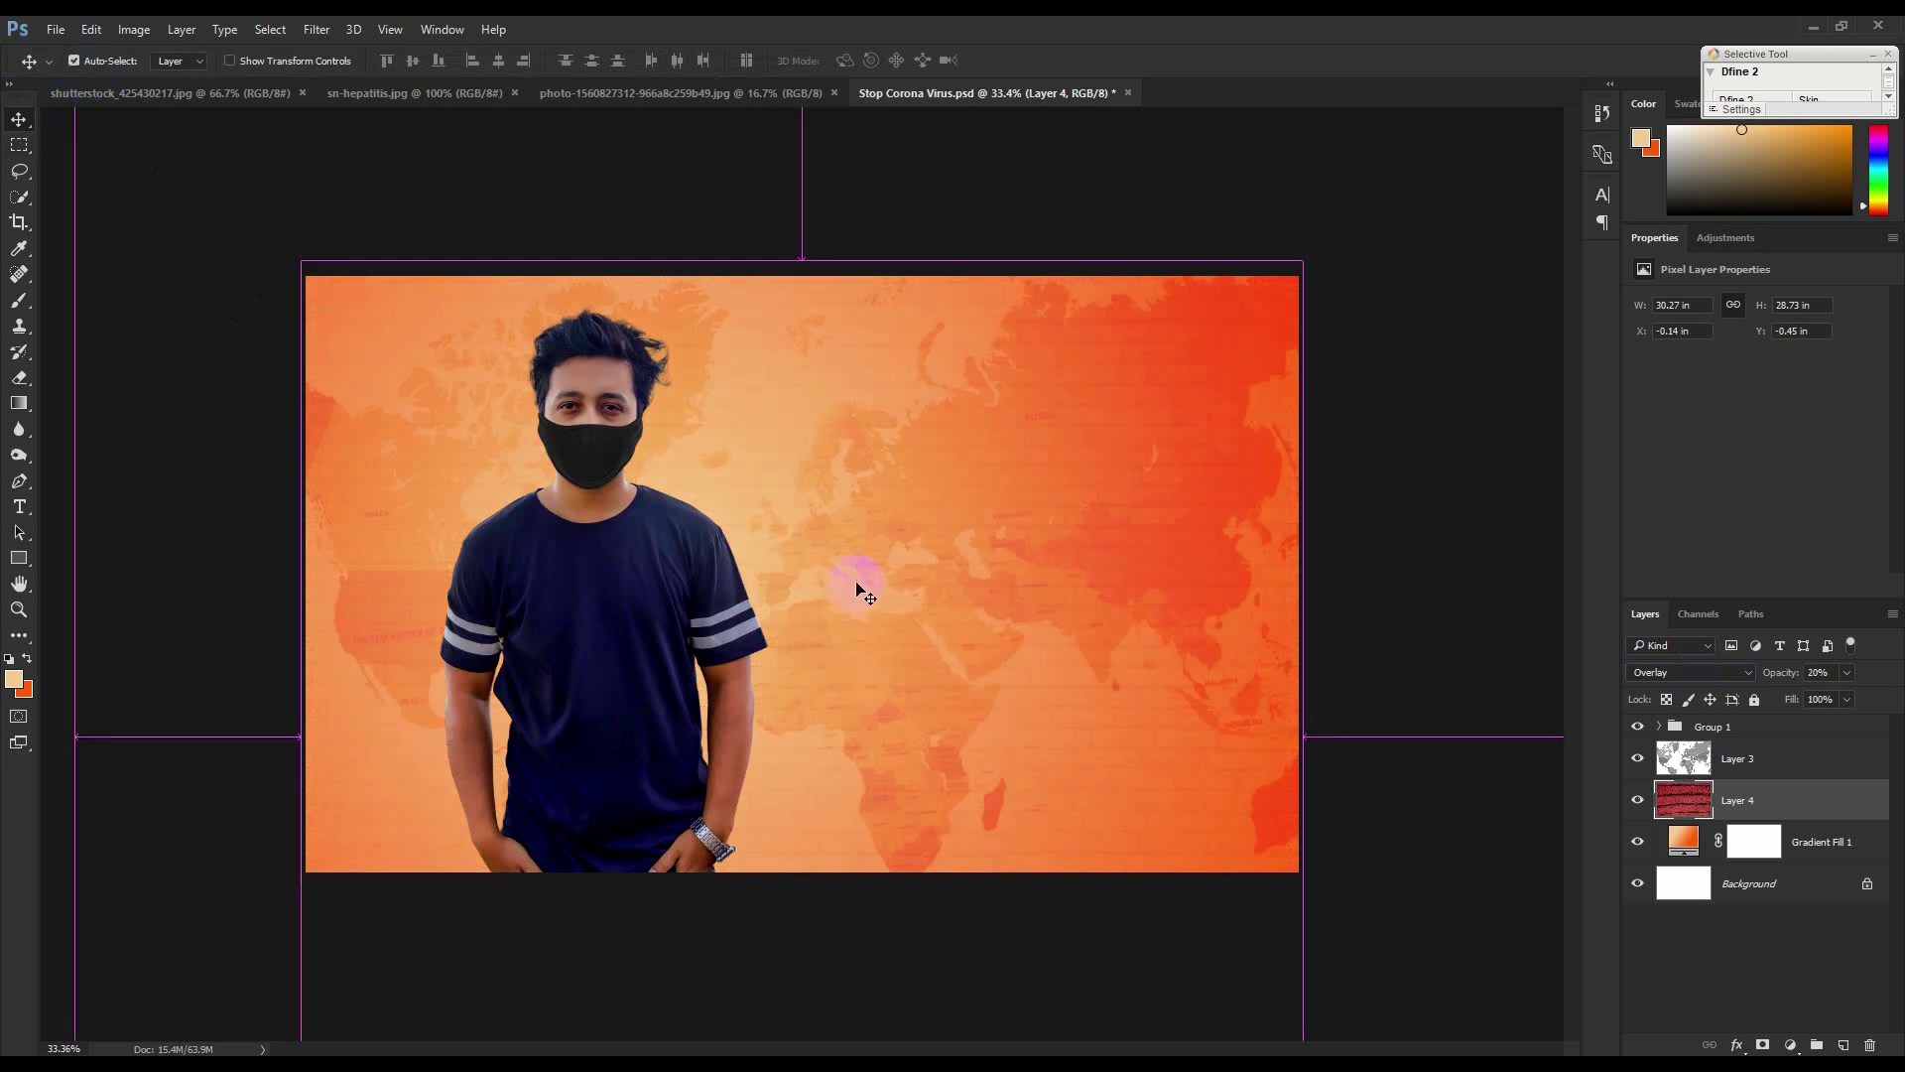
Rotate, enlarge and reposition the brick layer to about 35.6 by 34 inches so it runs past the canvas edges.
key(ctrl+t)
drag(1343, 664, 1327, 576)
drag(1263, 222, 1310, 170)
drag(1102, 375, 1115, 340)
key(Return)
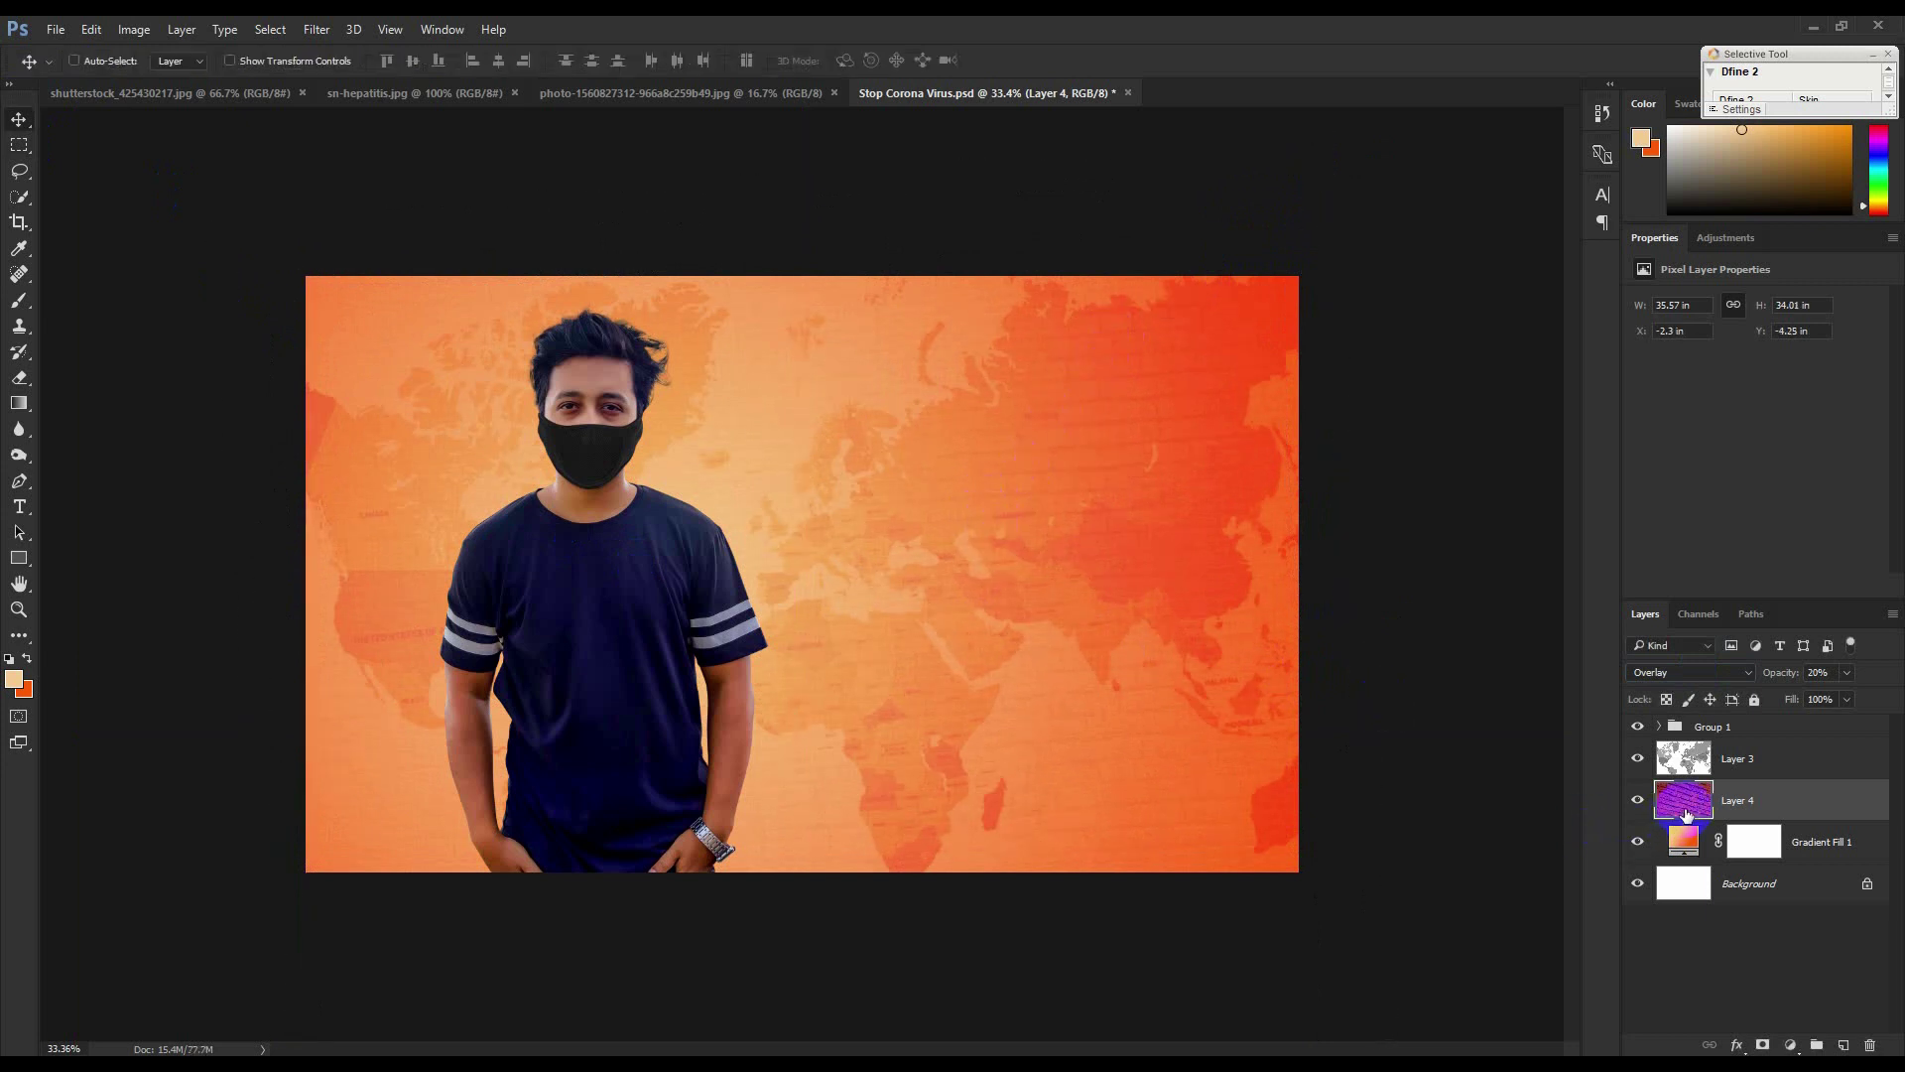
Delete the brick layer and close the brick wall photo.
key(Delete)
click(776, 94)
click(833, 93)
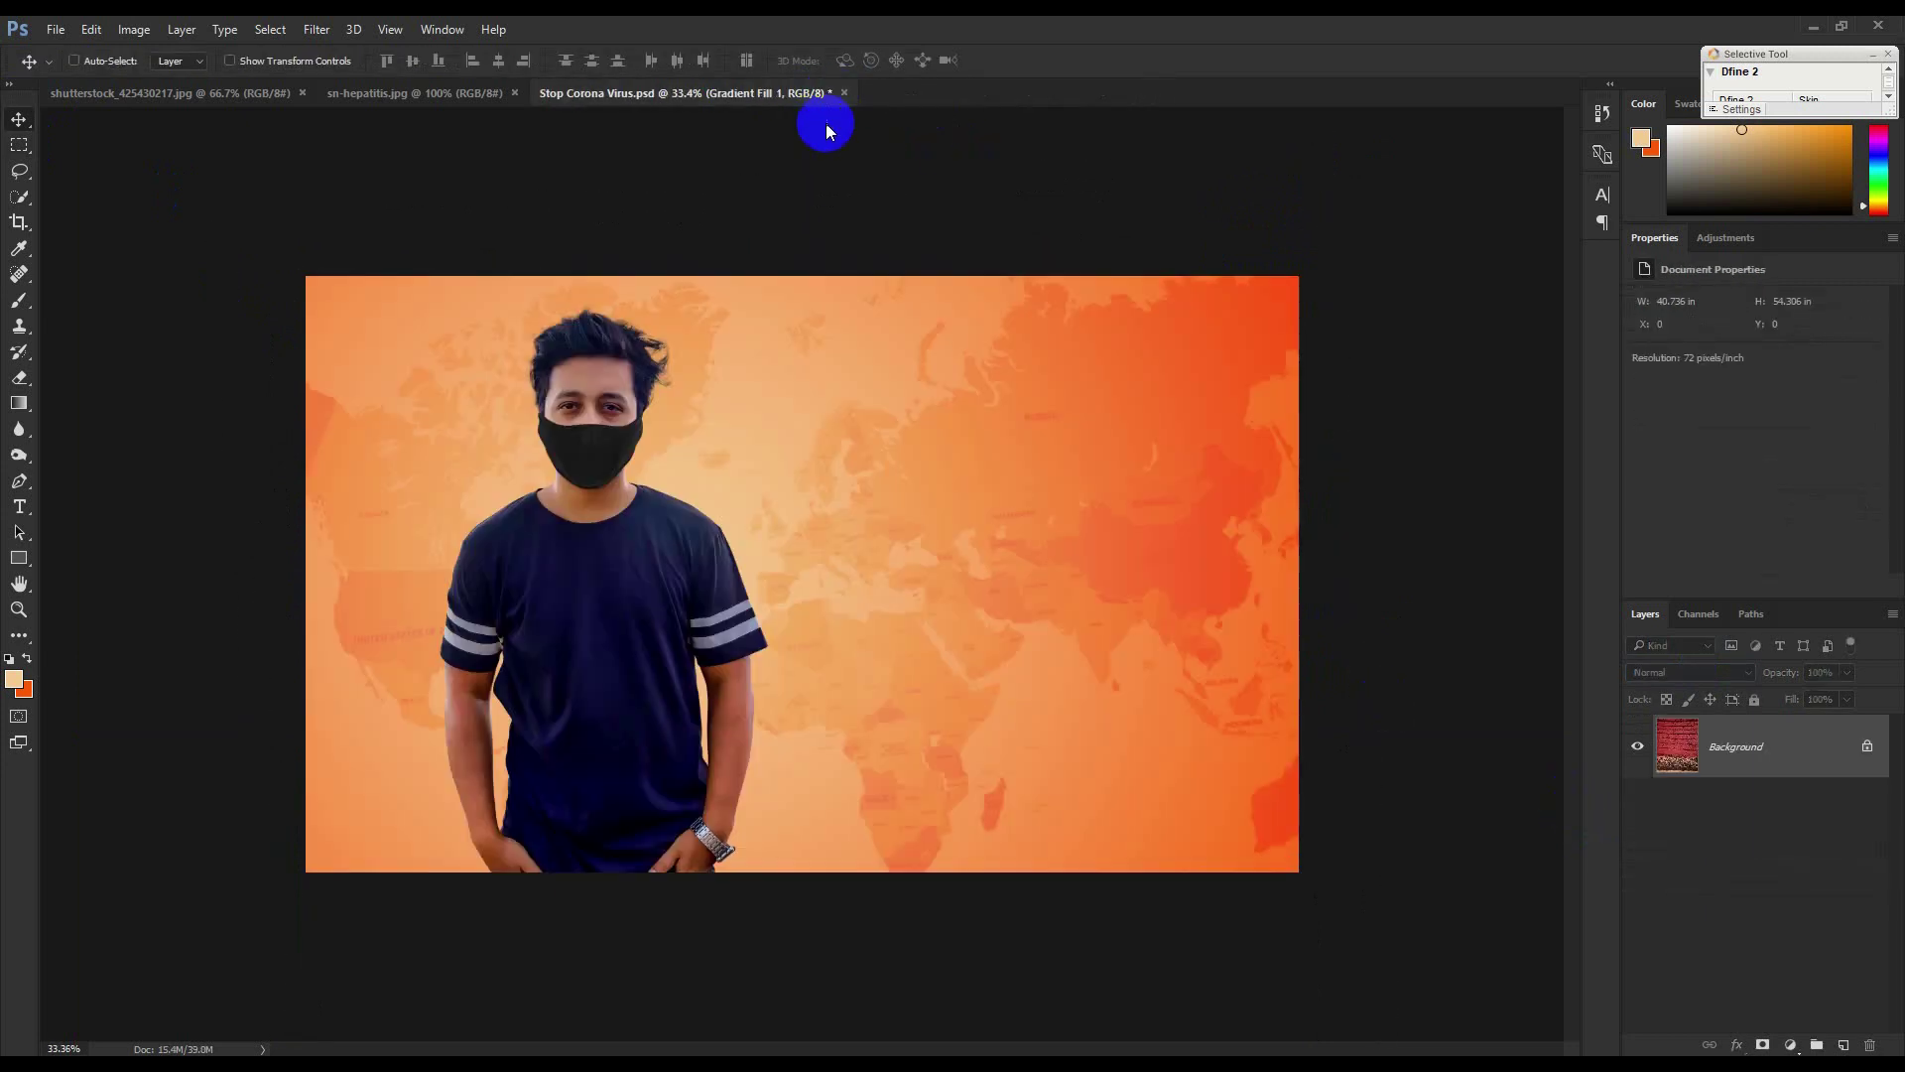
View the sn-hepatitis.jpg image, and switch to the purple virus image shutterstock_425430217.jpg.
scroll(910, 655, up, 2)
scroll(732, 493, down, 1)
click(477, 100)
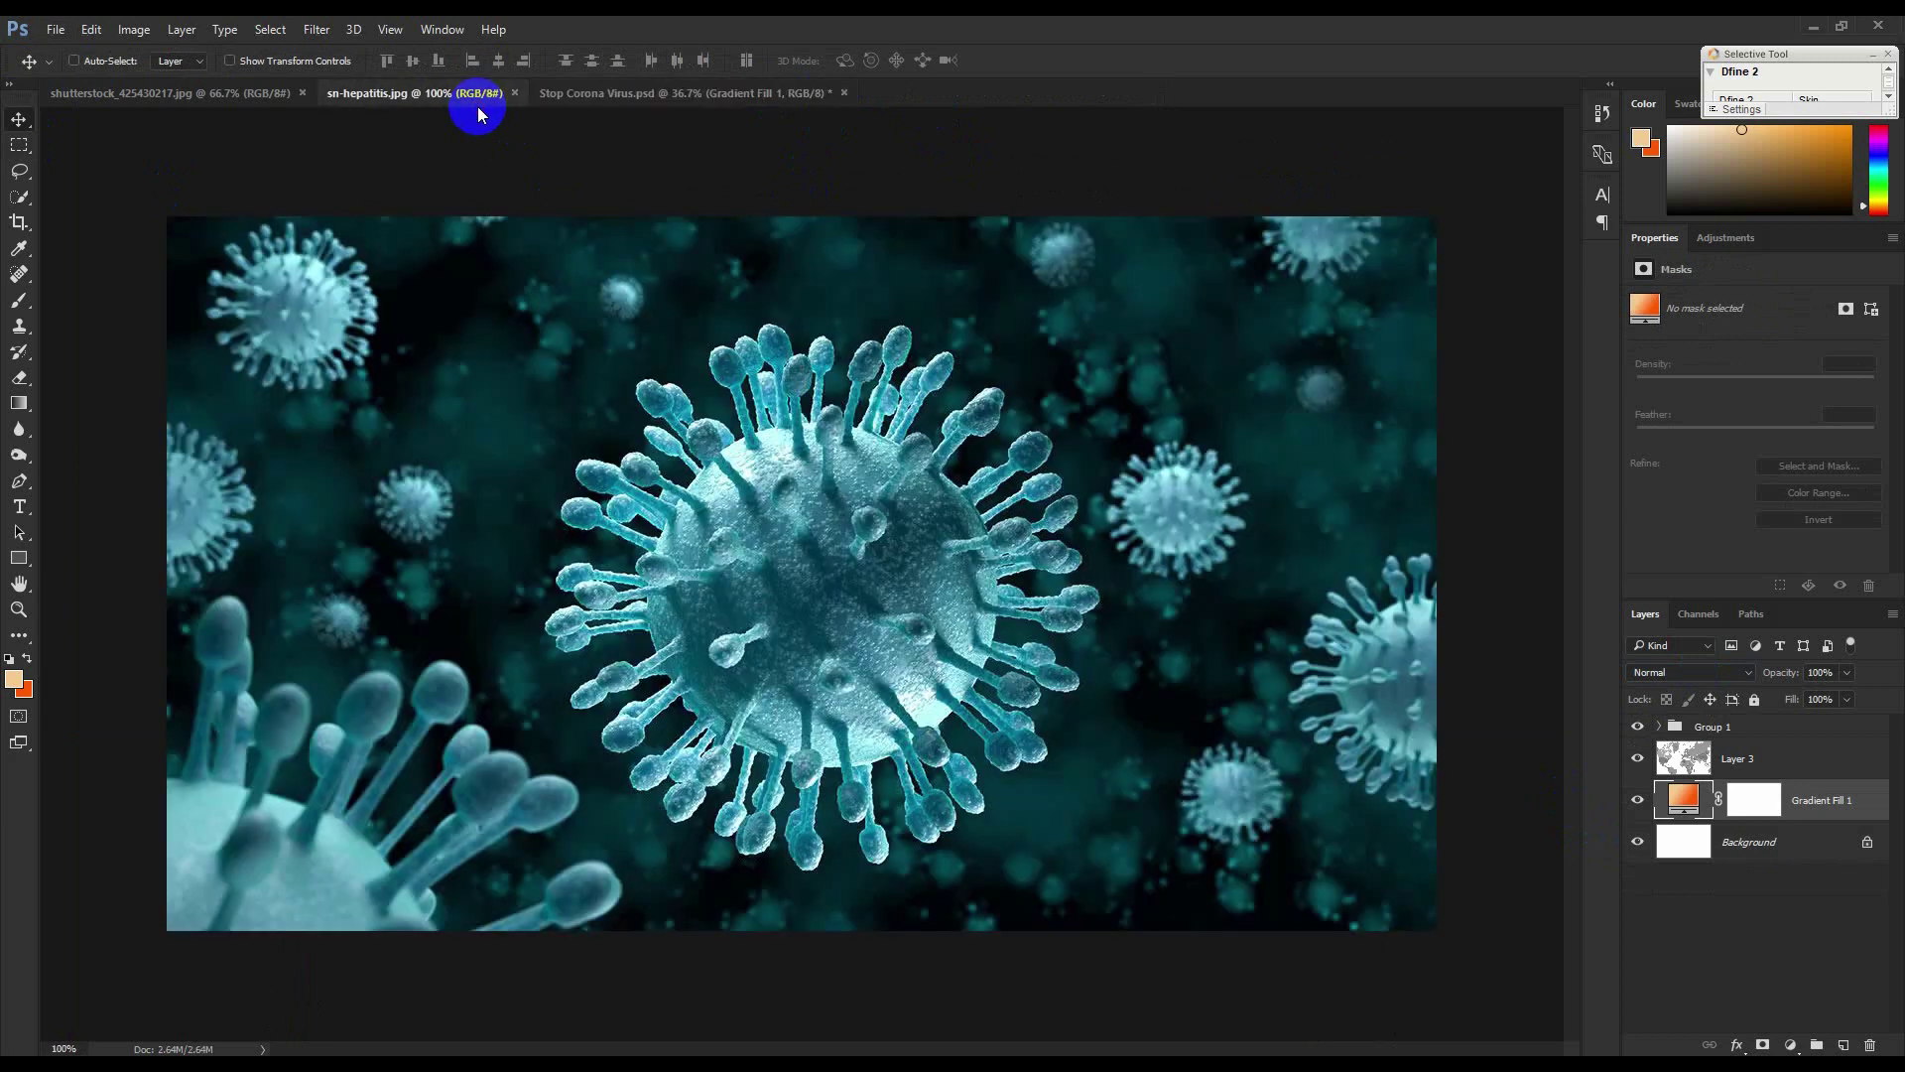
click(207, 93)
Try to select the large central virus with the Quick Selection tool, and clear the selection.
click(20, 197)
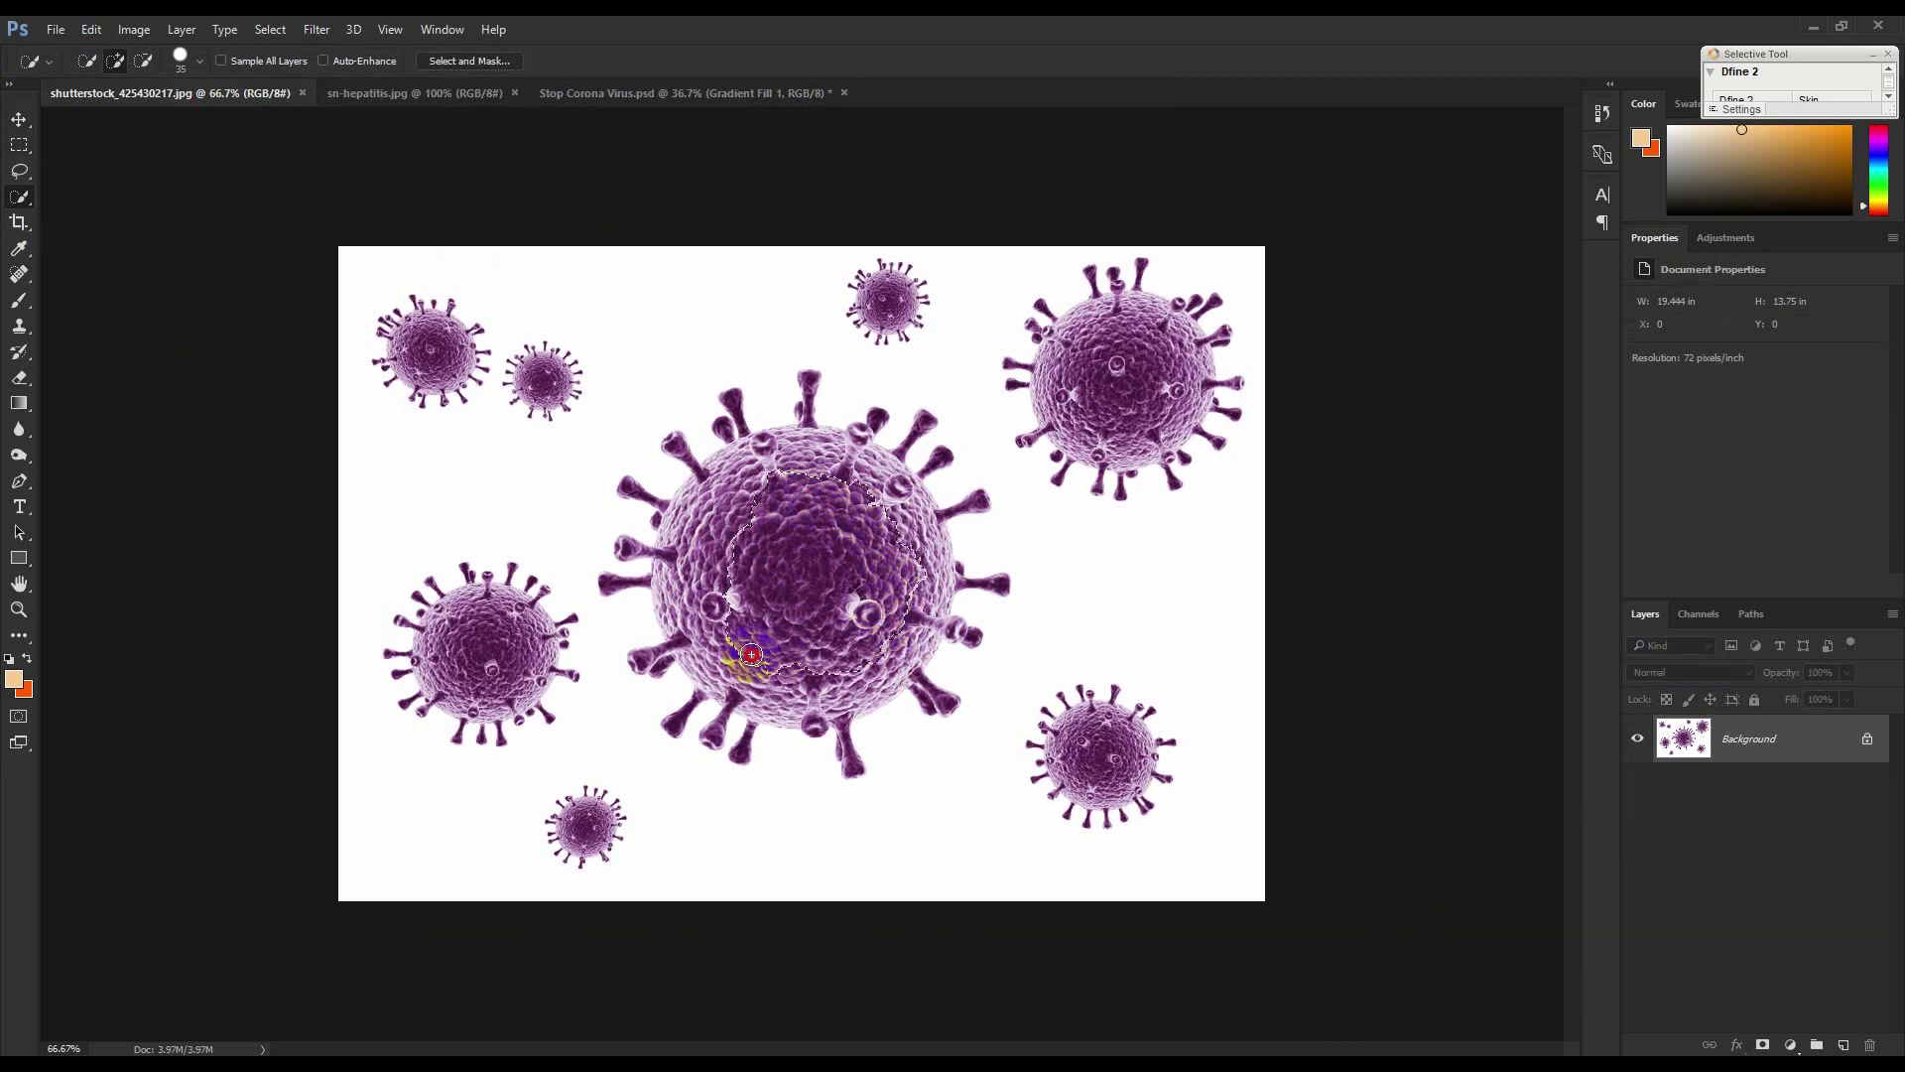
right_click(20, 196)
click(759, 605)
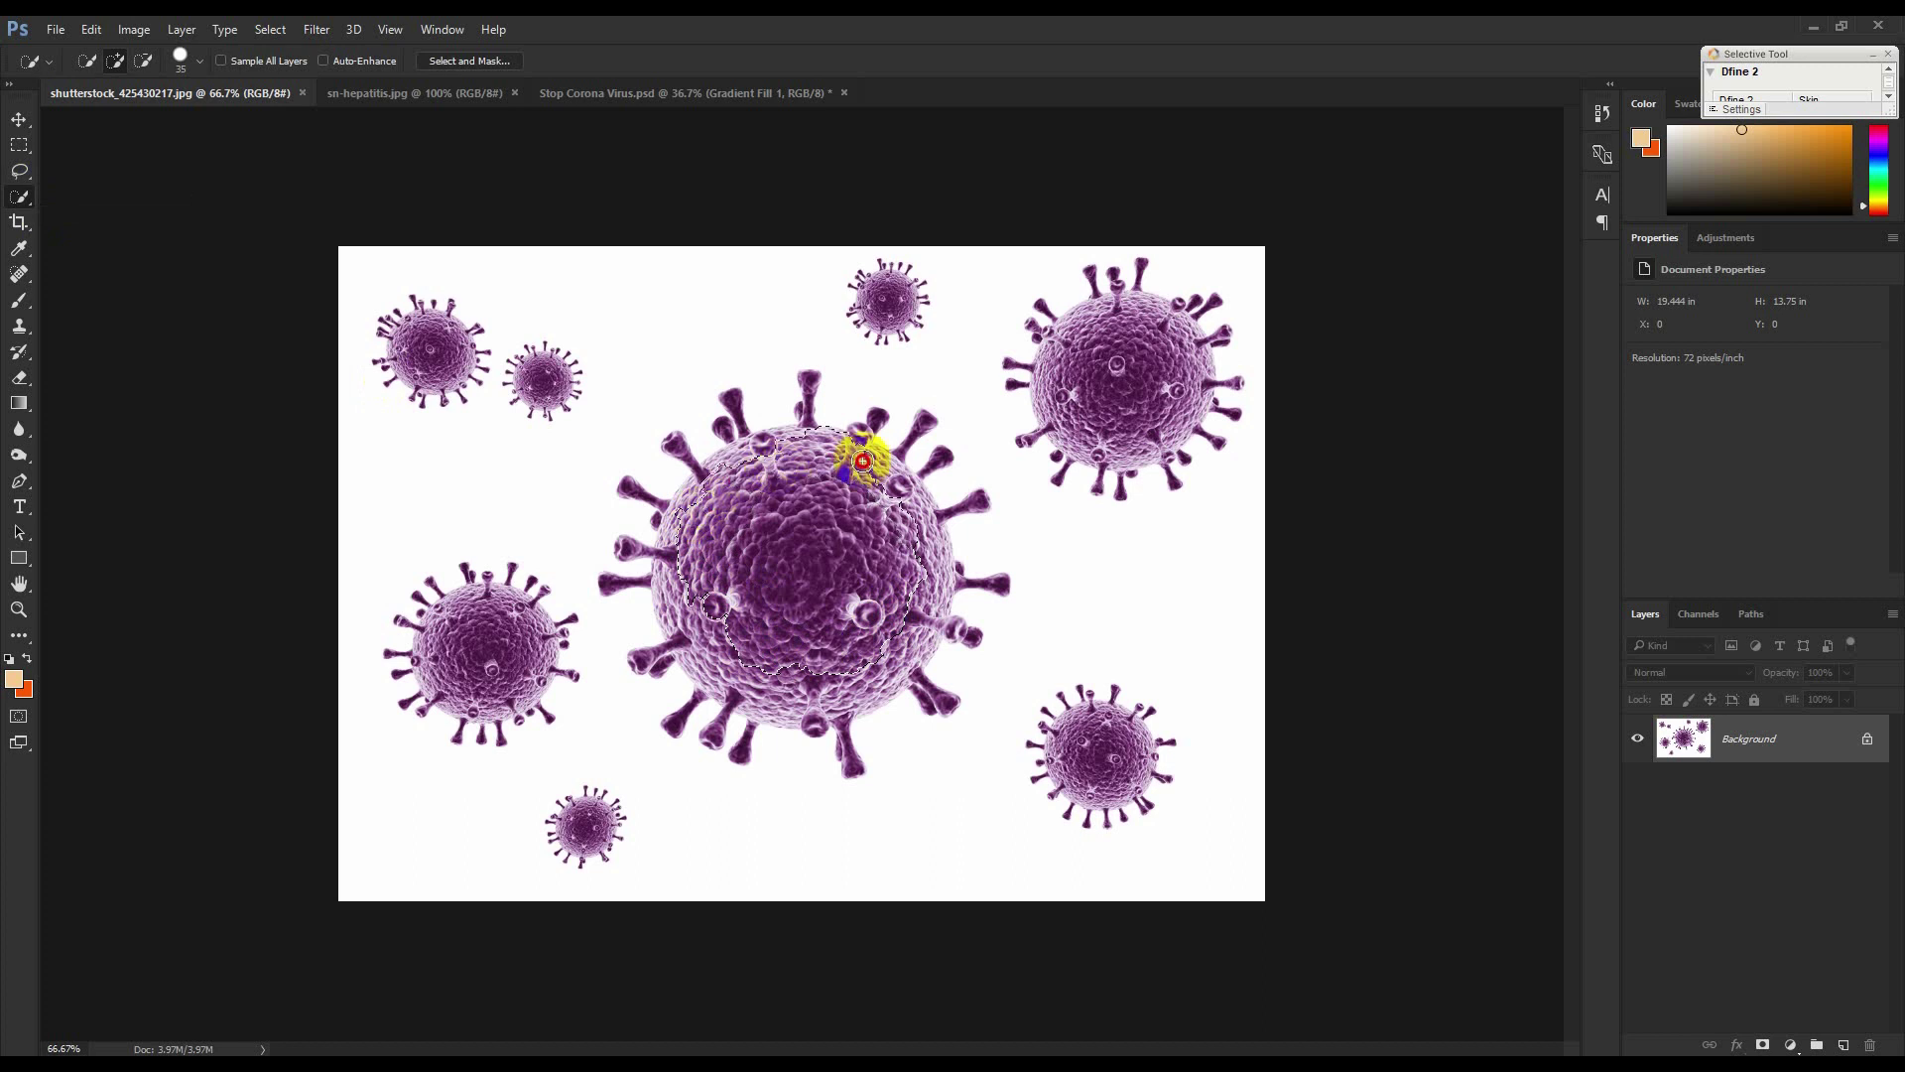
drag(913, 581, 917, 595)
key(ctrl+d)
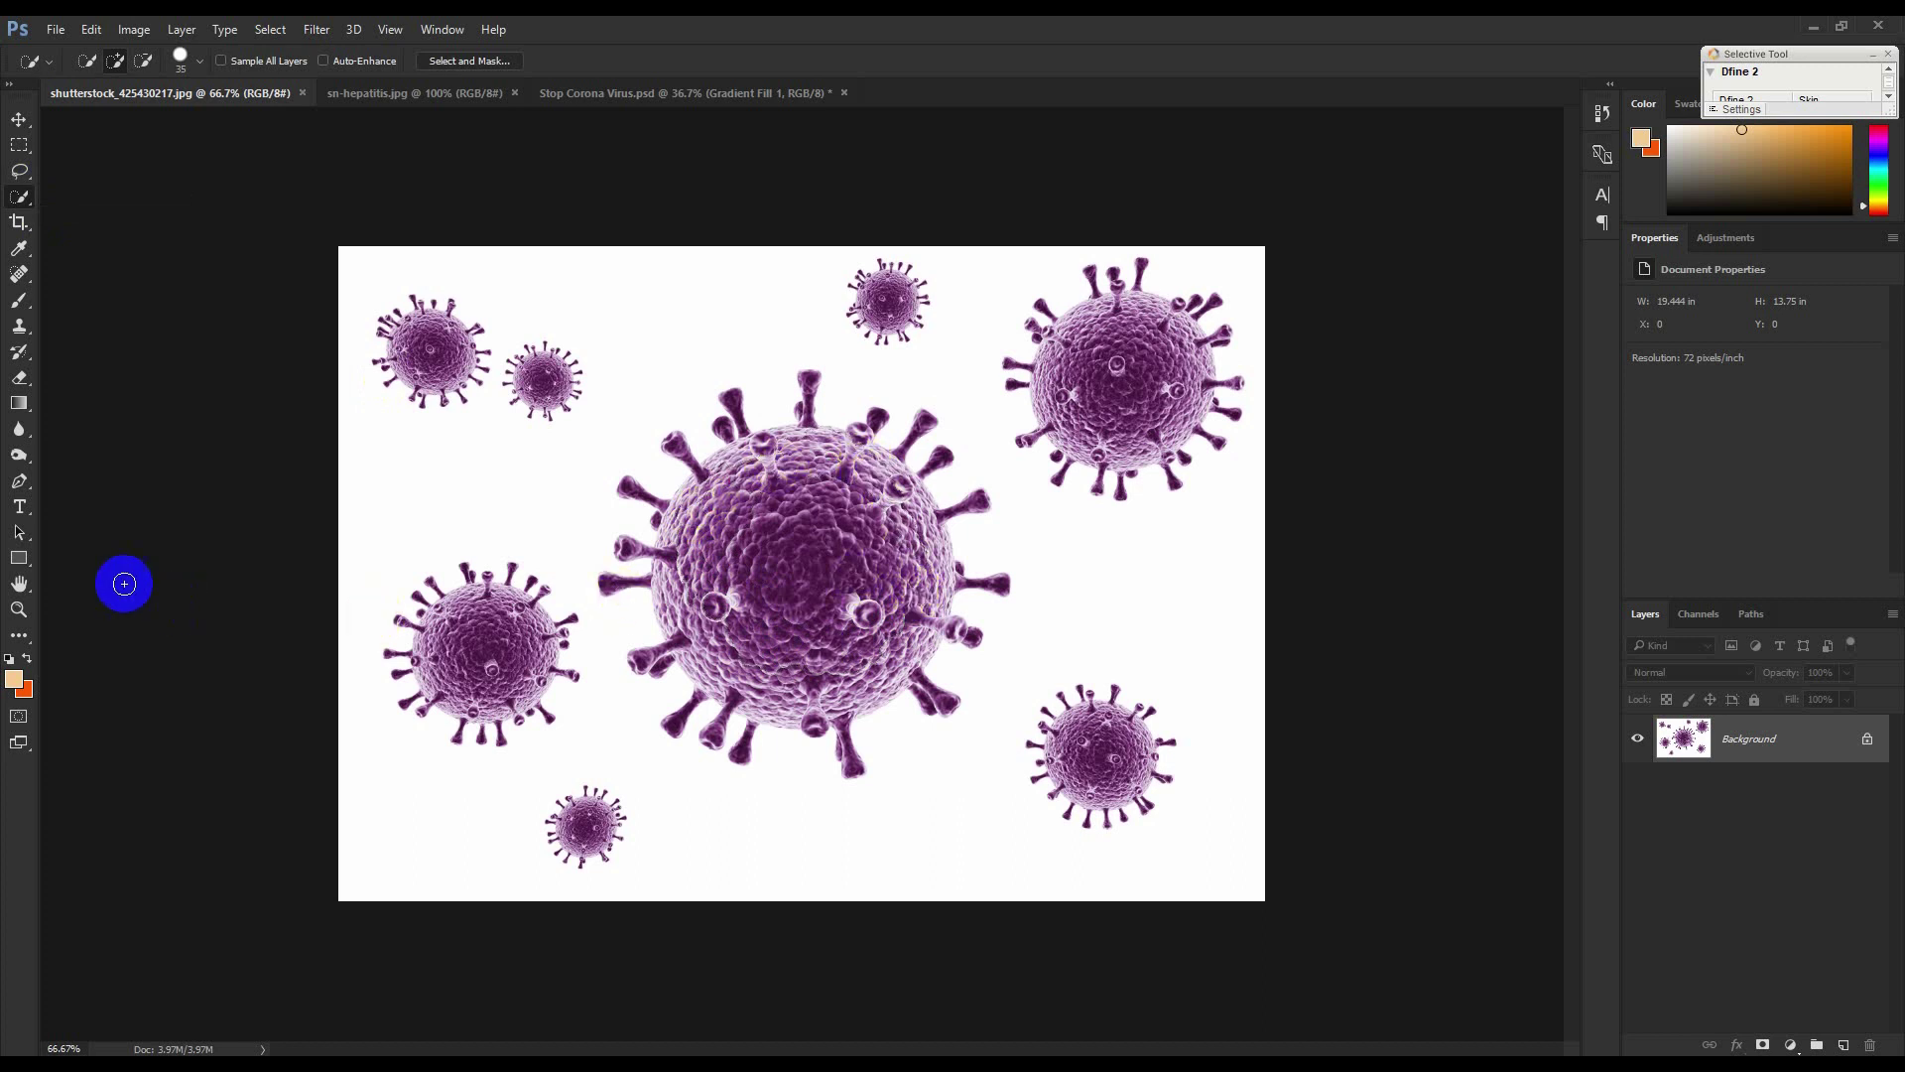
Start a Pen tool path along the outline of the large central virus, at the base of an upper-left spike.
click(19, 481)
scroll(596, 427, up, 5)
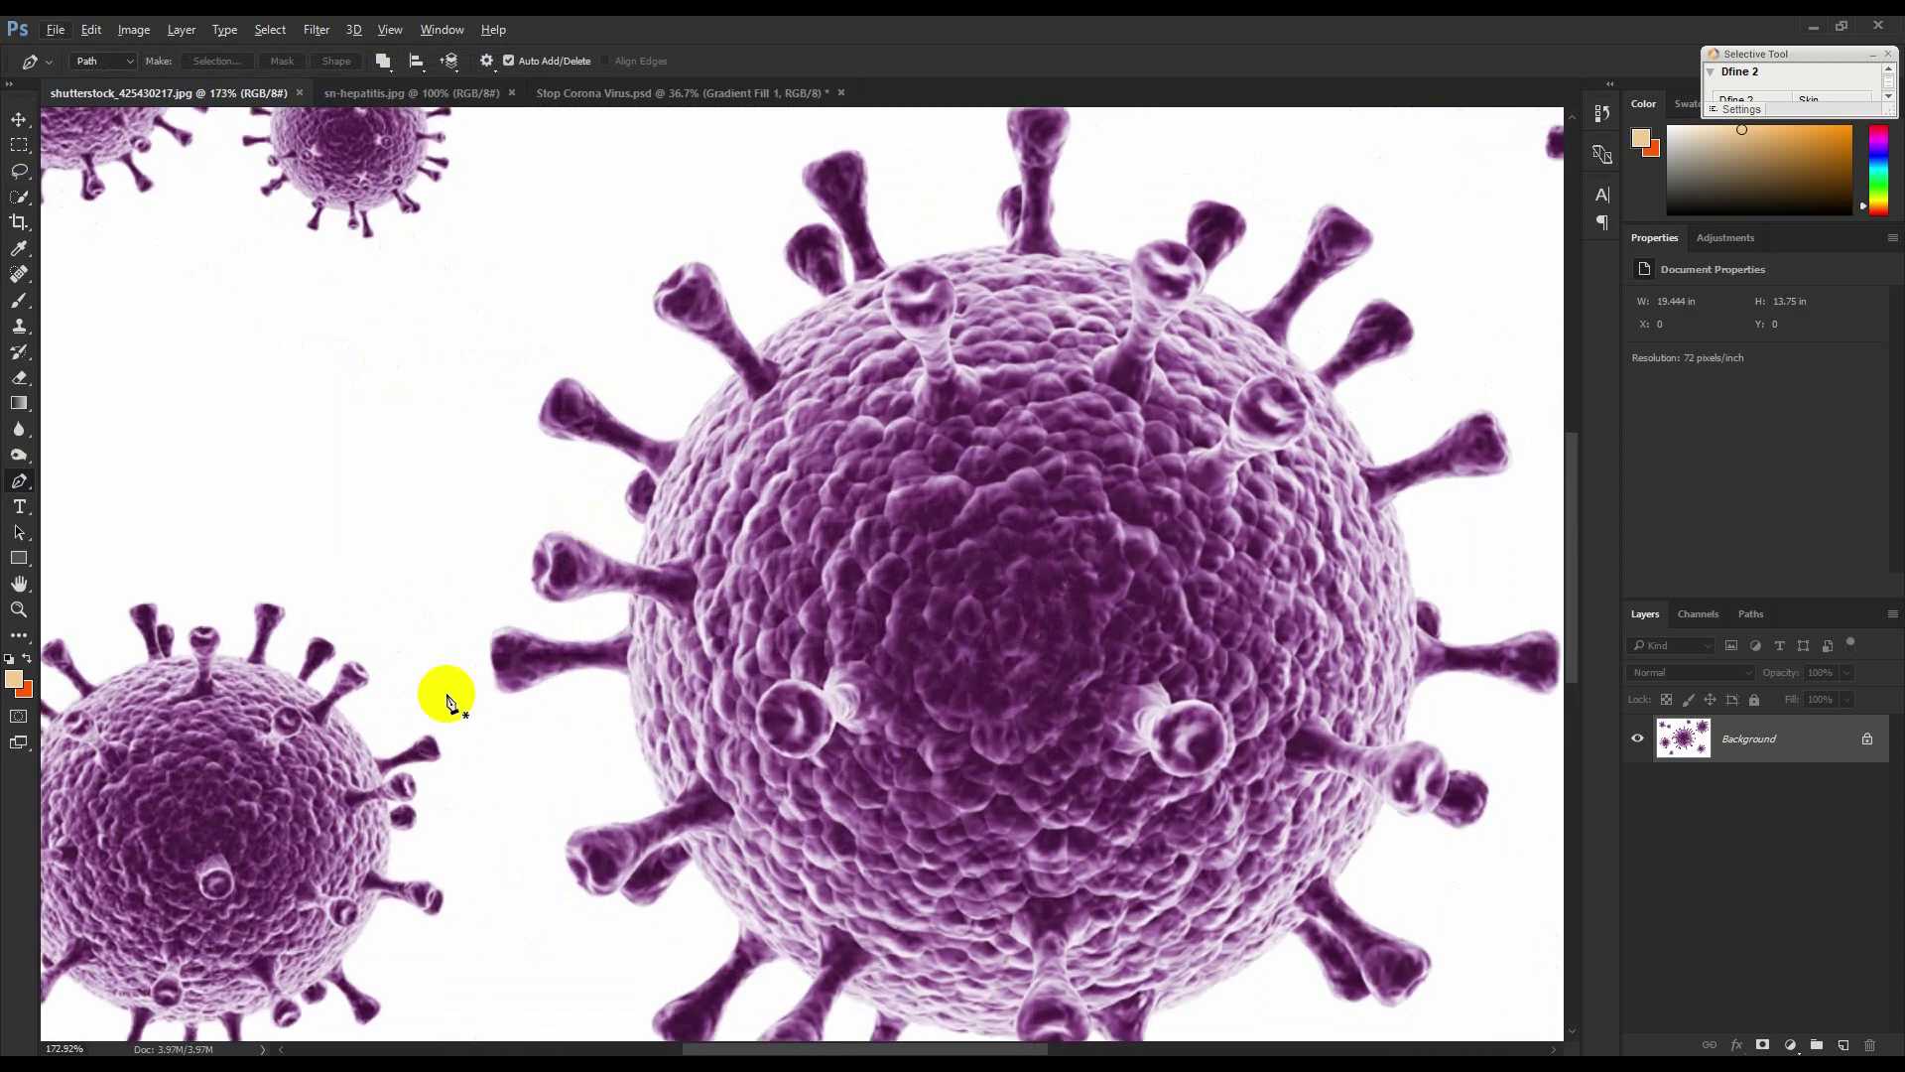
scroll(757, 328, up, 3)
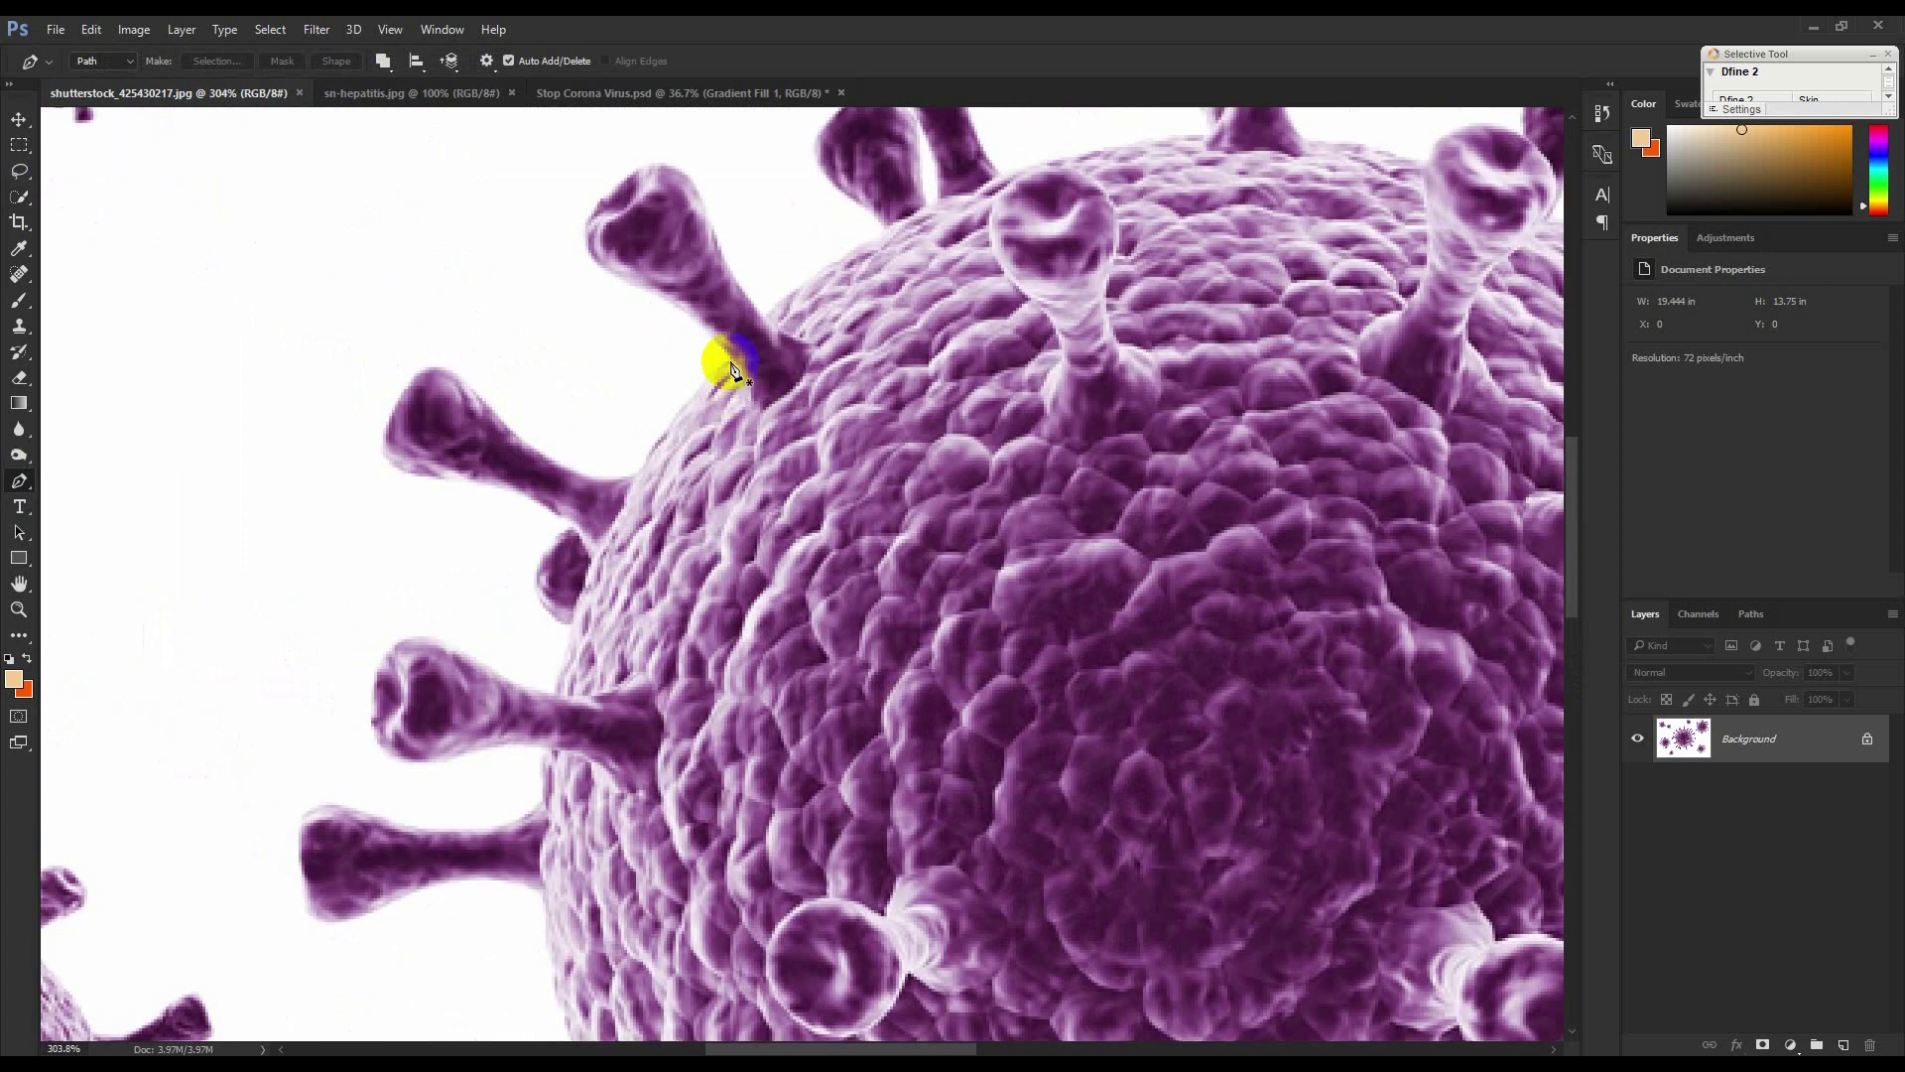
click(734, 359)
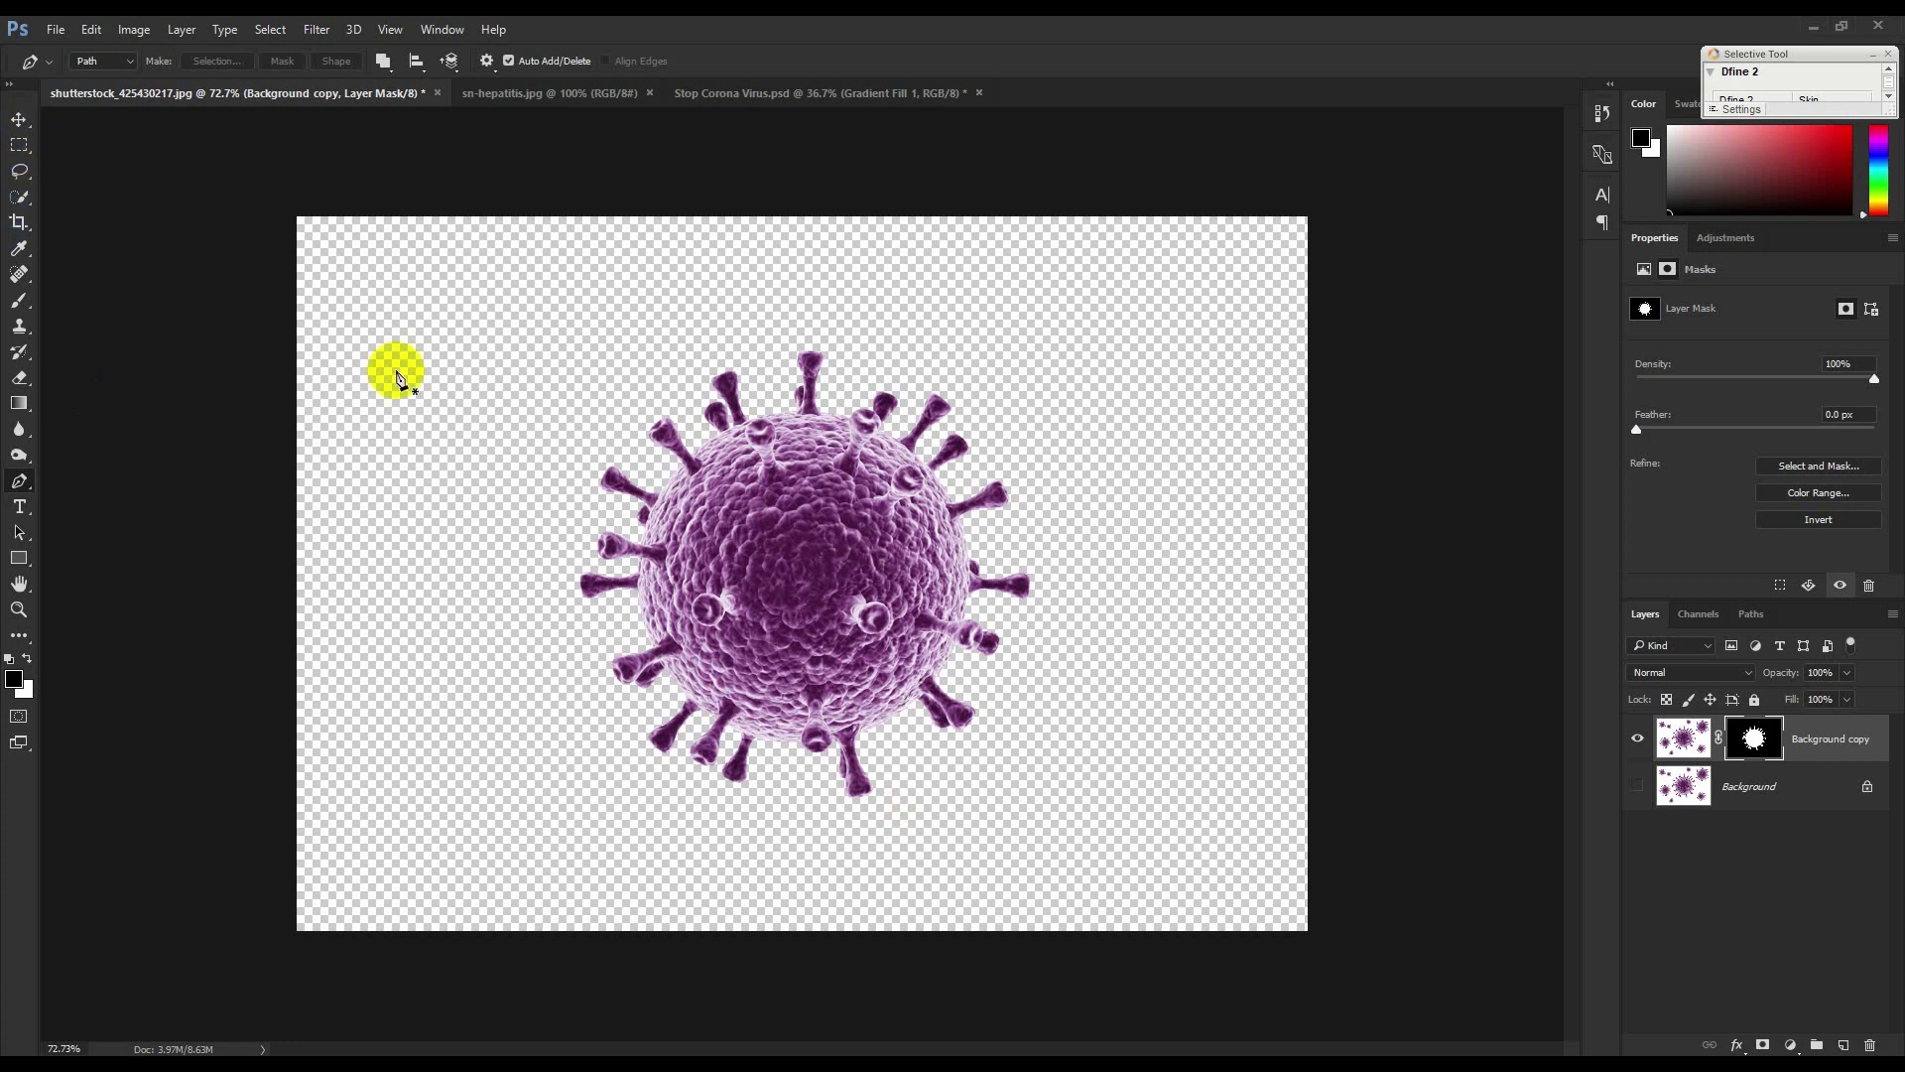
Convert the masked virus layer to a smart object, copy it into Stop Corona Virus.psd and return to the virus image.
click(19, 120)
mouse_move(828, 555)
mouse_down()
mouse_move(694, 556)
mouse_move(813, 562)
mouse_up()
right_click(1752, 740)
click(1632, 392)
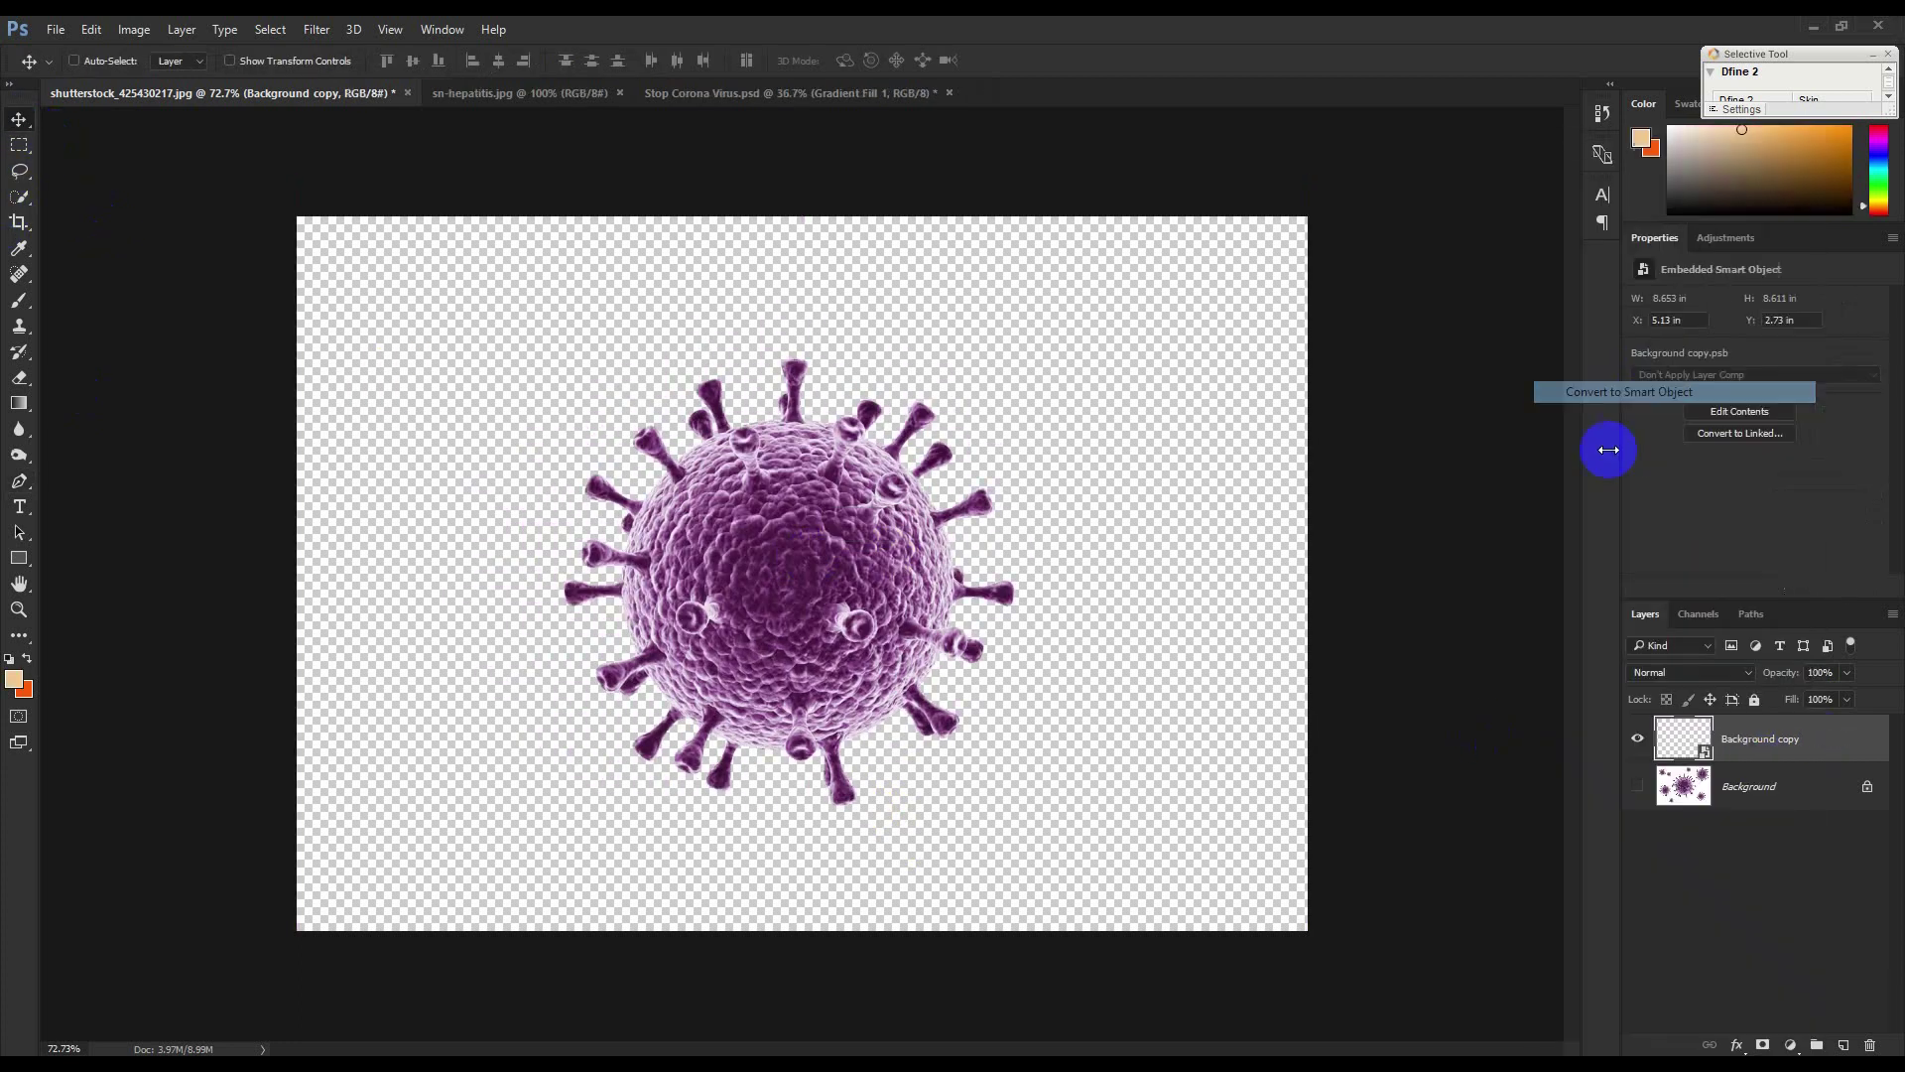
drag(795, 608, 519, 536)
click(319, 92)
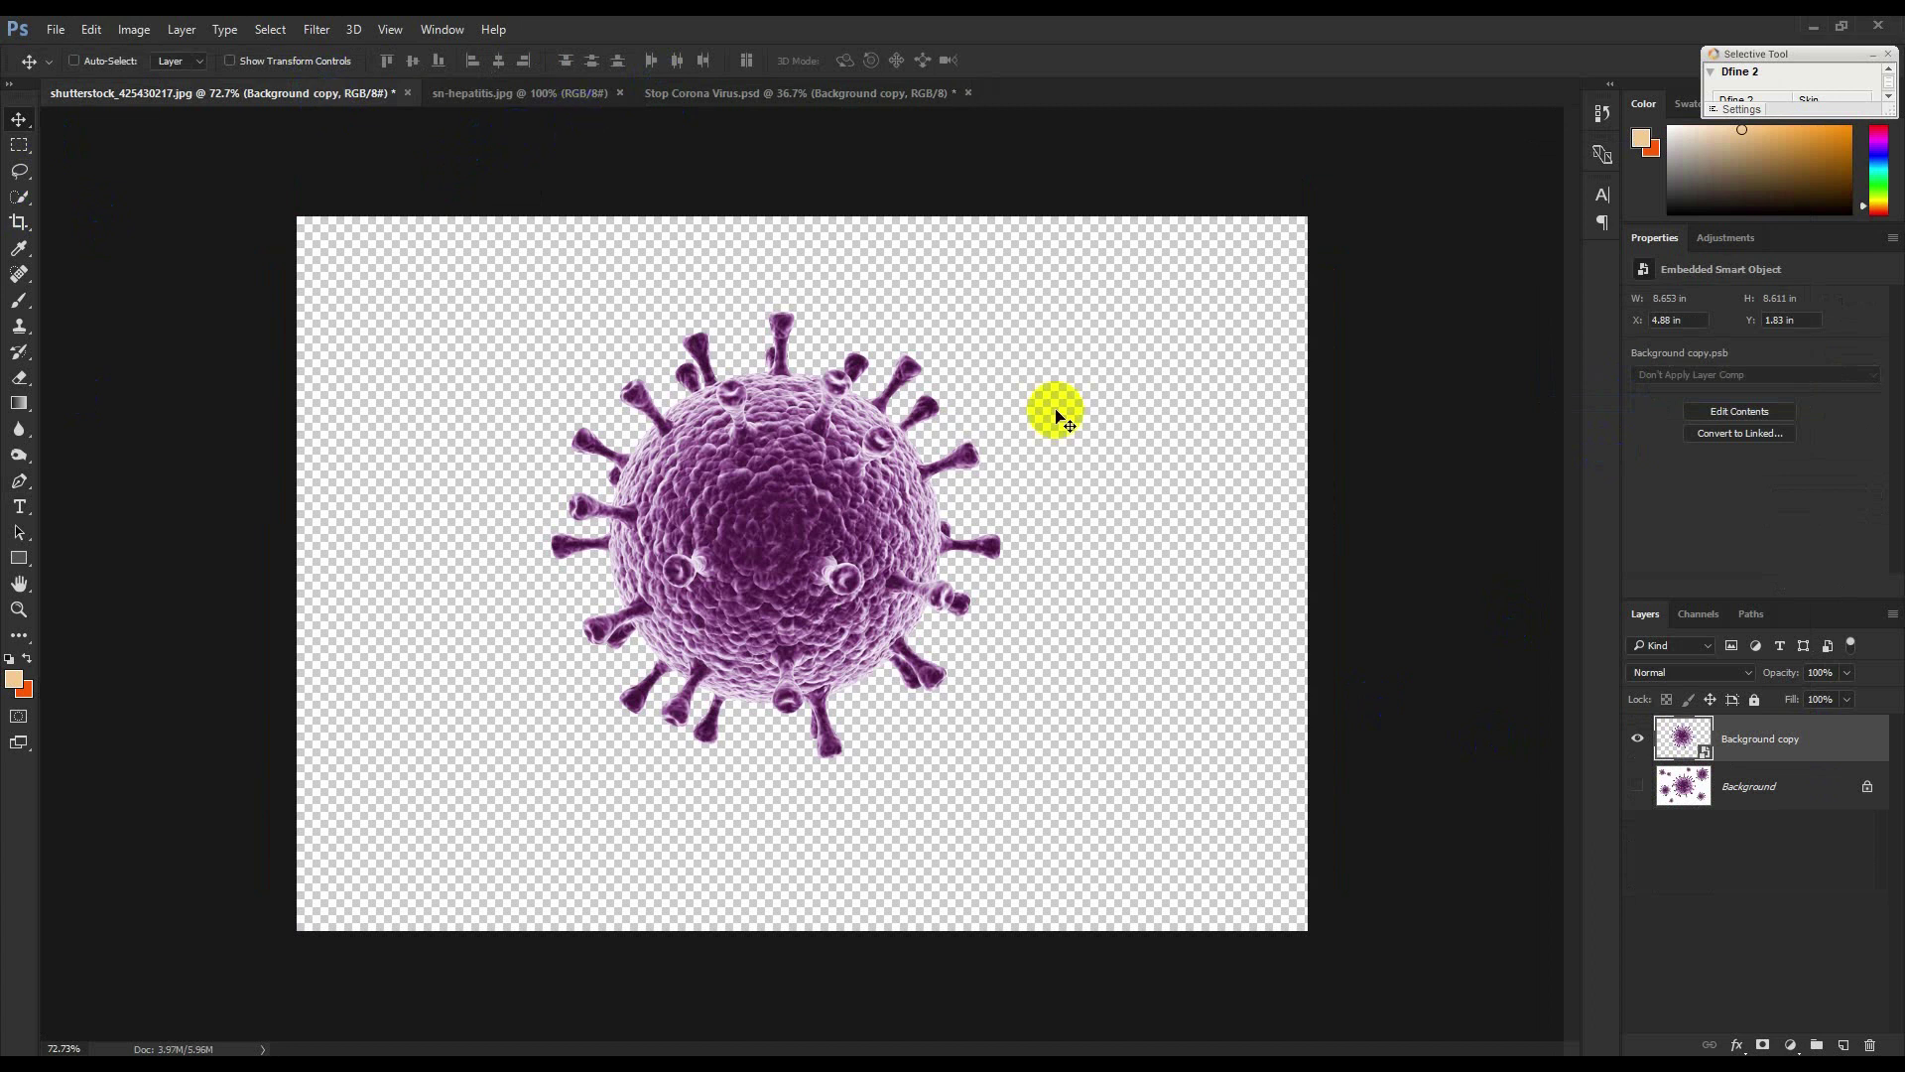
Show the Background layer and align the virus cut-out over the original large virus.
click(1638, 787)
mouse_move(781, 533)
mouse_down()
mouse_move(838, 538)
mouse_move(793, 555)
mouse_up()
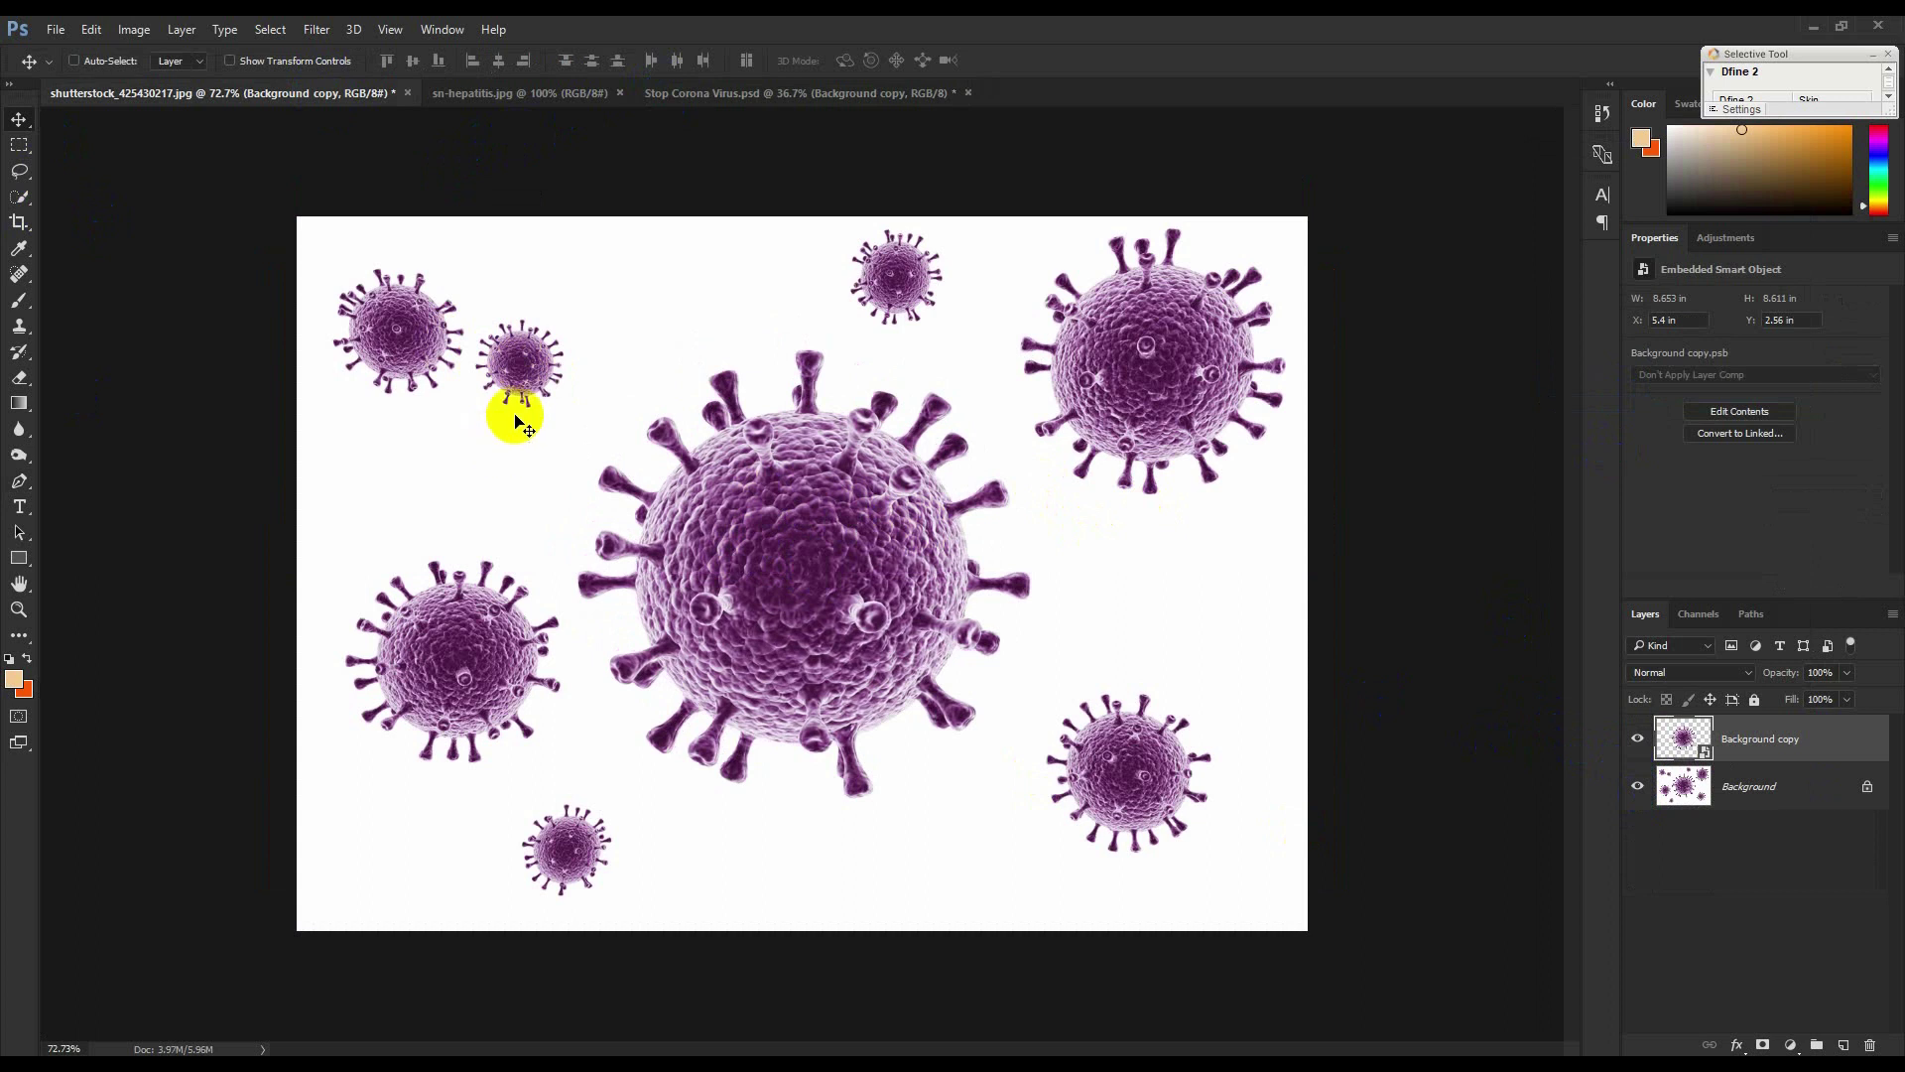
Duplicate the virus cut-out for each of the seven smaller viruses and scale every copy to cover its original.
click(784, 625)
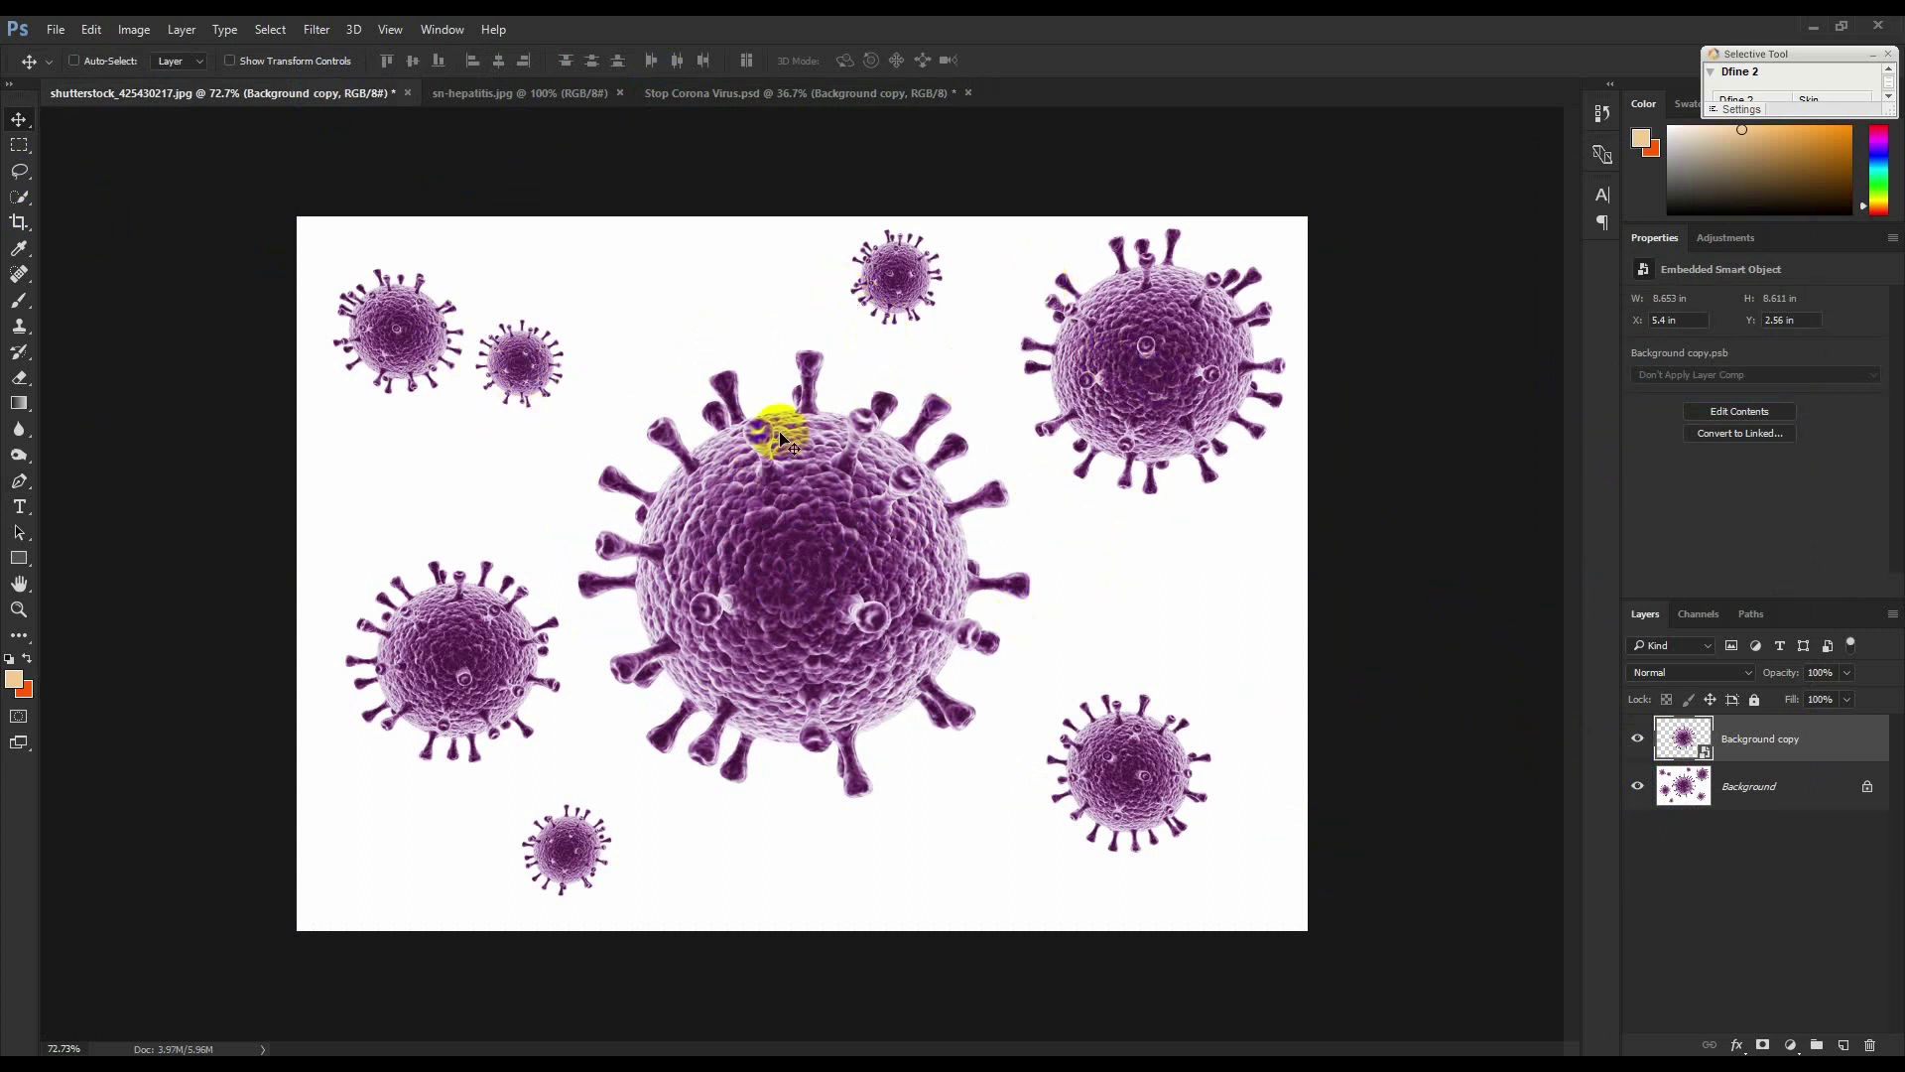
drag(947, 610, 1213, 489)
key(ctrl+t)
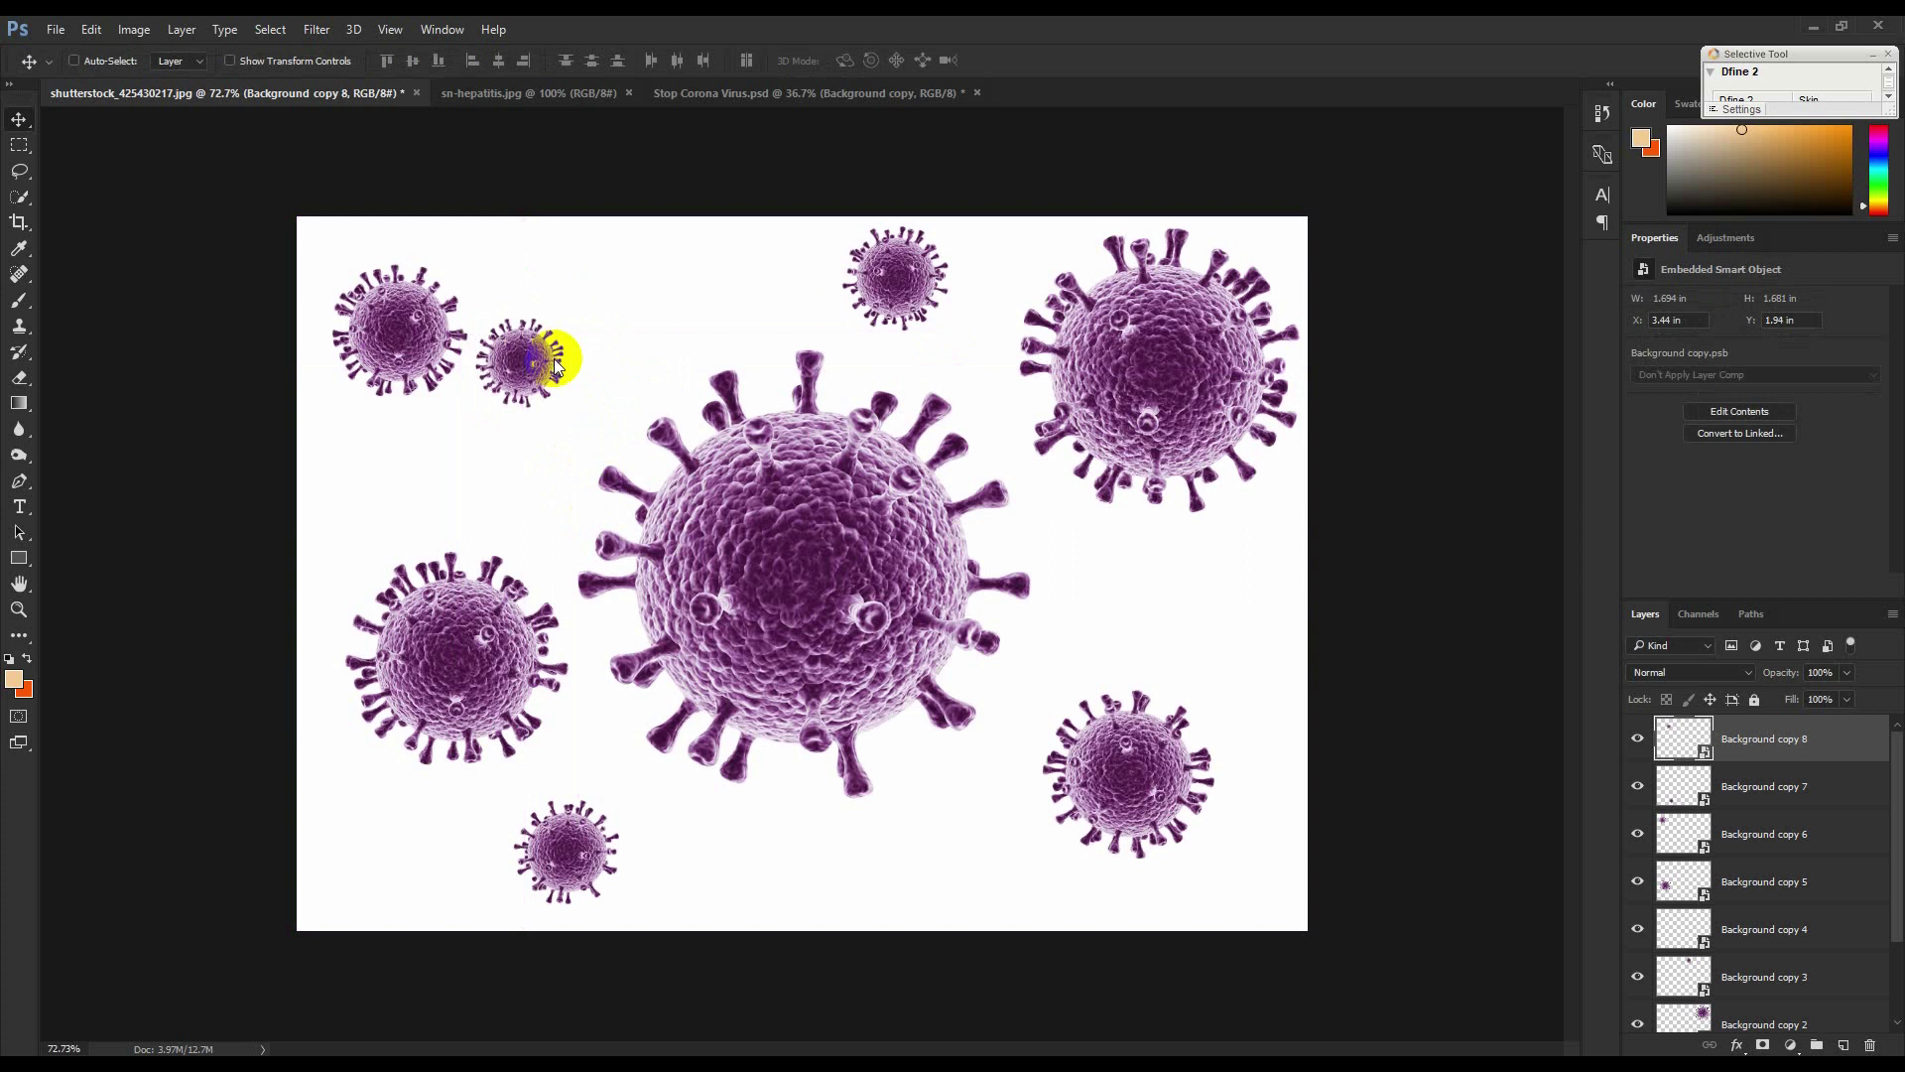
Select all the virus cut-out layers and copy them into Stop Corona Virus.psd directly above the gradient fill, replacing the earlier single-virus copy.
scroll(1779, 829, down, 2)
shift+click(1783, 958)
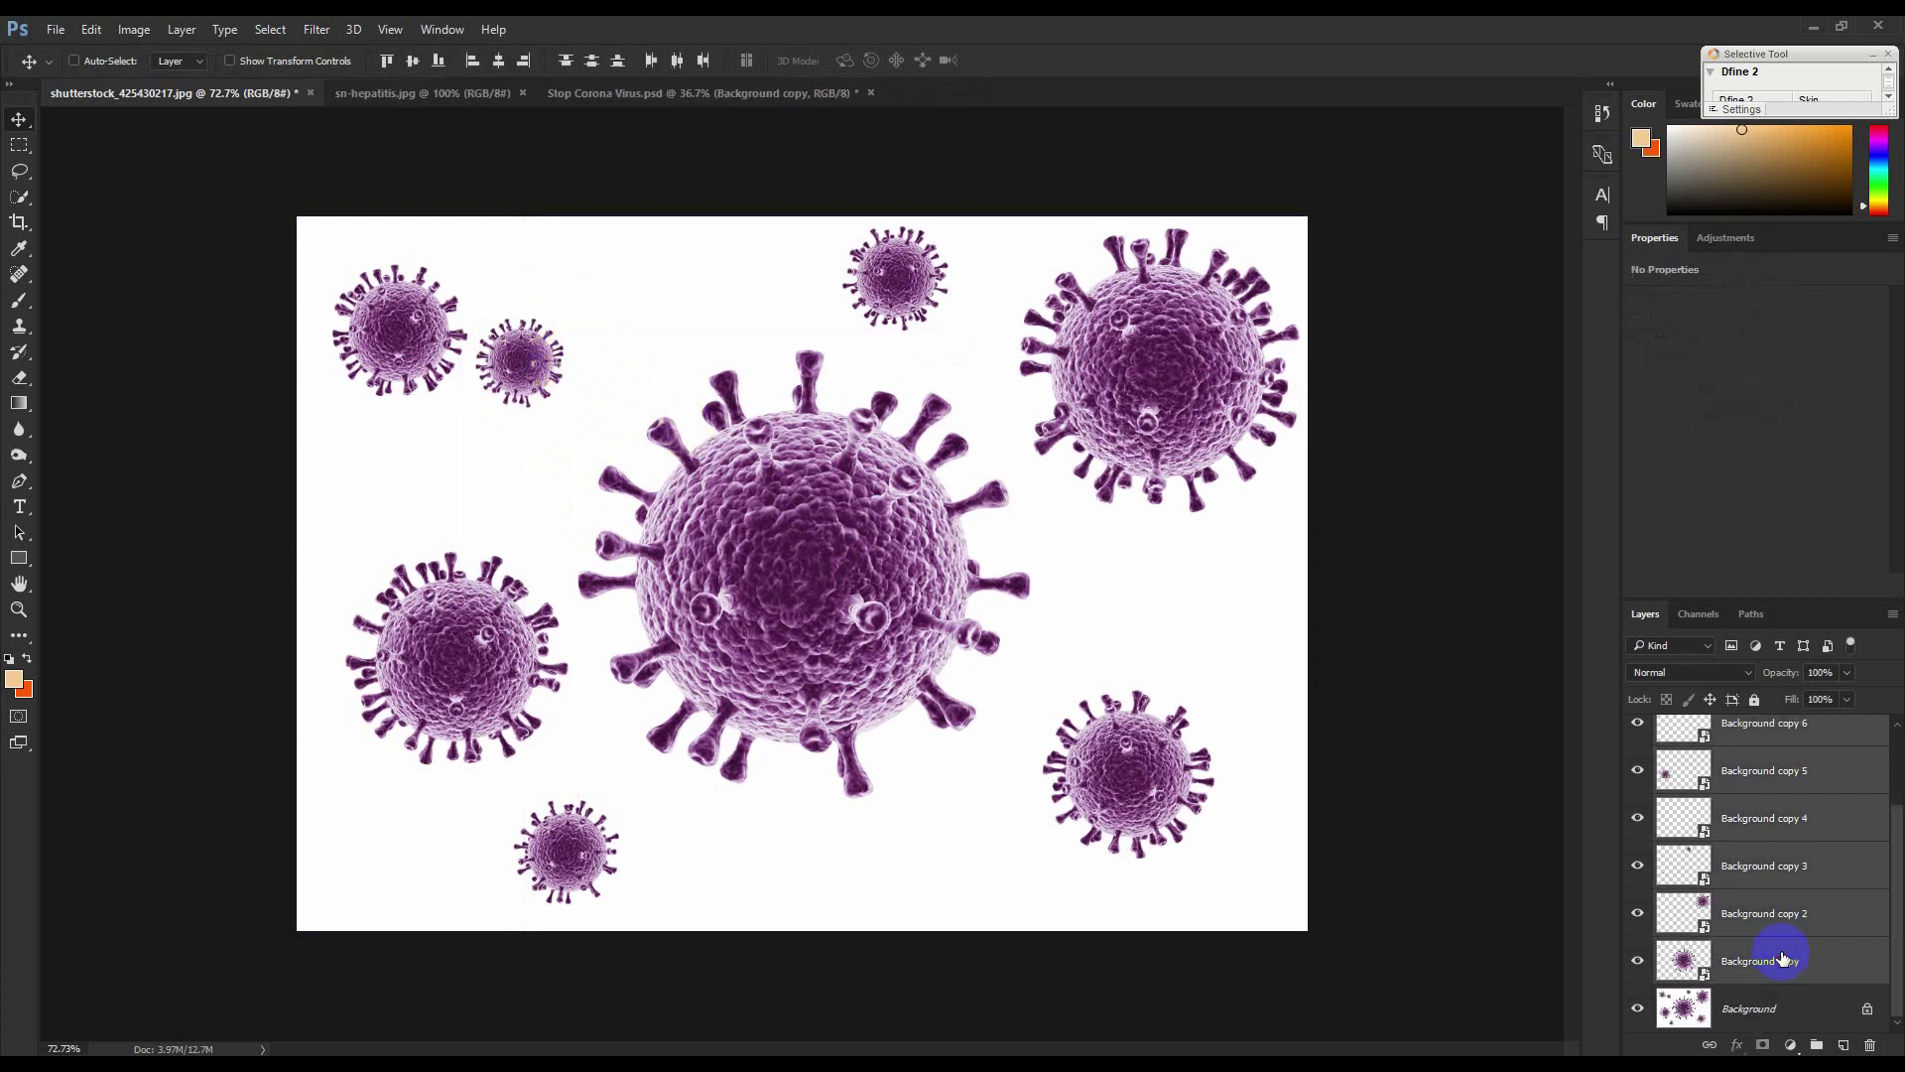
click(694, 92)
click(1658, 813)
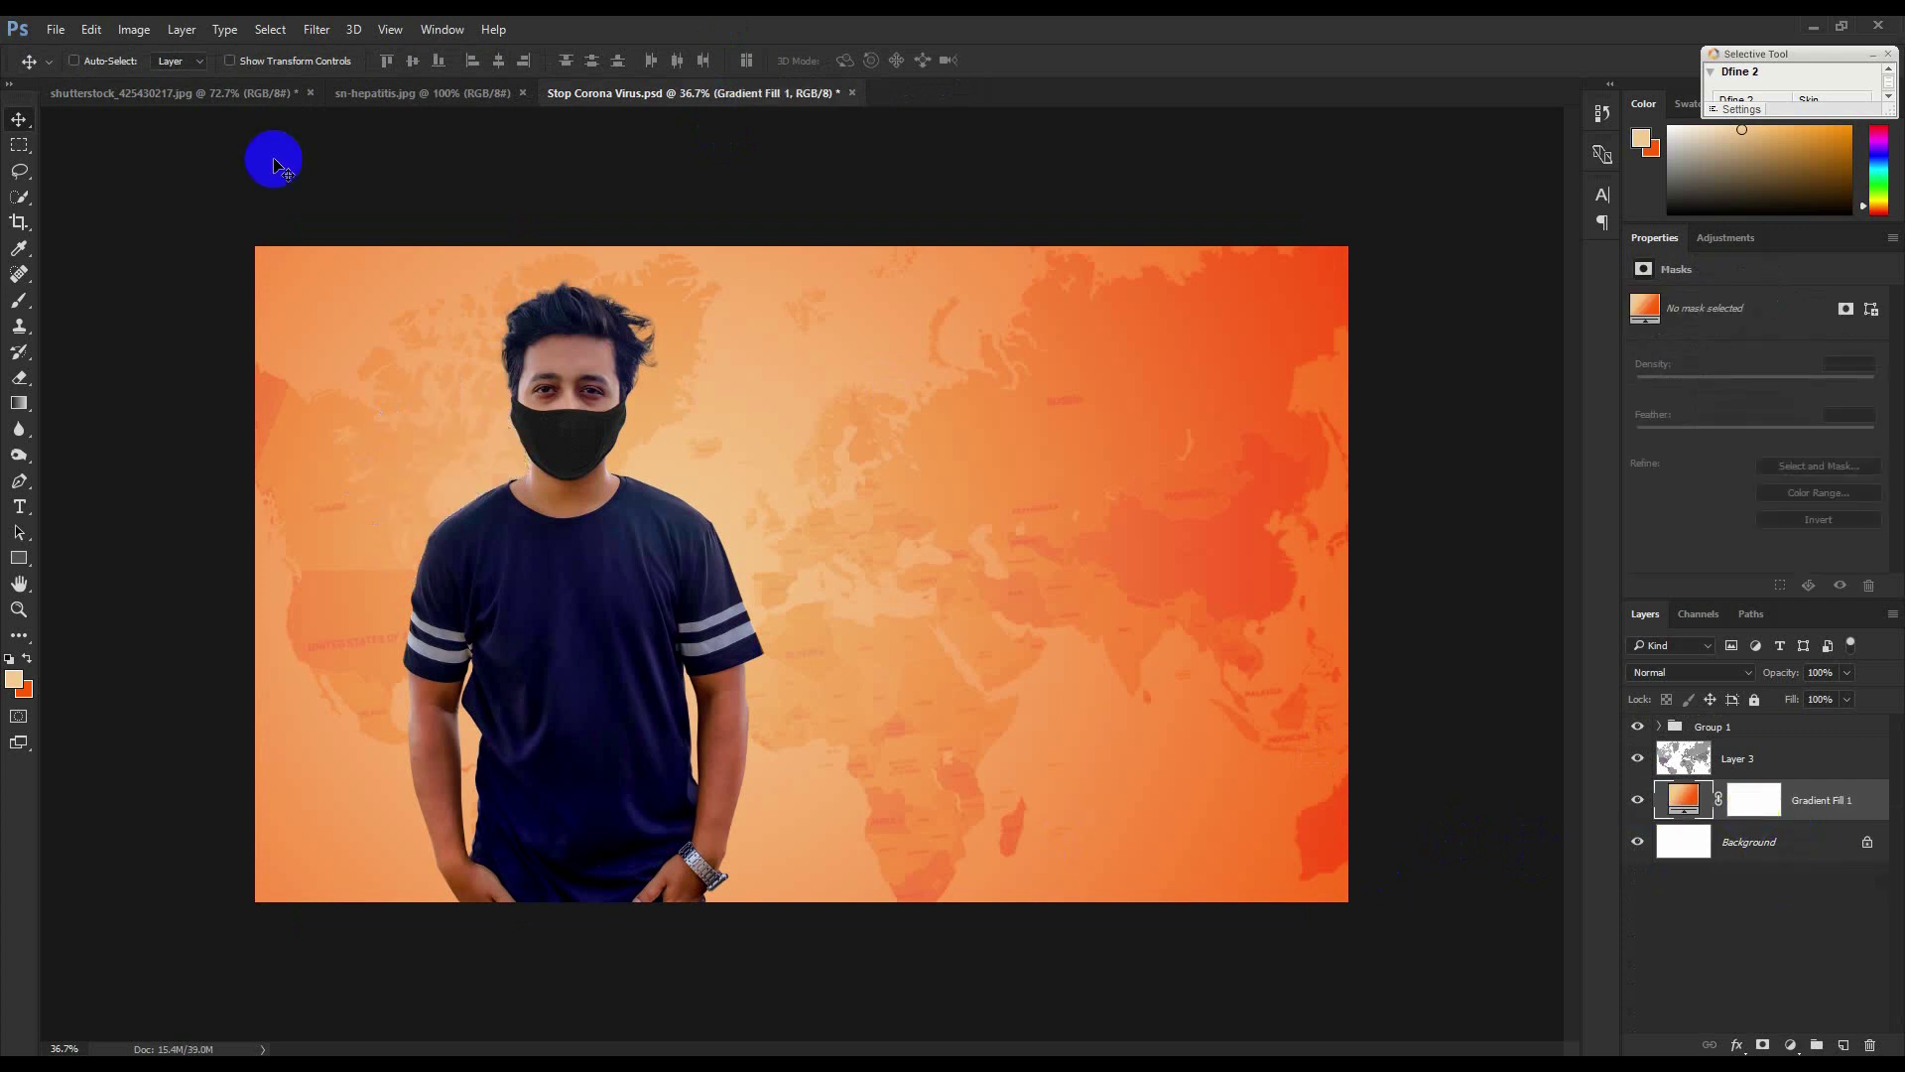
click(192, 93)
drag(799, 496, 703, 611)
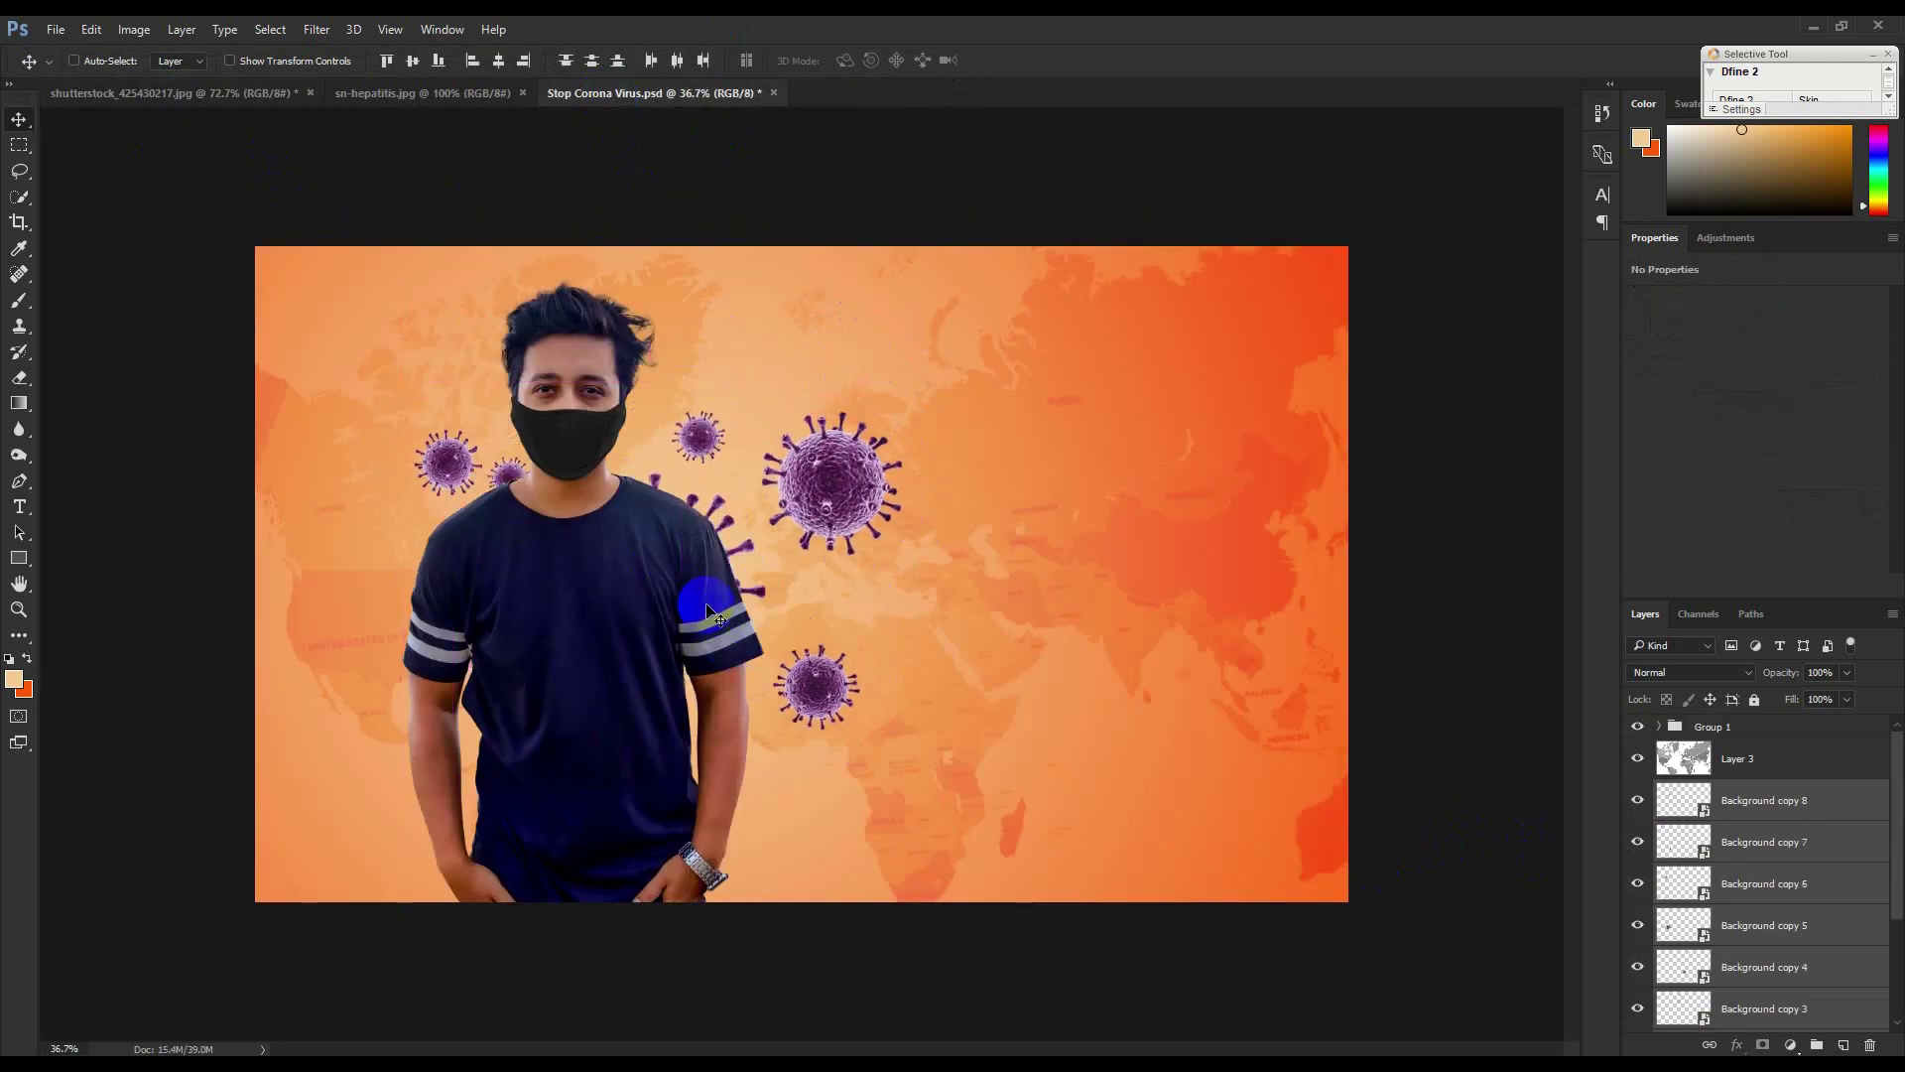
Move the virus layers above the world map layer and enlarge them together to spread across the canvas.
drag(1746, 819, 1735, 749)
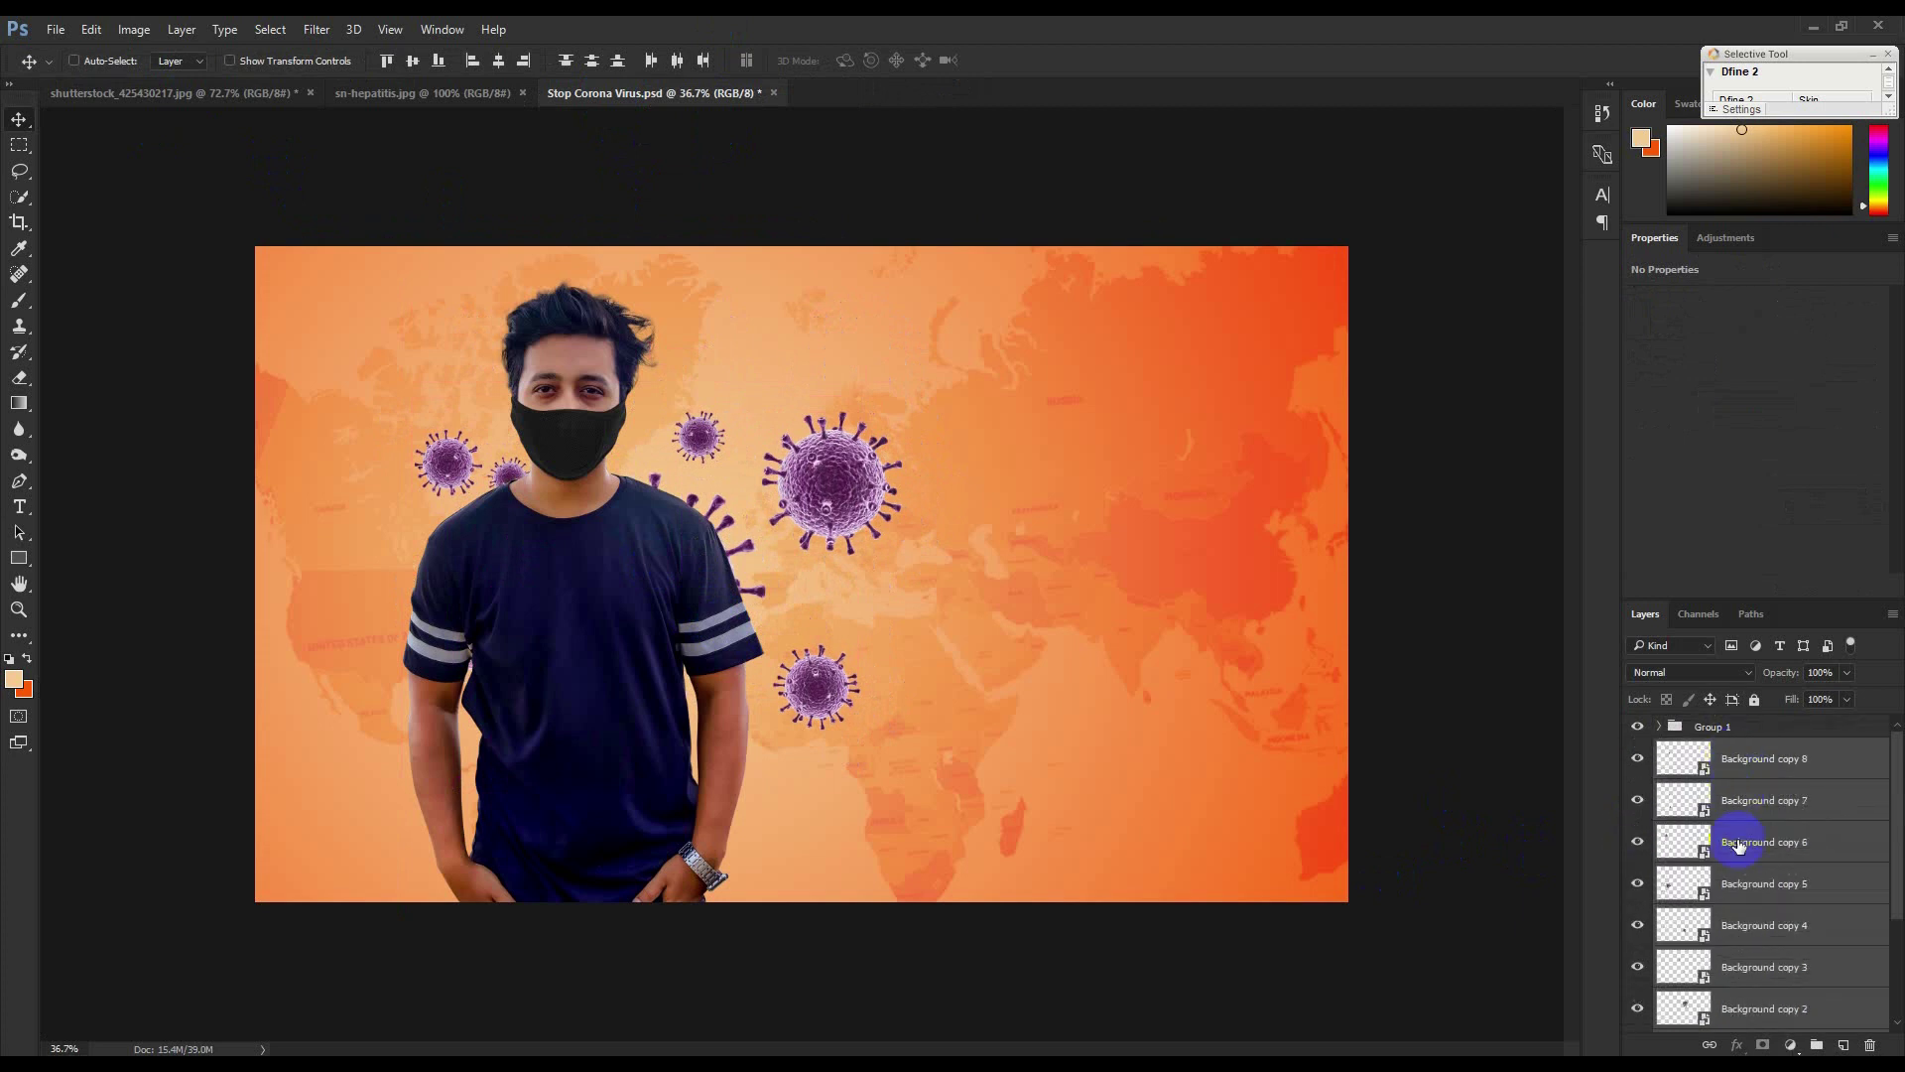
mouse_move(880, 577)
mouse_down()
mouse_move(992, 506)
mouse_move(878, 503)
mouse_move(855, 573)
mouse_up()
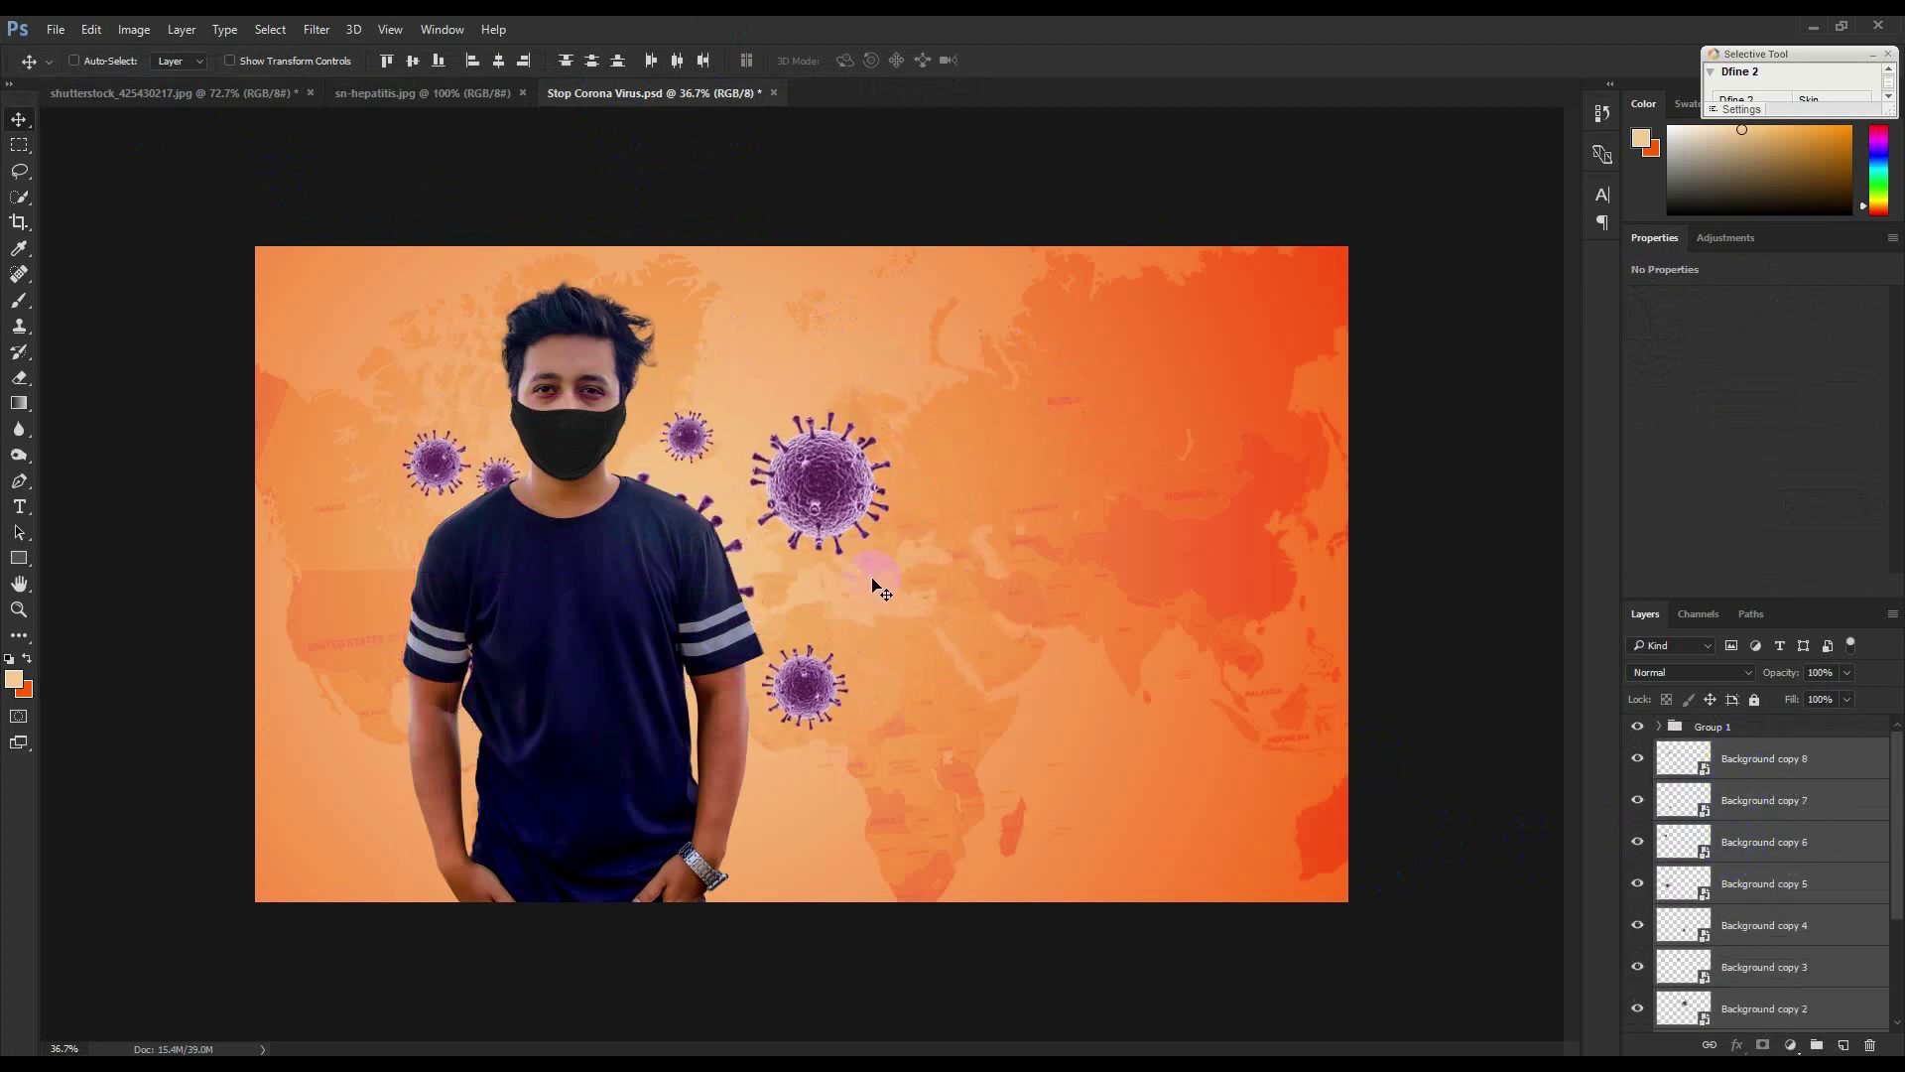
key(ctrl+t)
drag(890, 755, 1183, 958)
drag(1081, 791, 1047, 773)
key(Return)
Reposition the Background copy 2, 3 and 4 viruses, placing the second-largest one in the upper right of the image.
click(1765, 1008)
drag(898, 632, 1114, 671)
click(1737, 967)
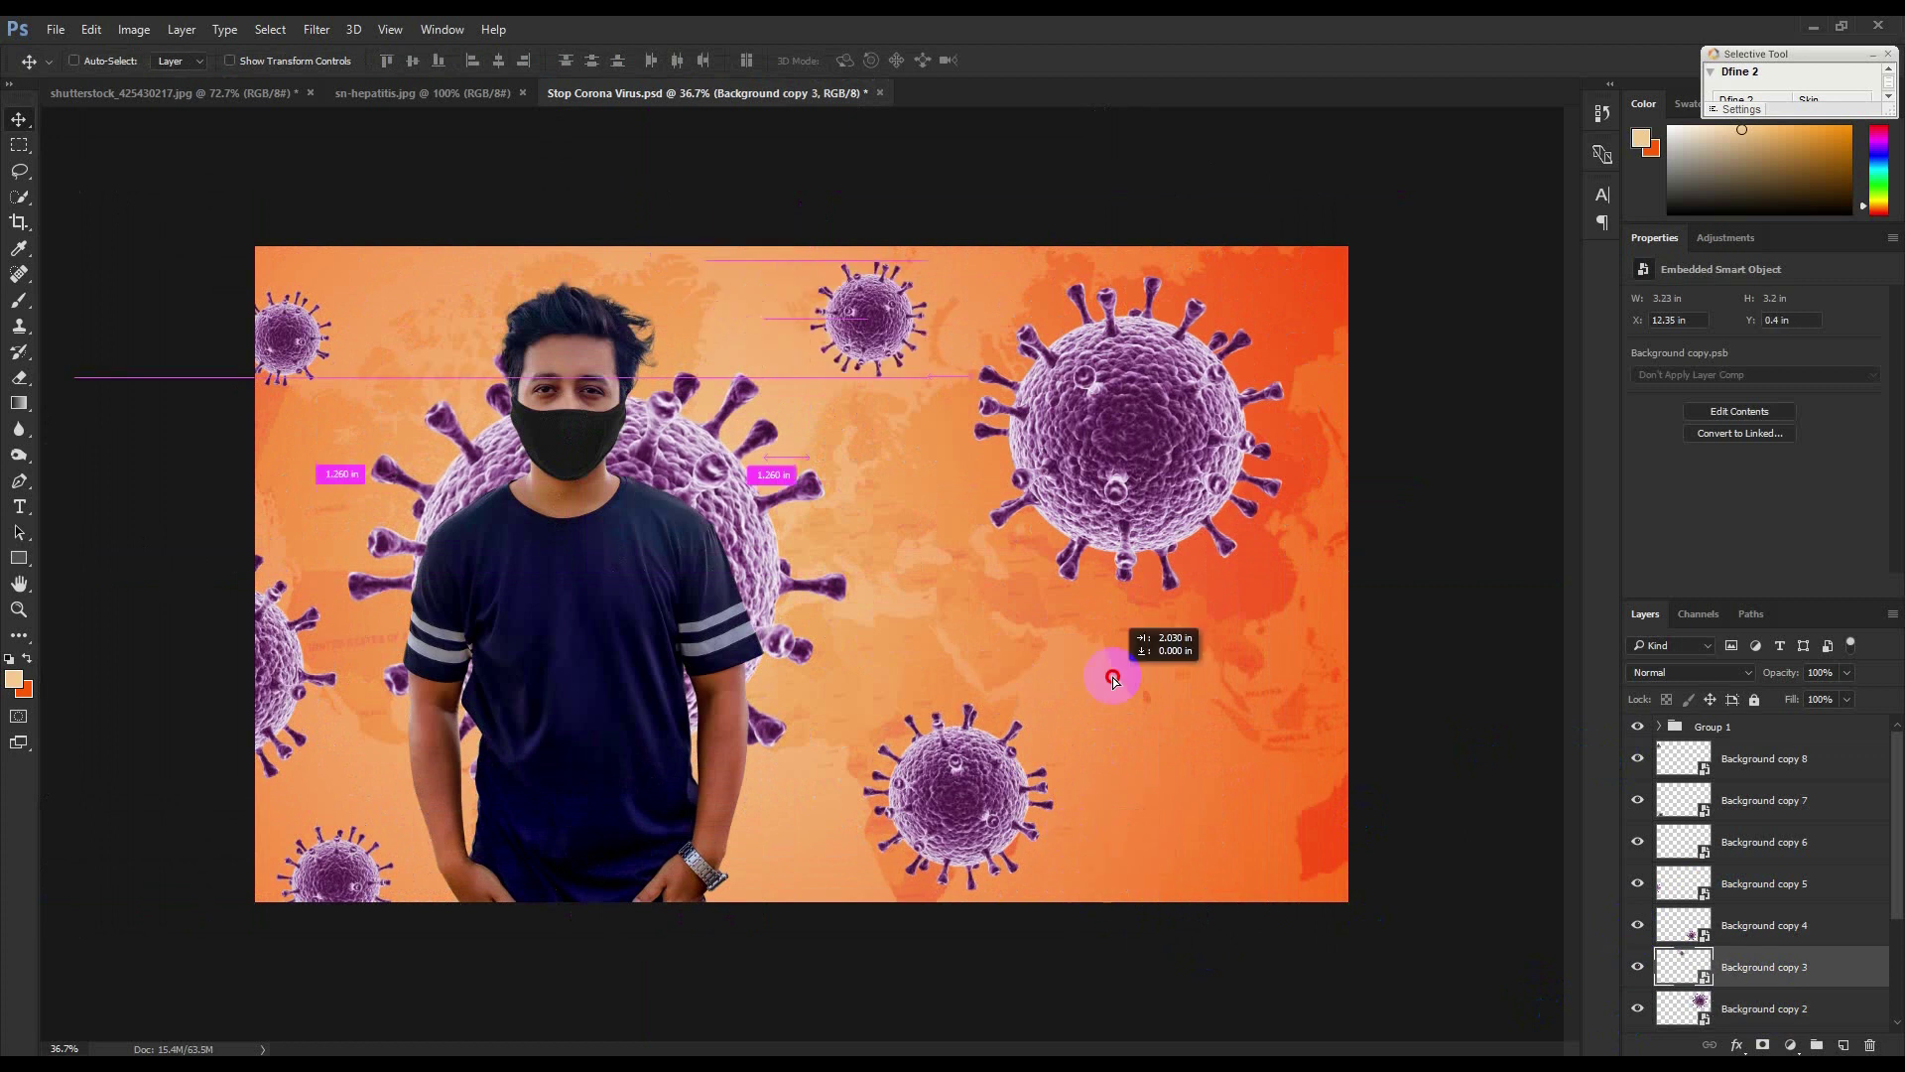
click(1737, 925)
drag(1032, 921, 1416, 961)
Reposition the viruses on Background copy 5, 6, 7 and 8 to spread them around the image.
click(1737, 883)
drag(536, 699, 595, 723)
click(1737, 842)
drag(602, 871, 751, 858)
drag(352, 515, 480, 424)
click(1764, 800)
drag(293, 557, 372, 536)
click(1764, 758)
drag(289, 409, 1346, 938)
Add duplicate viruses in the gaps at the centre and right of the image and resize them individually.
key(ctrl+t)
key(Return)
drag(1008, 779, 1269, 625)
key(ctrl+t)
drag(1361, 746, 1244, 695)
key(Return)
alt+drag(1260, 686, 950, 548)
key(ctrl+t)
key(Return)
Adjust the position of the largest virus behind the man and rotate it about 45 degrees.
ctrl+click(765, 692)
drag(765, 692, 750, 637)
key(ctrl+t)
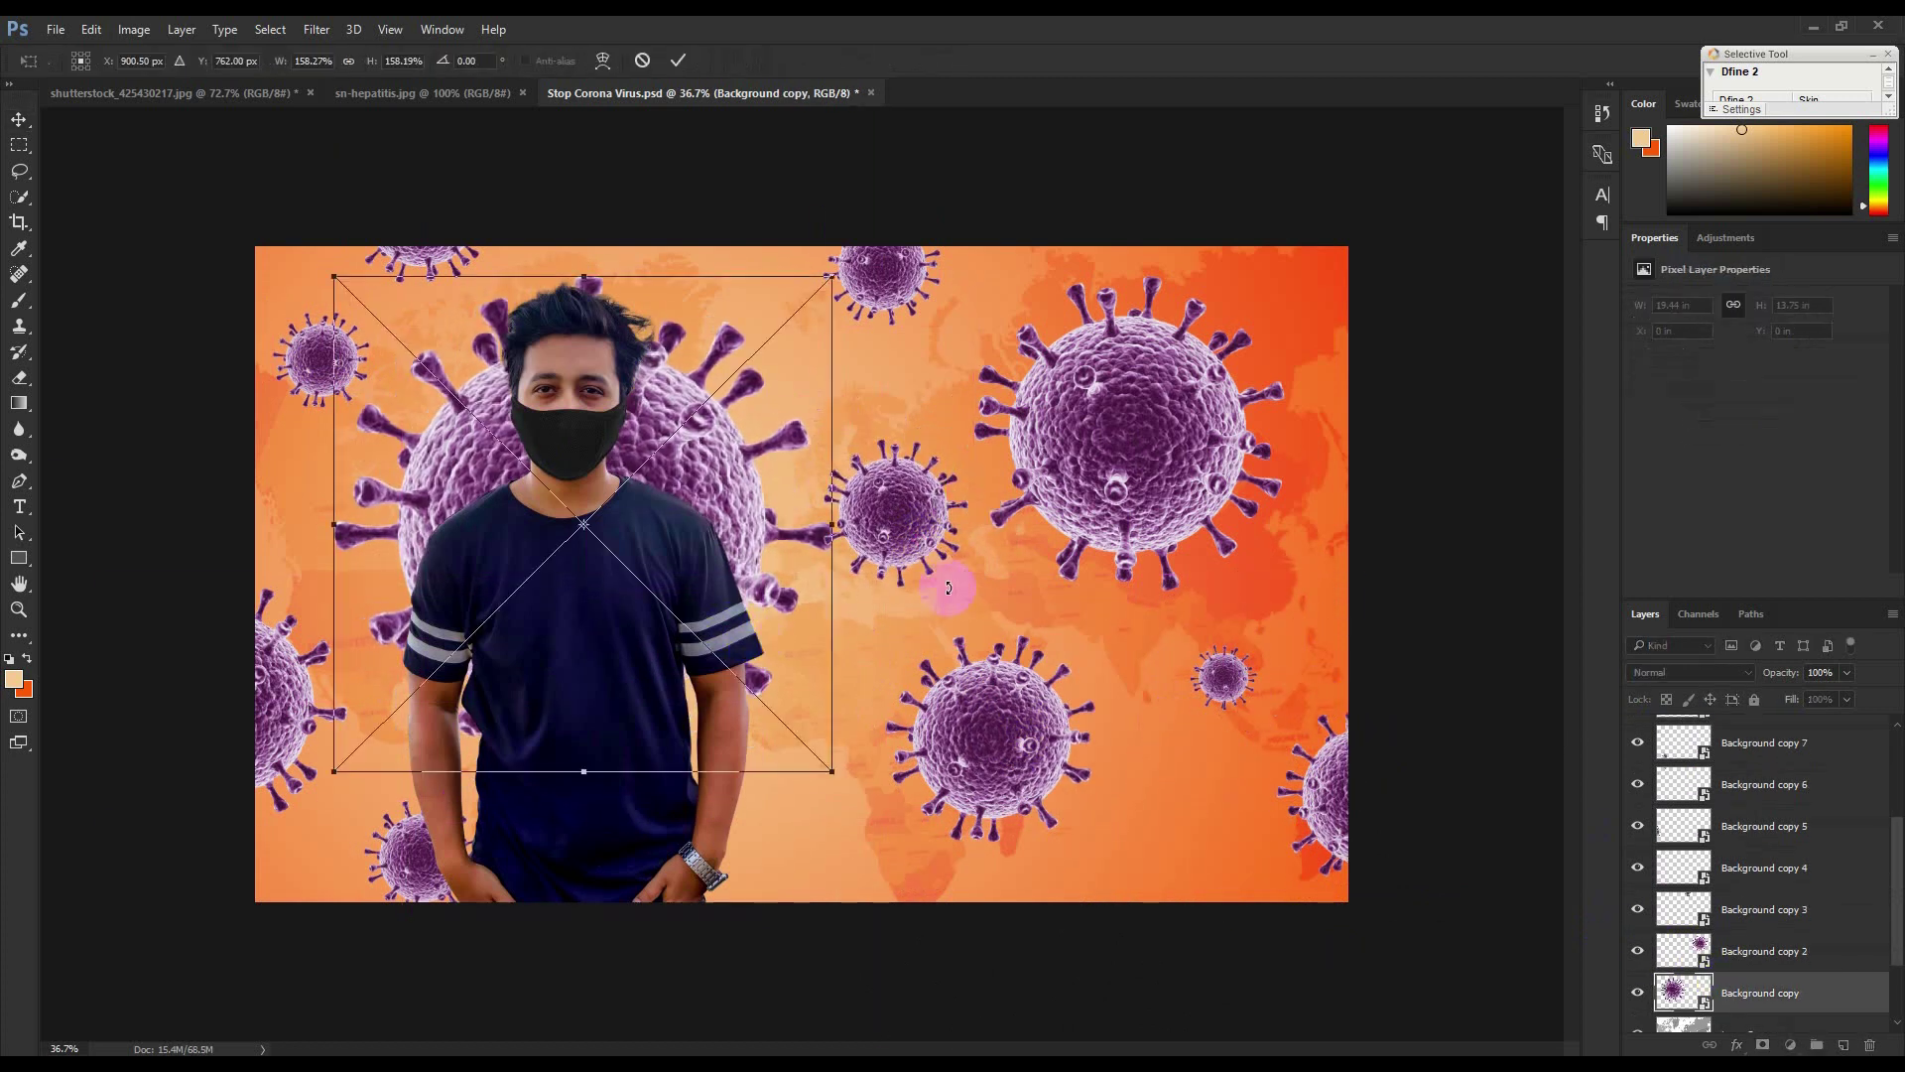
drag(952, 586, 816, 814)
key(Return)
alt+drag(728, 578, 724, 575)
Place a copy of the largest virus in front of the man at the bottom centre, enlarged to about 224% and rotated.
drag(1729, 982, 1711, 718)
drag(705, 365, 848, 806)
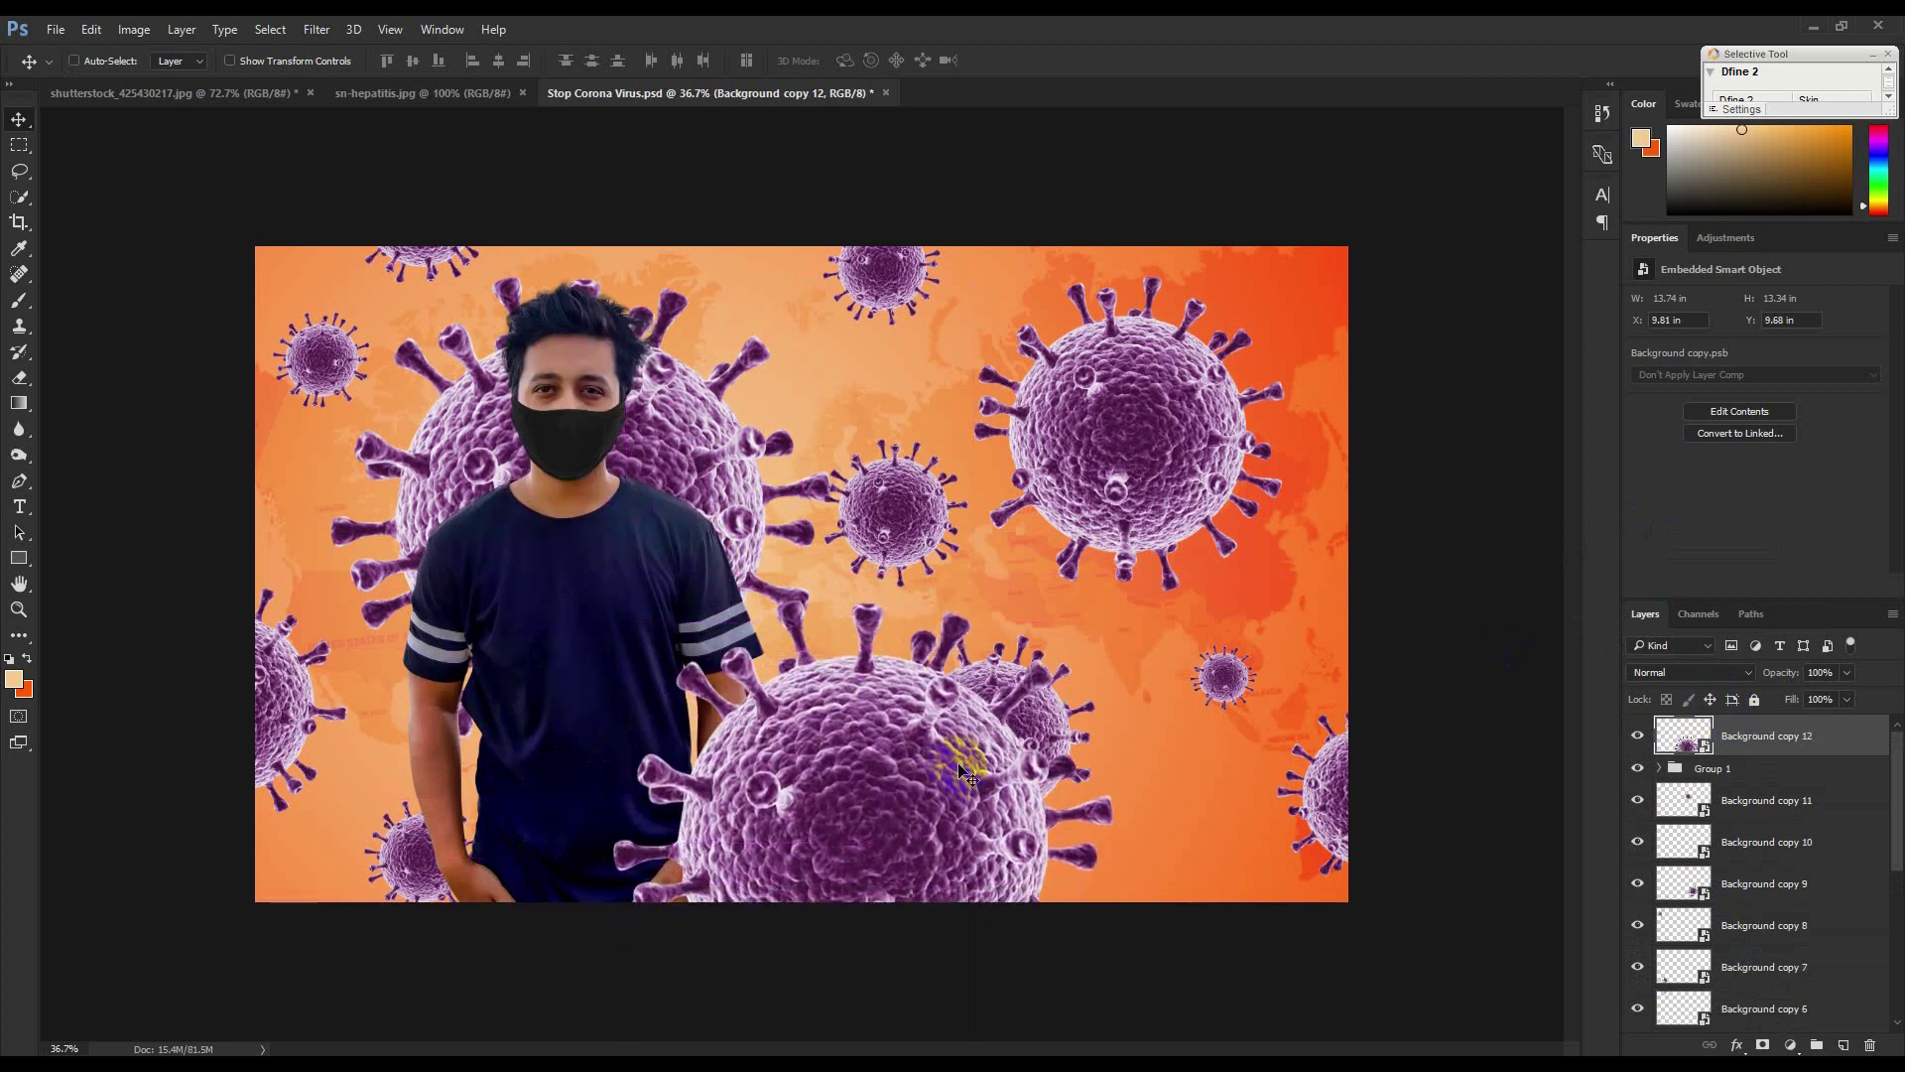
key(ctrl+t)
key(ctrl+0)
scroll(932, 762, down, 2)
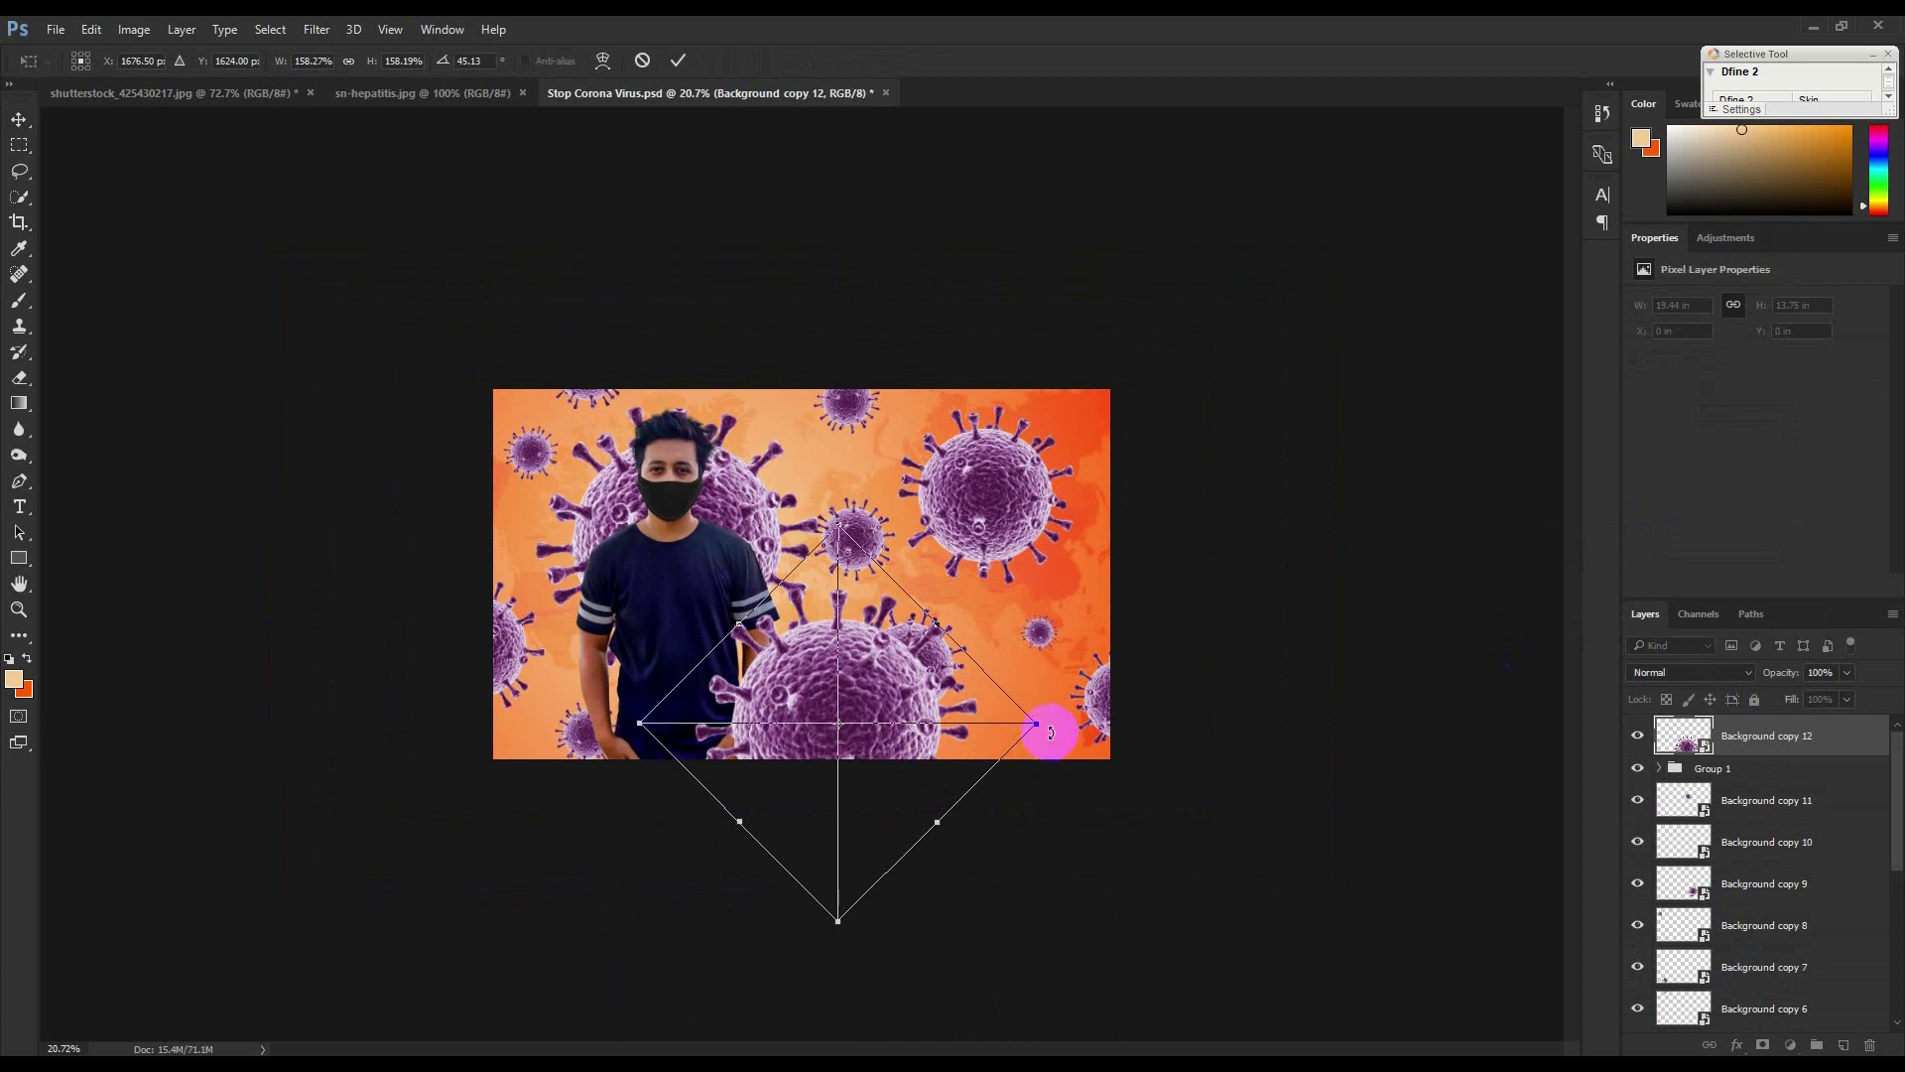
drag(1040, 725, 1113, 784)
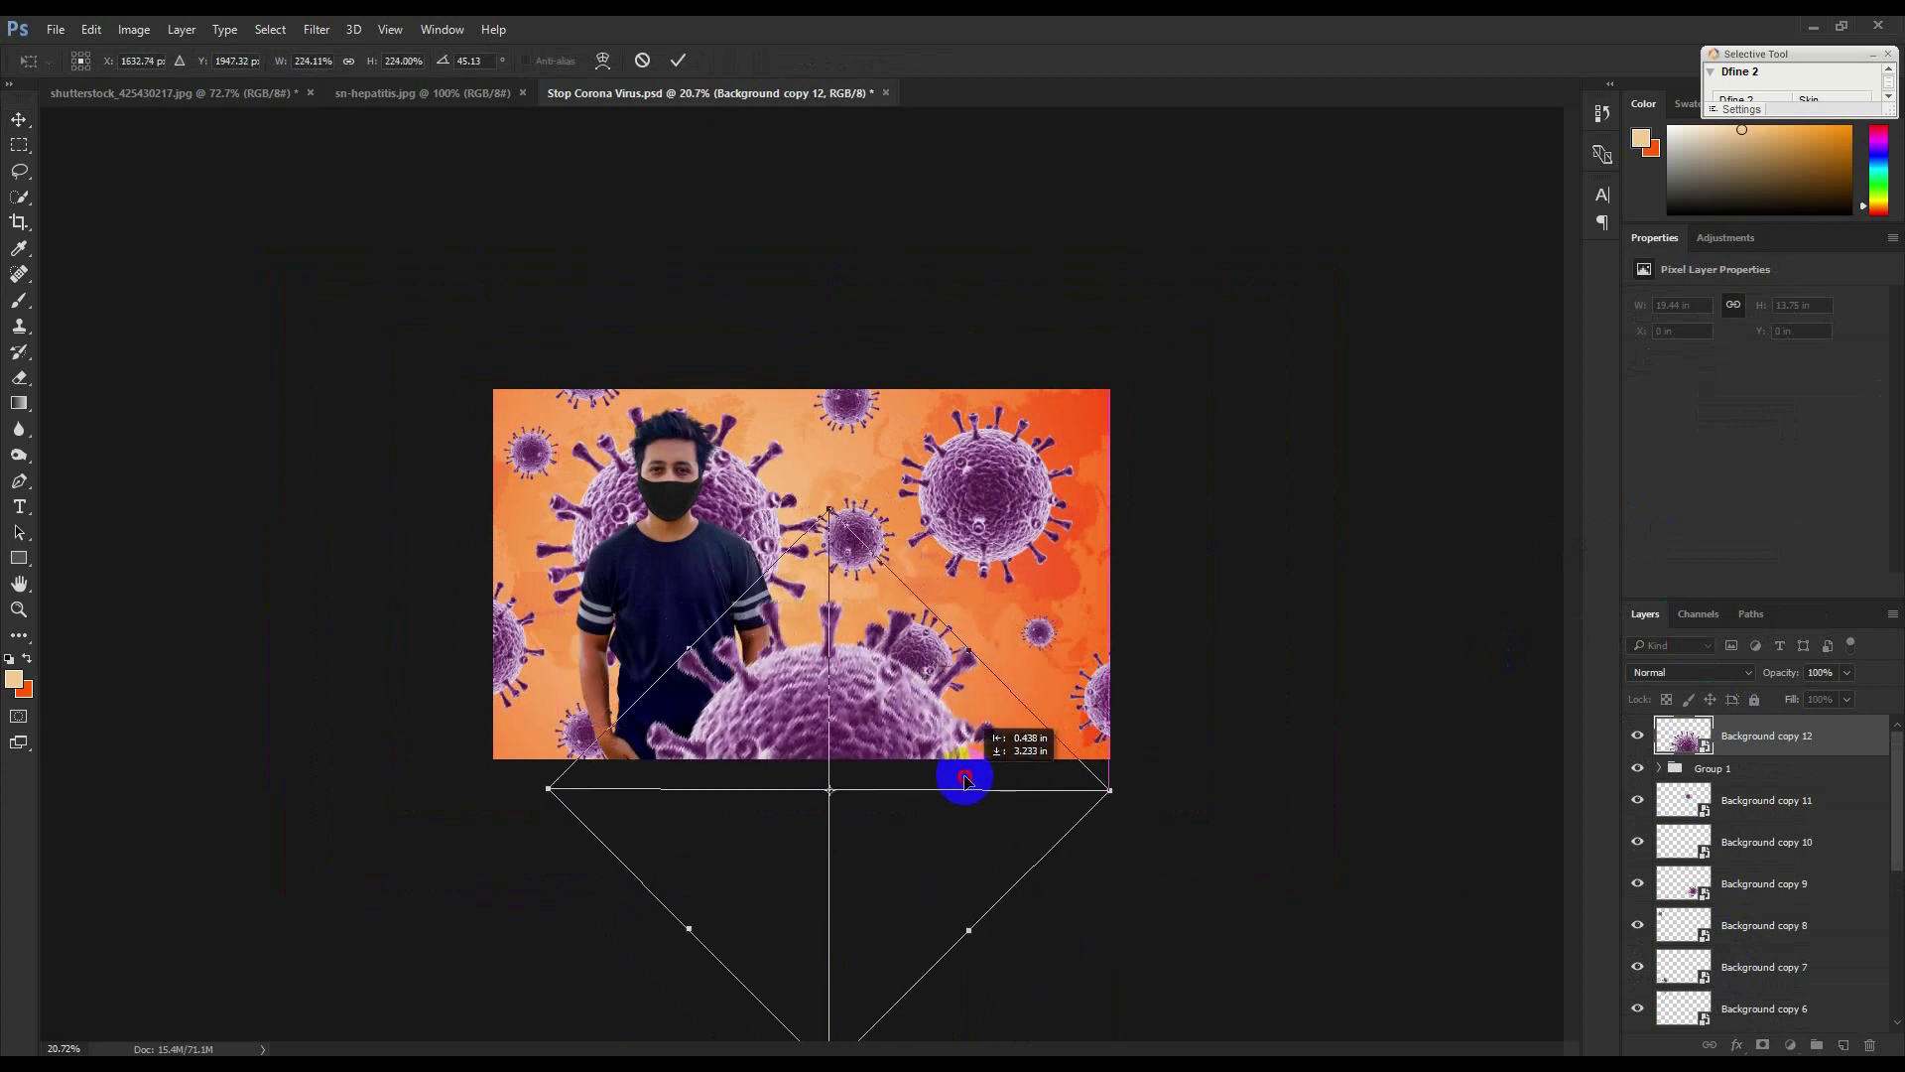
drag(1157, 694, 1161, 850)
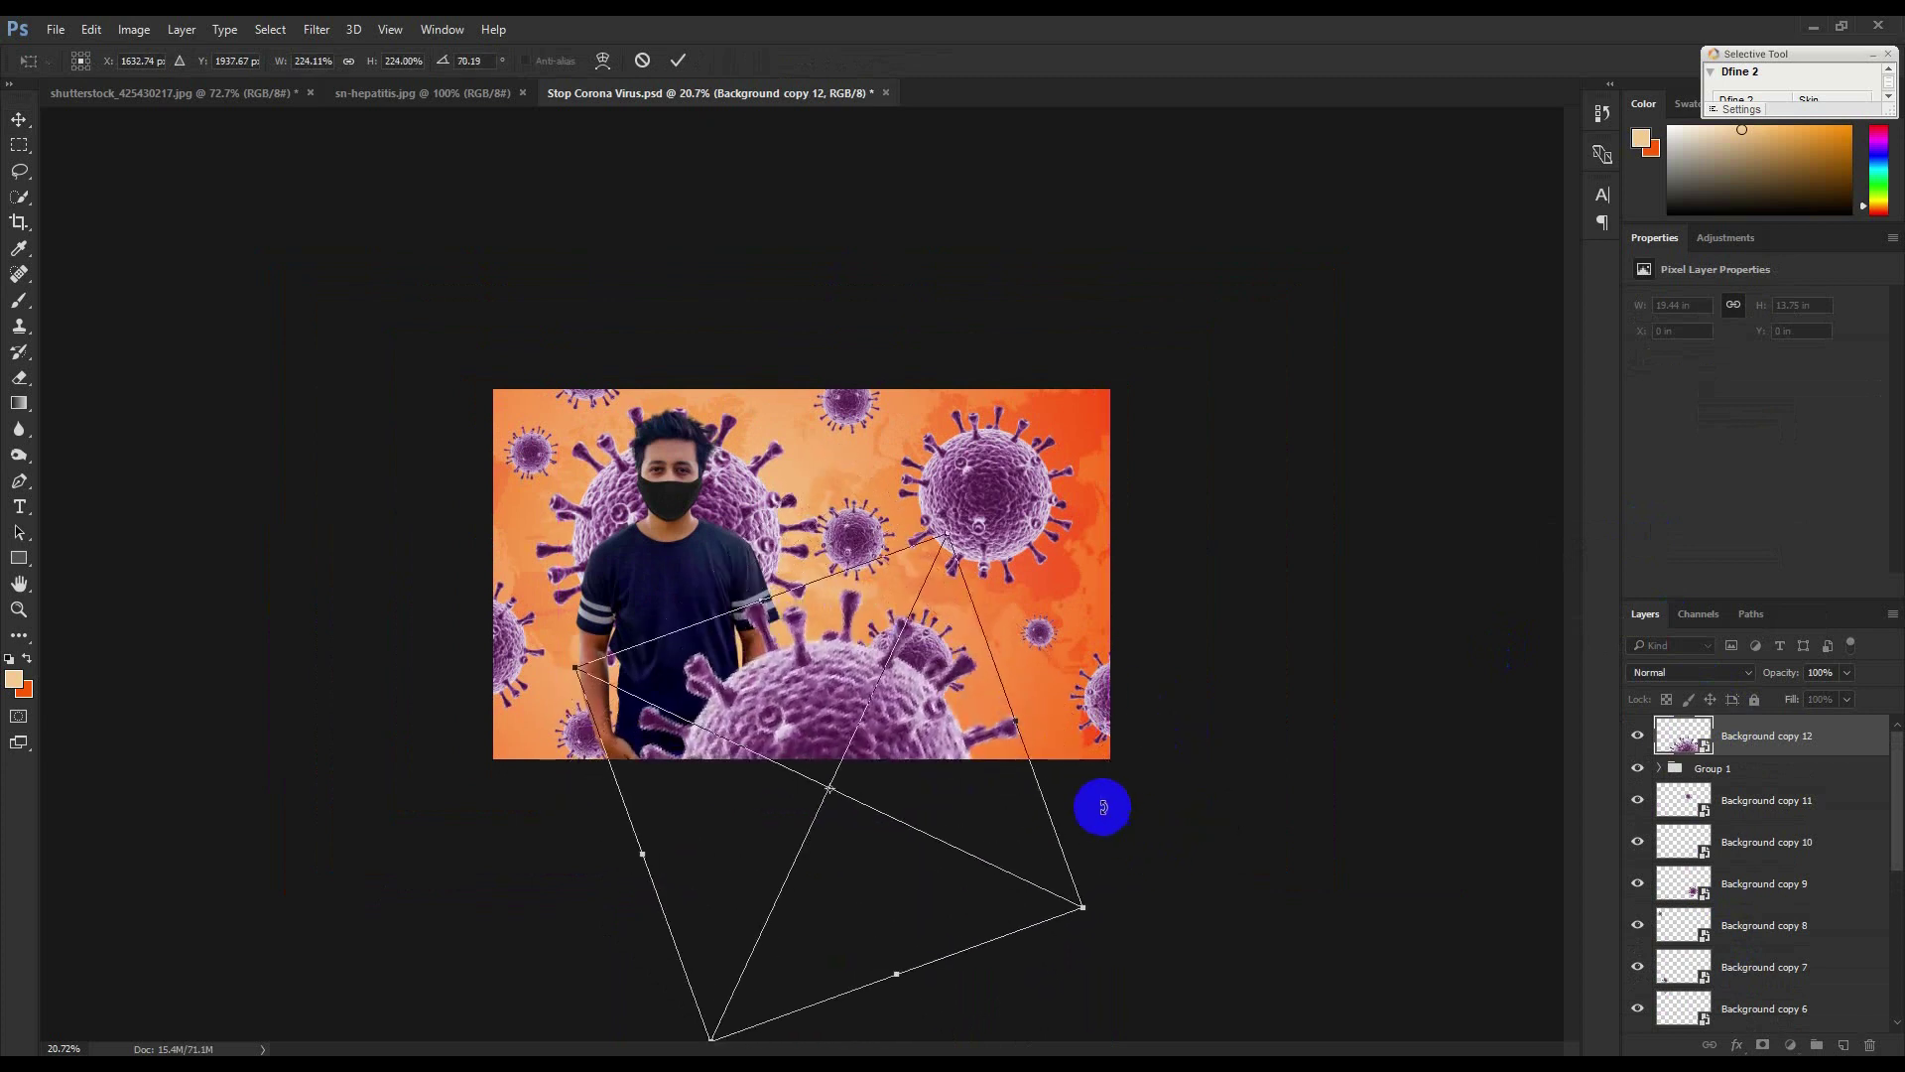
key(Return)
scroll(884, 730, up, 9)
drag(878, 793, 831, 772)
scroll(847, 782, down, 7)
Apply a moderate Gaussian Blur to the large foreground virus on Background copy 12.
click(316, 29)
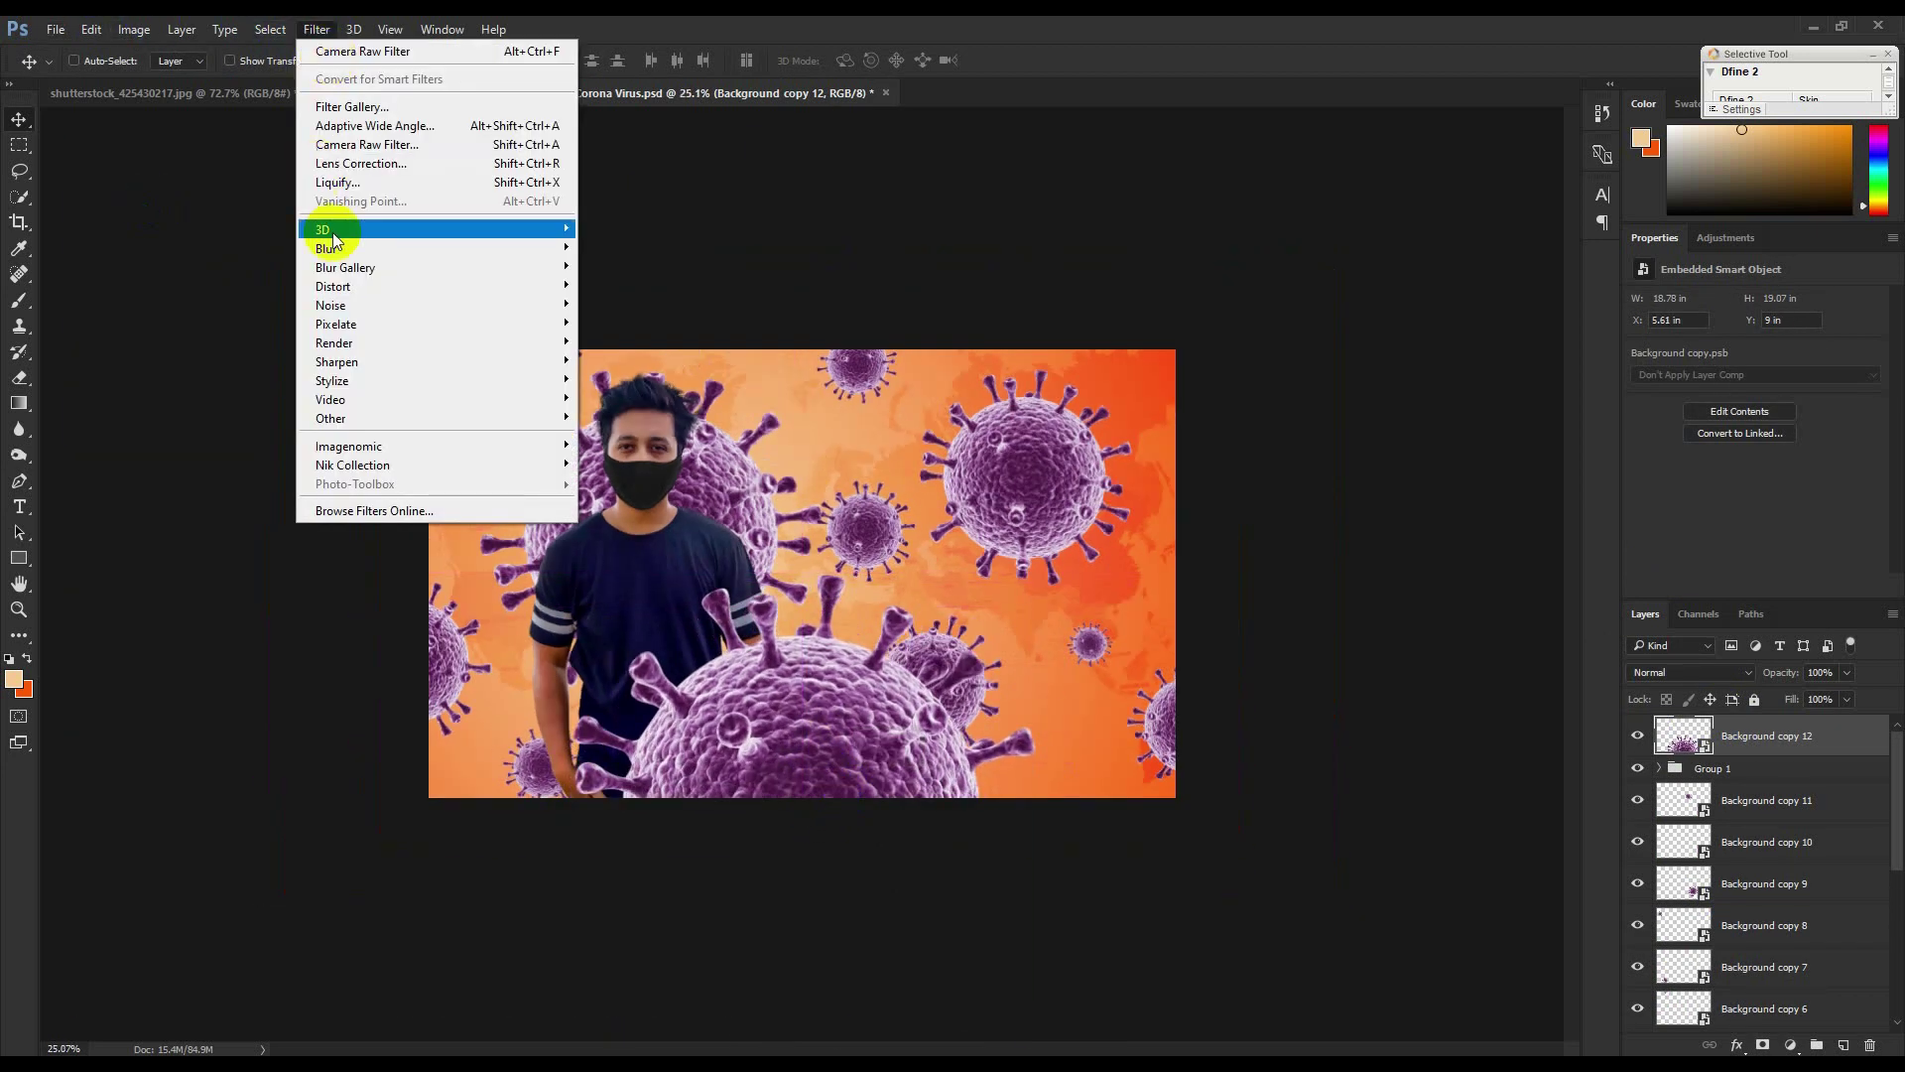
mouse_move(361, 251)
click(635, 324)
click(1109, 422)
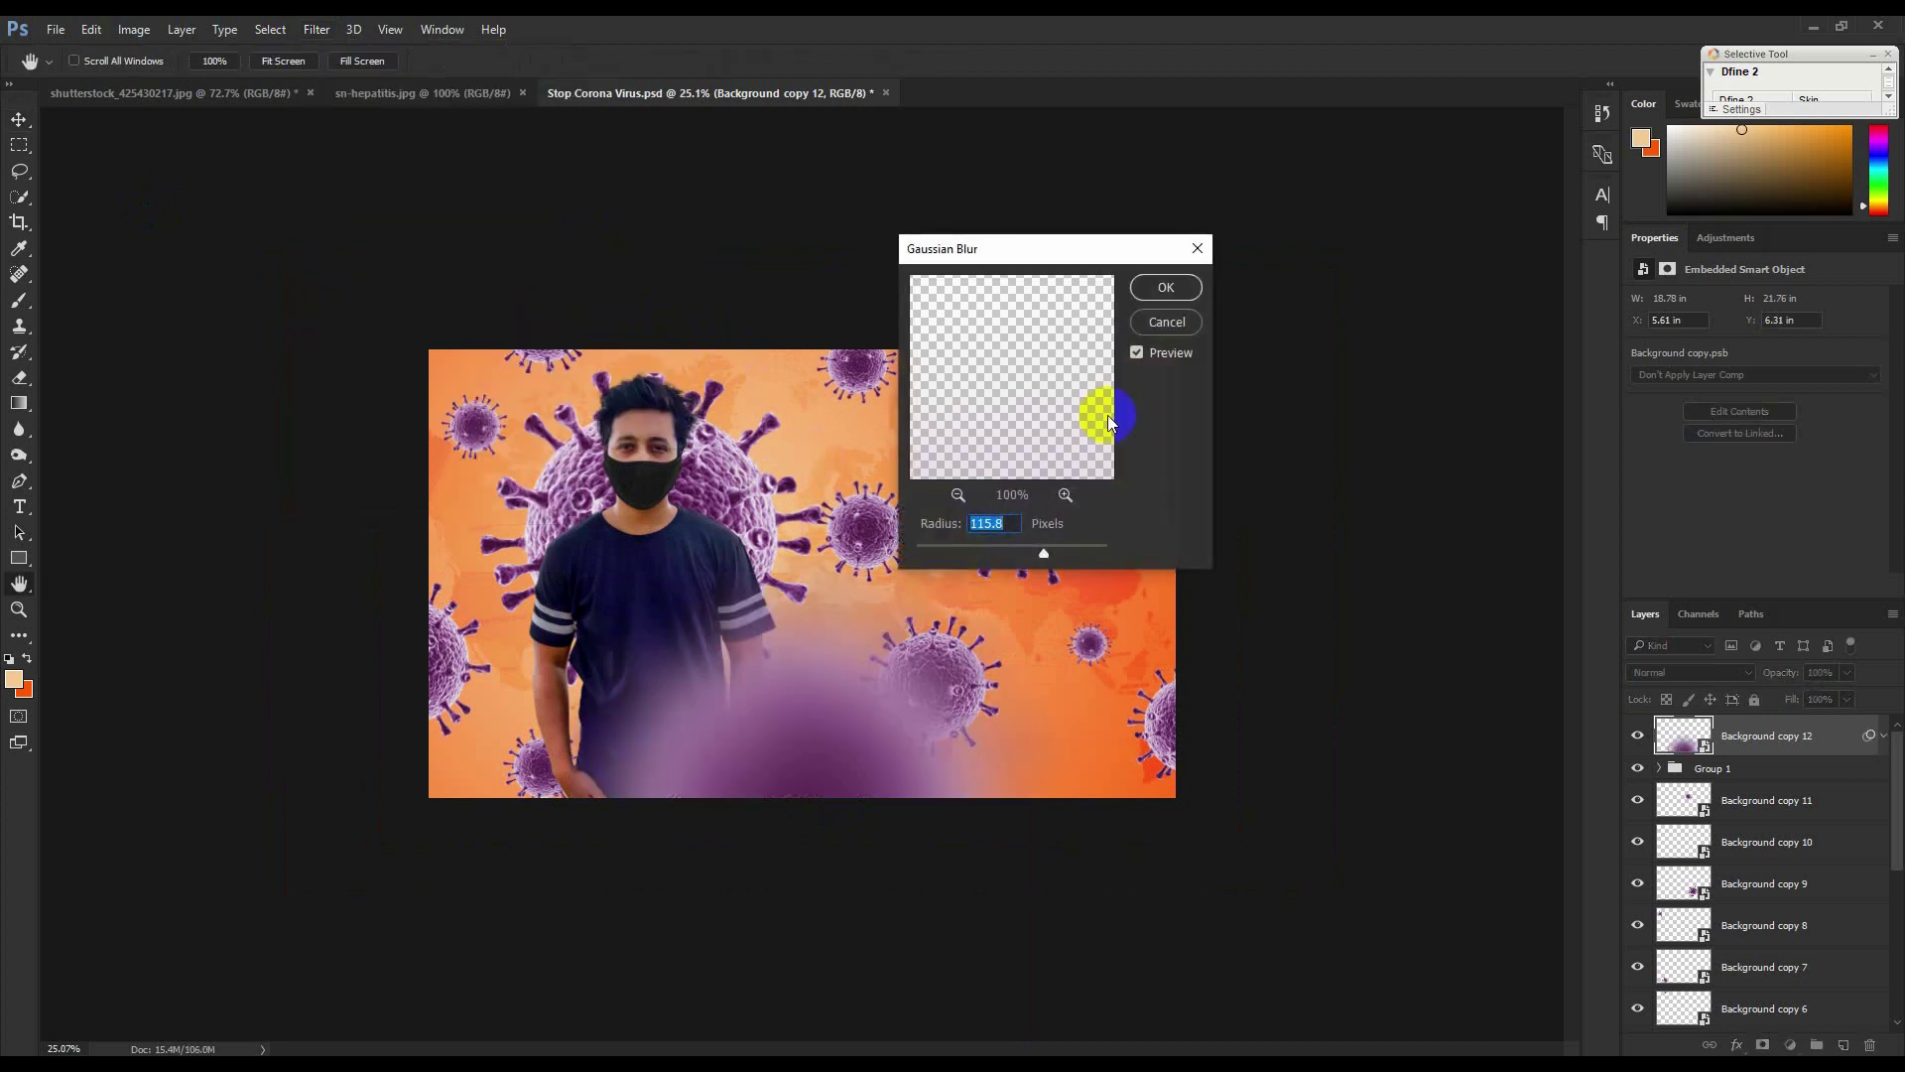
drag(1035, 531, 1004, 551)
click(1141, 322)
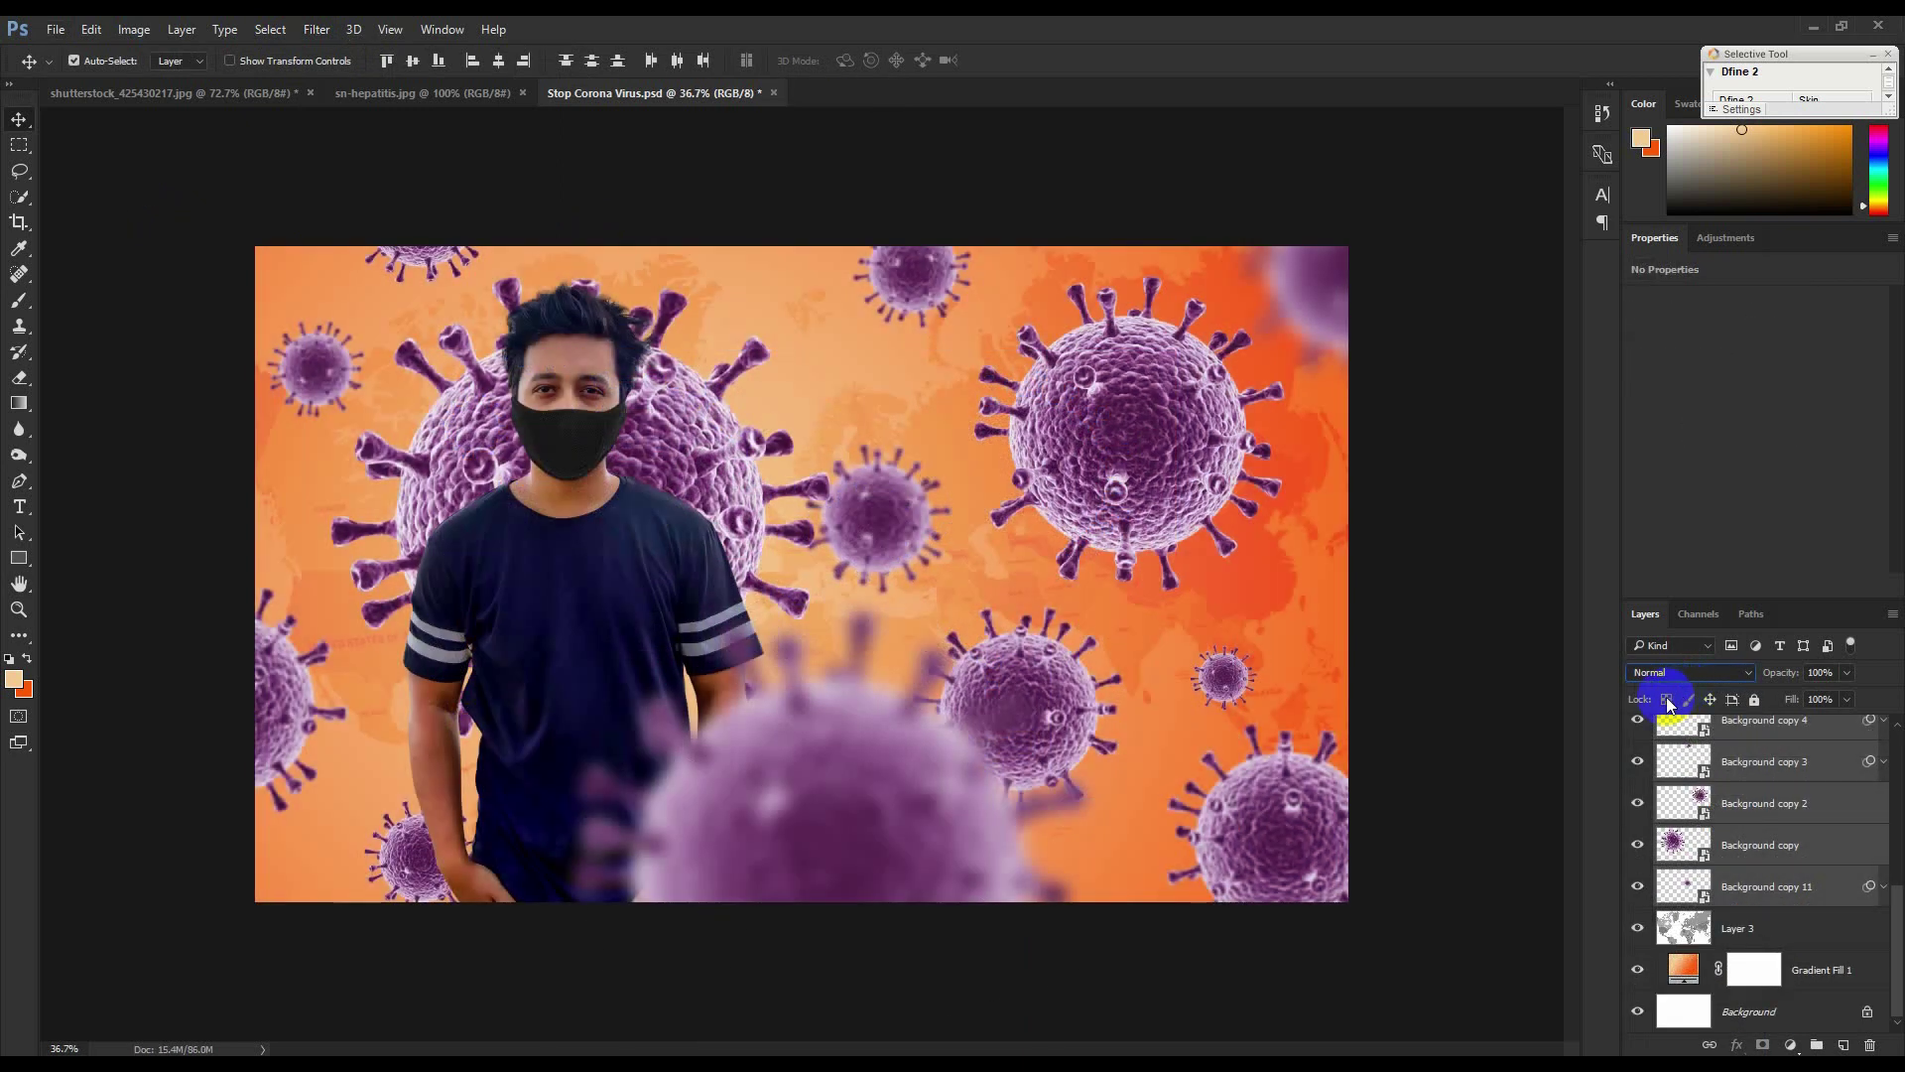
Group the selected background viruses and recolour the group with a clipped Hue/Saturation adjustment at Hue -72.
key(ctrl+g)
click(1790, 1044)
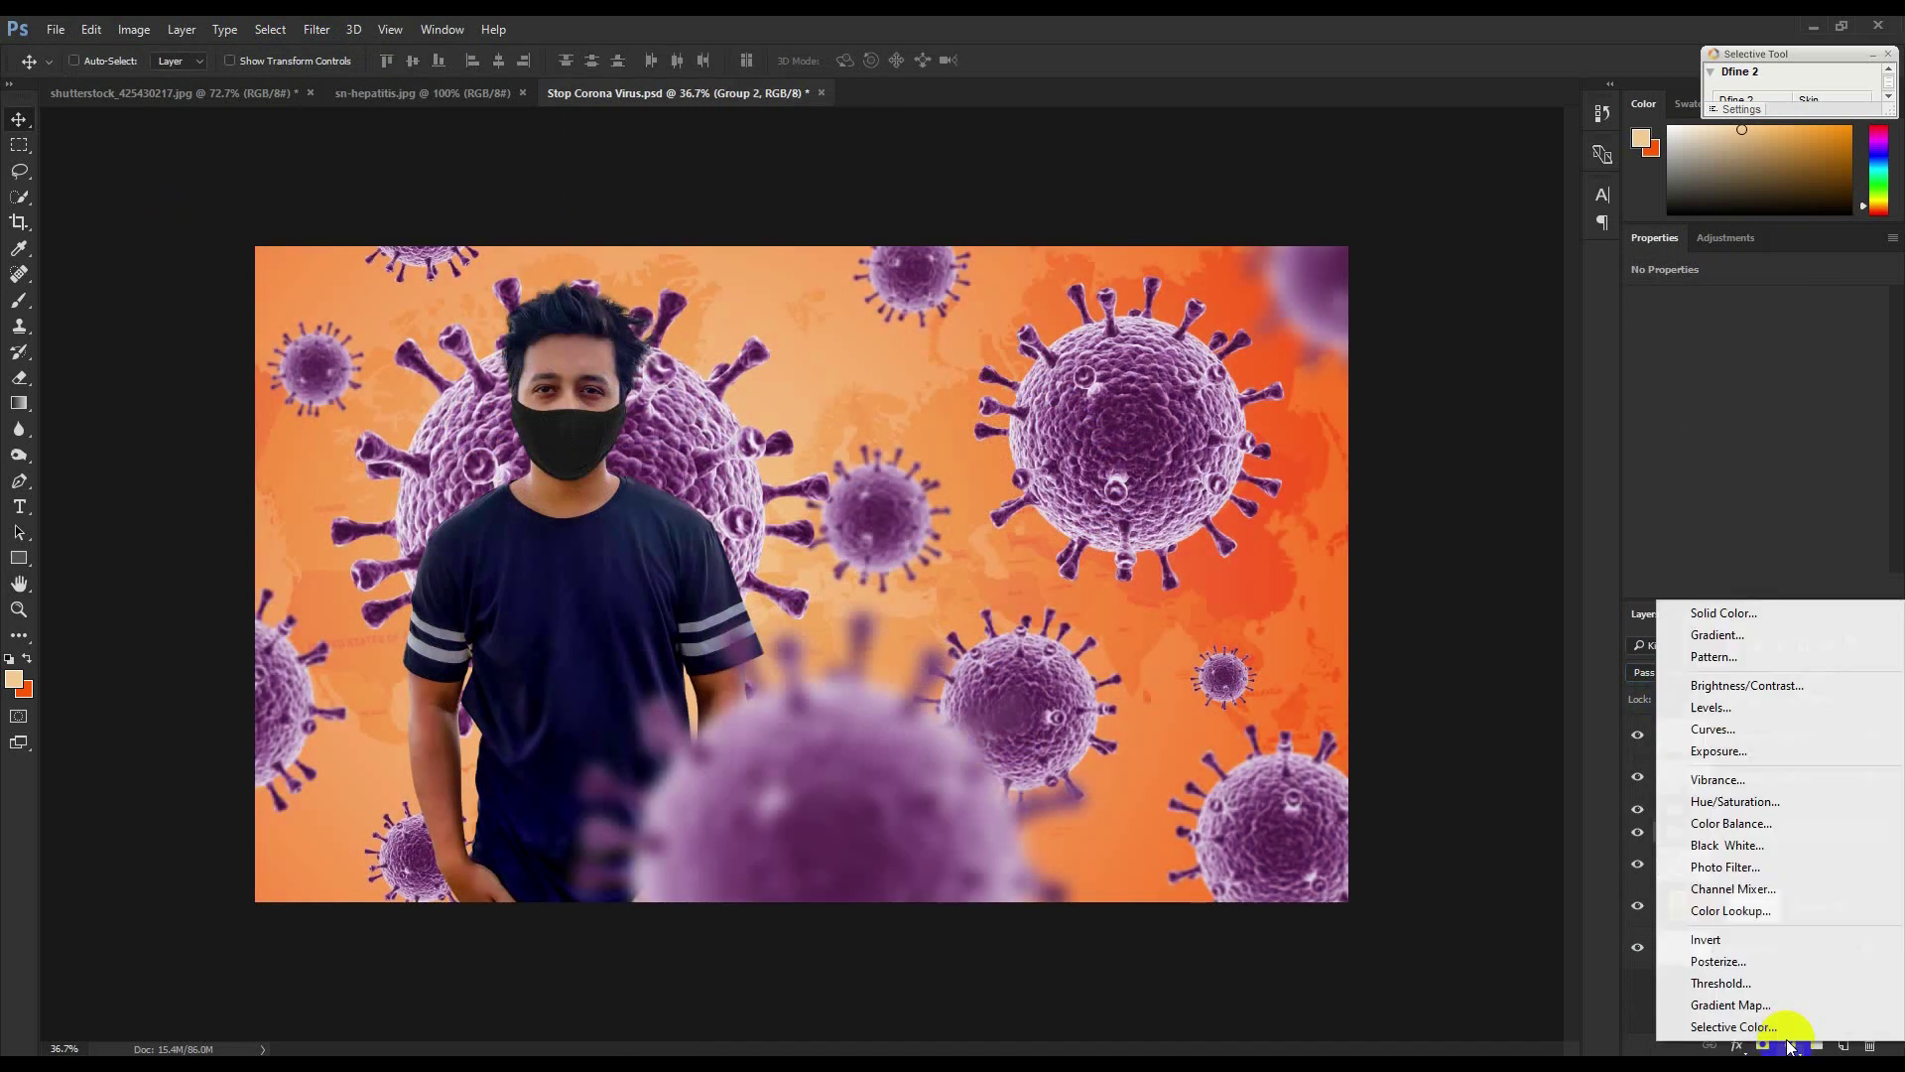
click(1746, 804)
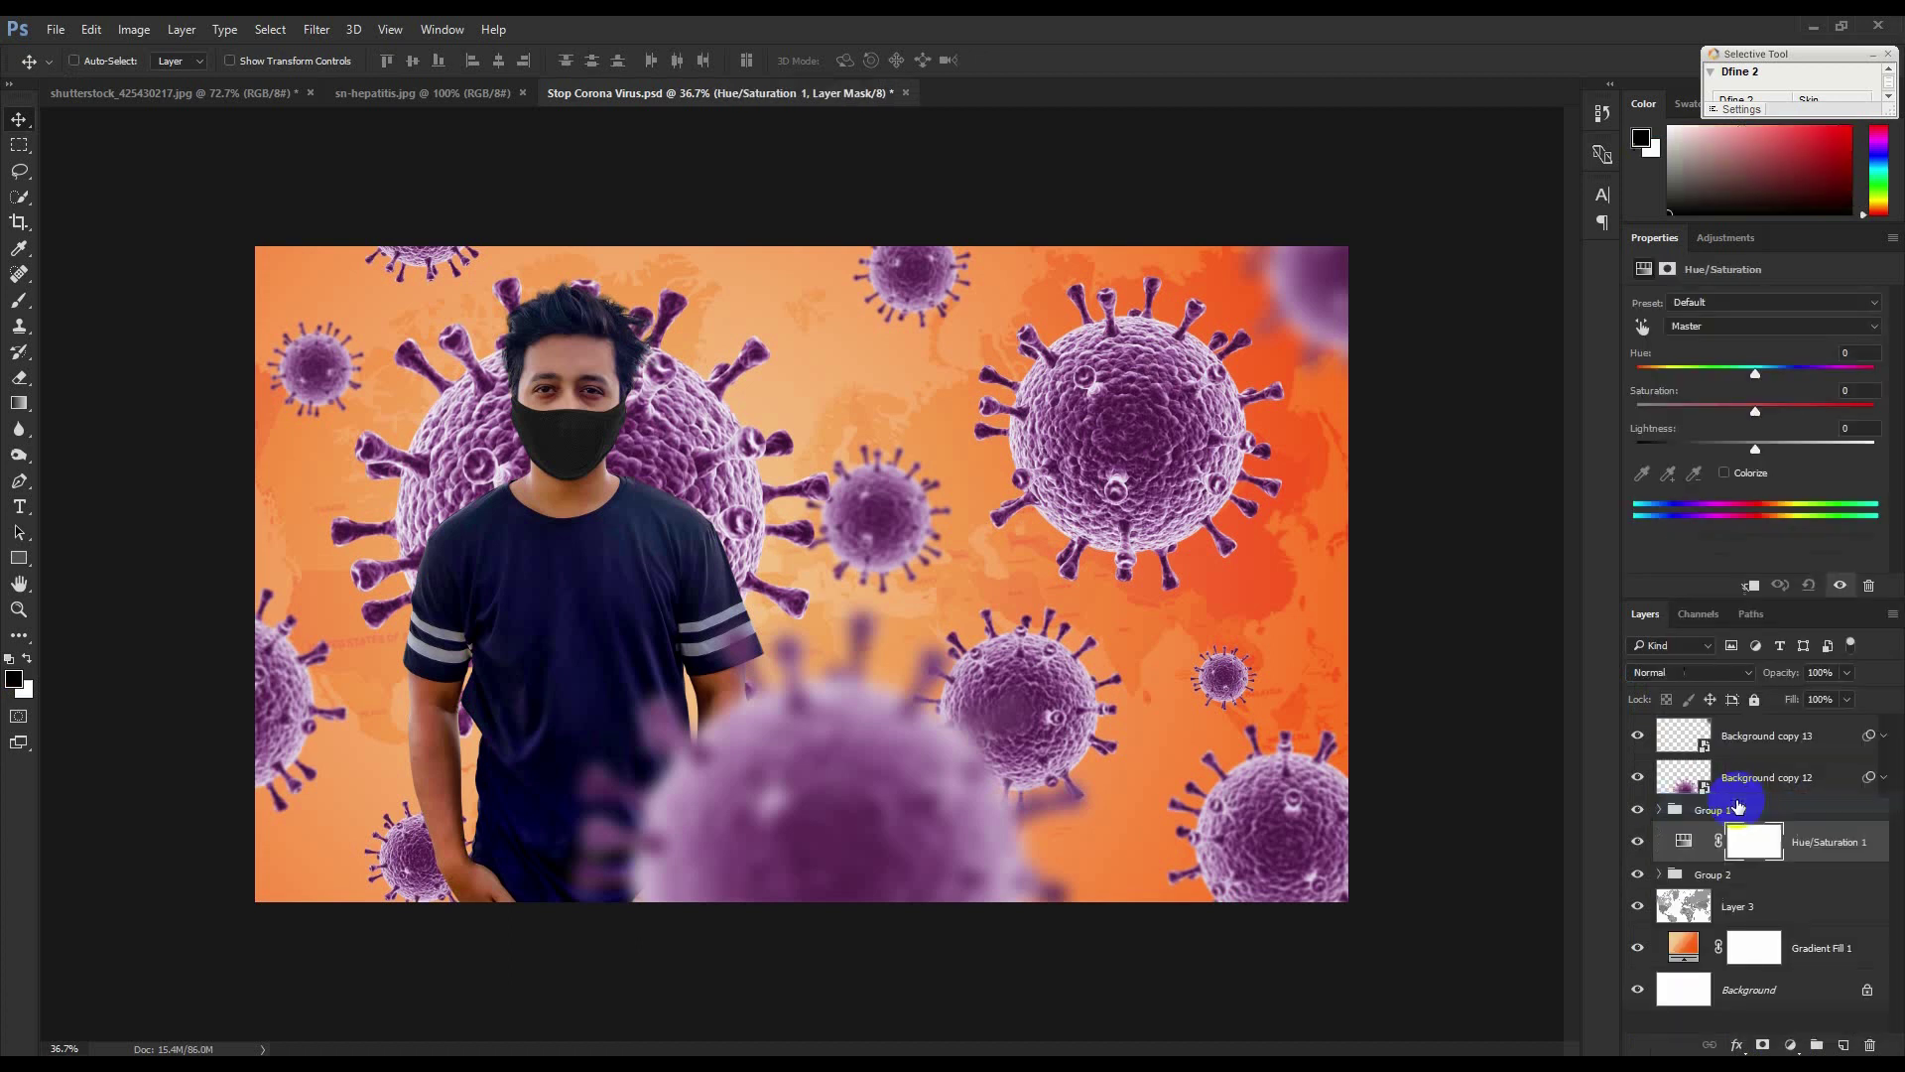
right_click(1814, 861)
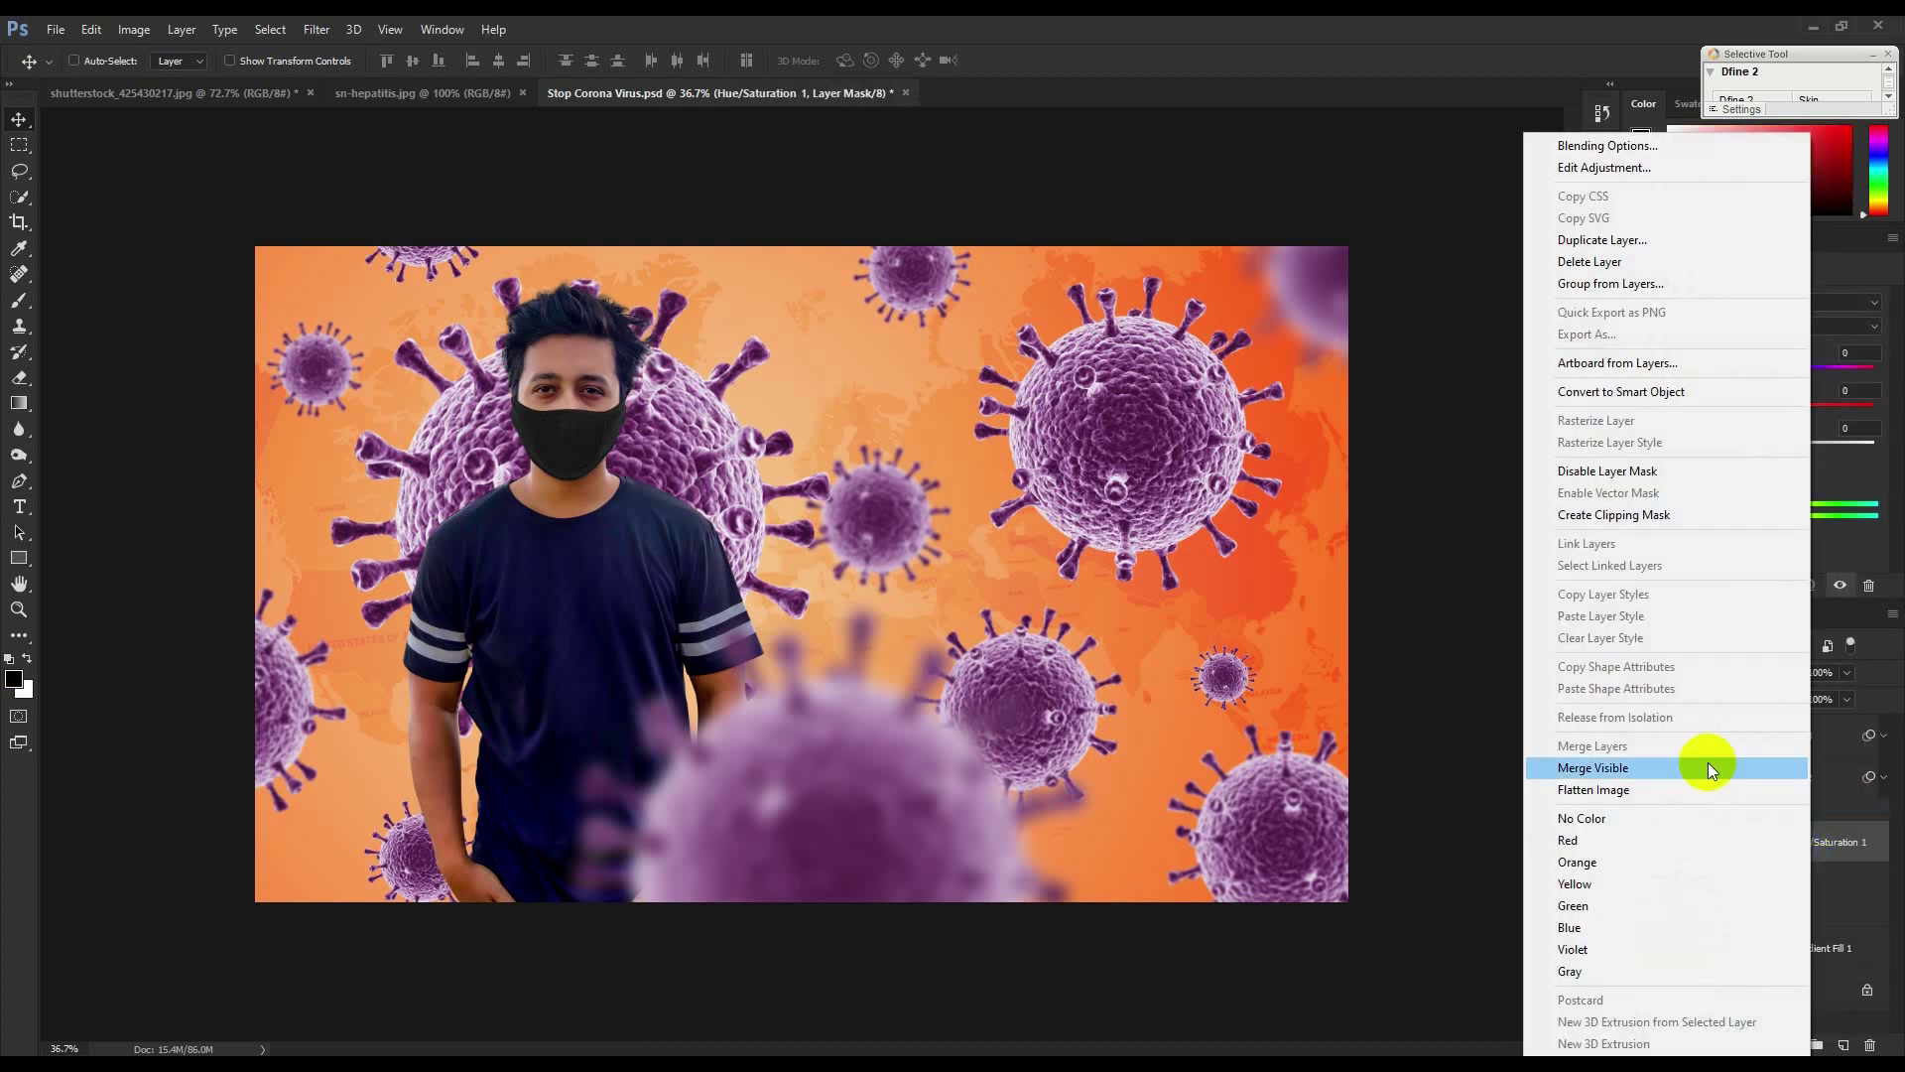
click(1621, 513)
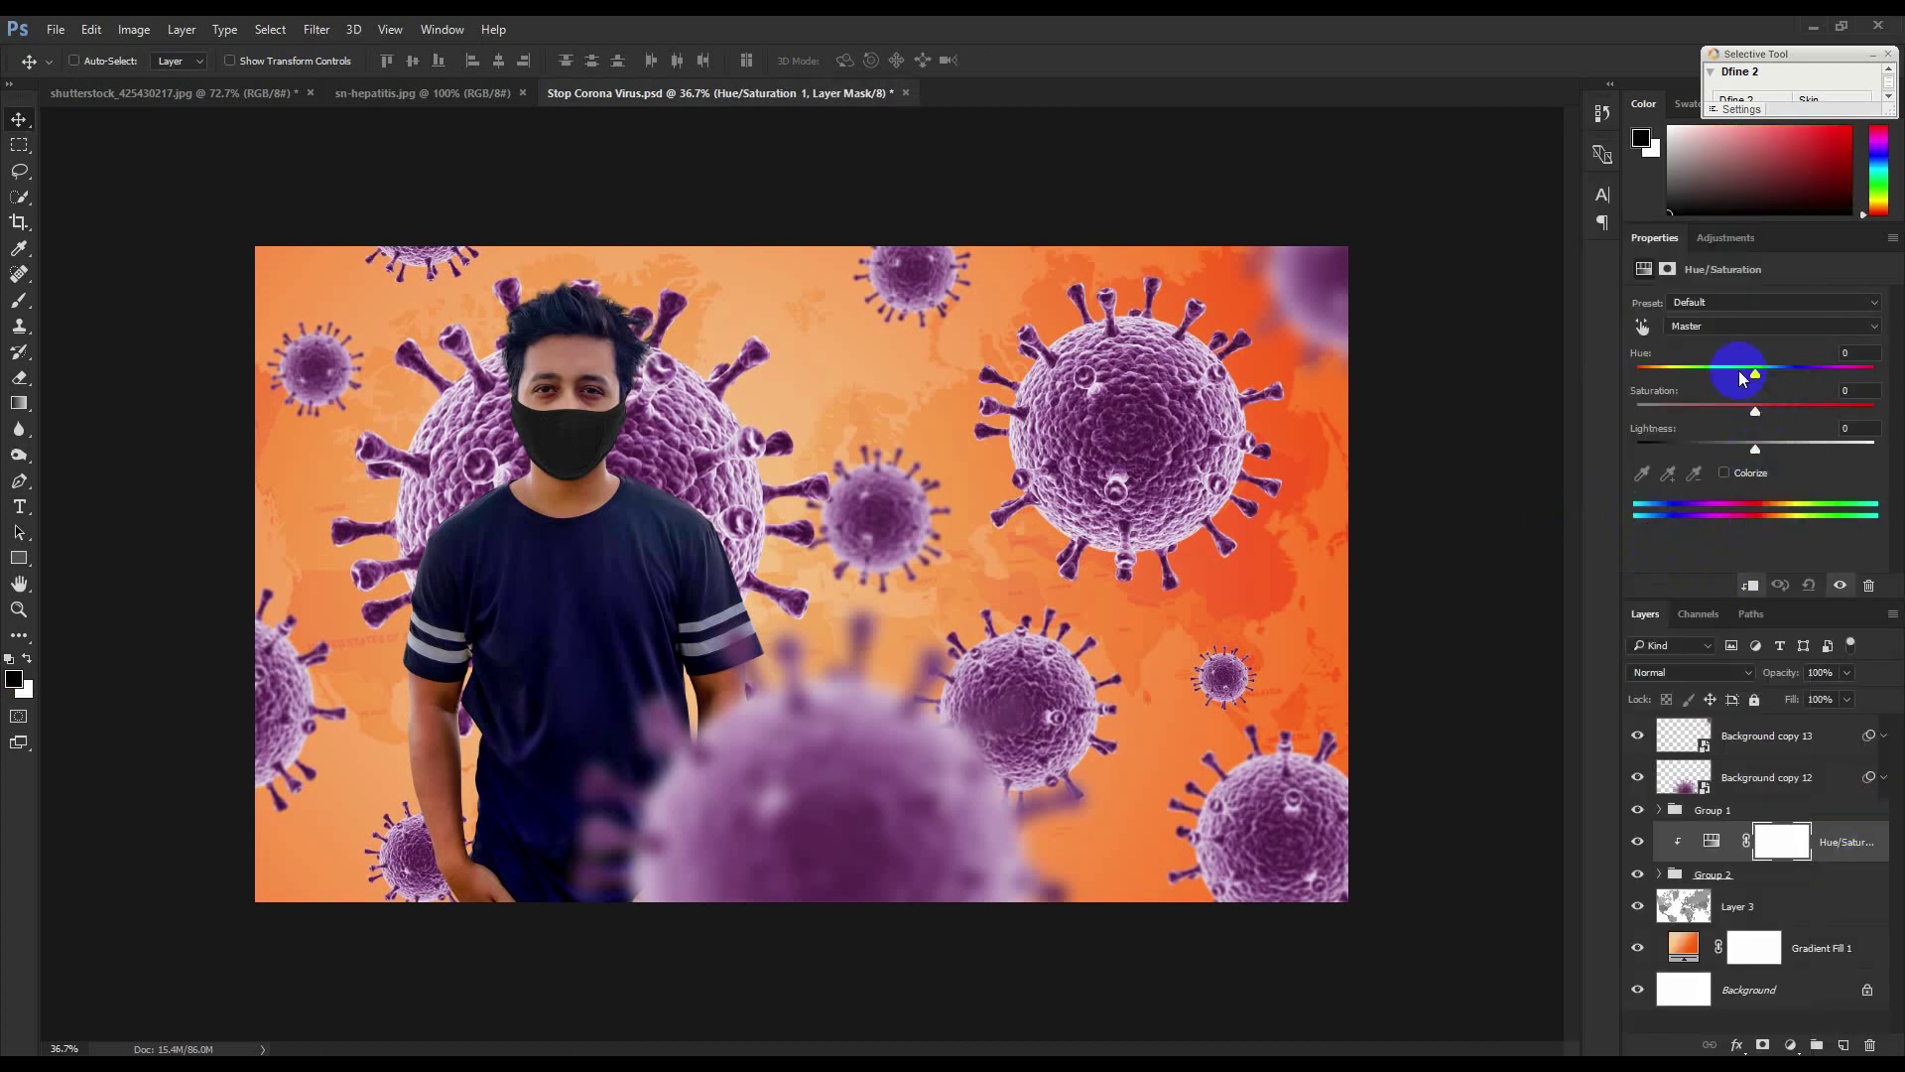
drag(1724, 386, 1711, 381)
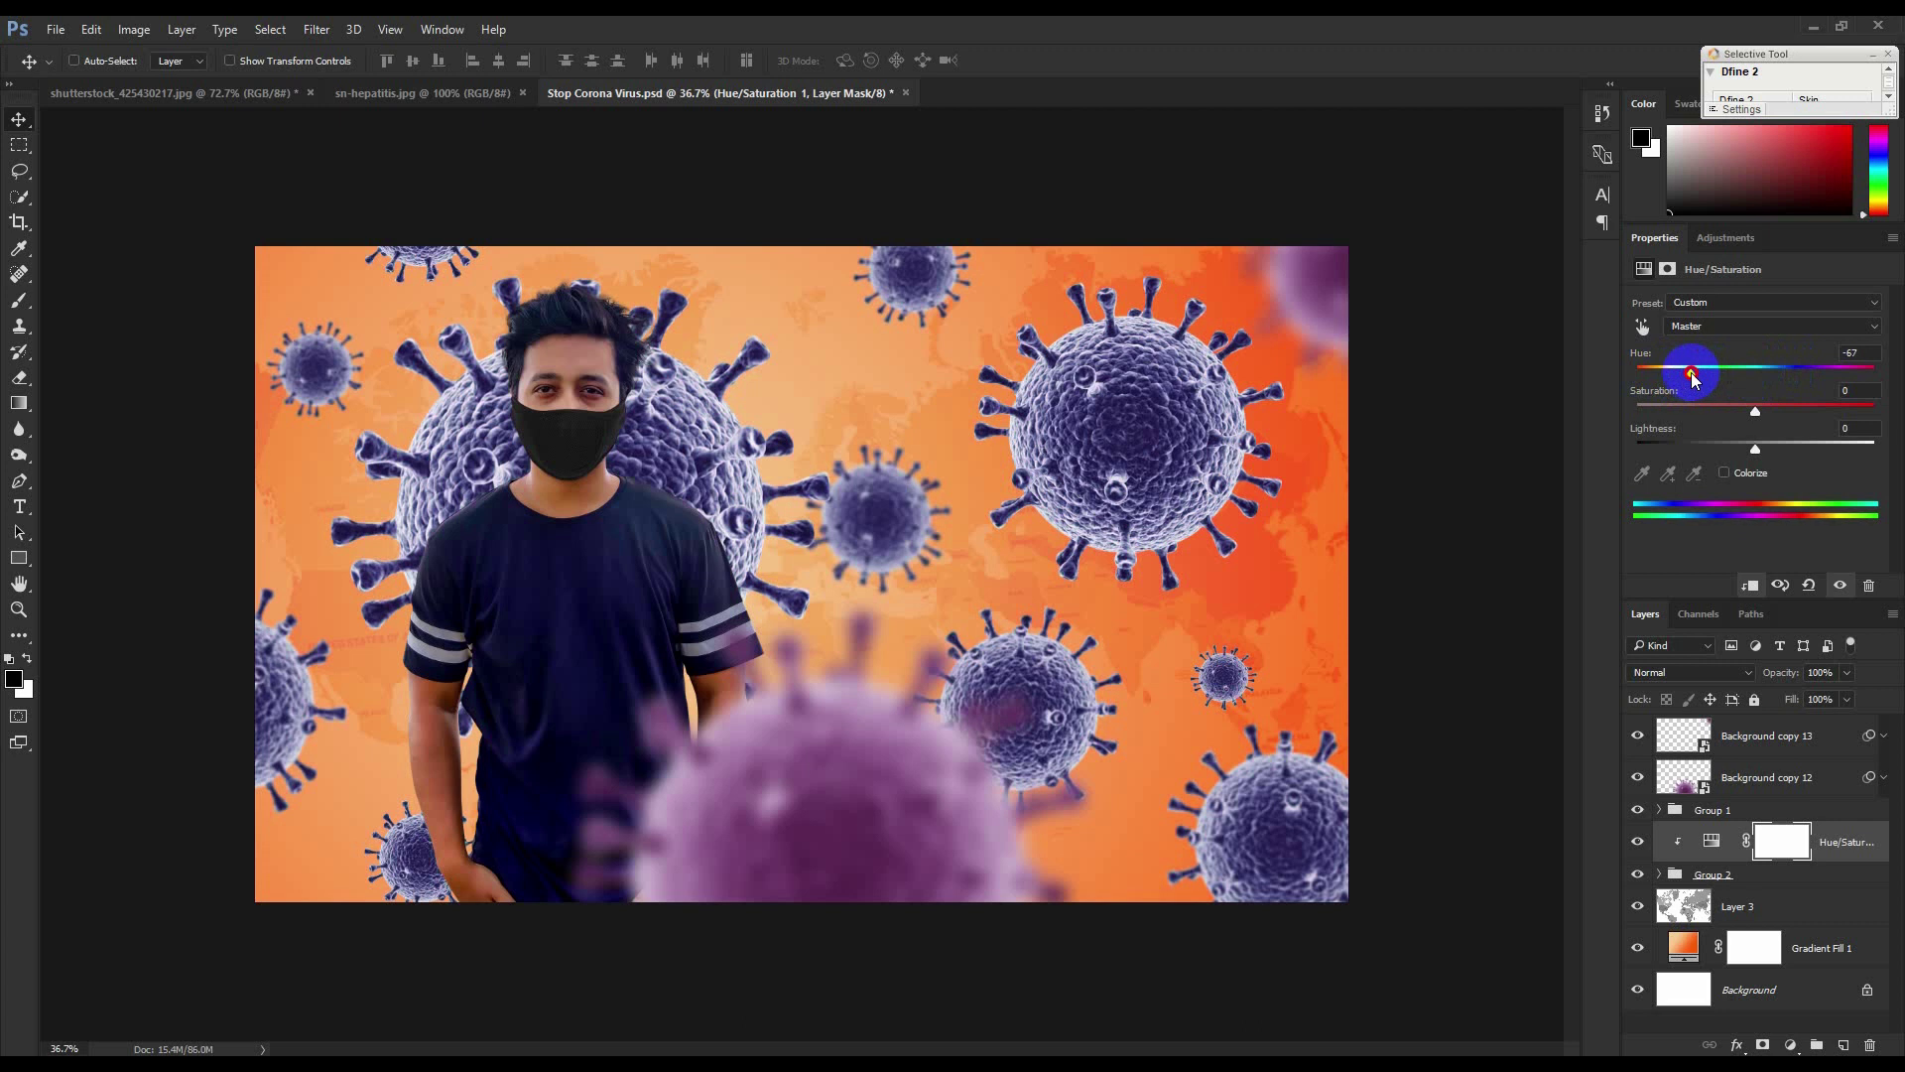
drag(1688, 372, 1689, 372)
Group the two blurred foreground viruses and clip a duplicate of the Hue/Saturation adjustment to that group.
click(1755, 782)
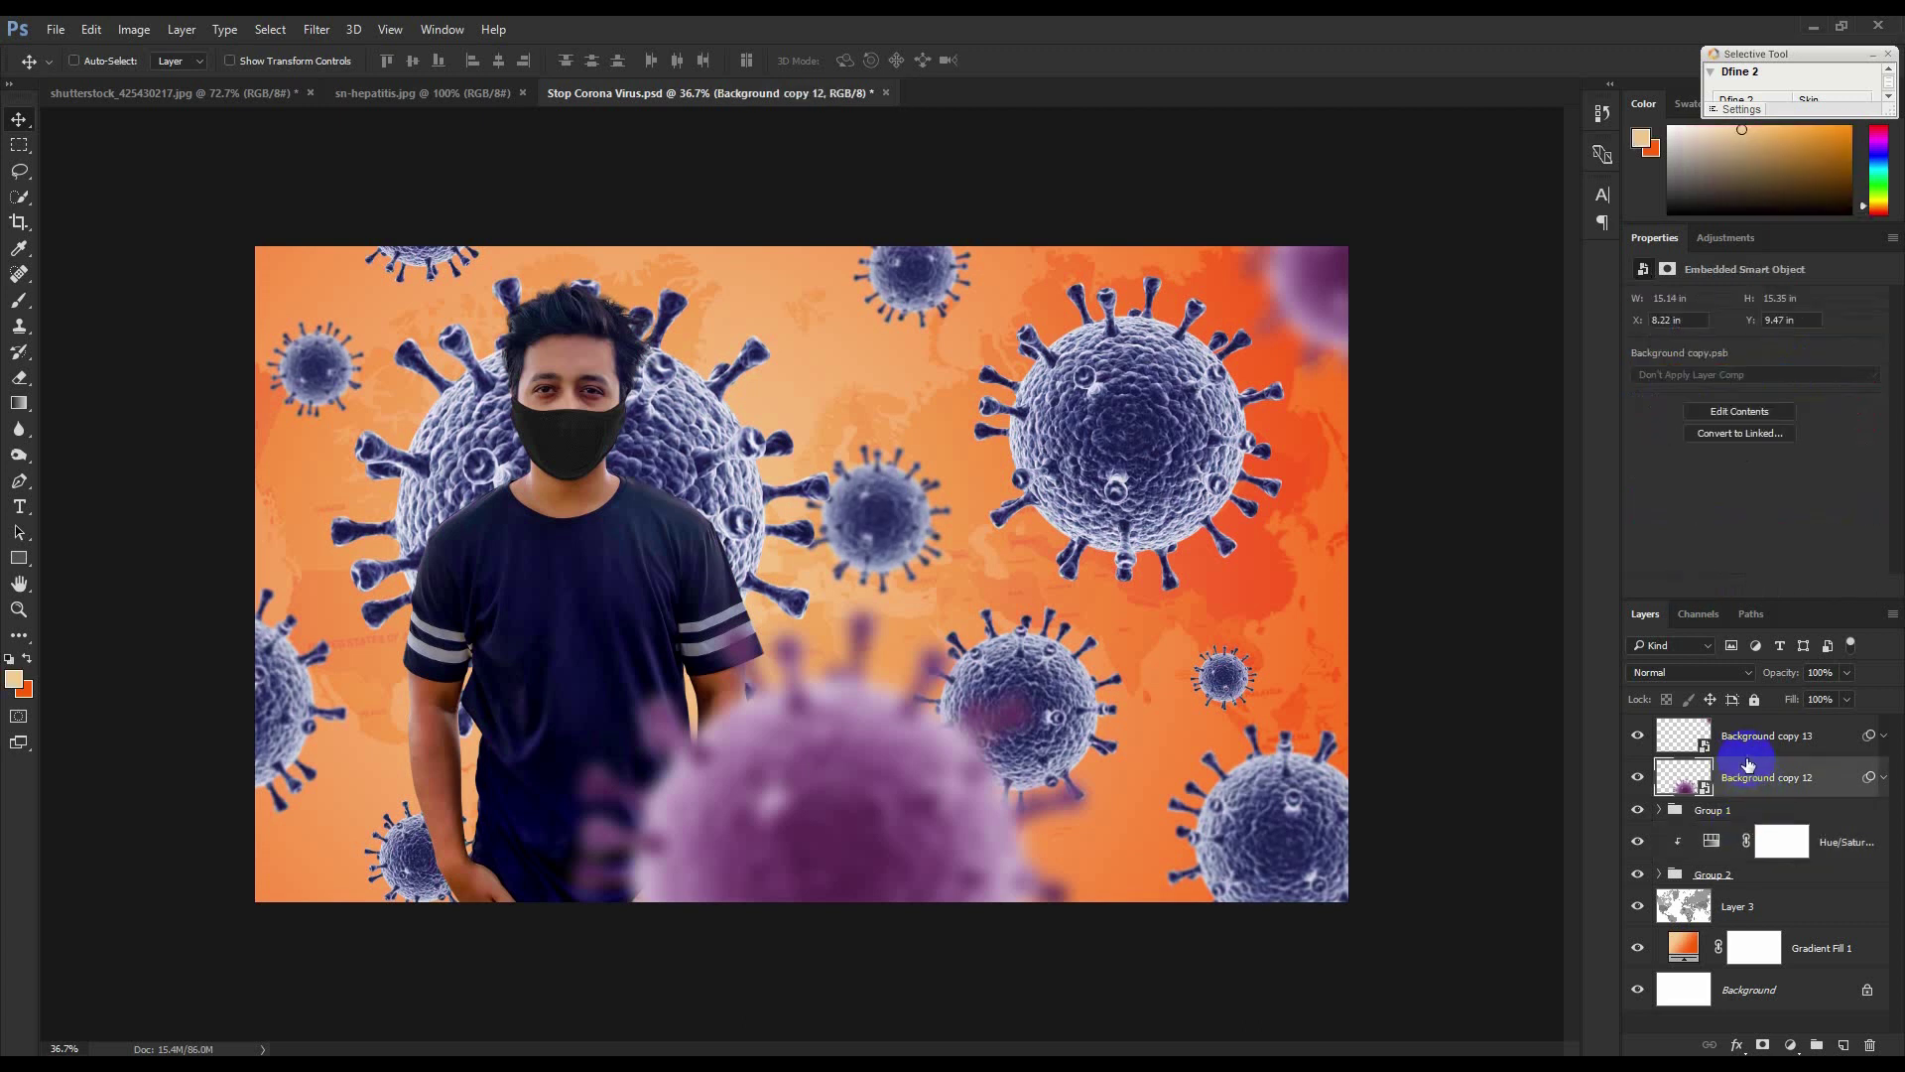
shift+click(1748, 751)
key(ctrl+g)
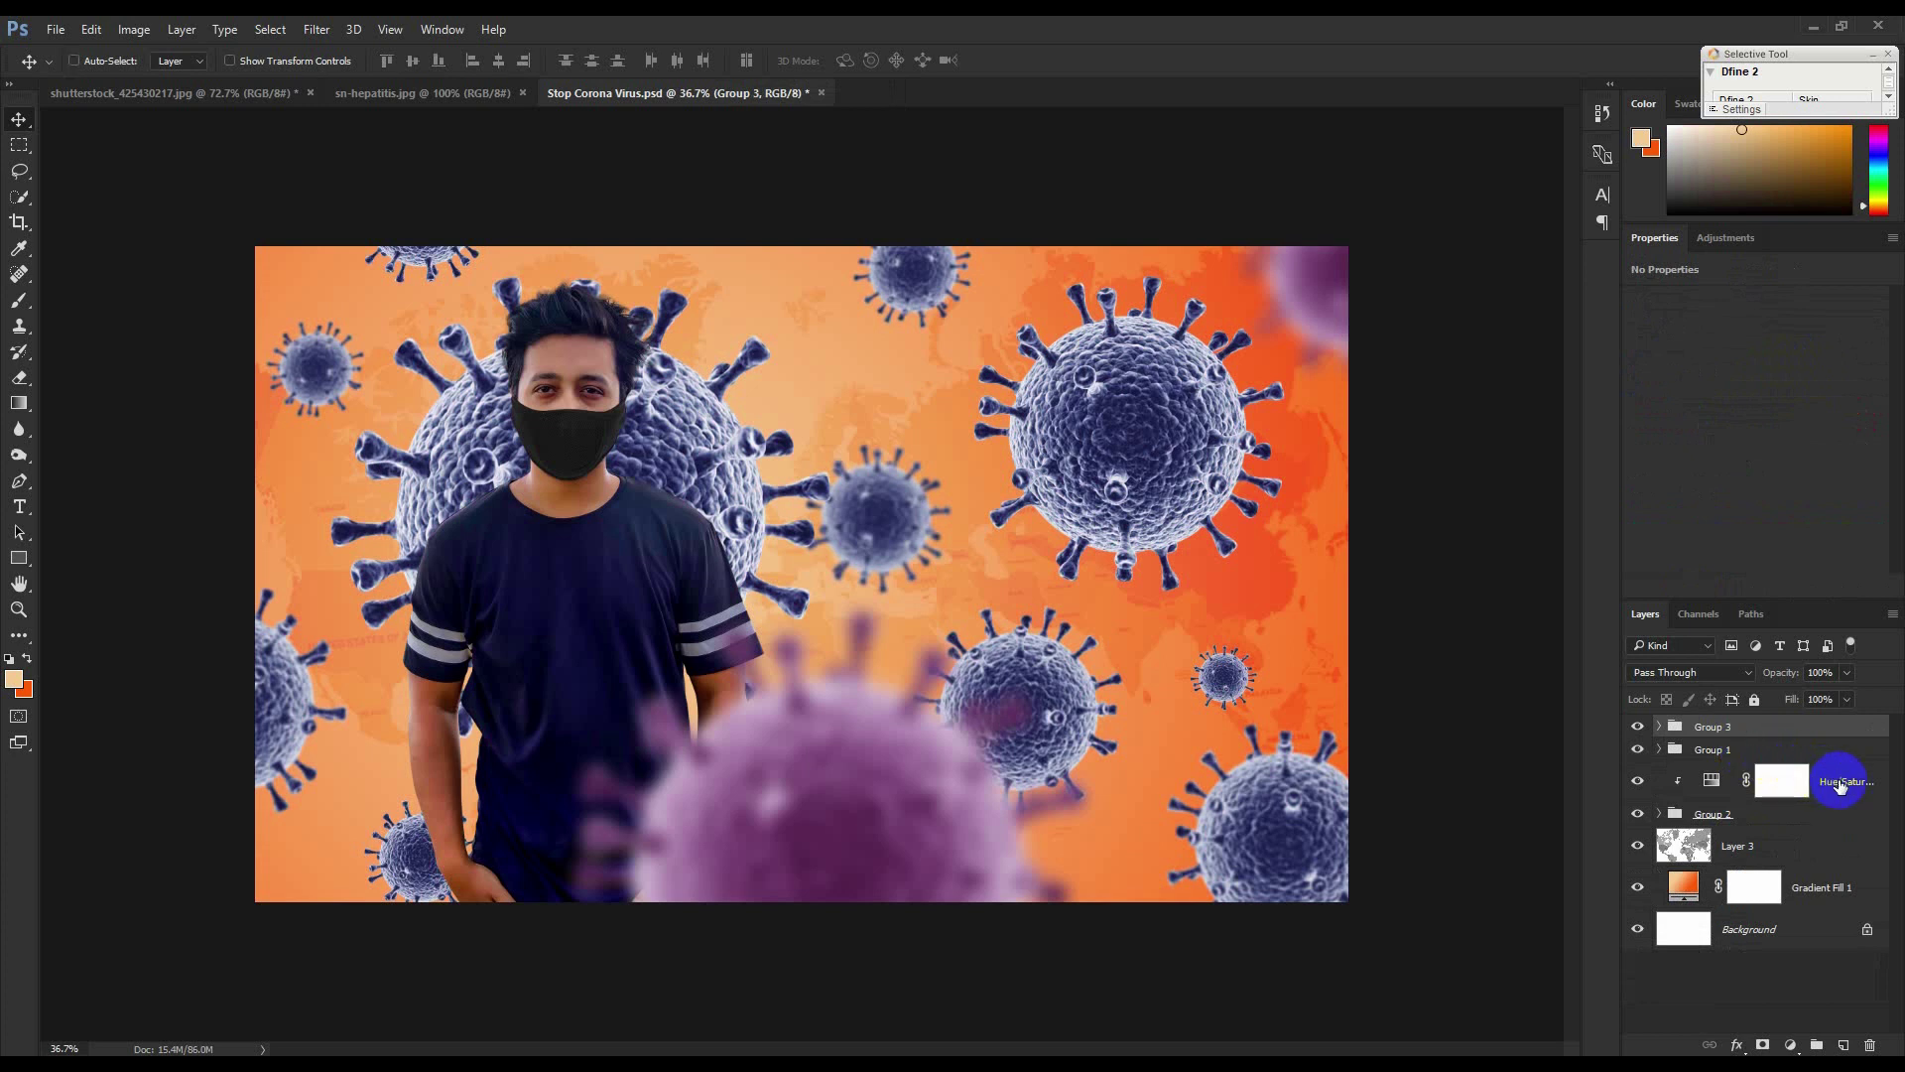
click(1843, 784)
key(ctrl+j)
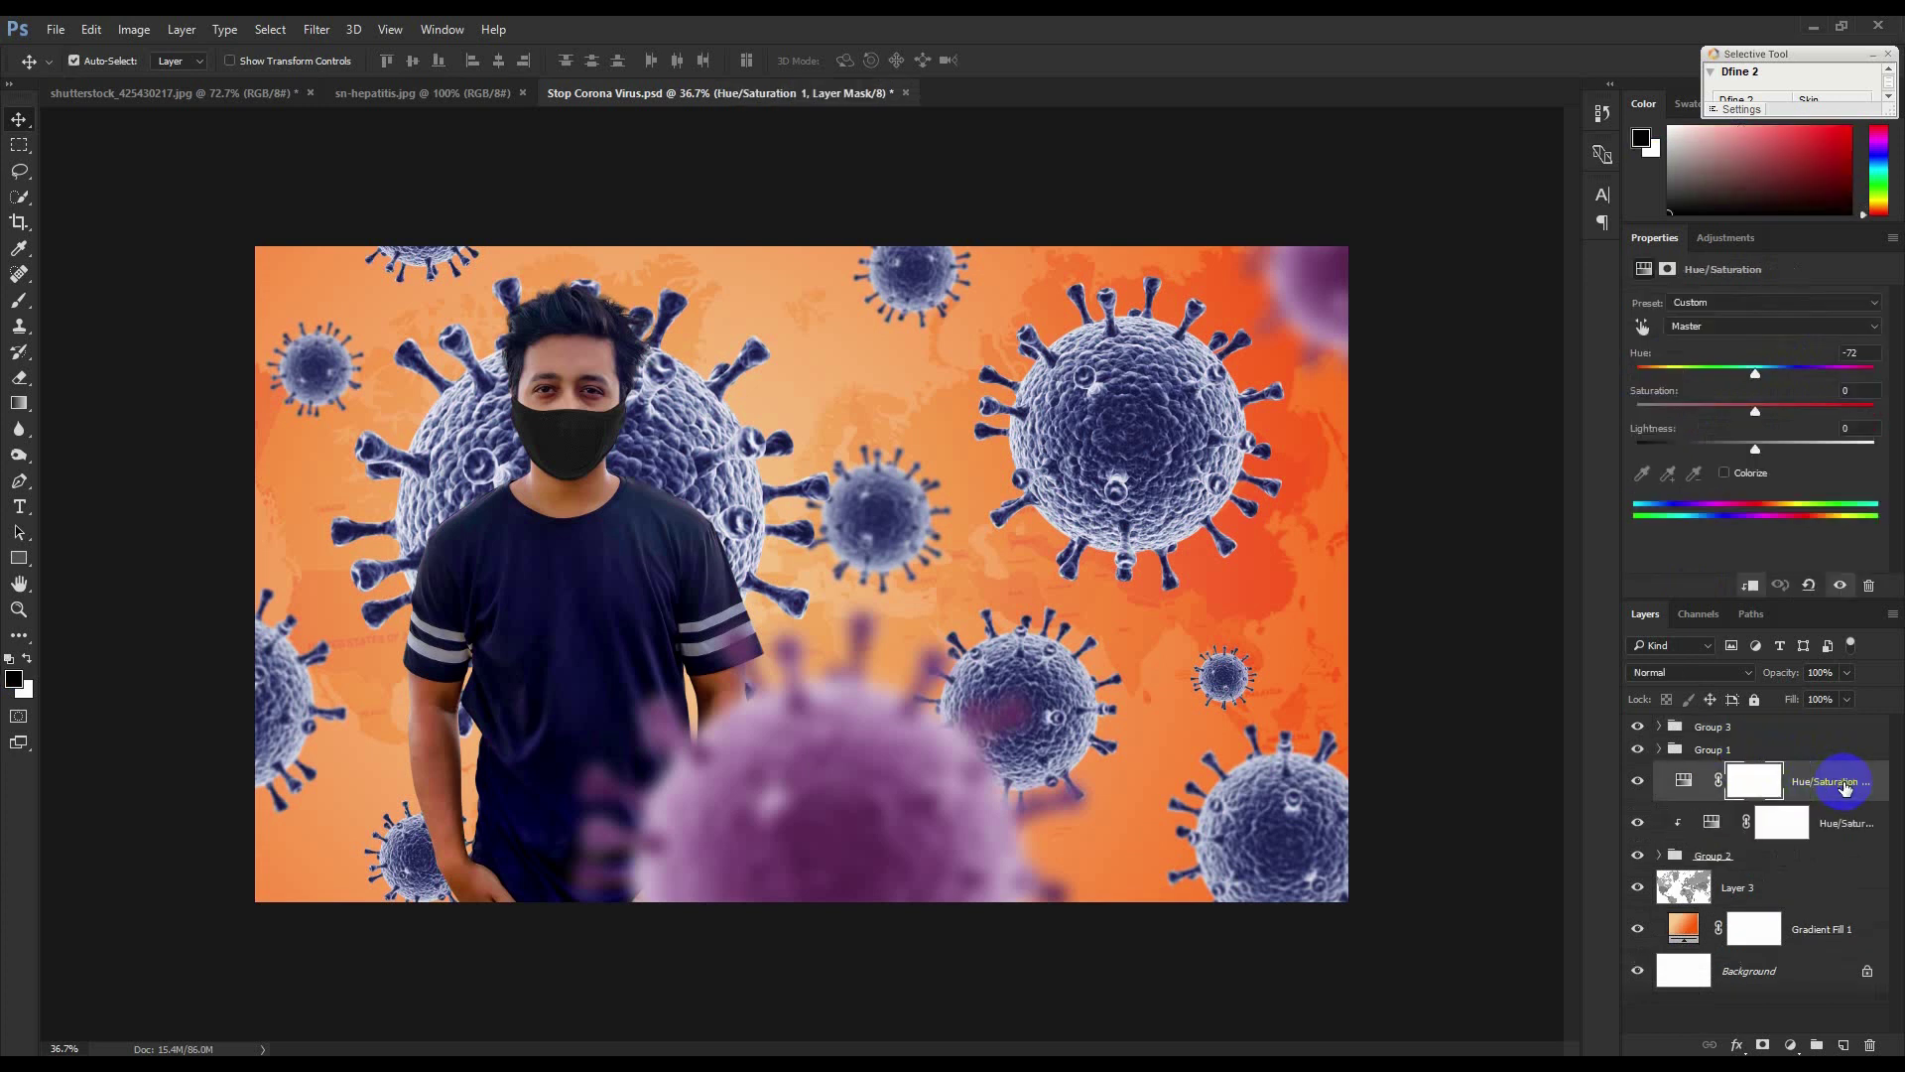
drag(1841, 782, 1783, 719)
alt+click(1788, 753)
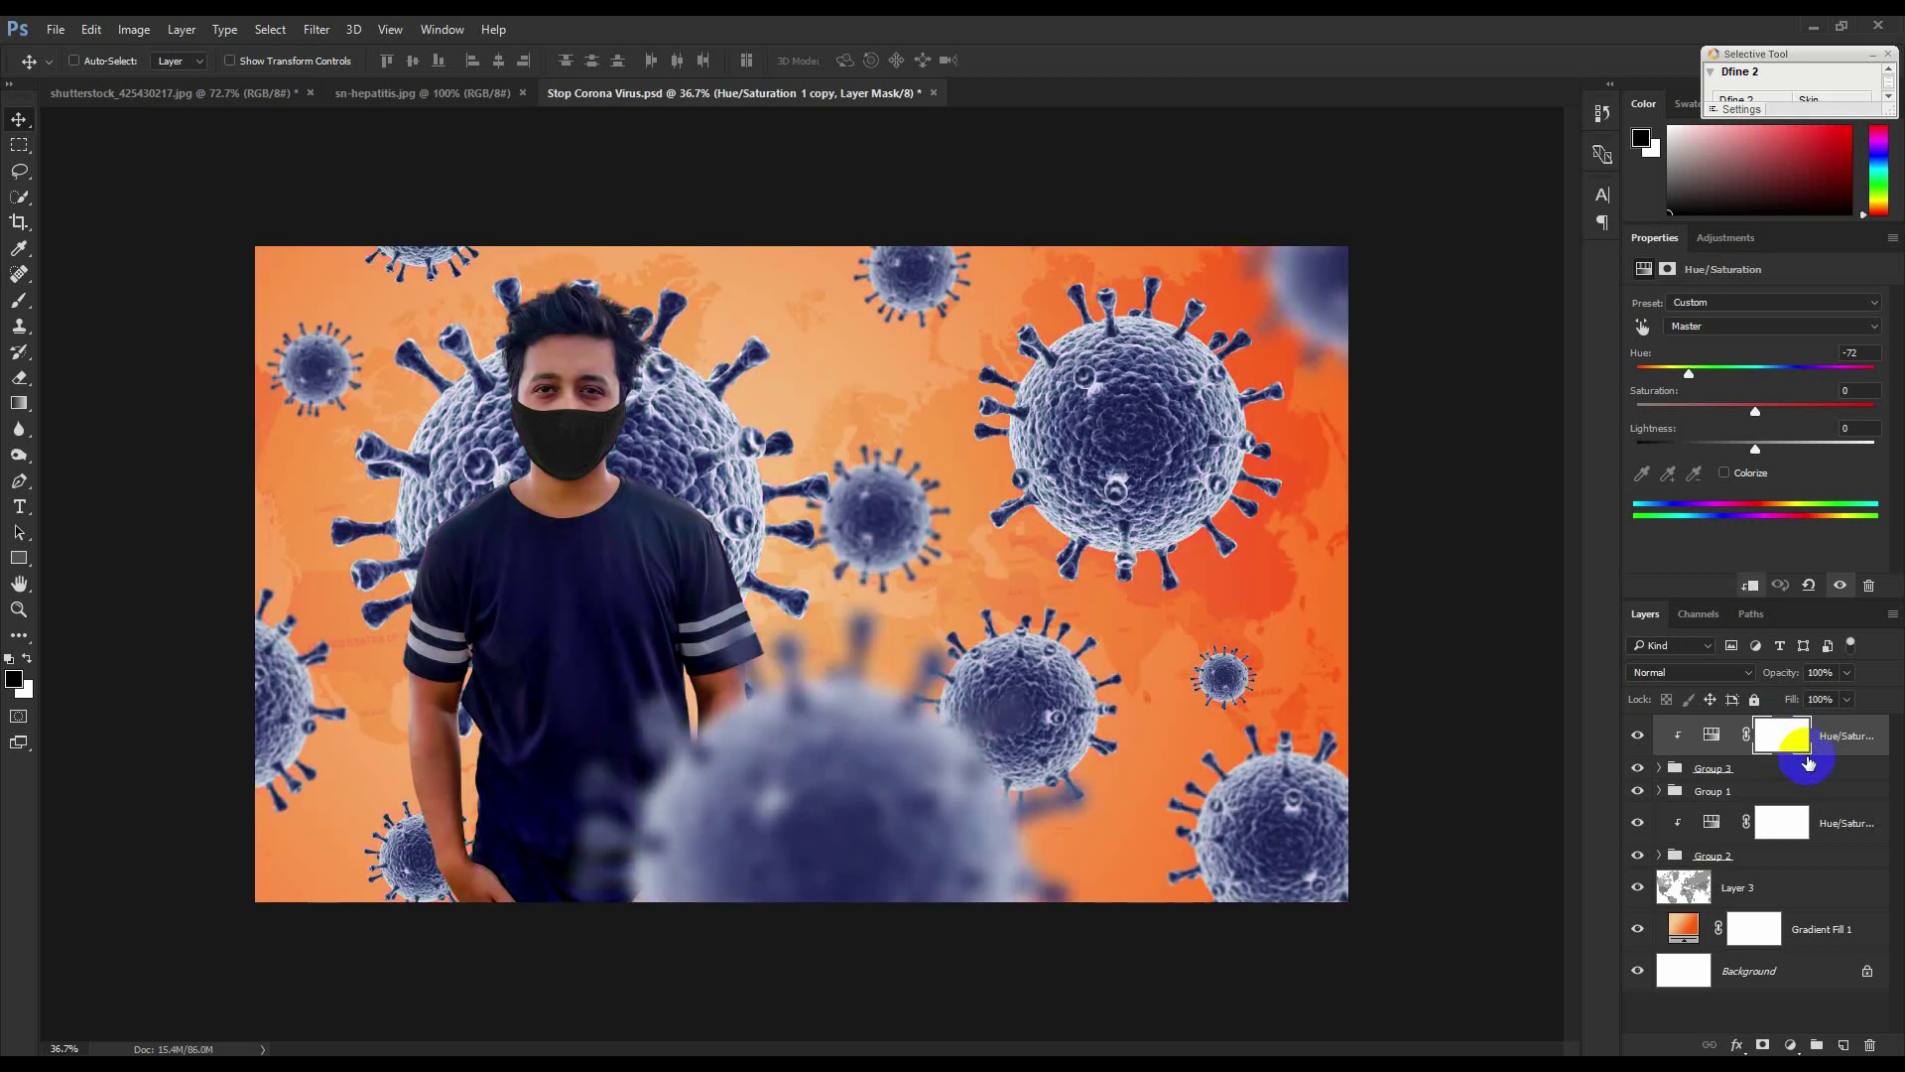
Duplicate the blurred upper-right virus in Group 3 and place the copy over the left side of the man.
scroll(976, 639, up, 1)
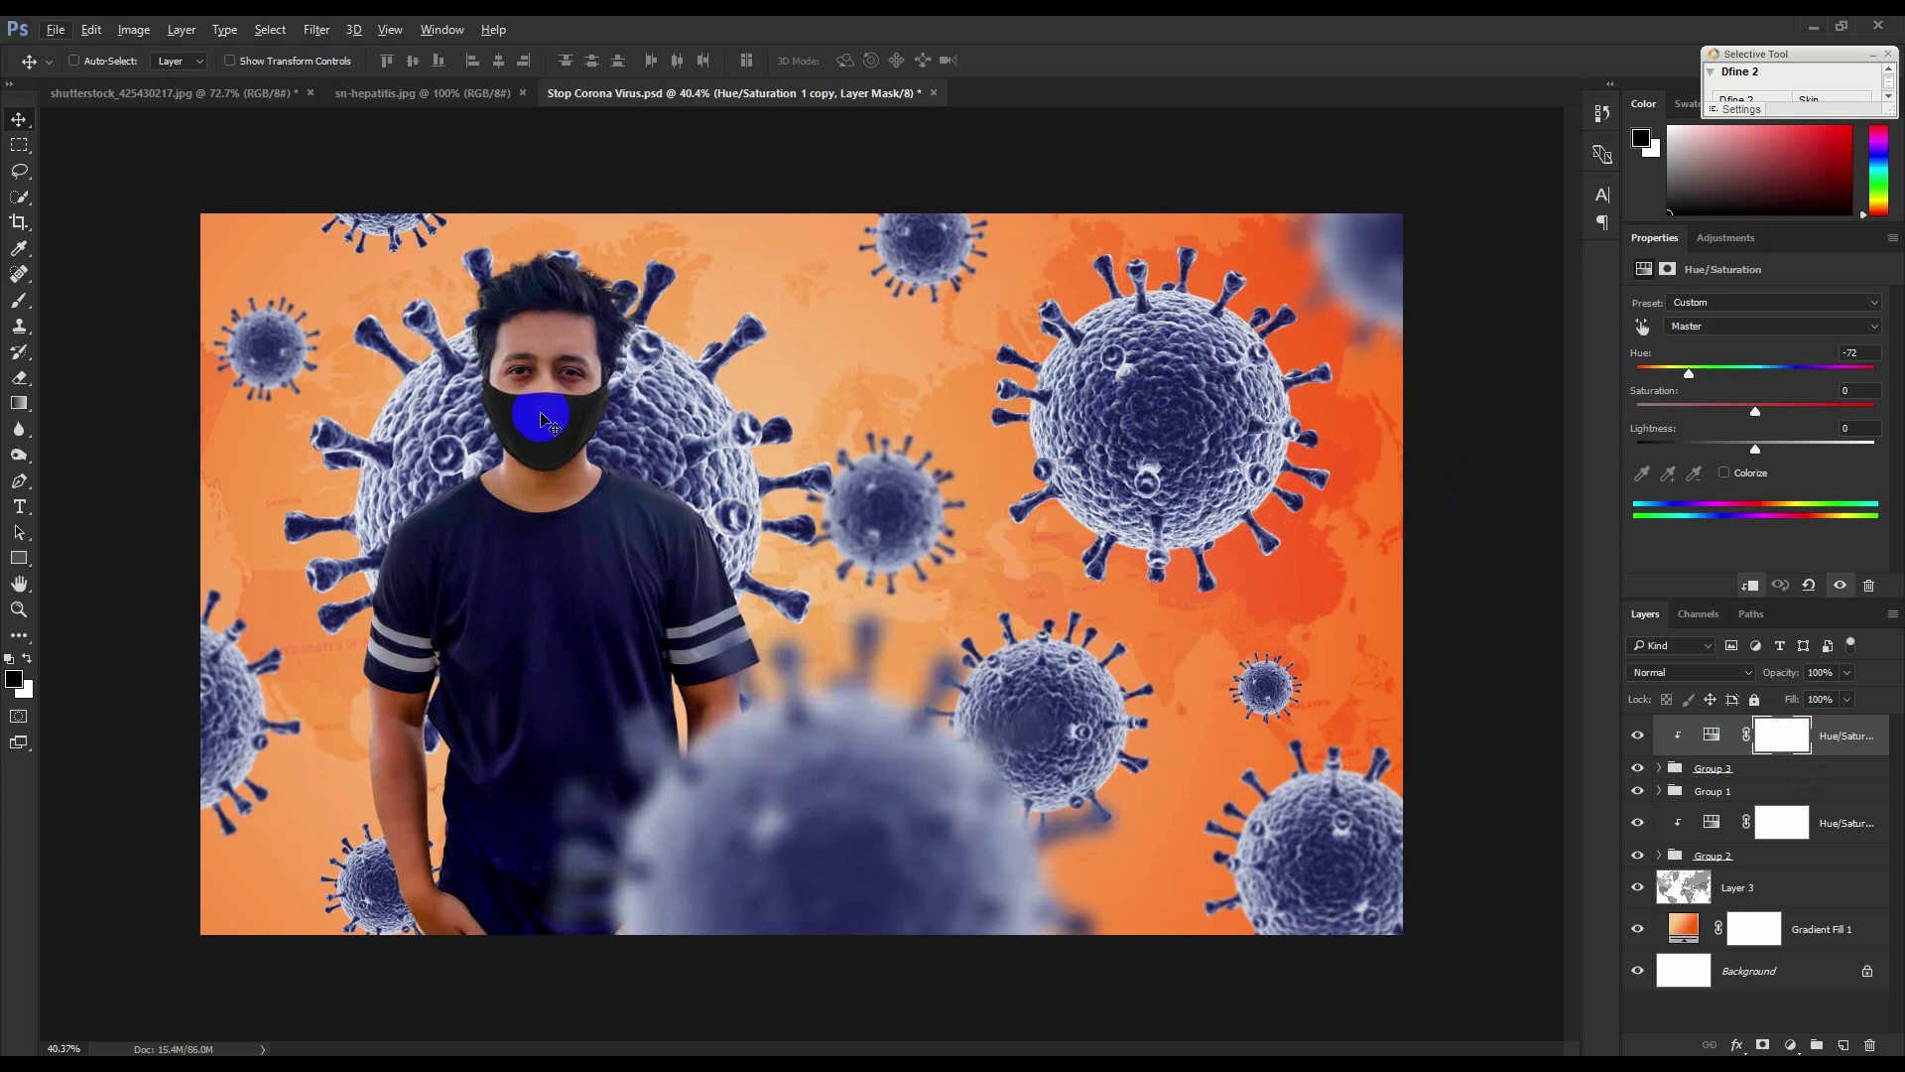
scroll(650, 453, down, 12)
scroll(649, 454, up, 8)
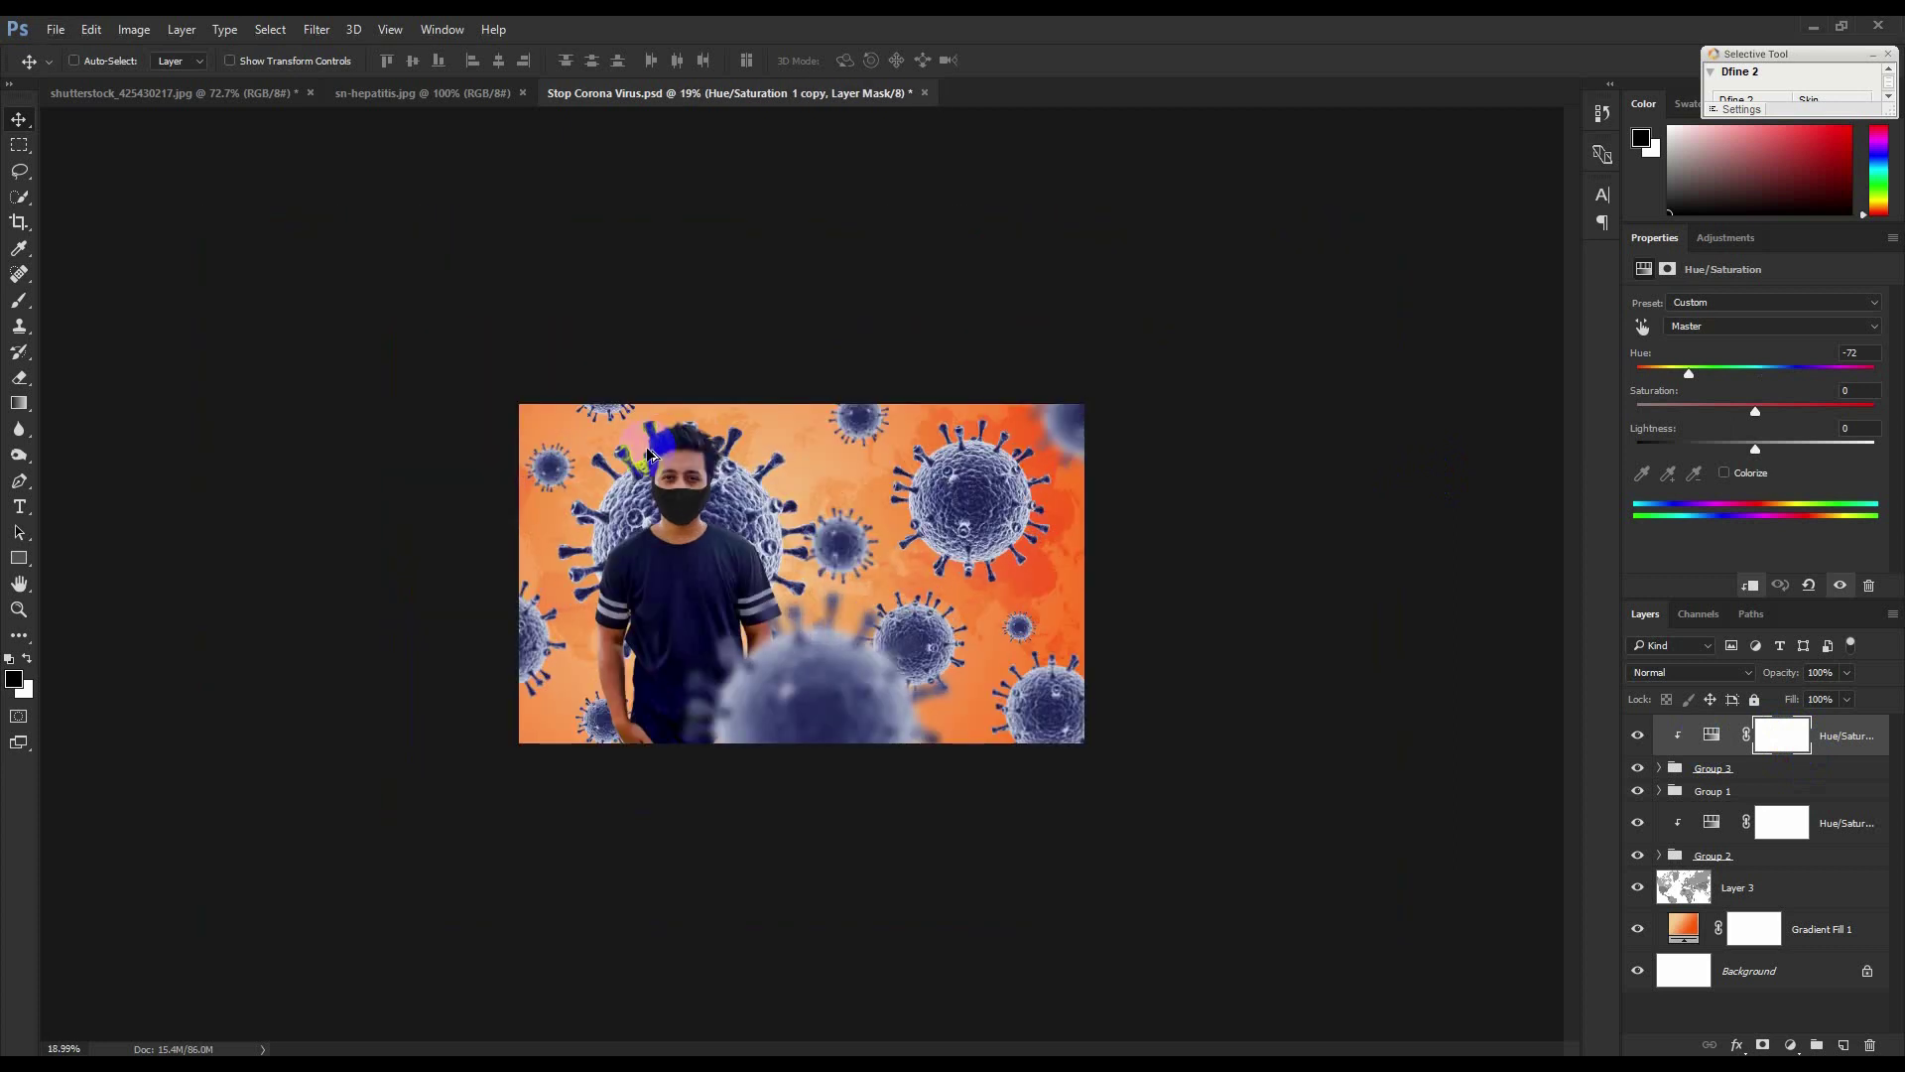
click(1659, 769)
click(1743, 798)
drag(1084, 384, 919, 481)
drag(1139, 412, 615, 719)
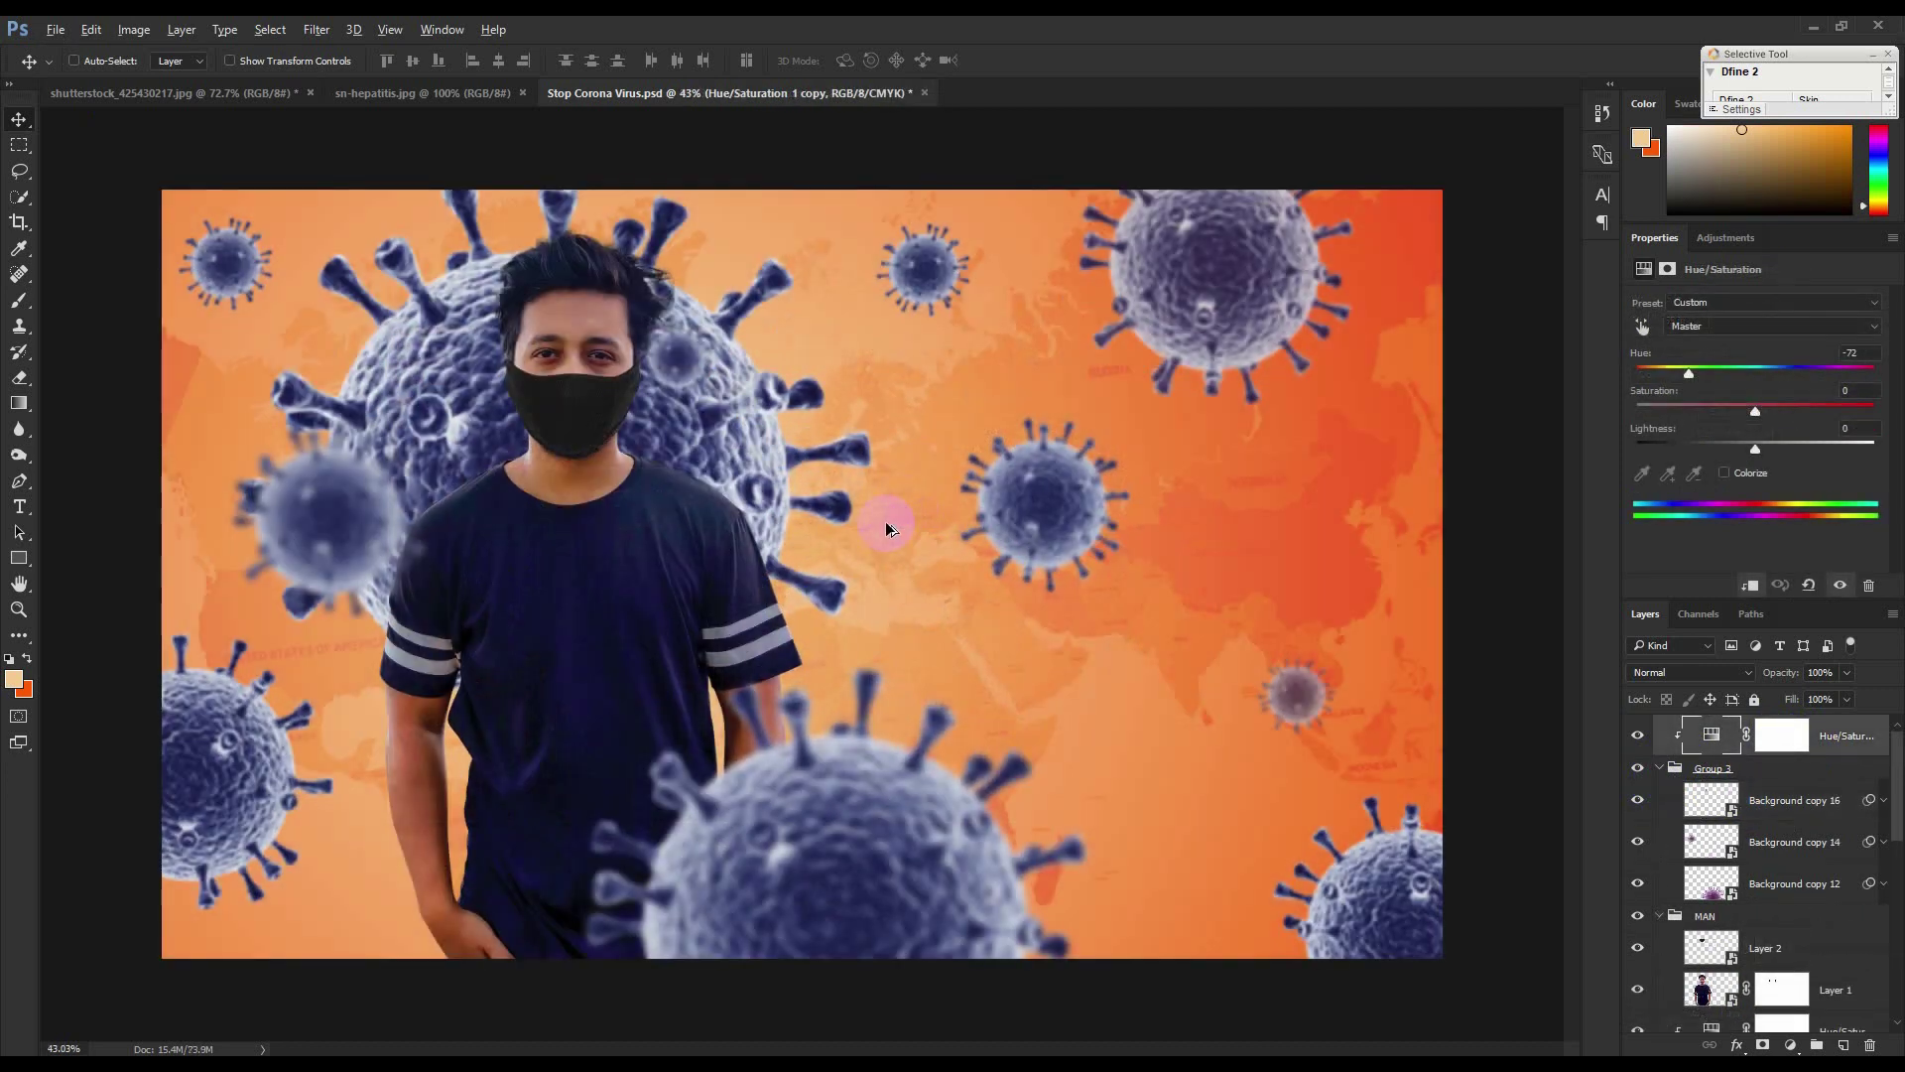
scroll(885, 526, down, 2)
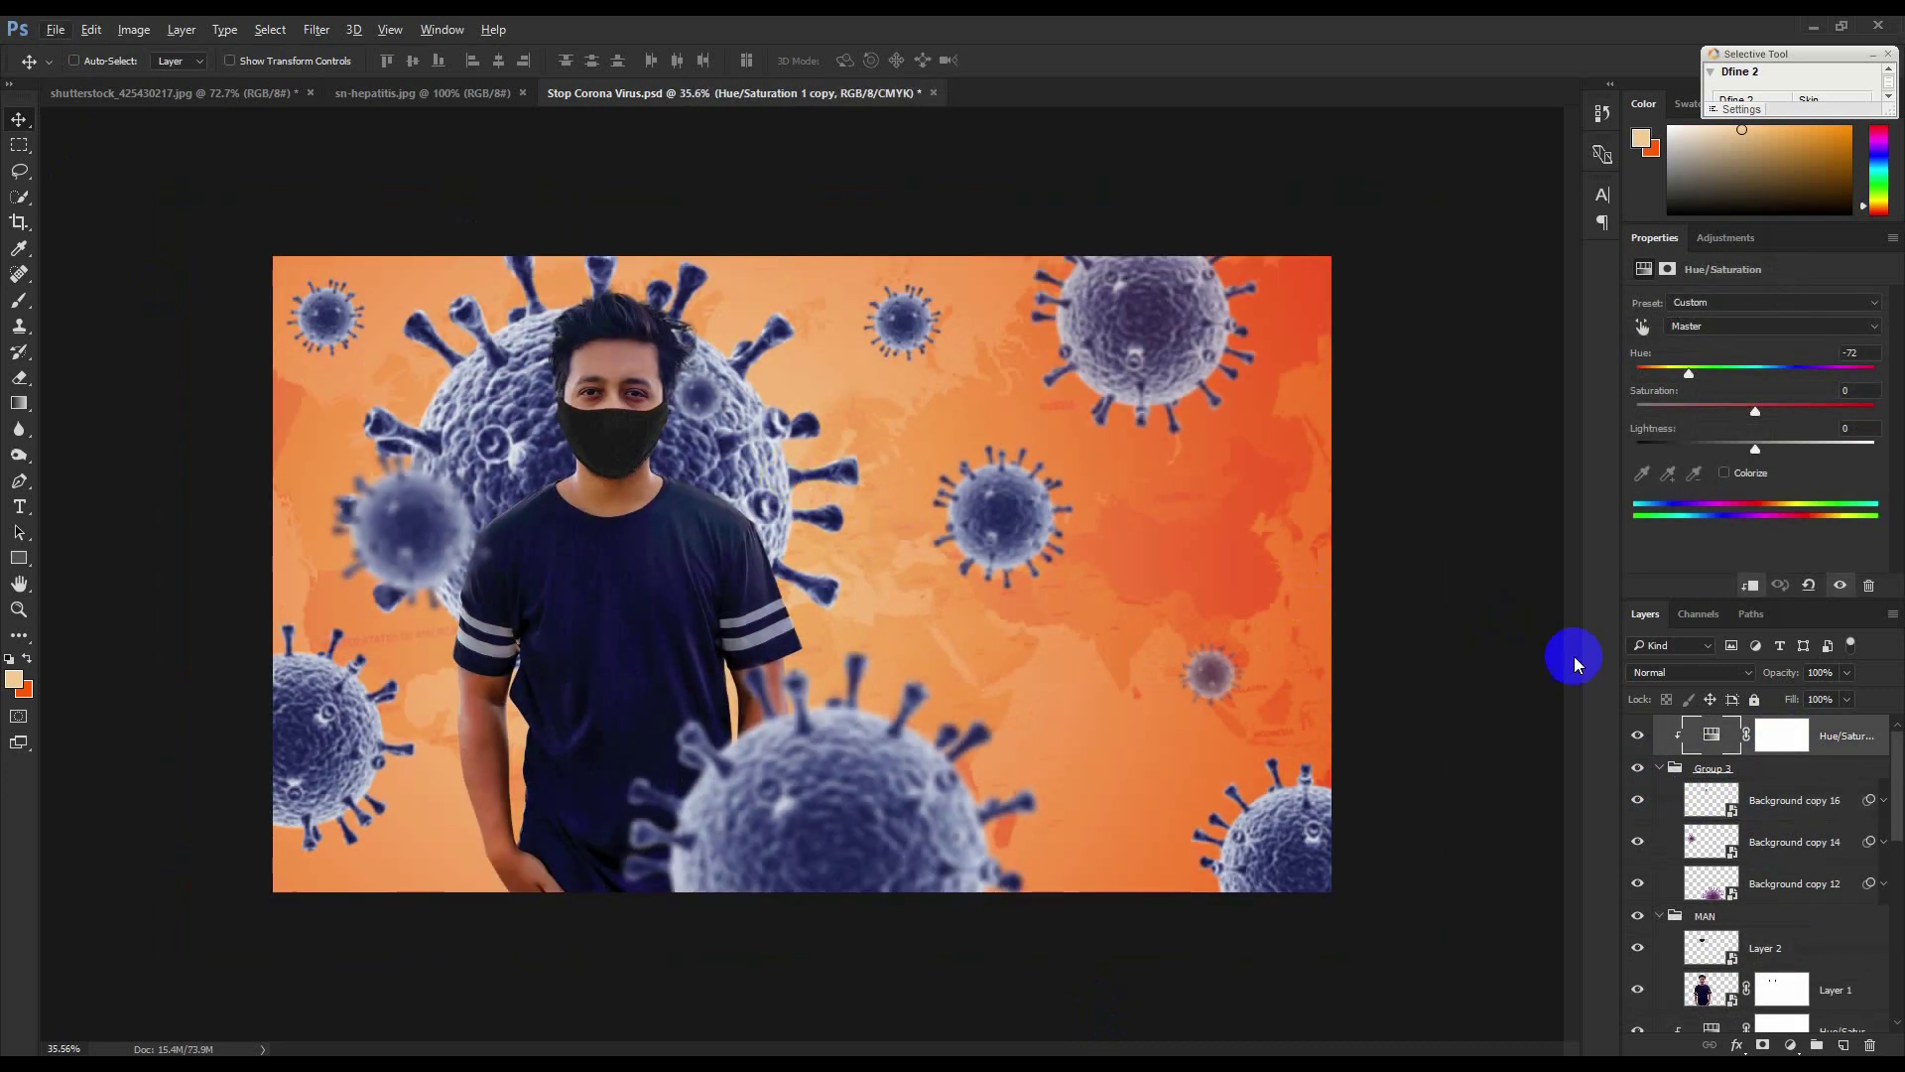
Collapse the Group 3, MAN and Group 2 layer groups.
click(1660, 768)
click(1660, 791)
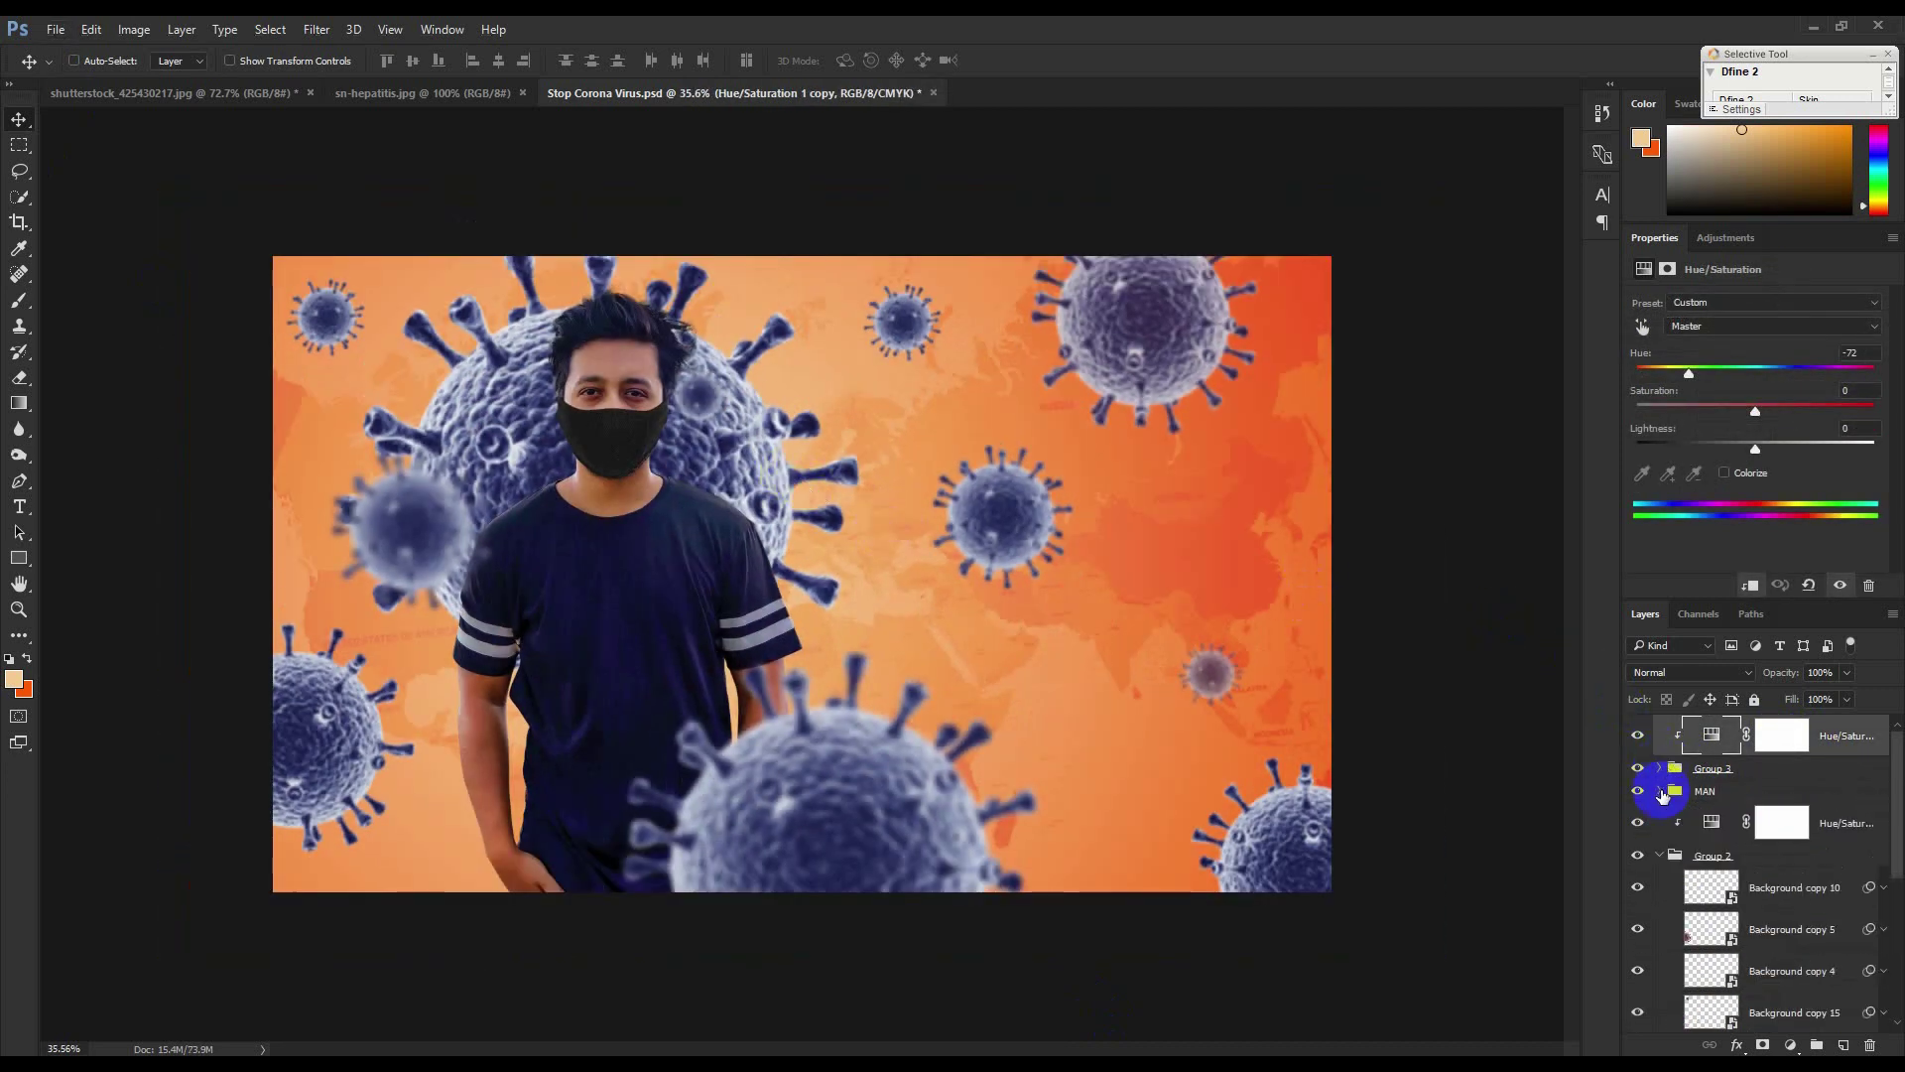
click(1660, 855)
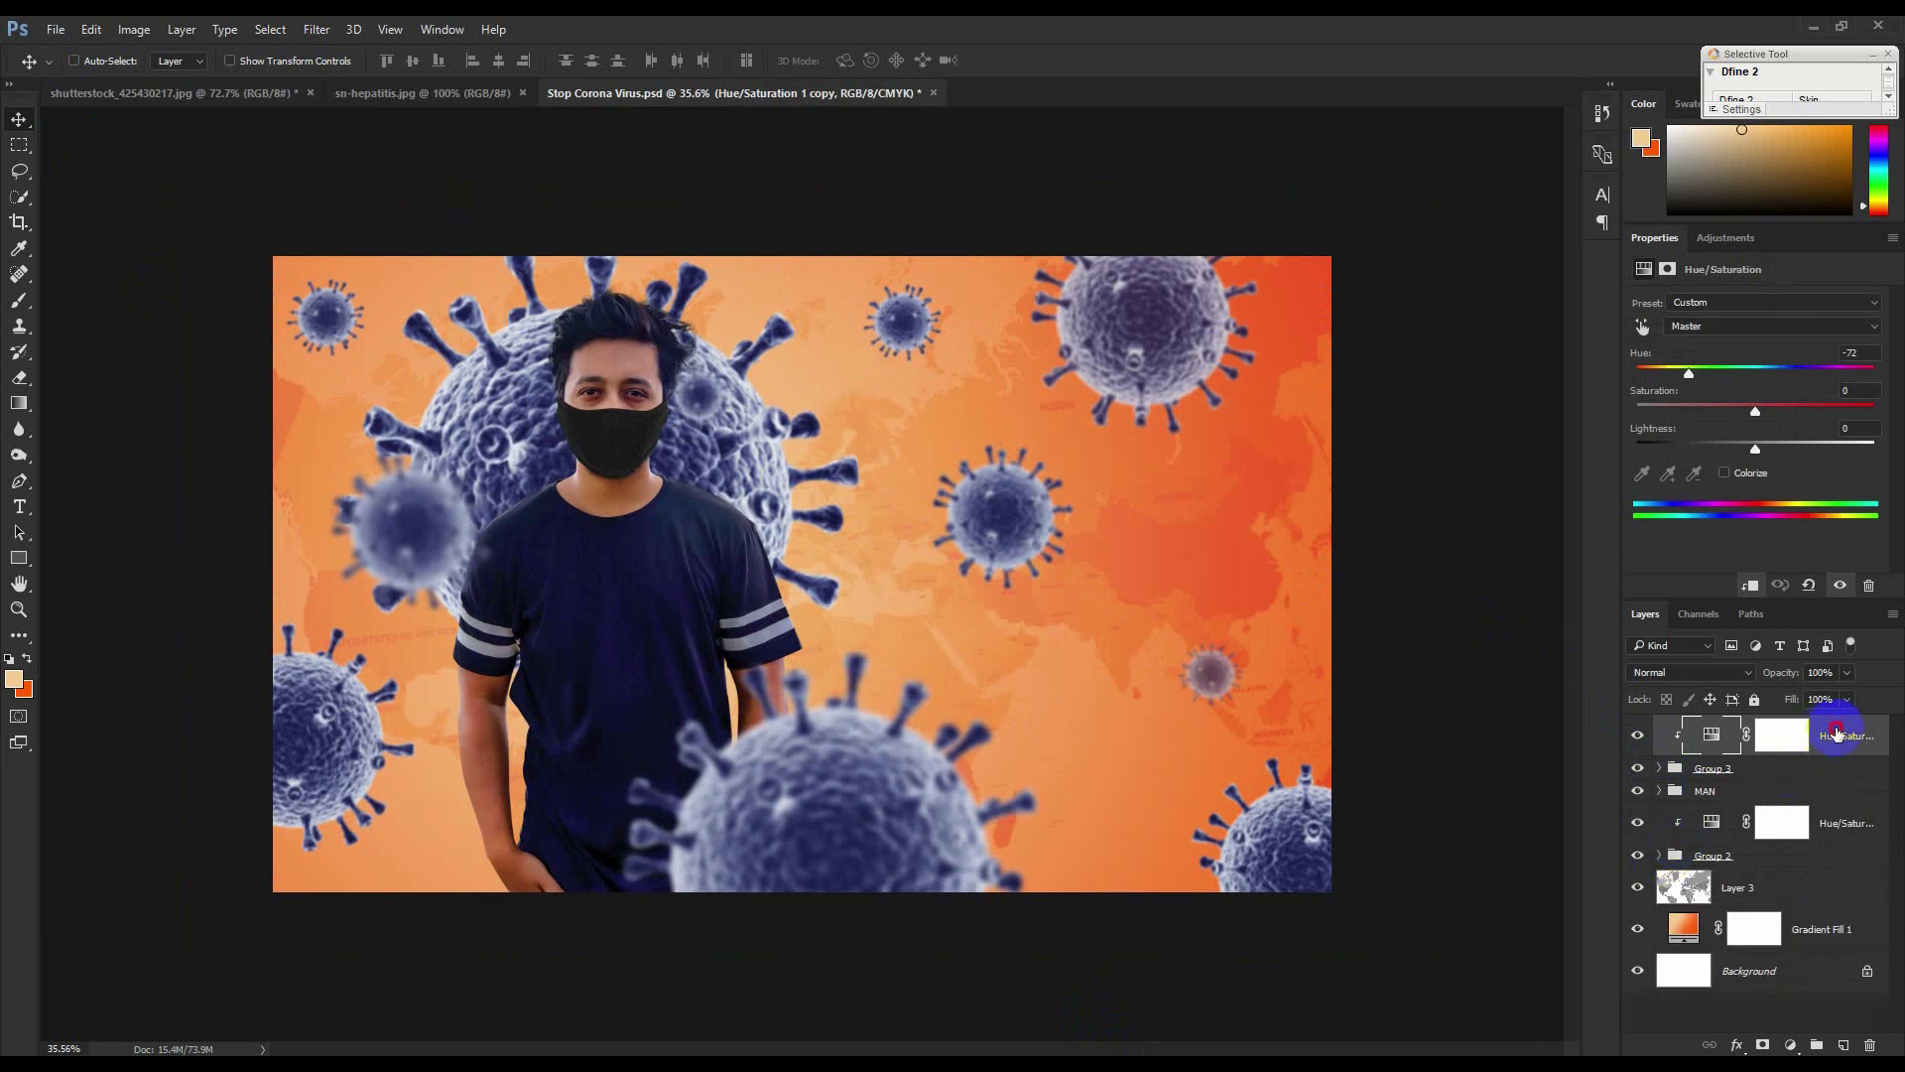
scroll(1149, 716, up, 2)
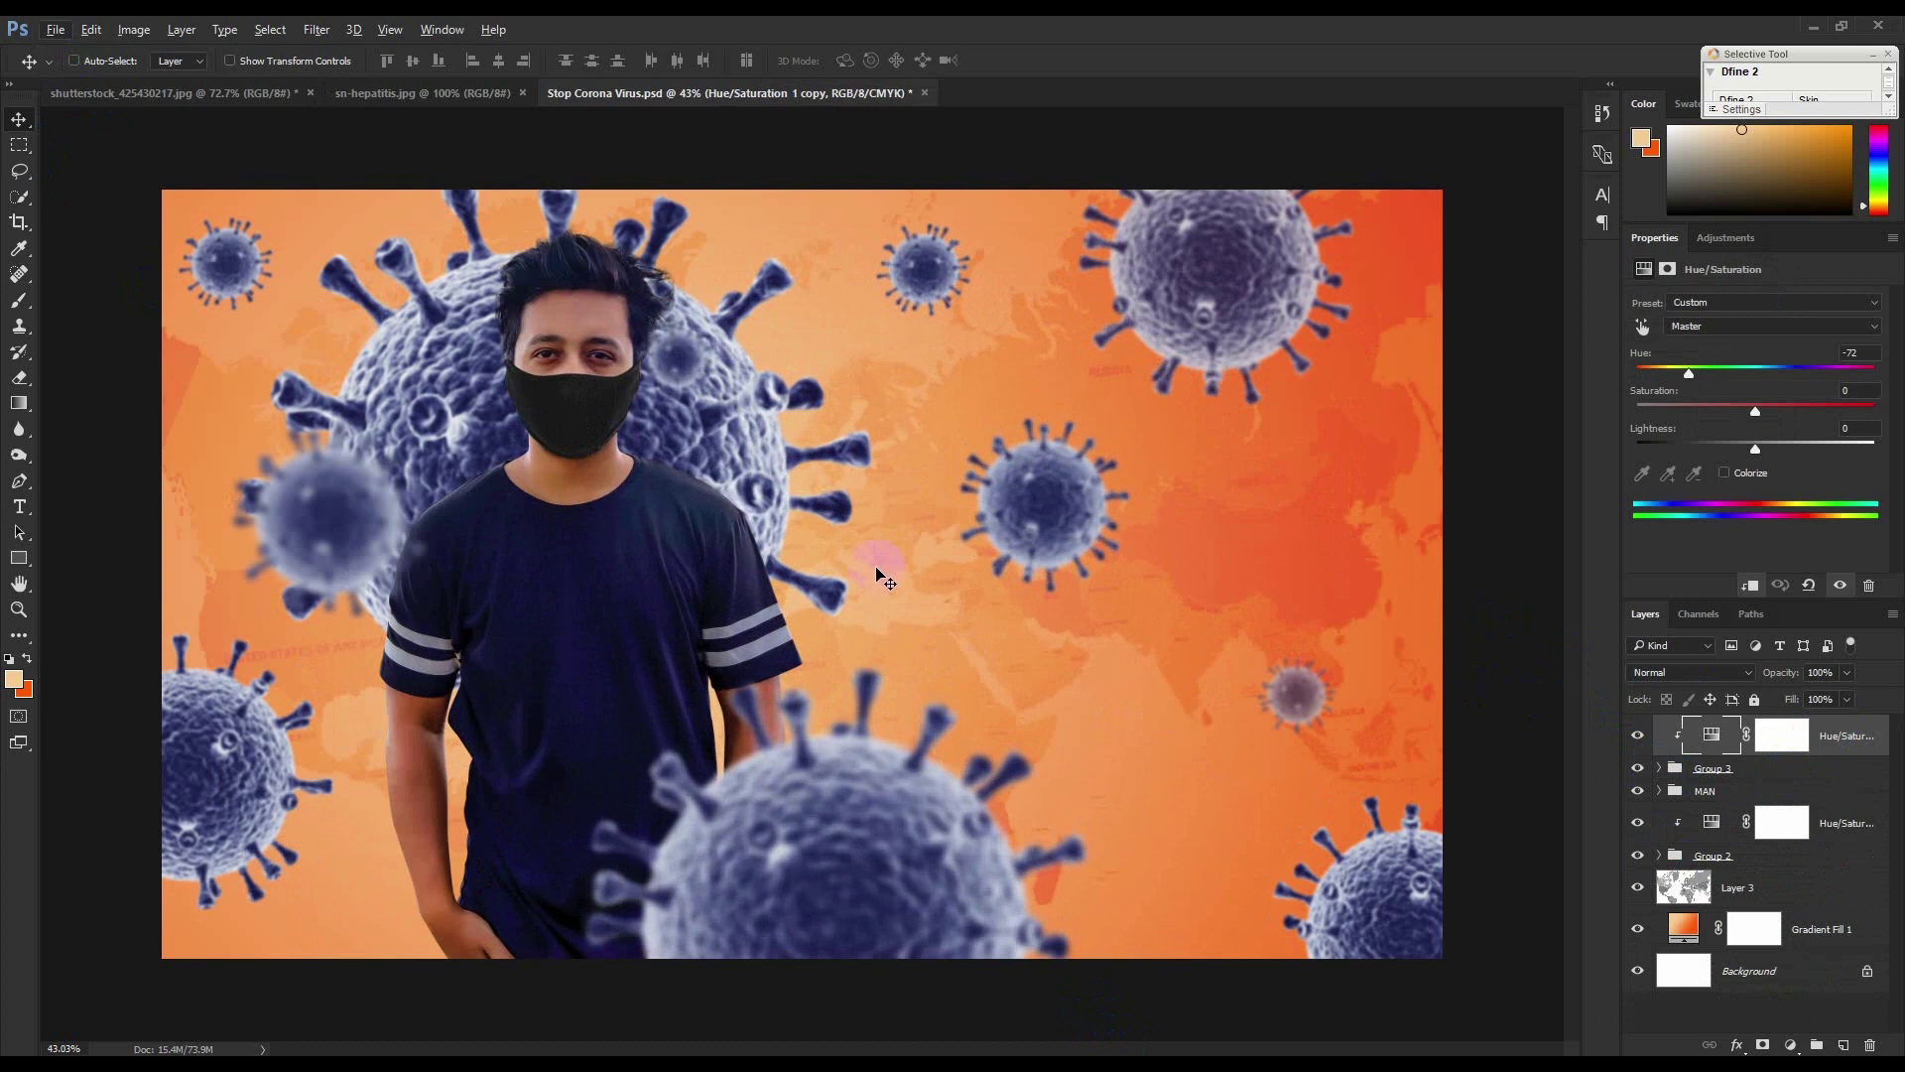
Create a new top layer and paint a large soft orange-red spot at the man's striped sleeve beside the big virus.
click(1844, 1043)
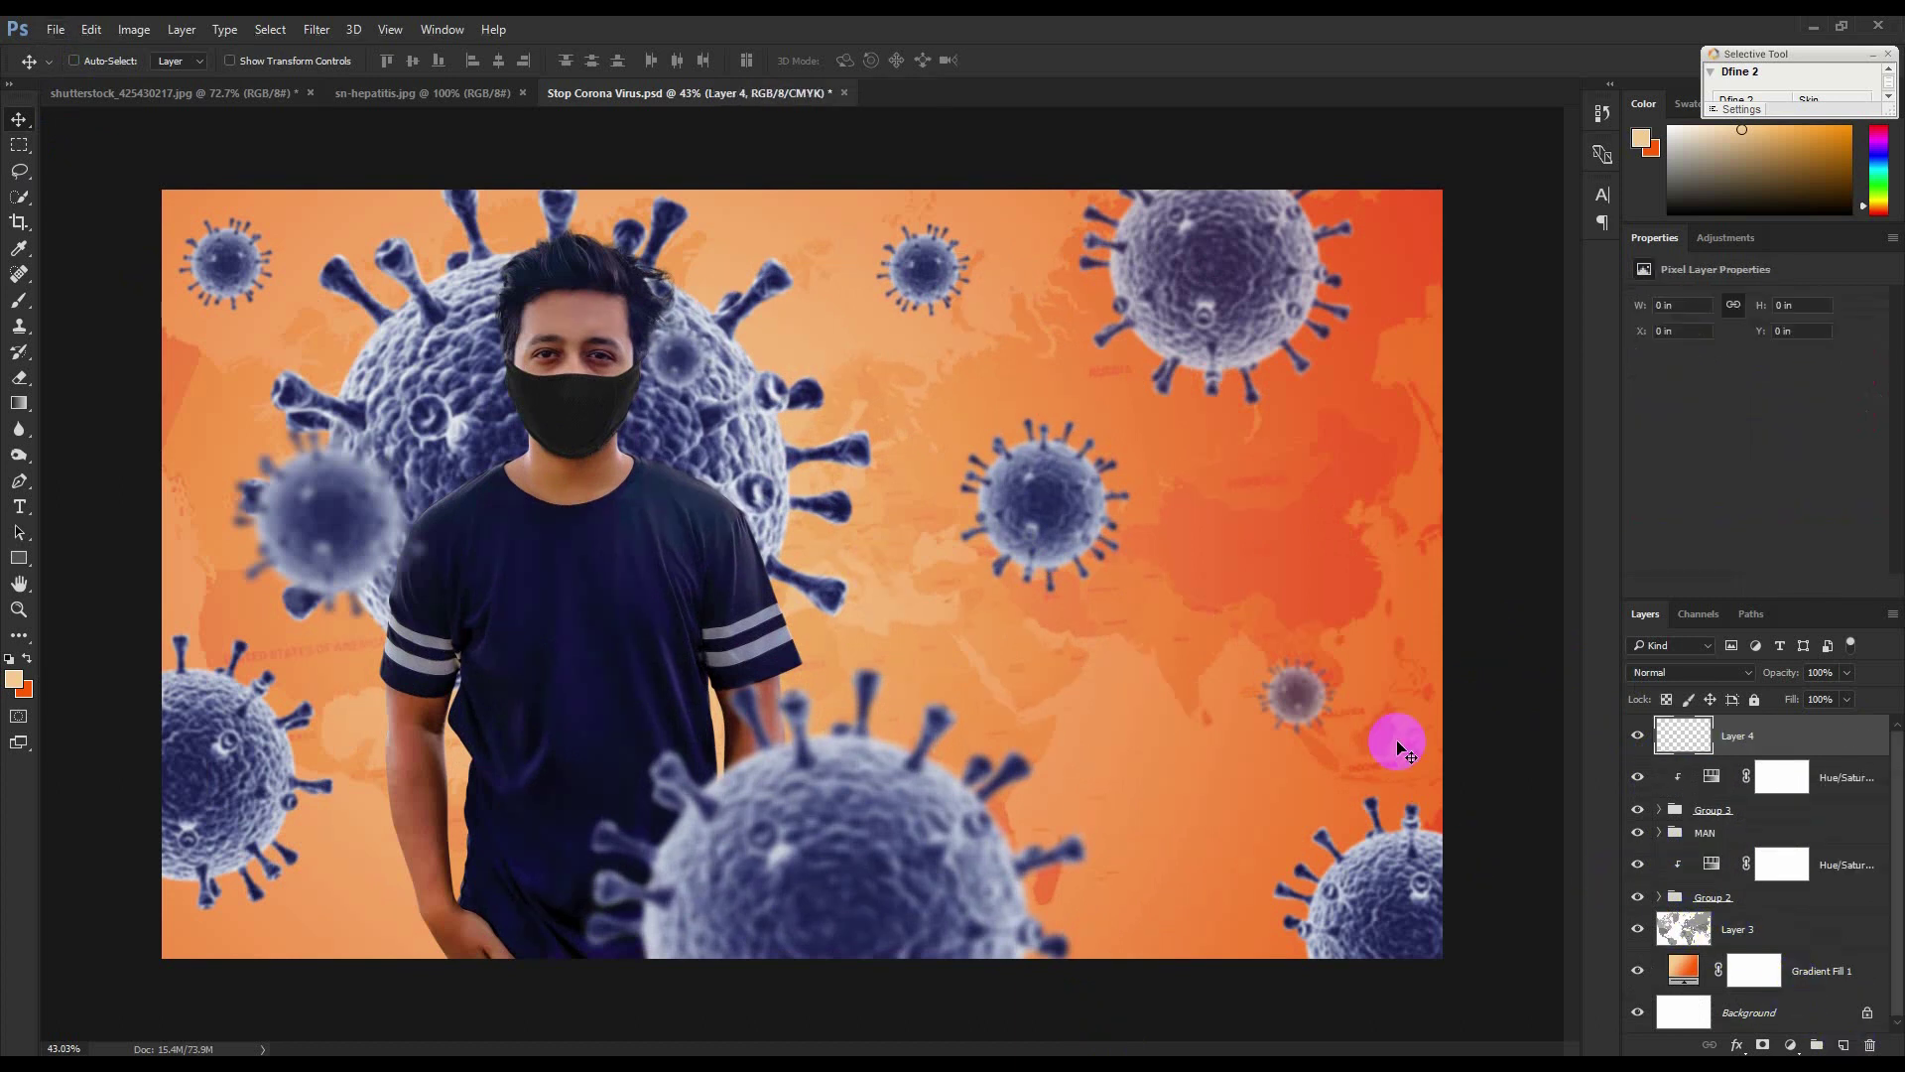
click(19, 300)
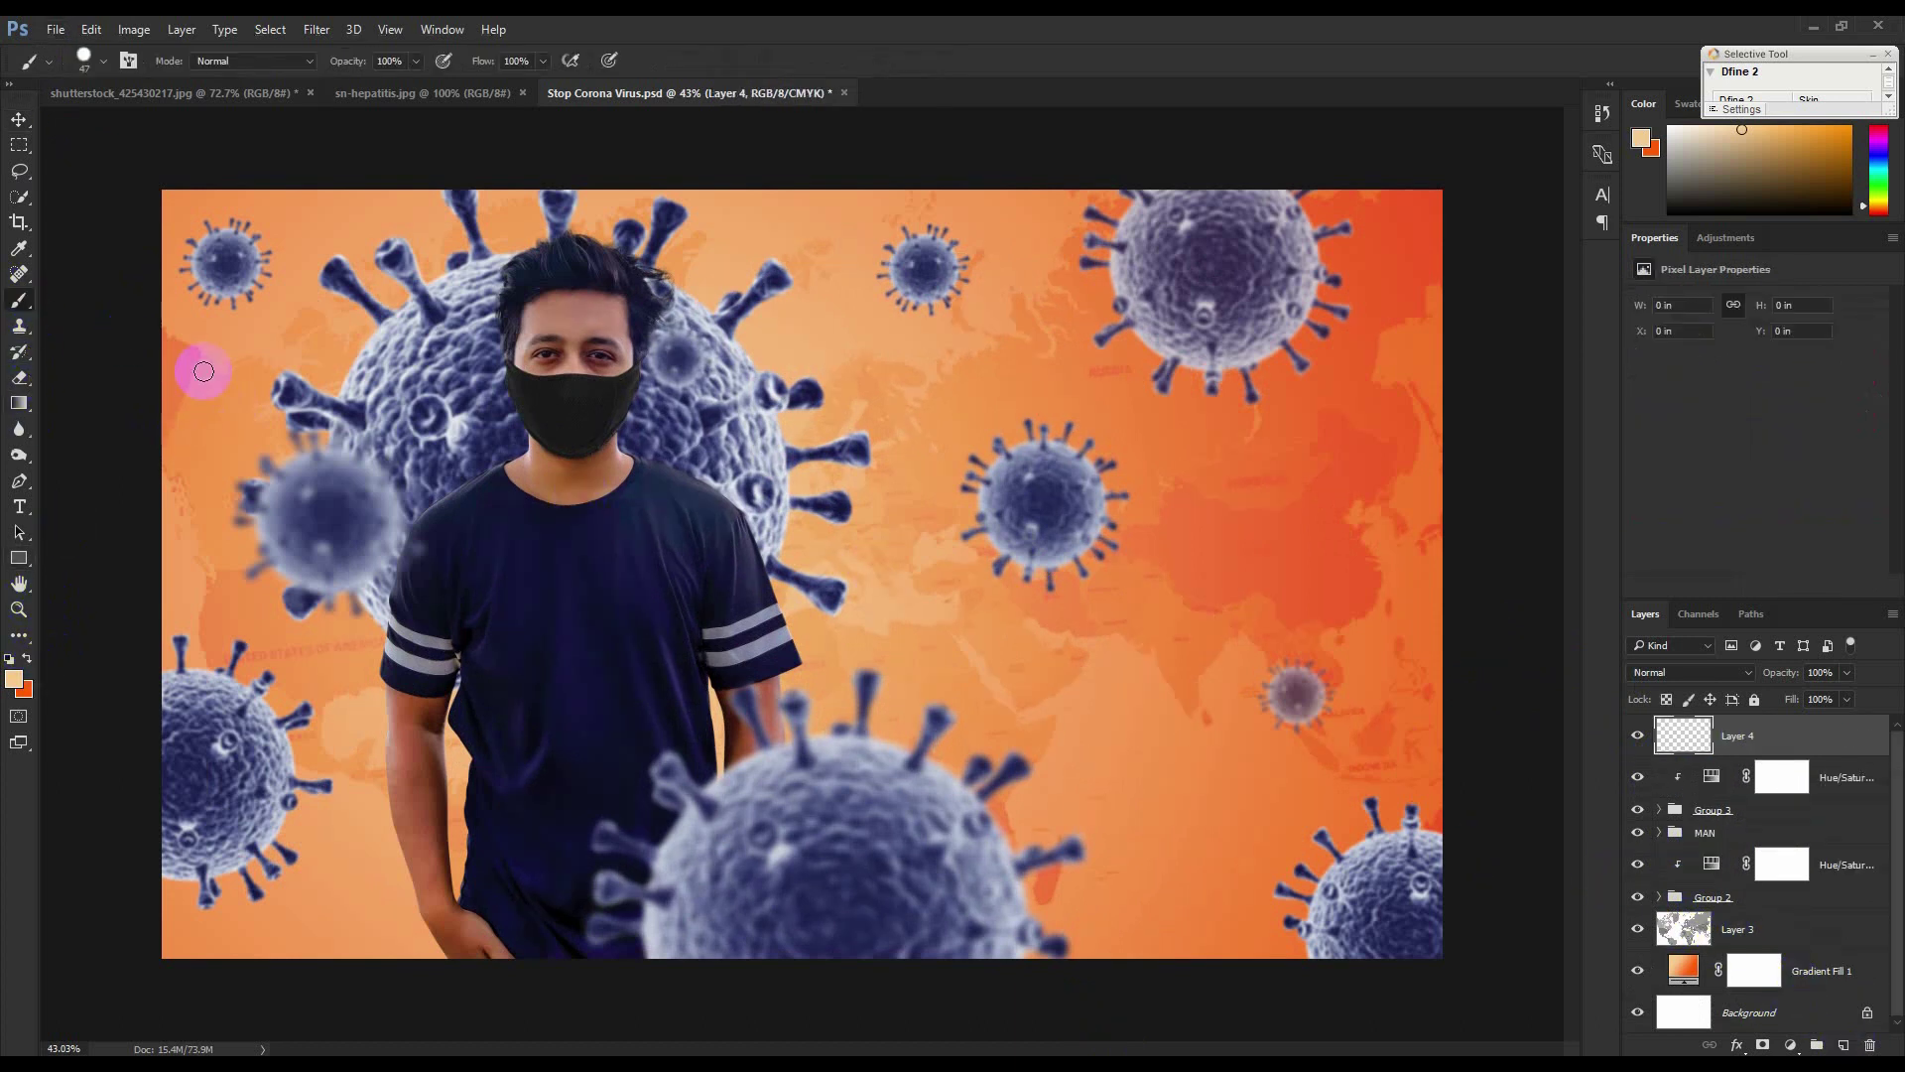
right_click(421, 442)
click(597, 622)
drag(623, 488, 647, 490)
click(925, 44)
click(27, 660)
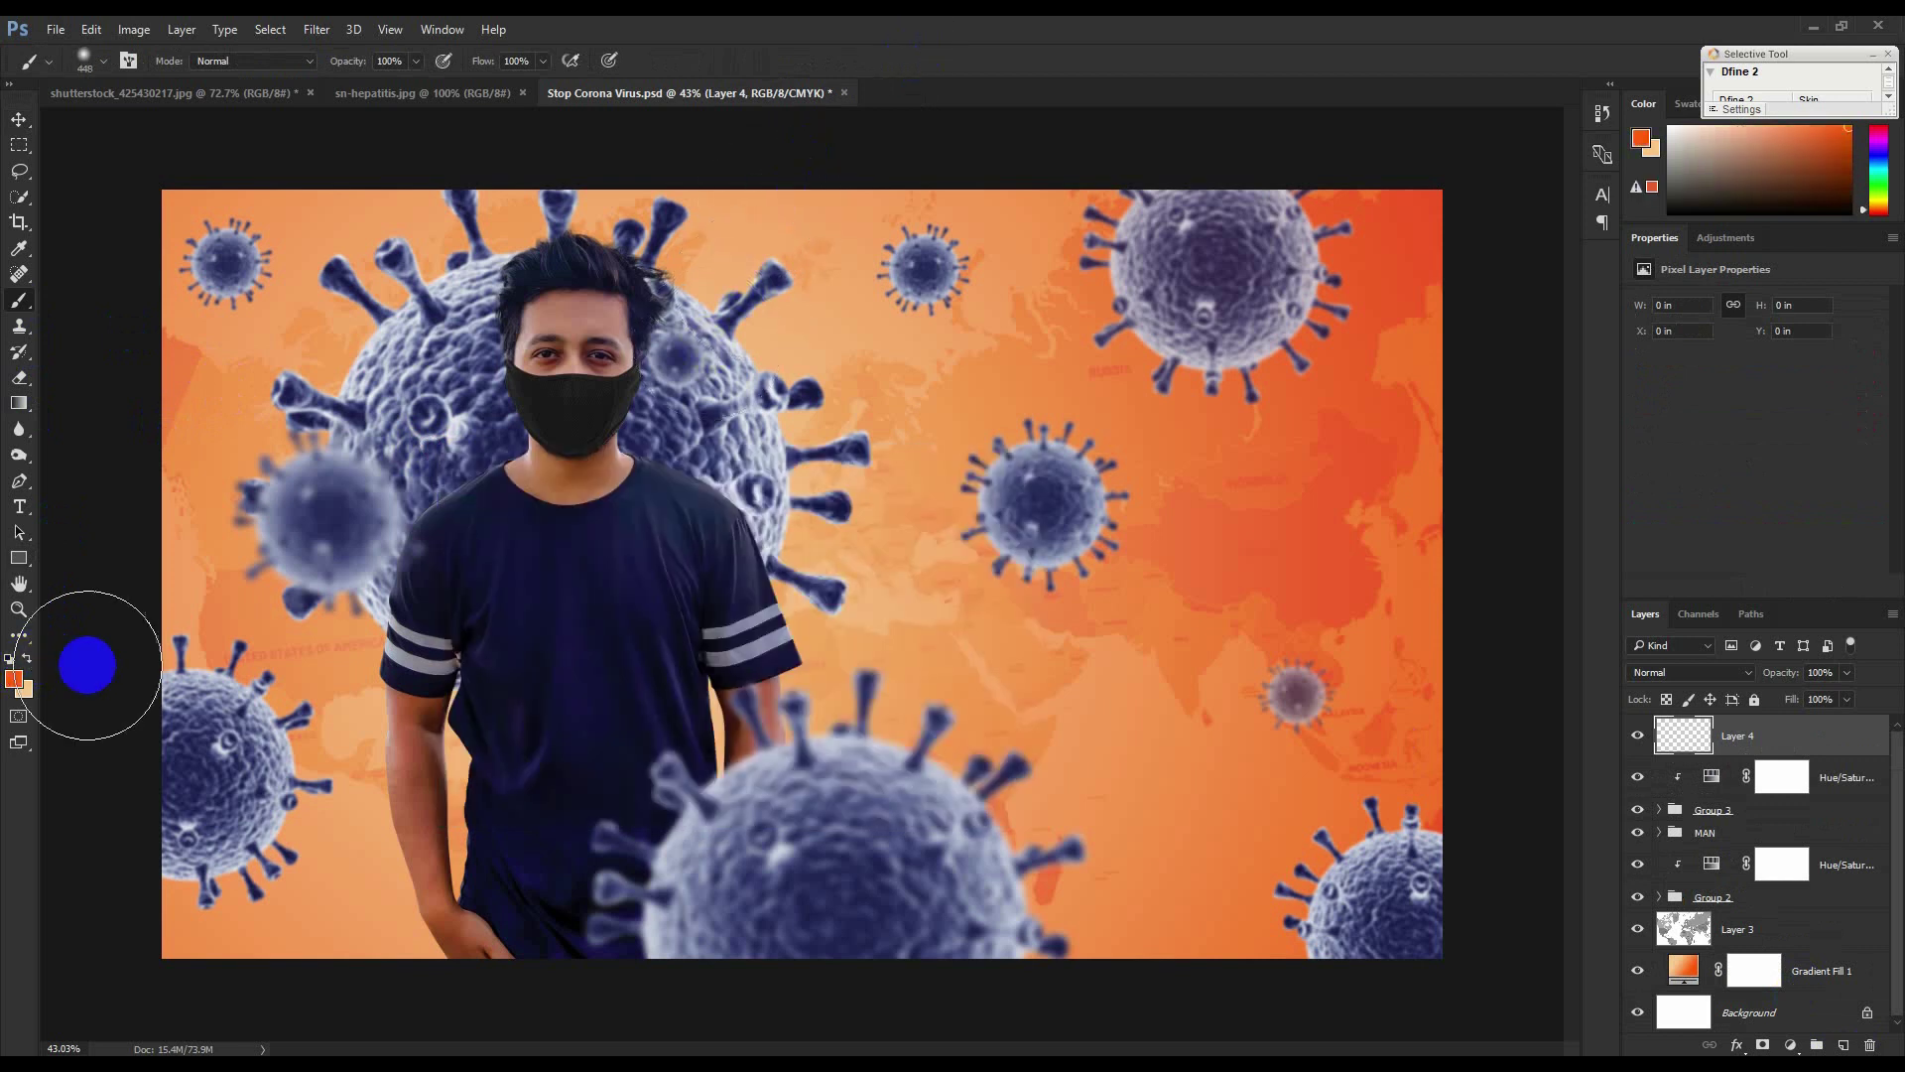
click(796, 638)
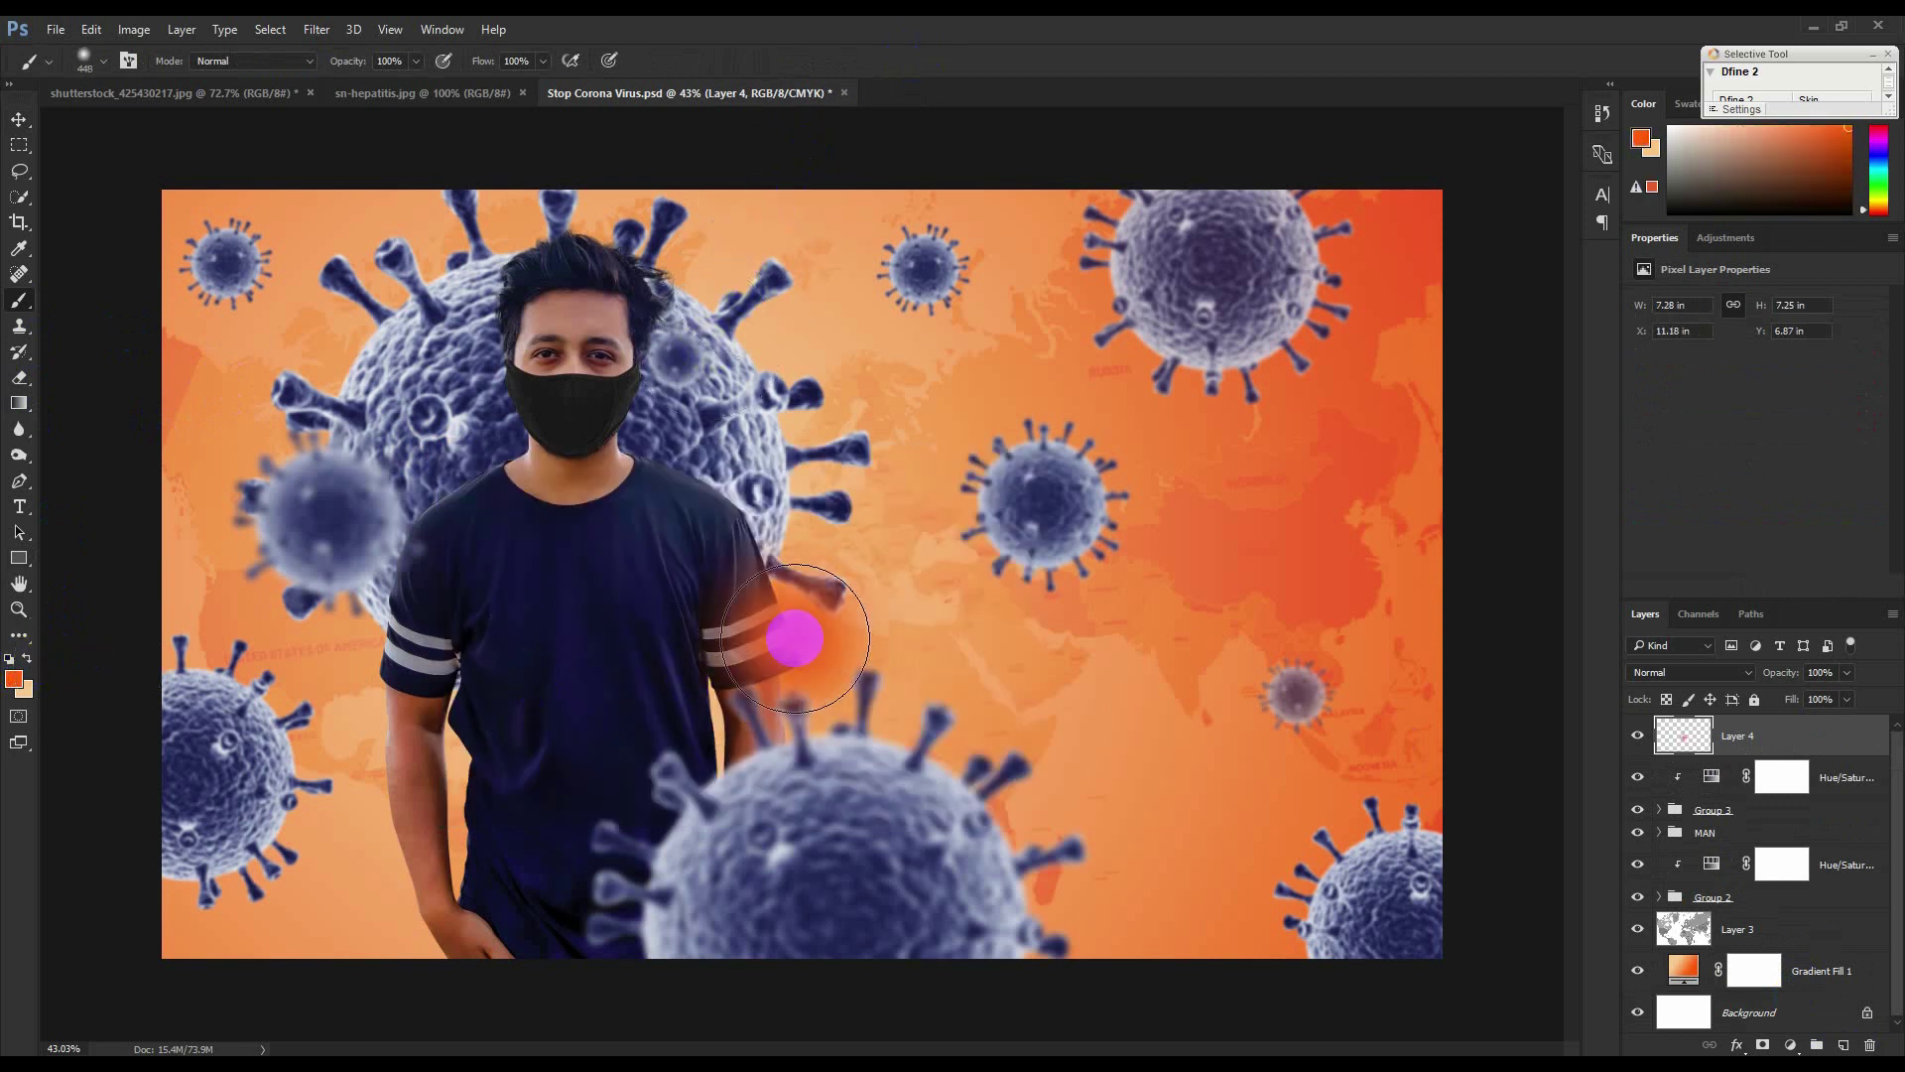
Paint a light peach highlight in the centre of the orange spot, building it up to a 200 px soft brush.
click(12, 680)
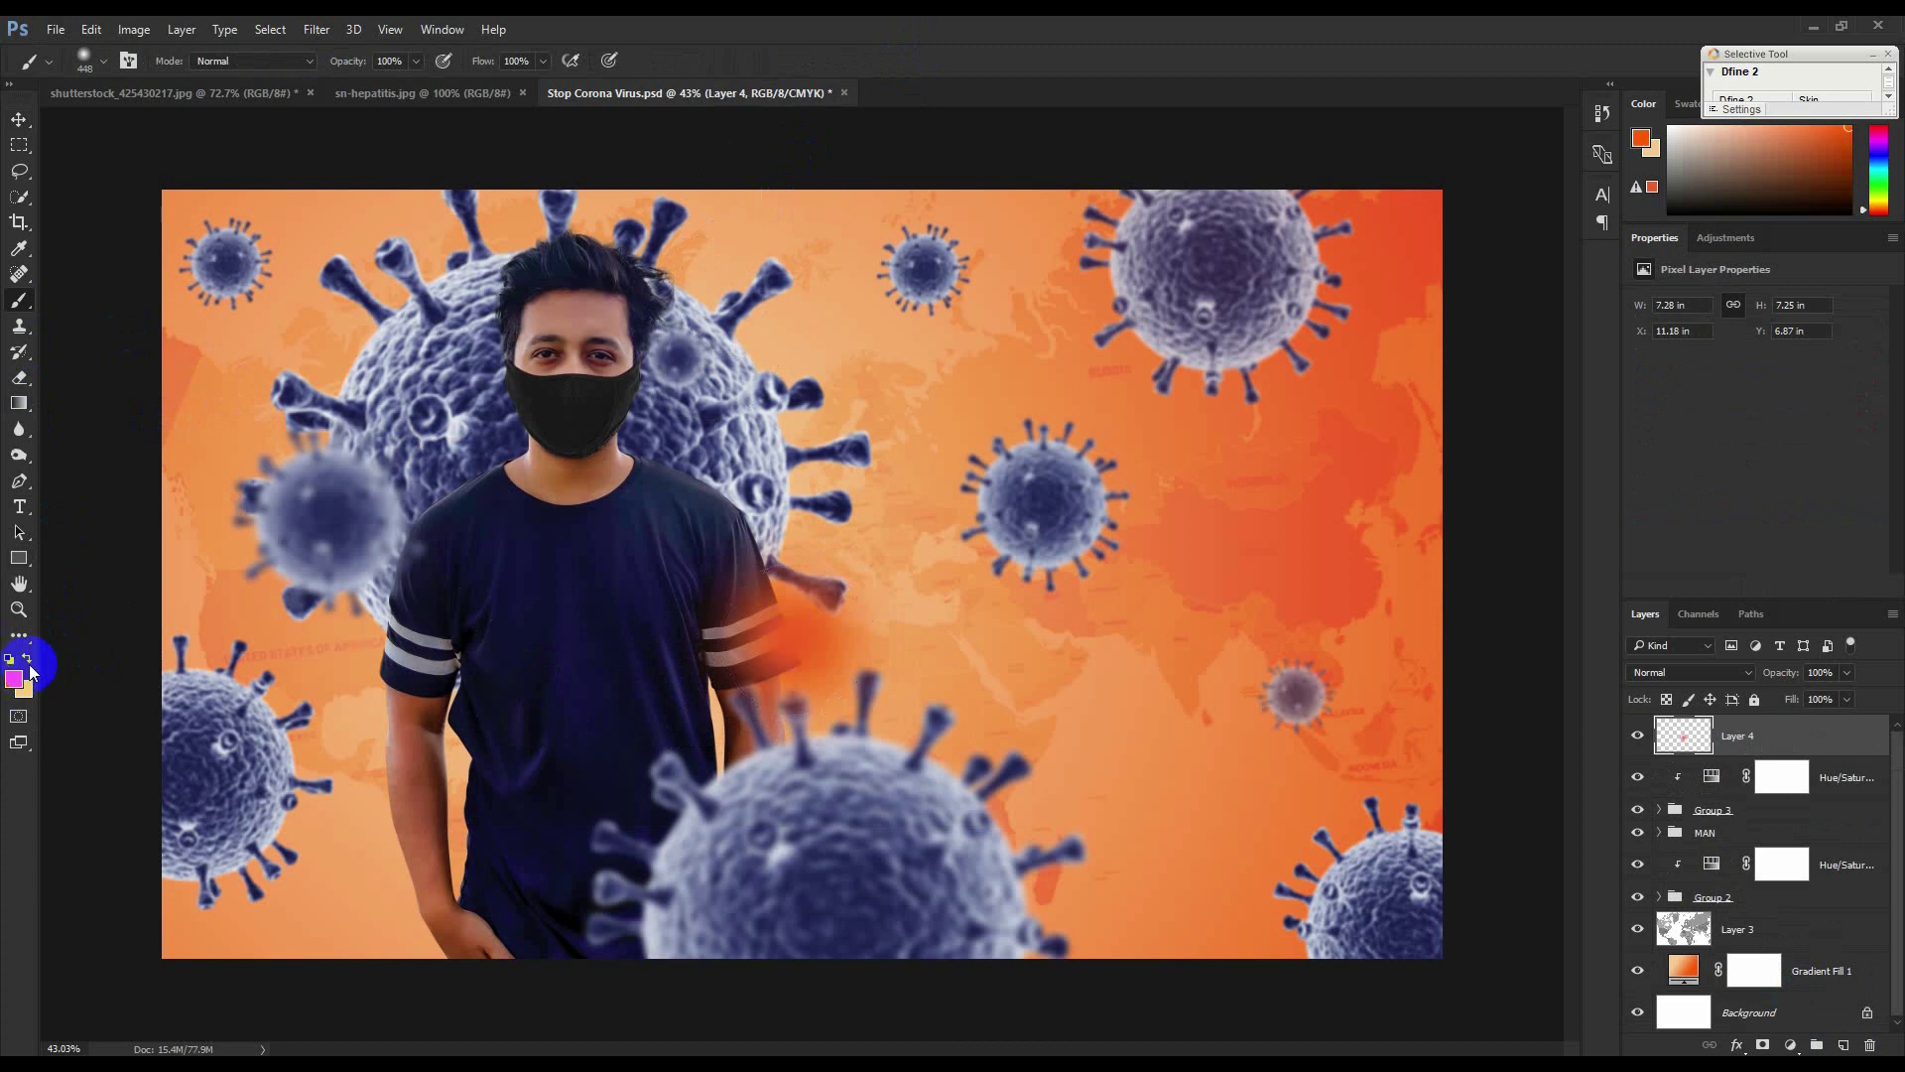
click(27, 659)
click(769, 650)
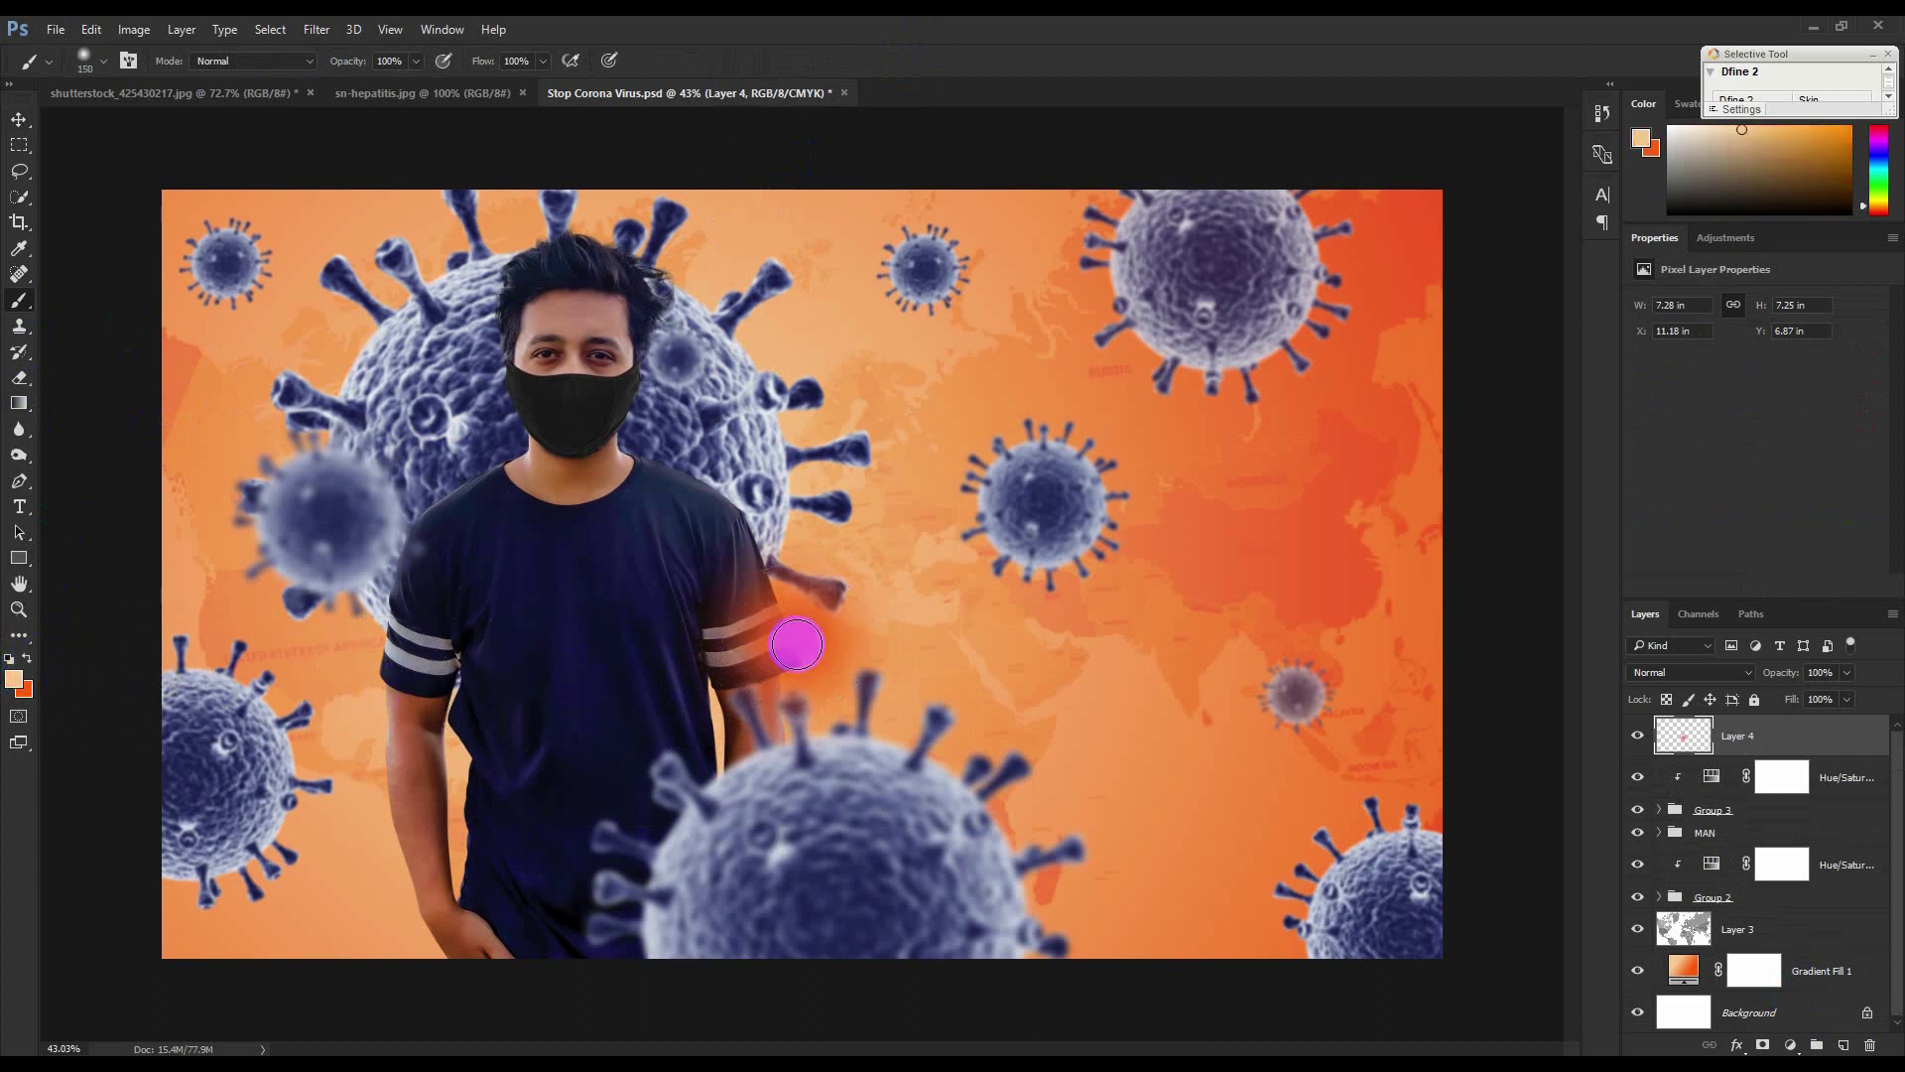
click(794, 645)
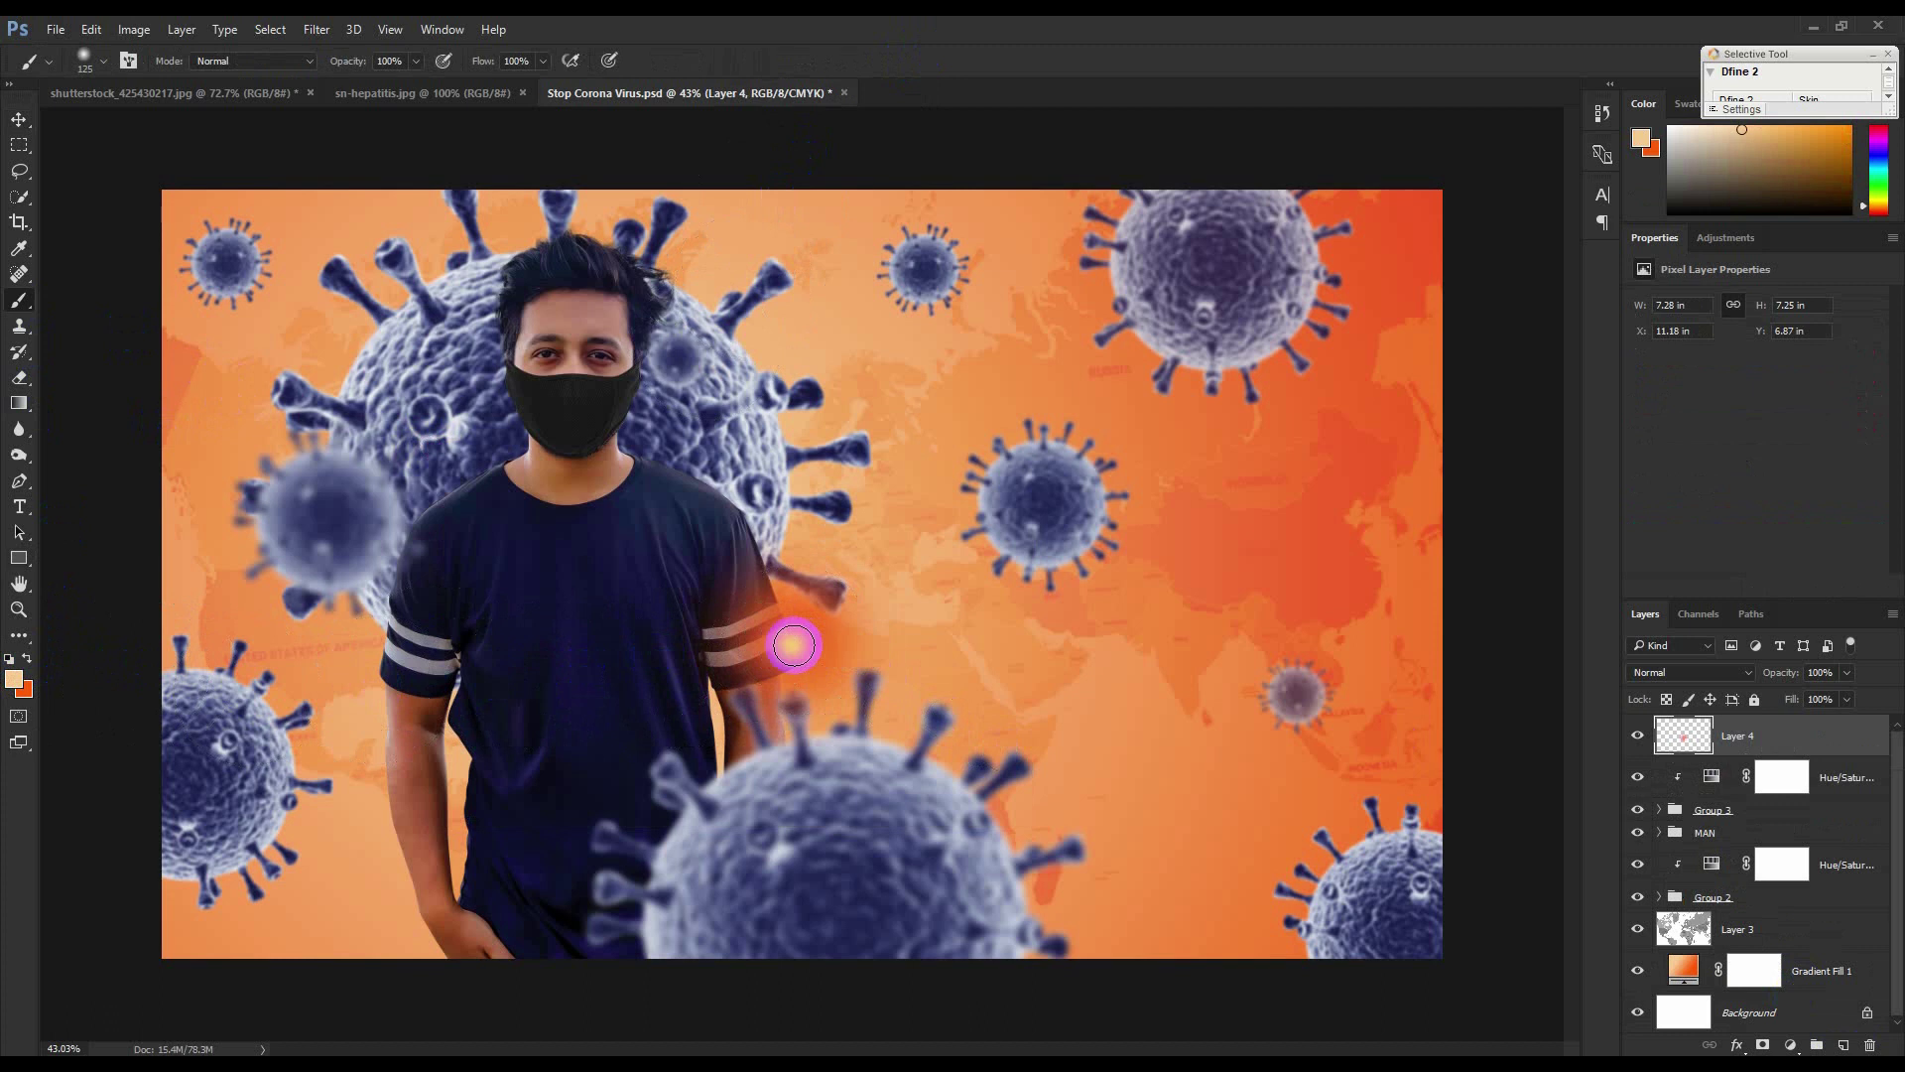
key(bracketright)
key(bracketright)
click(789, 643)
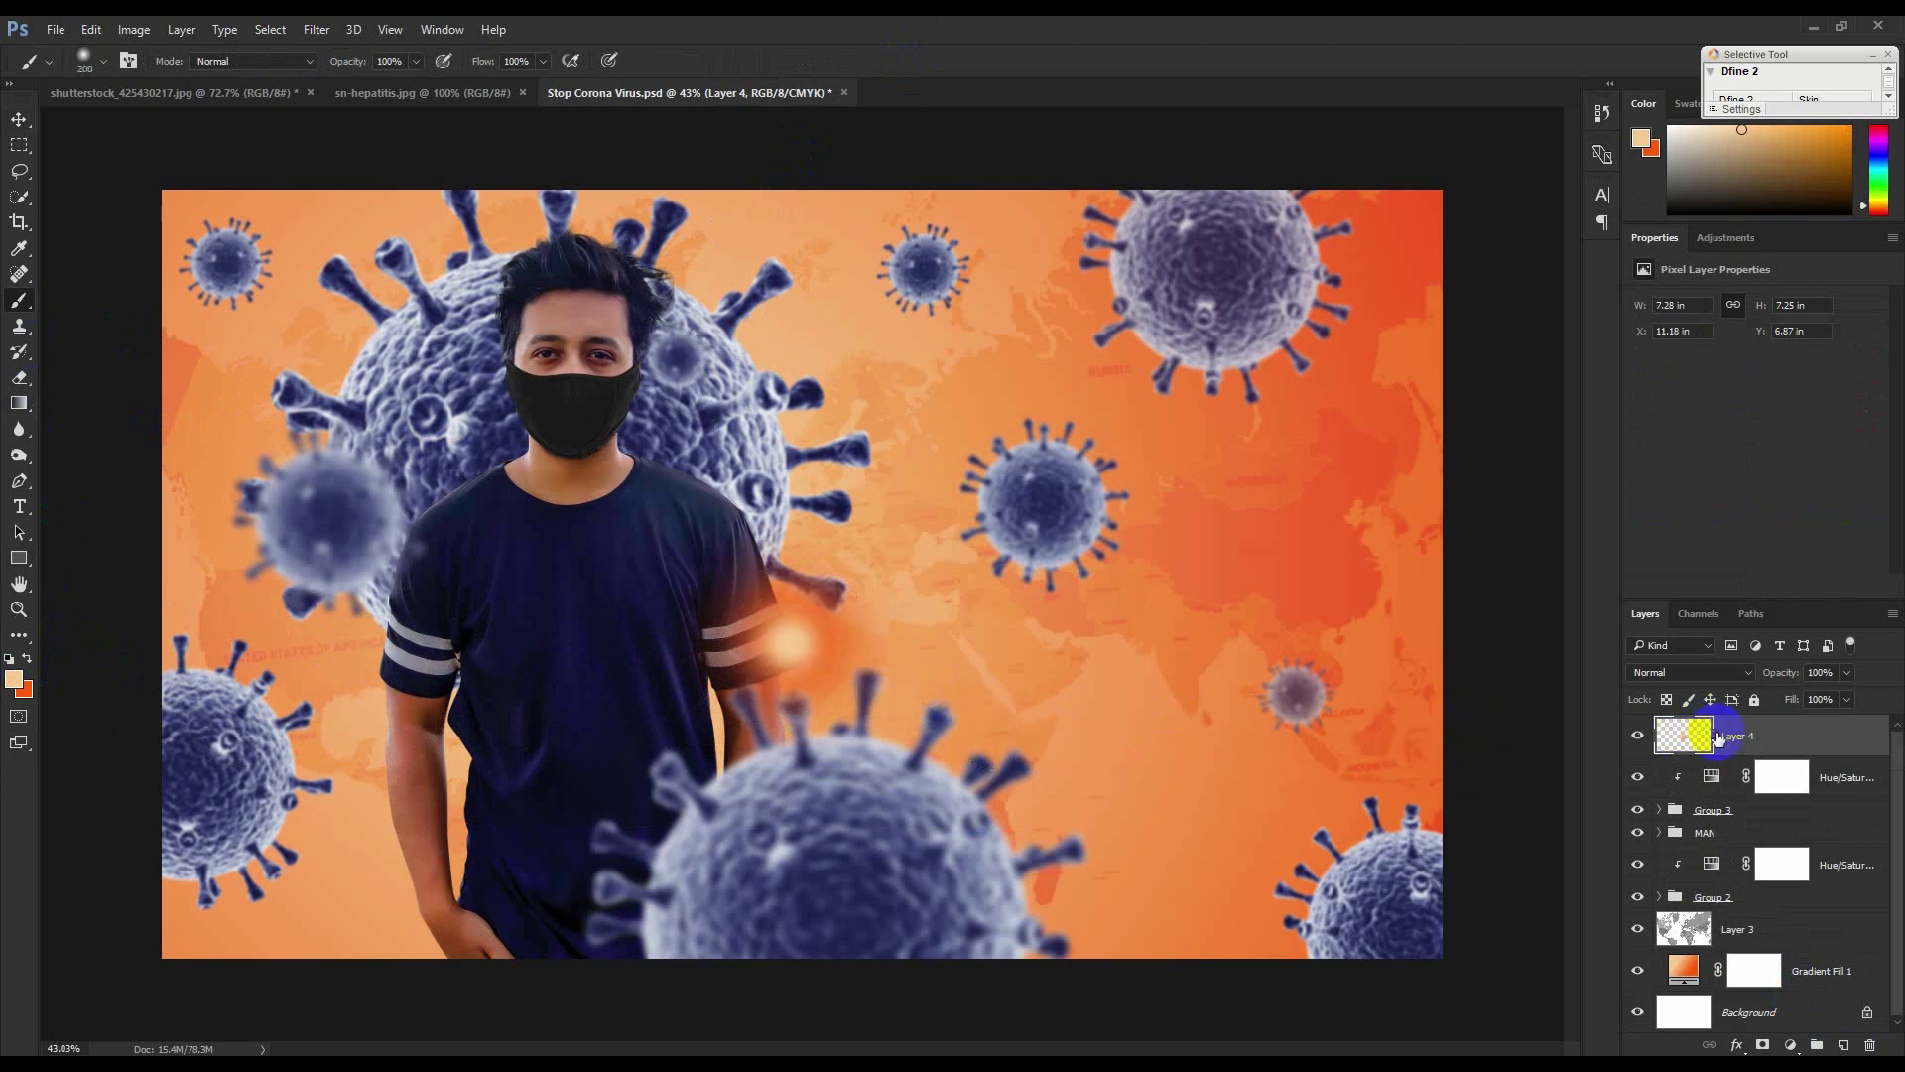
Enlarge the painted glow to about 246%, place it beside the man's arm near the lower-left virus, and set its blend mode to Screen.
key(ctrl+t)
mouse_move(968, 470)
mouse_down()
mouse_move(1149, 297)
mouse_move(1178, 238)
mouse_up()
mouse_move(927, 638)
mouse_down()
mouse_move(476, 662)
mouse_move(503, 687)
mouse_up()
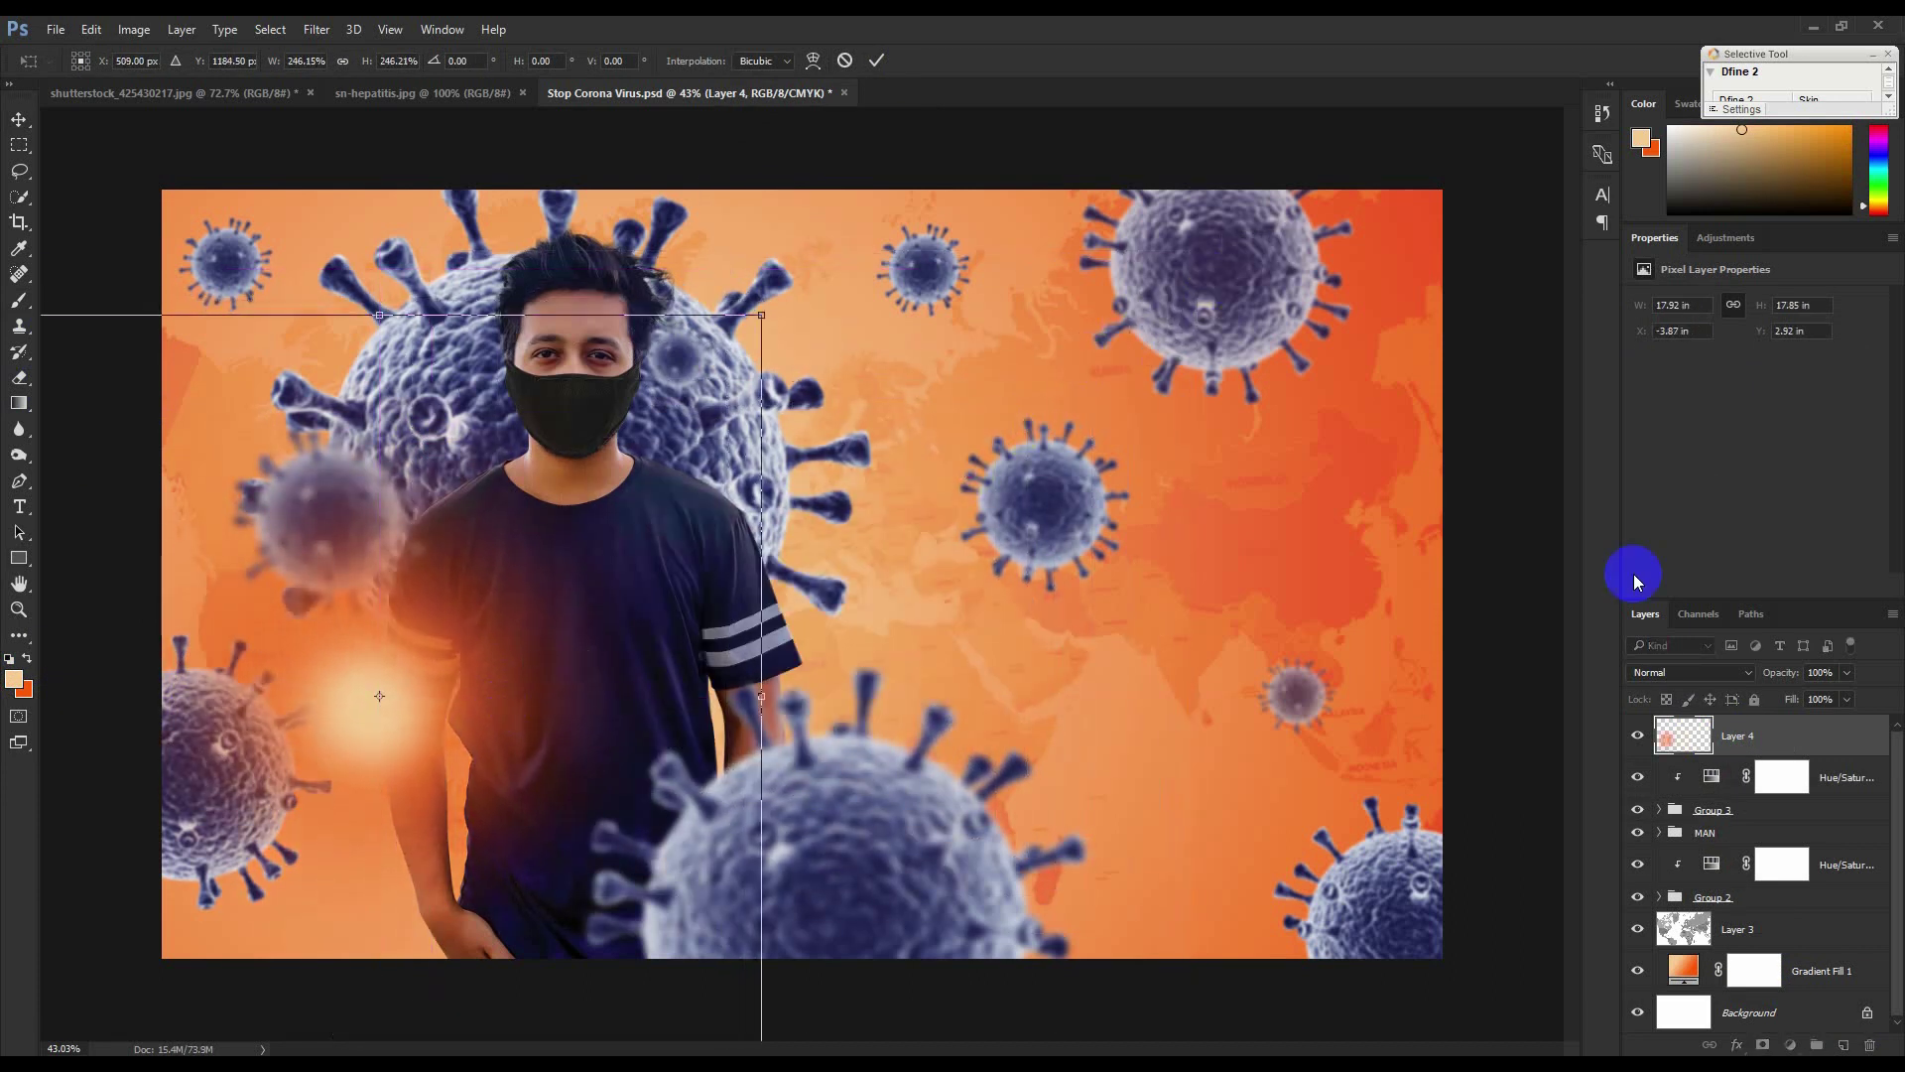
click(1659, 670)
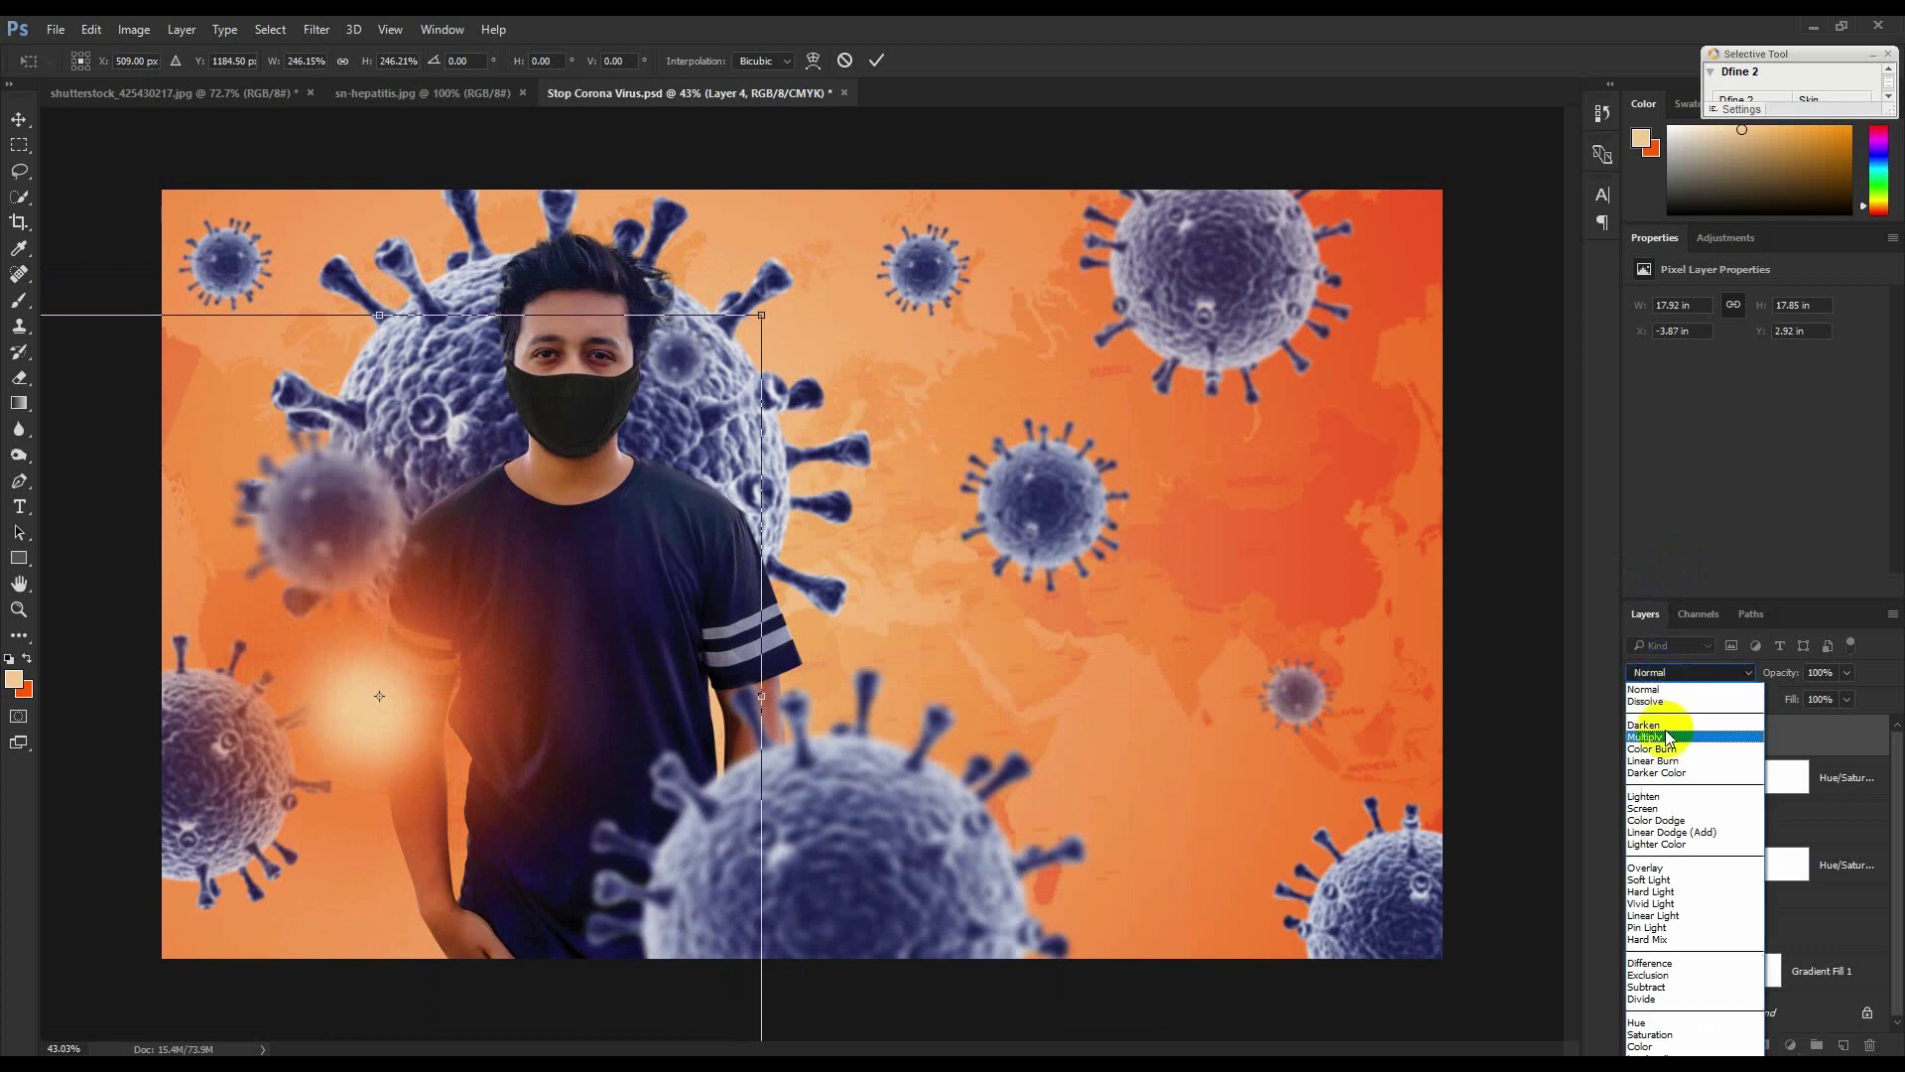
click(1649, 808)
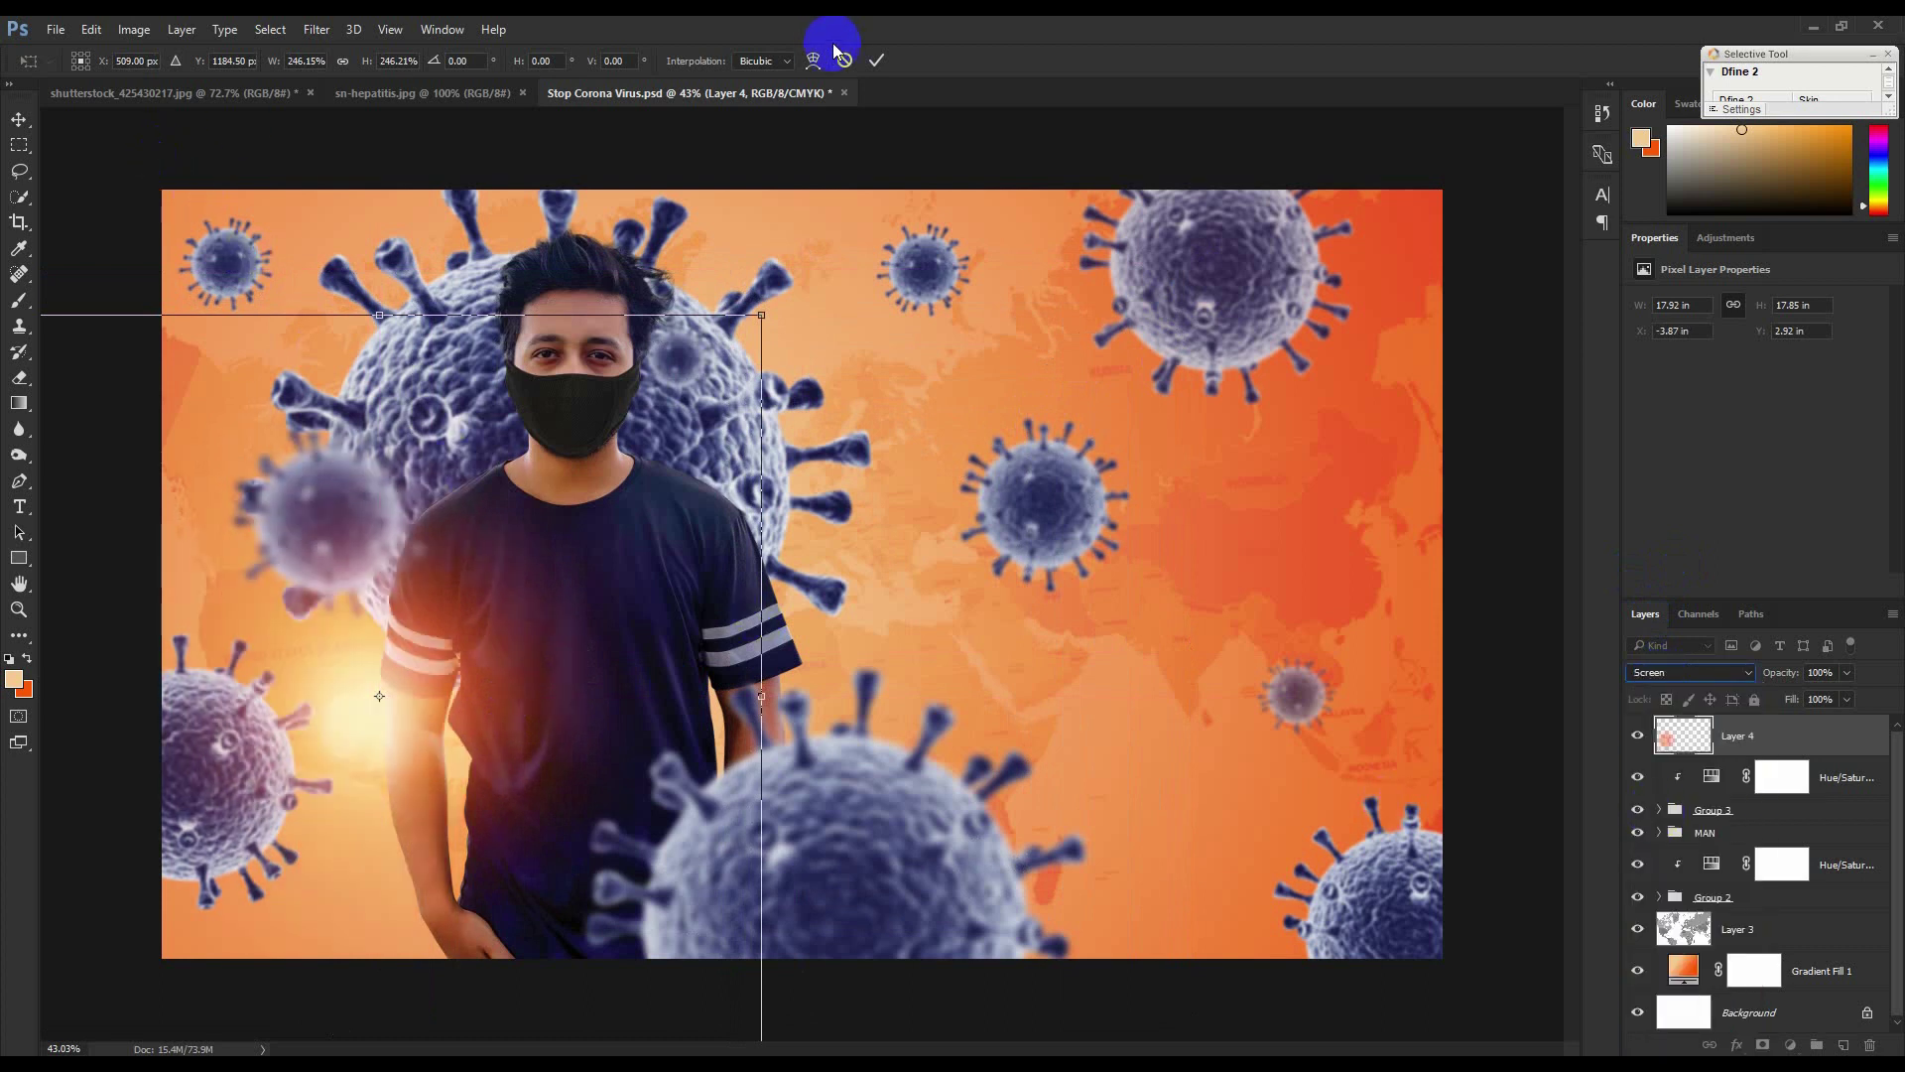
click(873, 62)
Duplicate the Screen-mode glow, enlarge the copy to about 25.5 in wide, and place it at the canvas's upper edge beside the man's head.
click(19, 119)
drag(414, 685, 839, 595)
key(ctrl)
key(ctrl+t)
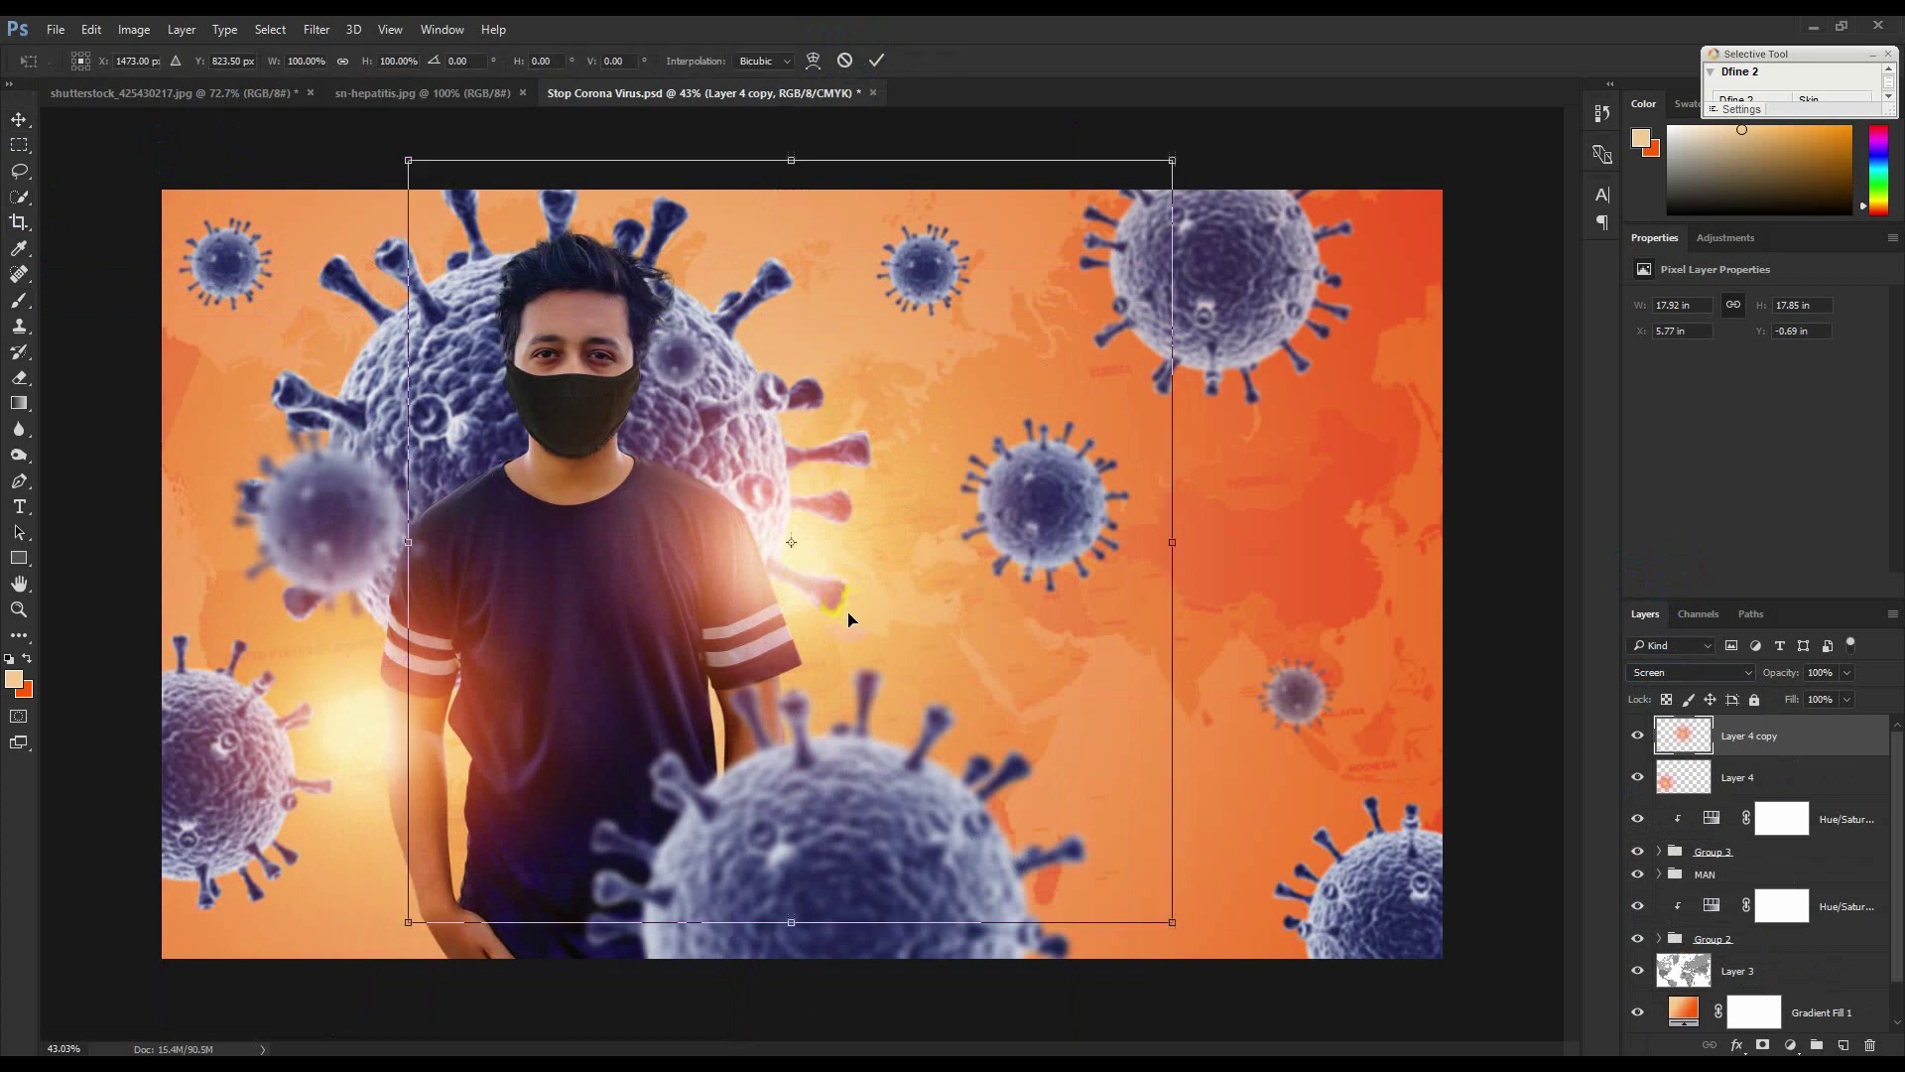
mouse_move(1174, 910)
mouse_down()
mouse_move(1282, 1024)
mouse_move(1203, 895)
mouse_up()
key(Return)
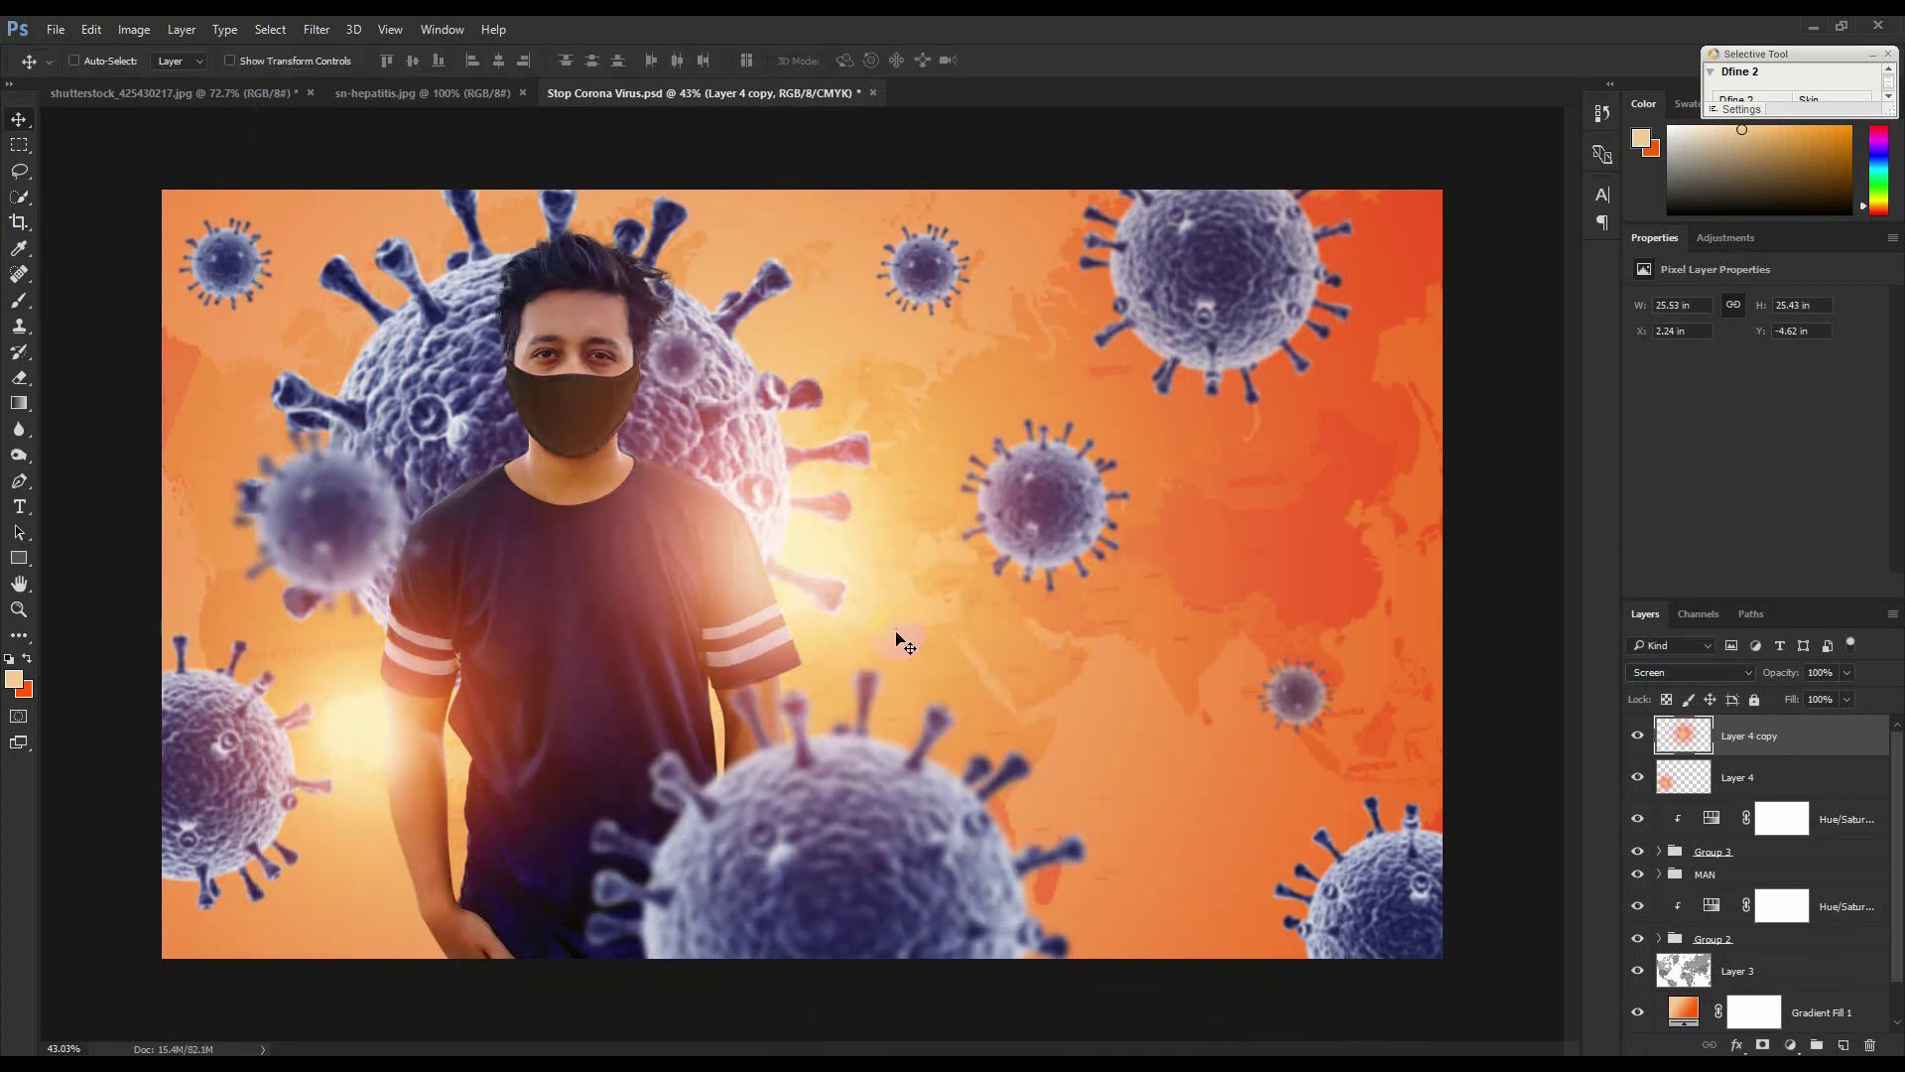
drag(903, 636, 850, 296)
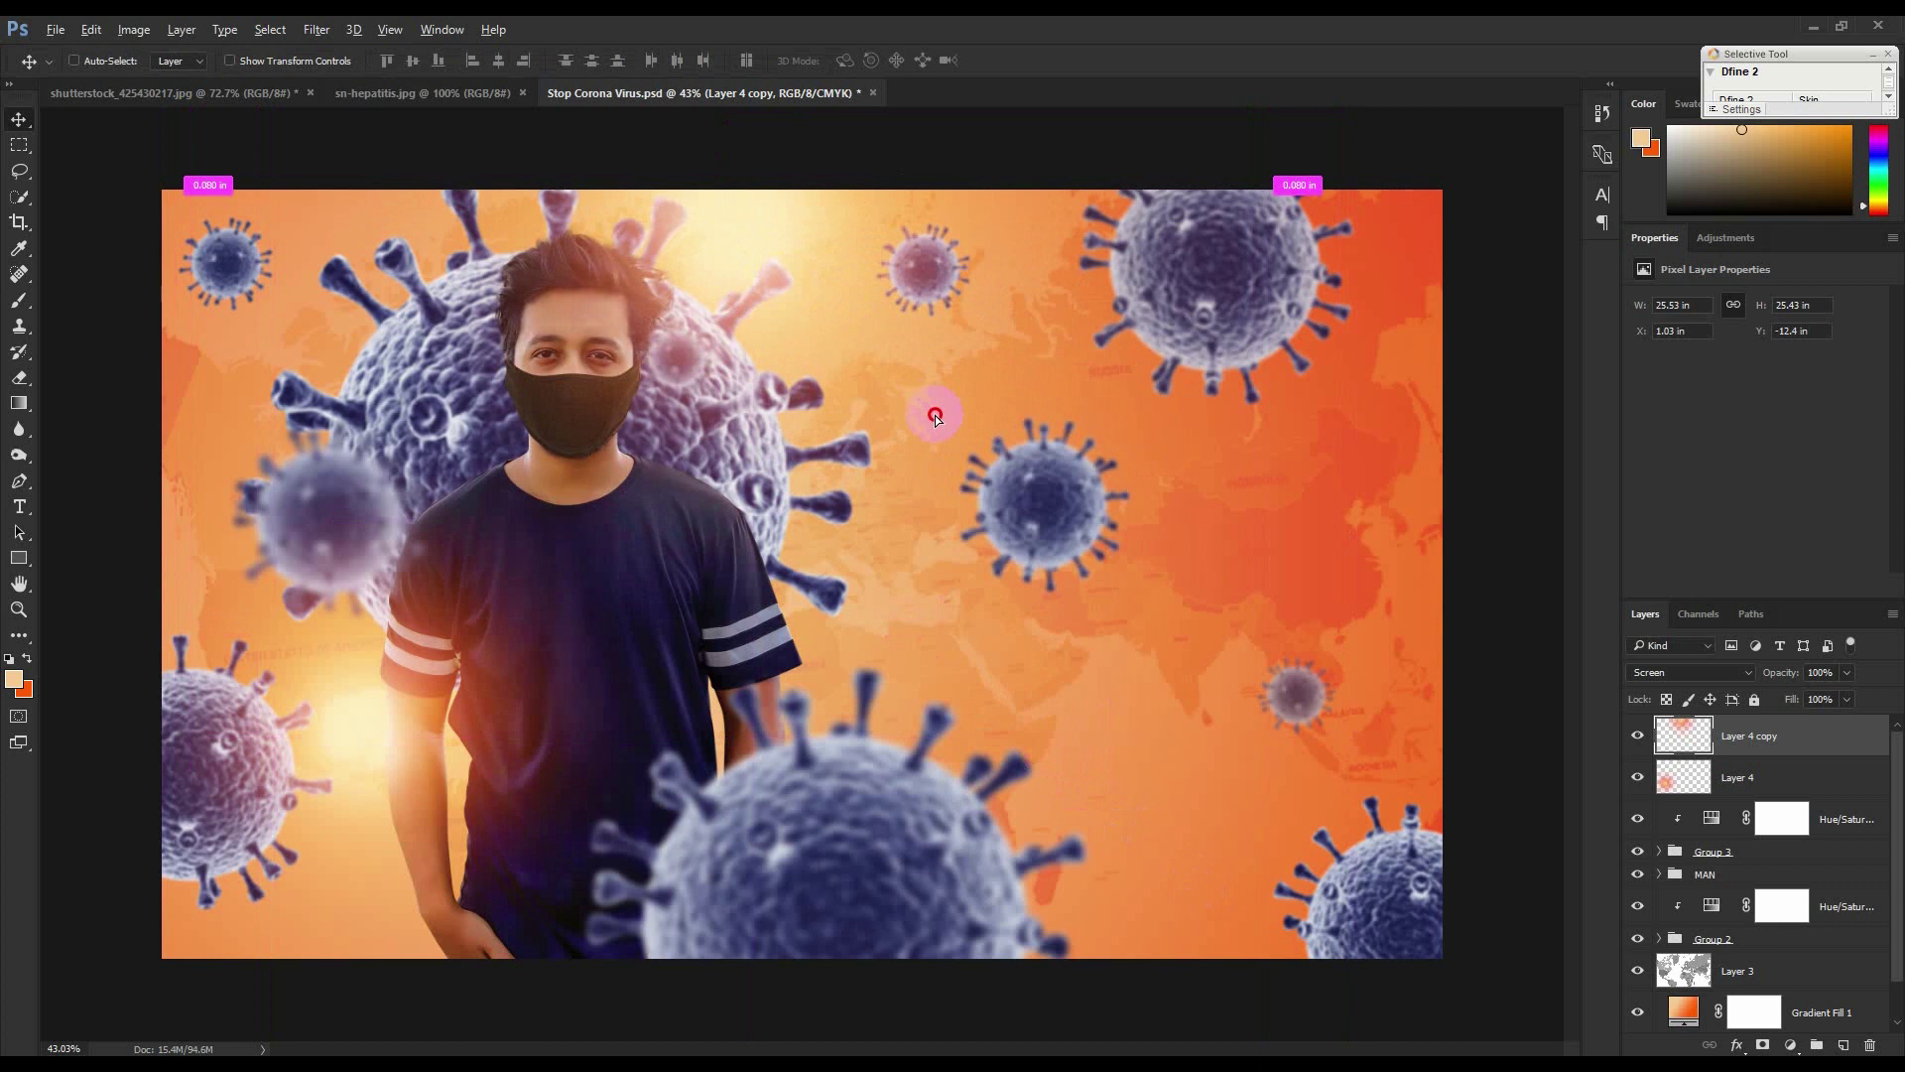
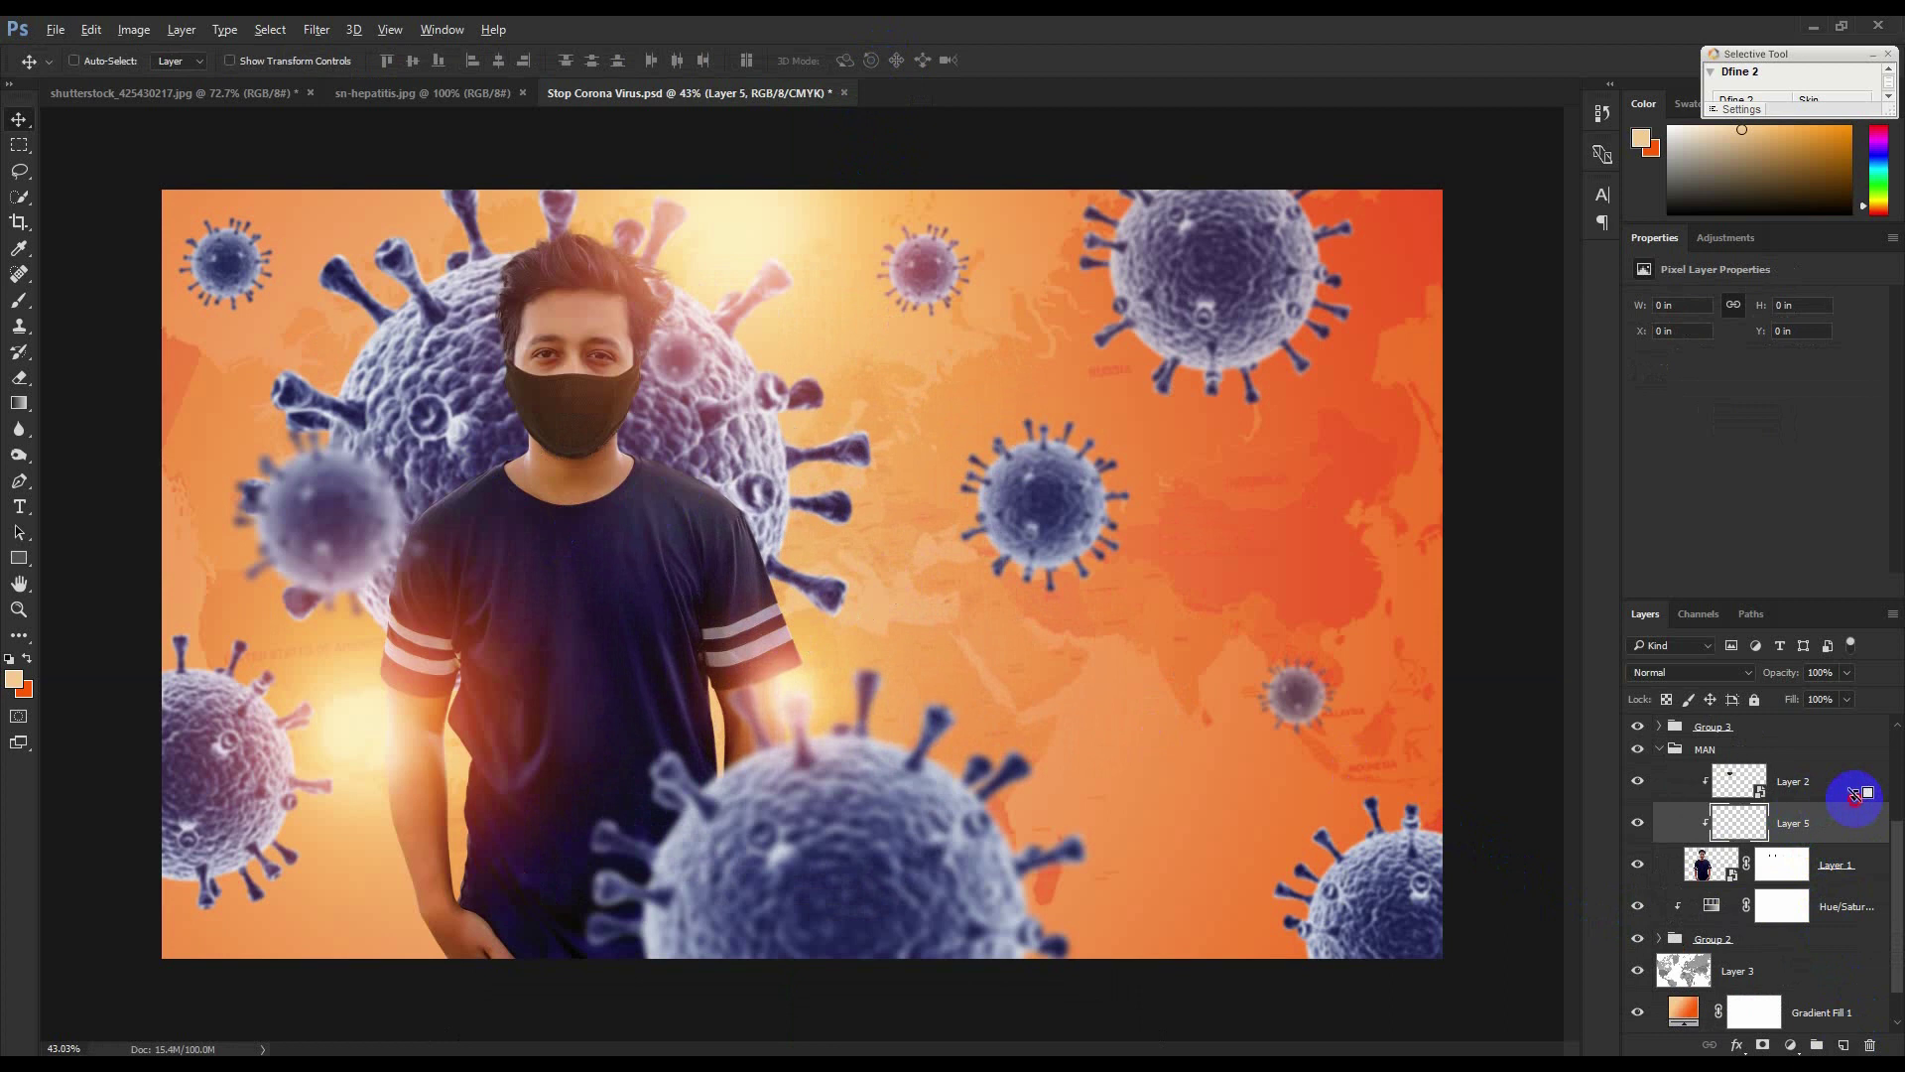
On the clipped Layer 5, paint a soft peach rim light with a 200 px brush along the man's shoulder and hair beside the bright glow.
click(1821, 819)
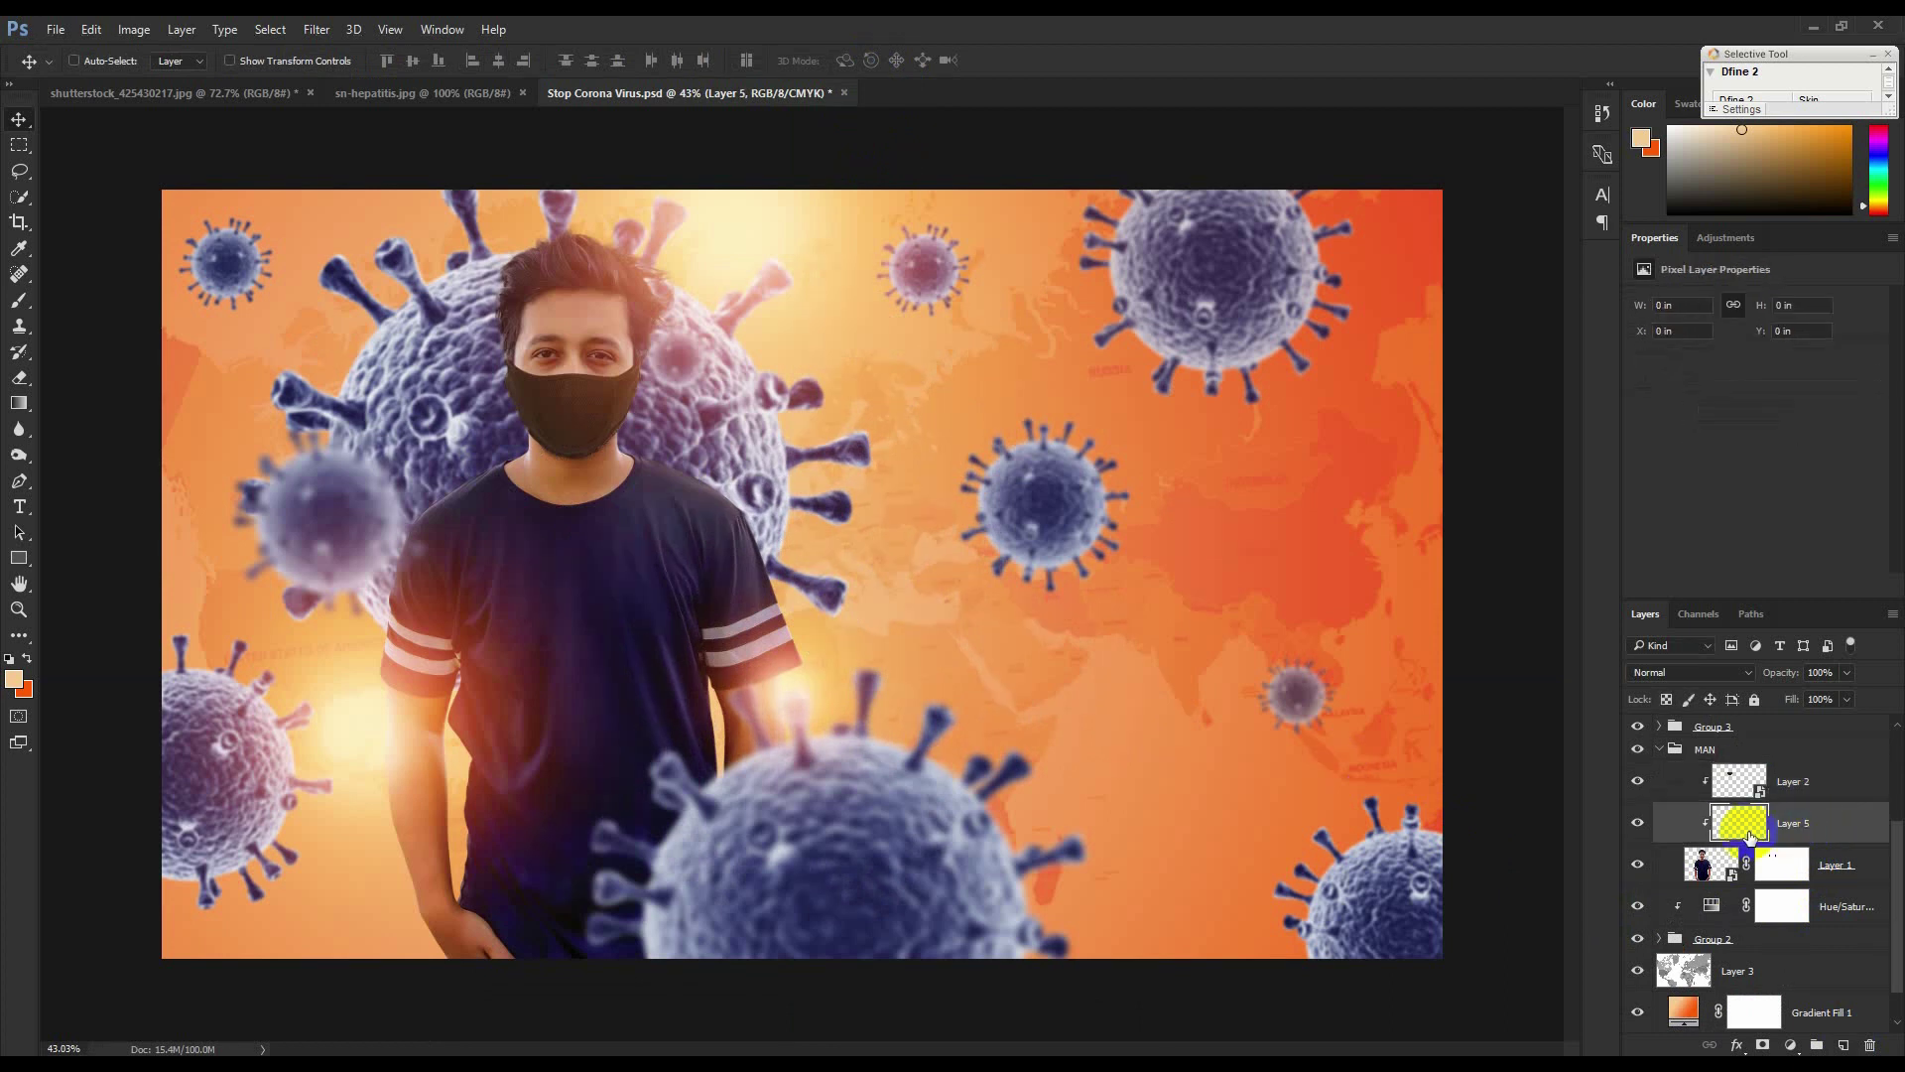
click(260, 585)
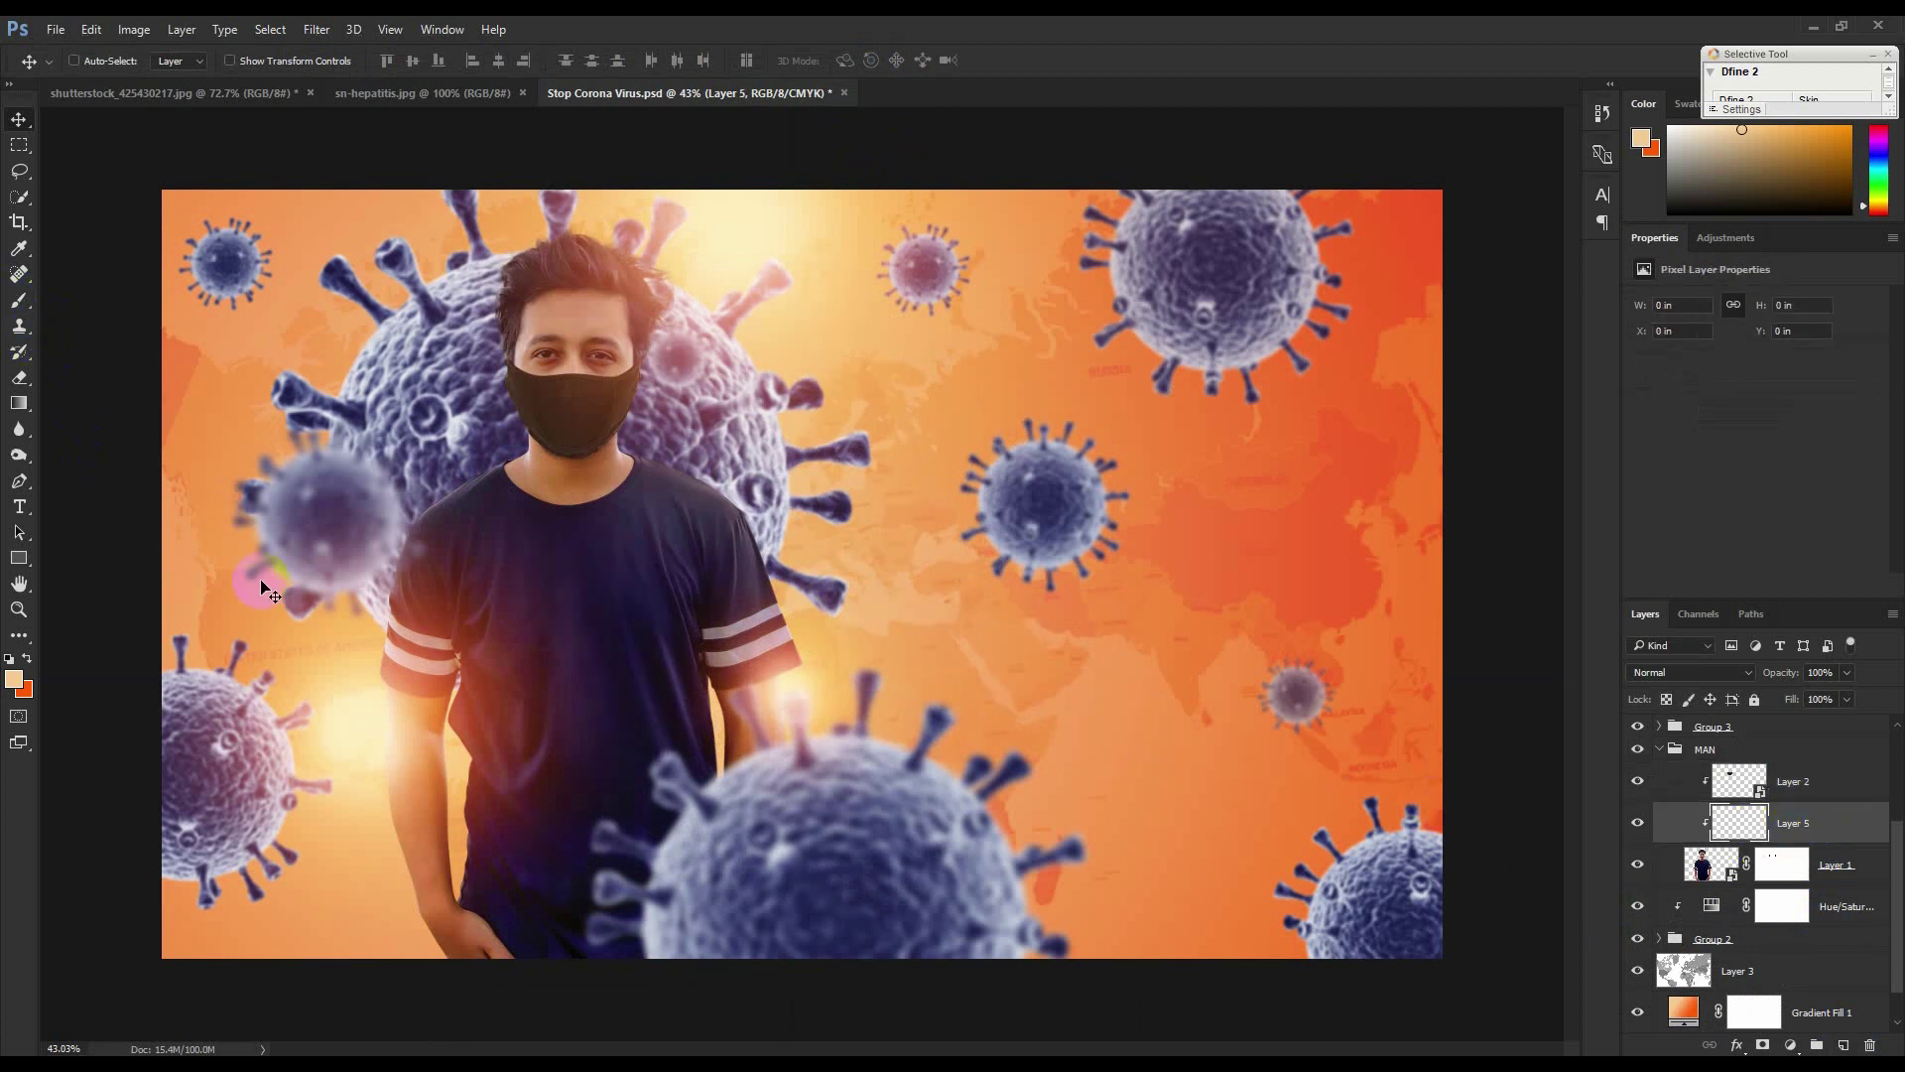
click(19, 300)
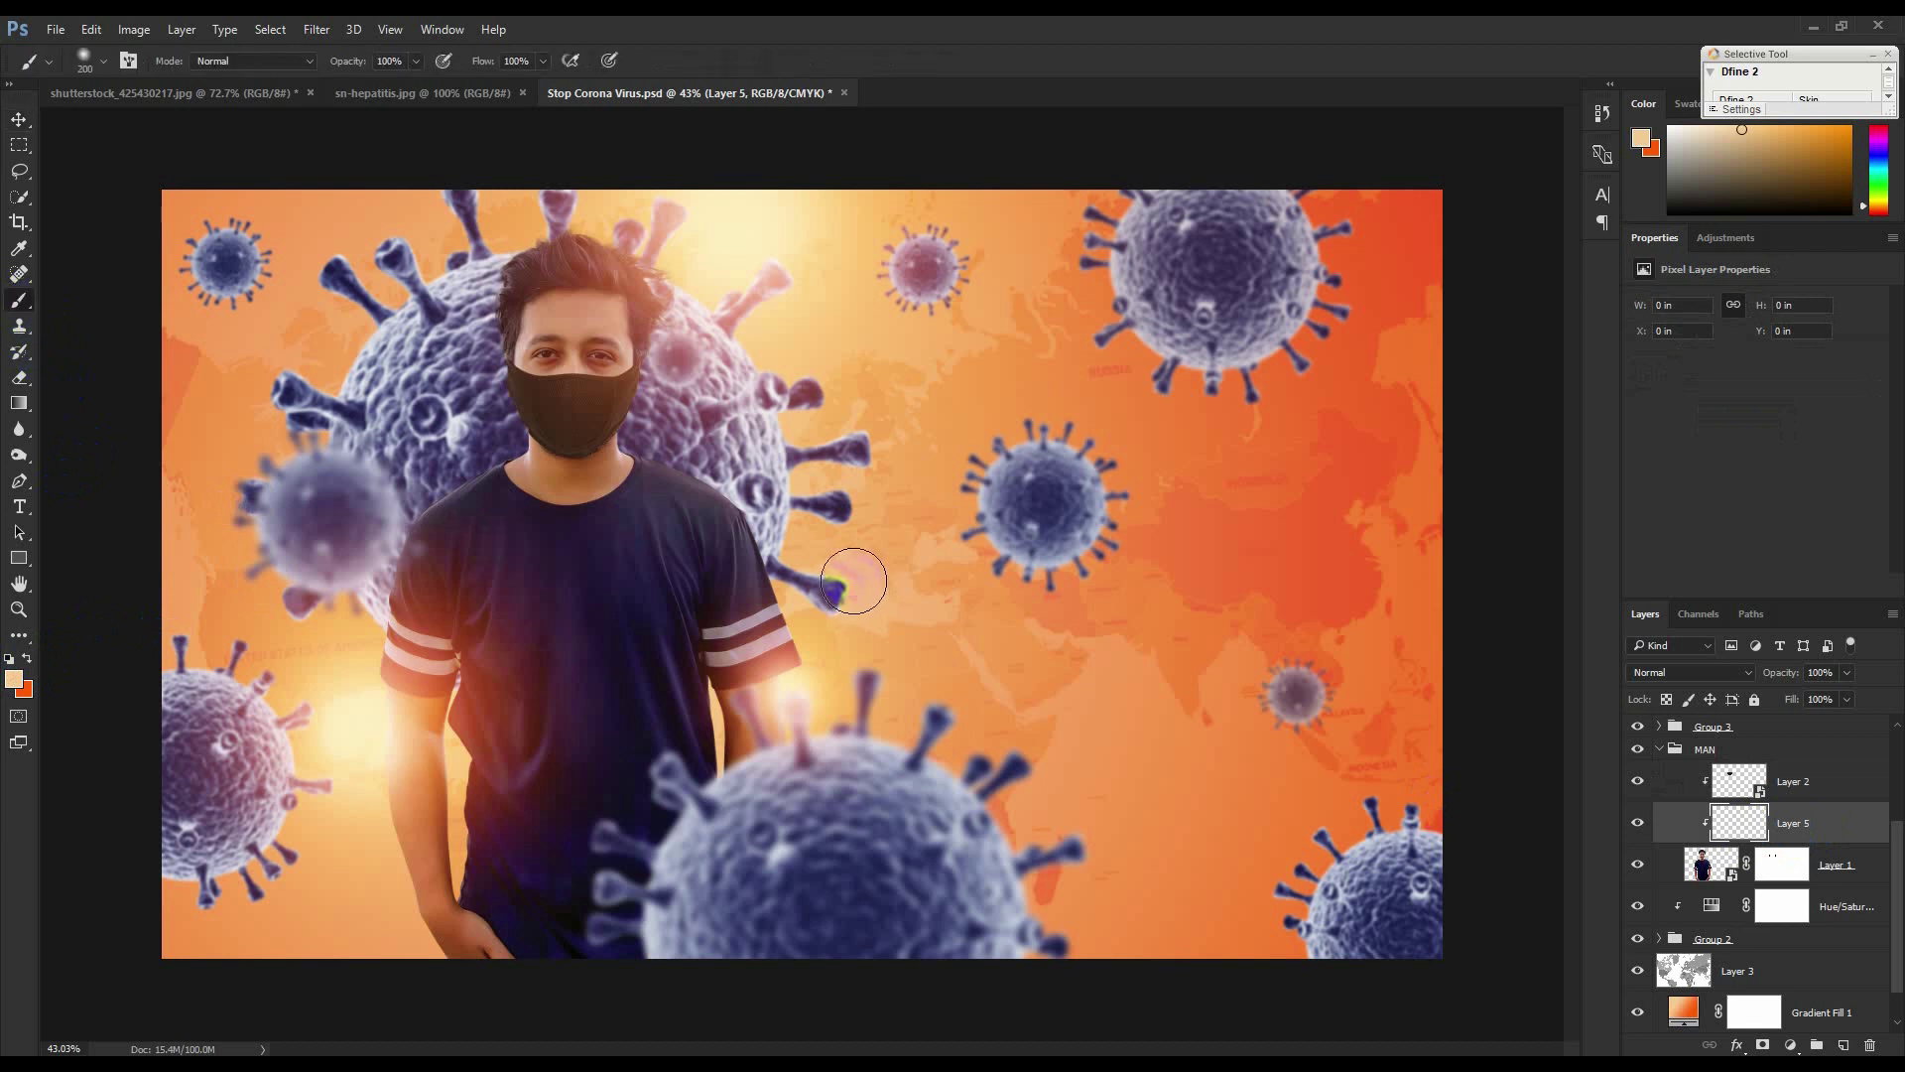
drag(687, 438, 809, 562)
click(738, 321)
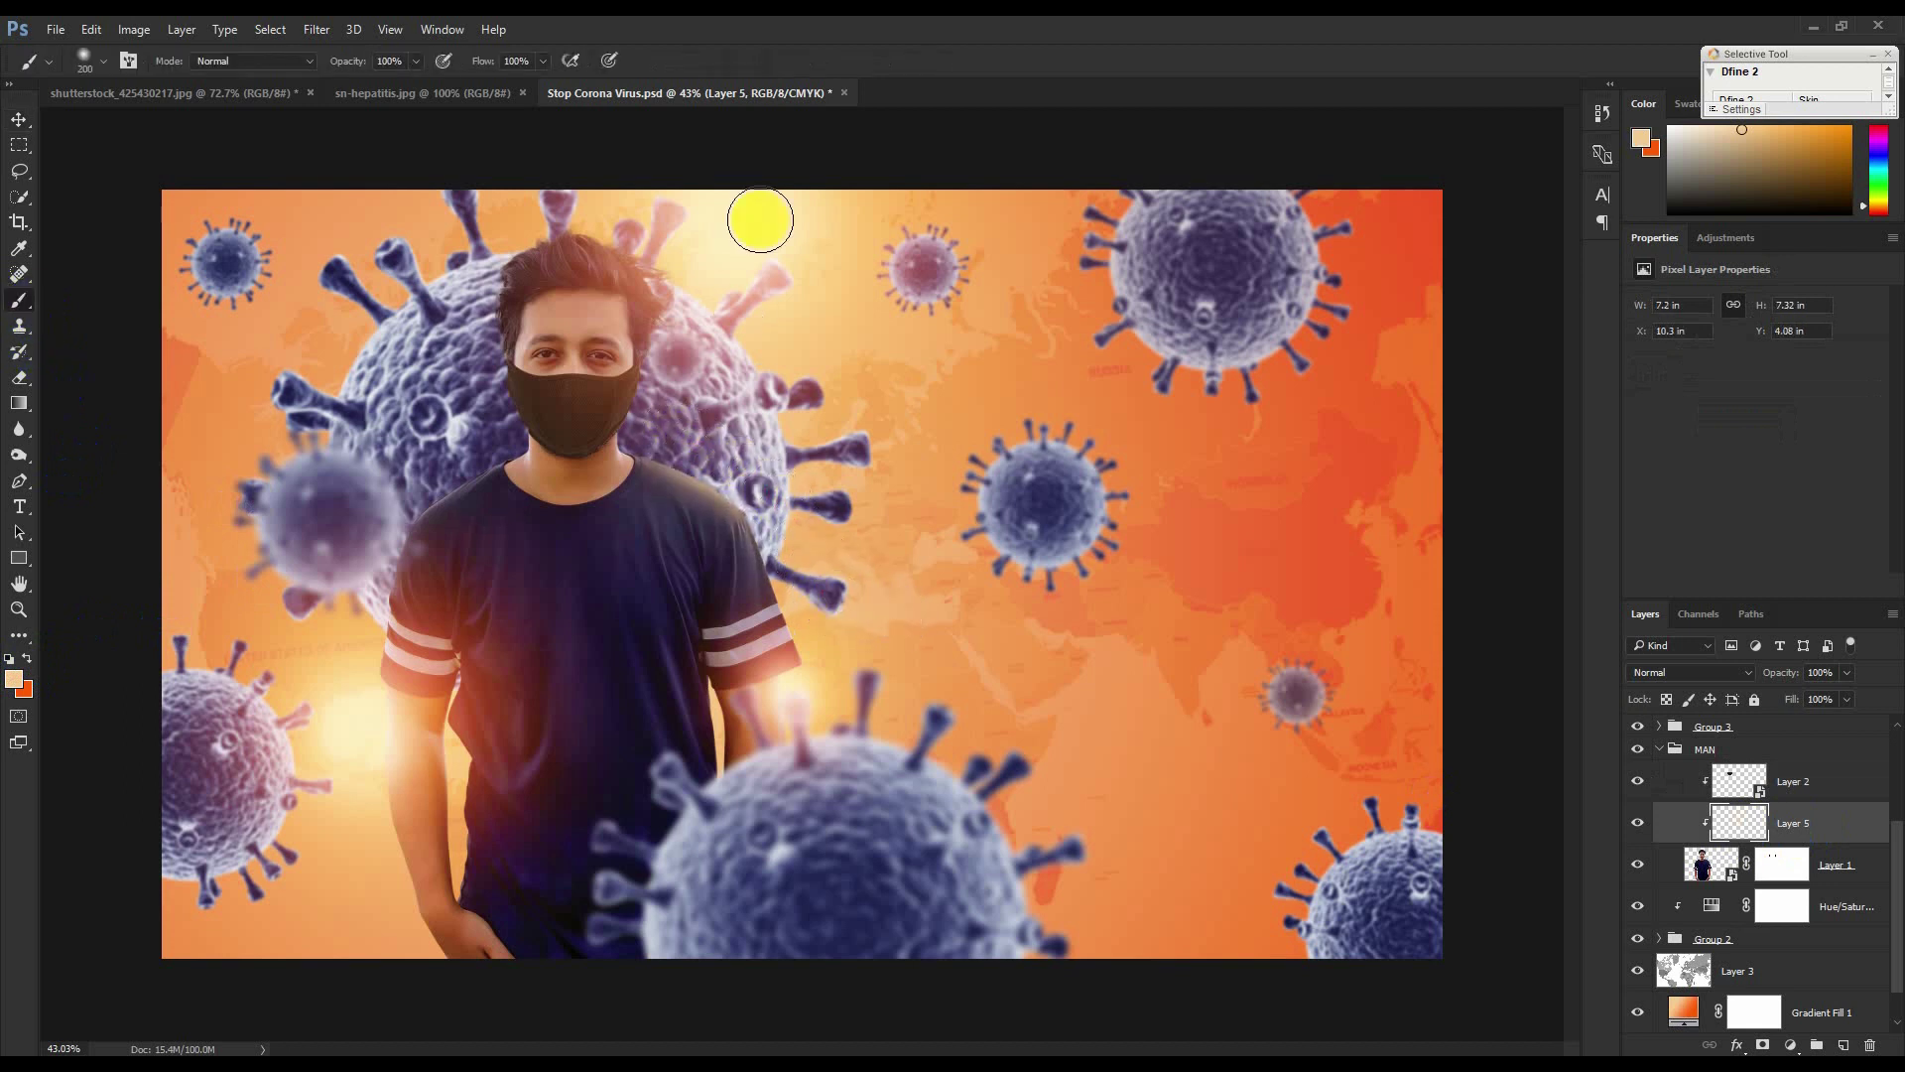
mouse_move(678, 391)
mouse_down()
mouse_move(677, 335)
mouse_move(716, 264)
mouse_move(709, 361)
mouse_move(664, 400)
mouse_up()
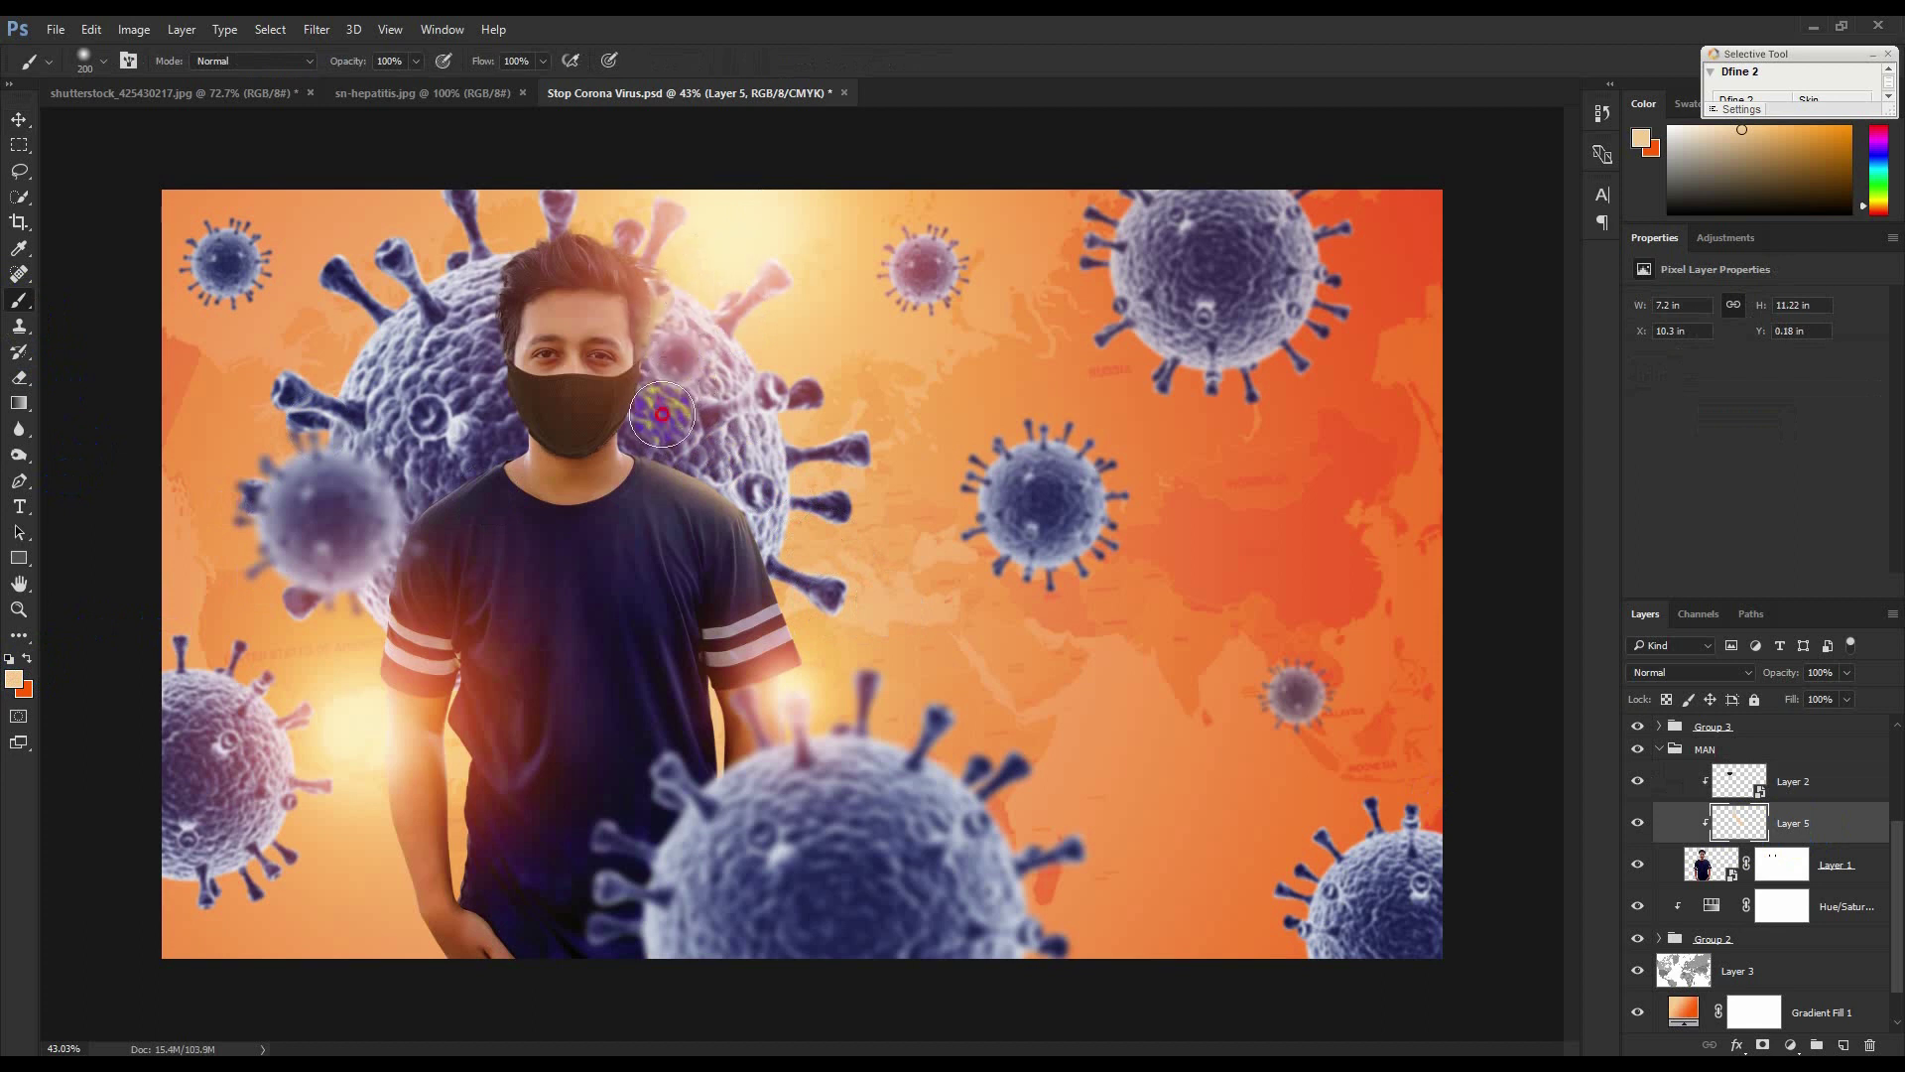
Move Layer 5 above Layer 2 in the MAN group and paint the peach rim light along his other shoulder and arm.
drag(1810, 844, 1791, 776)
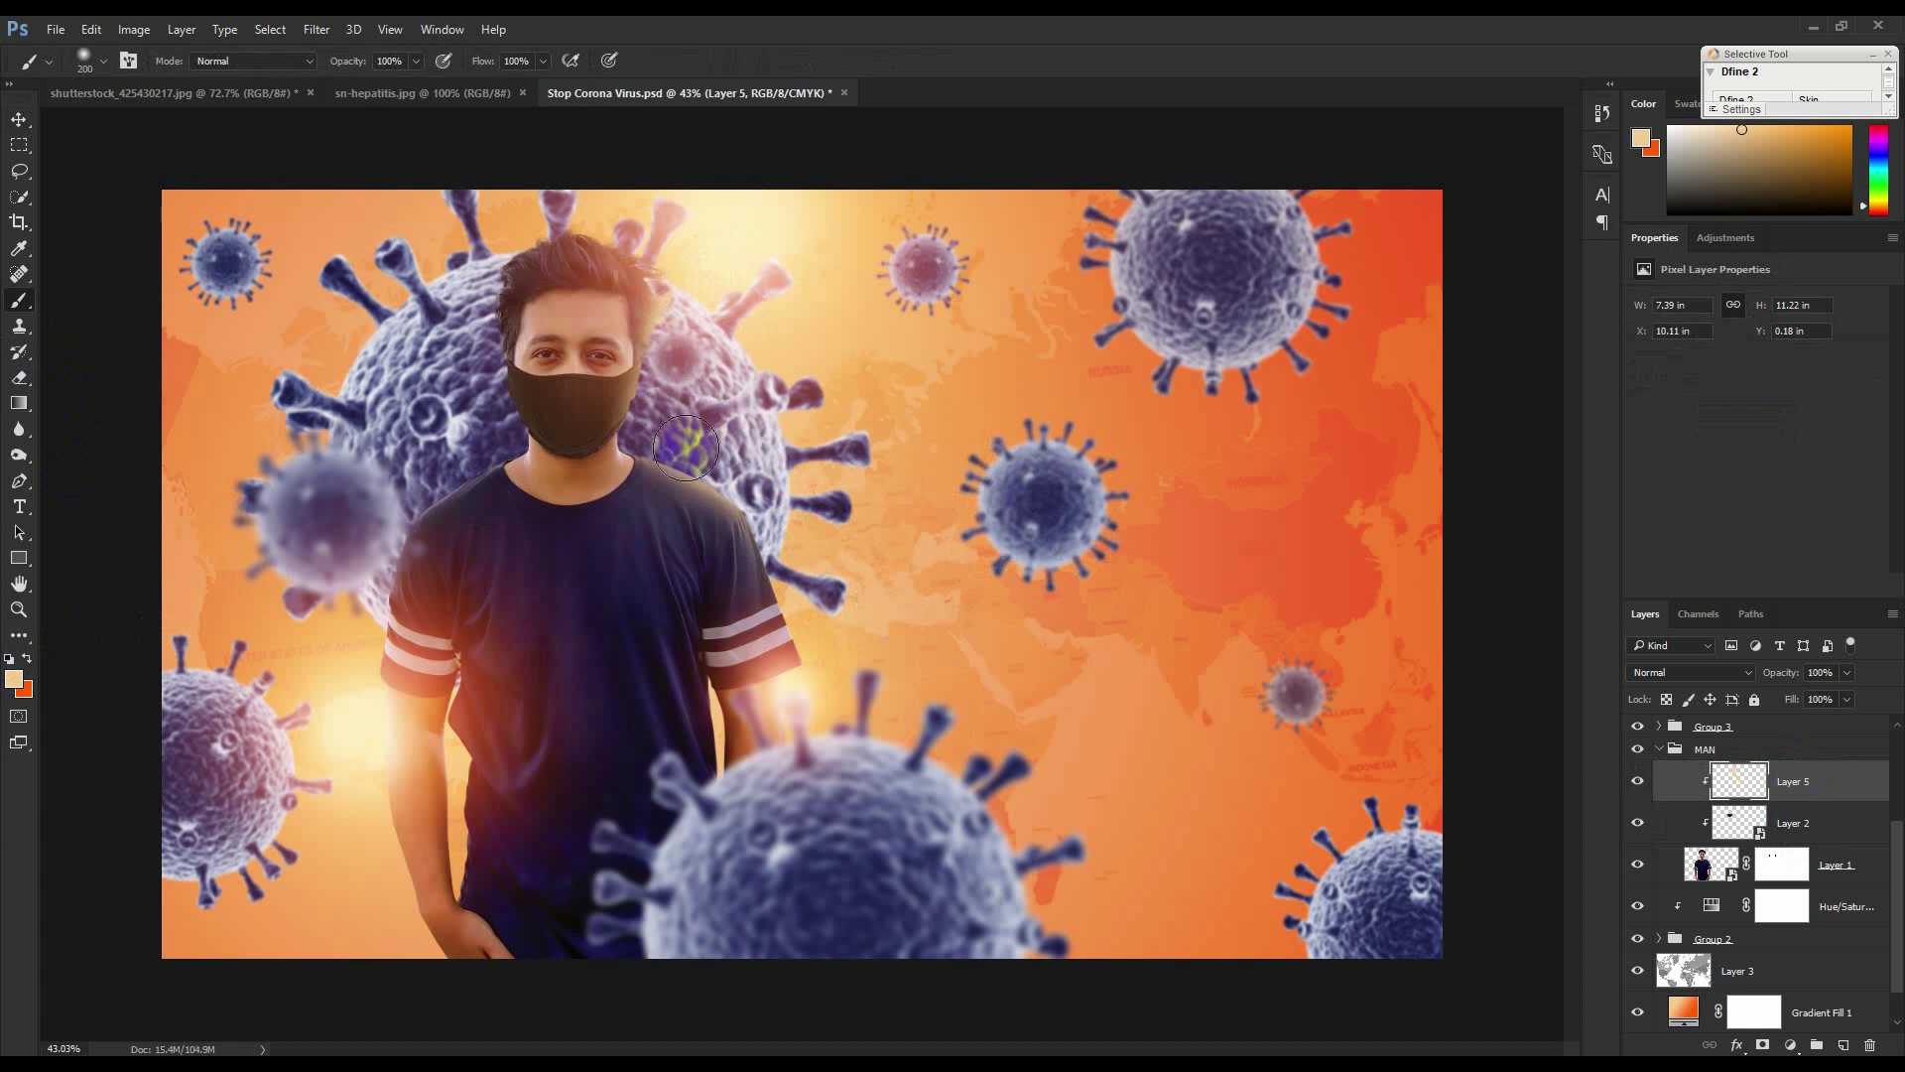
click(499, 444)
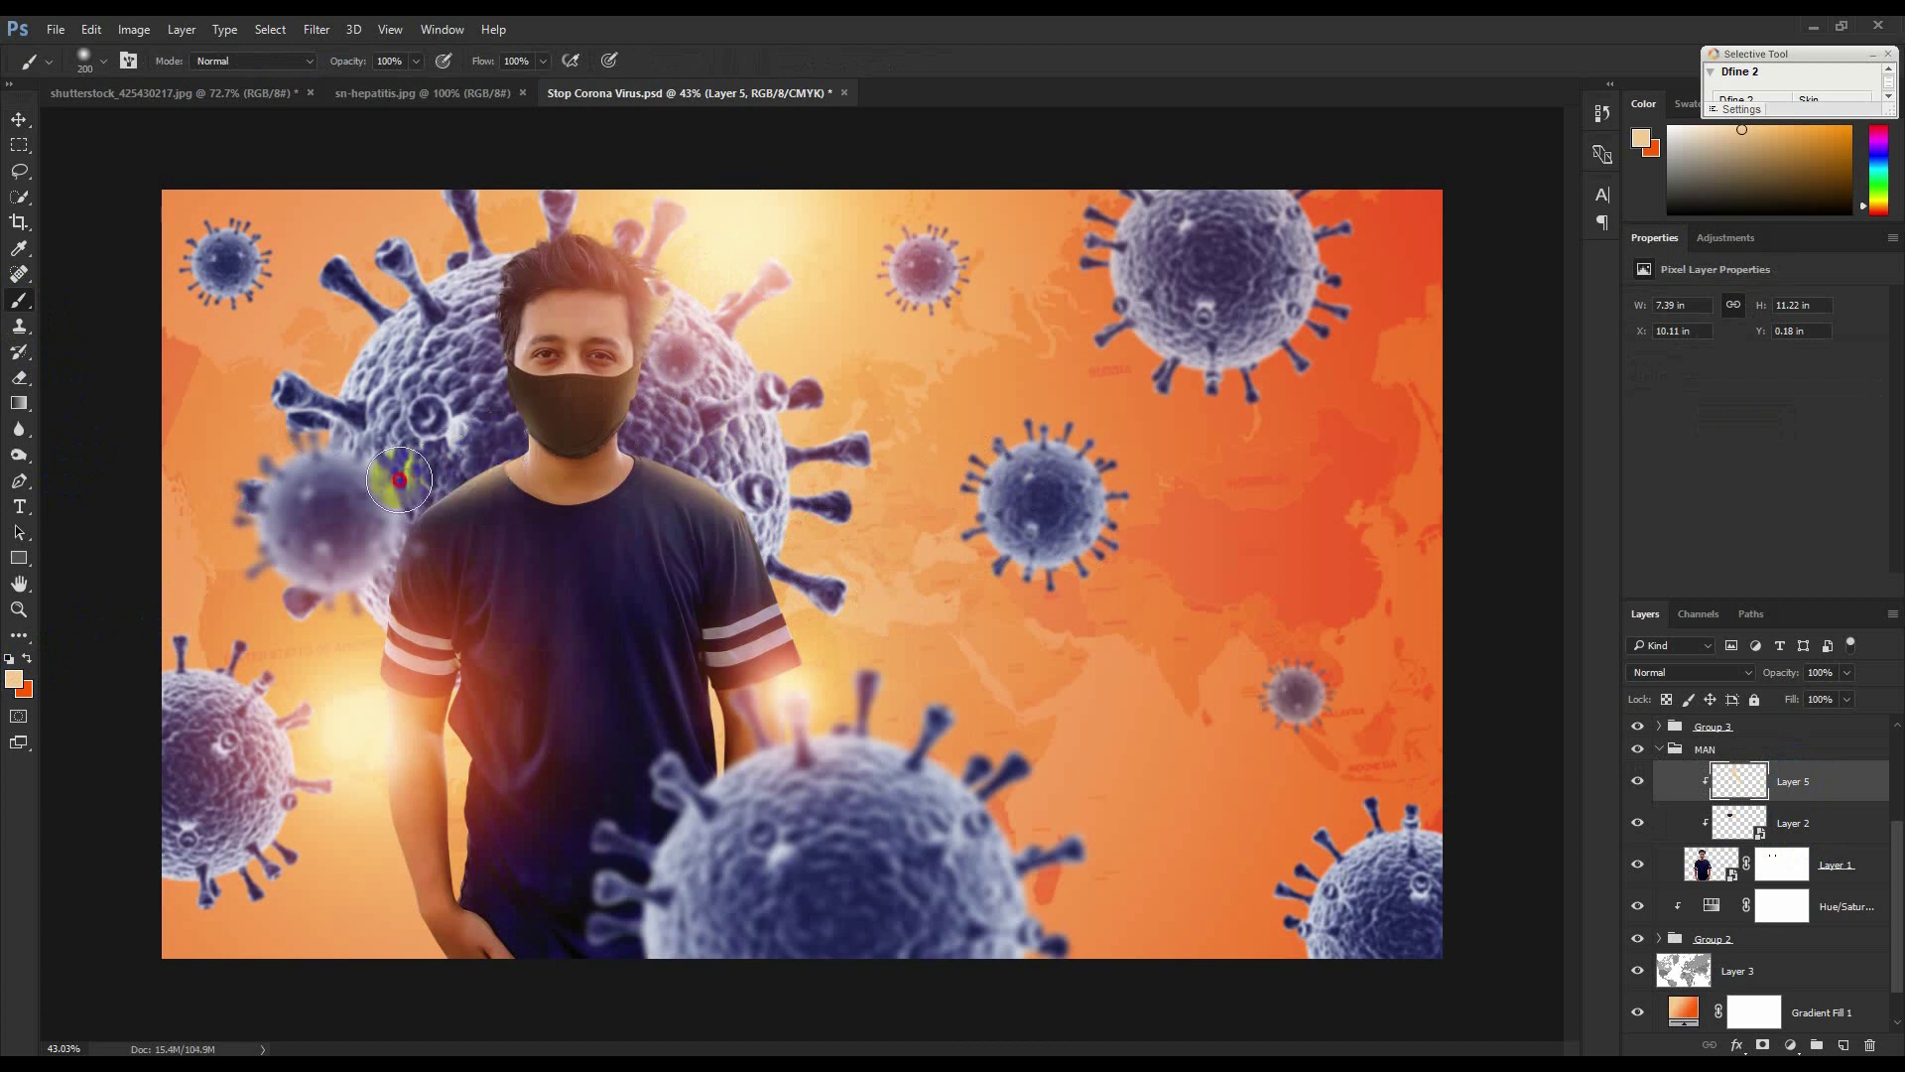
mouse_move(356, 651)
mouse_down()
mouse_move(360, 507)
mouse_move(471, 700)
mouse_move(426, 903)
mouse_move(379, 878)
mouse_move(358, 815)
mouse_move(387, 943)
mouse_move(429, 1003)
mouse_up()
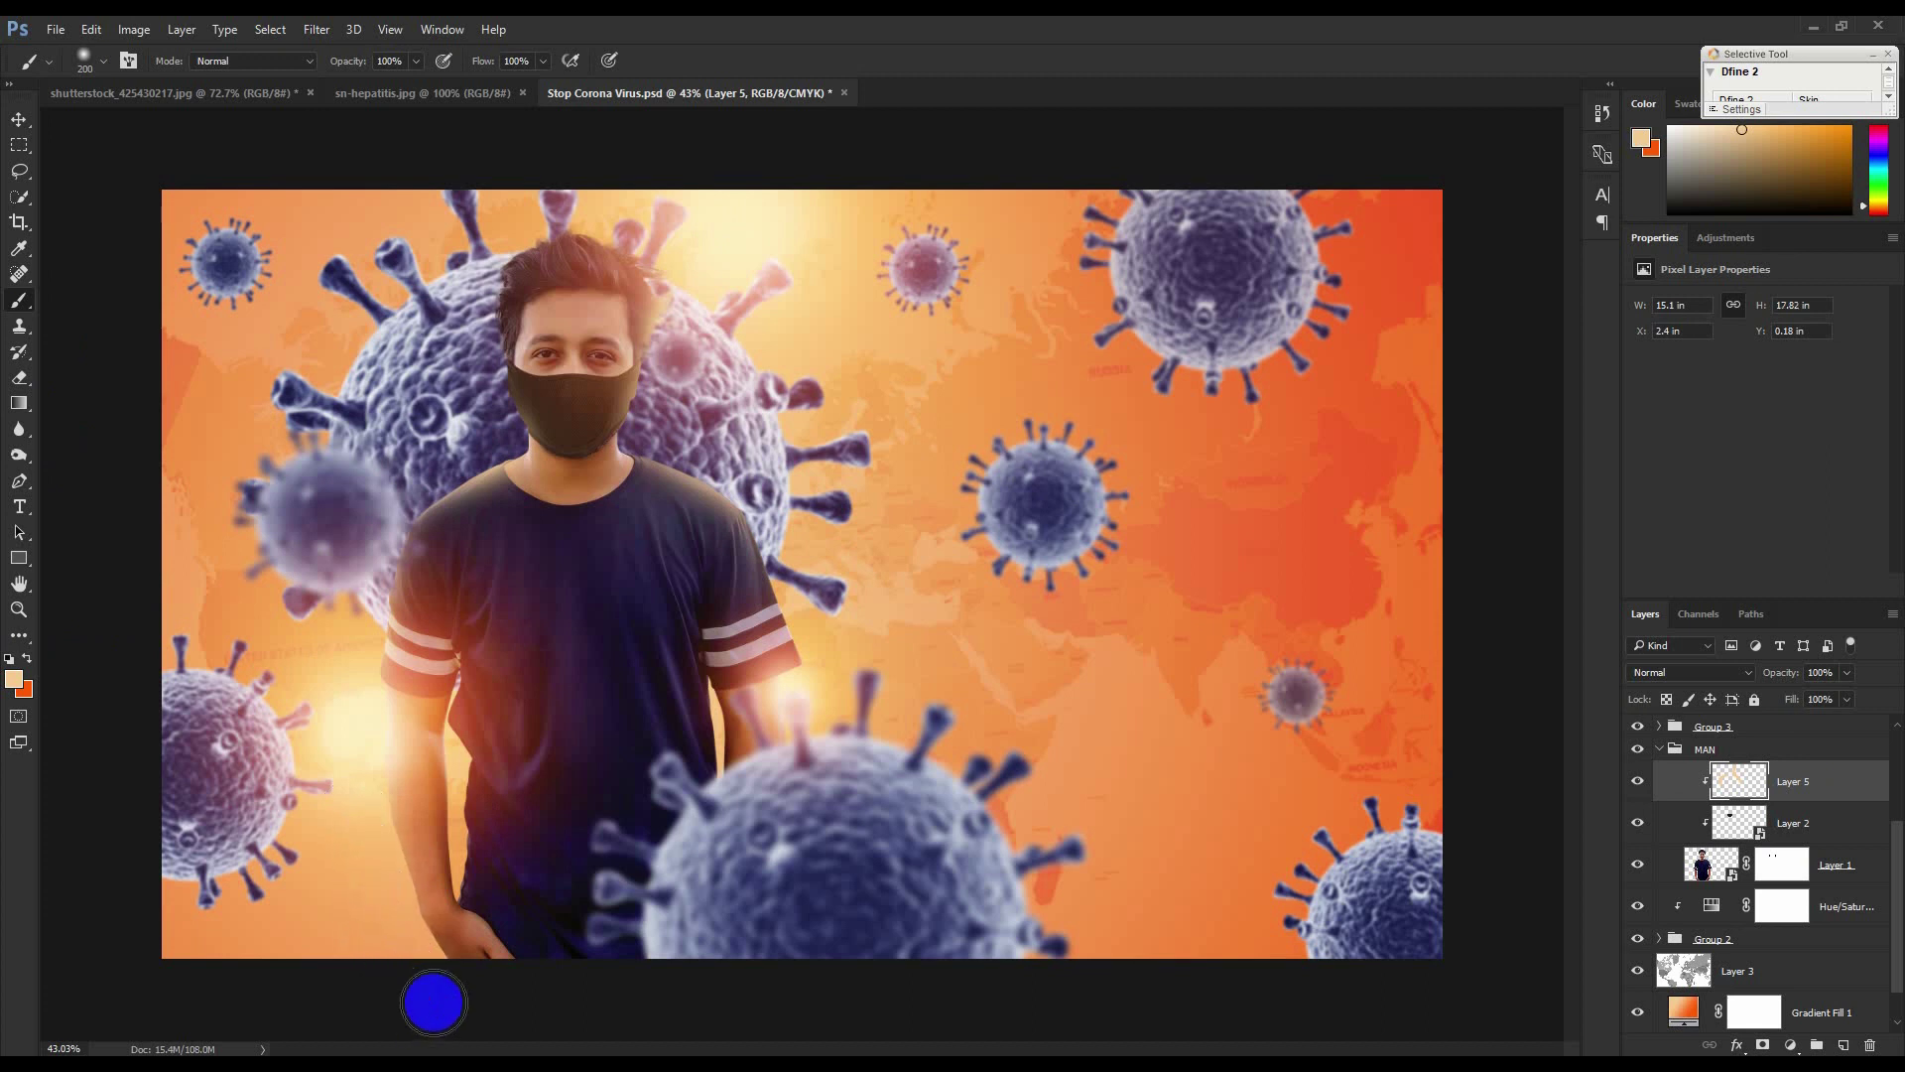
mouse_move(556, 794)
mouse_down()
mouse_move(511, 792)
mouse_move(519, 860)
mouse_move(483, 881)
mouse_up()
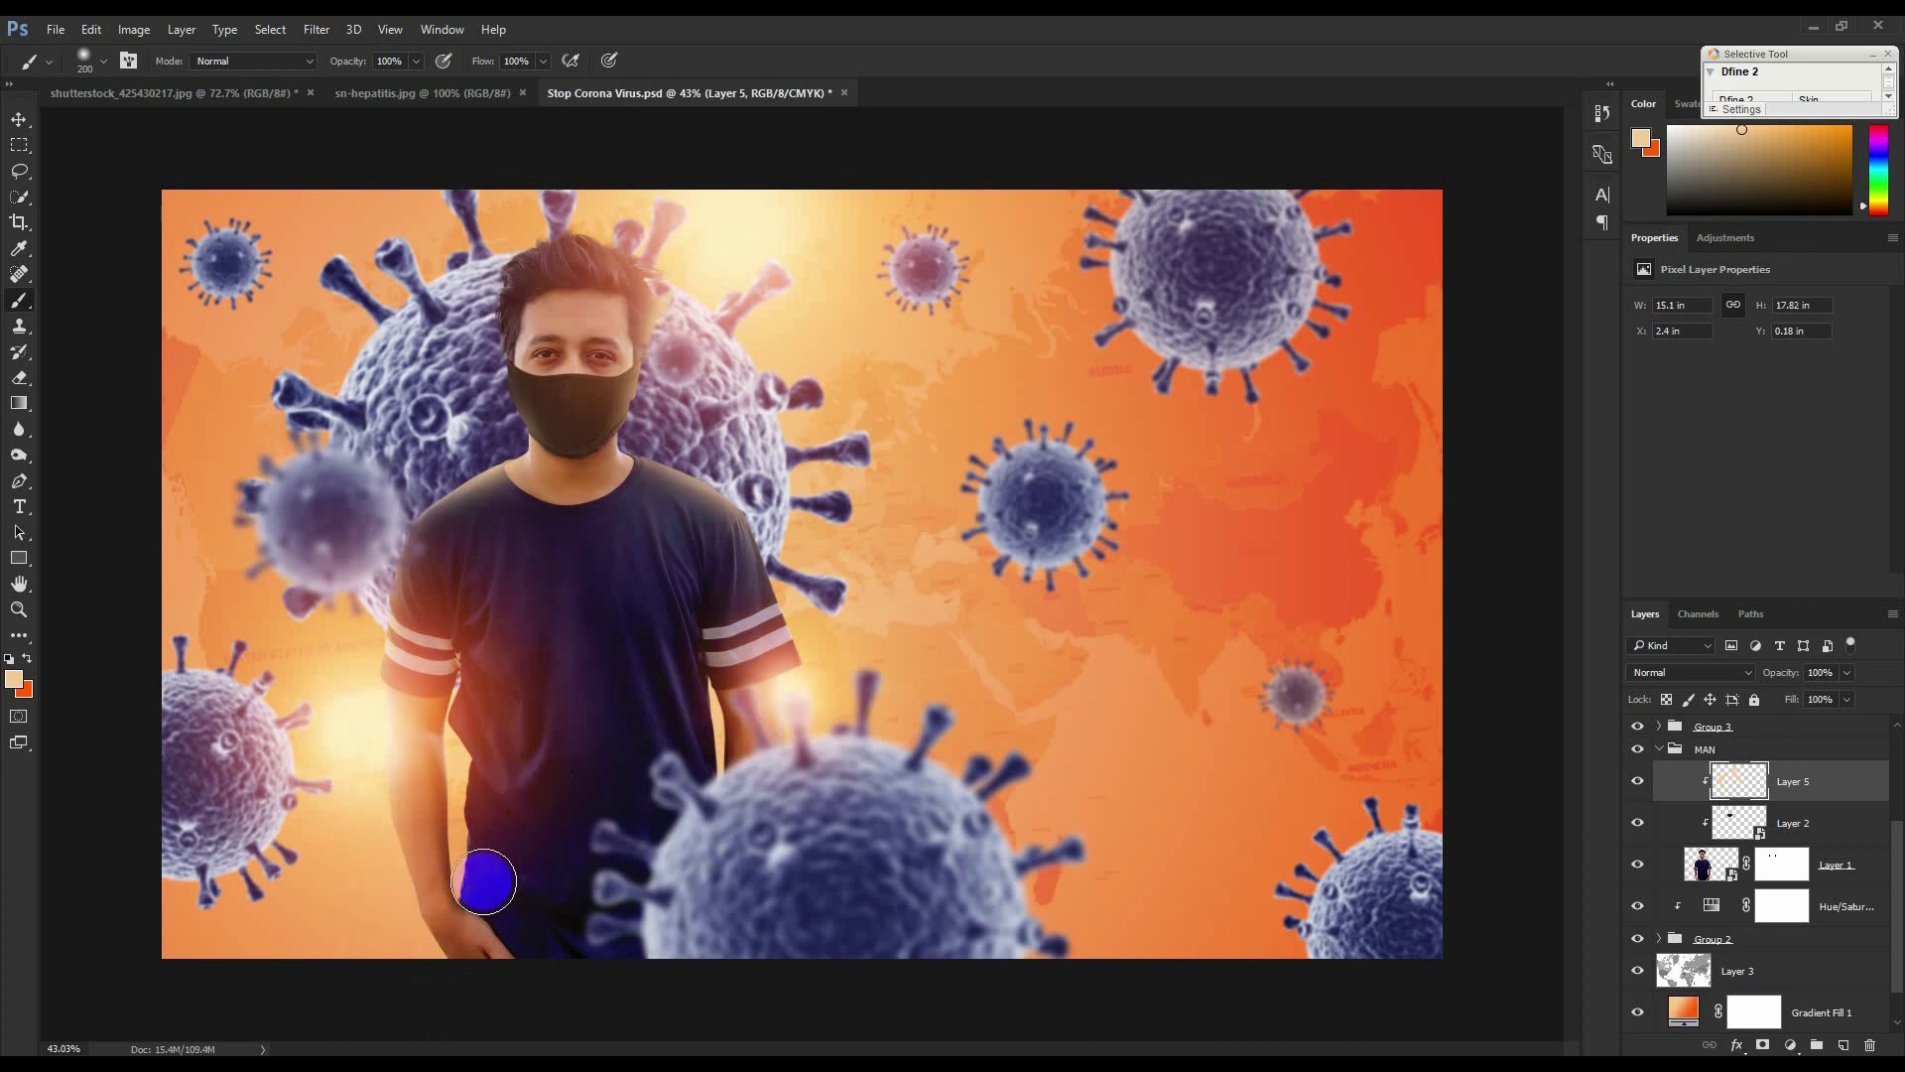
Try a thin peach highlight between the man's arm and shirt with a much smaller brush, and undo the stroke.
key([)
key([)
key([)
key([)
key([)
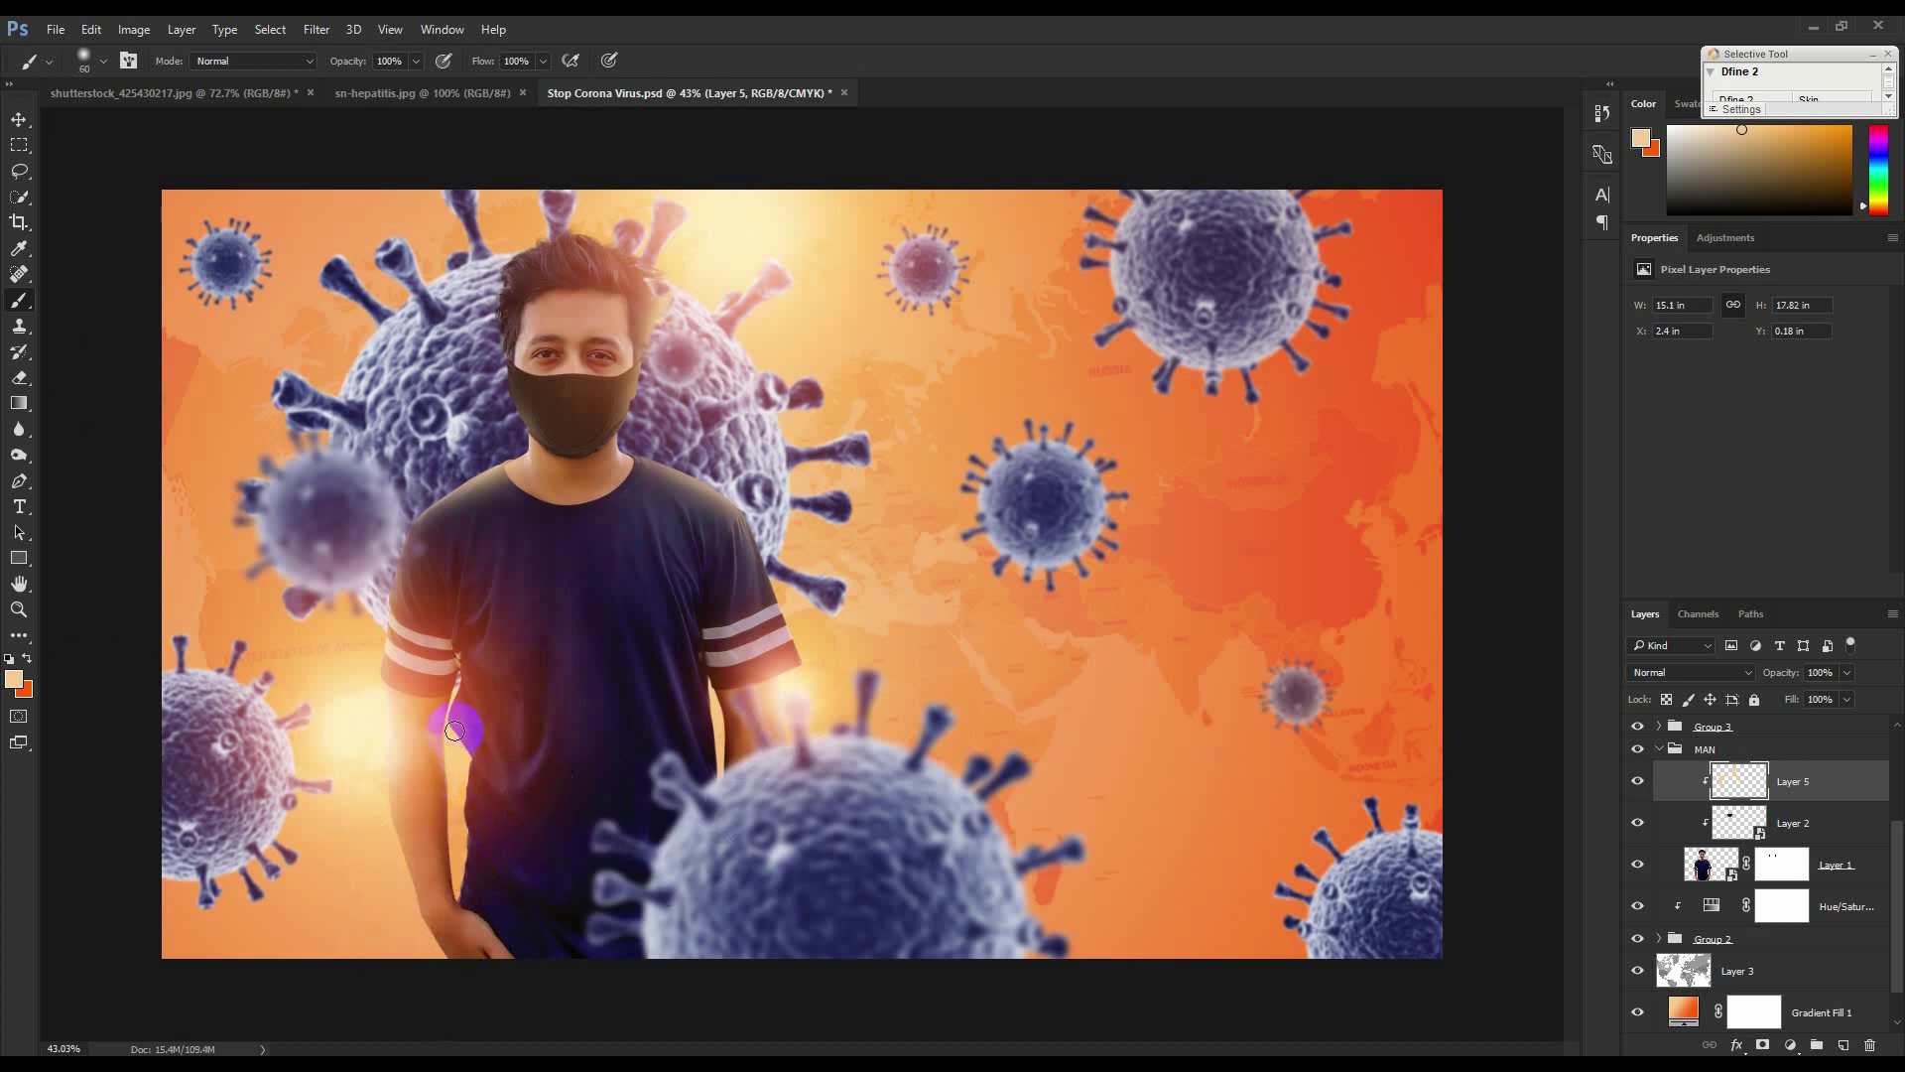
mouse_move(464, 777)
mouse_down()
mouse_move(457, 884)
mouse_move(437, 902)
mouse_move(518, 785)
mouse_move(520, 813)
mouse_move(473, 886)
mouse_move(449, 706)
mouse_up()
key(ctrl+z)
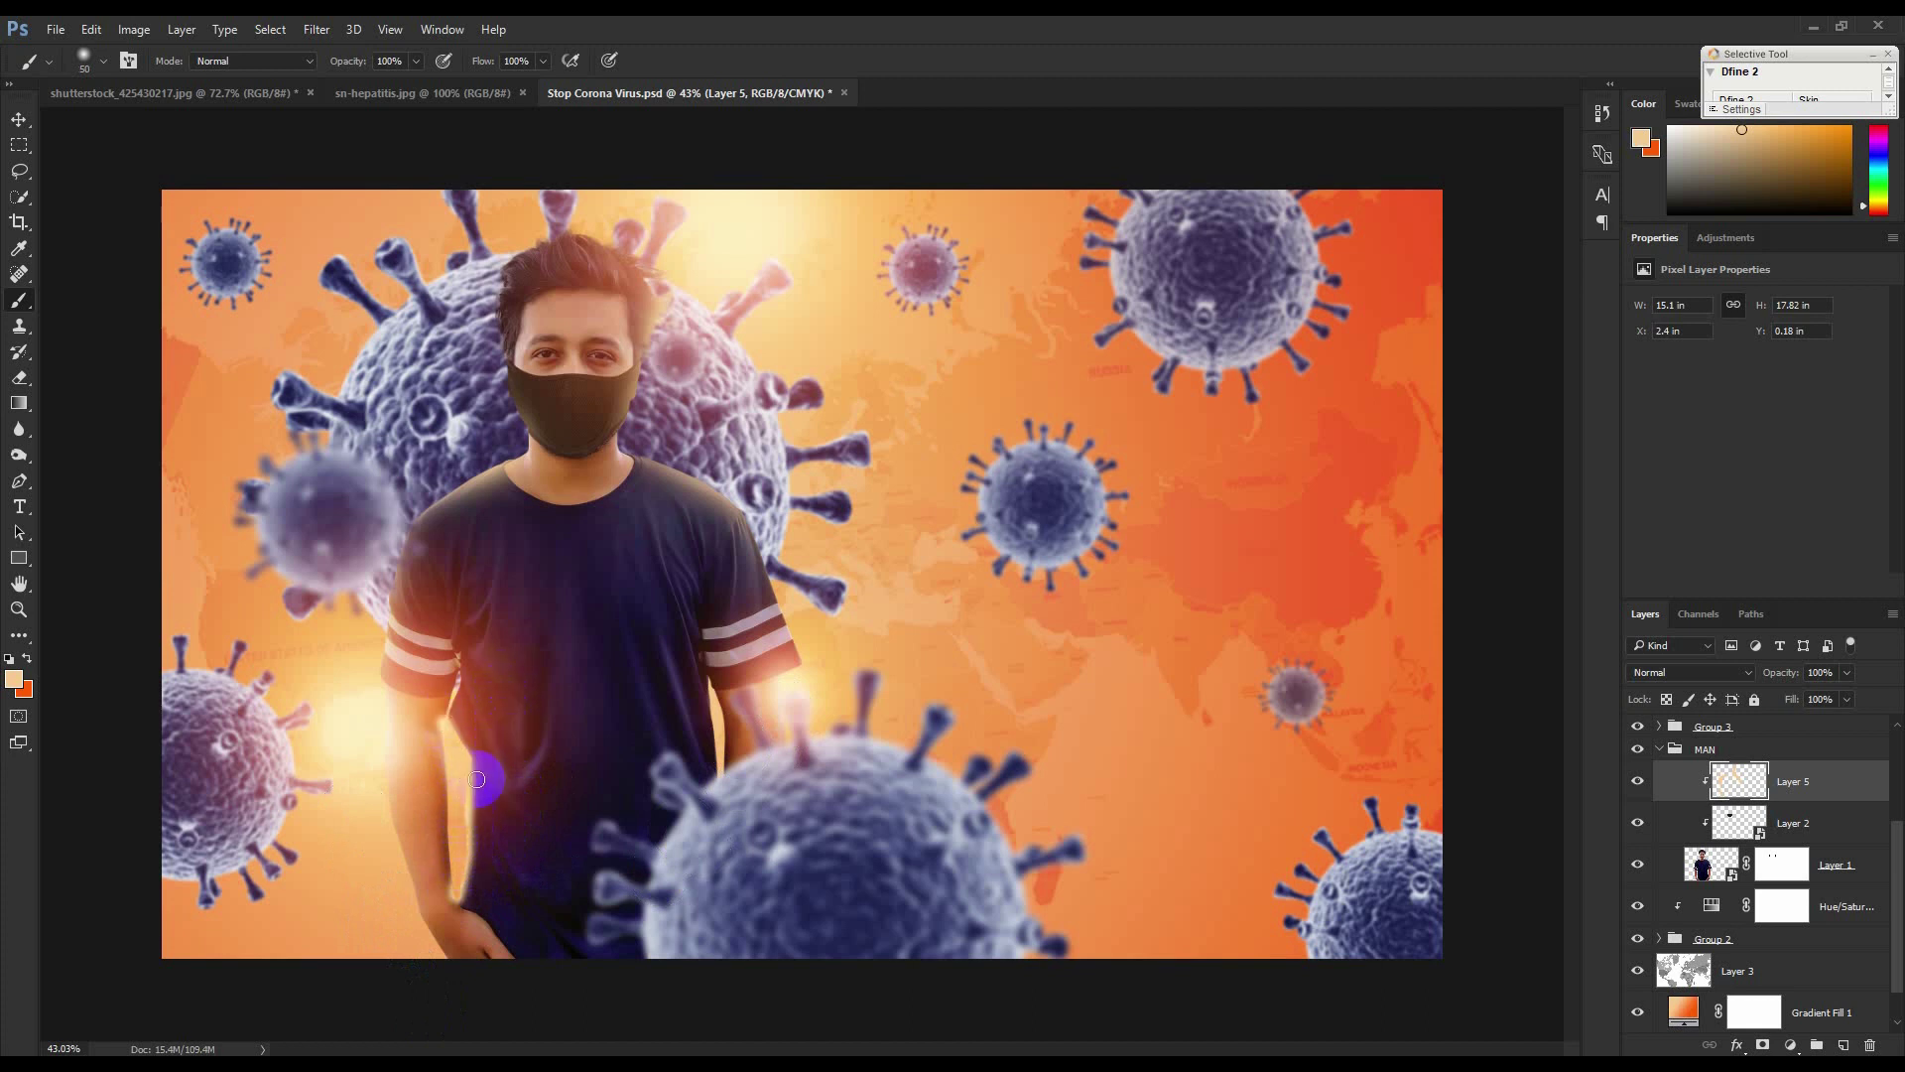
Erase excess glow from the man's bare arm and add soft rim light around his sleeve, shoulders and hair with a 175 px brush.
click(18, 378)
mouse_move(411, 753)
mouse_down()
mouse_move(427, 746)
mouse_move(451, 905)
mouse_move(430, 727)
mouse_move(450, 621)
mouse_up()
click(17, 300)
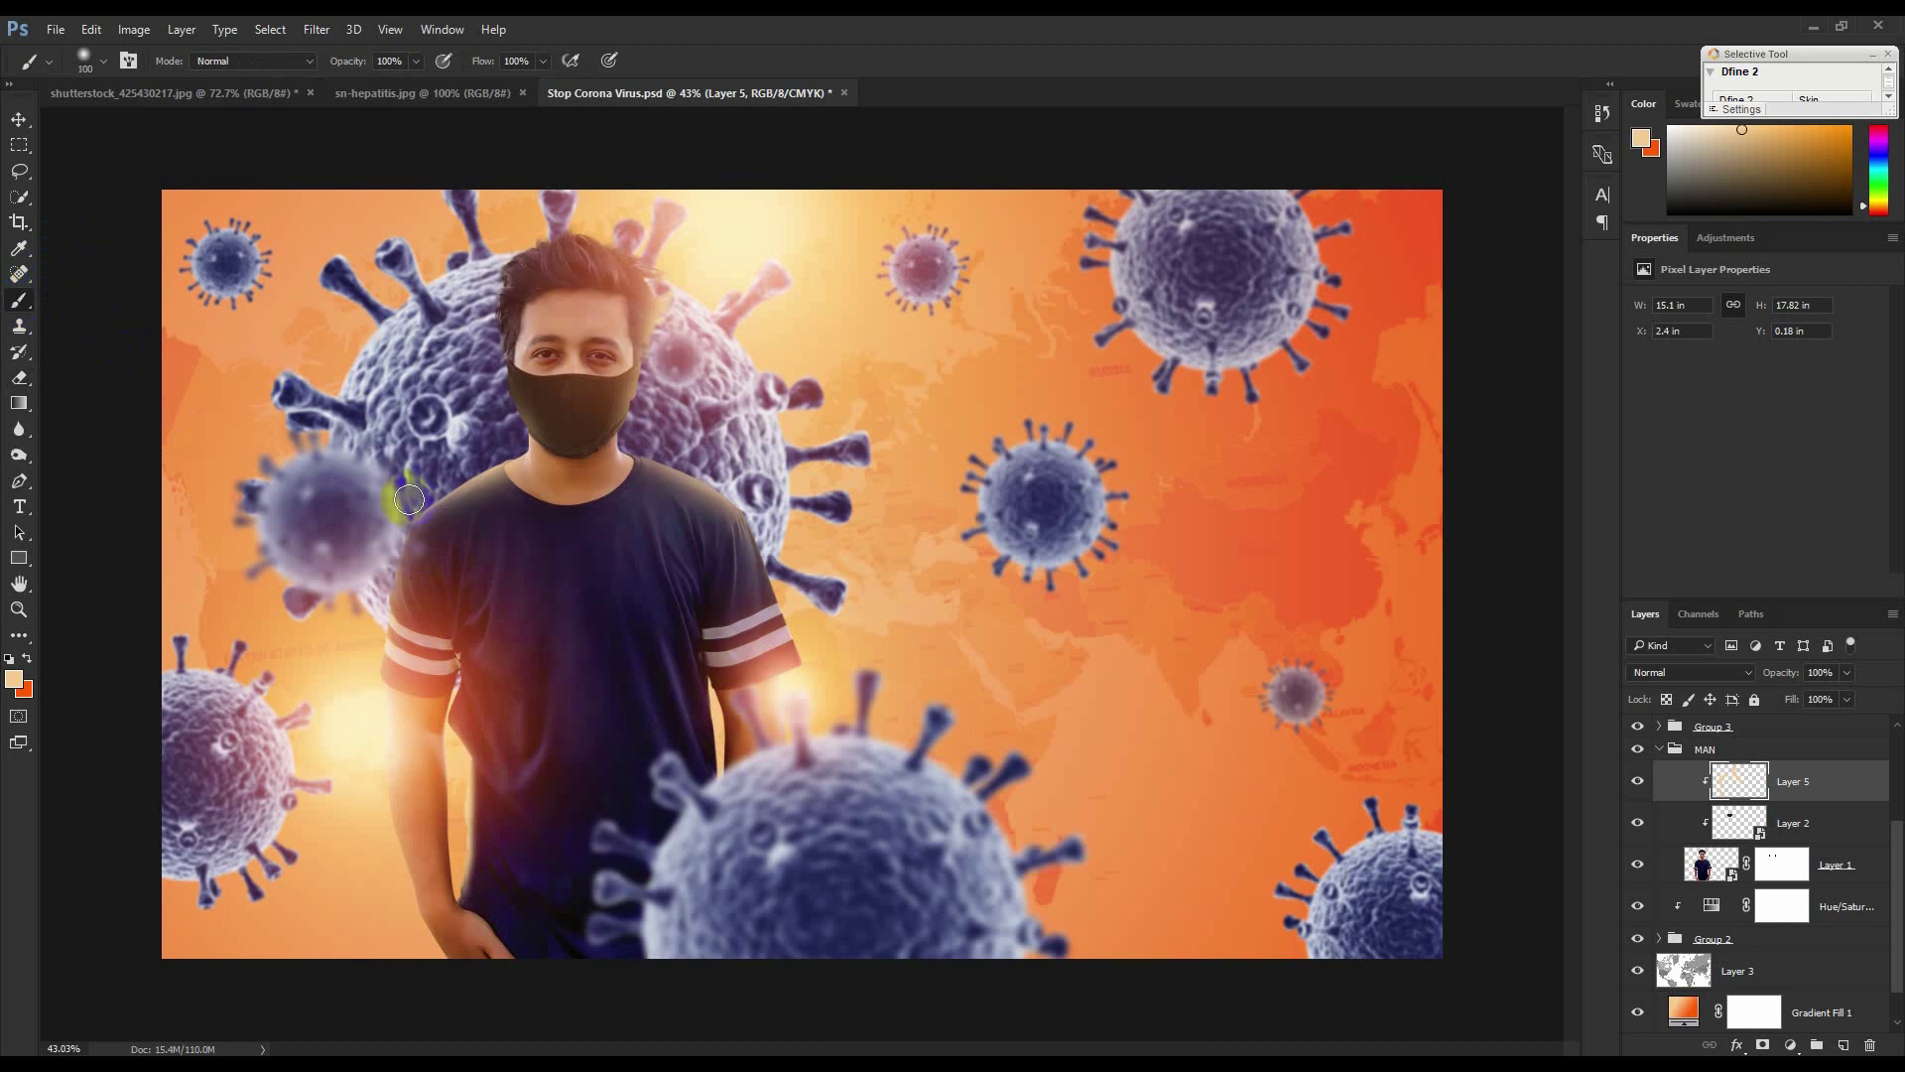
click(383, 568)
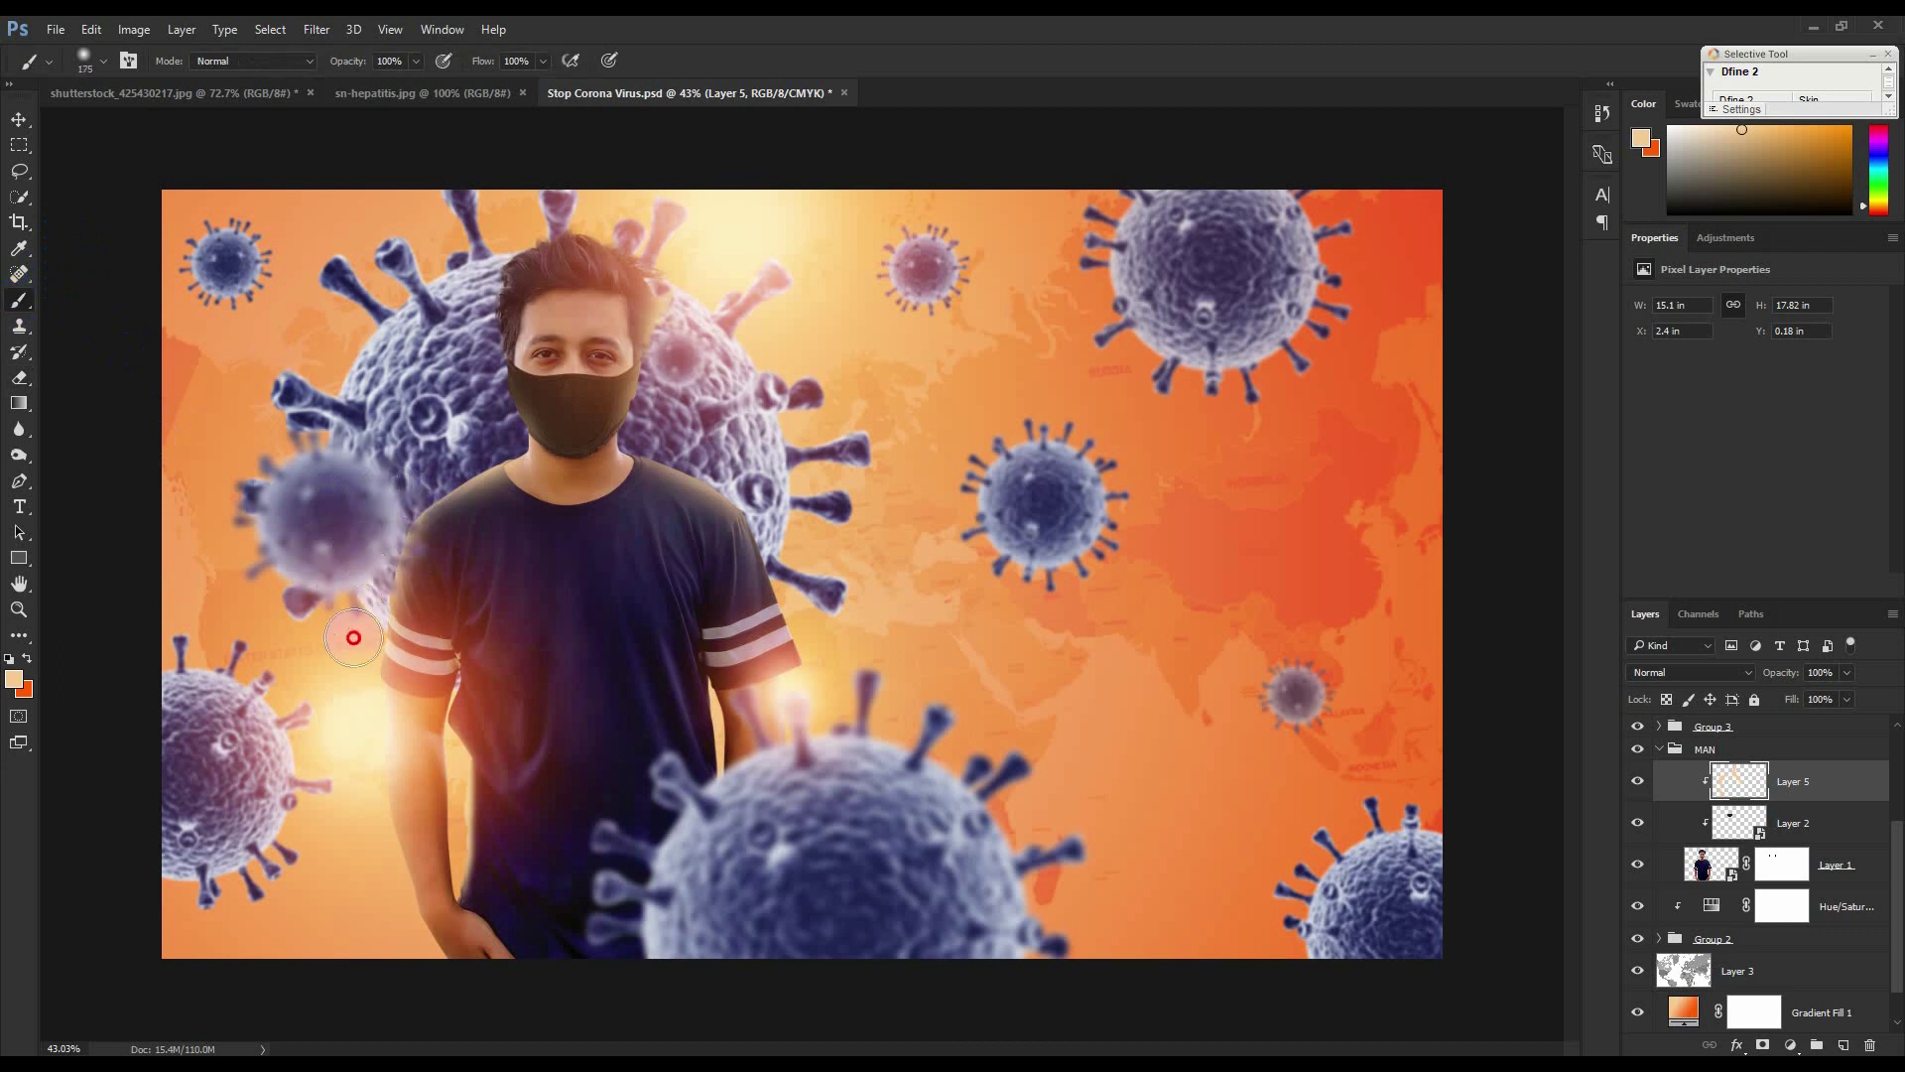
drag(659, 432, 716, 434)
drag(662, 264, 631, 194)
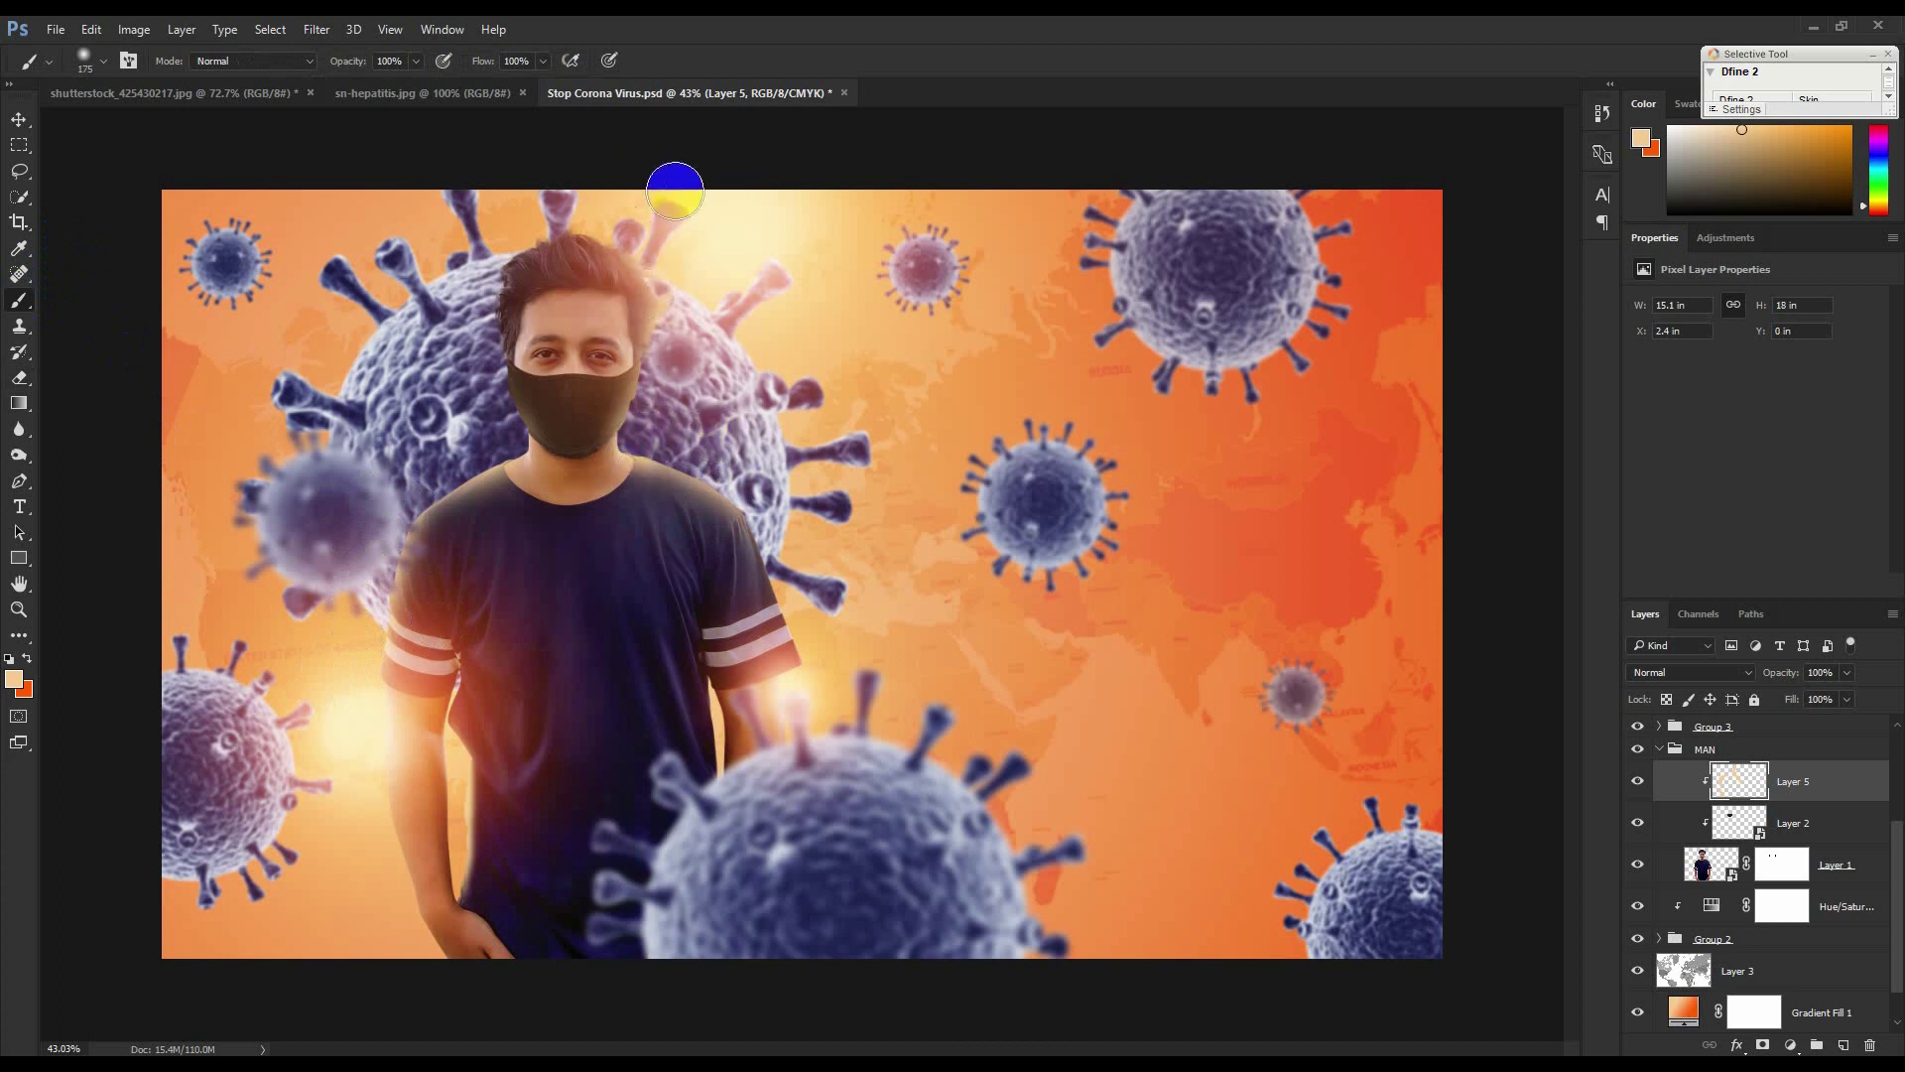
Compare blend modes for the rim light on Layer 5, settle on Color Dodge, and lower its opacity to 78%.
click(1679, 674)
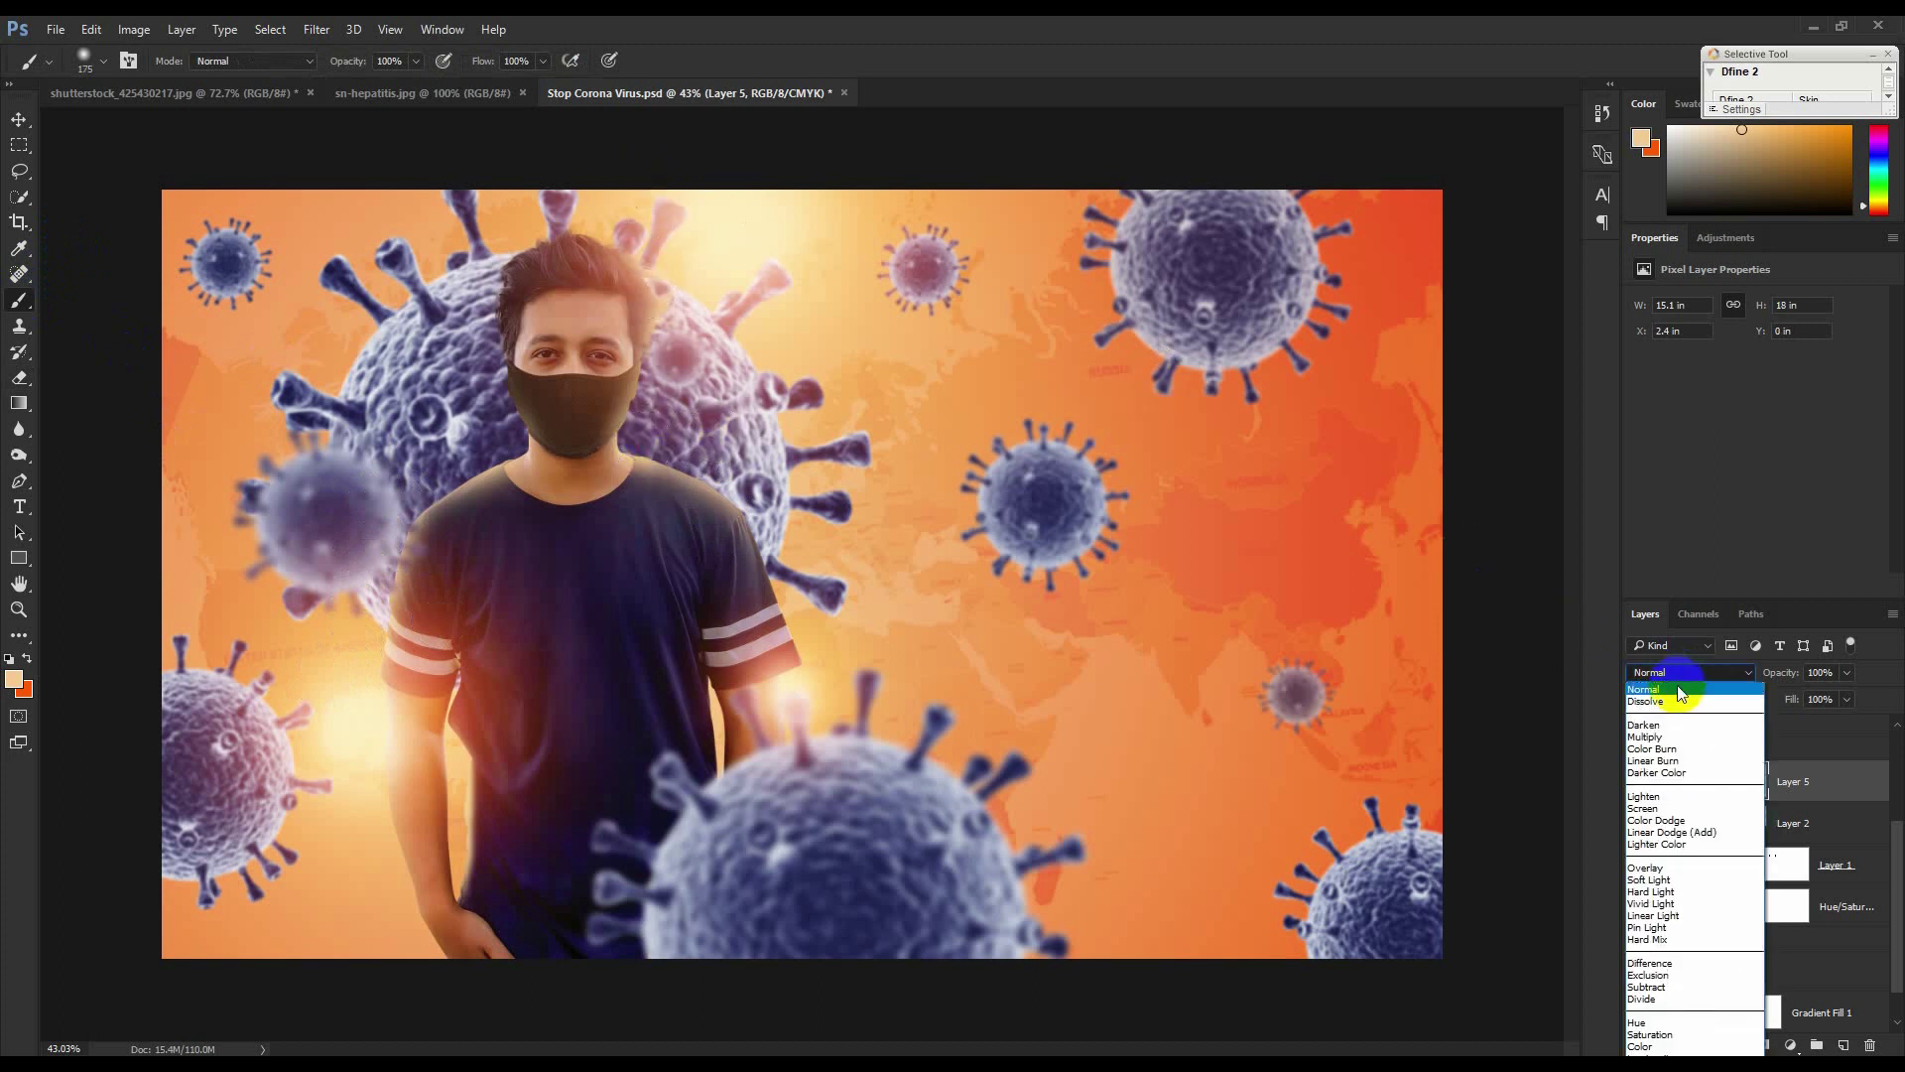
click(1659, 879)
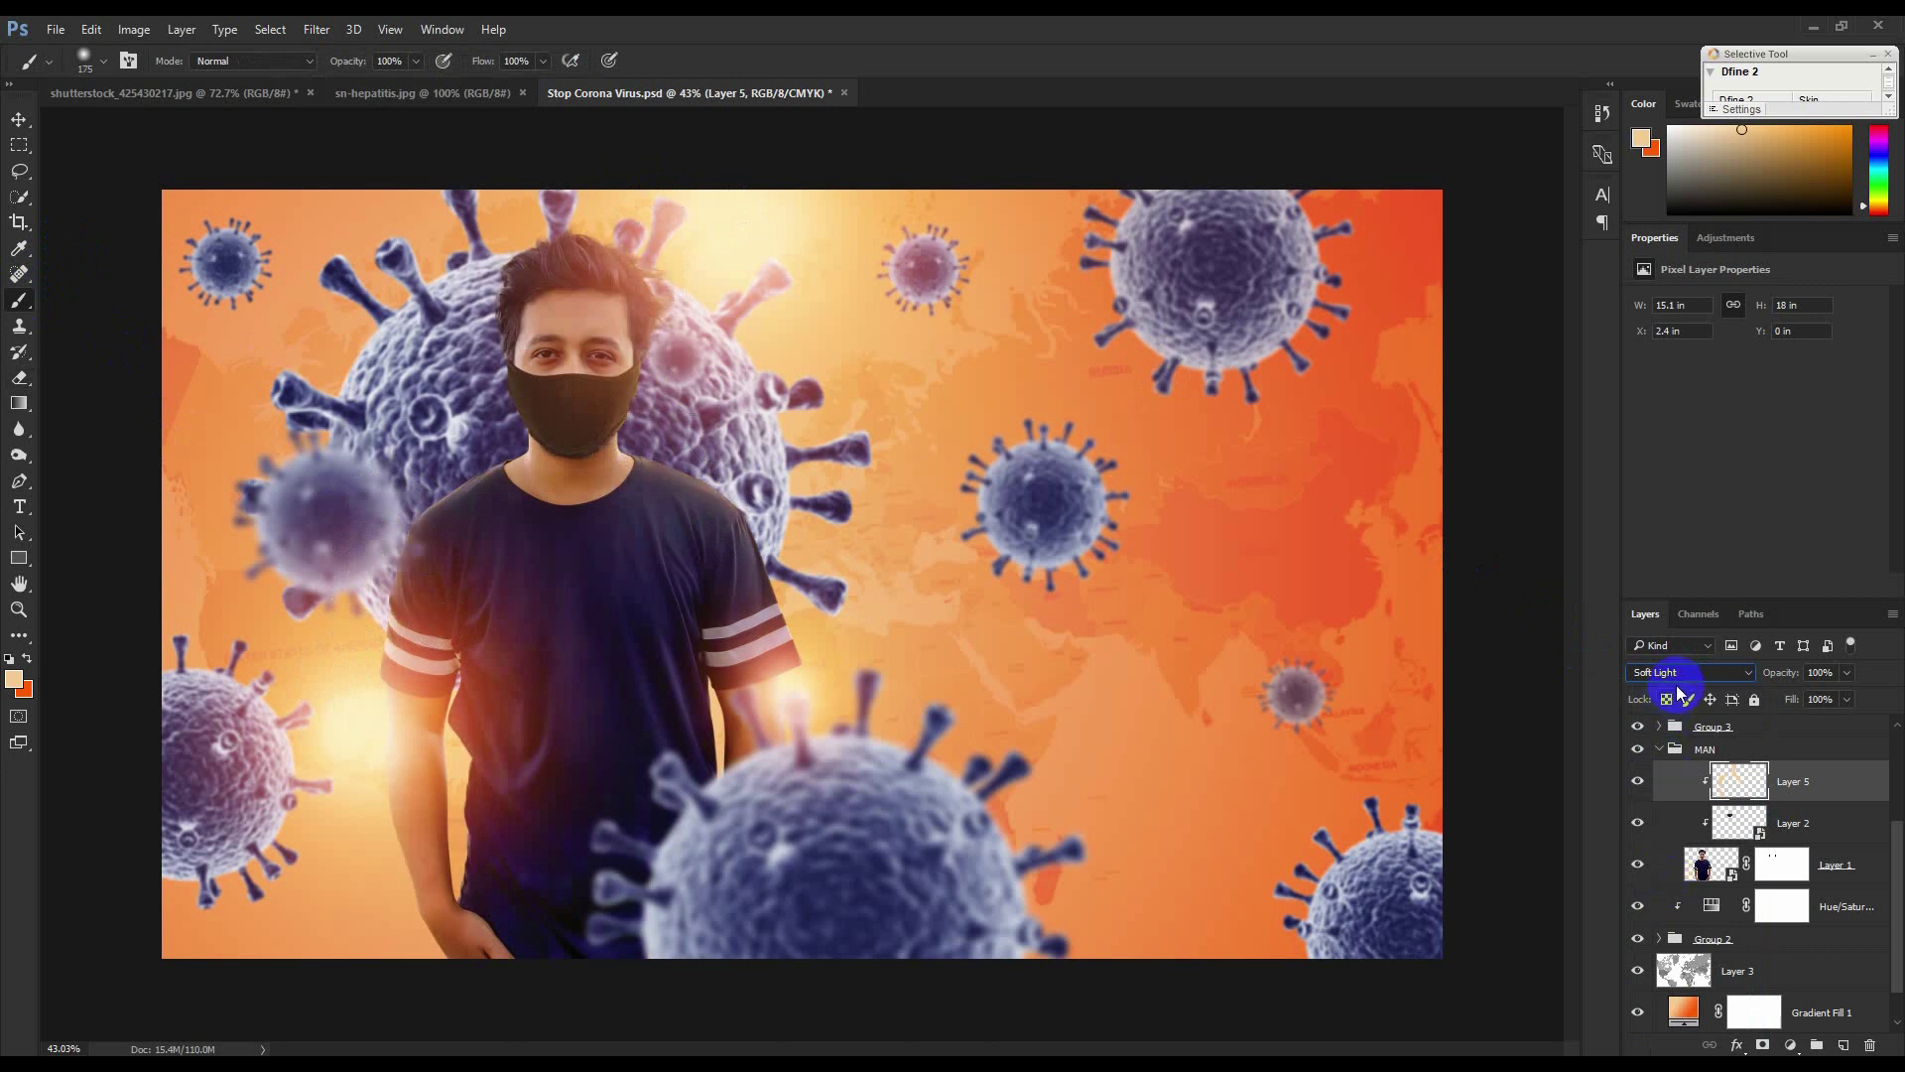
scroll(1676, 676, up, 2)
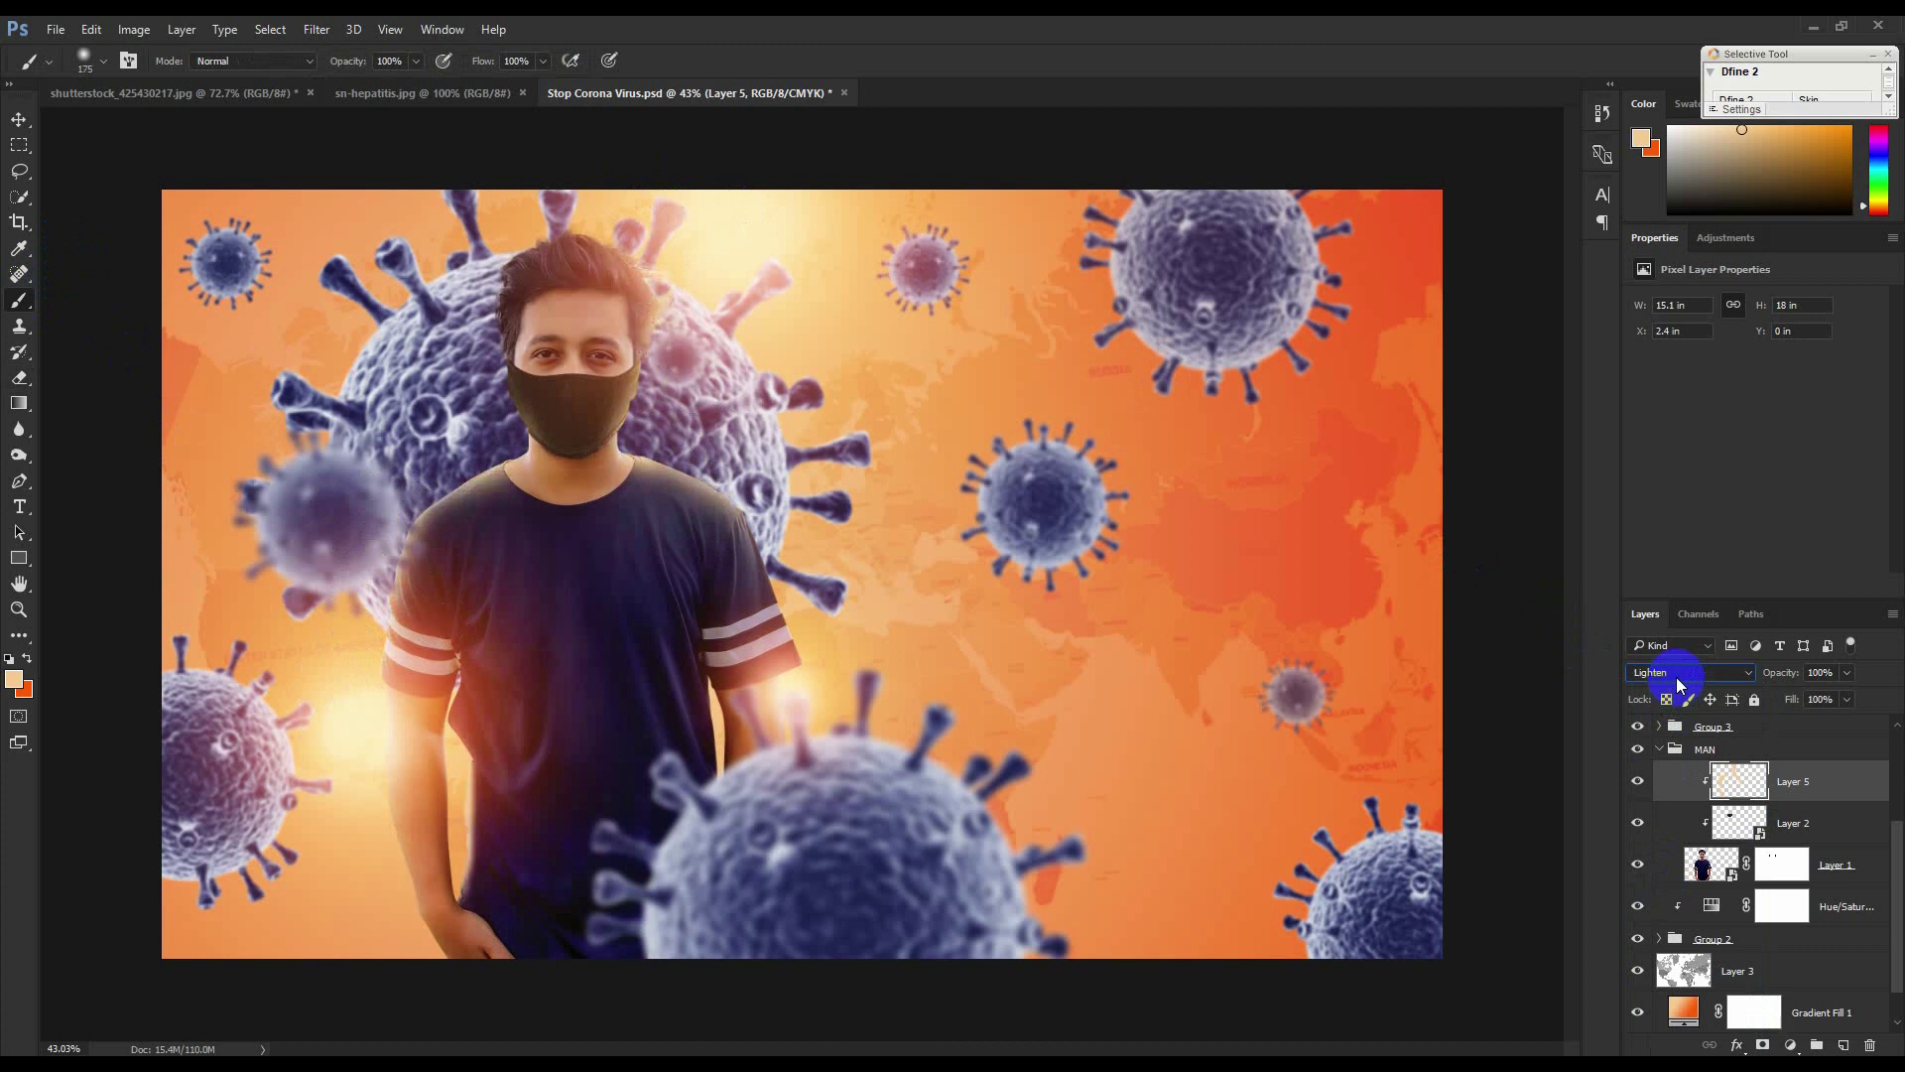
scroll(1676, 677, down, 2)
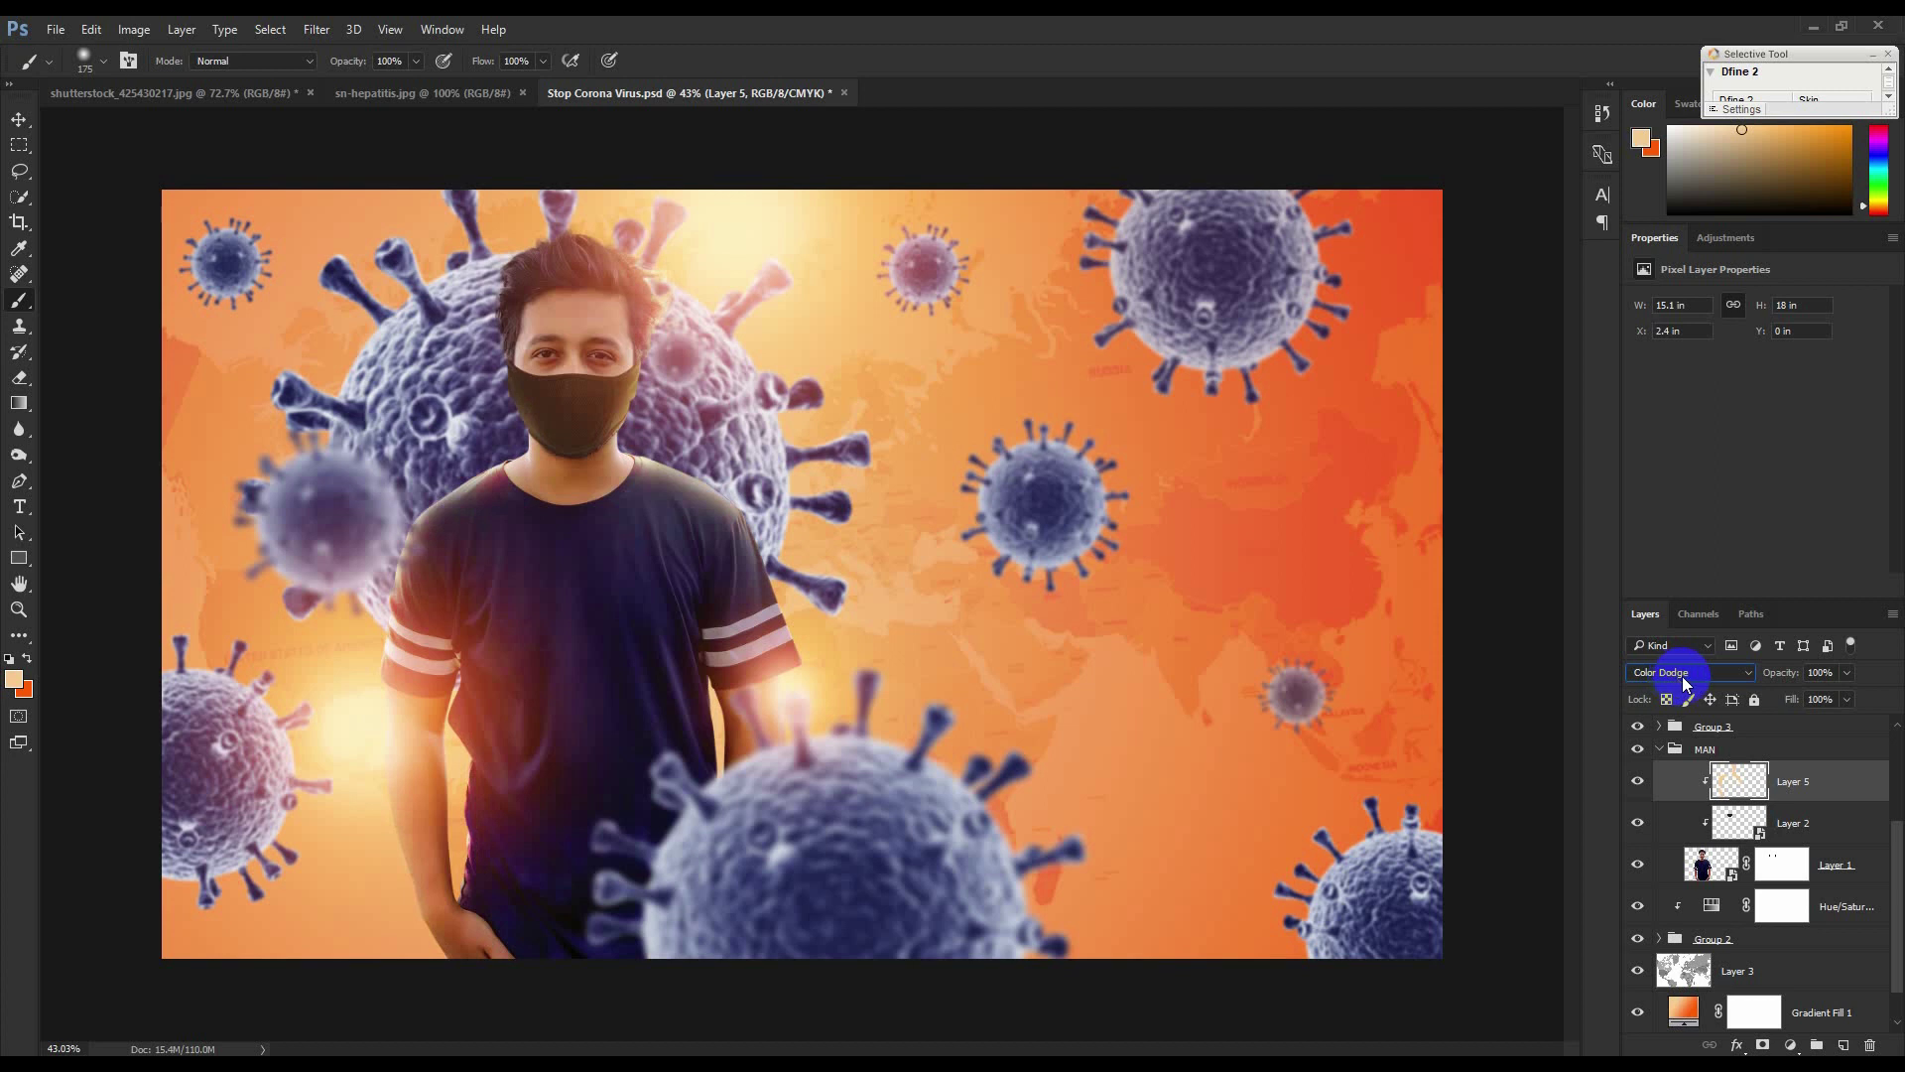
drag(1784, 676, 1763, 683)
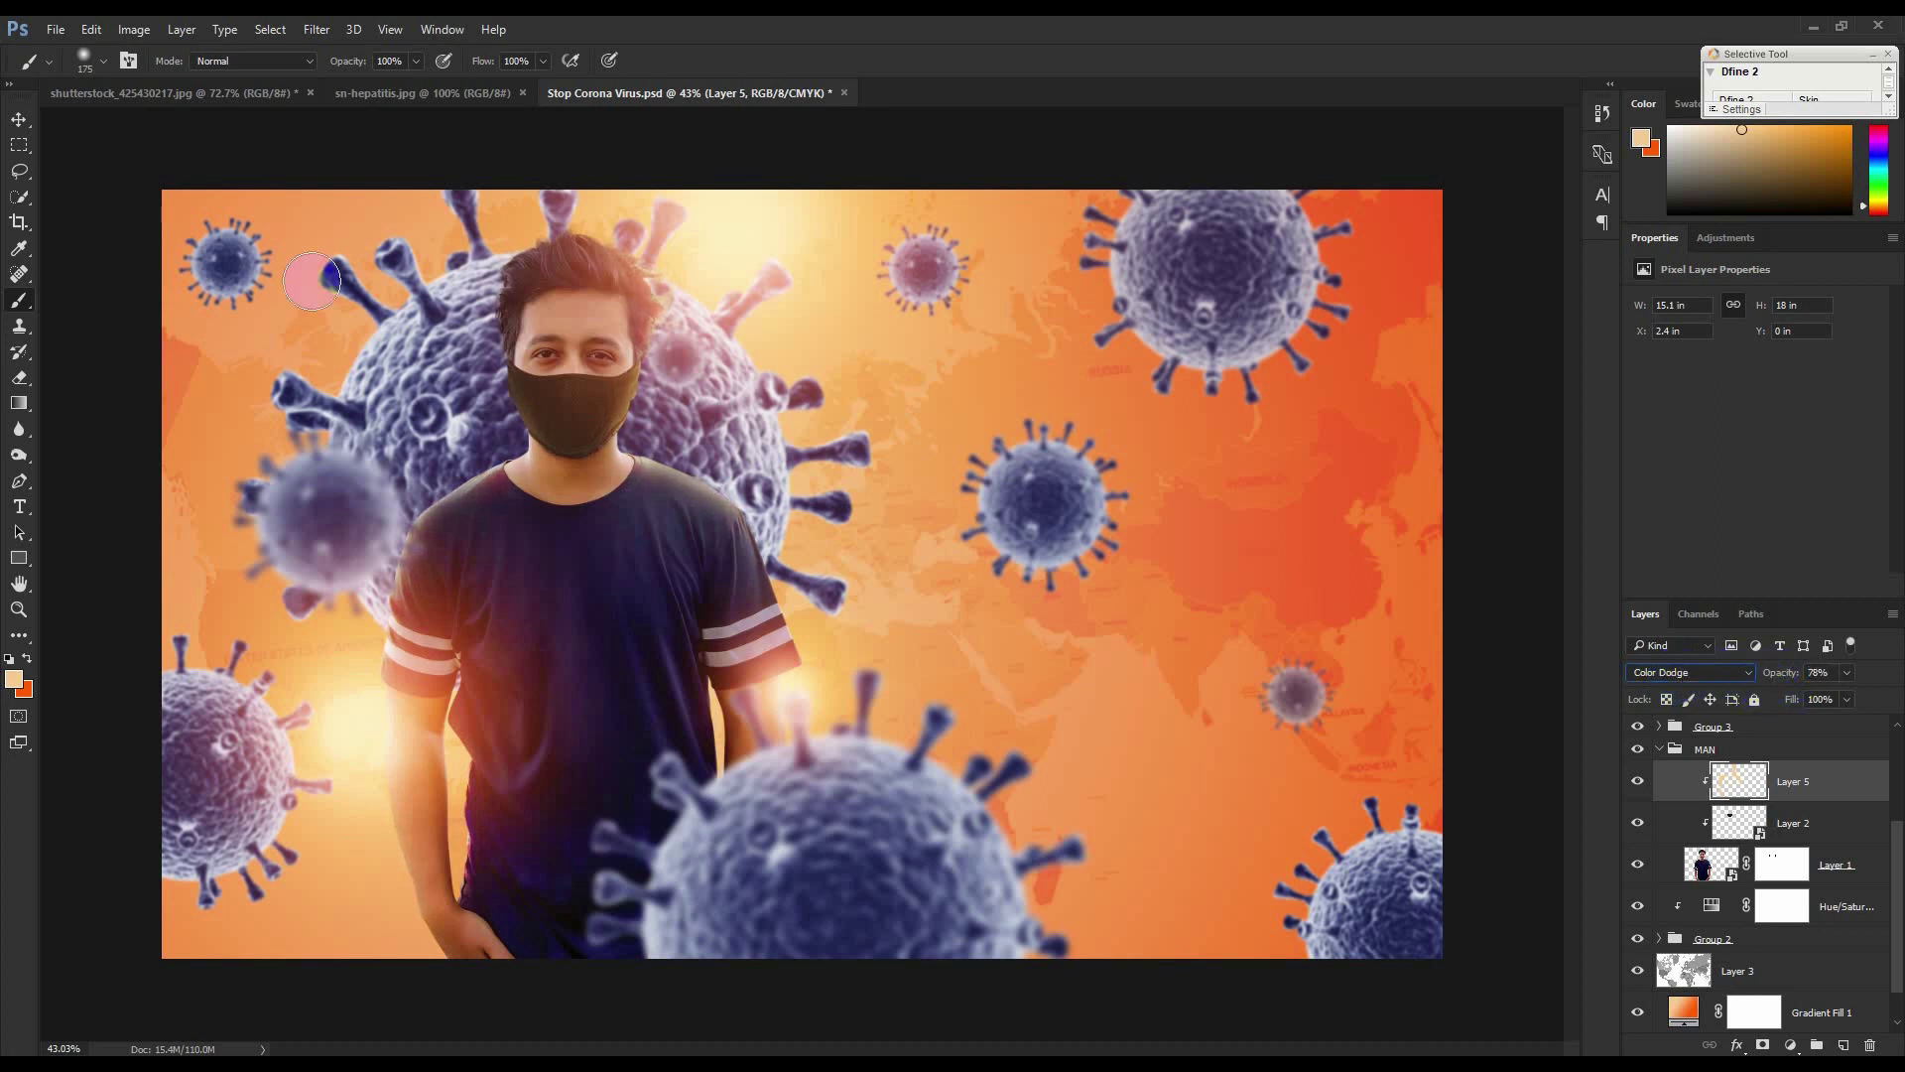
Check the whole composition and collapse the MAN group in the layer stack.
click(19, 119)
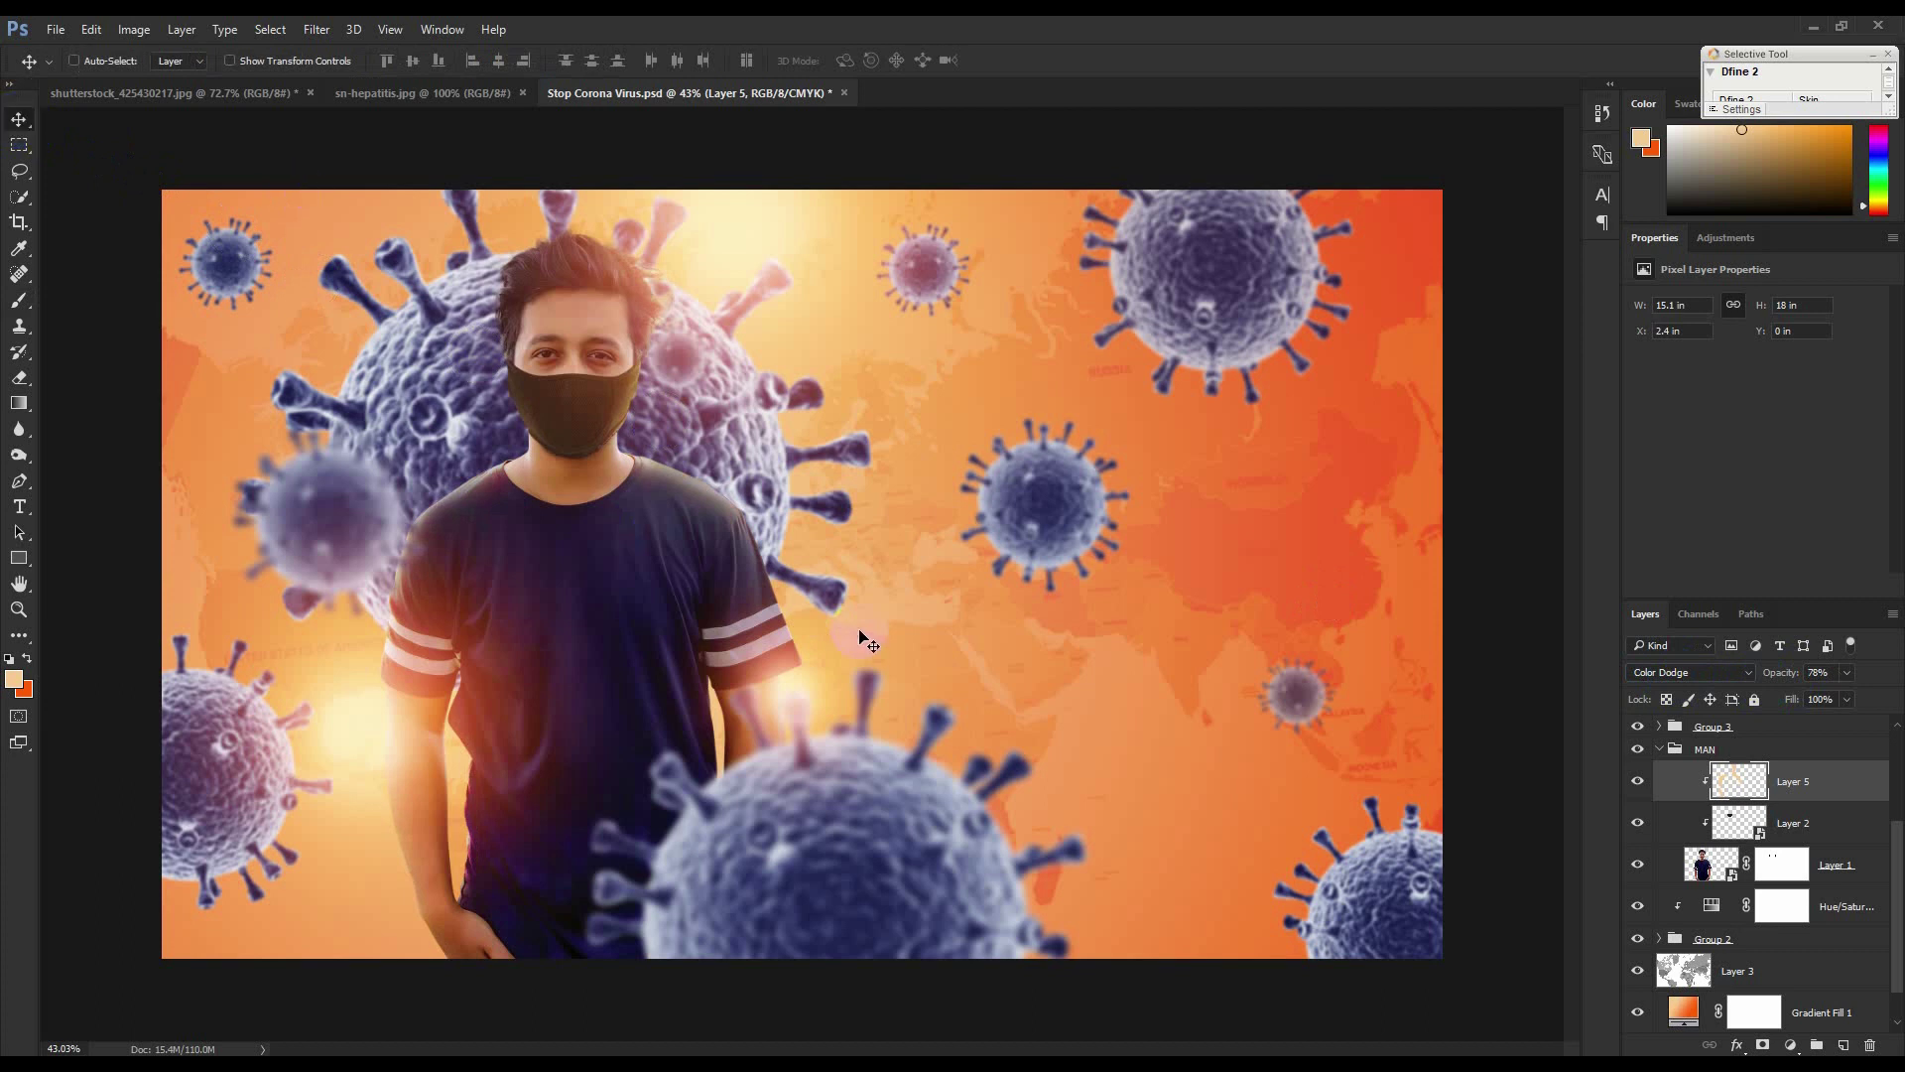
scroll(860, 631, down, 6)
scroll(859, 630, up, 4)
scroll(1782, 768, up, 1)
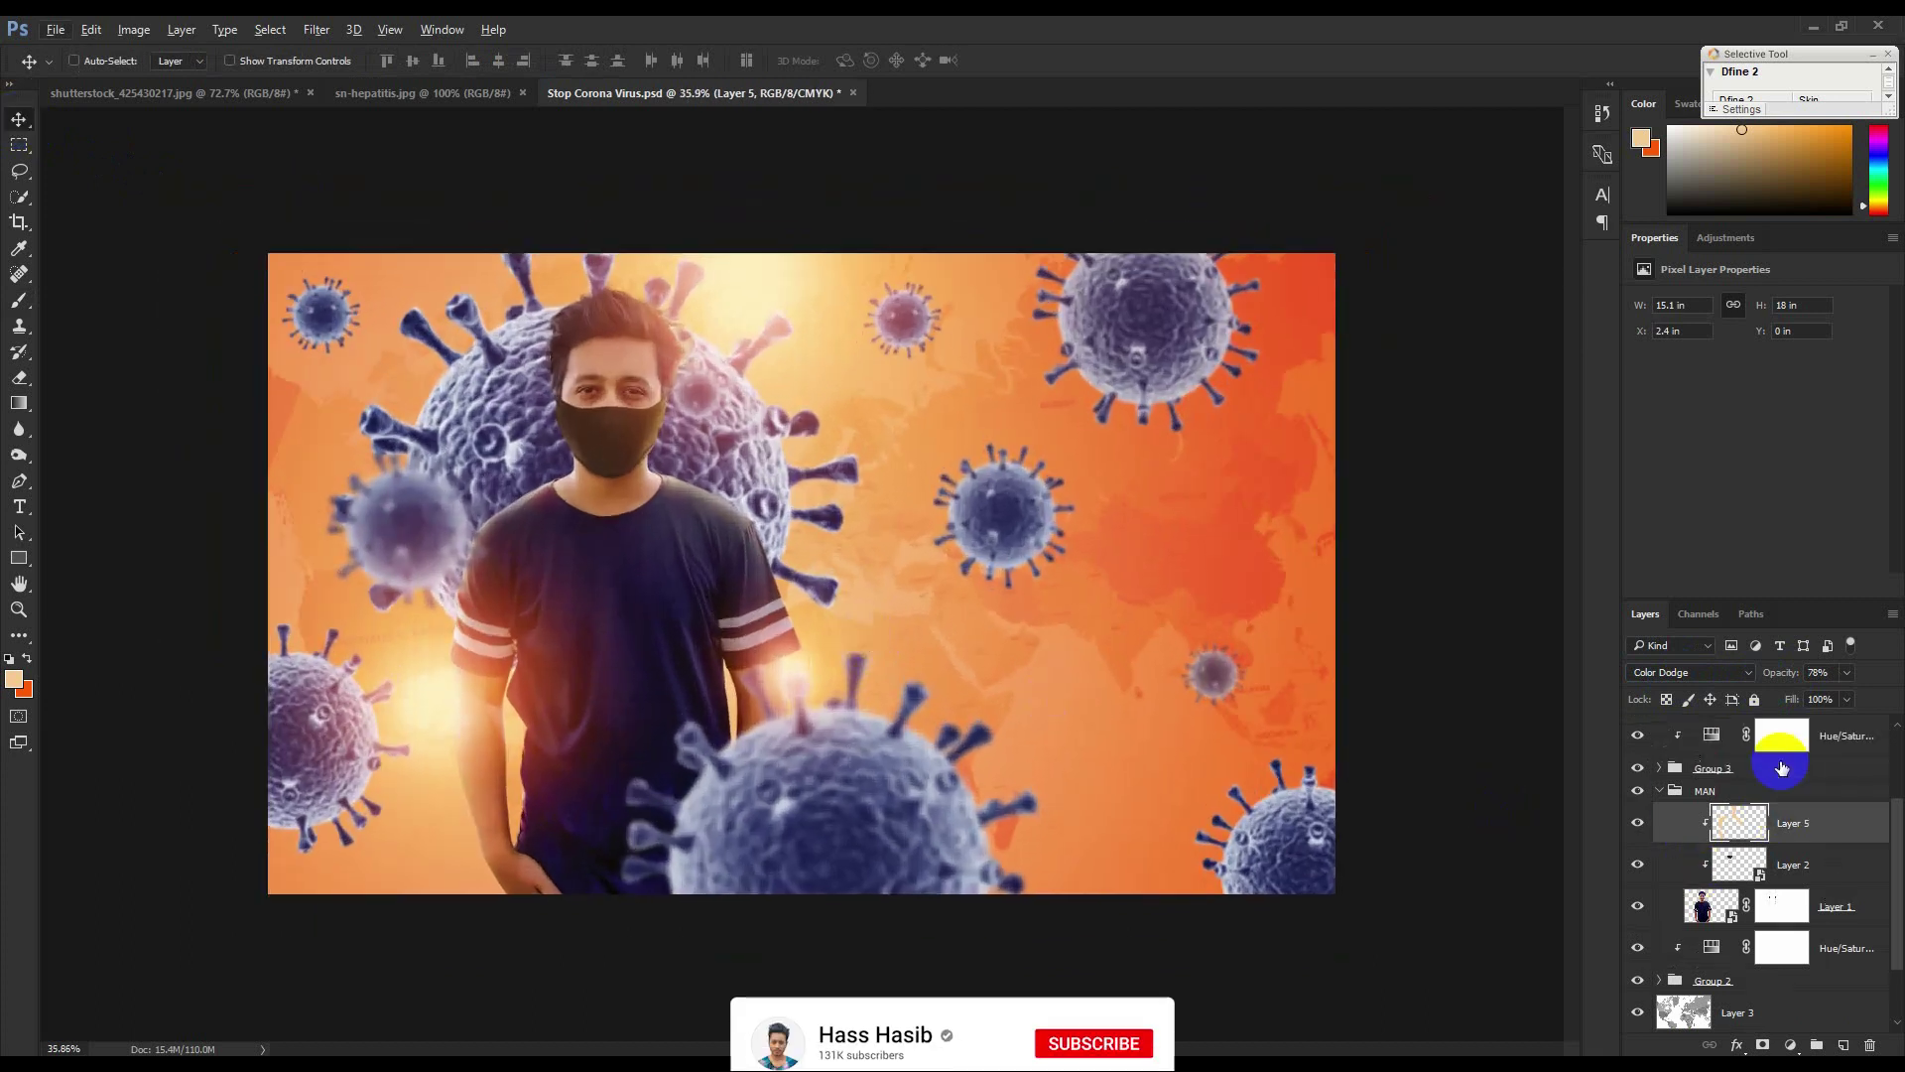
click(1660, 795)
scroll(1820, 799, up, 3)
scroll(1820, 799, down, 3)
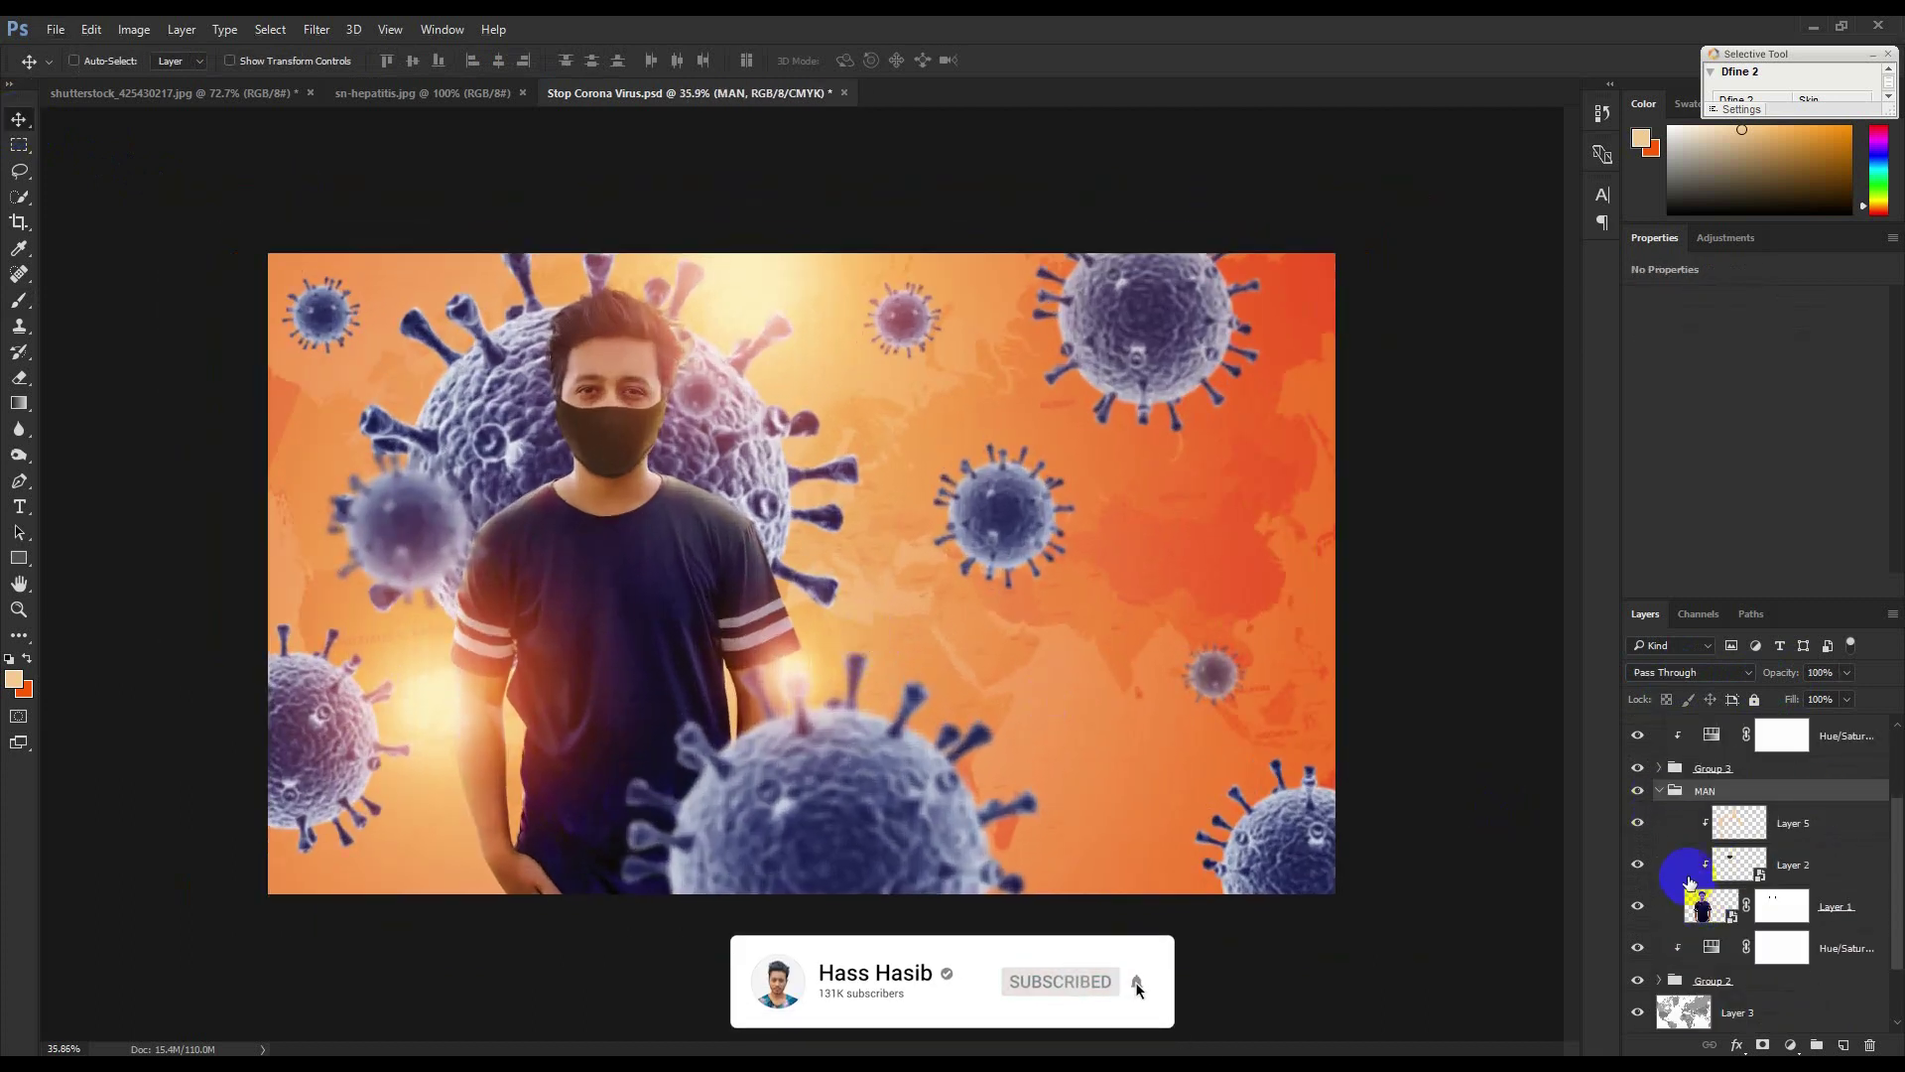
click(1659, 793)
Create a new layer above Layer 4 copy 2 and fill it with the merged composition using Apply Image.
scroll(1835, 833, up, 2)
click(1833, 736)
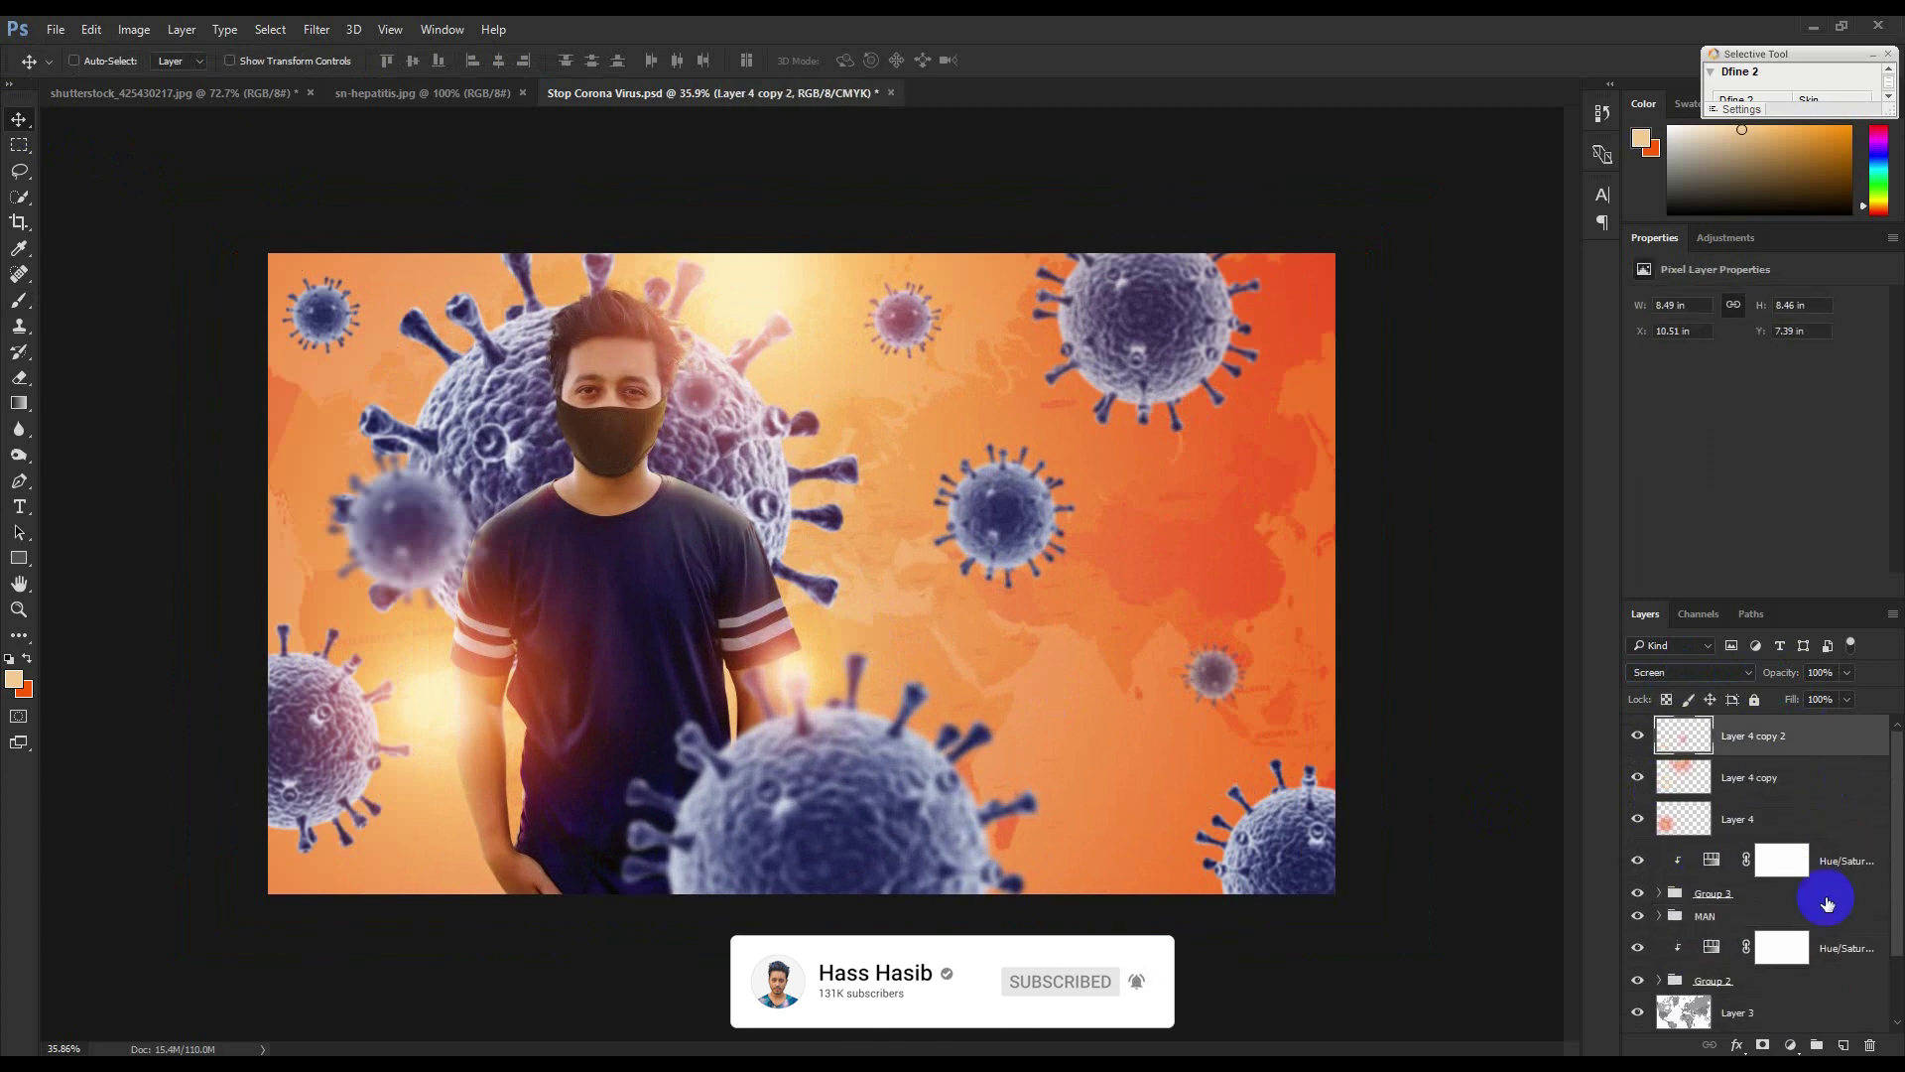
click(1843, 1046)
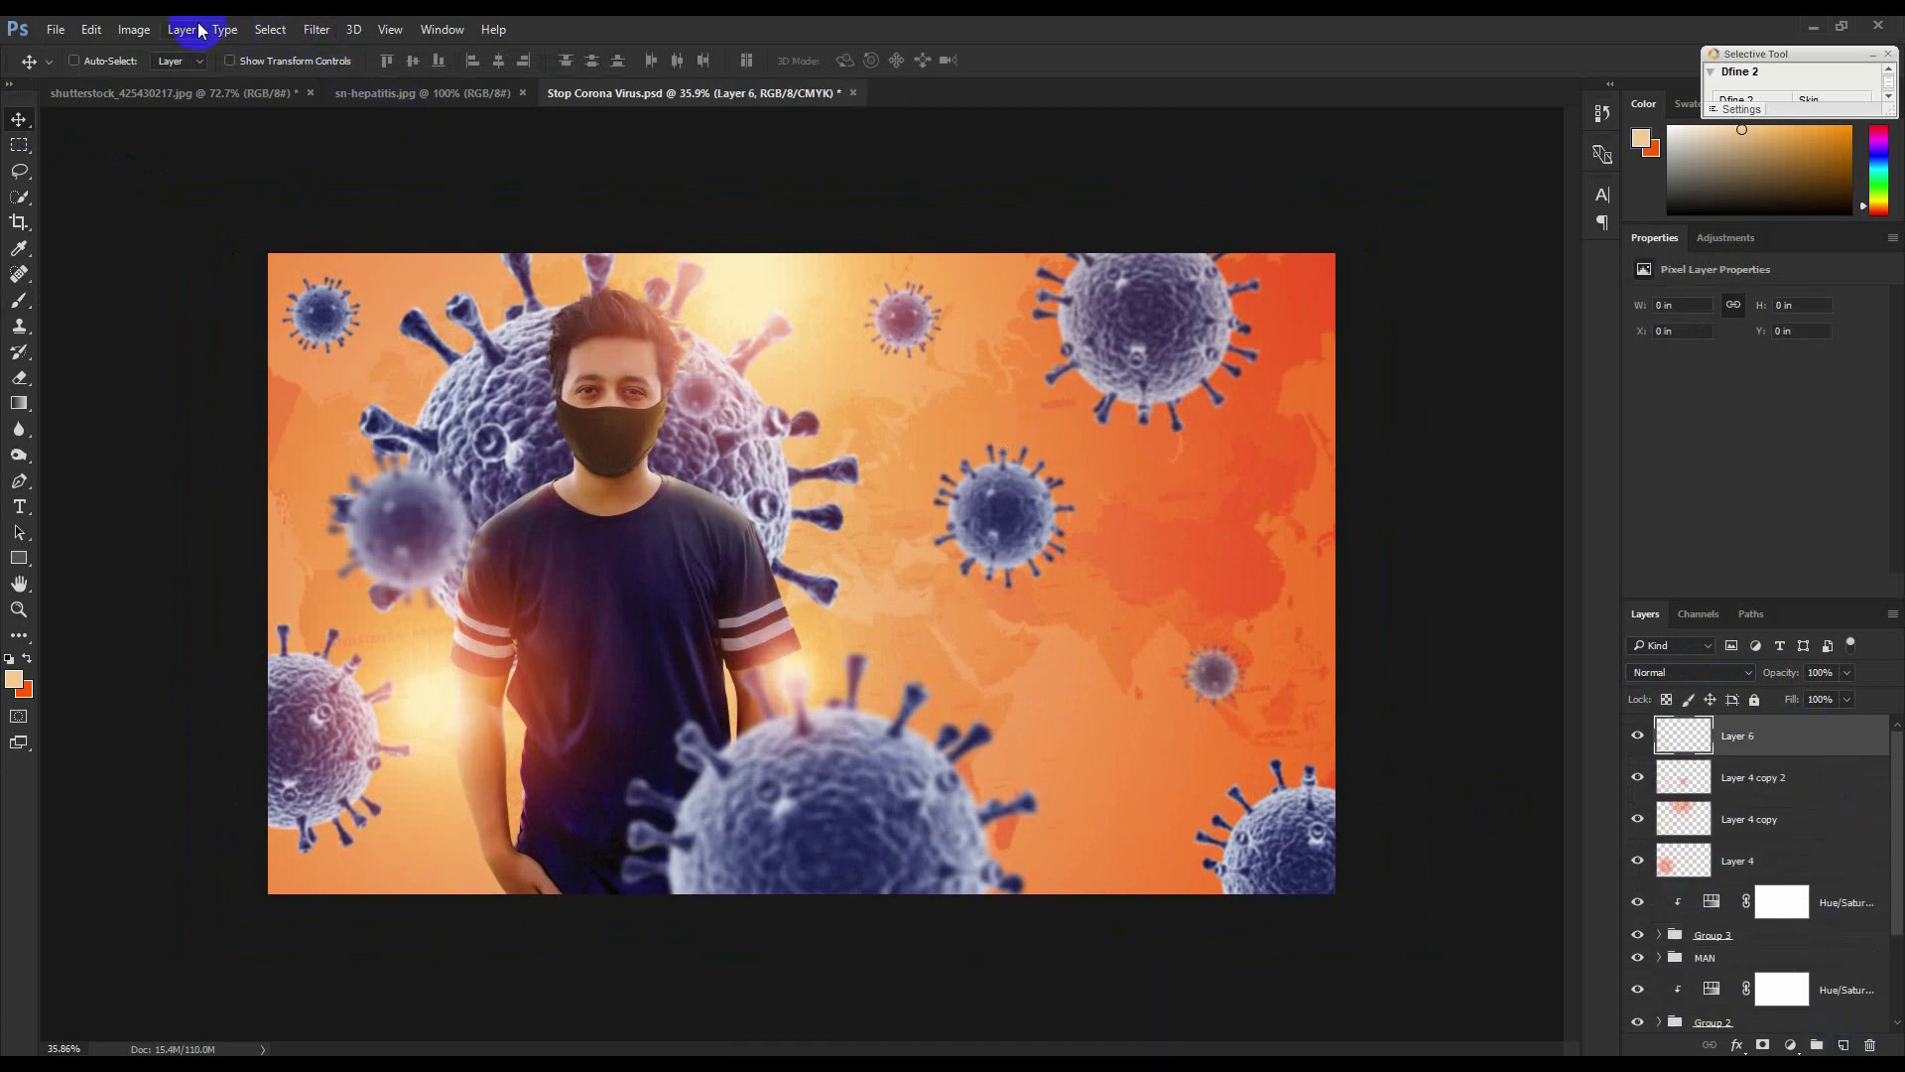
click(134, 29)
click(169, 313)
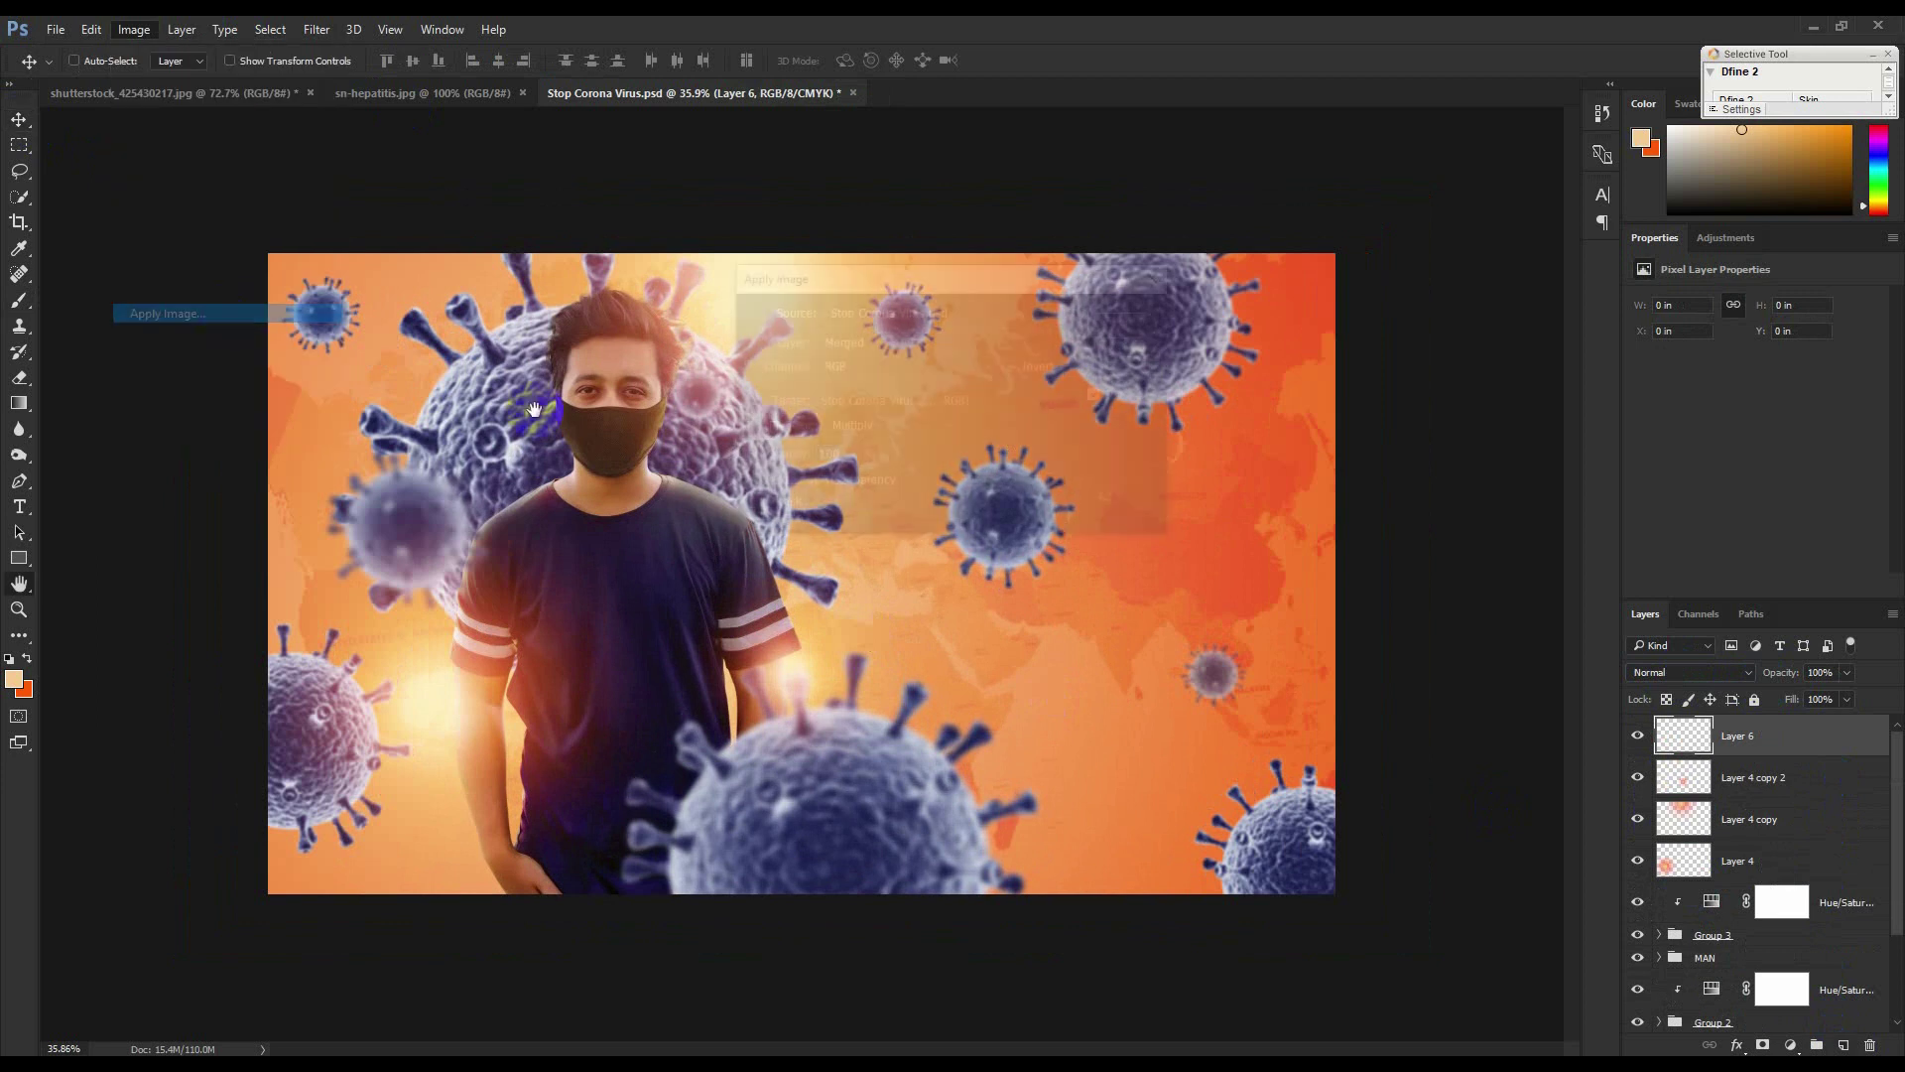
click(1156, 317)
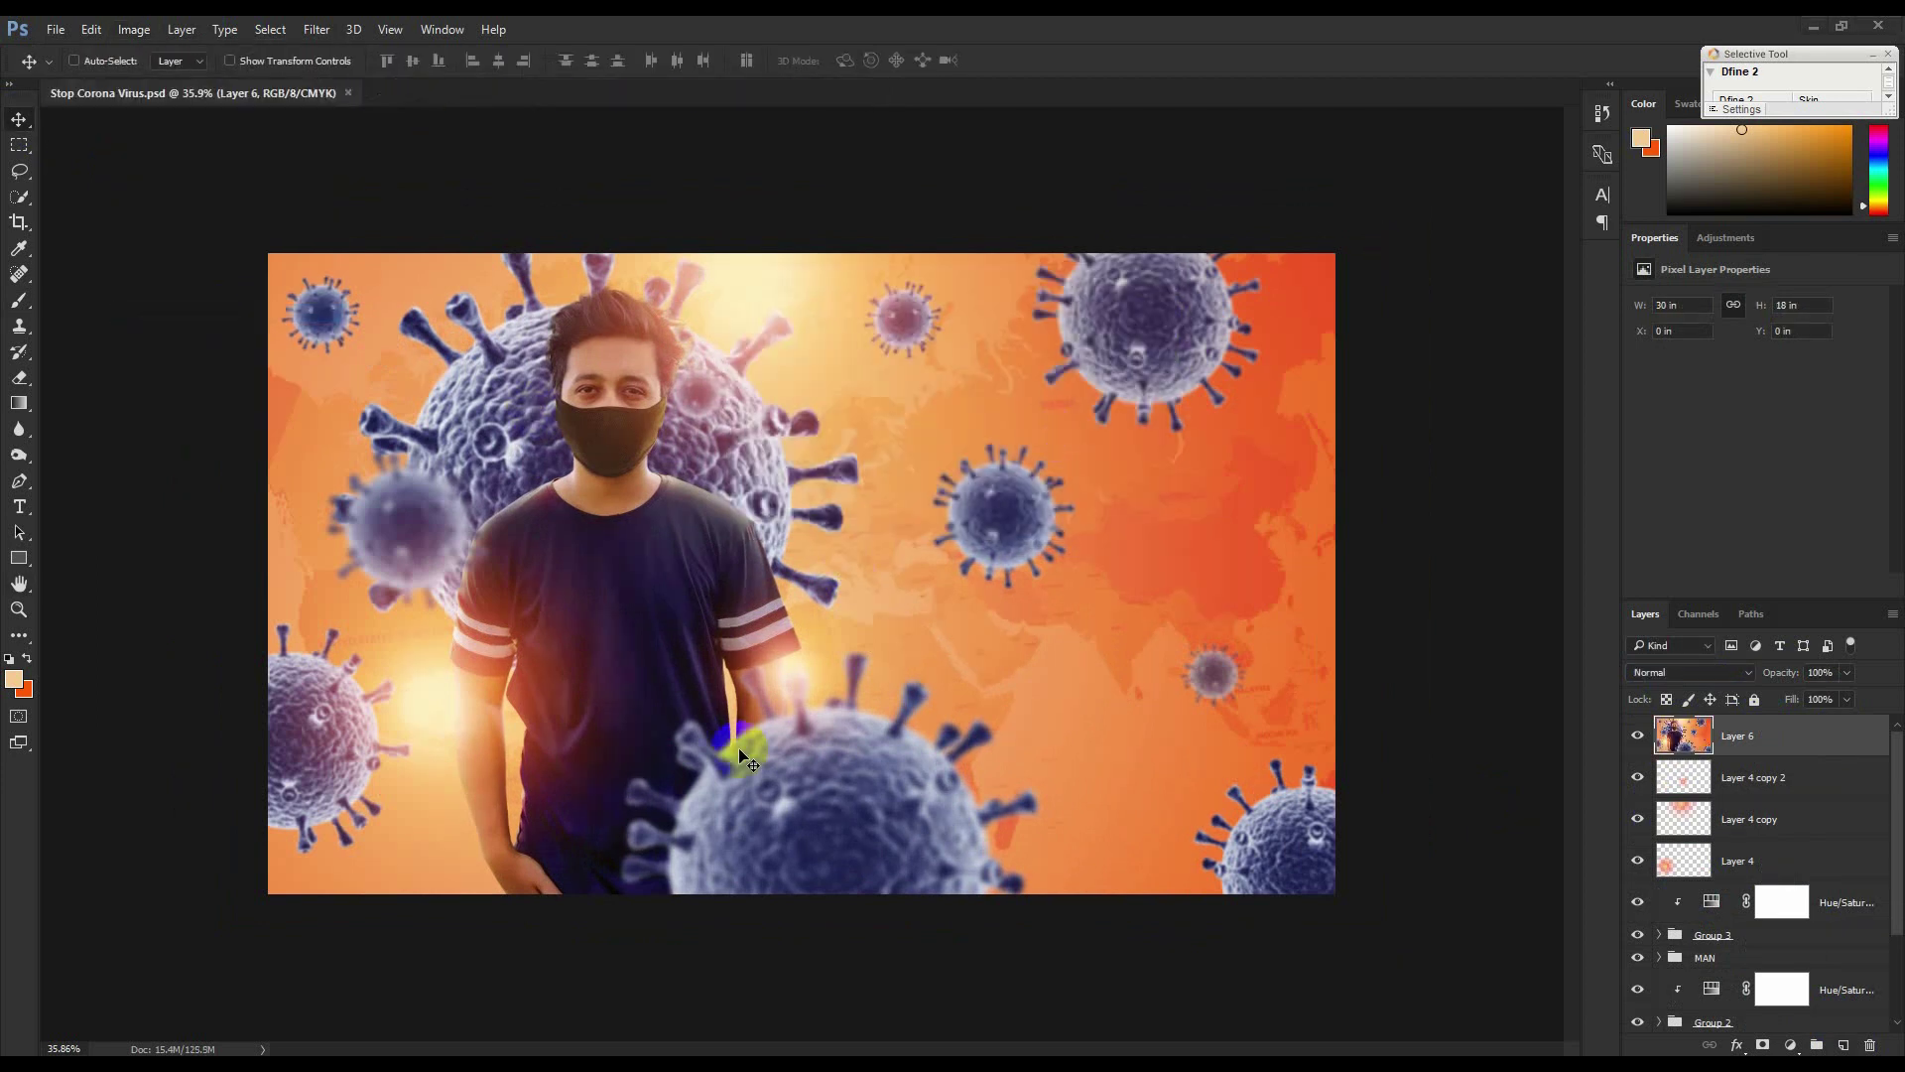
In the Camera Raw filter, add a large radial filter centred on the man that darkens the area outside it, with Contrast -100 and Highlights -100.
click(316, 28)
click(343, 145)
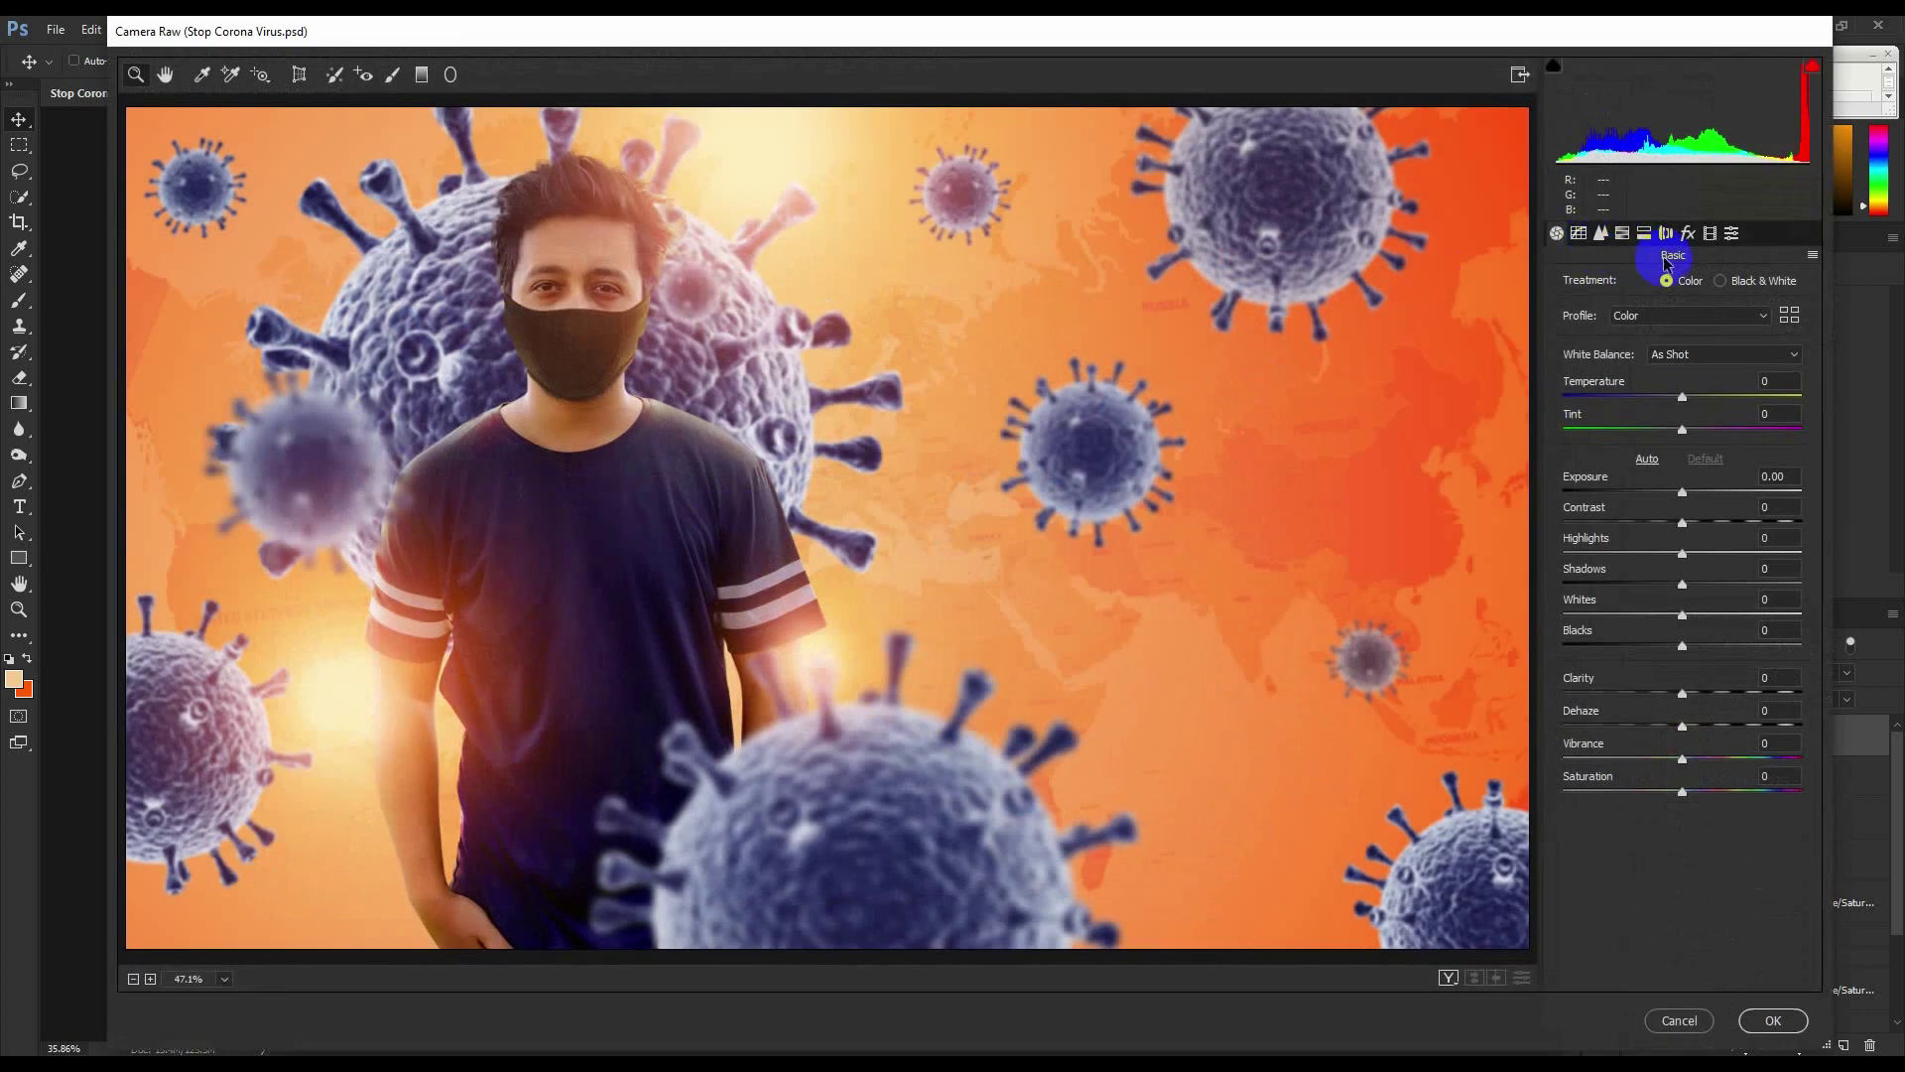
click(451, 75)
drag(632, 399, 1120, 886)
drag(1605, 381, 1635, 385)
drag(660, 362, 667, 426)
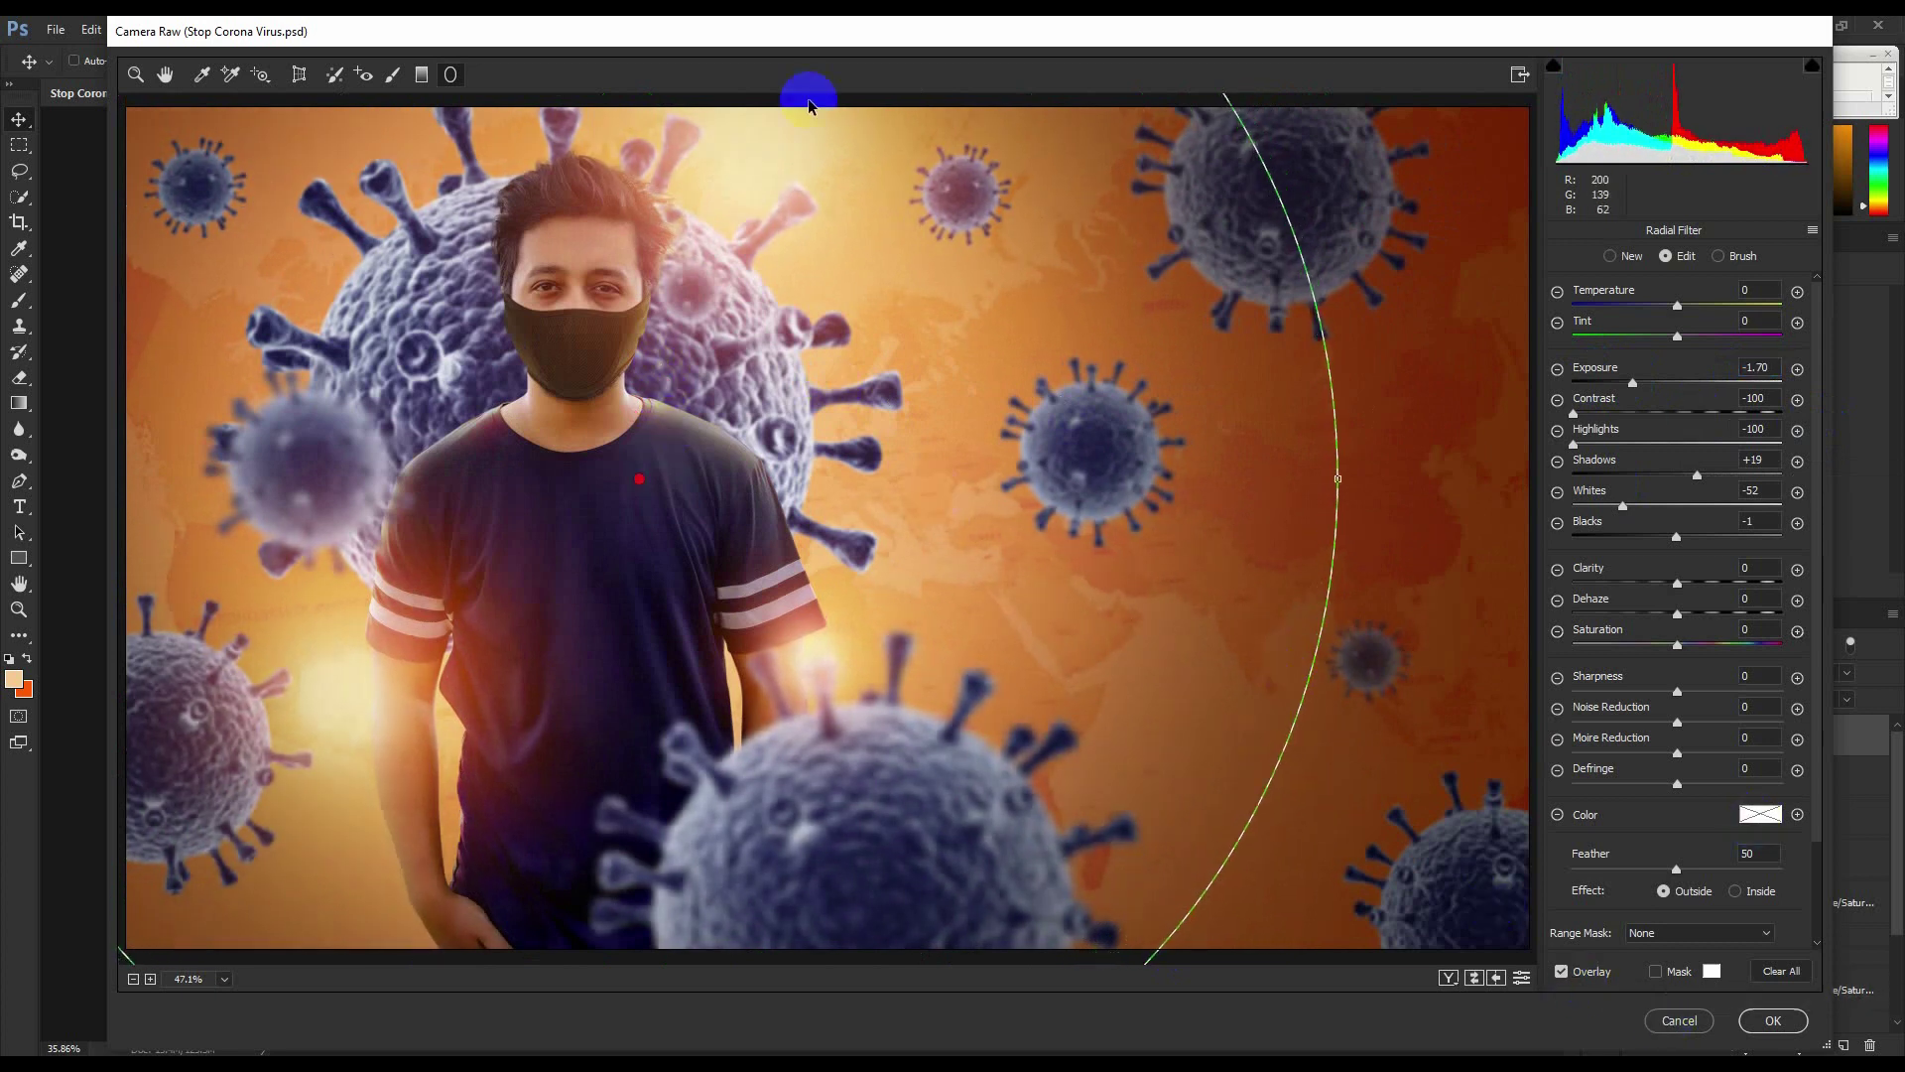
click(1665, 383)
drag(1665, 385, 1639, 385)
Set the basic Camera Raw adjustments to Clarity +23, Dehaze +7, Blacks +23, Shadows +13 and Highlights about -34.
click(164, 76)
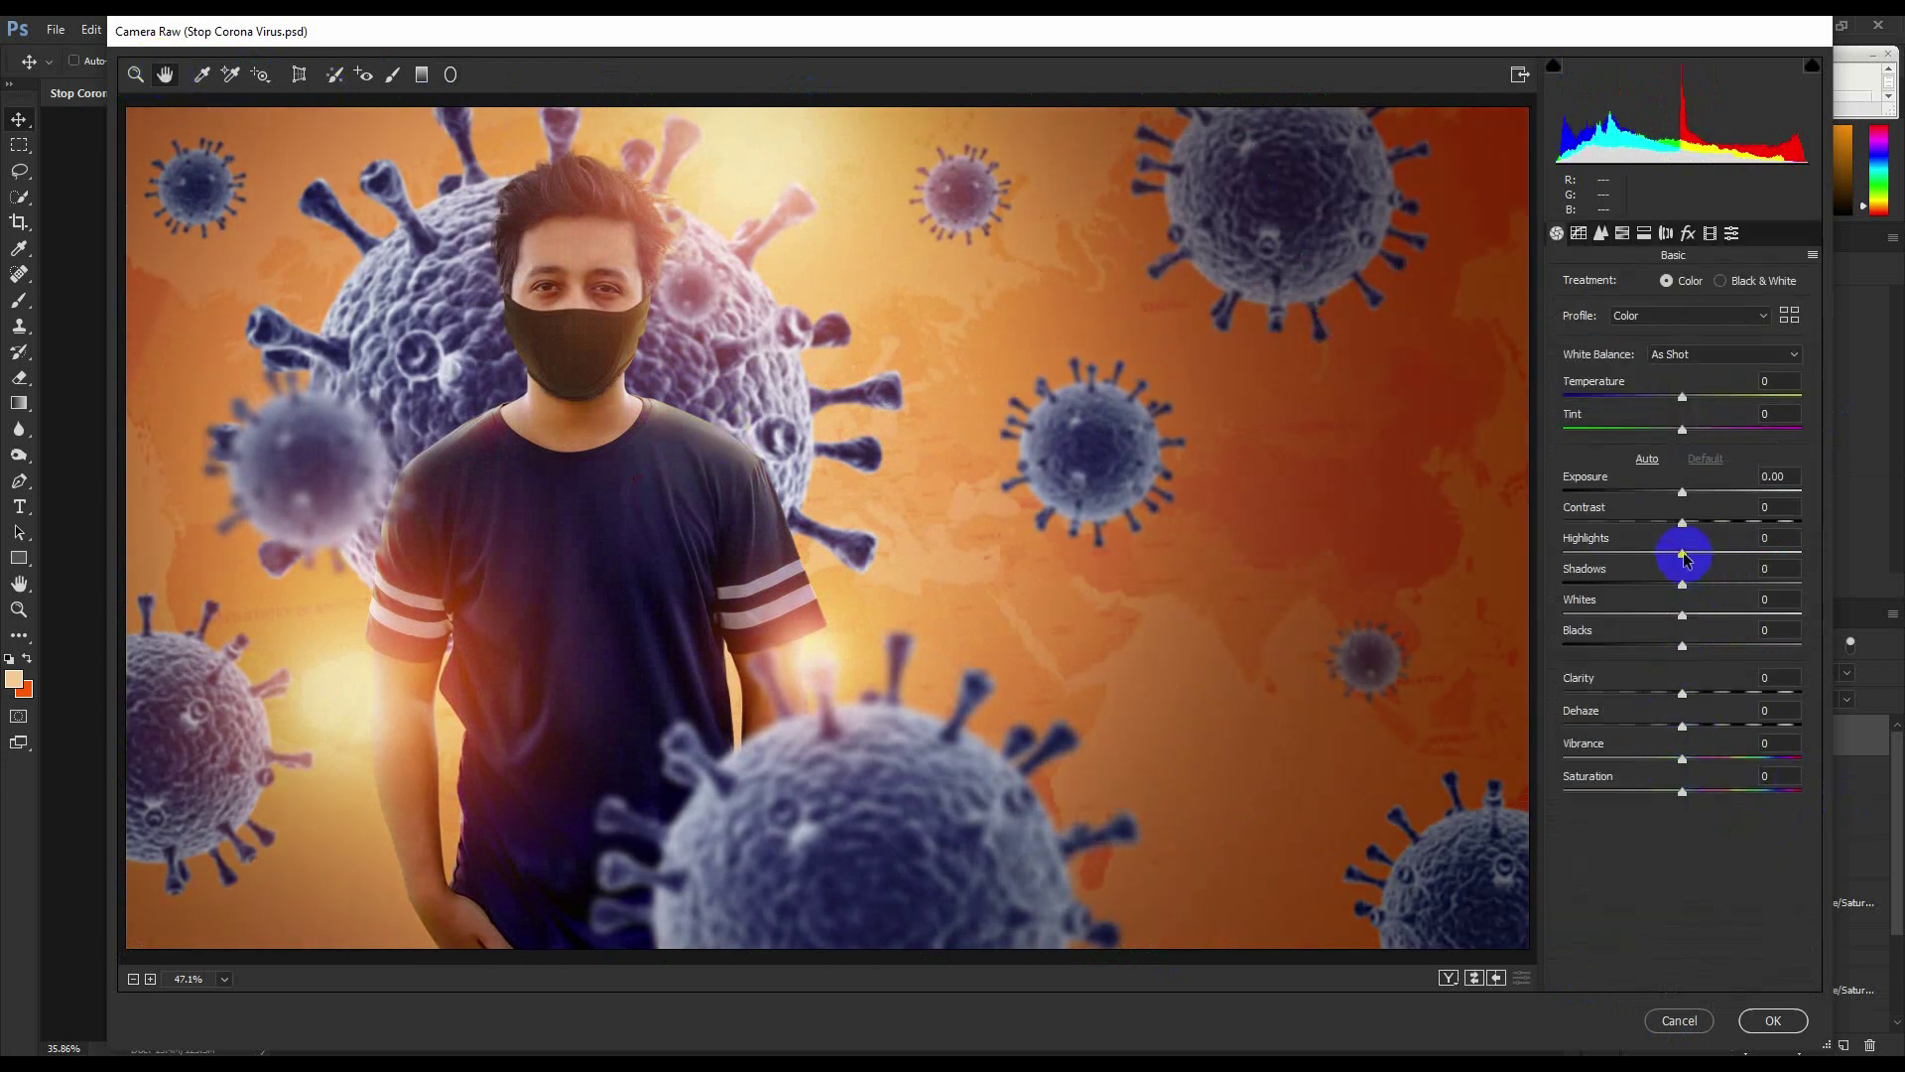
mouse_move(1688, 695)
mouse_down()
mouse_move(1721, 698)
mouse_move(1722, 723)
mouse_move(1691, 731)
mouse_up()
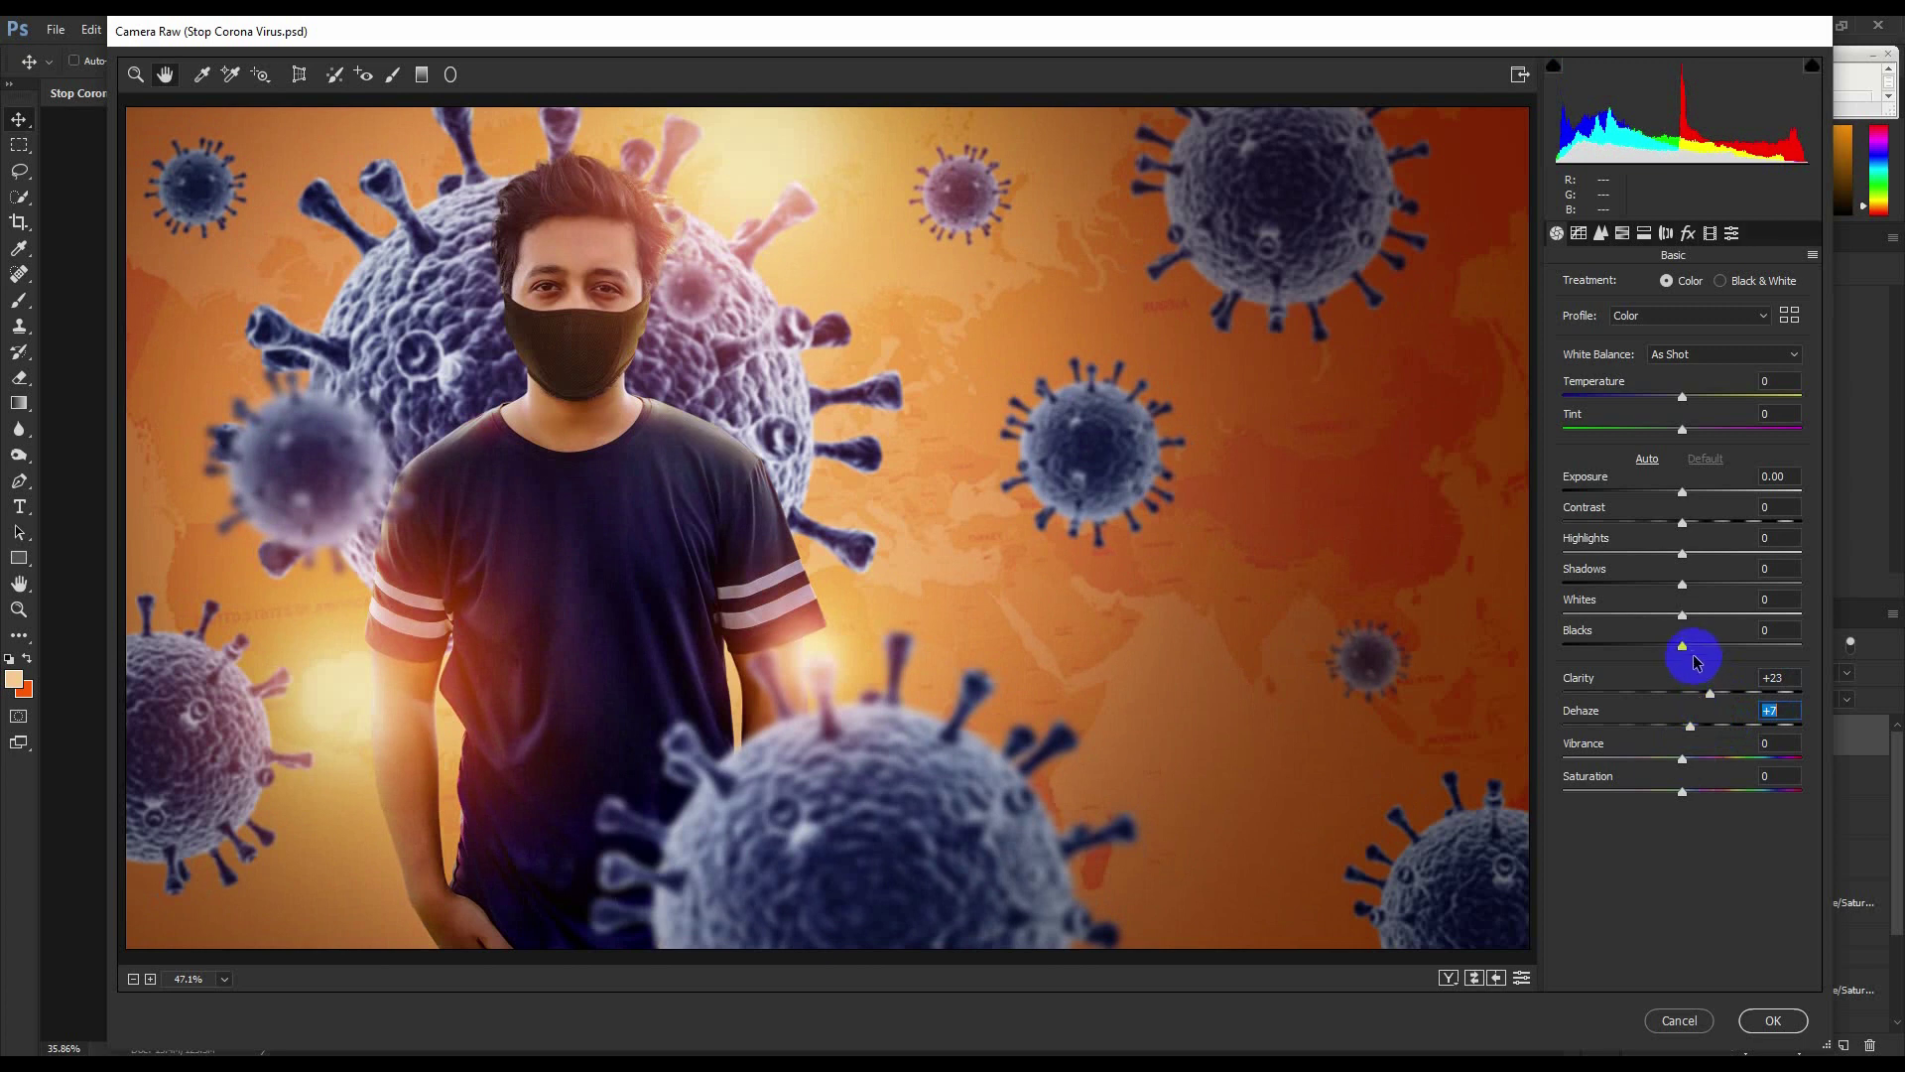
drag(1687, 647, 1644, 561)
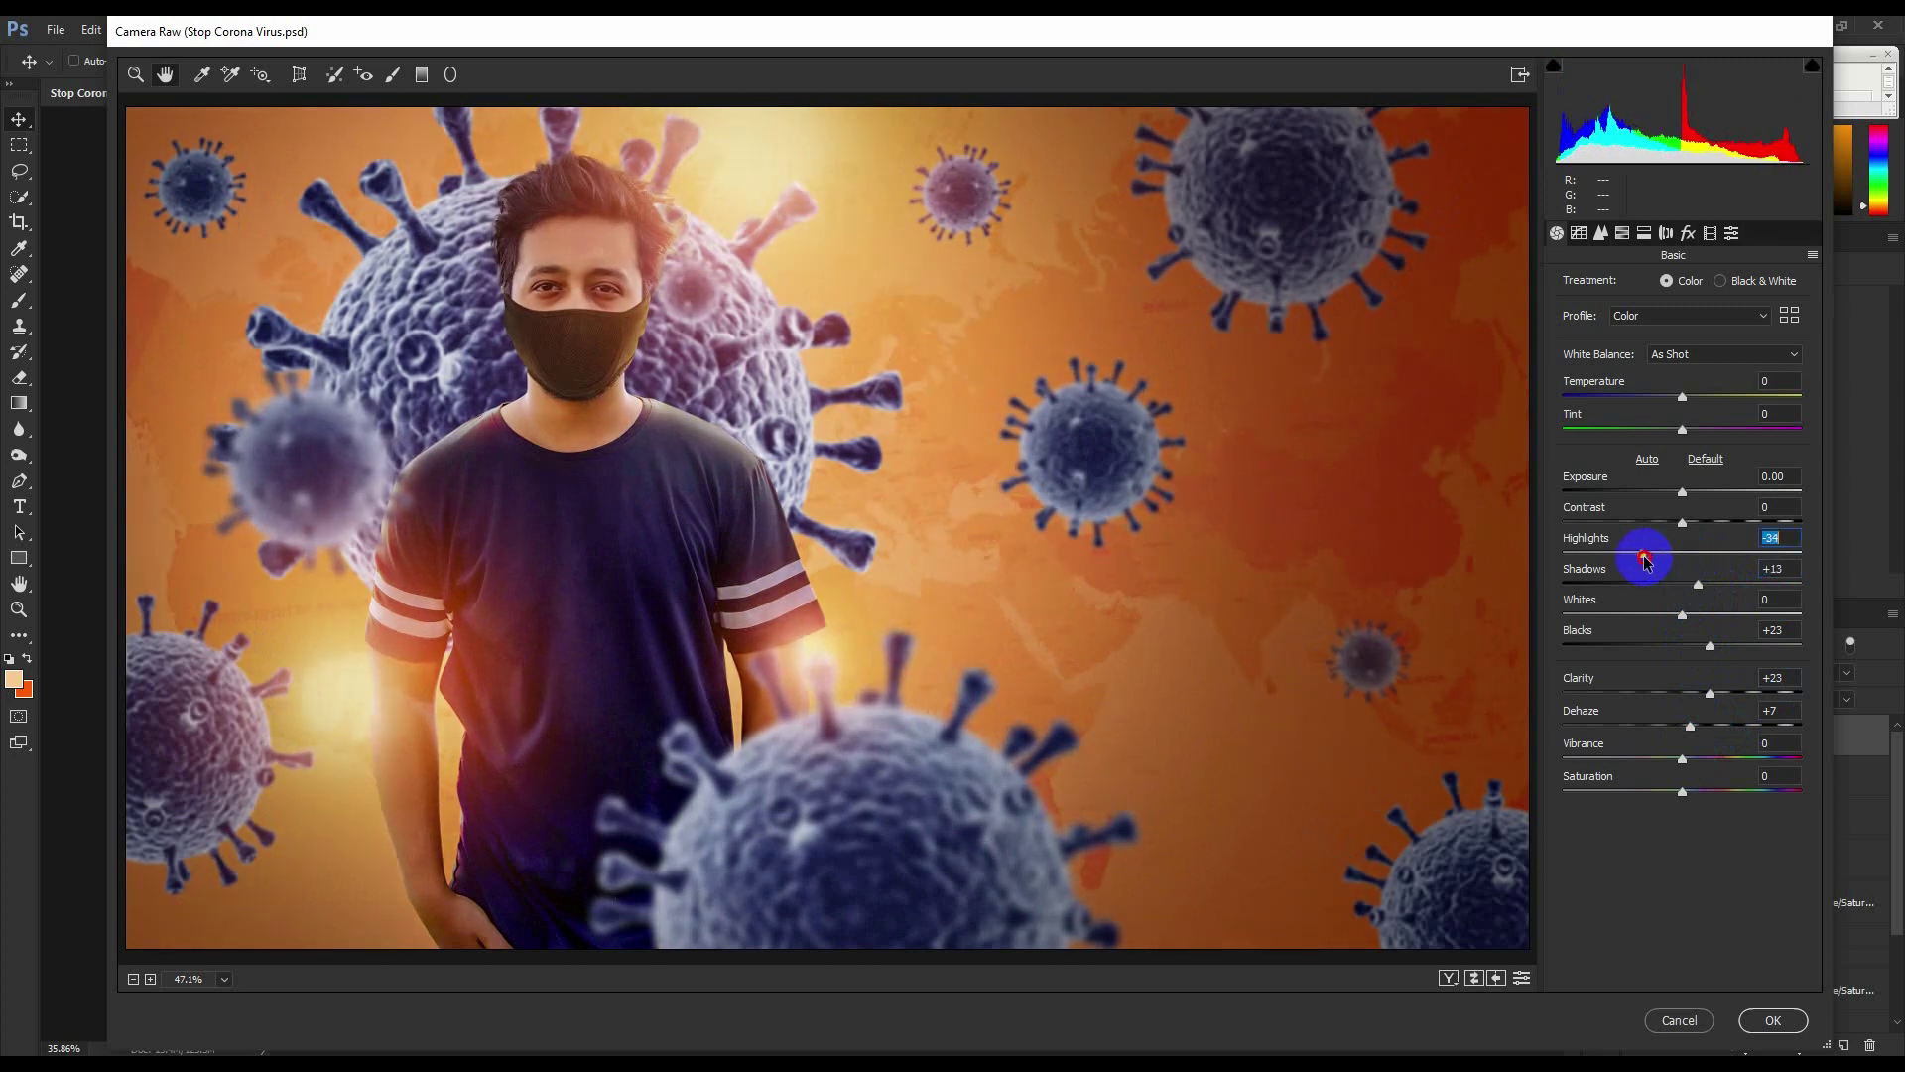
Slightly raise the luminance of the oranges in the HSL adjustments.
click(1644, 236)
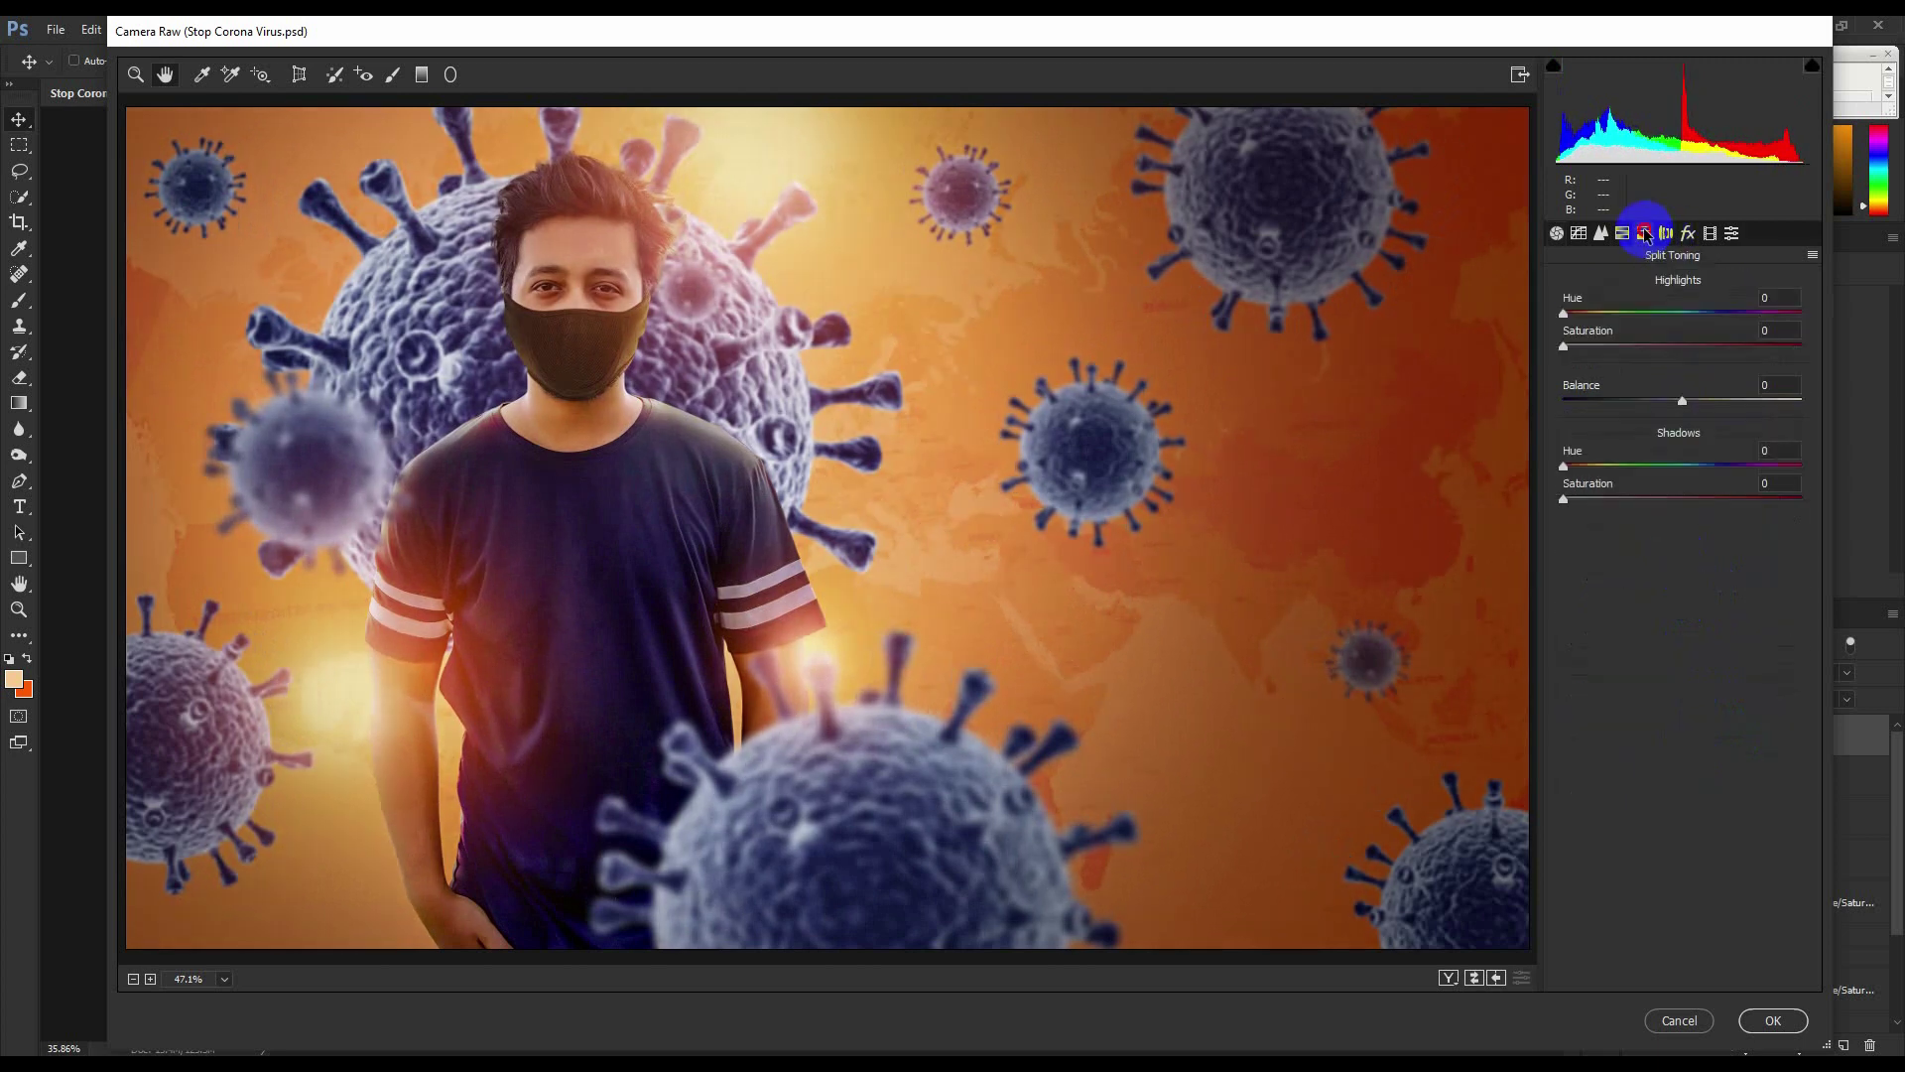
click(1623, 234)
click(1719, 286)
drag(1684, 389, 1700, 395)
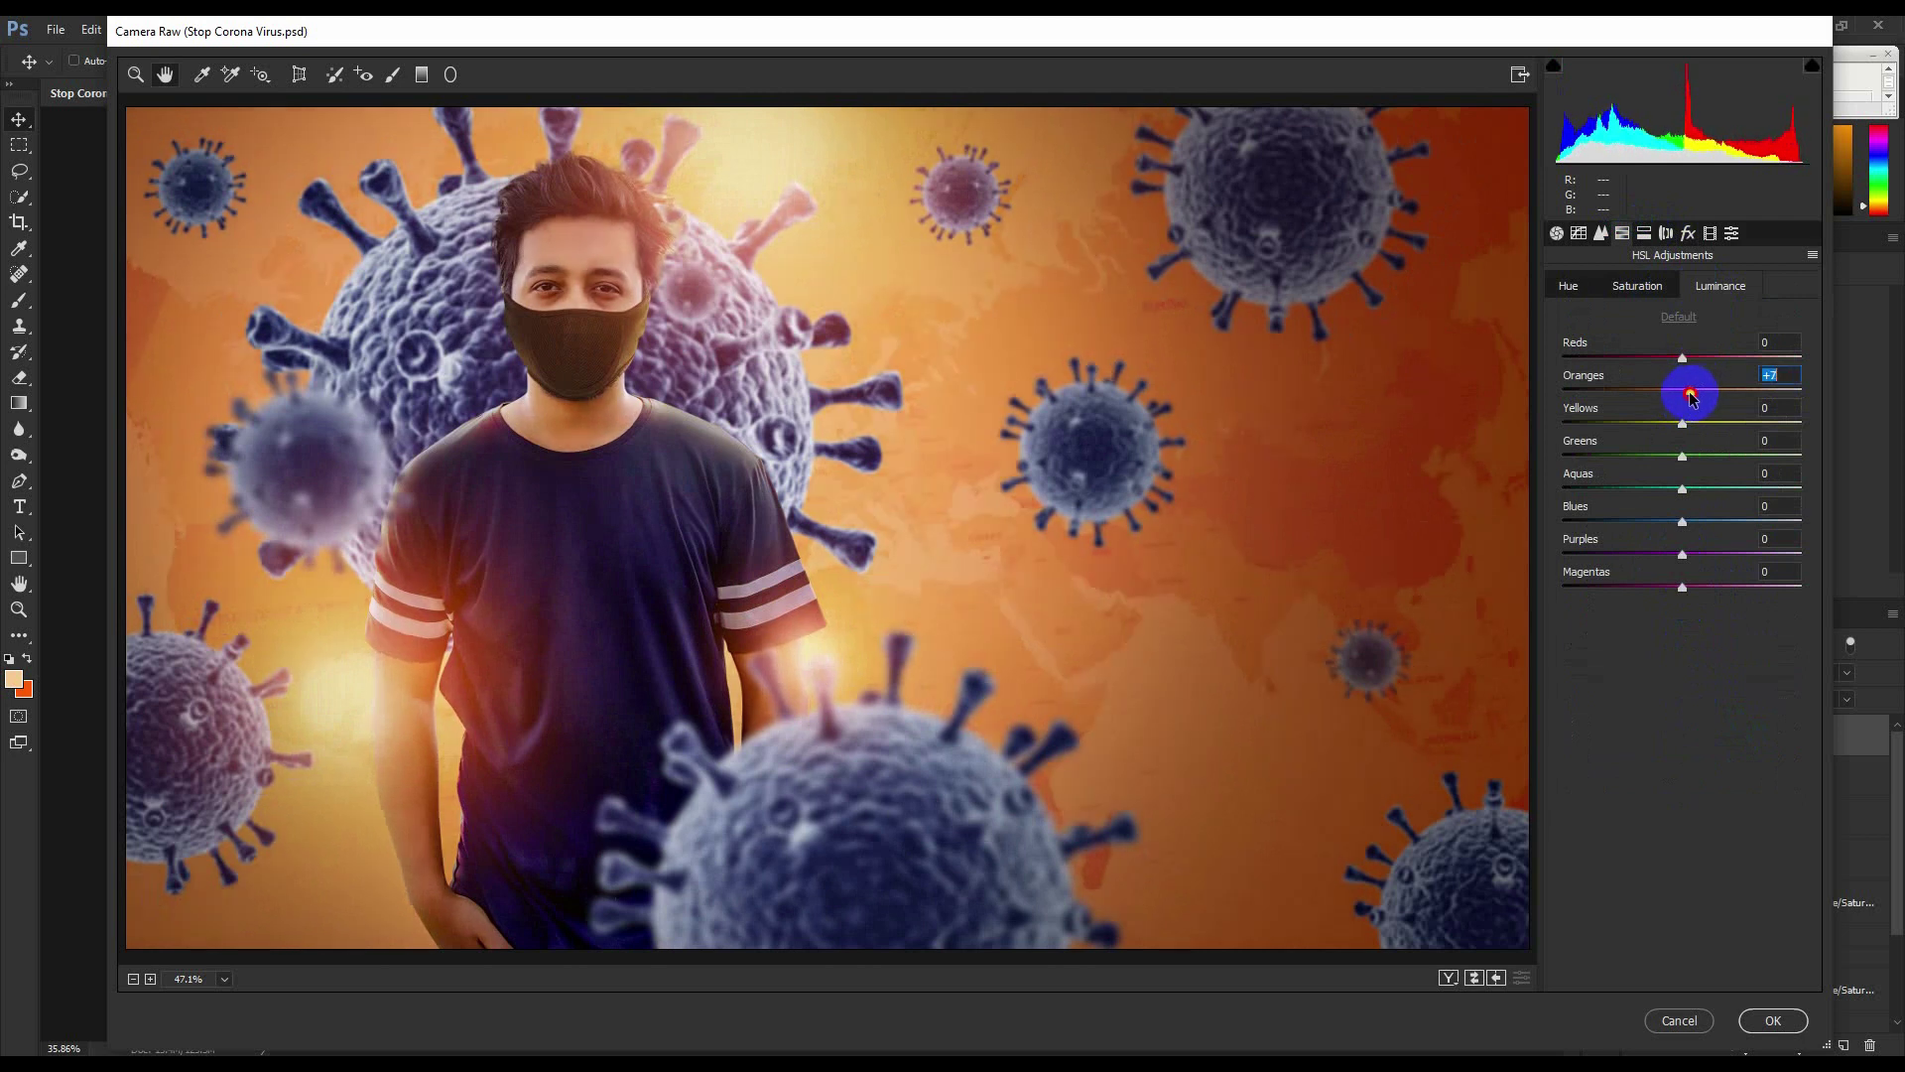
Add a Highlight Priority post-crop vignette with an amount of -11 and apply the Camera Raw filter.
click(1688, 234)
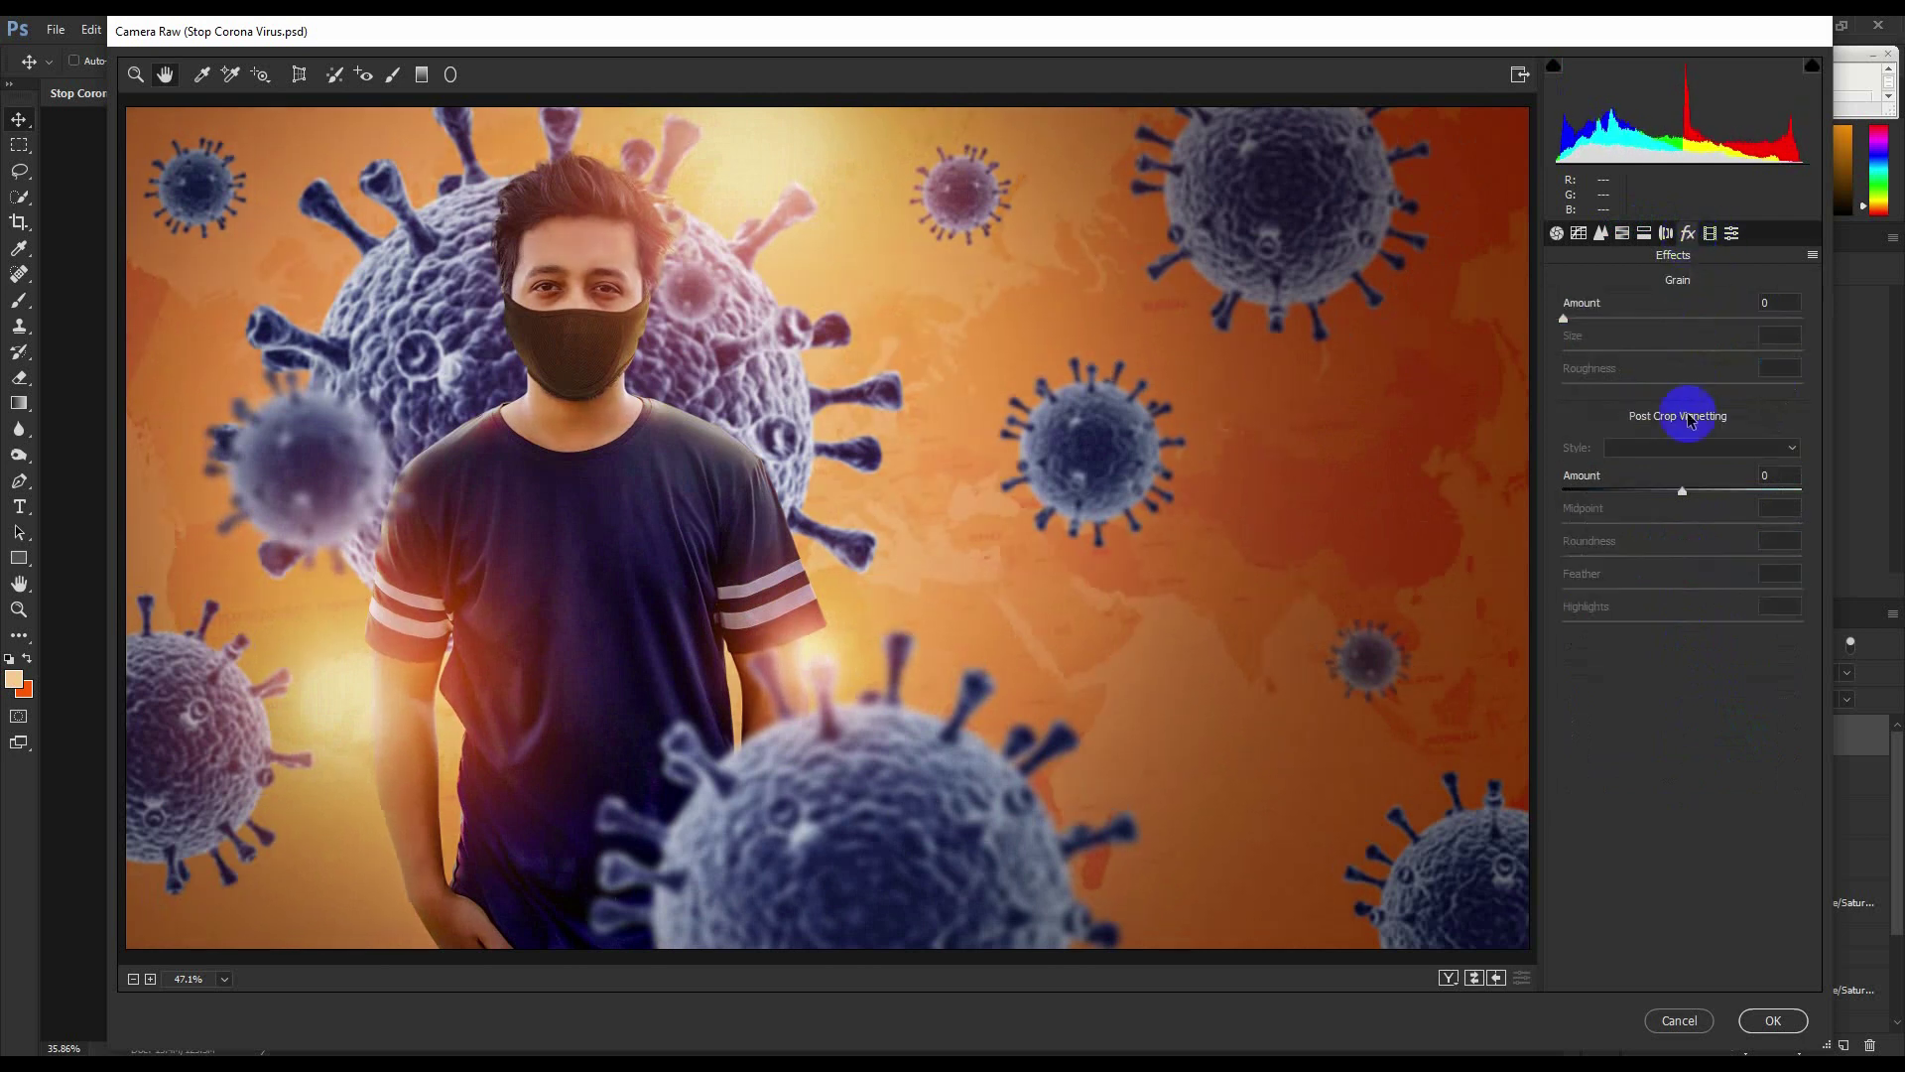
drag(1681, 491, 1669, 496)
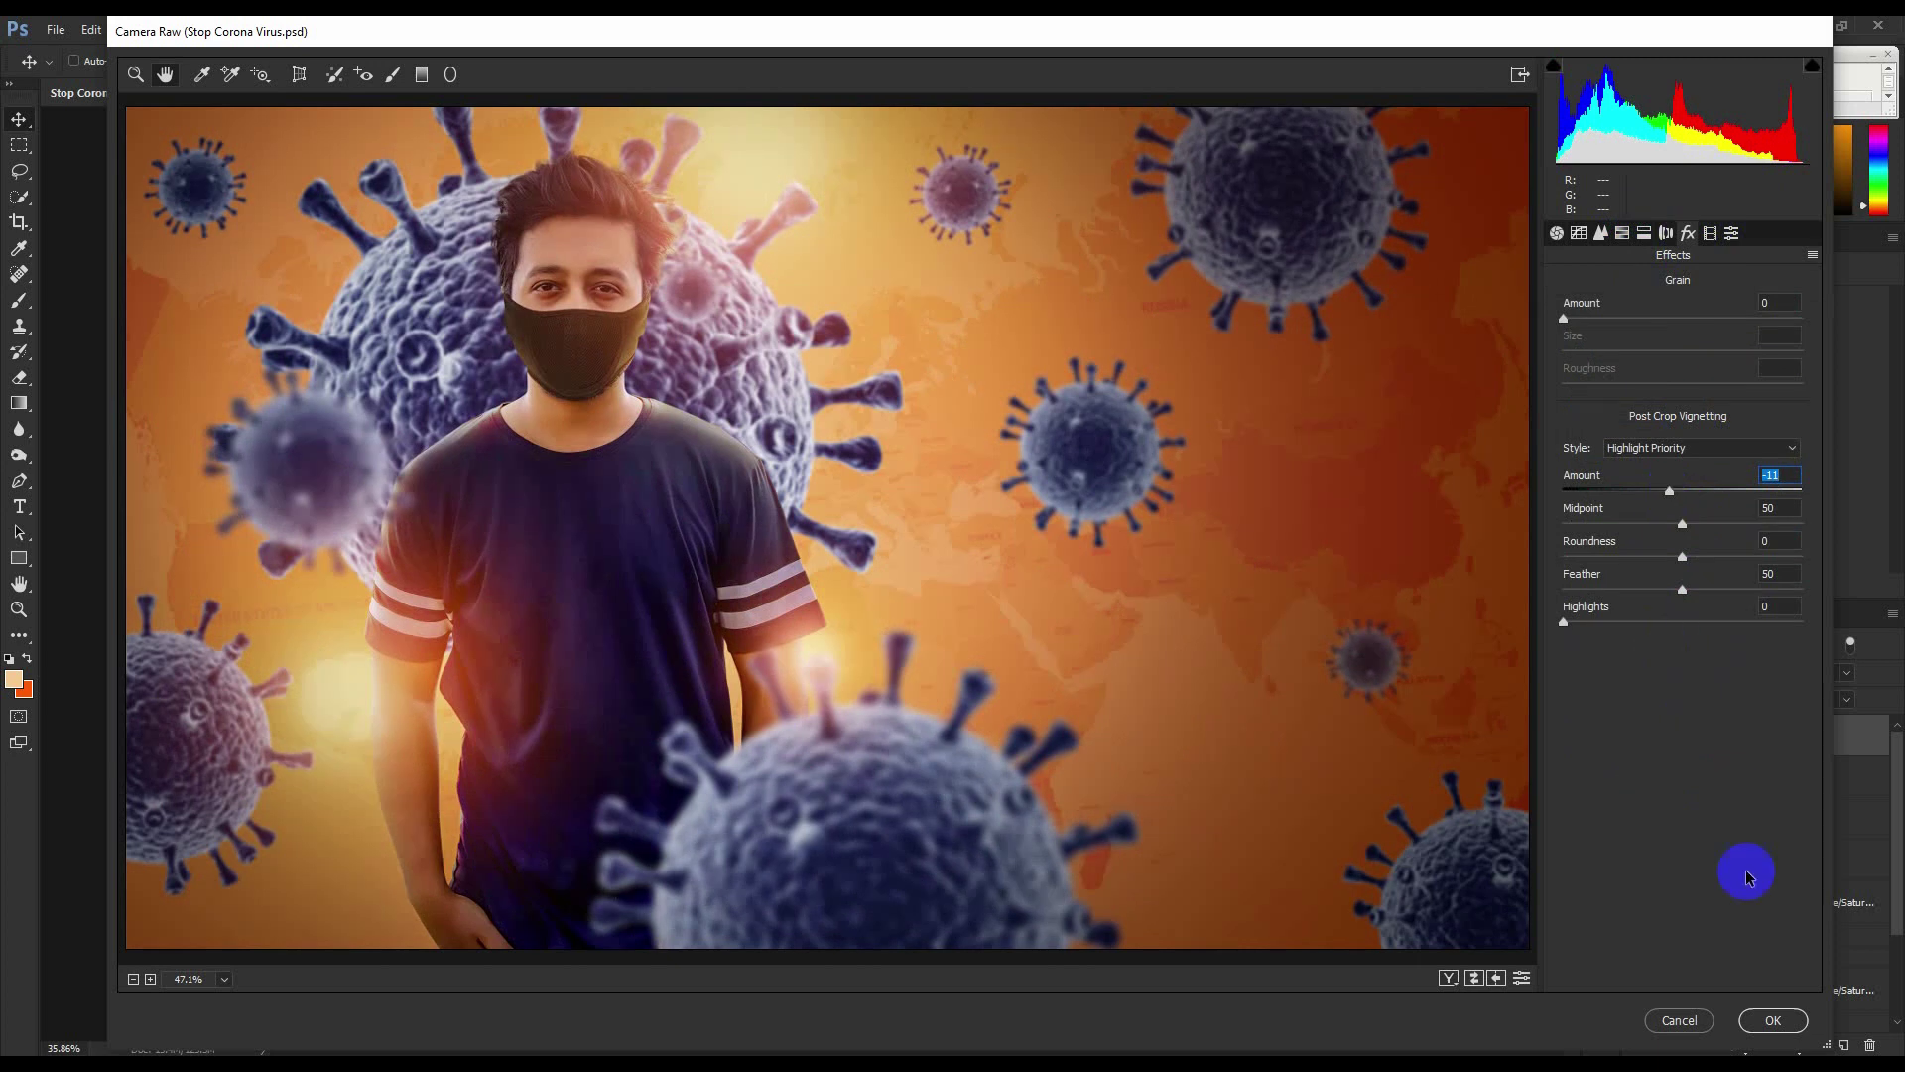
click(1773, 1020)
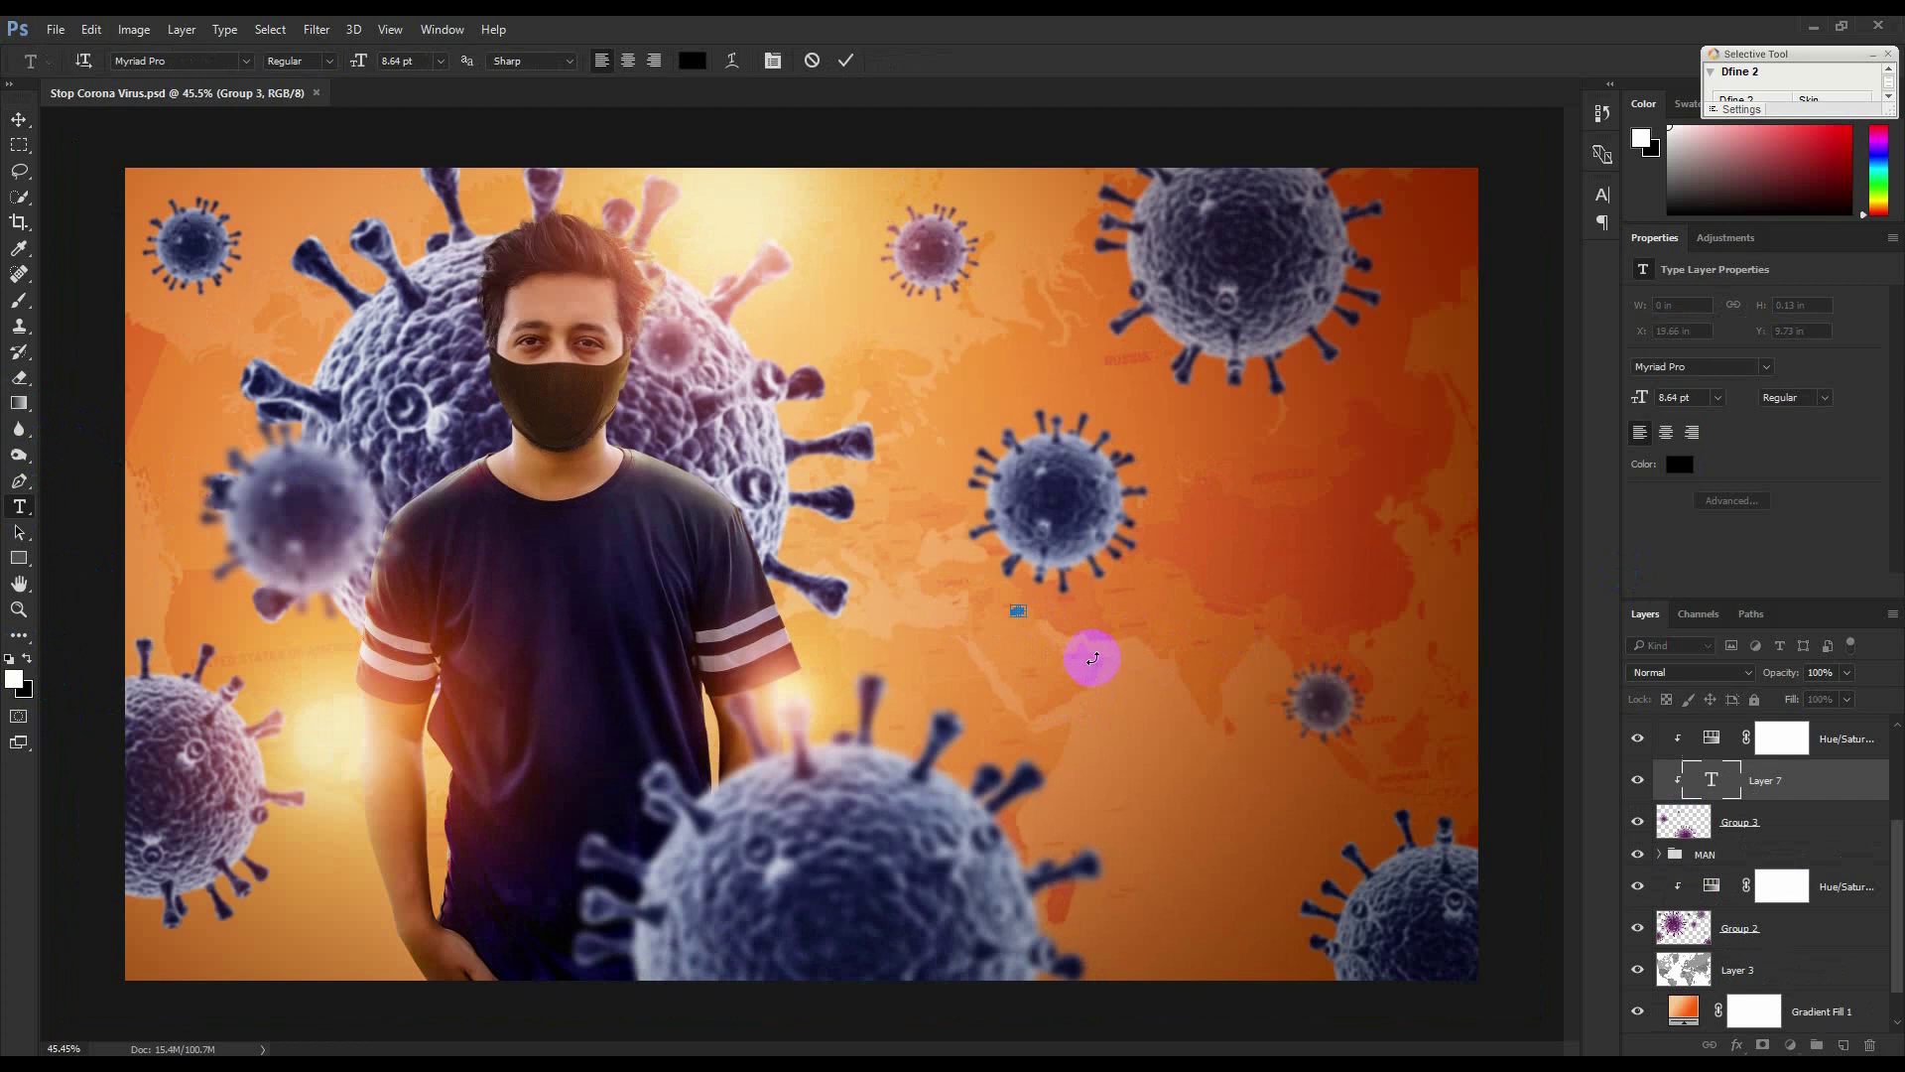
Enlarge the selected "virus" text to 382.64 pt.
drag(360, 61, 731, 199)
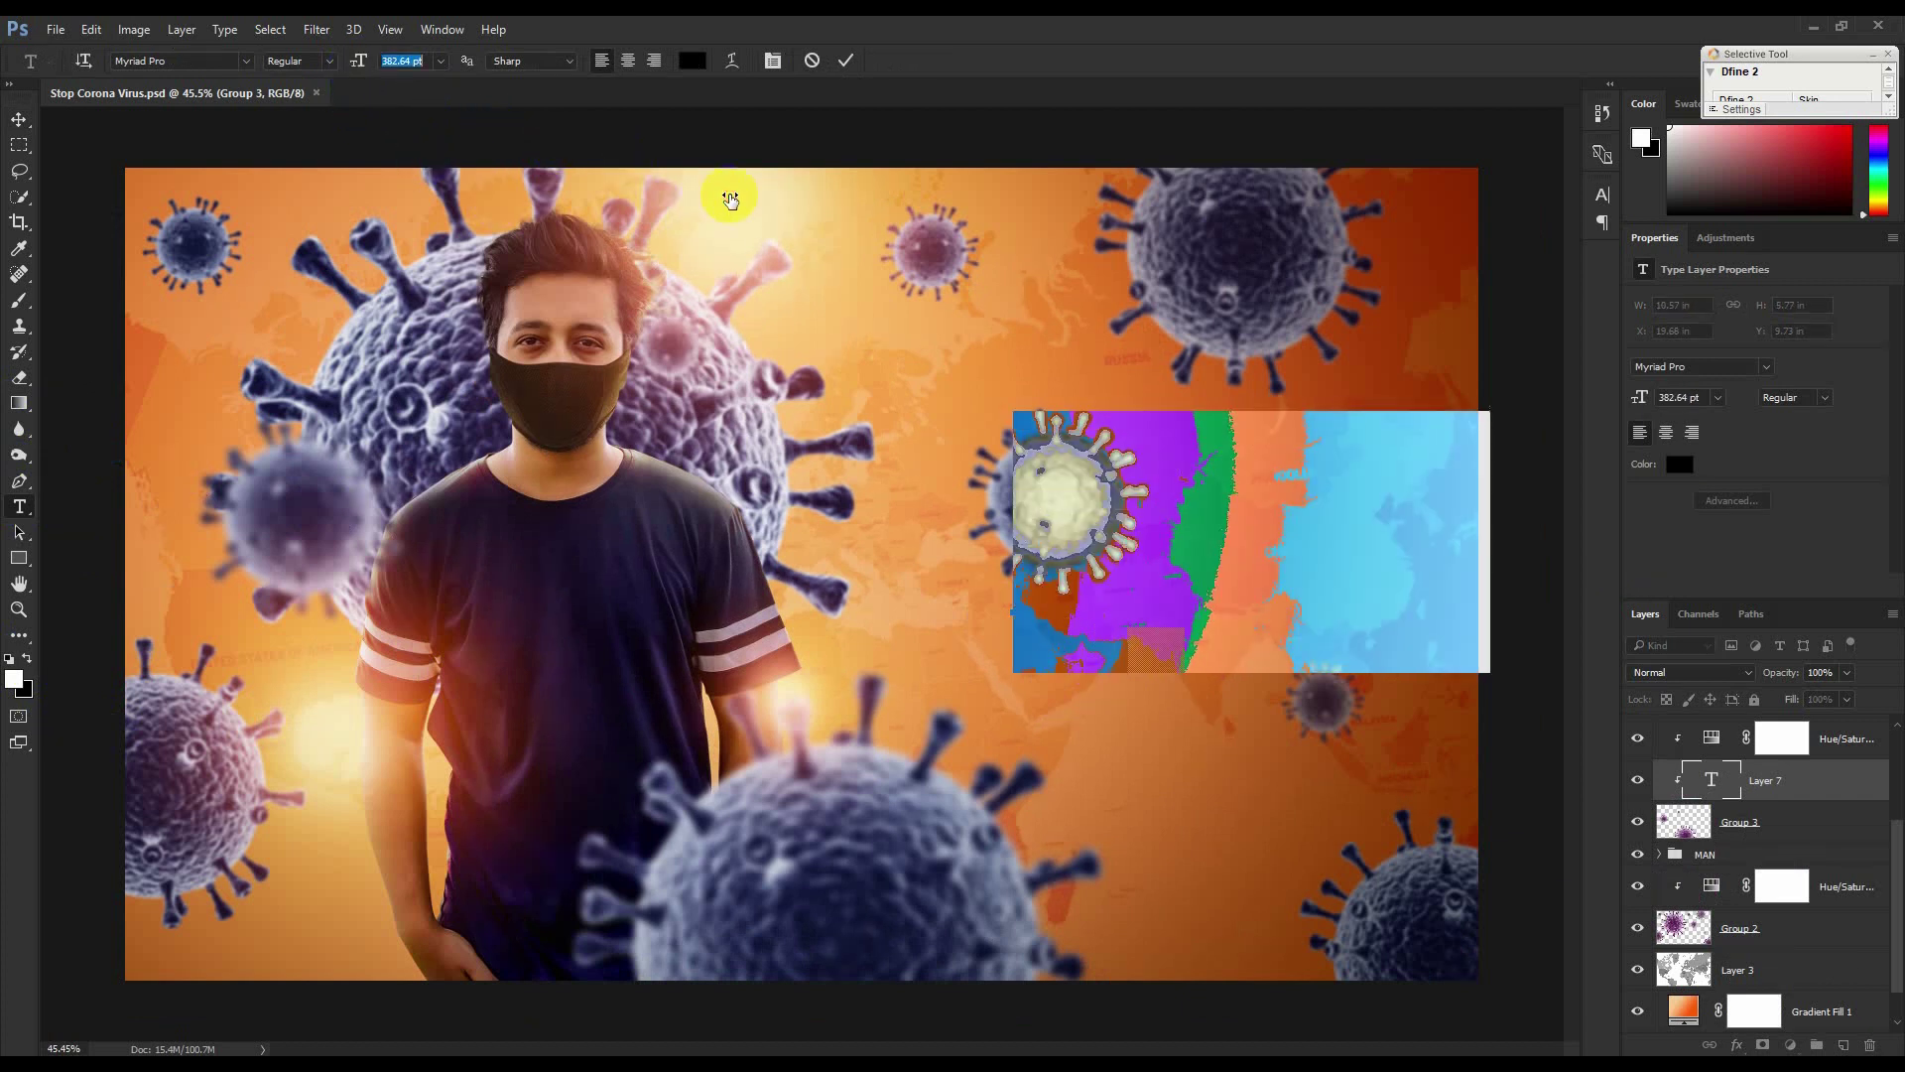
drag(1250, 718, 1113, 745)
click(845, 60)
scroll(1733, 801, up, 1)
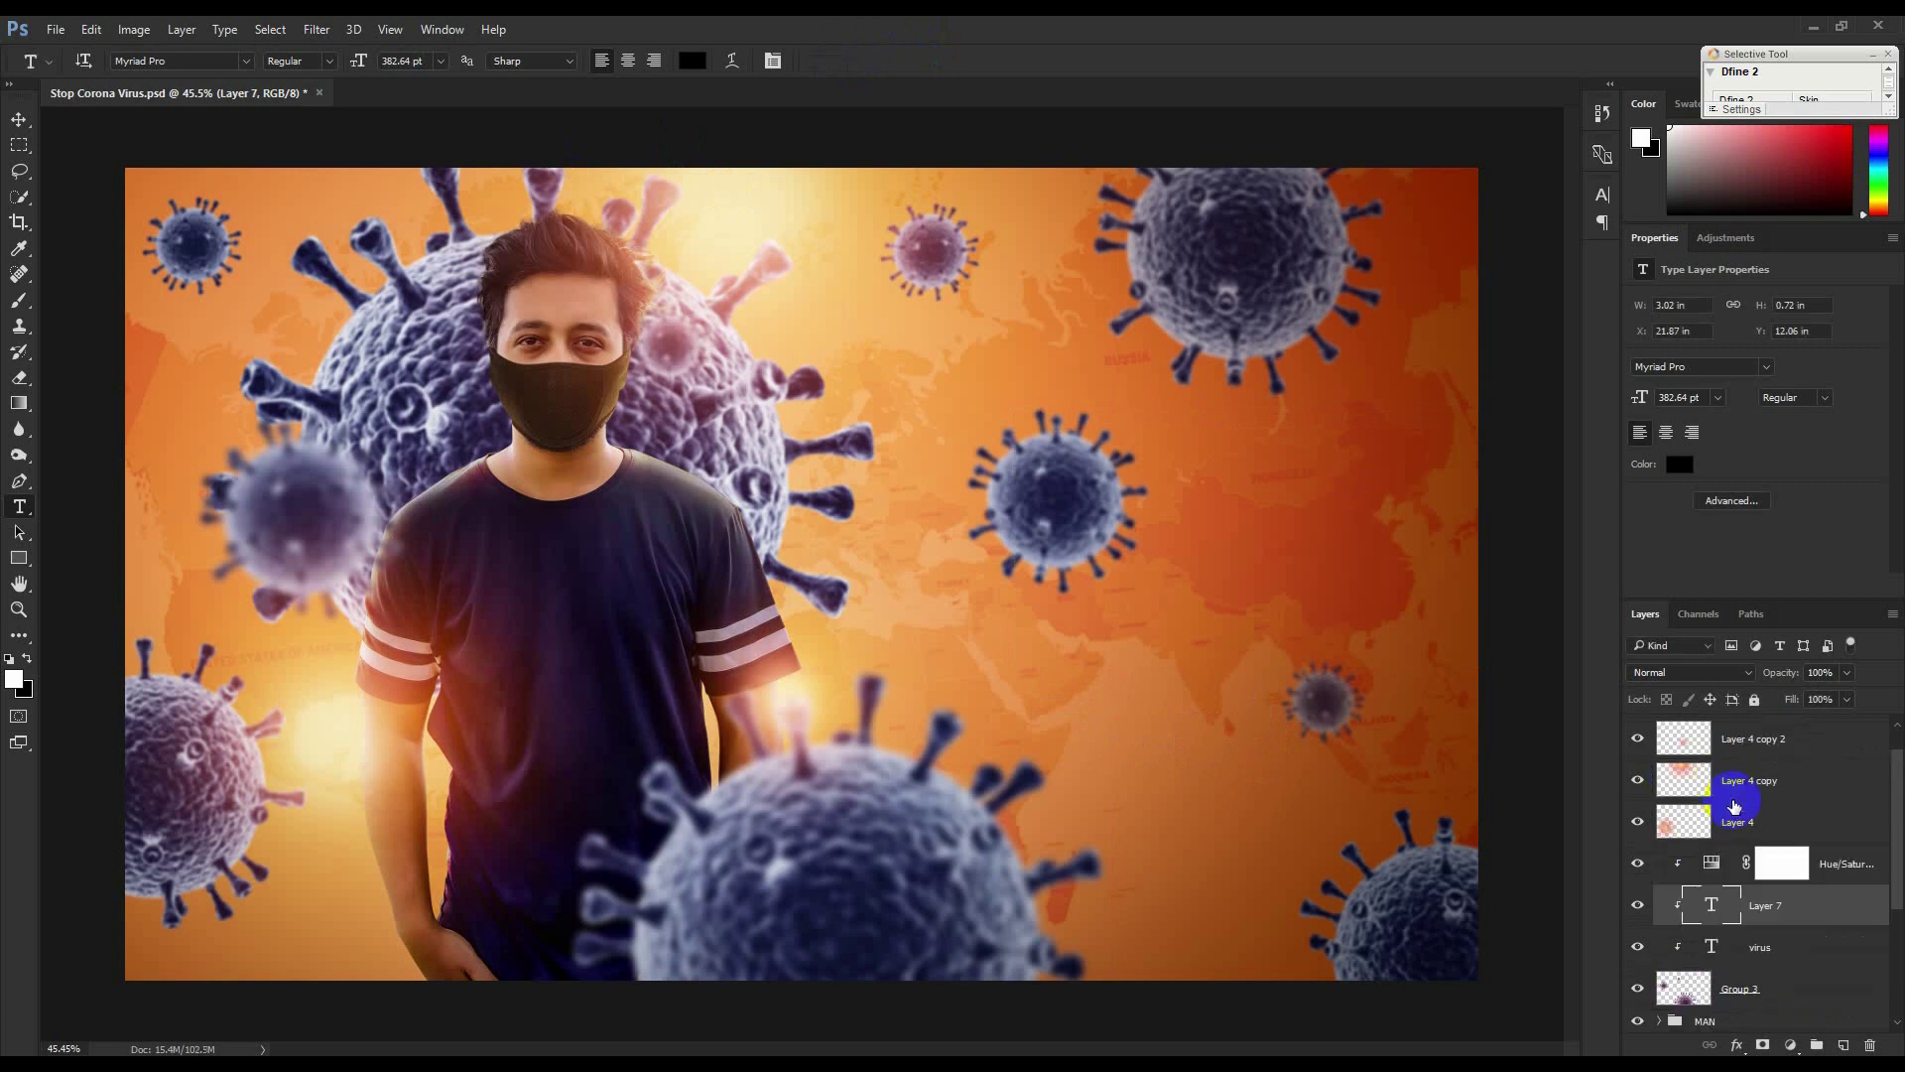
scroll(1735, 806, up, 1)
drag(1730, 943, 1690, 732)
double_click(1681, 735)
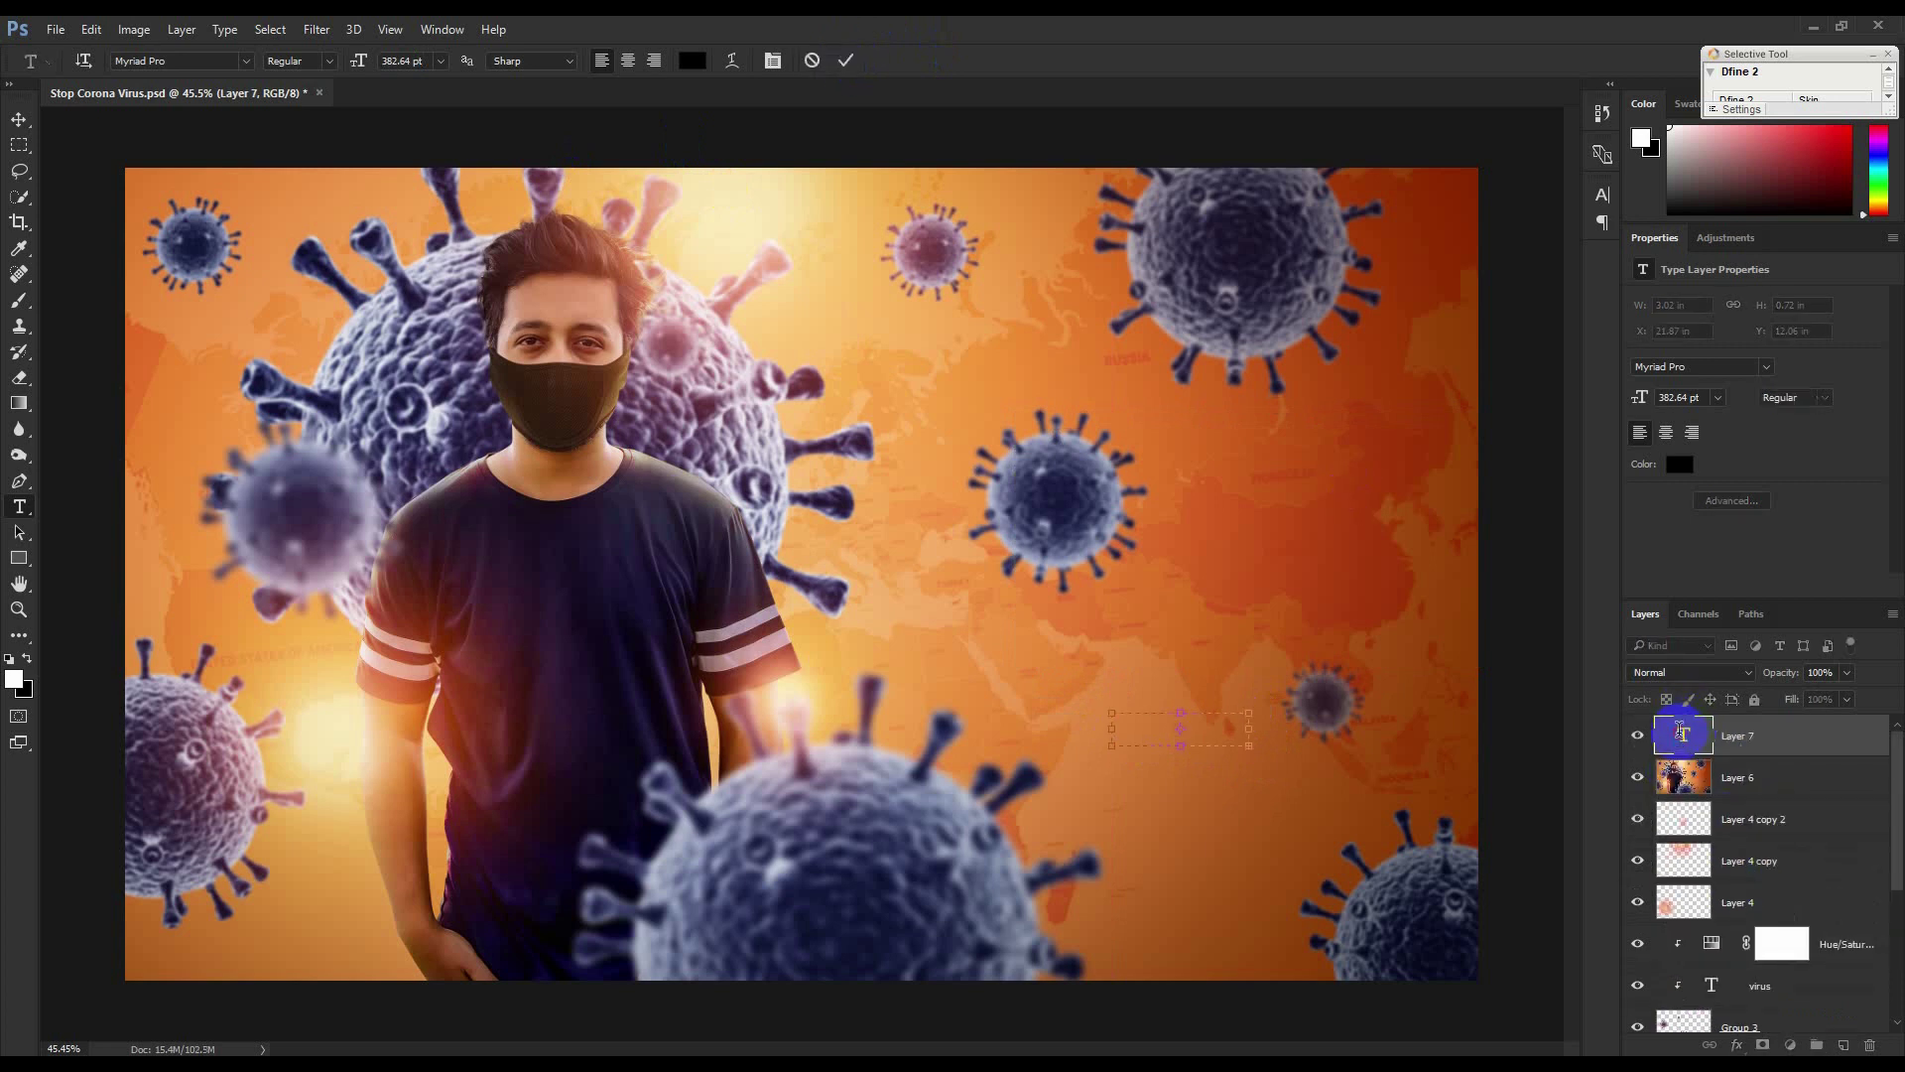
click(812, 60)
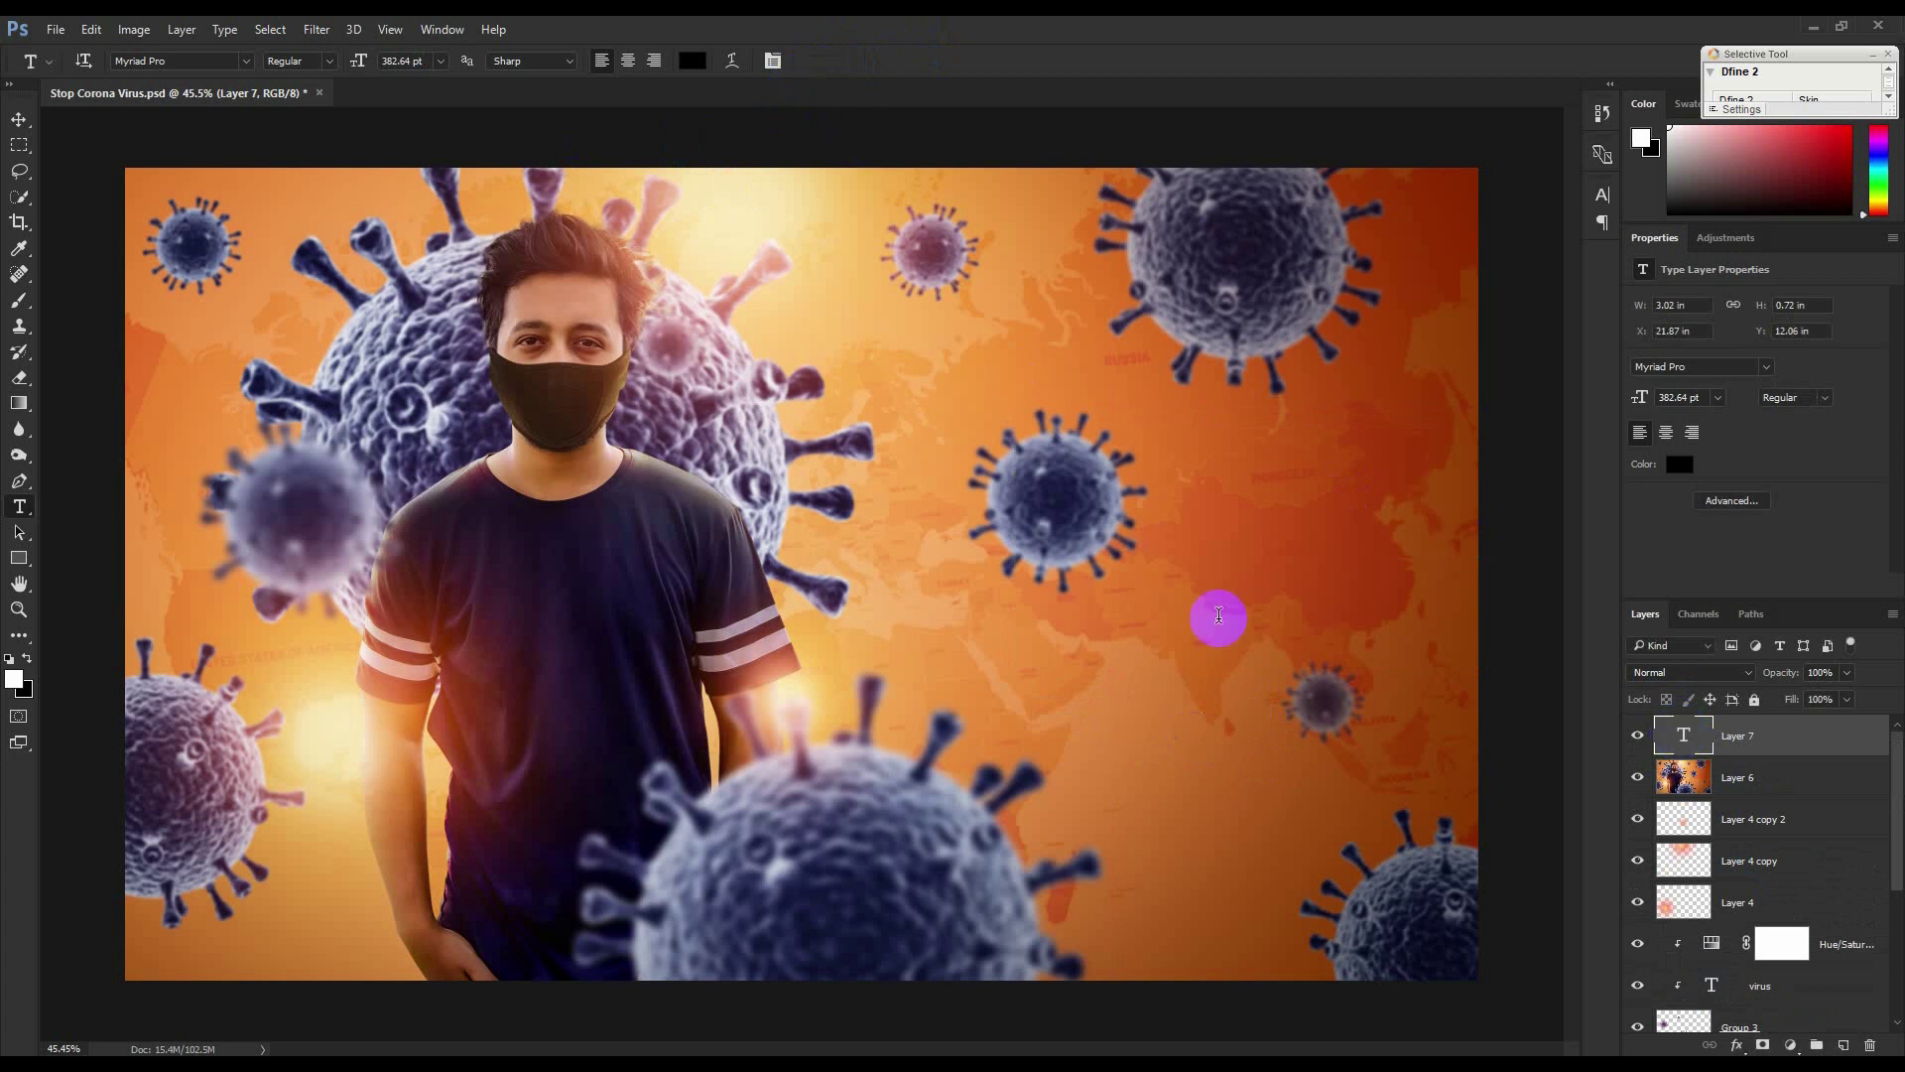
click(1869, 1043)
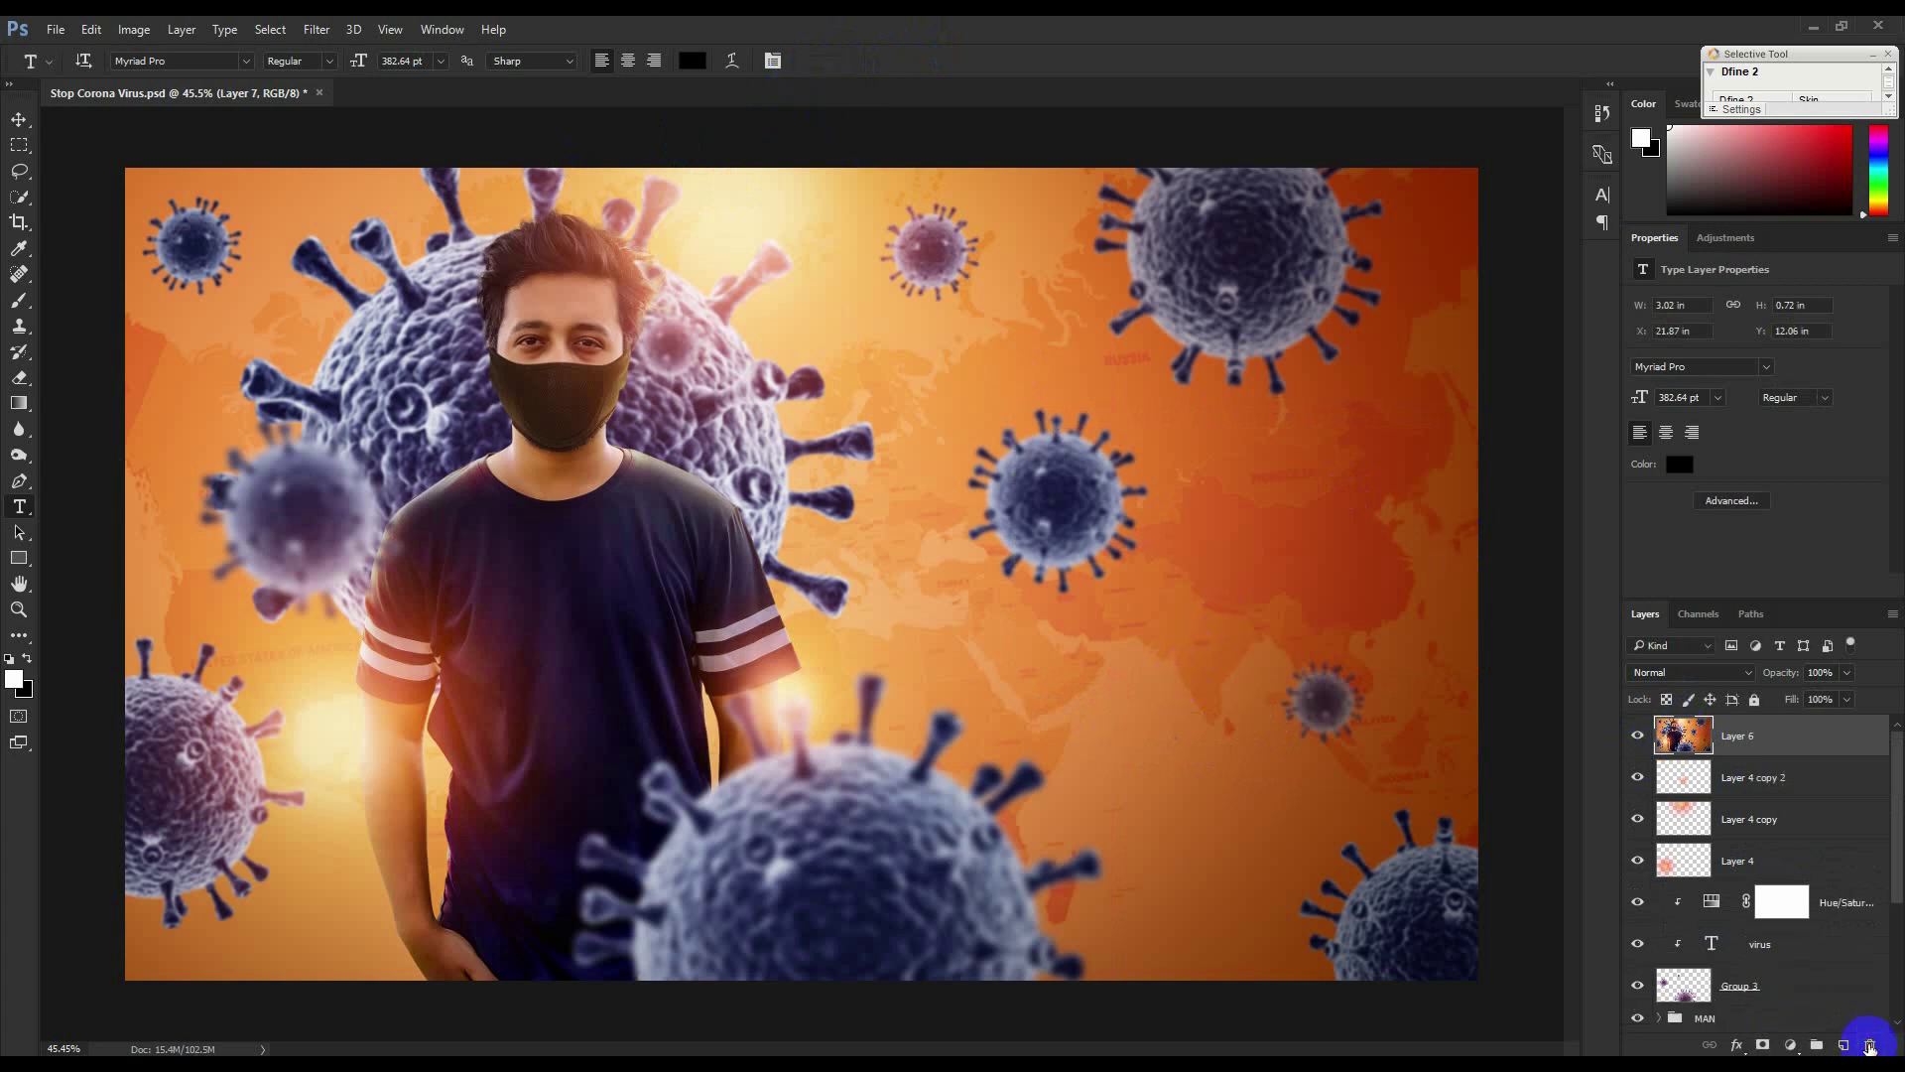
Move the "virus" text layer out of the clipping stack to the top, above Layer 6.
click(1022, 638)
double_click(1114, 655)
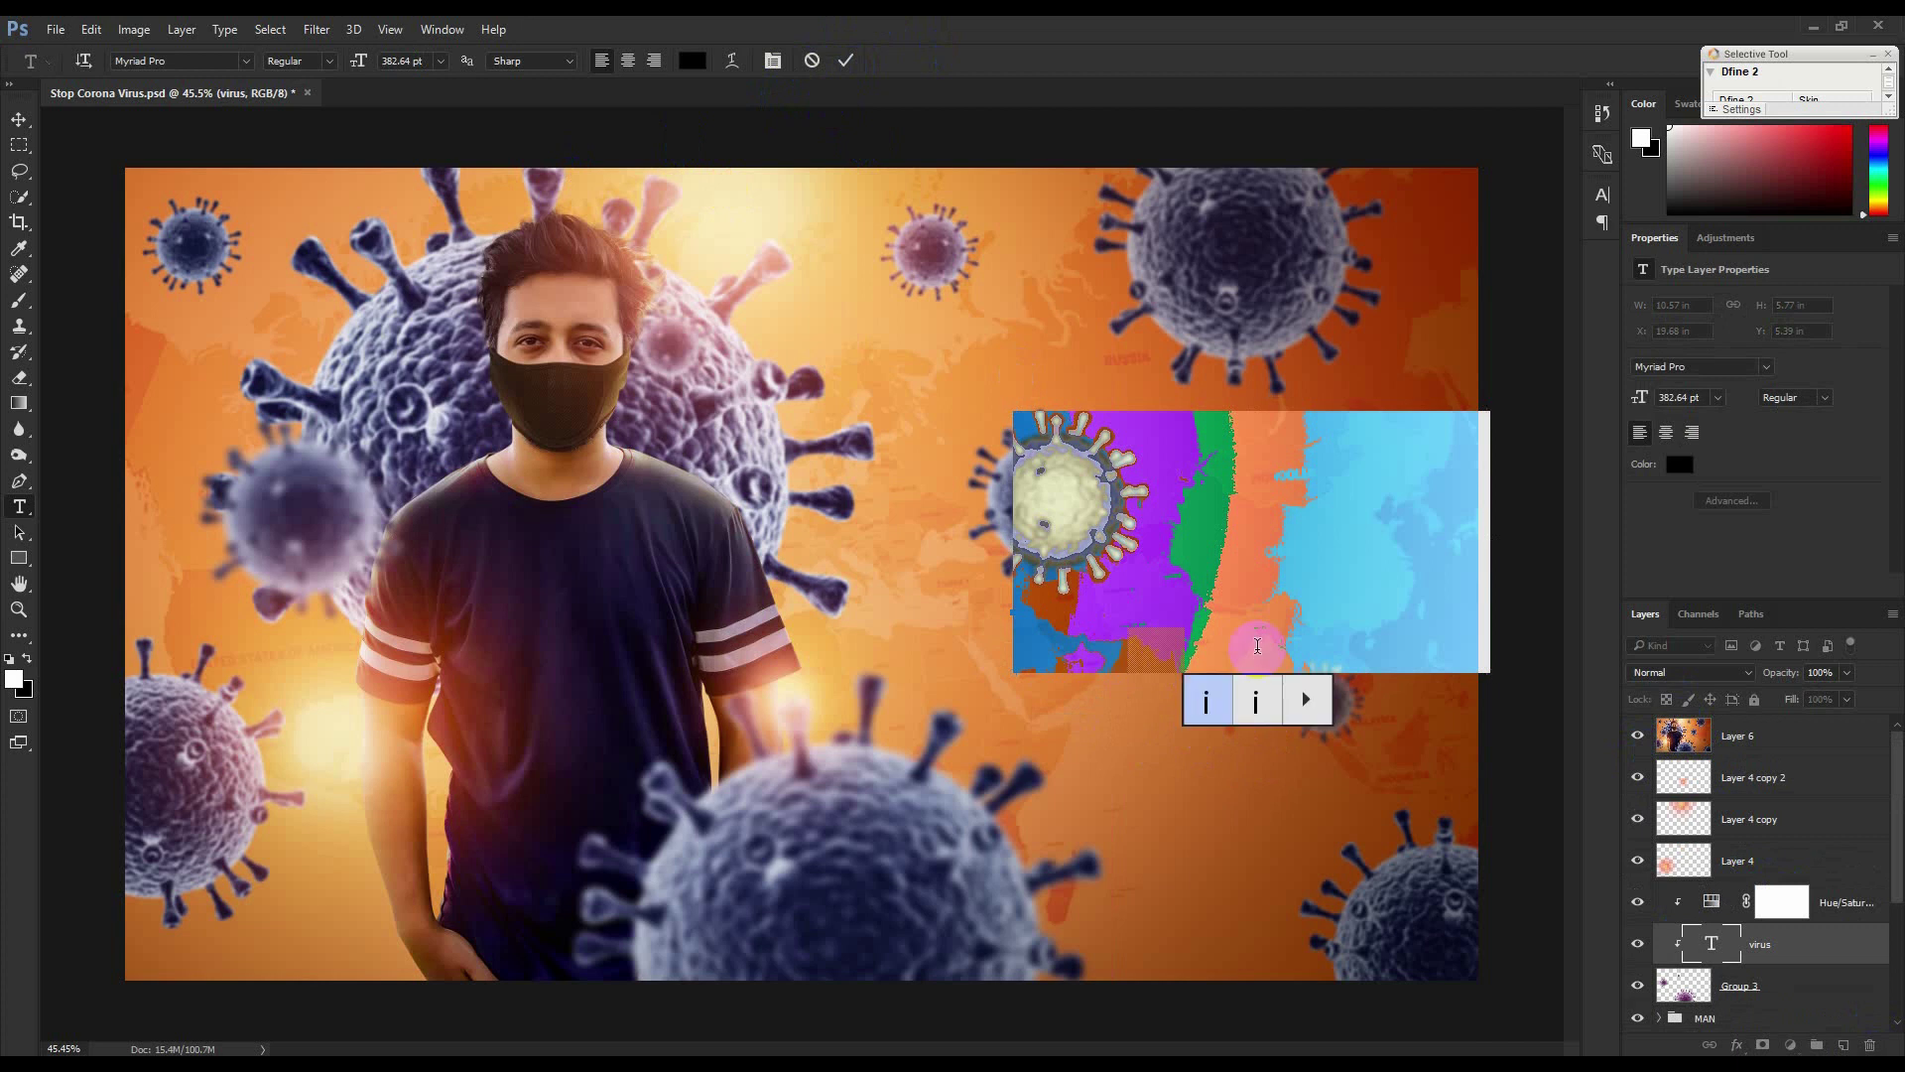
click(846, 60)
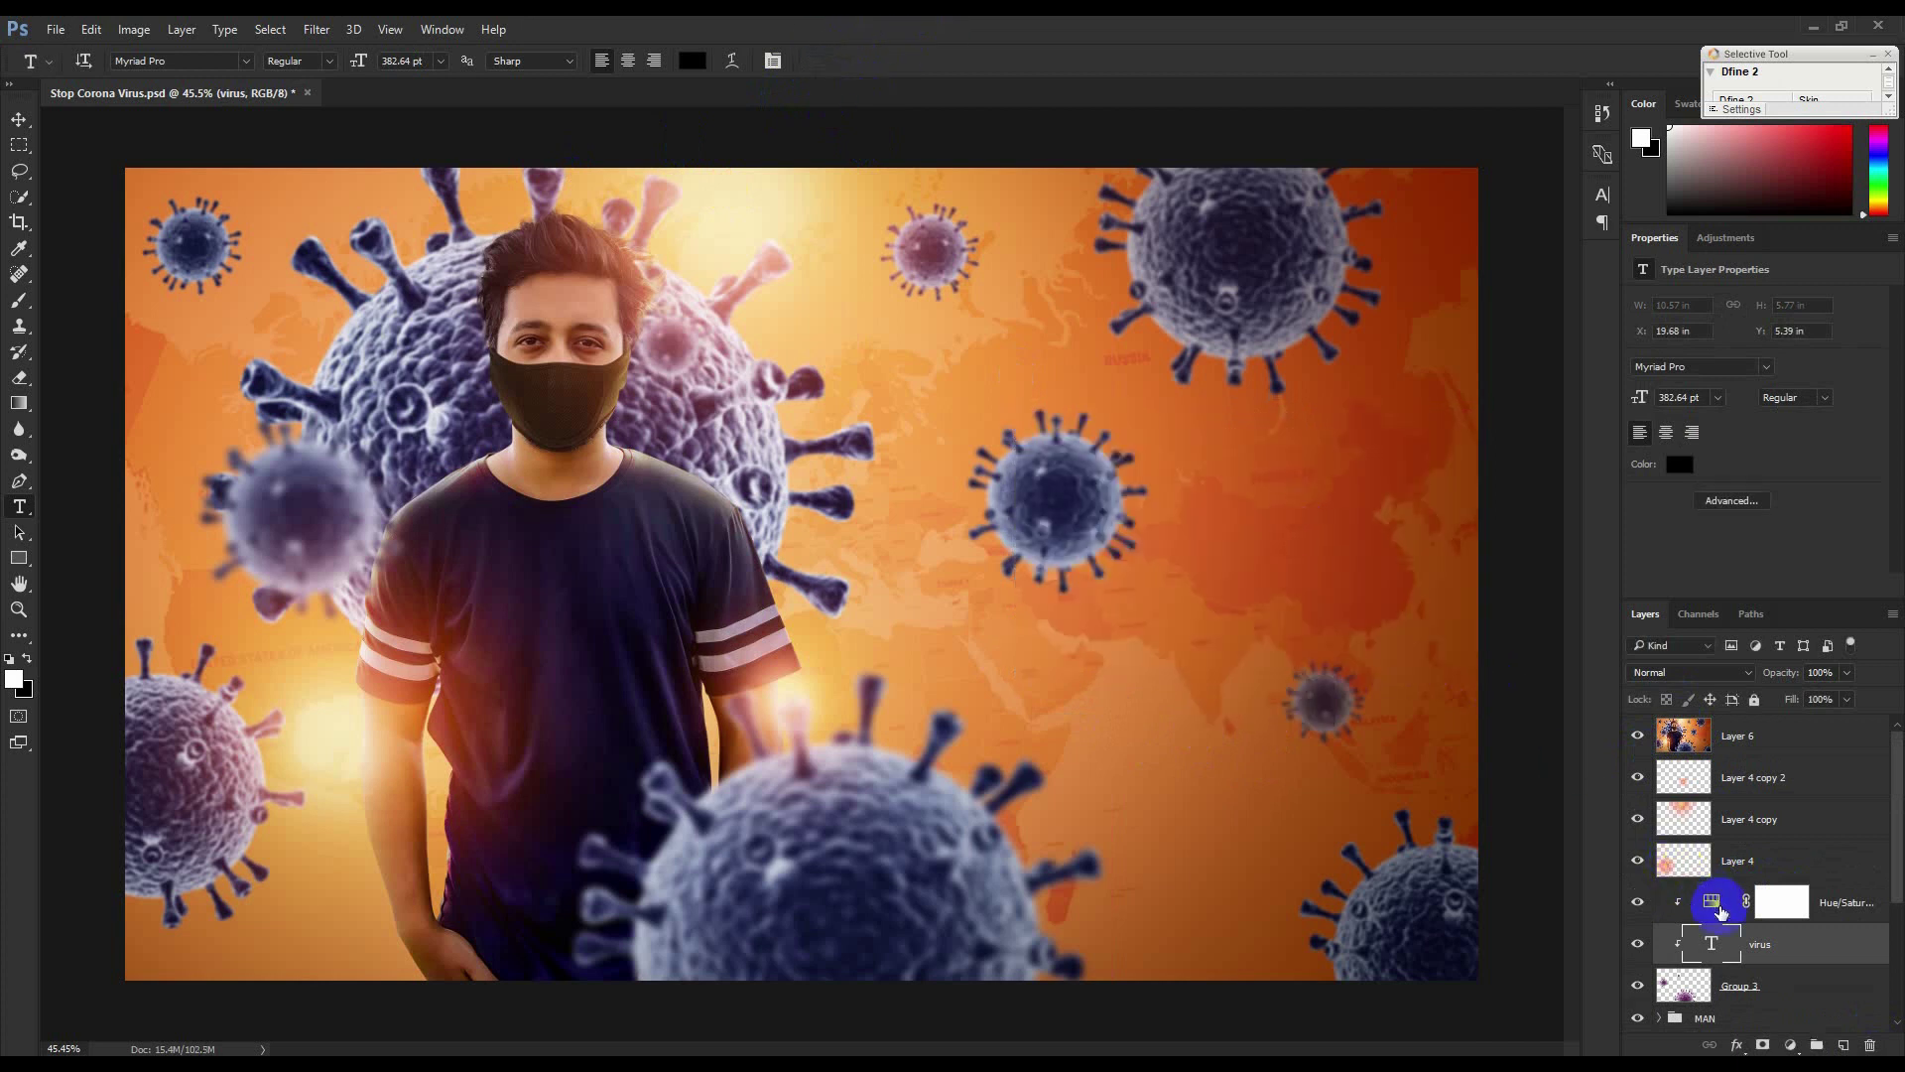
drag(1723, 938, 1692, 737)
Change the colour of the whole "virus" text to white.
click(1327, 553)
key(ctrl+a)
click(691, 60)
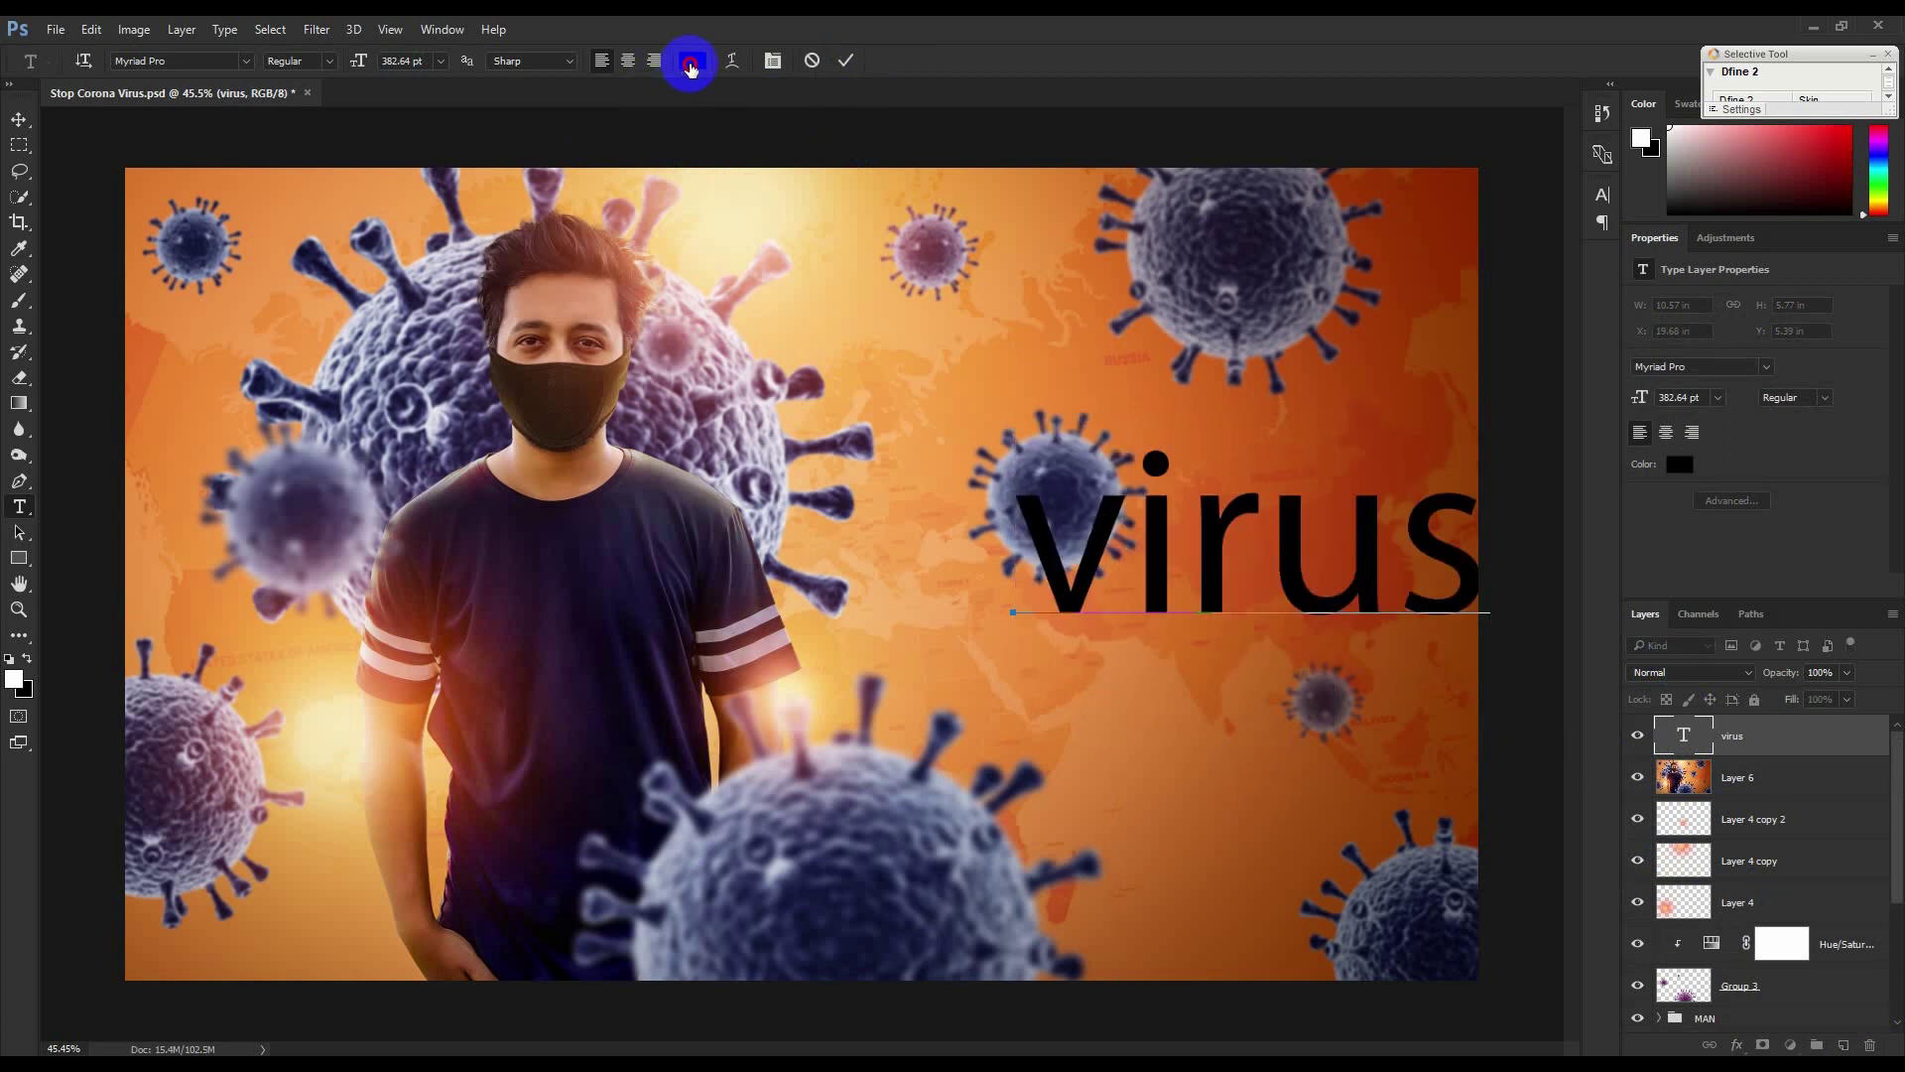
drag(1320, 402, 1212, 360)
click(1664, 349)
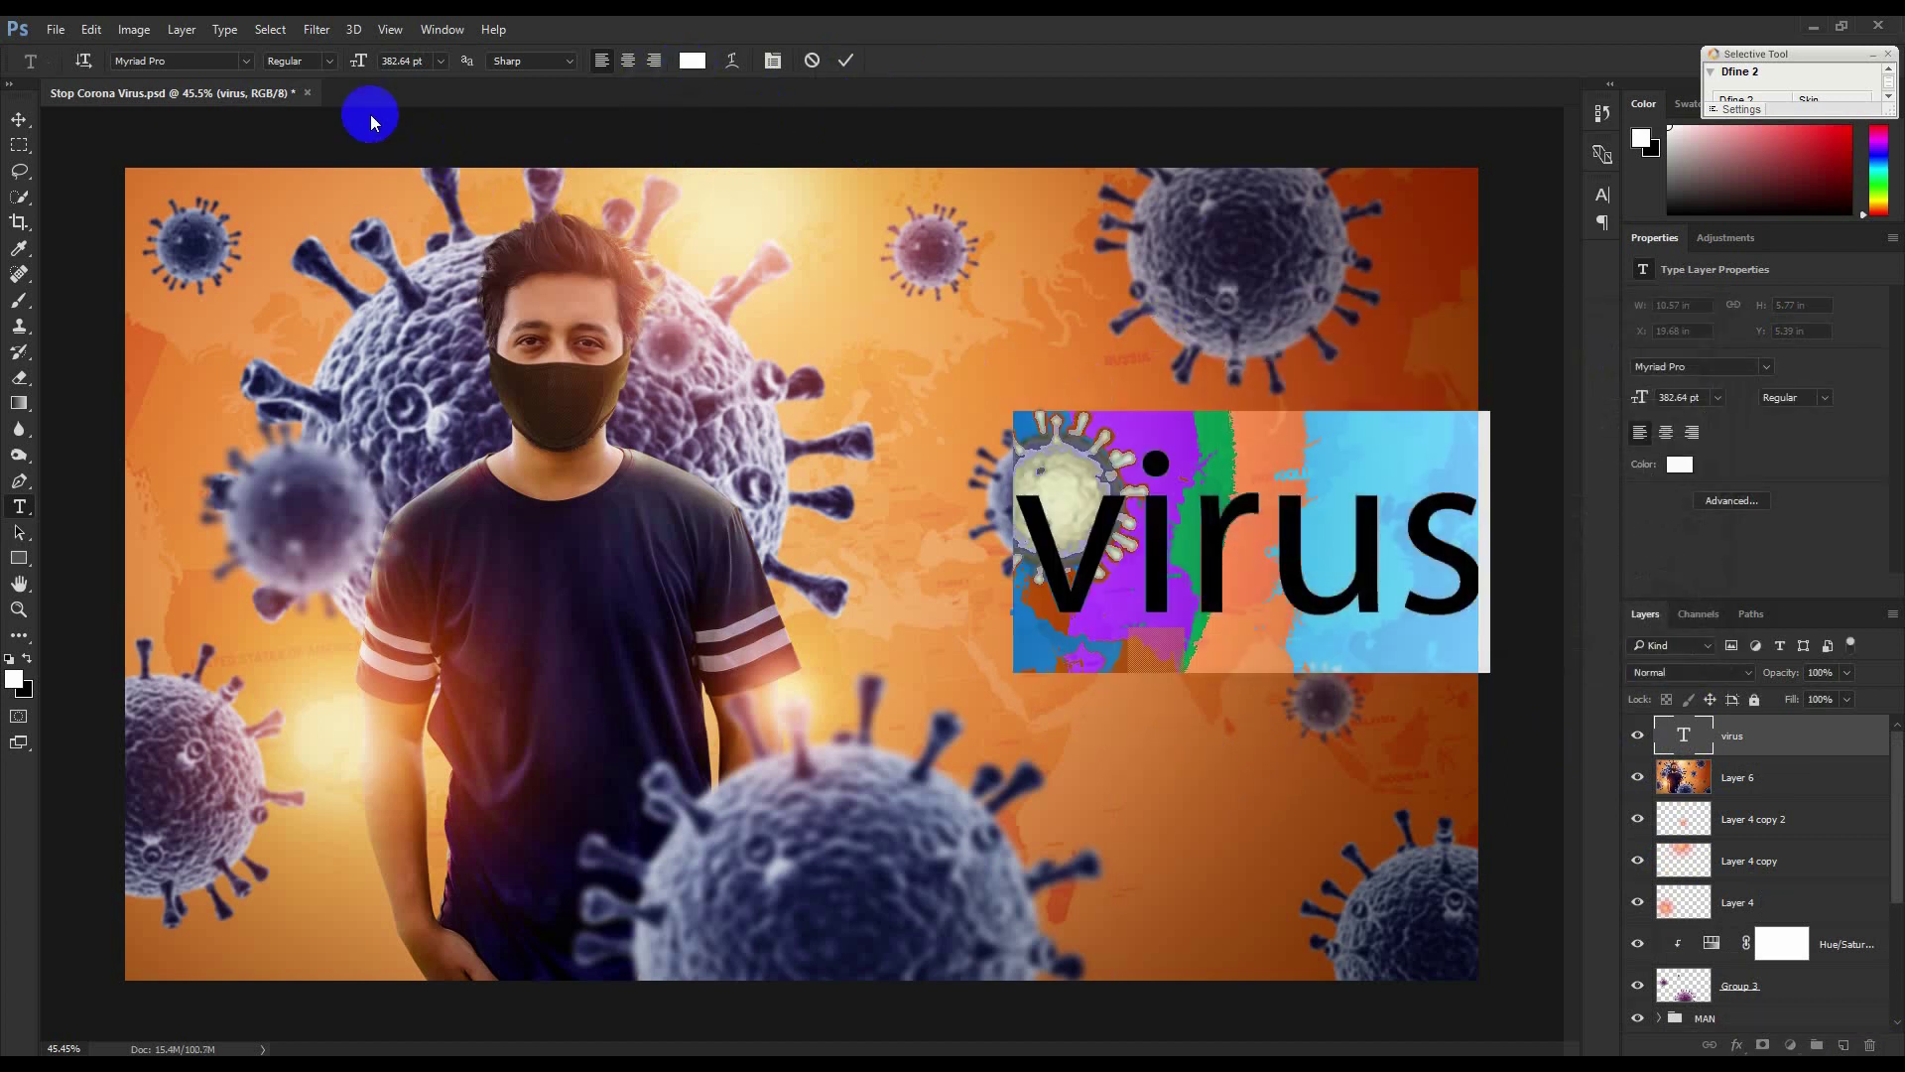
Apply the Mostfear font to the "virus" text and shift the text slightly down and to the left.
click(247, 62)
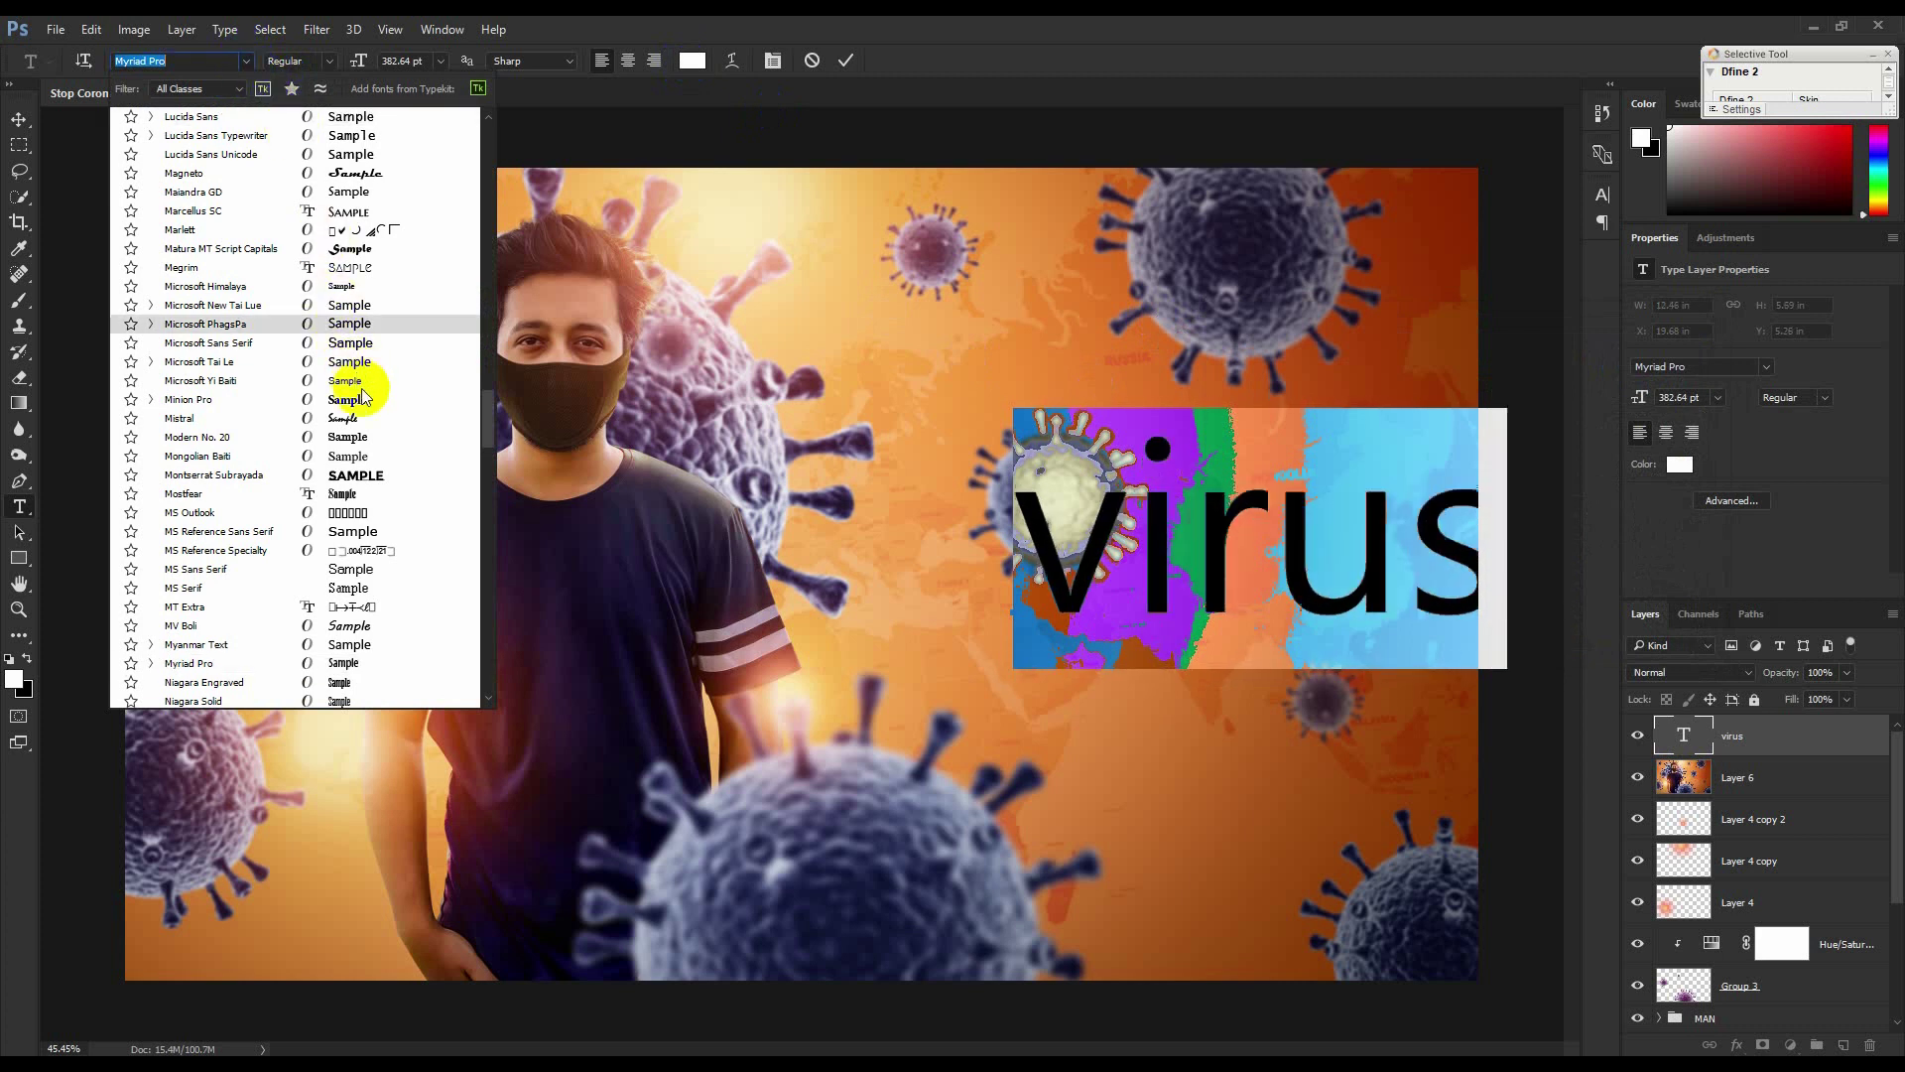
click(354, 501)
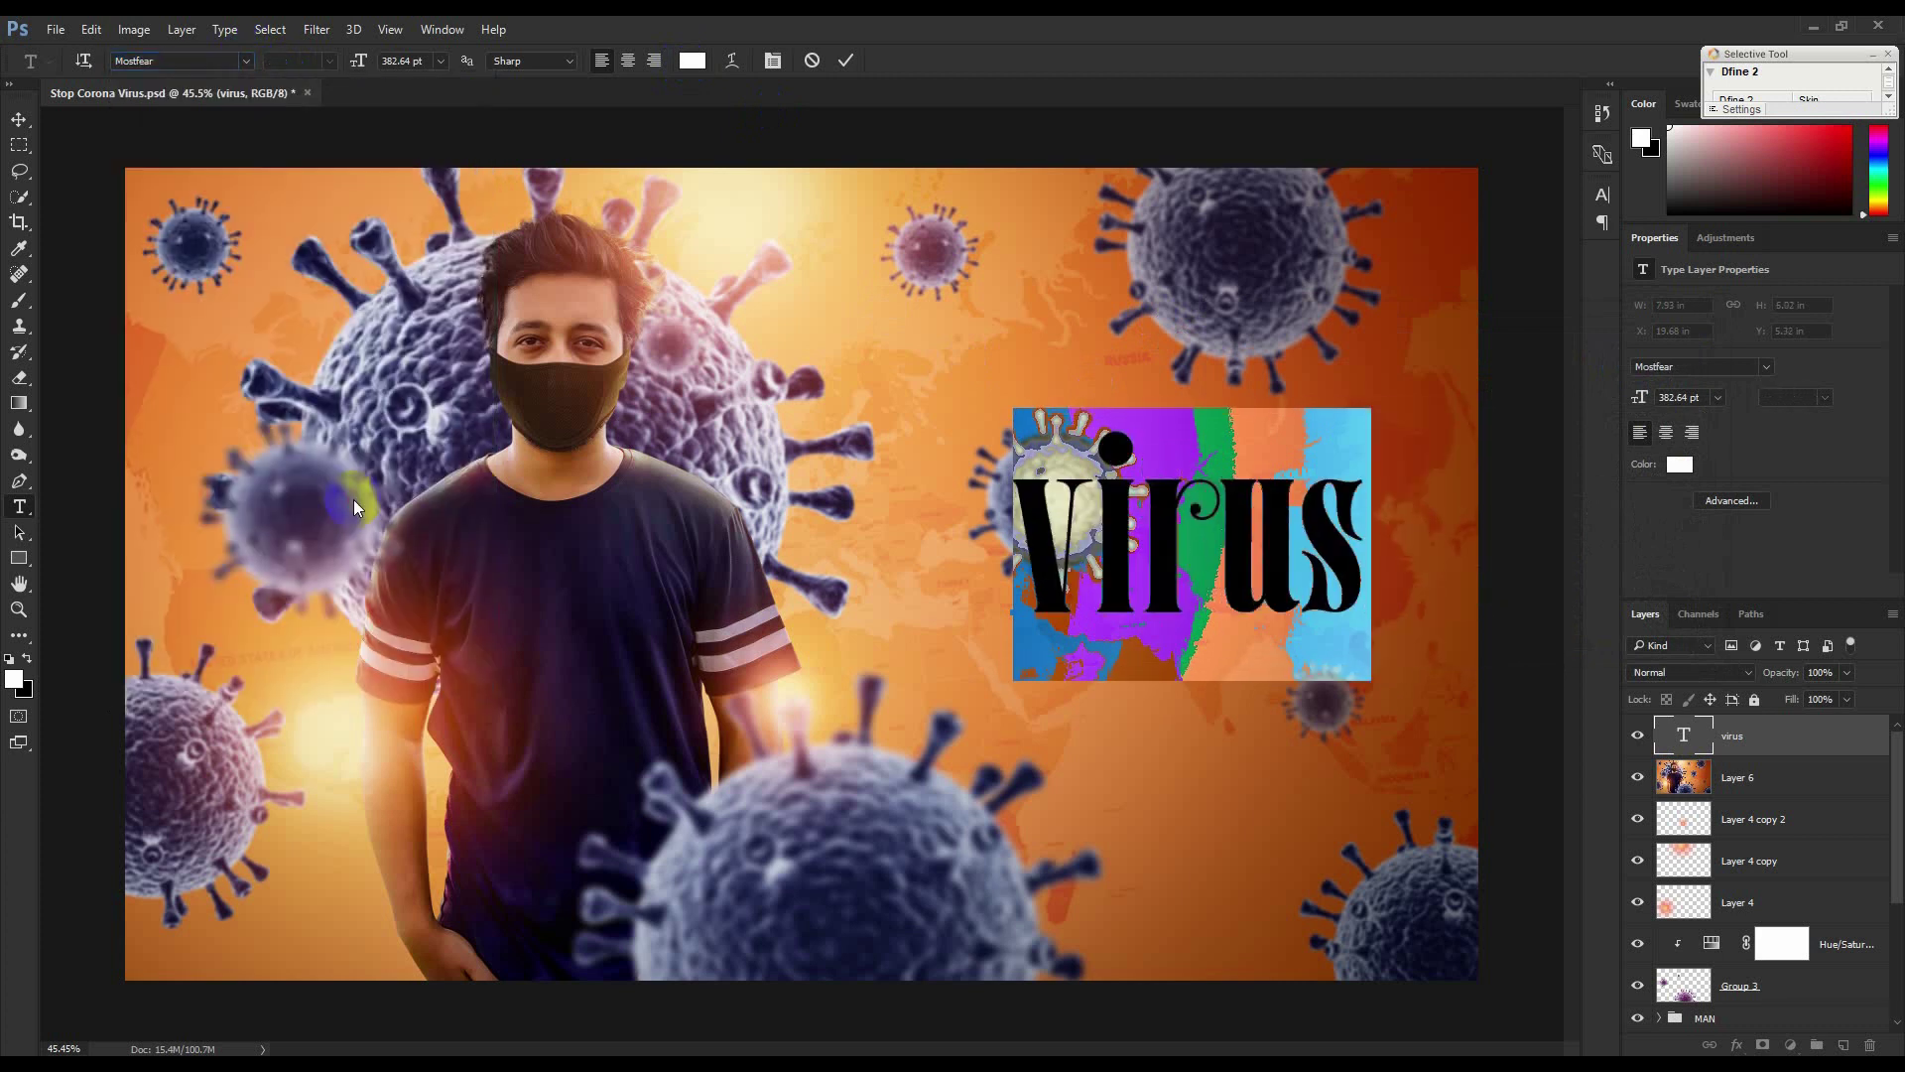
click(20, 119)
drag(1298, 551, 1268, 591)
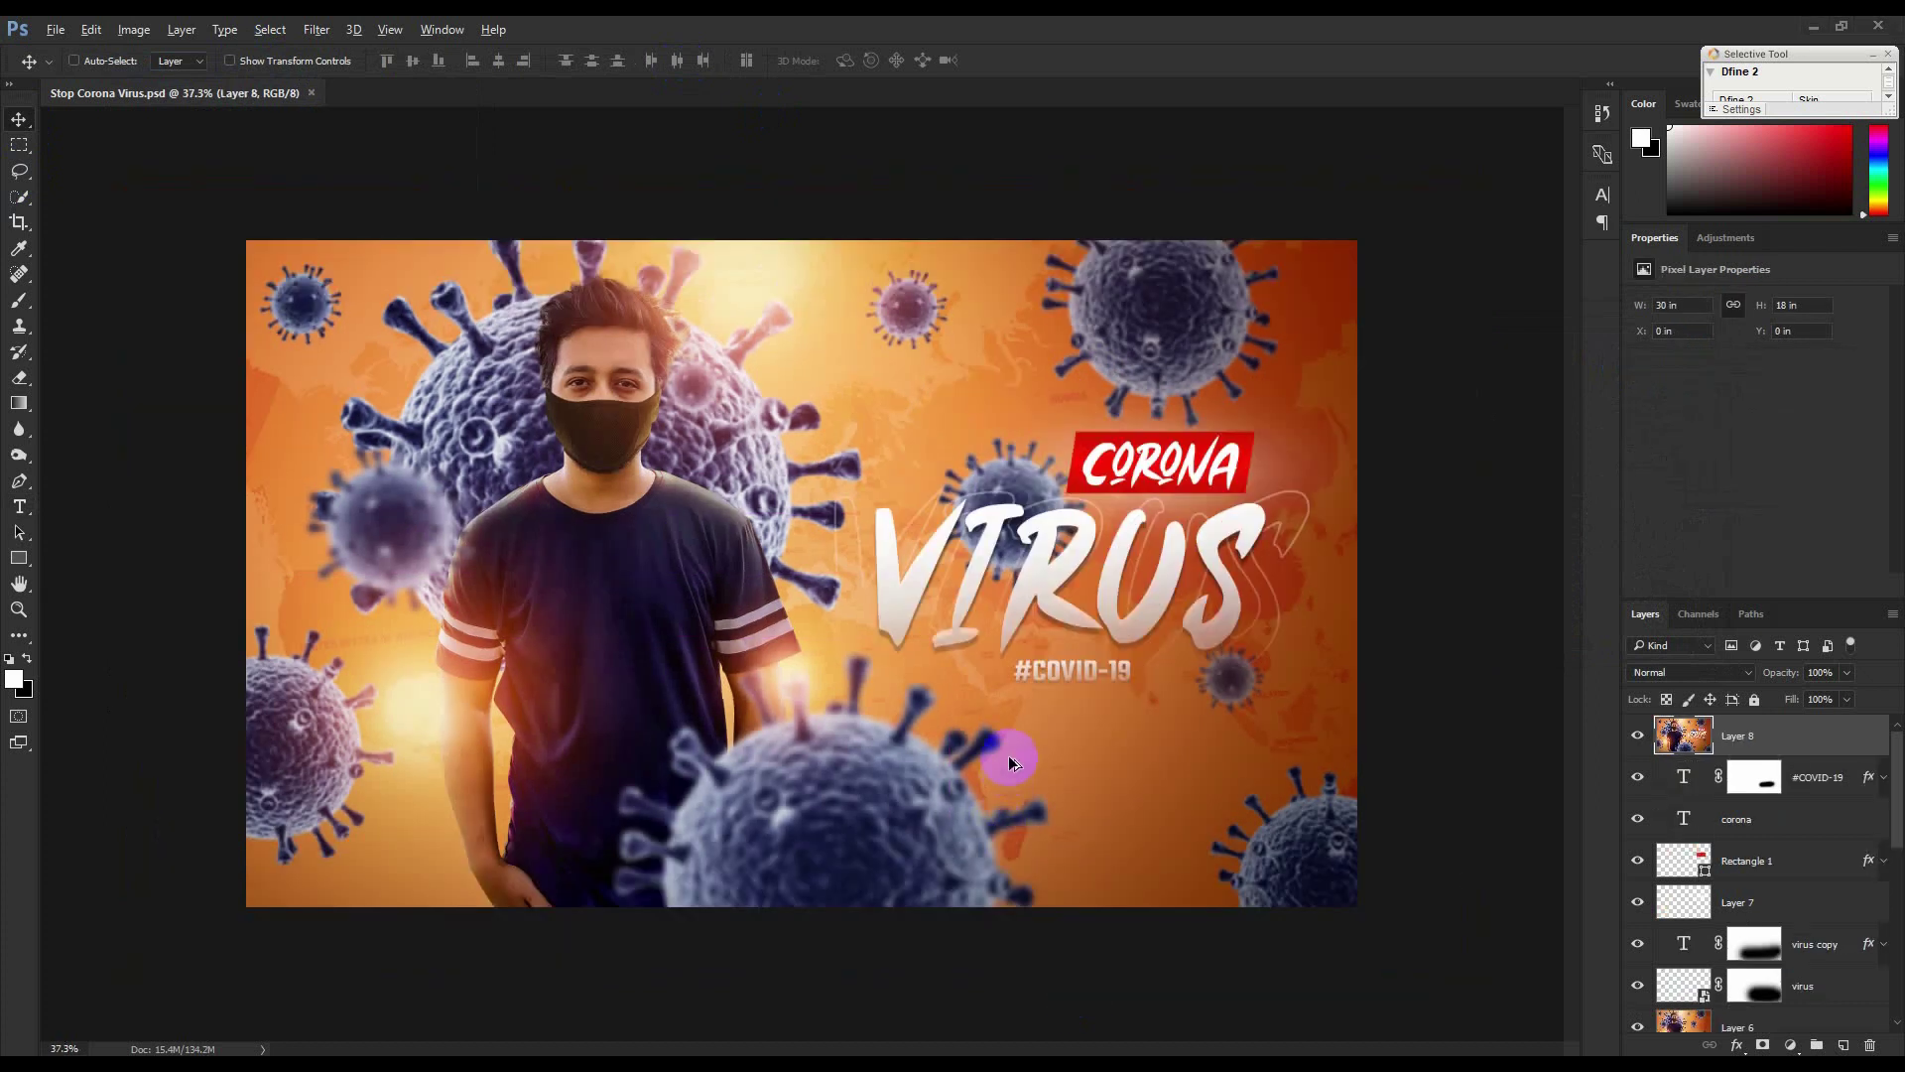
key(ctrl+0)
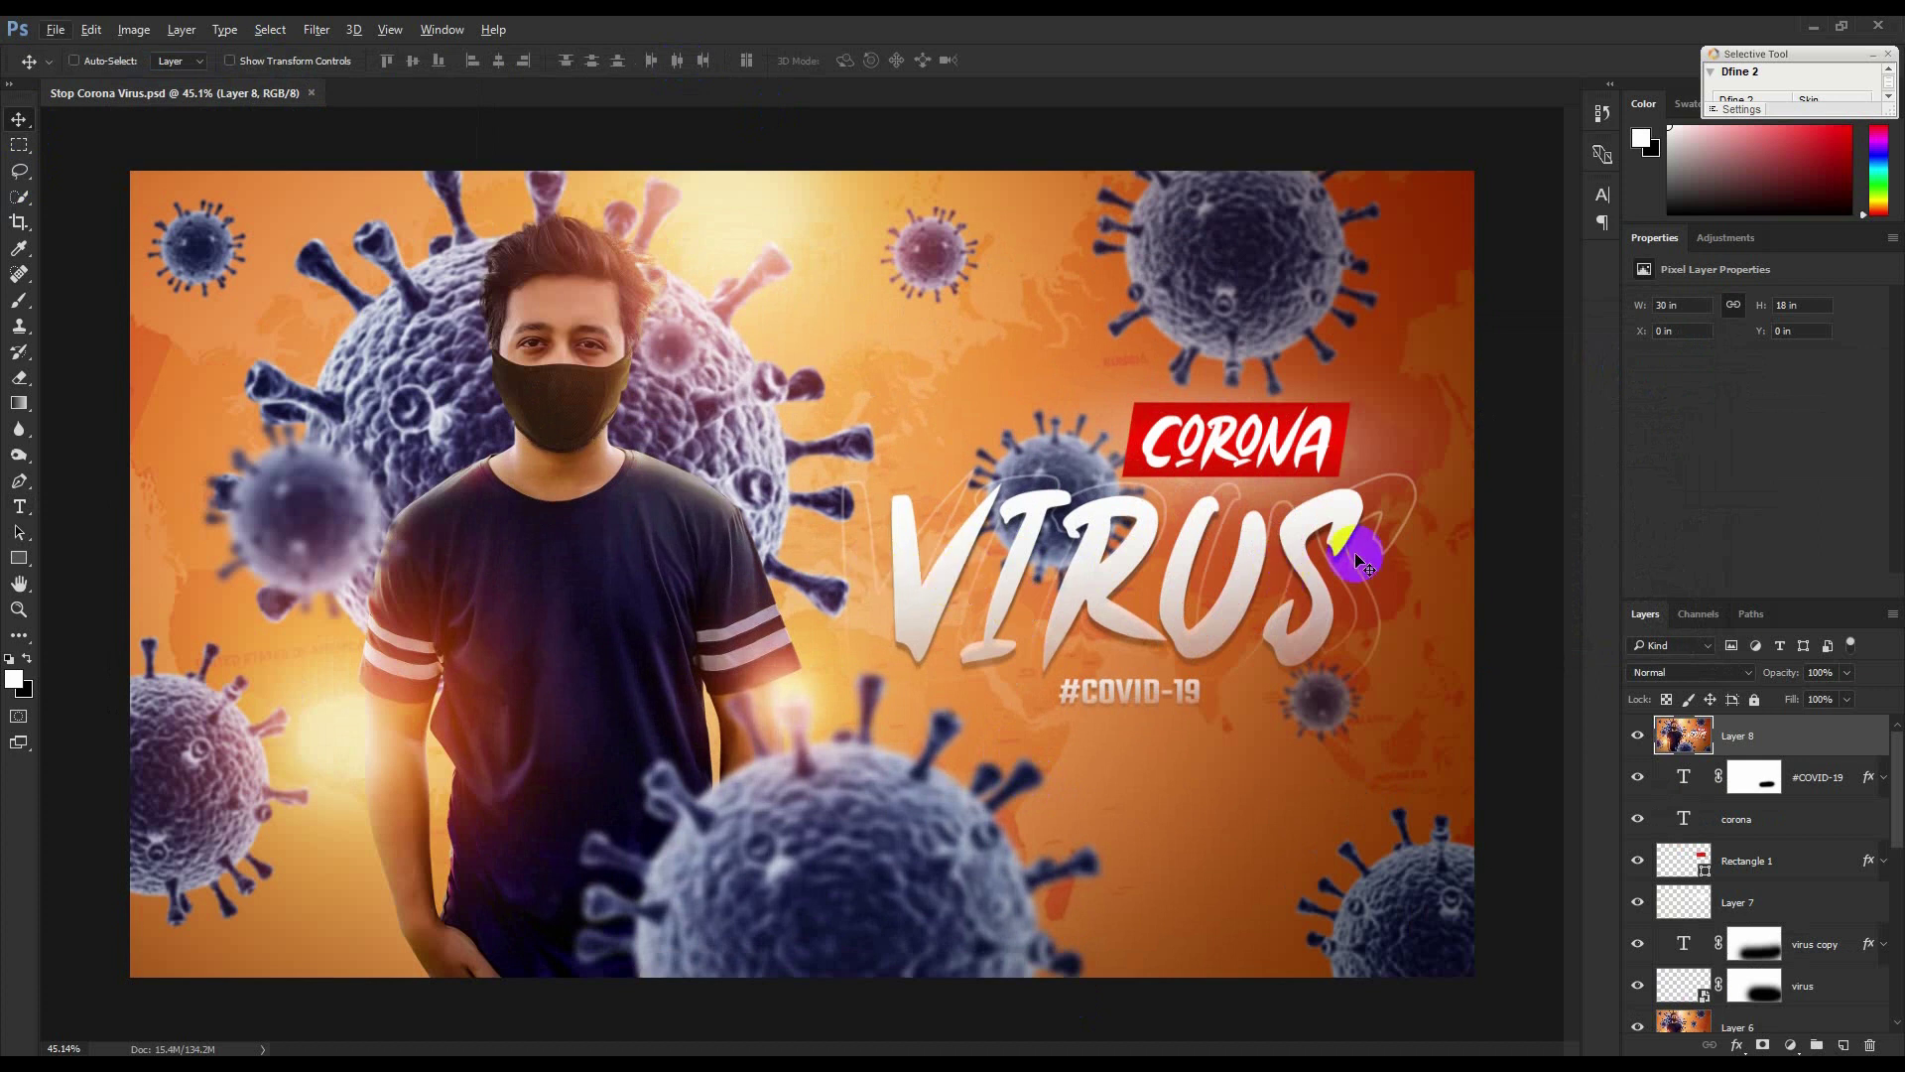